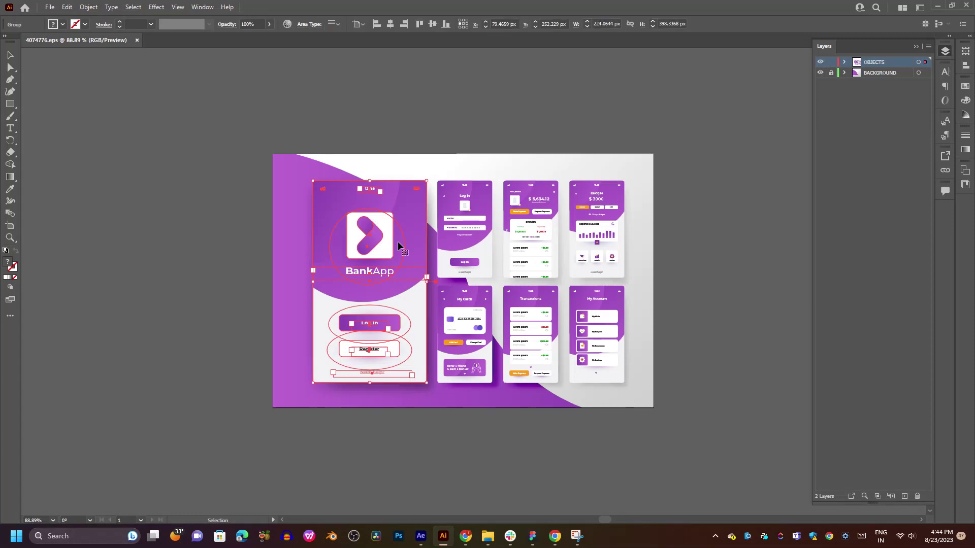
- Create a new 1080 × 1920 px portrait document from the preset
scroll(397, 242, up, 1)
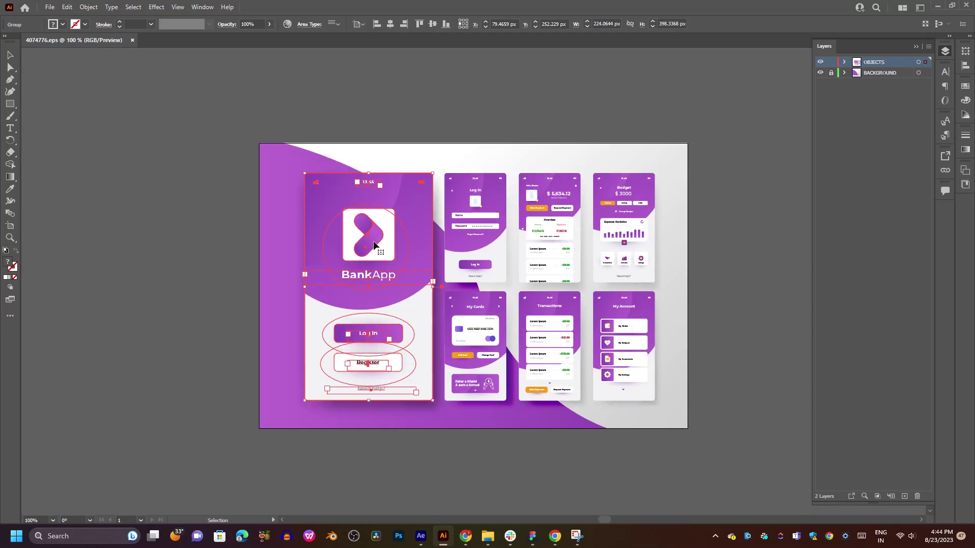
drag(368, 256, 351, 250)
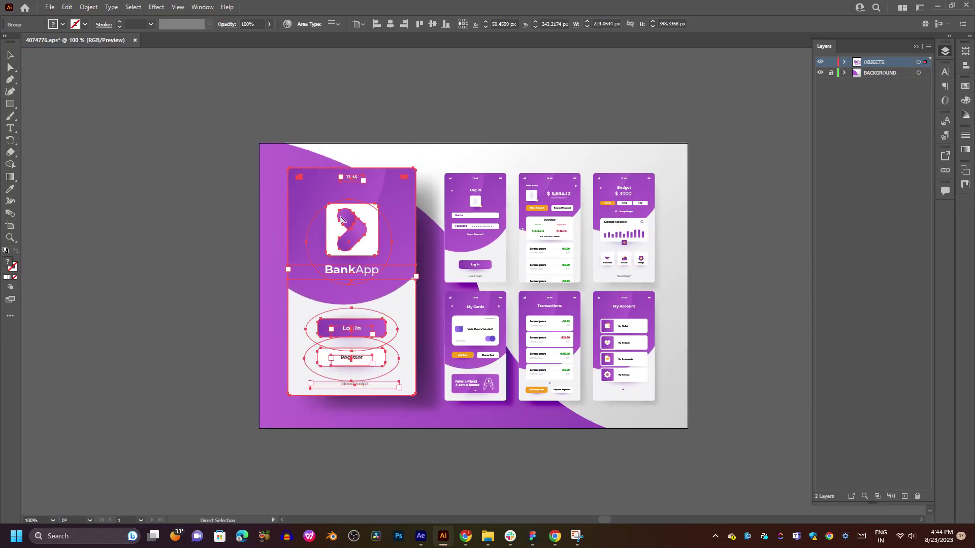
click(50, 7)
click(163, 24)
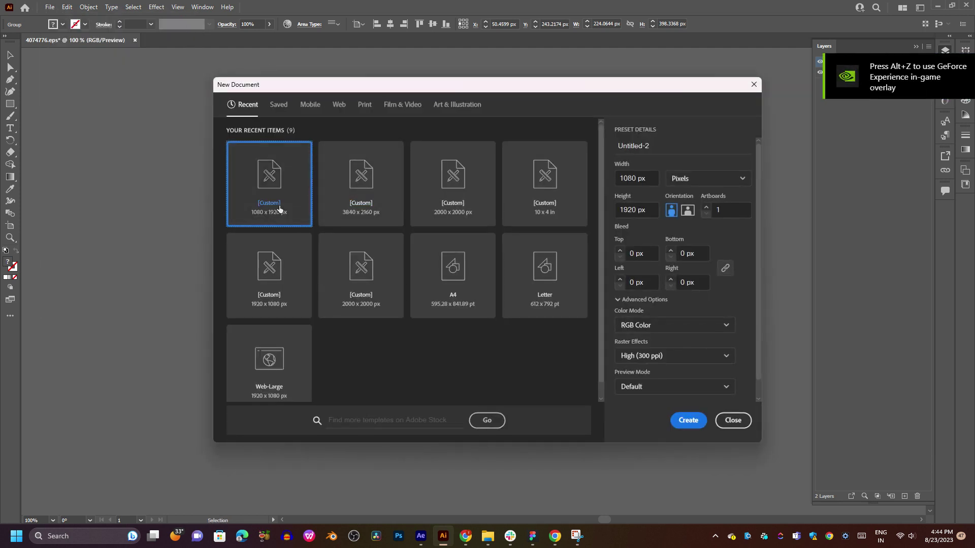
double_click(279, 208)
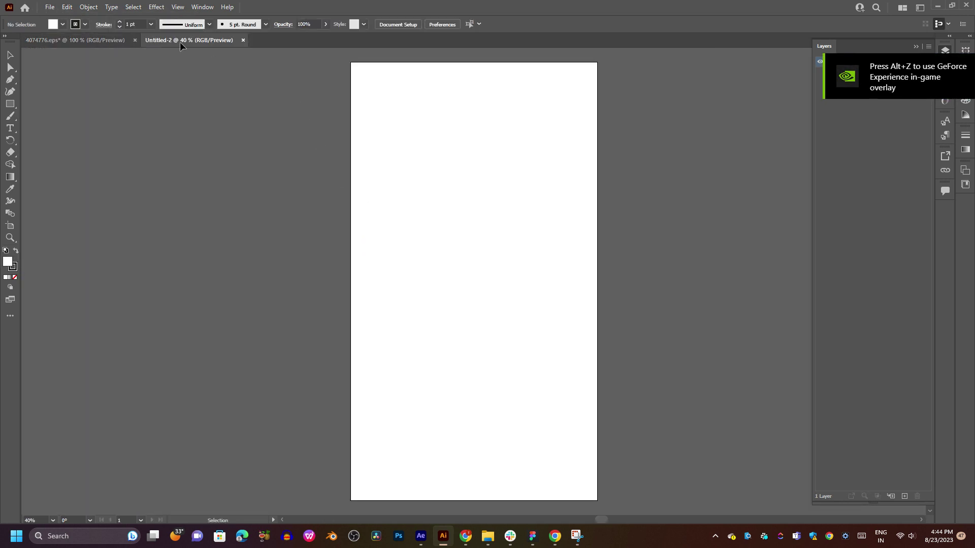
- Drag the BankApp login card from the stock EPS onto the new artboard
click(84, 40)
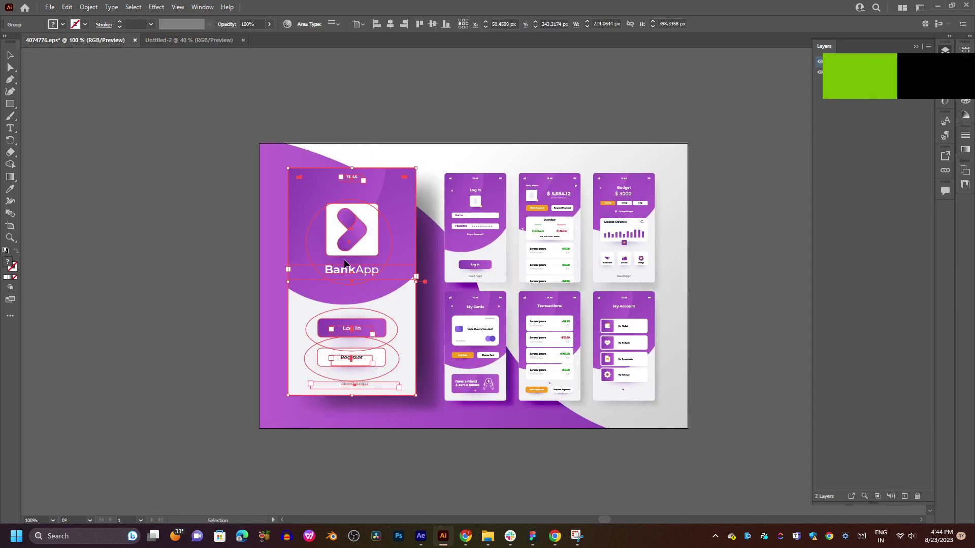
mouse_move(352, 264)
mouse_down()
mouse_move(181, 53)
mouse_move(488, 320)
mouse_up()
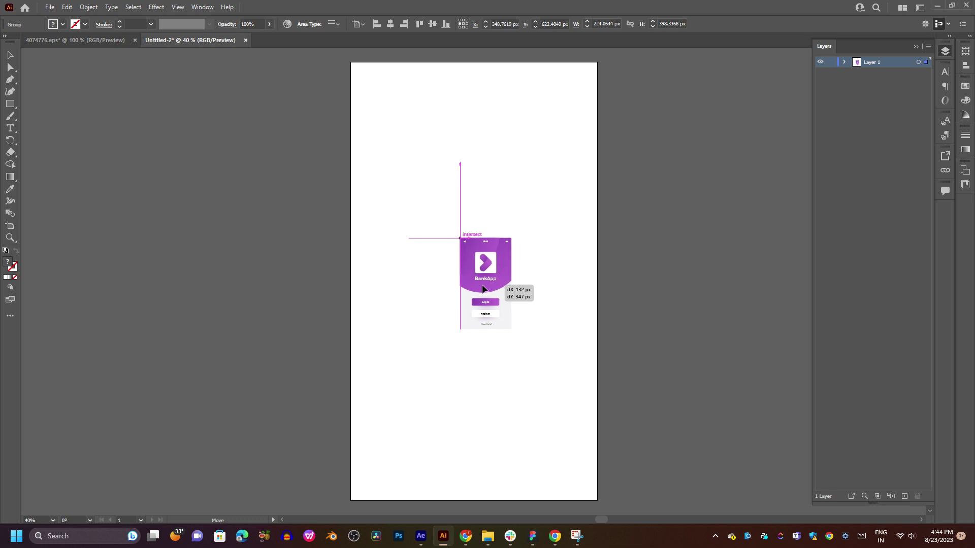
drag(488, 320, 472, 292)
click(356, 152)
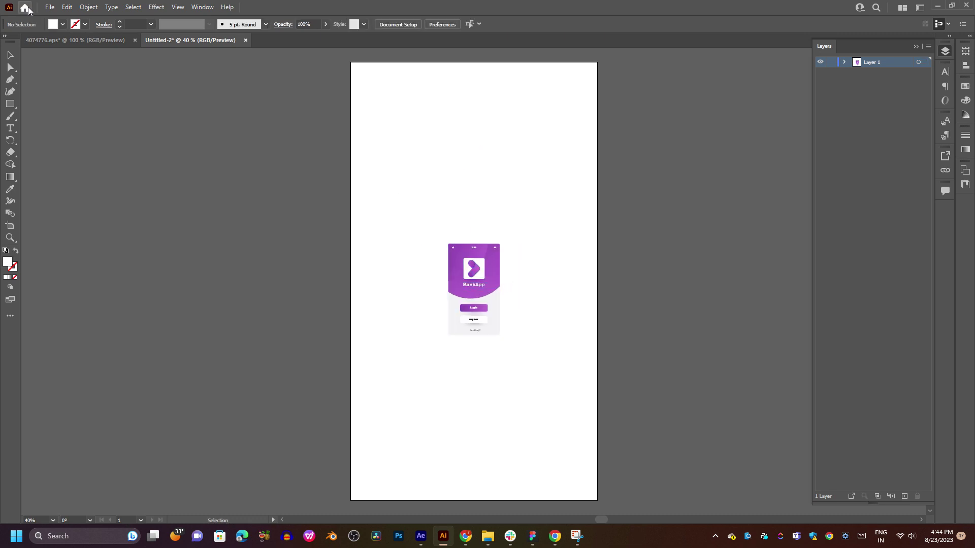
- Create another new document with landscape orientation
click(48, 9)
click(71, 14)
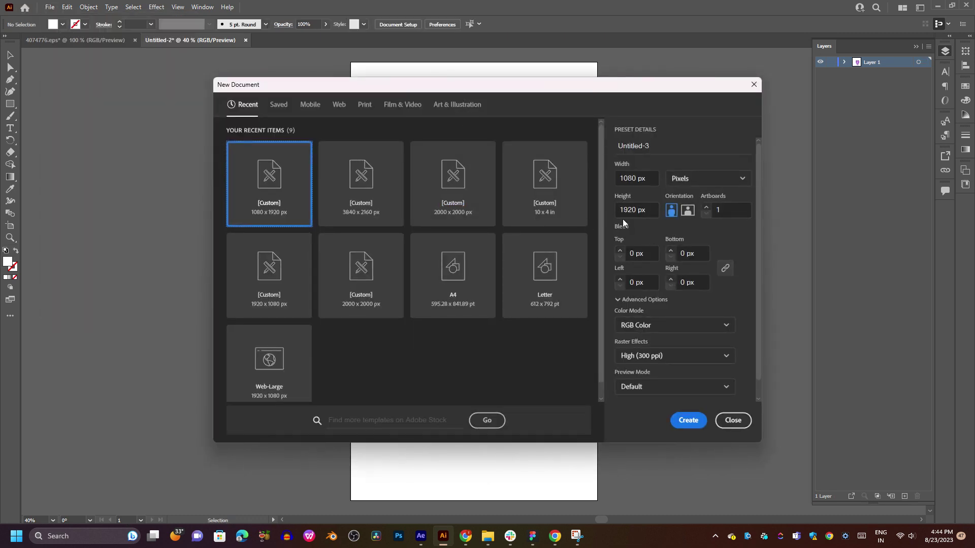
click(688, 213)
click(691, 426)
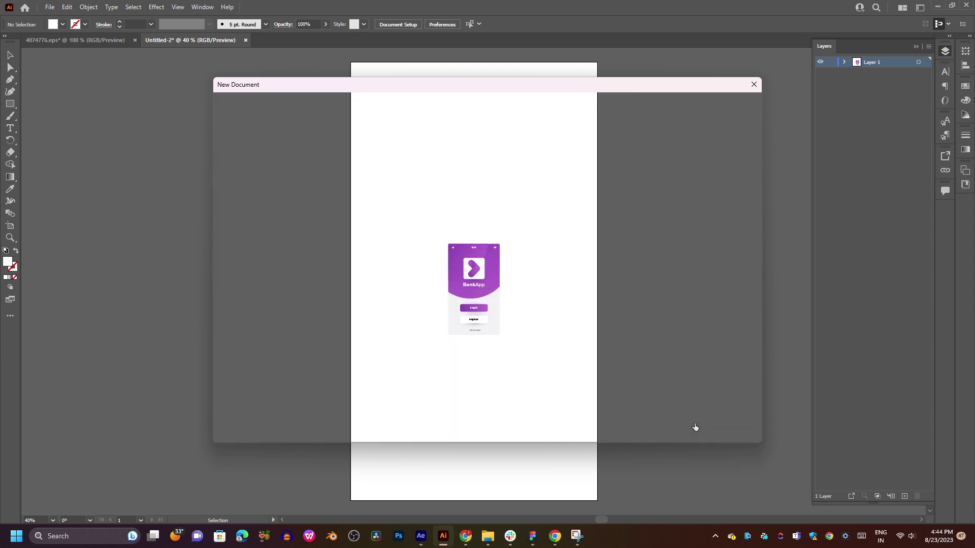
- Close the portrait test document without saving its changes
click(233, 40)
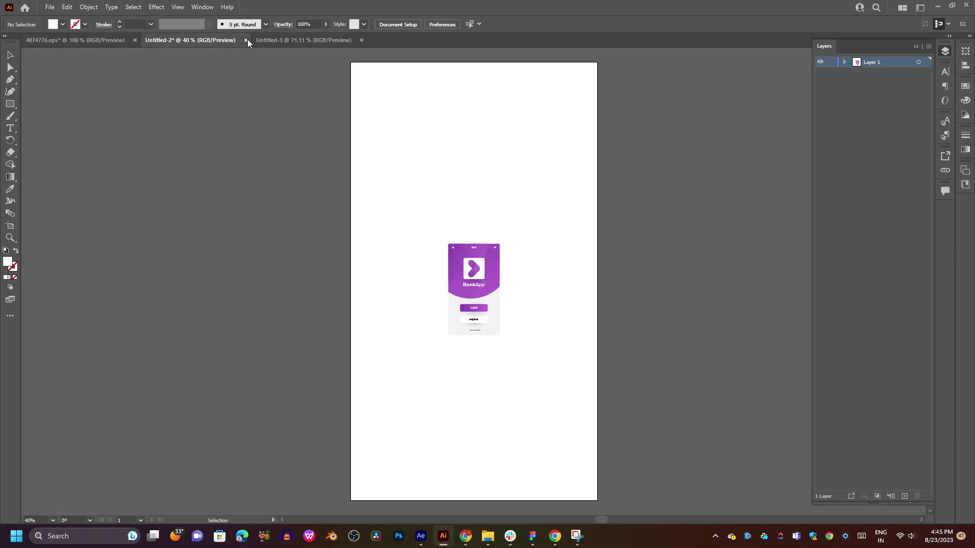
click(247, 40)
click(546, 283)
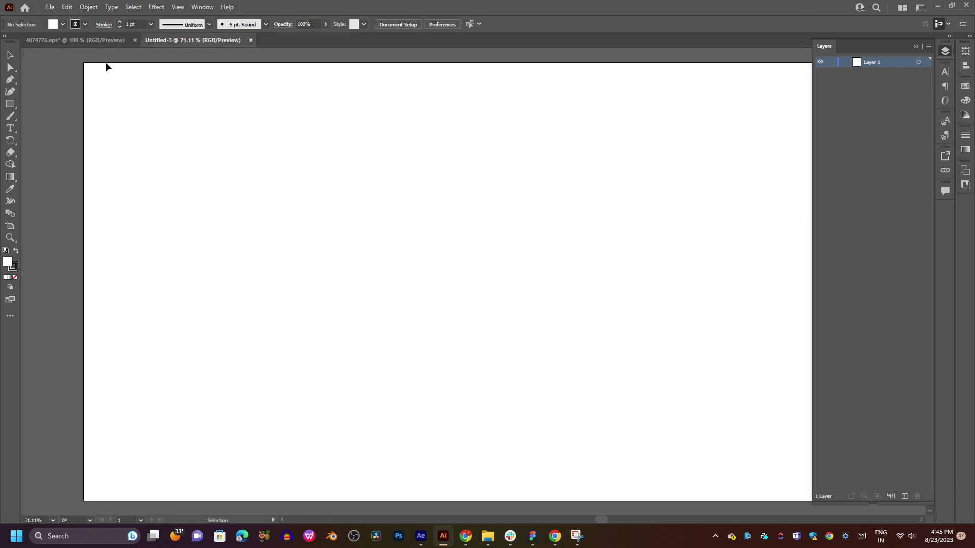
click(75, 40)
- Bring the BankApp welcome card into the landscape document and scale it to fill the artboard top to bottom
mouse_move(326, 231)
mouse_down()
mouse_move(187, 40)
mouse_move(477, 263)
mouse_up()
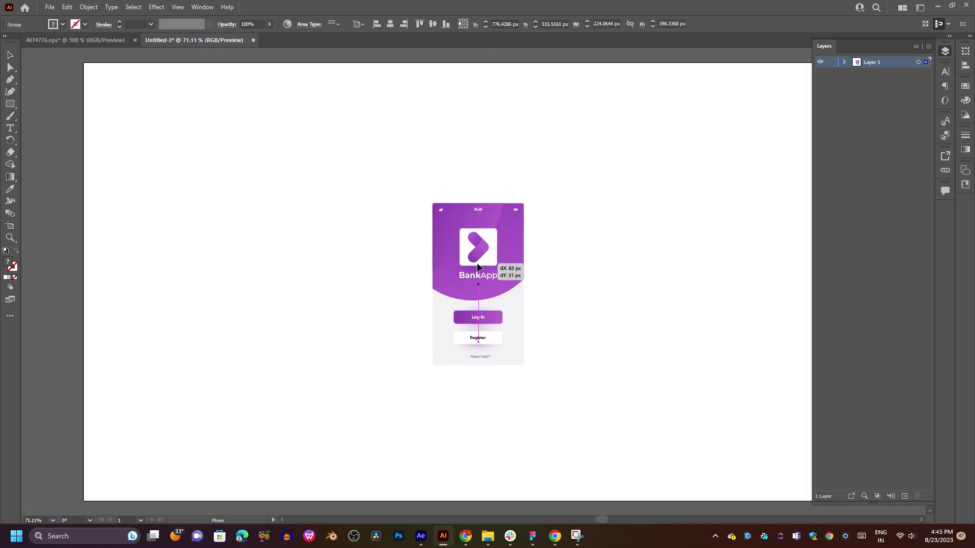
drag(529, 283, 594, 289)
drag(533, 317, 532, 313)
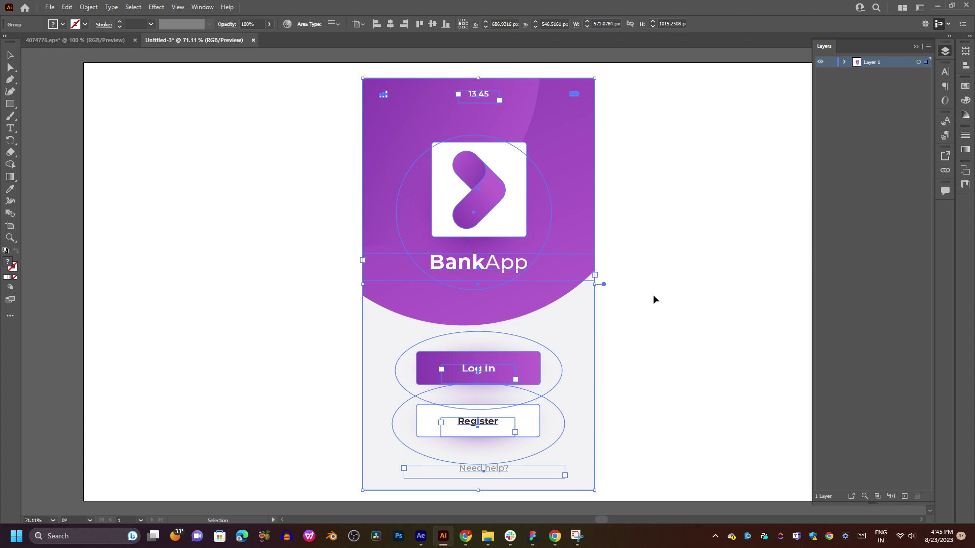
drag(491, 288, 492, 289)
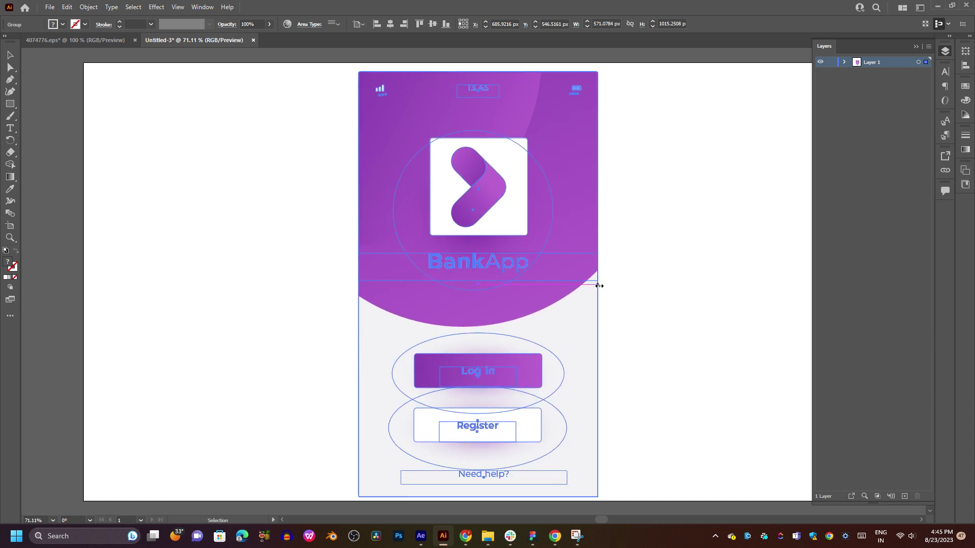
drag(599, 286, 599, 285)
drag(537, 291, 531, 282)
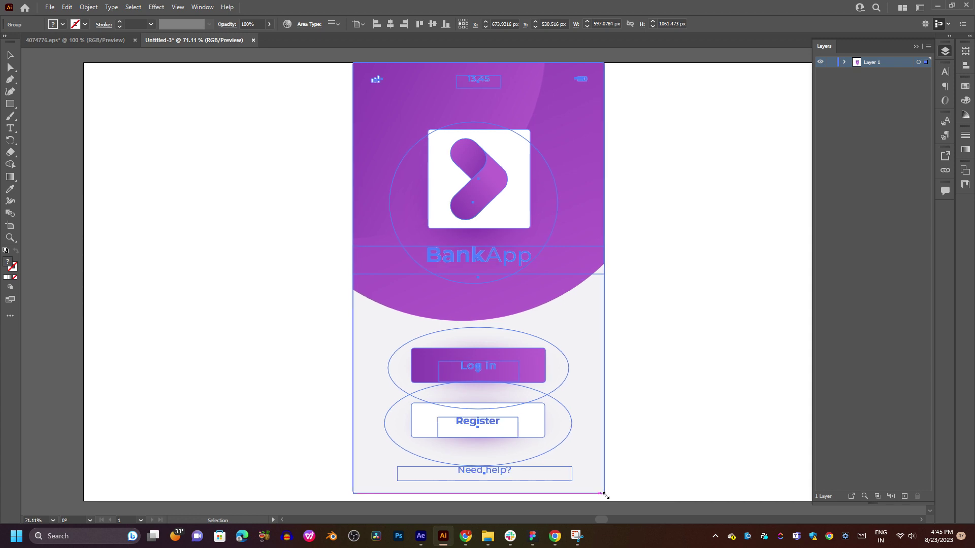
drag(606, 495, 608, 503)
click(632, 423)
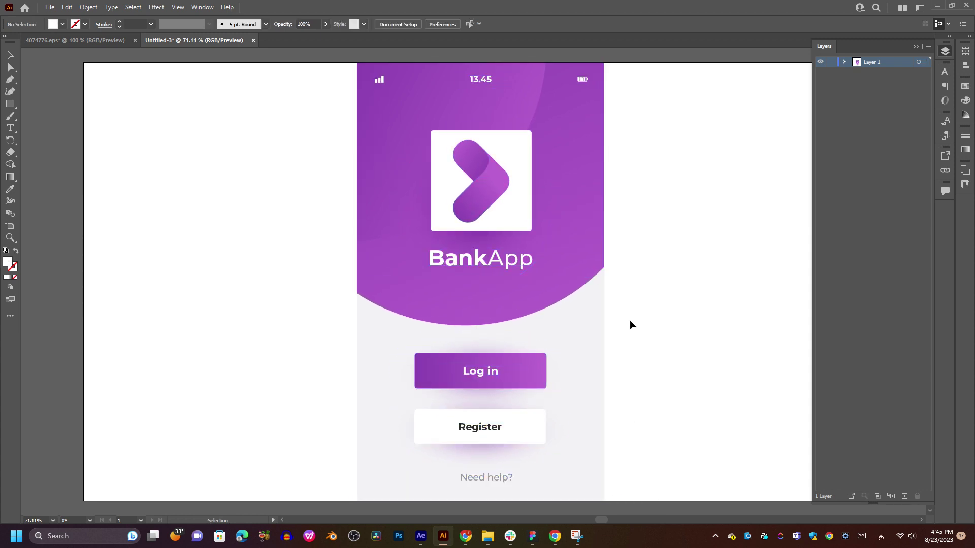
- Add new empty layers with the Create New Layer button
click(904, 497)
click(905, 496)
click(904, 496)
click(905, 496)
click(905, 496)
click(904, 496)
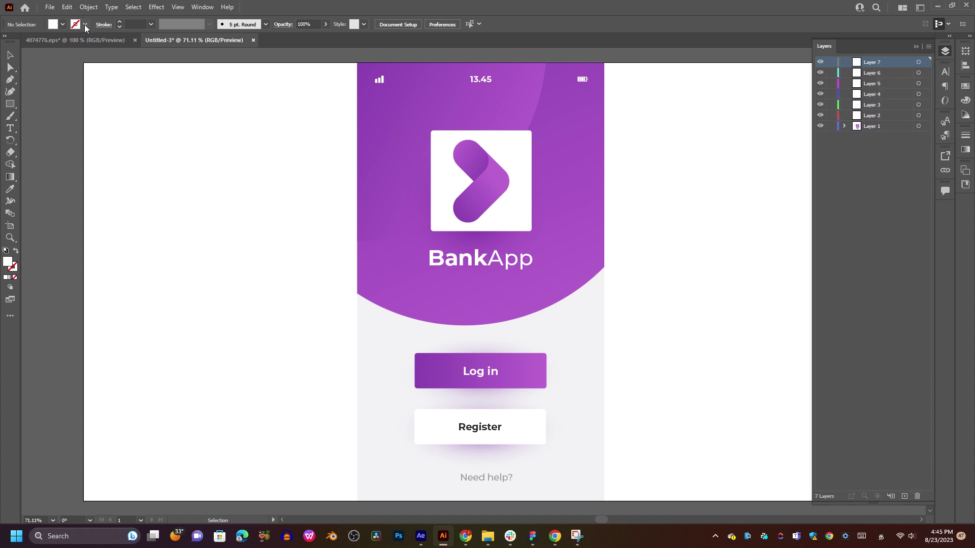
click(96, 41)
- Carry the Log in screen into the new document and line it up over the welcome screen
click(492, 259)
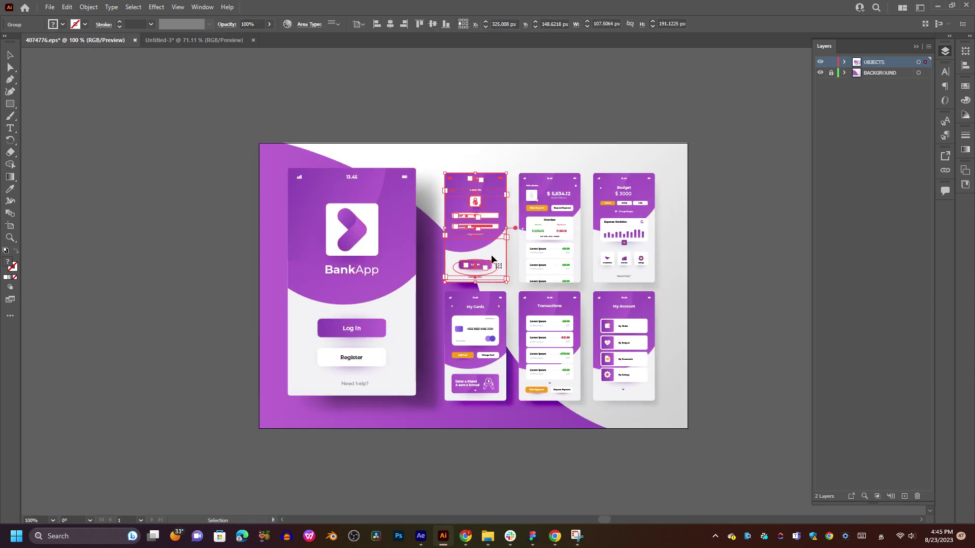
scroll(503, 265, up, 5)
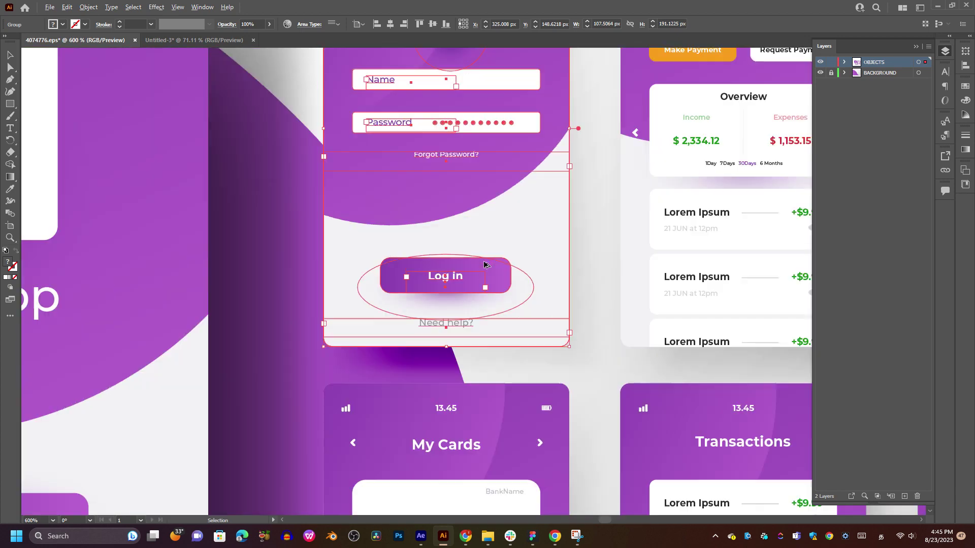
scroll(493, 264, down, 5)
scroll(484, 264, up, 4)
mouse_move(484, 265)
mouse_down()
mouse_move(216, 31)
mouse_move(222, 45)
mouse_up()
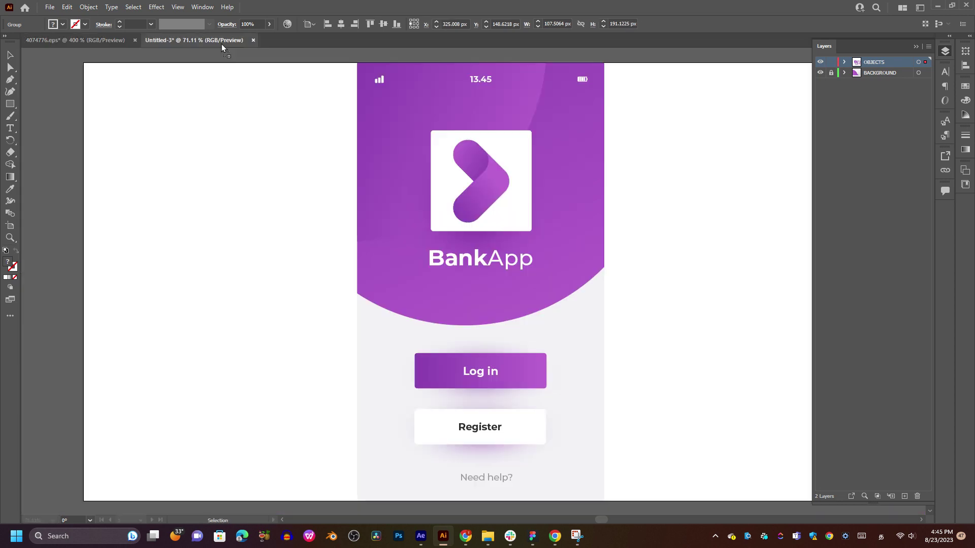
drag(515, 280, 628, 312)
mouse_move(606, 344)
mouse_down()
mouse_move(601, 332)
mouse_move(580, 334)
mouse_up()
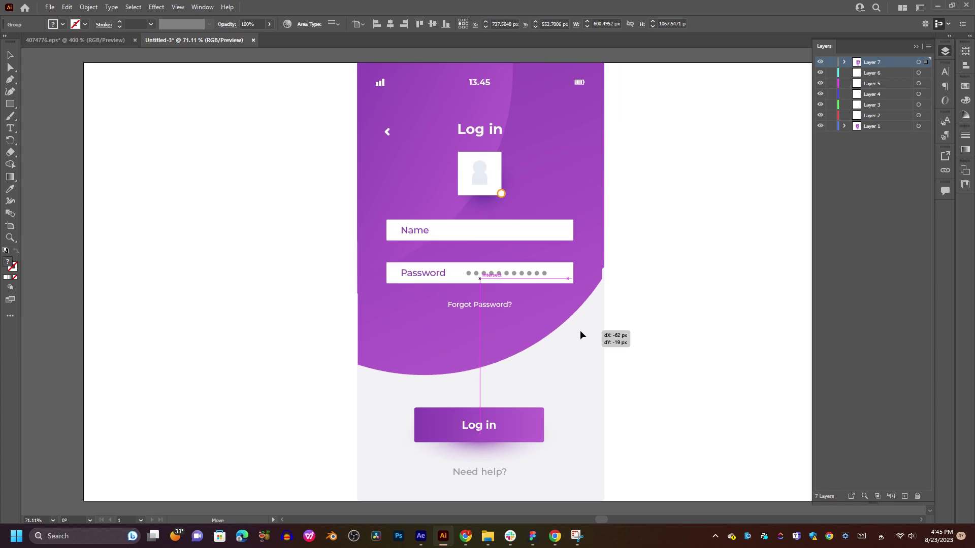
drag(581, 335, 580, 335)
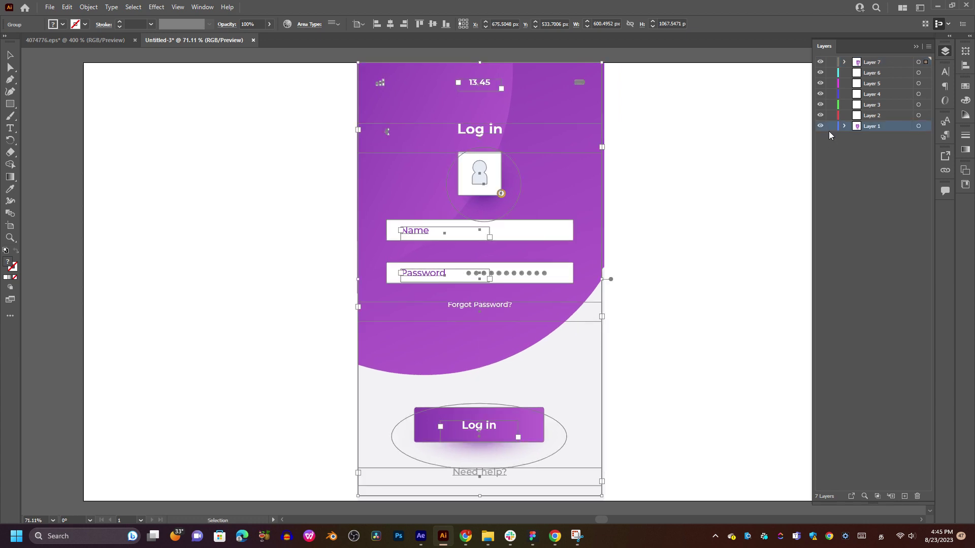
- Lock Layer 1 and stretch the Log in screen to the artboard's bottom-right corner
click(831, 126)
scroll(607, 491, down, 1)
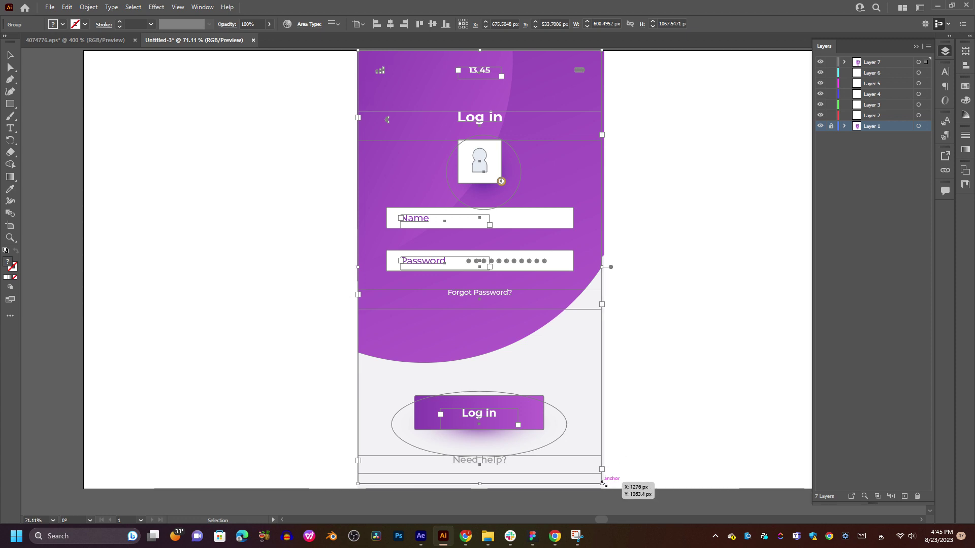
click(605, 486)
drag(605, 486, 608, 491)
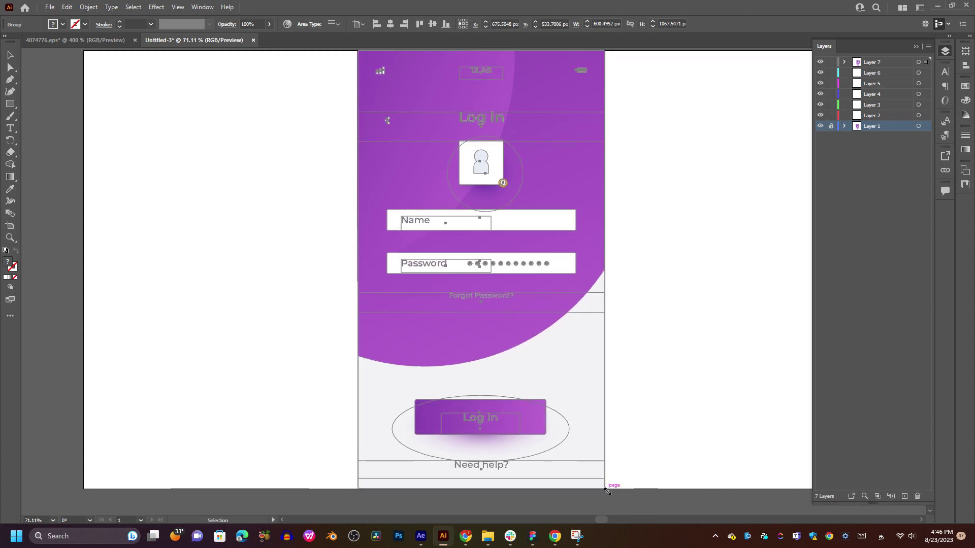
click(657, 363)
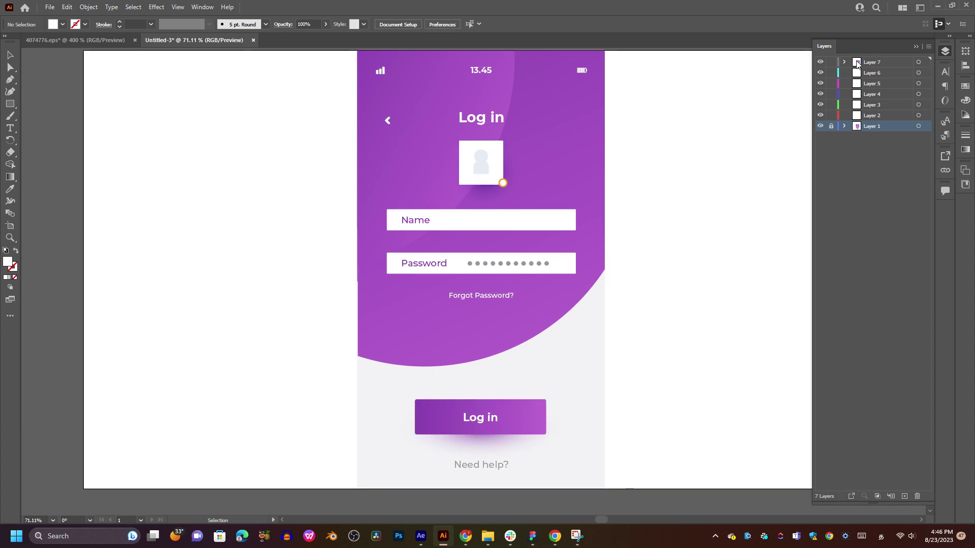
click(75, 40)
- Pan the stock EPS layout over to the Log in screen and deselect it
scroll(591, 292, down, 1)
scroll(591, 292, down, 5)
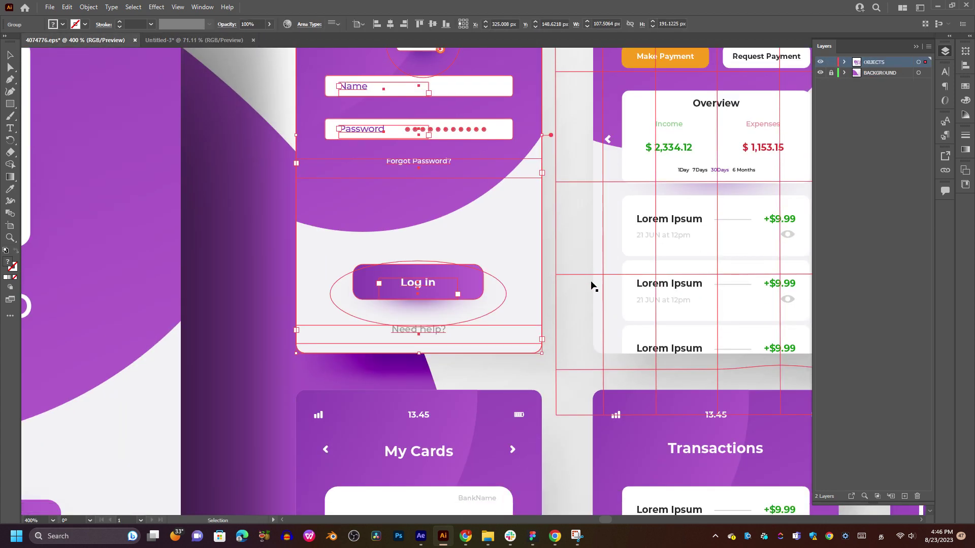
scroll(592, 289, down, 5)
scroll(591, 287, down, 5)
scroll(591, 282, down, 5)
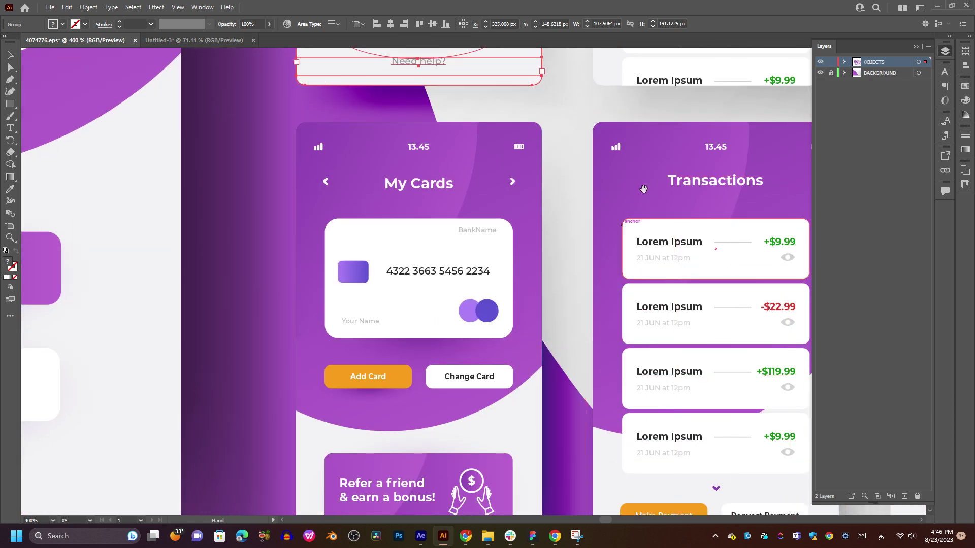
drag(590, 281, 318, 472)
scroll(365, 398, up, 8)
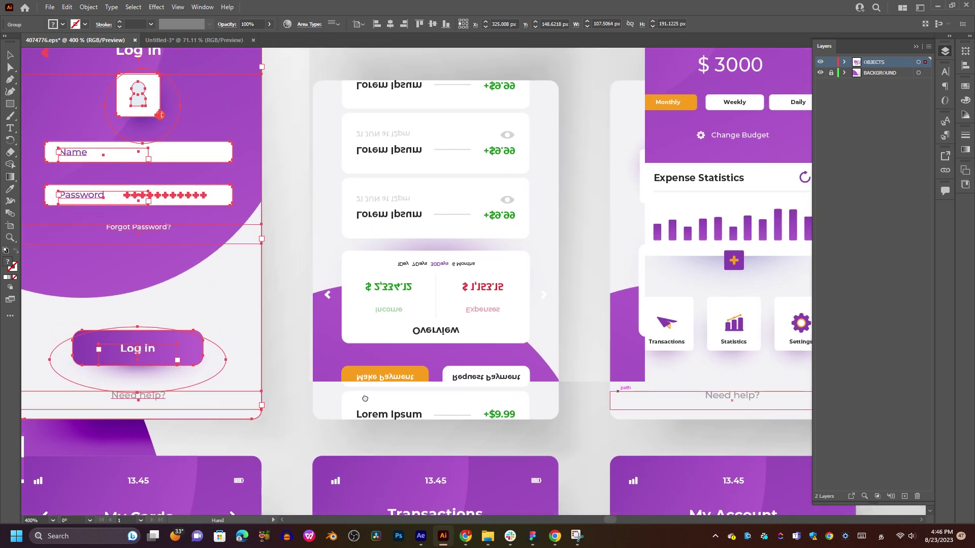
scroll(365, 399, up, 4)
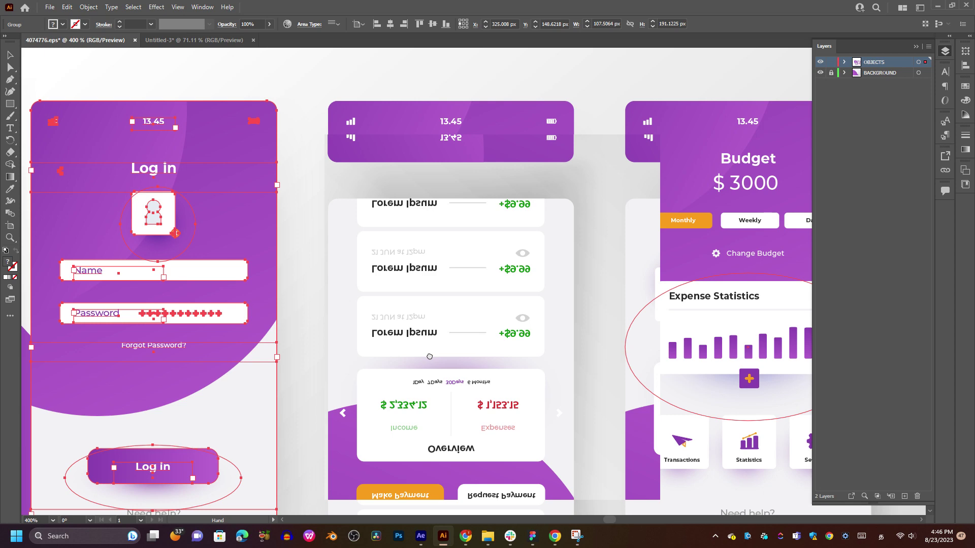
scroll(473, 167, down, 1)
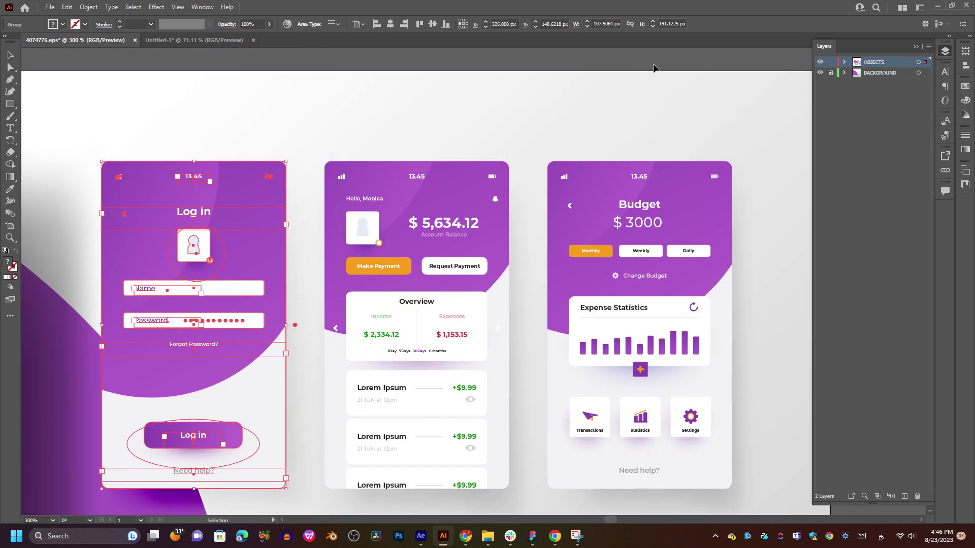
click(672, 57)
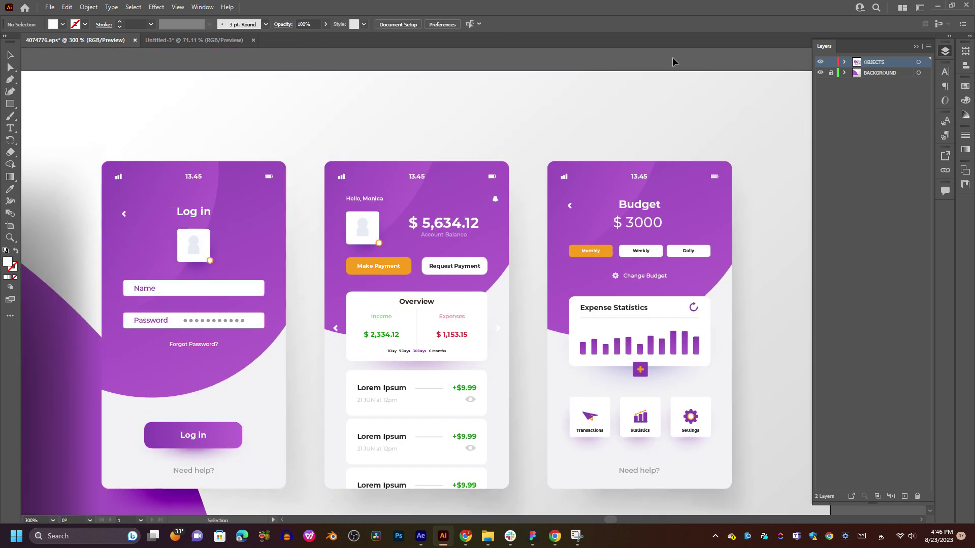
- Bring the My Cards screen into view and drag it into Untitled-3
drag(498, 217, 560, 109)
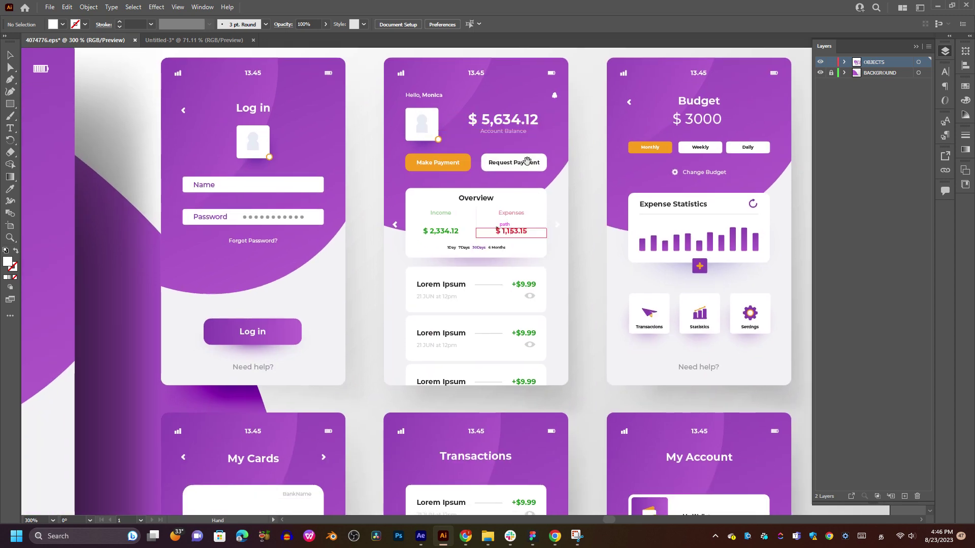
drag(499, 226, 586, 133)
drag(593, 214, 586, 131)
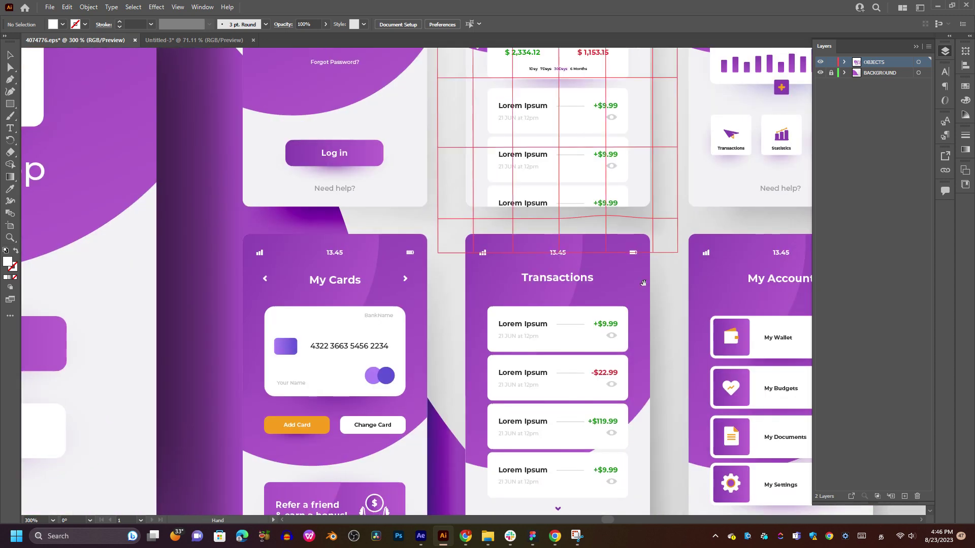
mouse_move(589, 285)
mouse_down()
mouse_move(571, 129)
mouse_move(599, 290)
mouse_up()
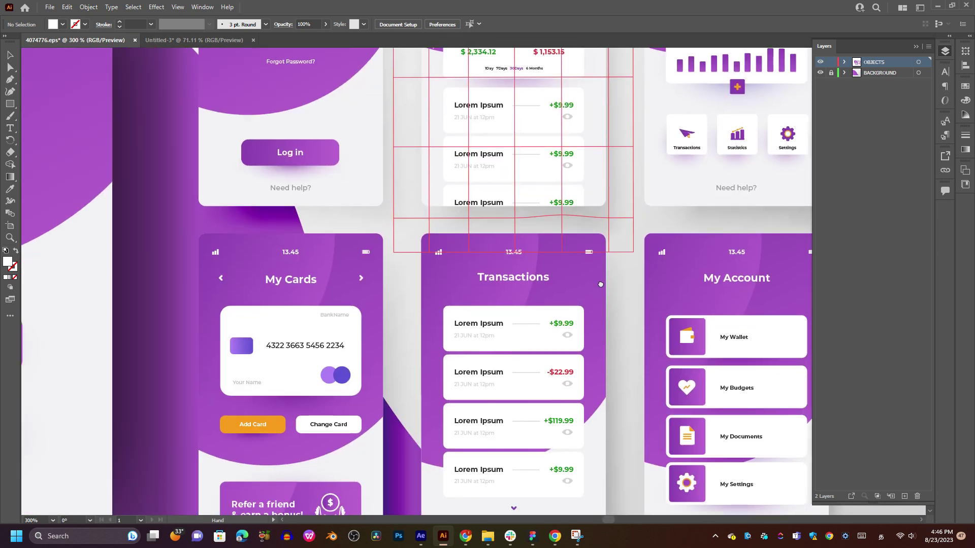
mouse_move(428, 234)
mouse_down()
mouse_move(442, 408)
mouse_move(452, 347)
mouse_move(437, 236)
mouse_move(416, 430)
mouse_up()
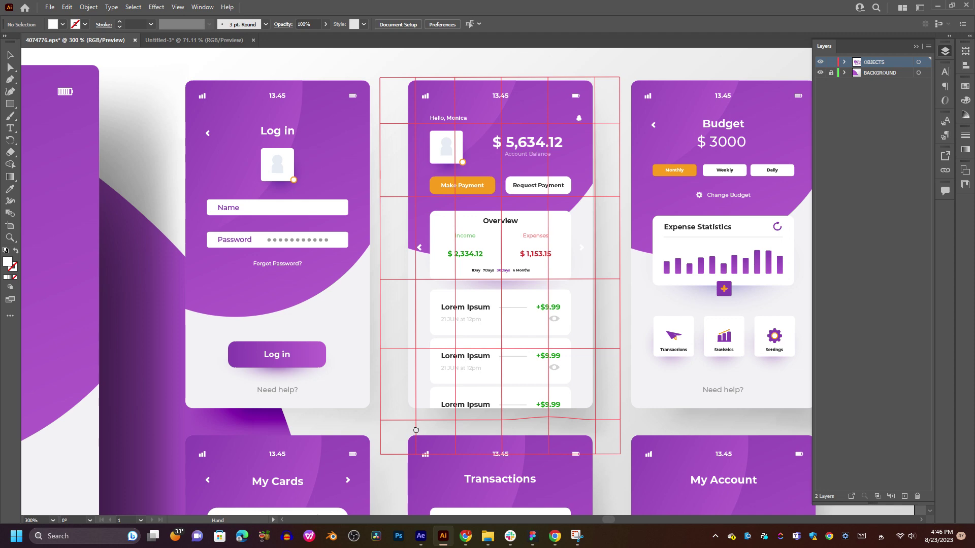
mouse_move(416, 425)
mouse_down()
mouse_move(411, 278)
mouse_move(488, 286)
mouse_up()
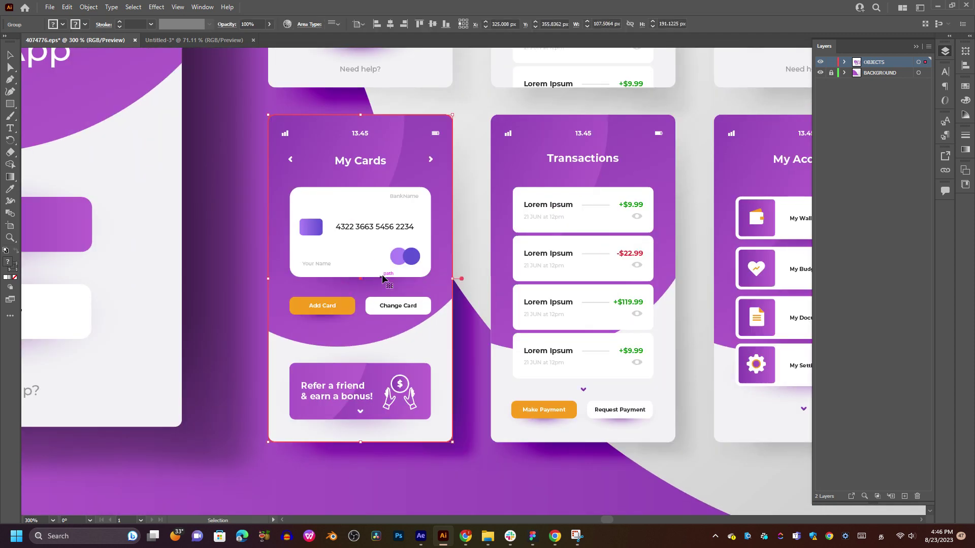
mouse_move(401, 257)
mouse_down()
mouse_move(349, 39)
mouse_move(220, 44)
mouse_move(477, 221)
mouse_up()
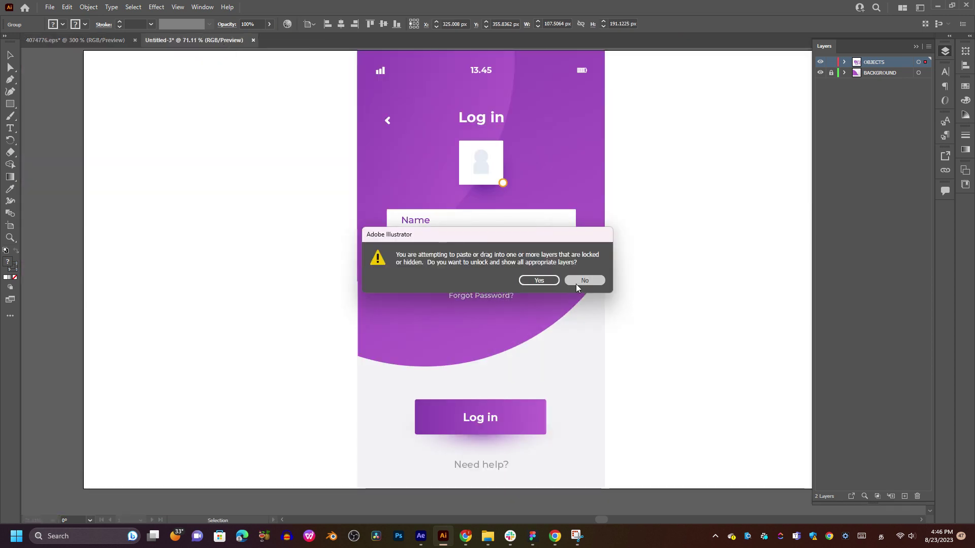
- Keep locked layers locked and bring the My Cards artwork in front of Log in
click(577, 285)
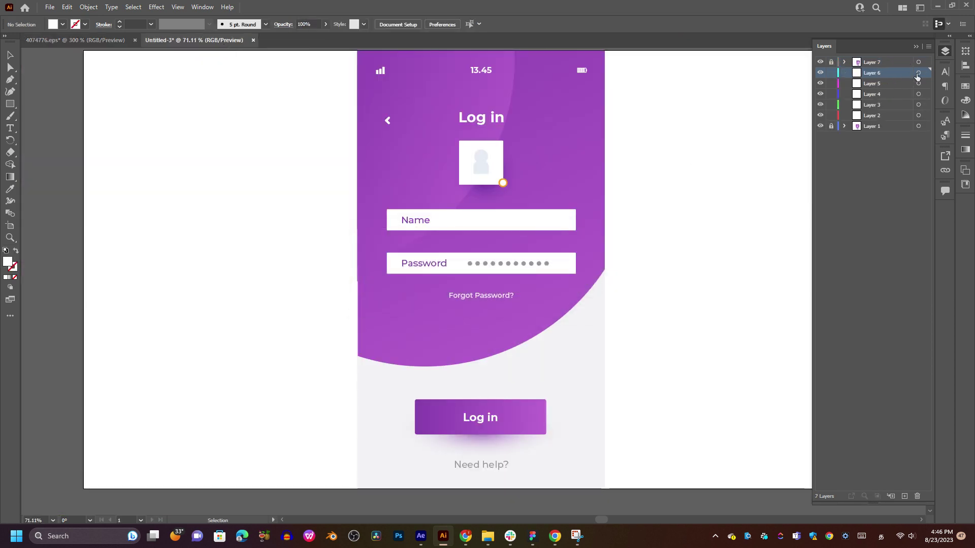
click(76, 40)
mouse_move(424, 276)
mouse_down()
mouse_move(287, 82)
mouse_move(503, 208)
mouse_up()
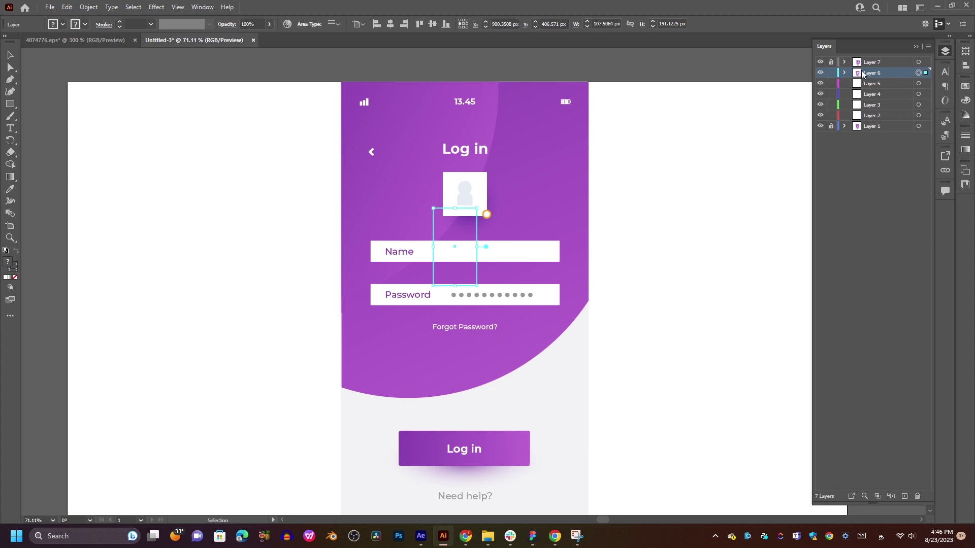
drag(872, 62, 872, 121)
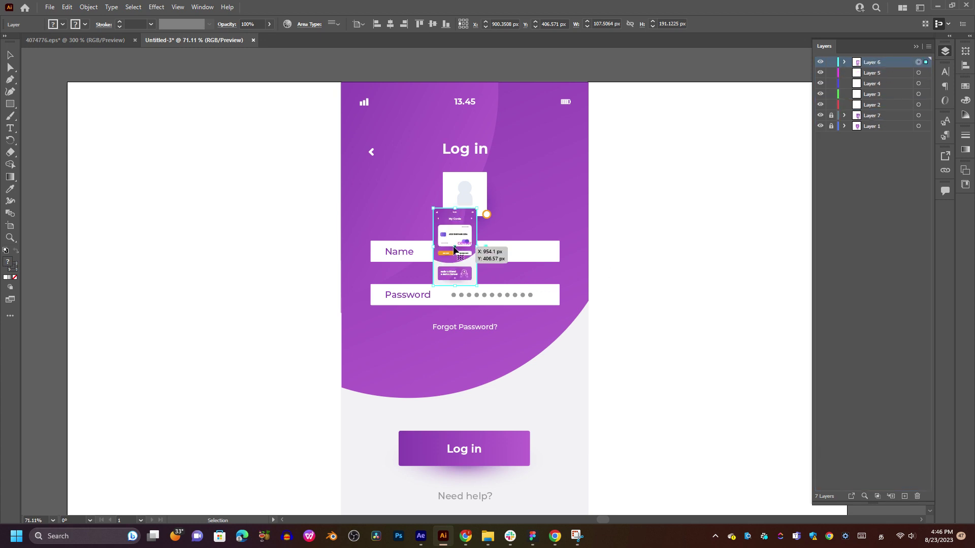
- Scale the My Cards screen to the artboard edges and move its layer below Layer 2
mouse_move(454, 249)
mouse_down()
mouse_move(466, 301)
mouse_move(596, 315)
mouse_move(572, 325)
mouse_up()
scroll(572, 325, down, 2)
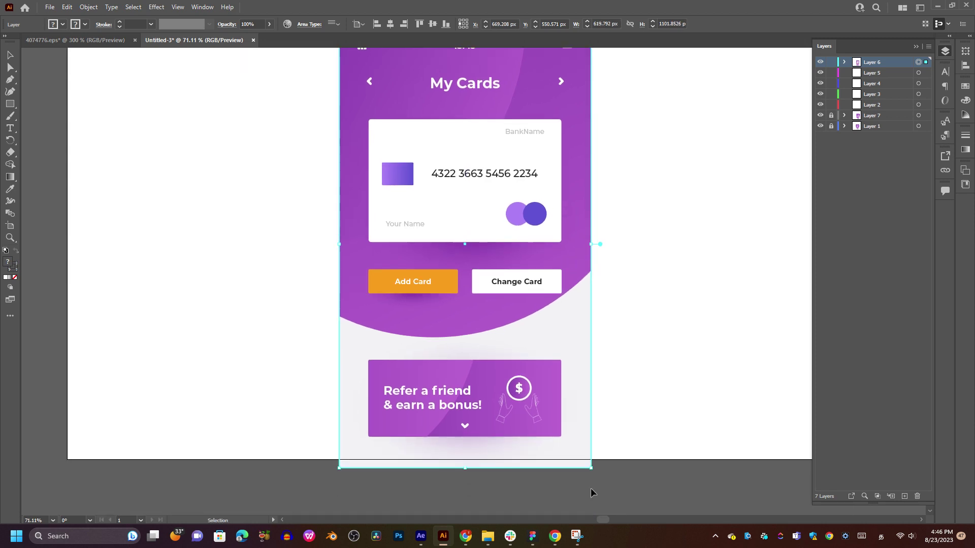
drag(592, 467, 588, 460)
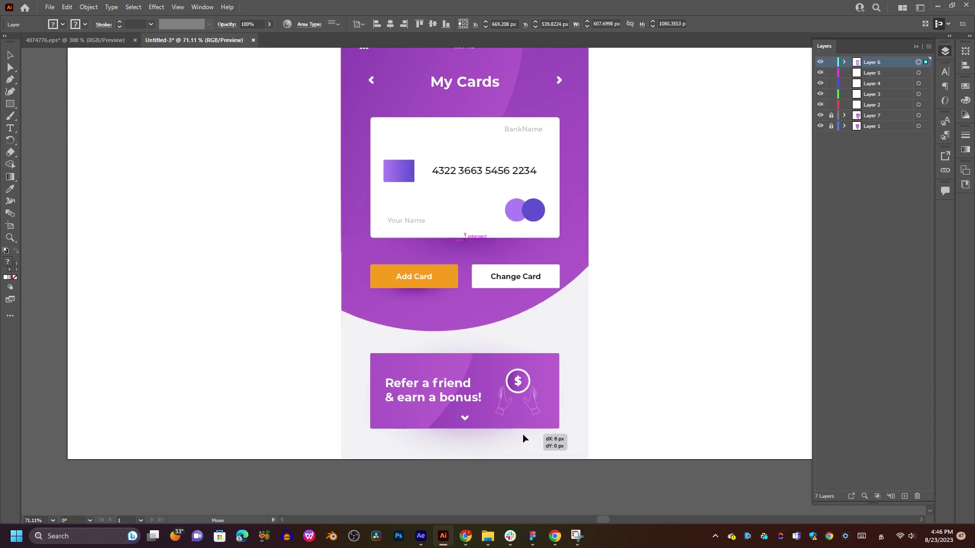
scroll(523, 434, up, 1)
scroll(500, 320, up, 1)
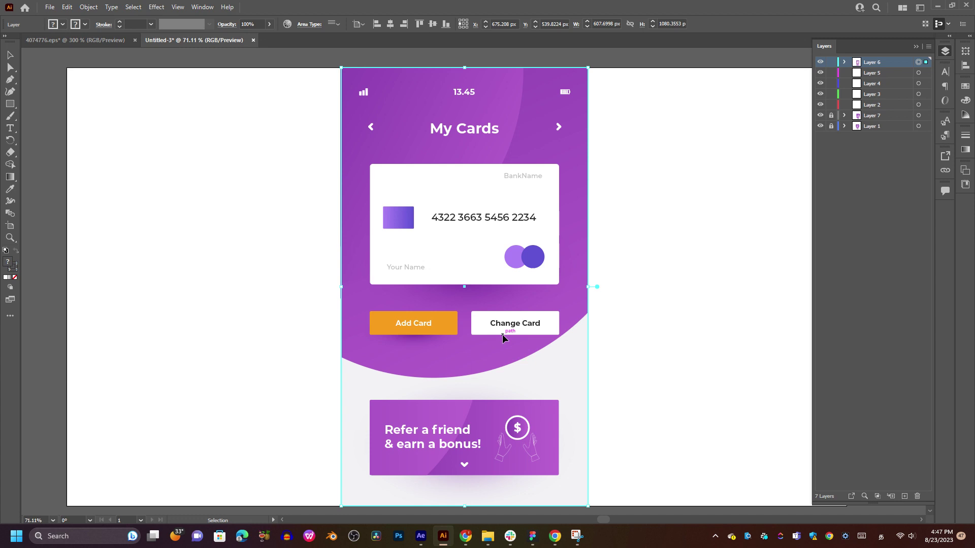
drag(504, 336, 504, 336)
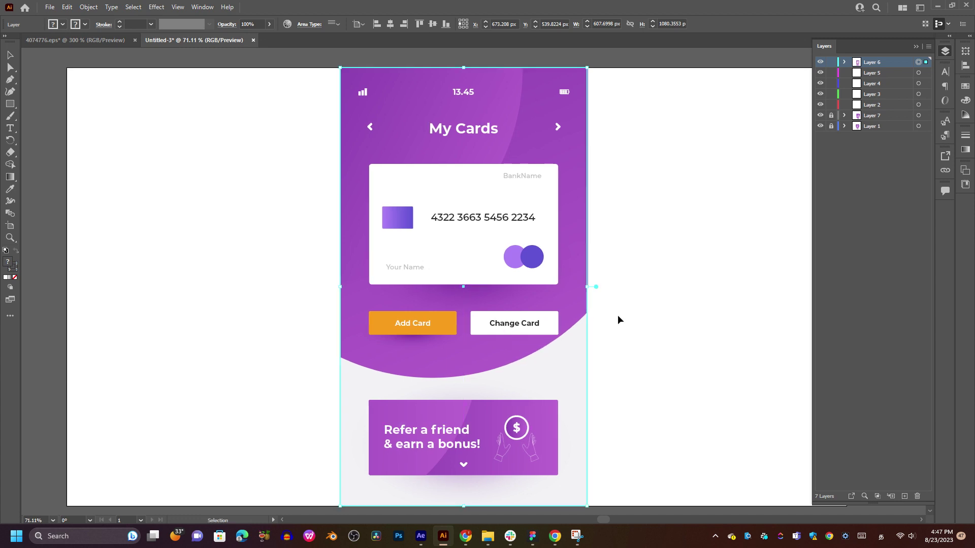
click(756, 208)
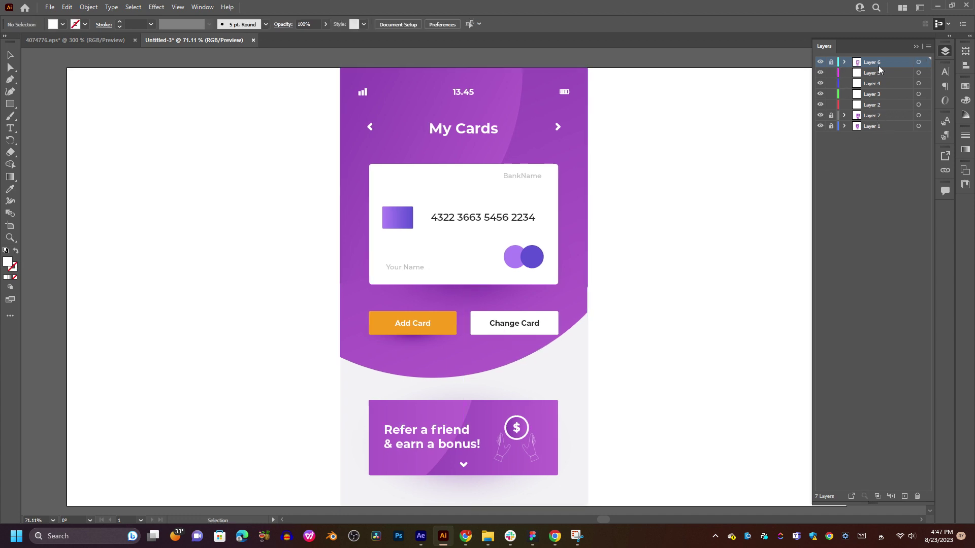
drag(880, 66, 888, 109)
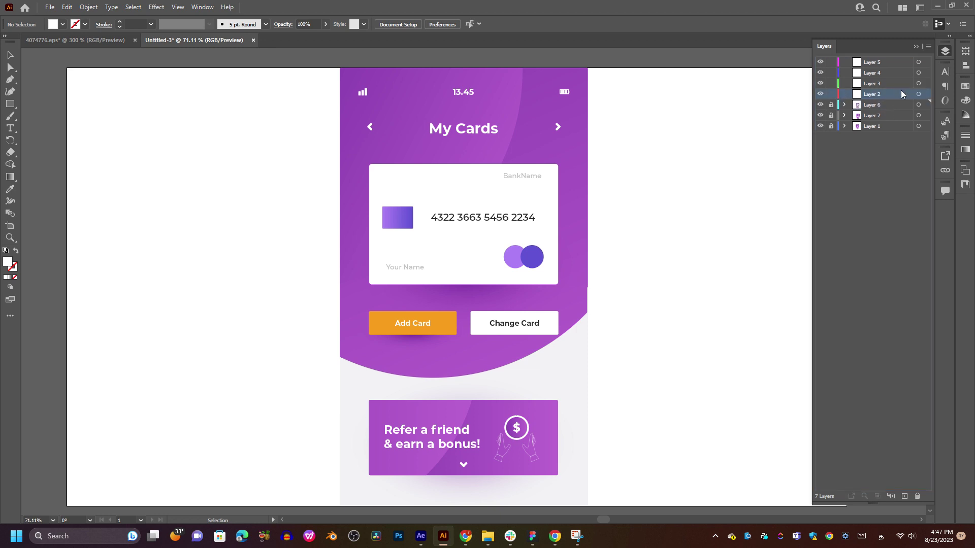
- Move the Dashboard screen from the stock EPS into Untitled-3
click(81, 41)
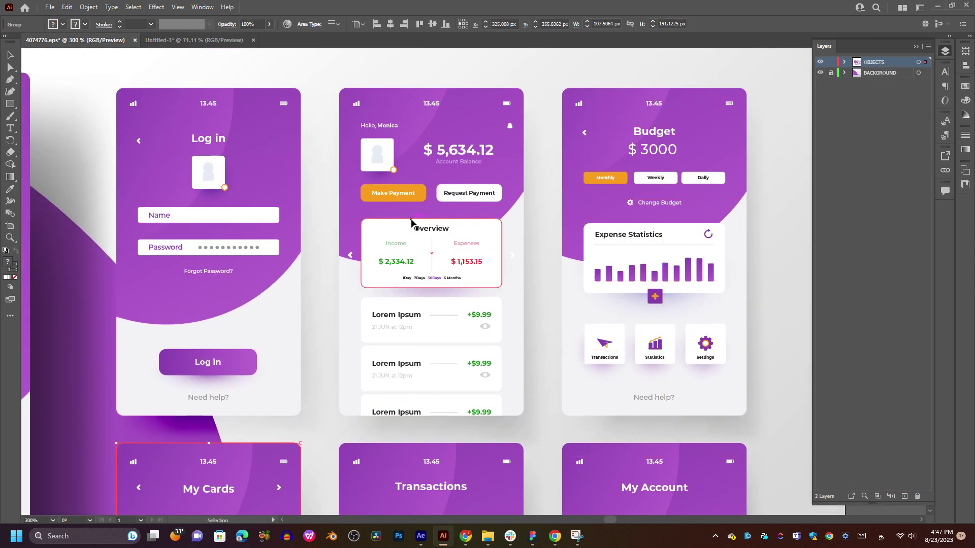
mouse_move(451, 131)
mouse_down()
mouse_move(243, 56)
mouse_move(526, 238)
mouse_move(507, 246)
mouse_up()
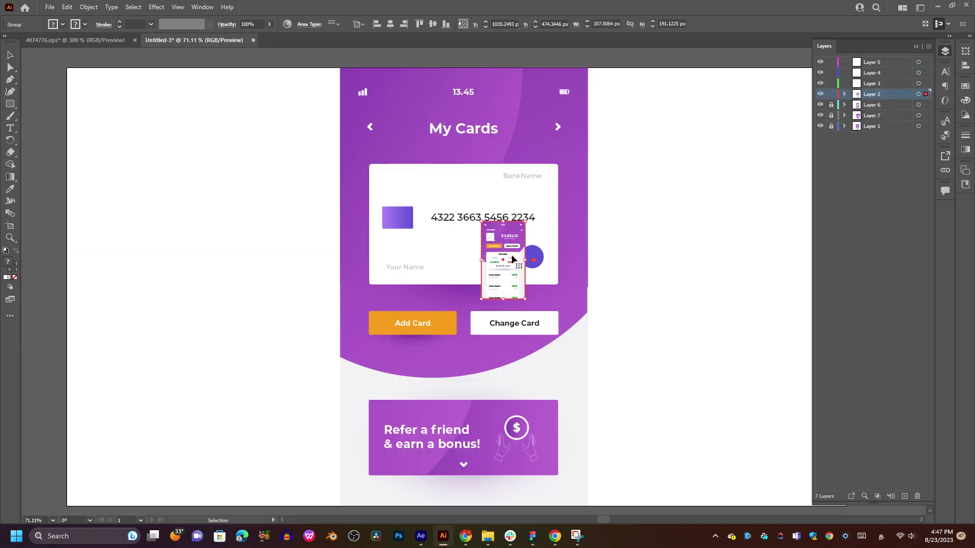
key(t)
key(v)
mouse_move(514, 271)
mouse_down()
mouse_move(660, 239)
mouse_move(681, 212)
mouse_up()
- Position the Dashboard mockup on the artboard and shrink it to fit
click(493, 298)
scroll(514, 276, down, 3)
scroll(508, 238, up, 1)
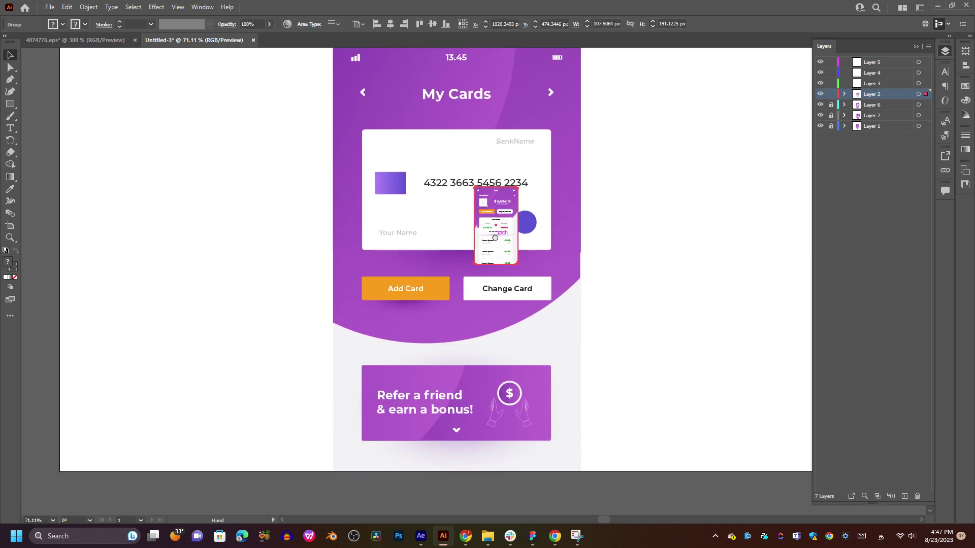
mouse_move(492, 234)
mouse_down()
mouse_move(457, 234)
mouse_move(580, 233)
mouse_move(544, 285)
mouse_move(544, 236)
mouse_move(501, 257)
mouse_up()
drag(501, 257, 502, 212)
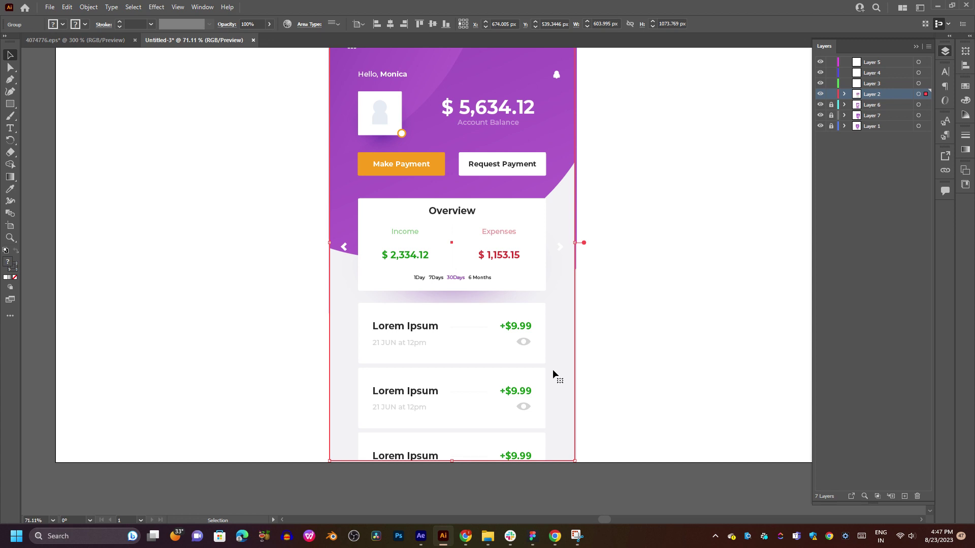
drag(555, 325, 556, 335)
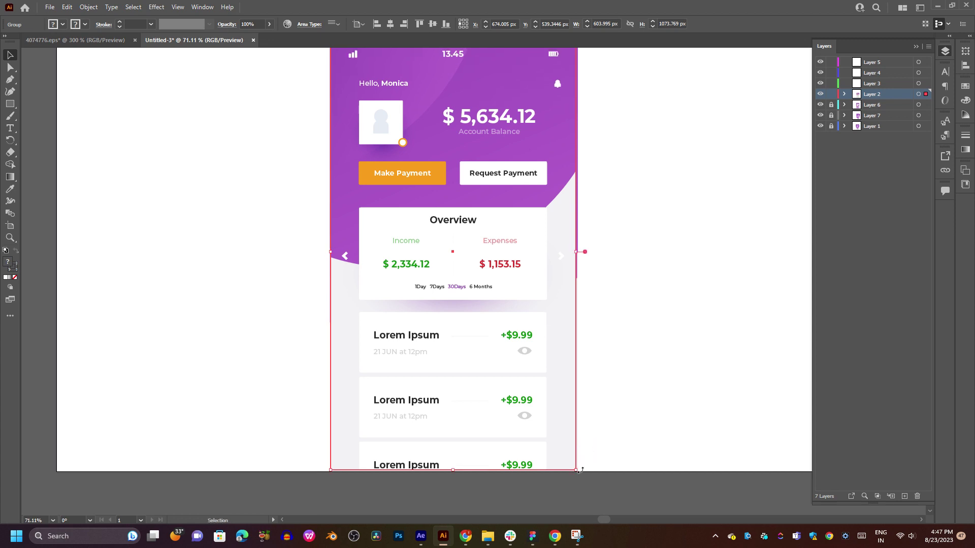
drag(575, 471, 575, 474)
click(598, 356)
- Reselect the Dashboard mockup and nudge it slightly into alignment
scroll(598, 356, up, 3)
click(486, 270)
scroll(486, 273, down, 1)
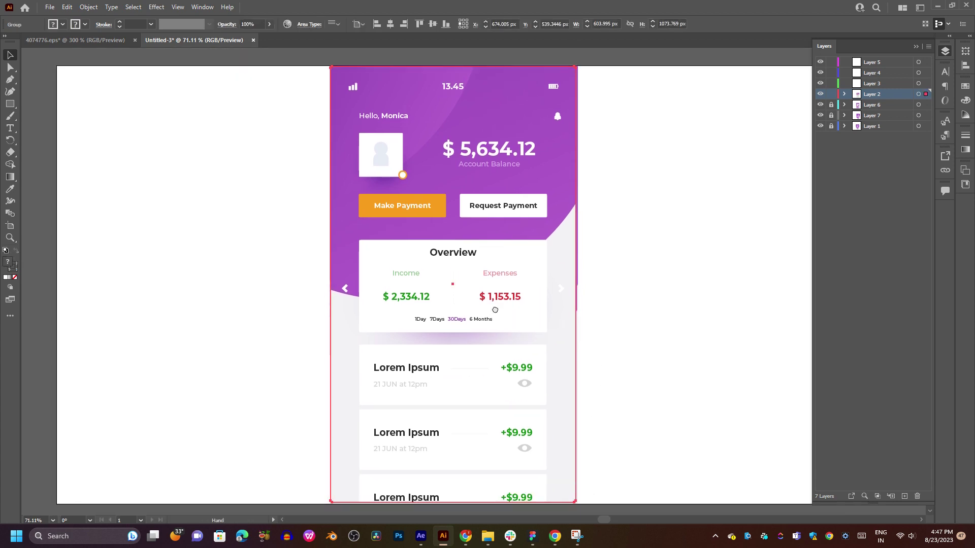
drag(486, 273, 486, 300)
click(660, 267)
- Make Layer 3 active and toggle the lower layers' visibility to check the mockup edges
scroll(655, 289, down, 2)
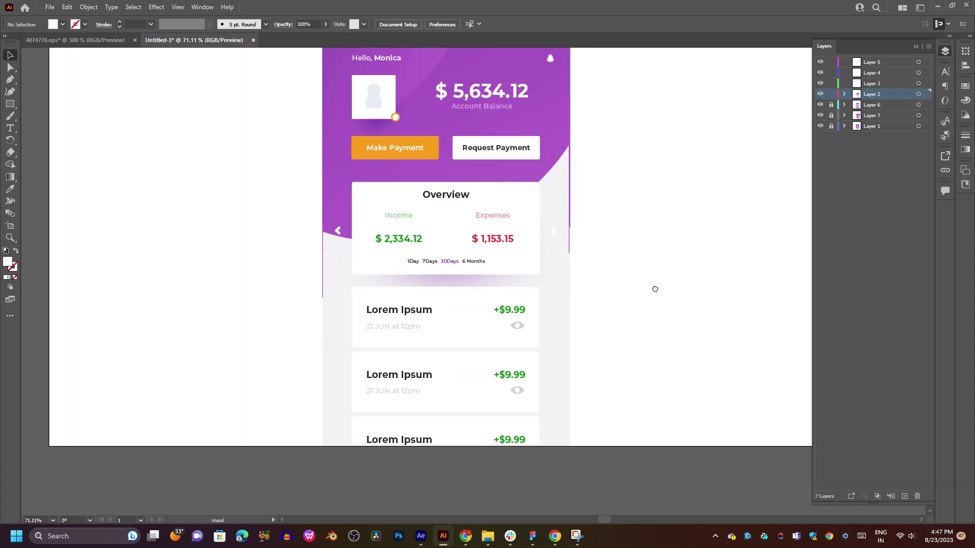
scroll(655, 280, down, 1)
scroll(655, 272, up, 1)
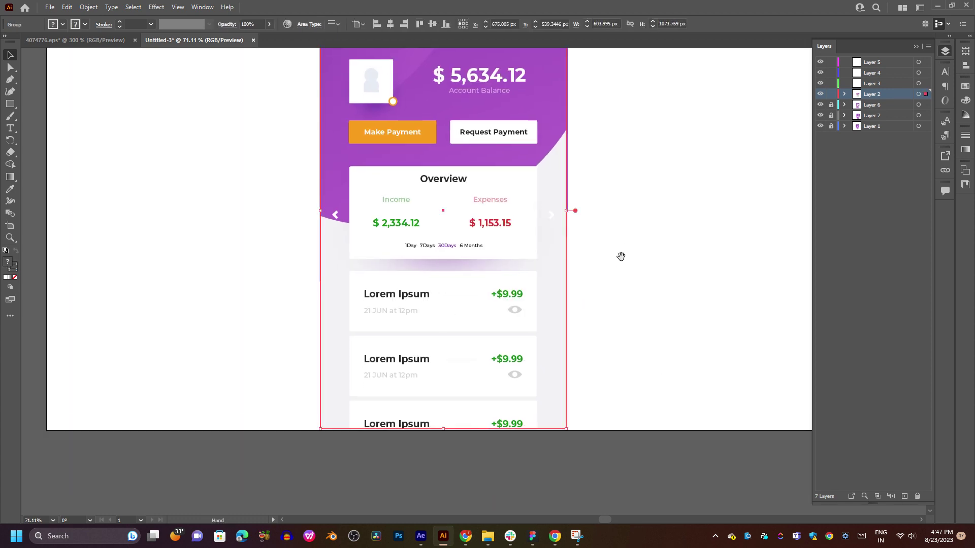
scroll(634, 248, up, 2)
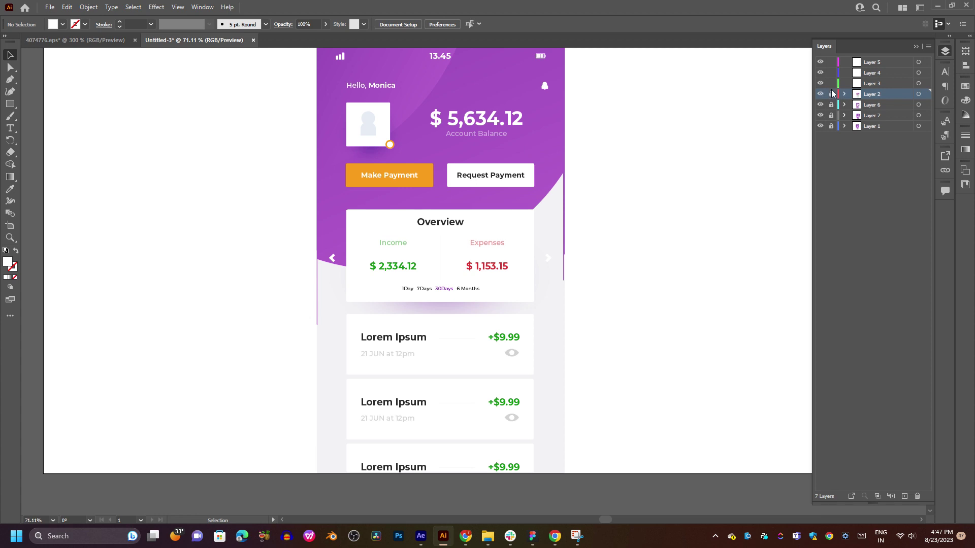
click(879, 84)
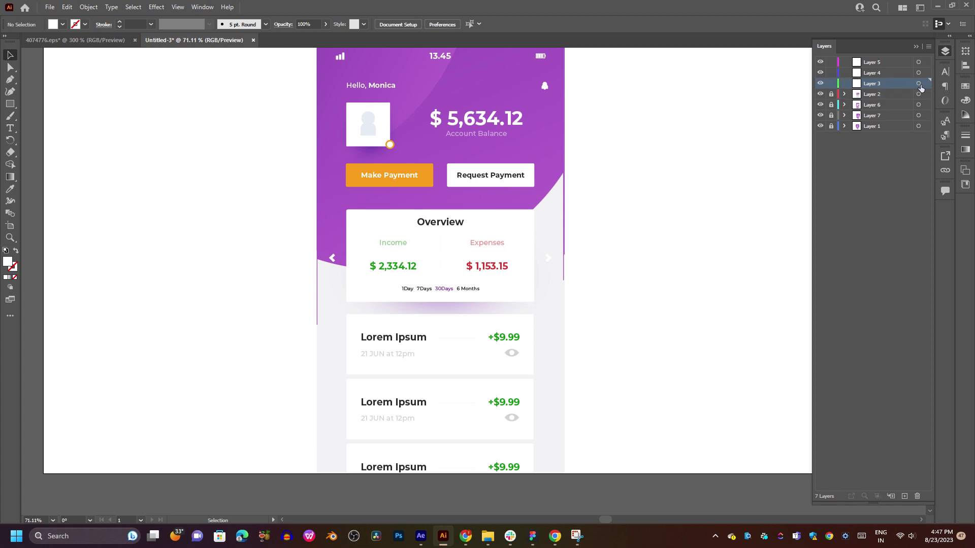
click(821, 126)
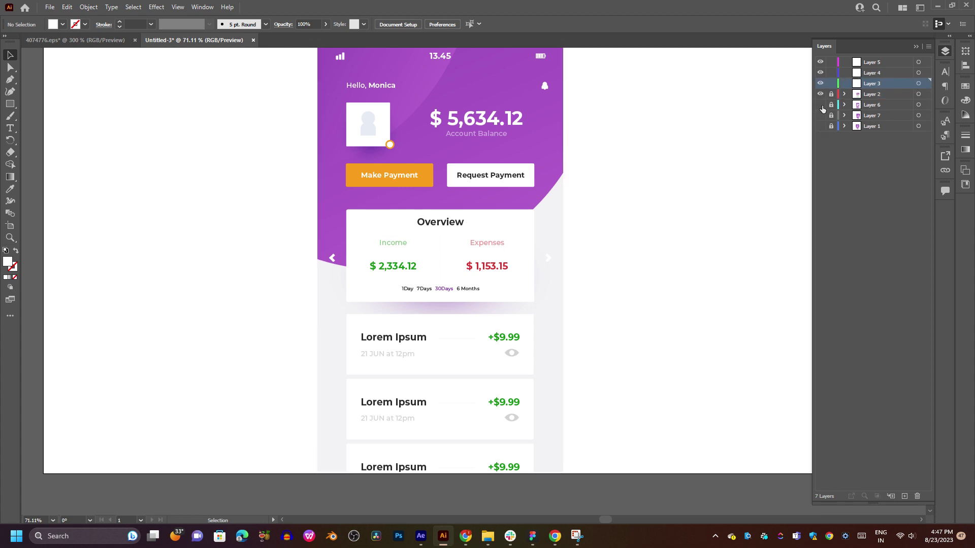
drag(820, 105, 821, 126)
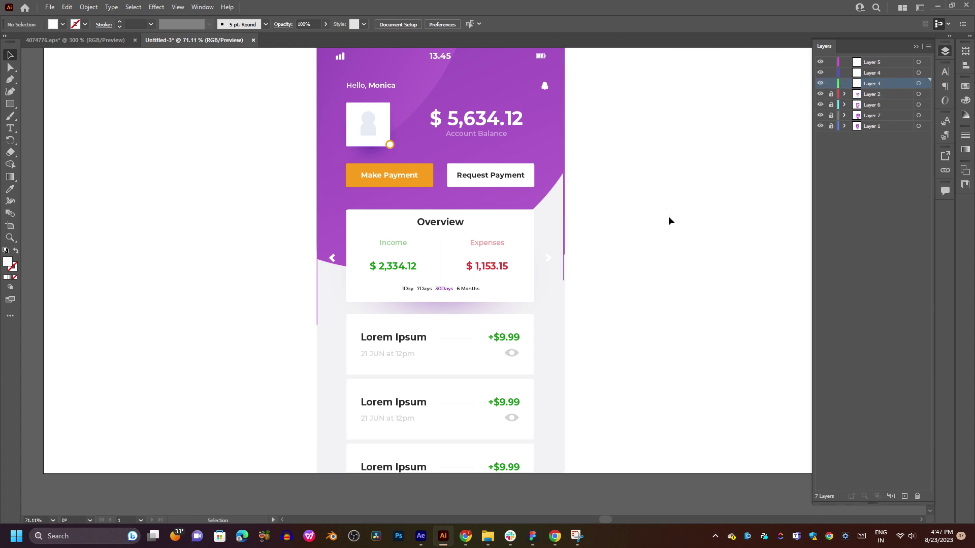
- Select the Transactions screen in the stock EPS, then deselect it
click(94, 41)
drag(583, 202, 602, 80)
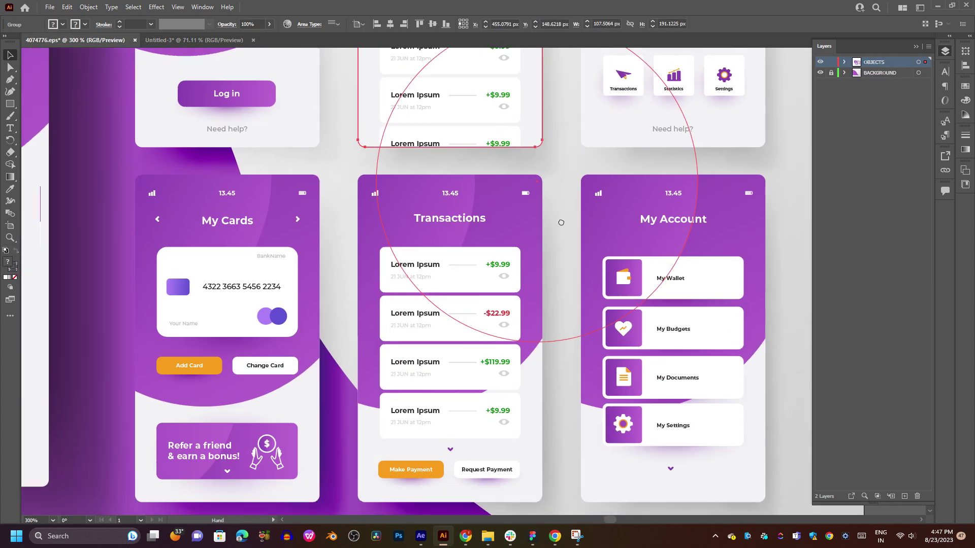
click(480, 232)
scroll(480, 231, up, 5)
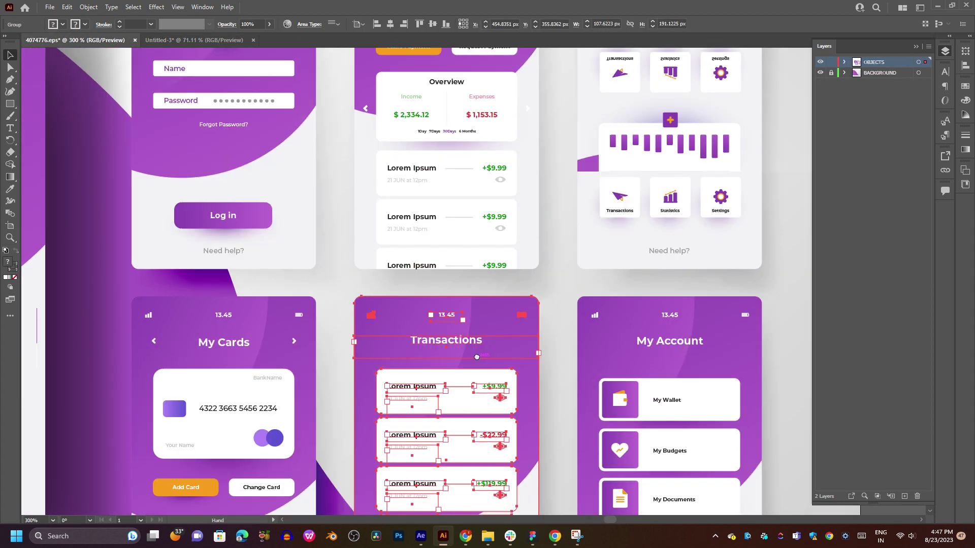
scroll(438, 315, up, 2)
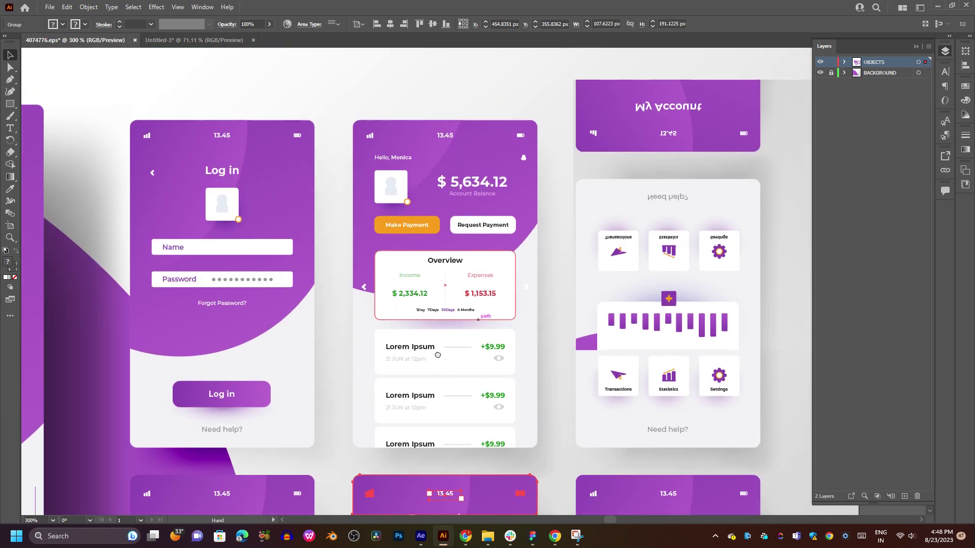
drag(438, 355, 418, 336)
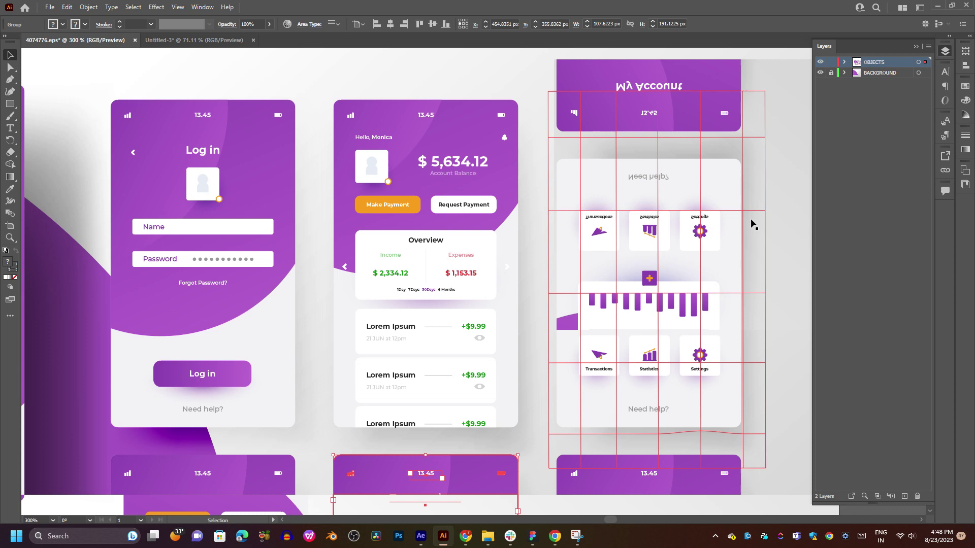
click(764, 190)
- Pan to the top row of cards and select the dashboard balance screen
drag(457, 288, 513, 143)
scroll(513, 203, down, 3)
scroll(528, 230, down, 4)
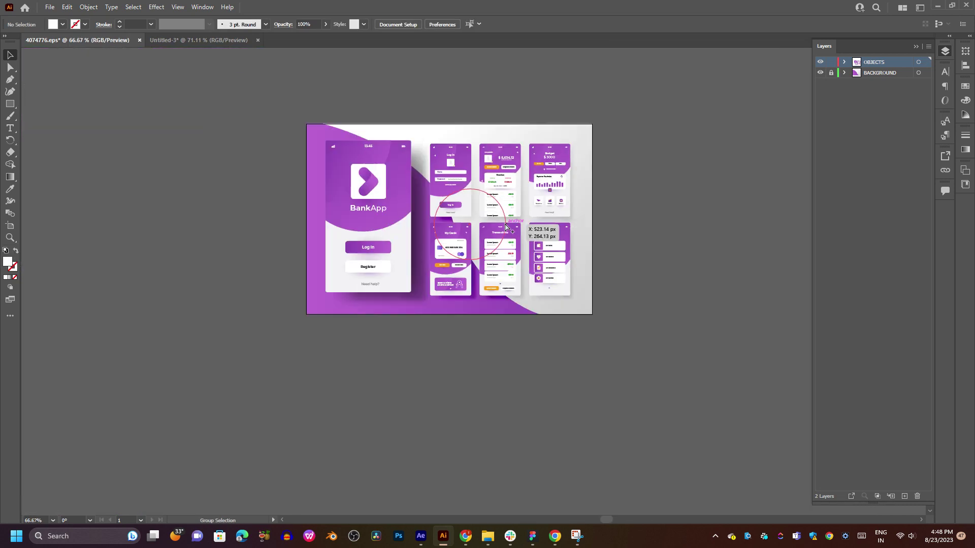
scroll(507, 227, up, 1)
scroll(506, 226, up, 1)
mouse_move(664, 195)
mouse_down()
mouse_move(650, 264)
mouse_move(644, 255)
mouse_up()
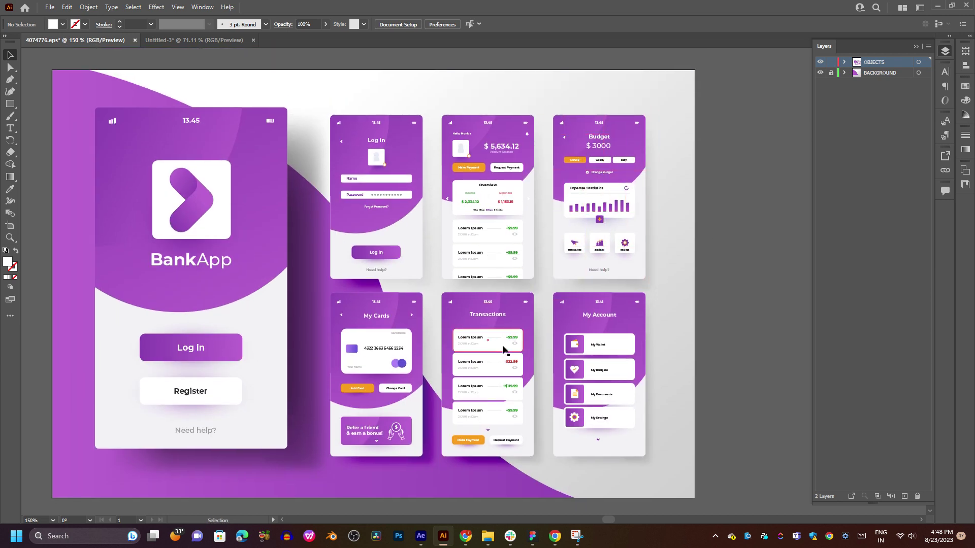
click(499, 228)
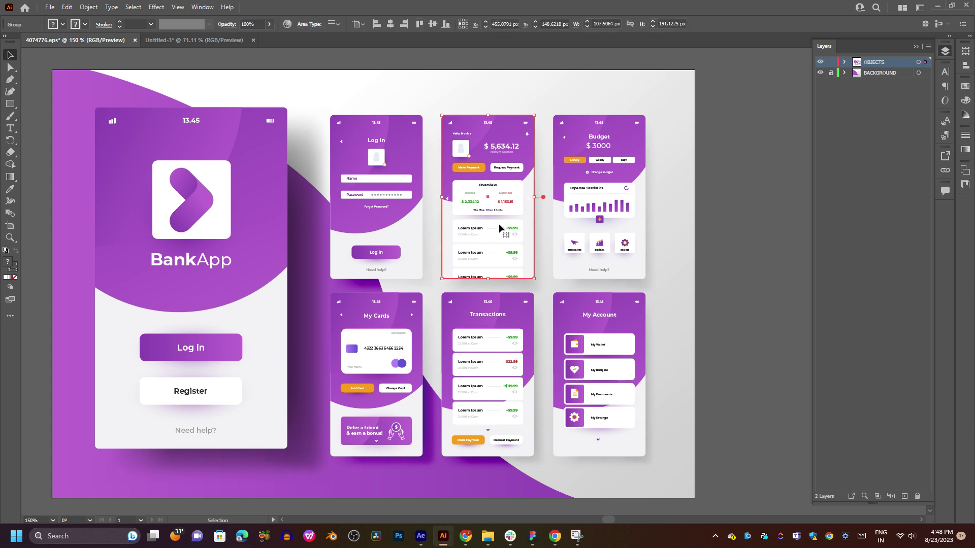
- Select the Transactions screen group instead and copy it
click(192, 42)
click(93, 39)
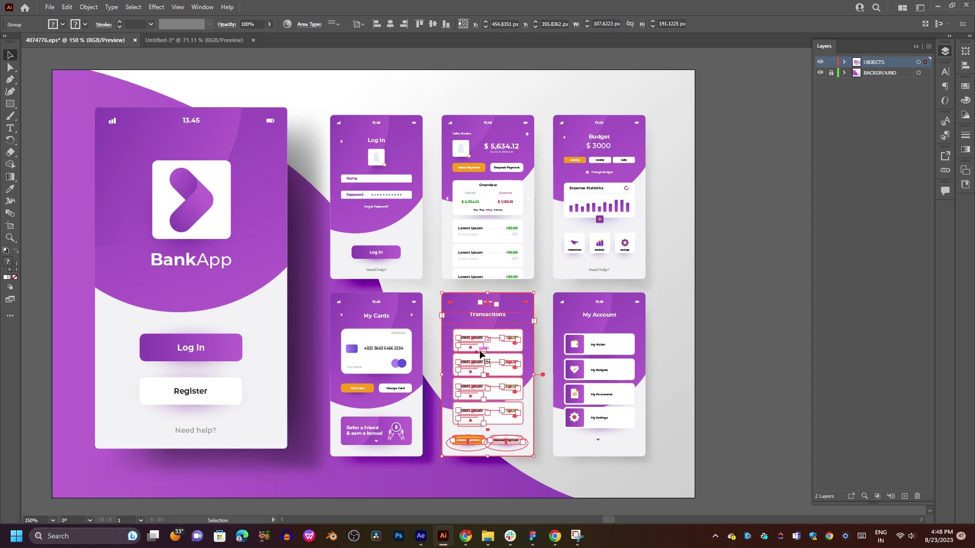
click(795, 330)
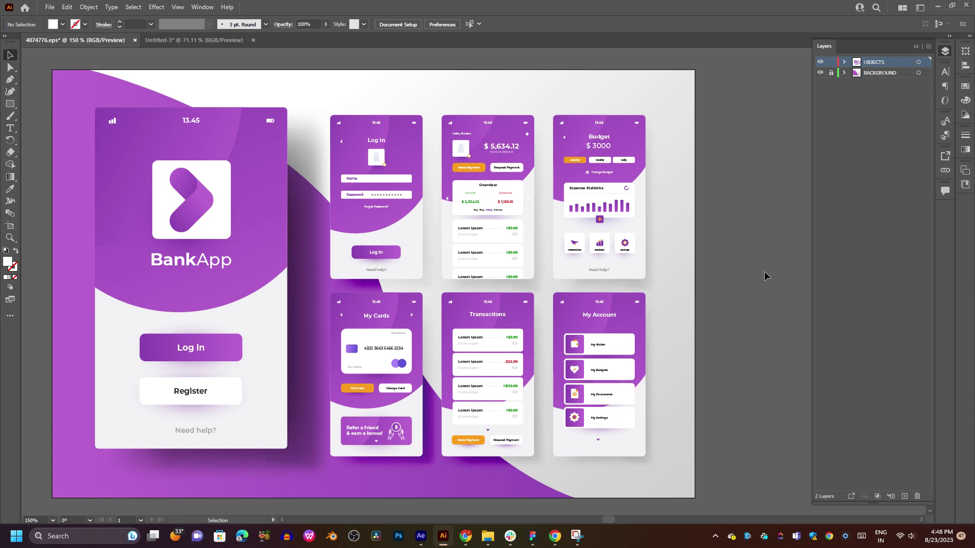
click(486, 232)
click(486, 318)
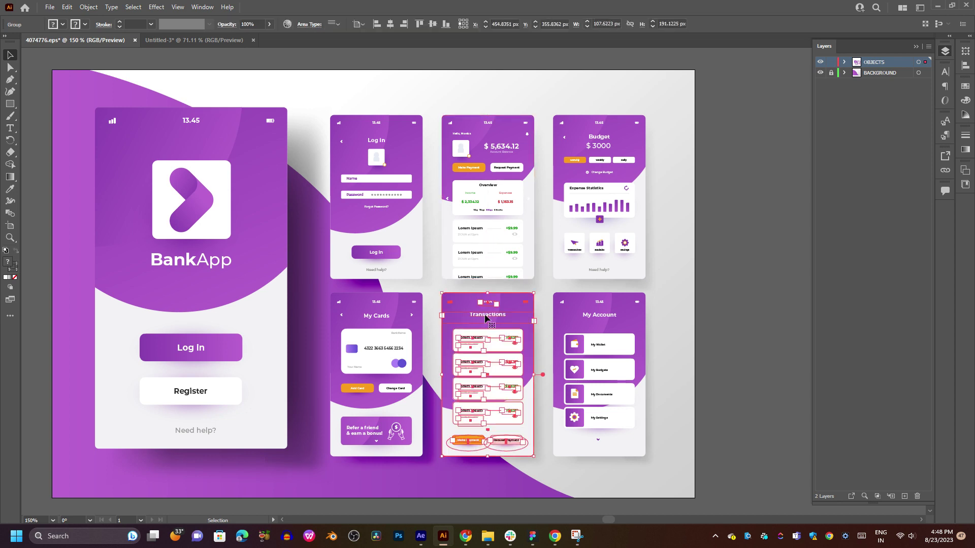
key(a)
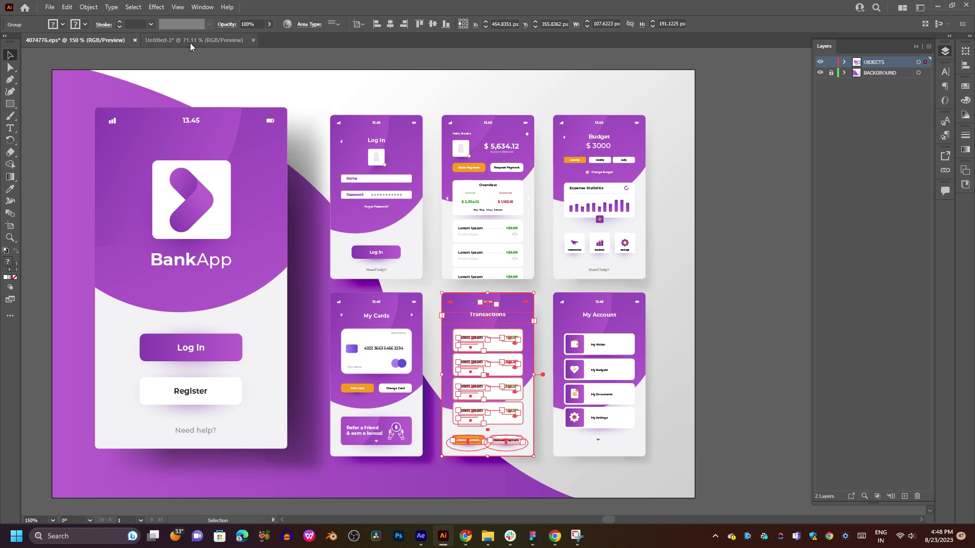
click(190, 41)
- Paste the Transactions screen and scale it to 1080 px tall, aligned on the artboard
key(a)
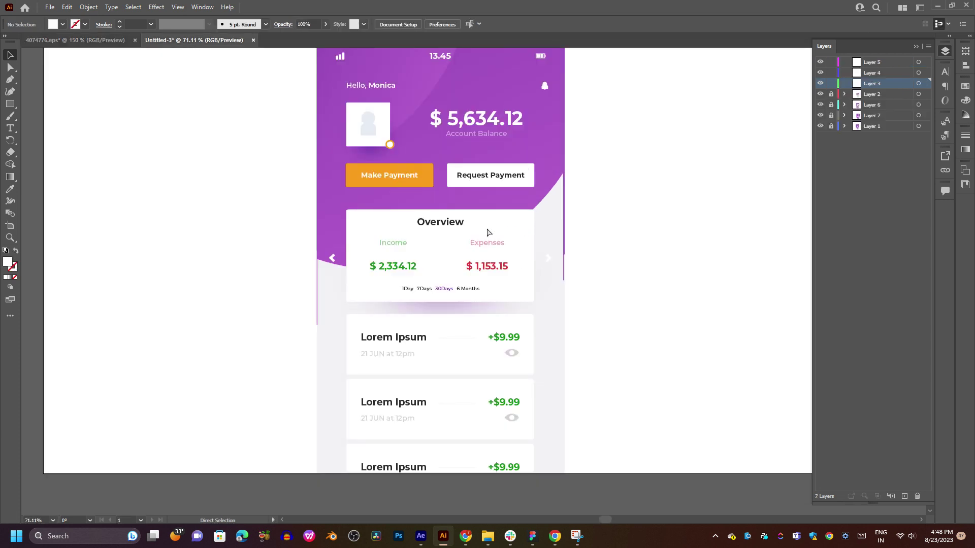
key(ctrl+v)
mouse_move(500, 297)
mouse_down()
mouse_move(449, 222)
mouse_move(570, 229)
mouse_up()
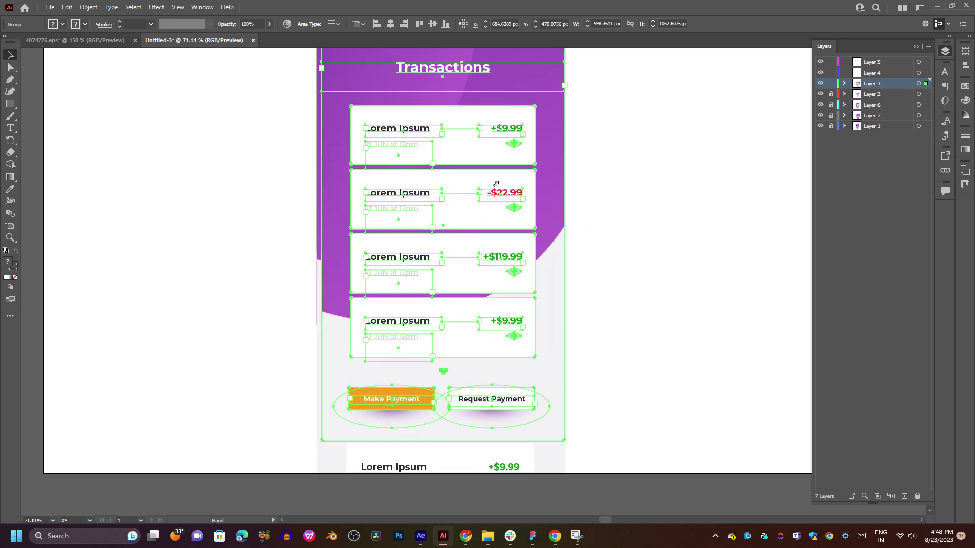
drag(497, 188, 500, 224)
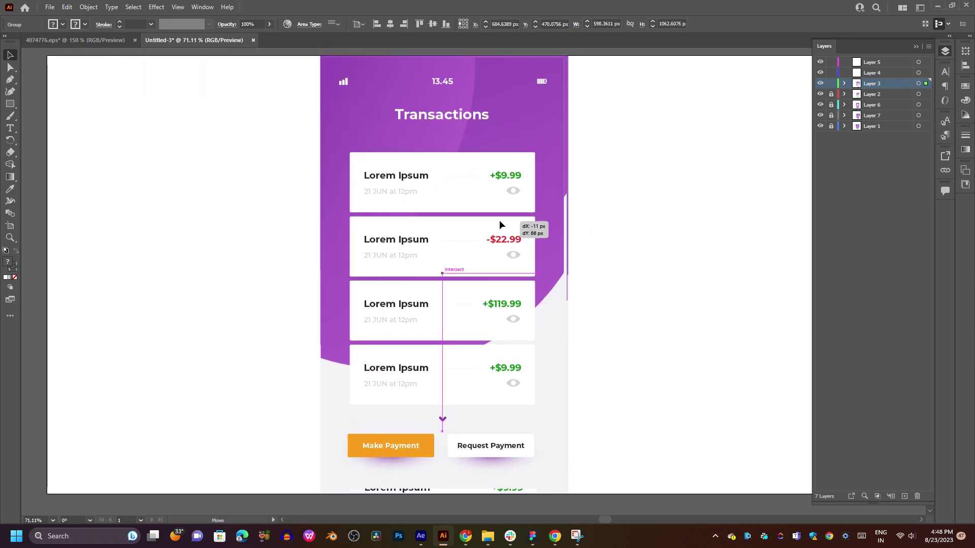
drag(573, 490, 559, 442)
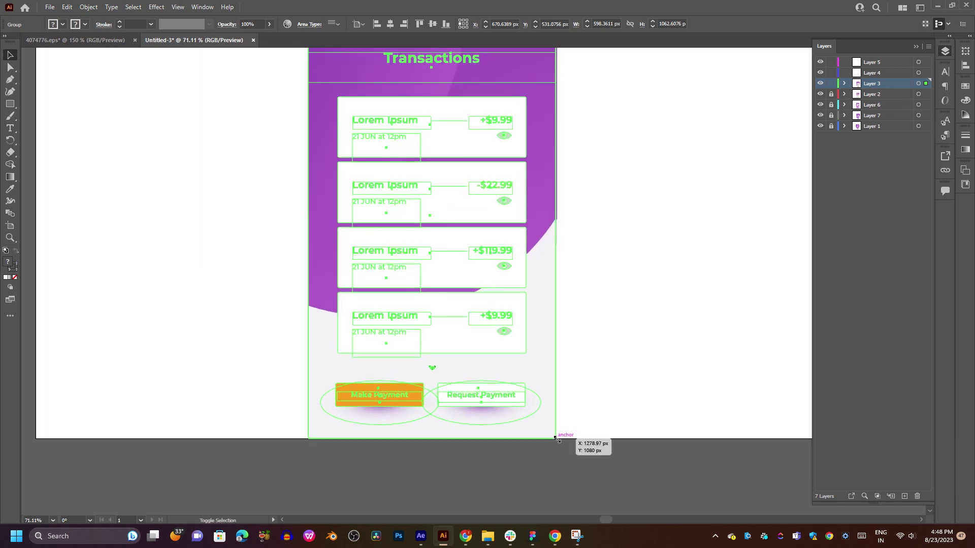
drag(607, 291, 593, 360)
drag(465, 315, 467, 315)
click(660, 301)
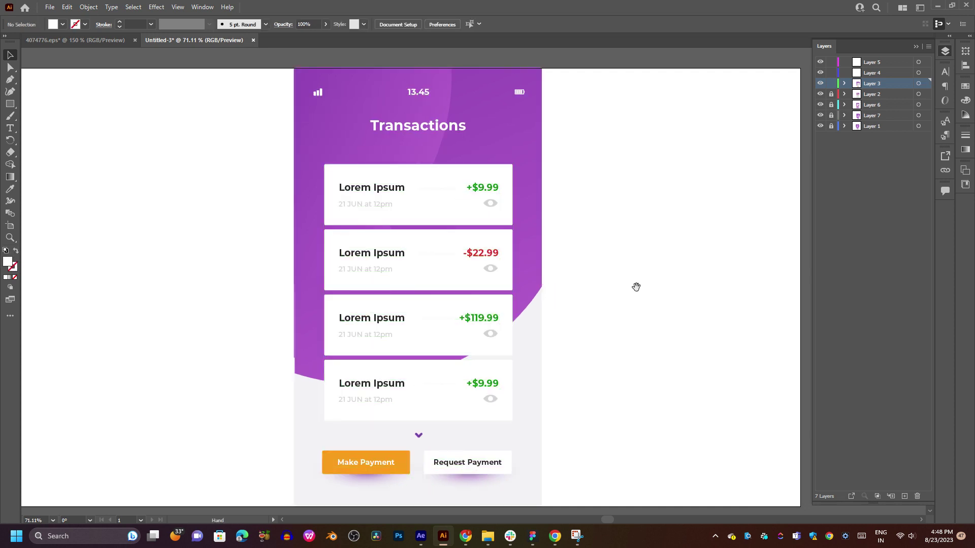
drag(636, 288, 655, 288)
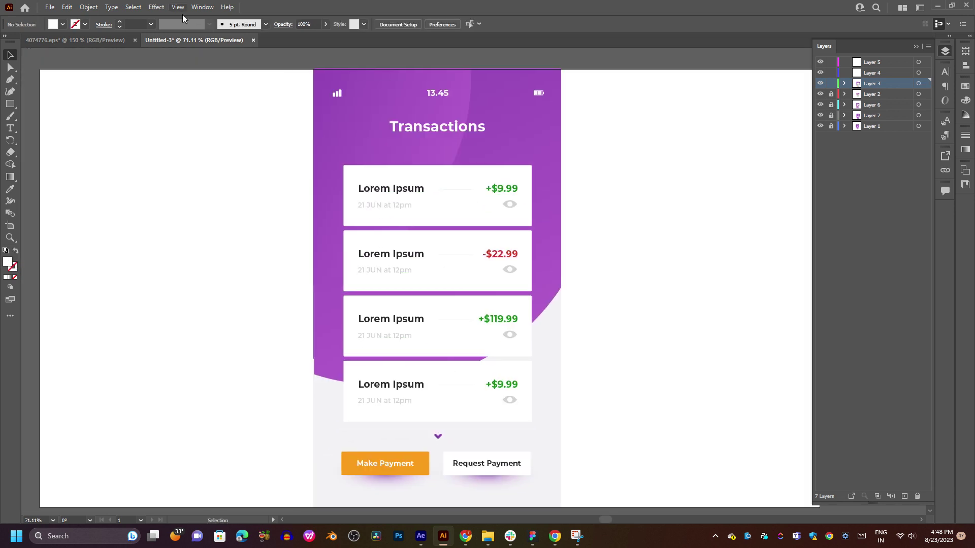
click(877, 73)
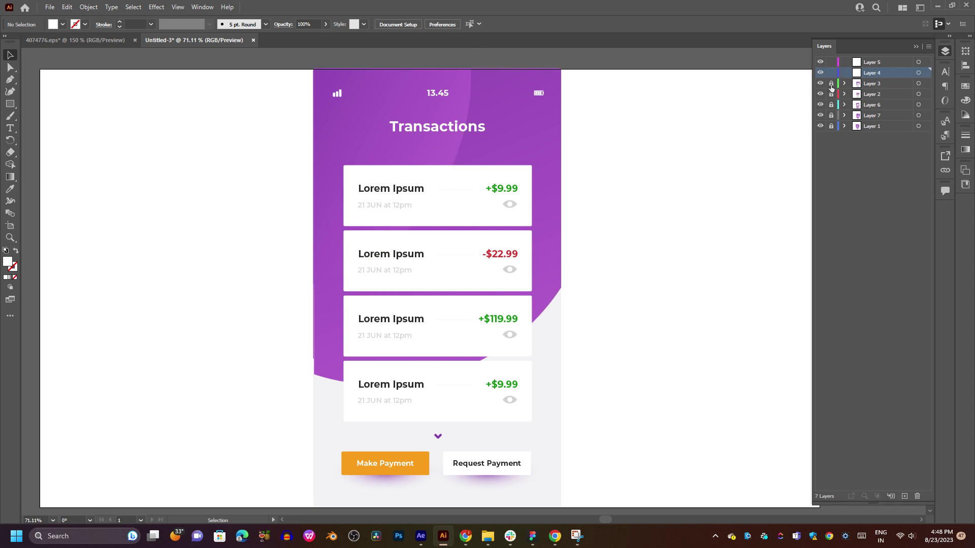
- Drag the Budget screen group from the BankApp artwork into Untitled-3 and scale it to fit the artboard
click(92, 41)
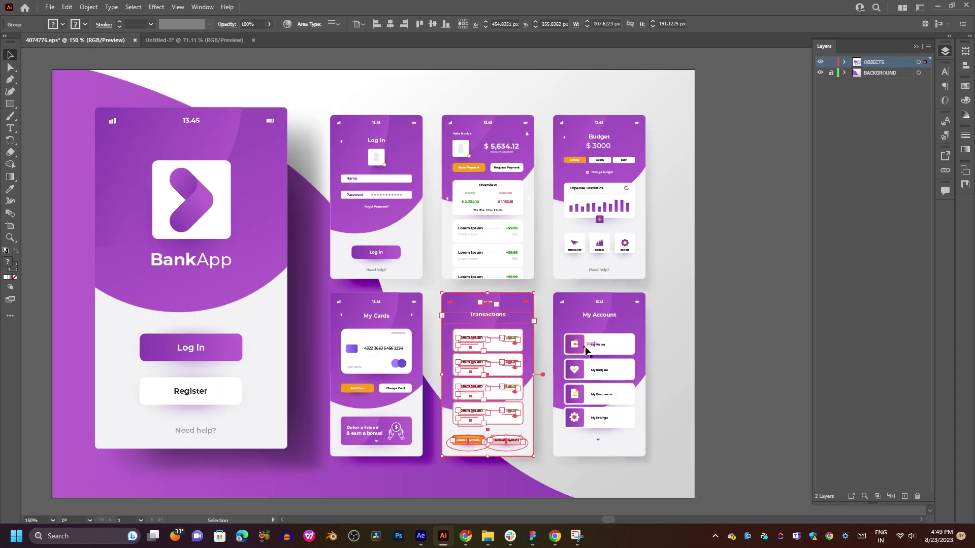
click(591, 249)
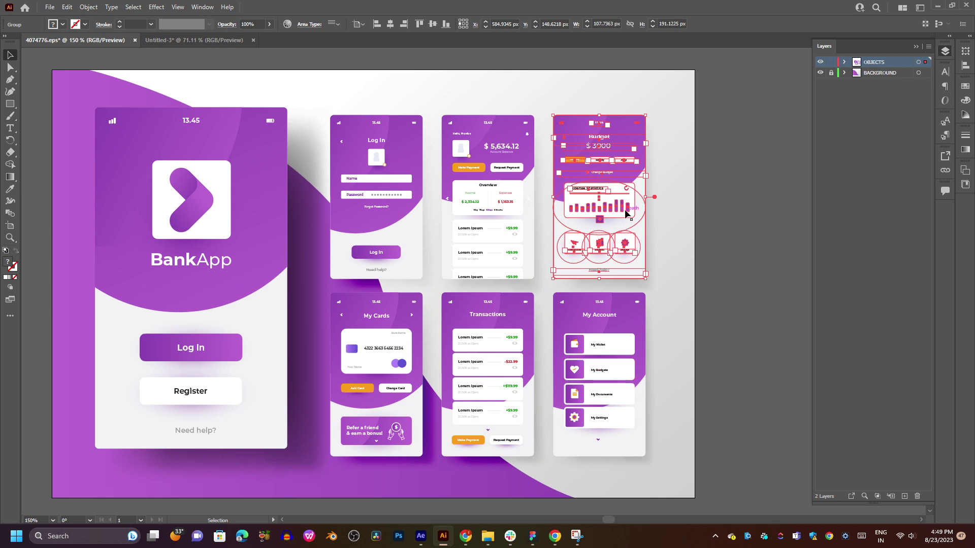
mouse_move(625, 231)
mouse_down()
mouse_move(214, 41)
mouse_move(510, 288)
mouse_move(541, 351)
mouse_up()
scroll(540, 292, down, 2)
drag(508, 268, 510, 264)
scroll(558, 364, down, 2)
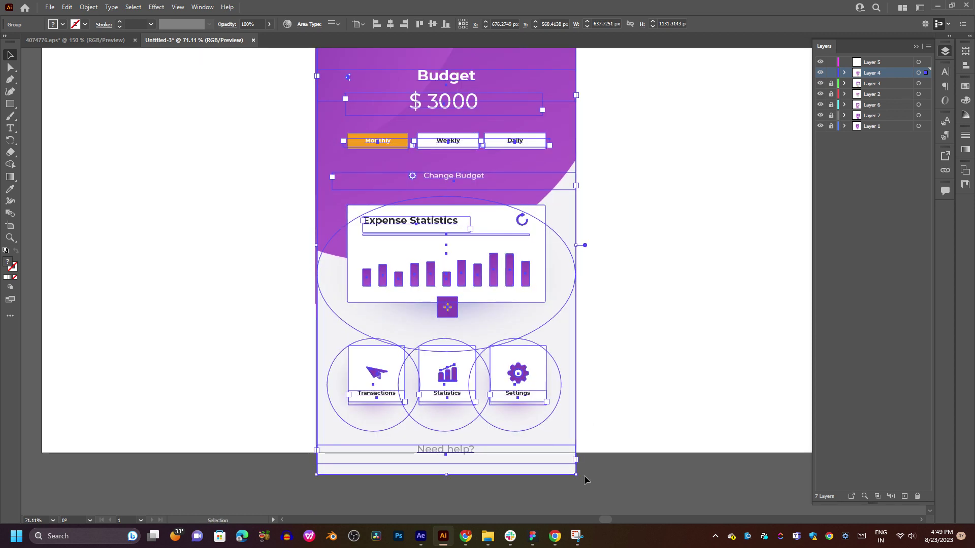
drag(575, 474, 565, 454)
drag(645, 255, 639, 297)
click(639, 296)
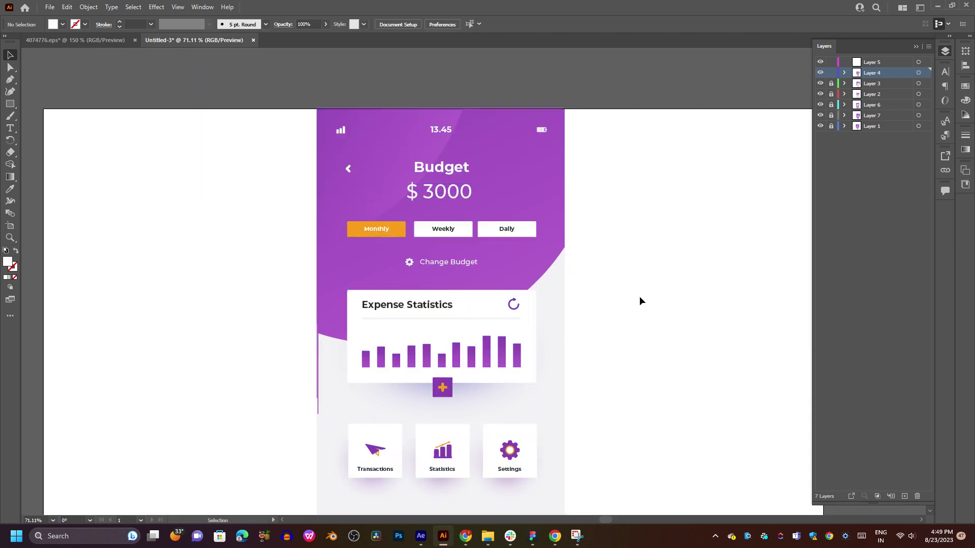
- Select the My Account screen group in BankApp and make Layer 5 active in Untitled-3
click(71, 39)
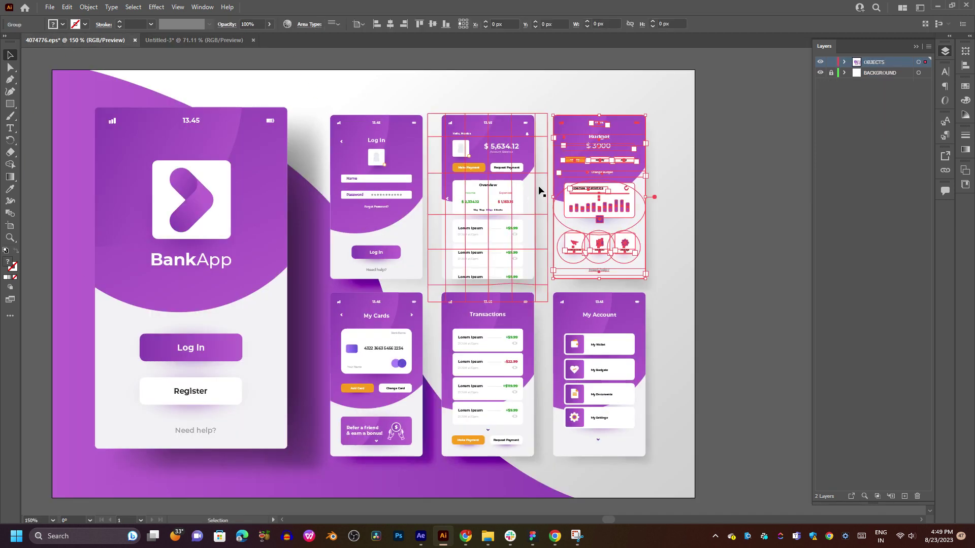
click(606, 345)
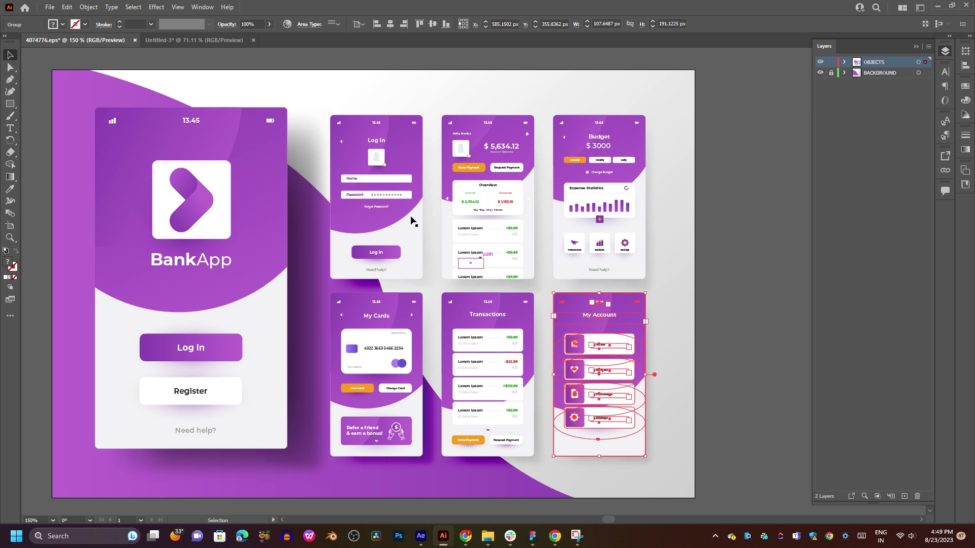
click(173, 40)
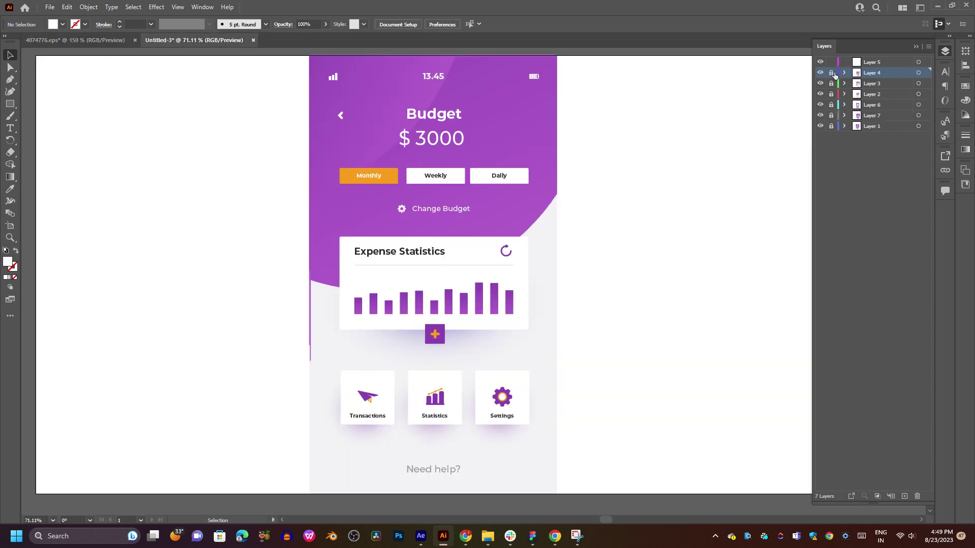
click(876, 63)
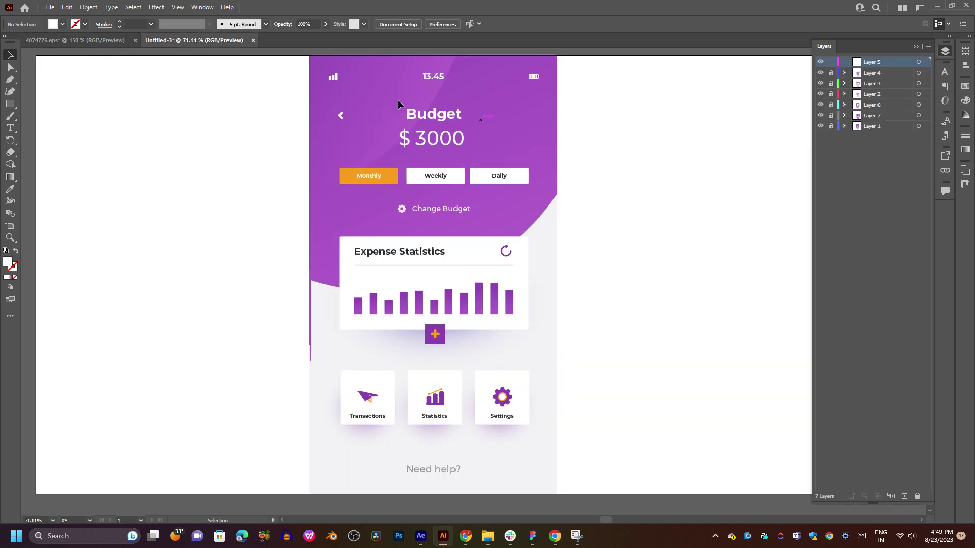
click(77, 40)
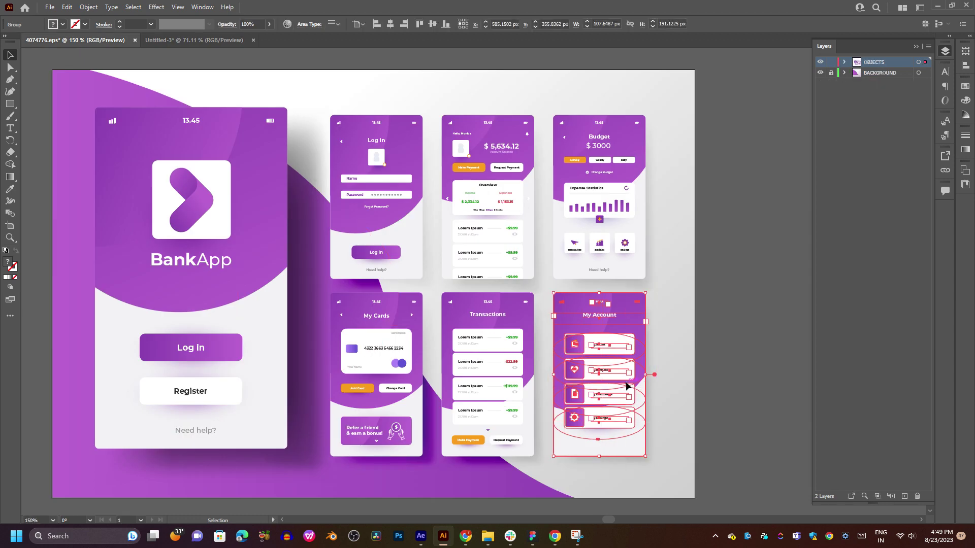
- Drag the My Account screen into Untitled-3 and scale it up to fill the artboard
mouse_move(579, 336)
mouse_down()
mouse_move(533, 276)
mouse_move(230, 45)
mouse_up()
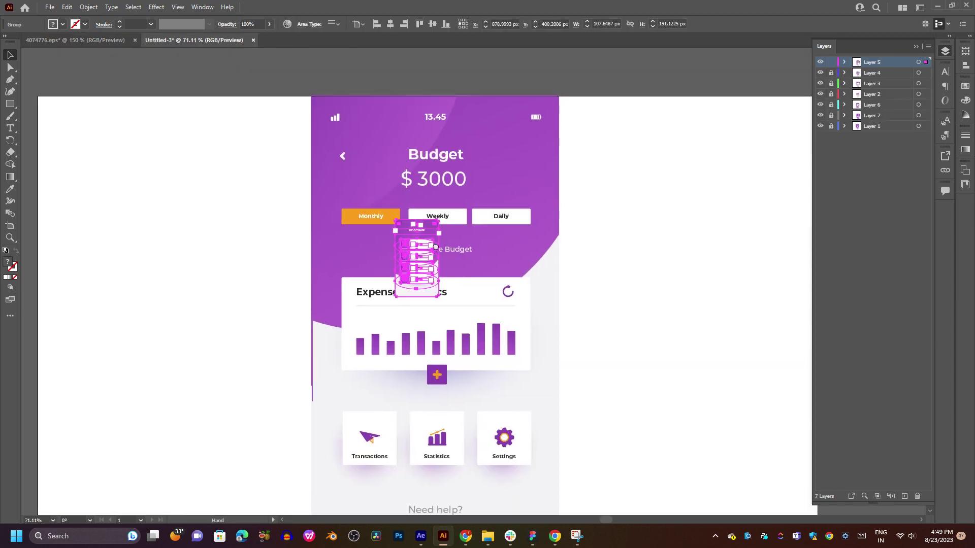
mouse_move(428, 222)
mouse_down()
mouse_move(437, 262)
mouse_move(529, 265)
mouse_move(406, 293)
mouse_up()
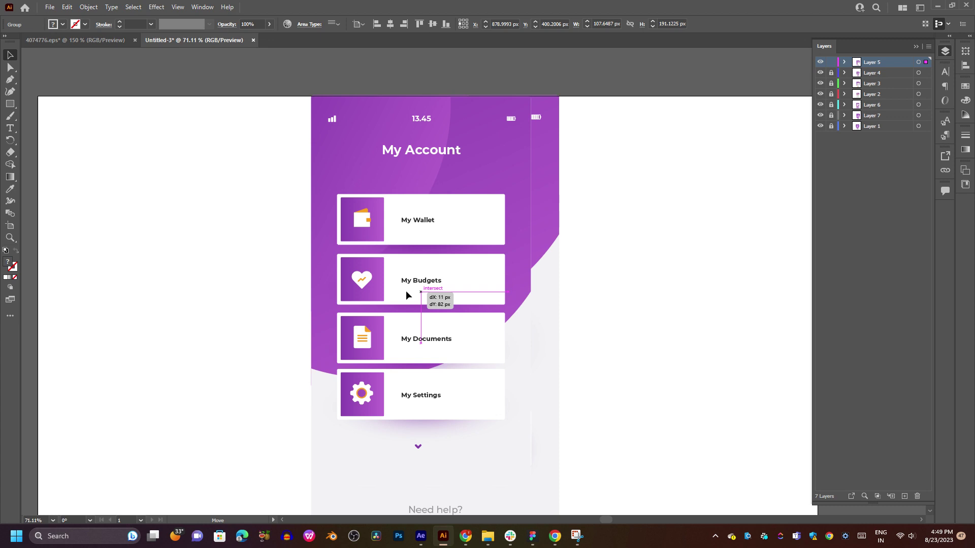
drag(406, 292, 406, 292)
drag(539, 458, 550, 478)
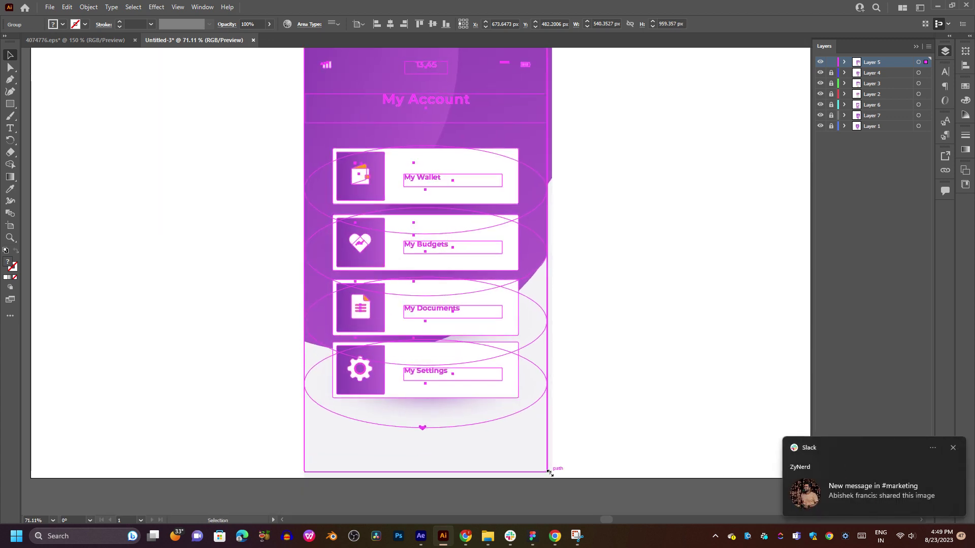
click(576, 312)
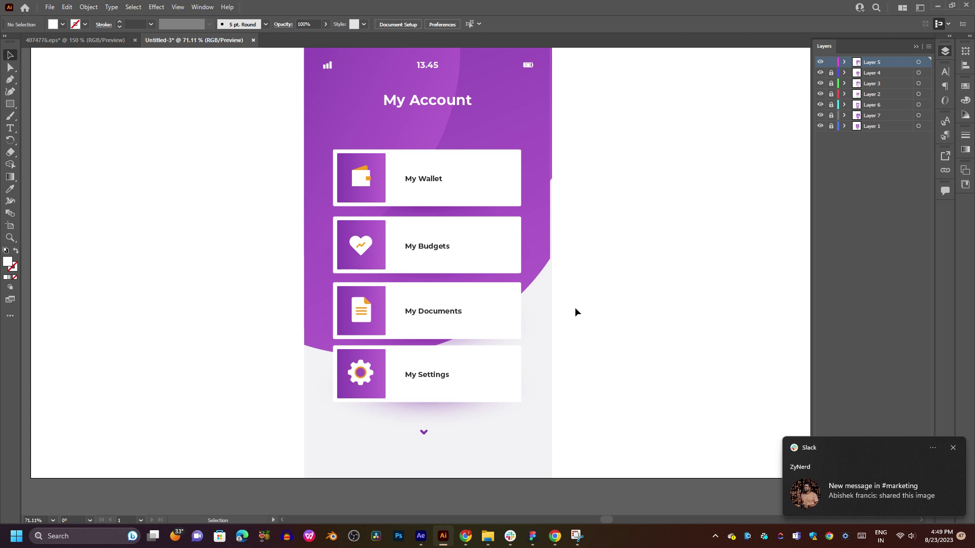
click(552, 253)
mouse_move(611, 222)
mouse_down()
mouse_move(622, 273)
mouse_move(615, 252)
mouse_up()
click(615, 251)
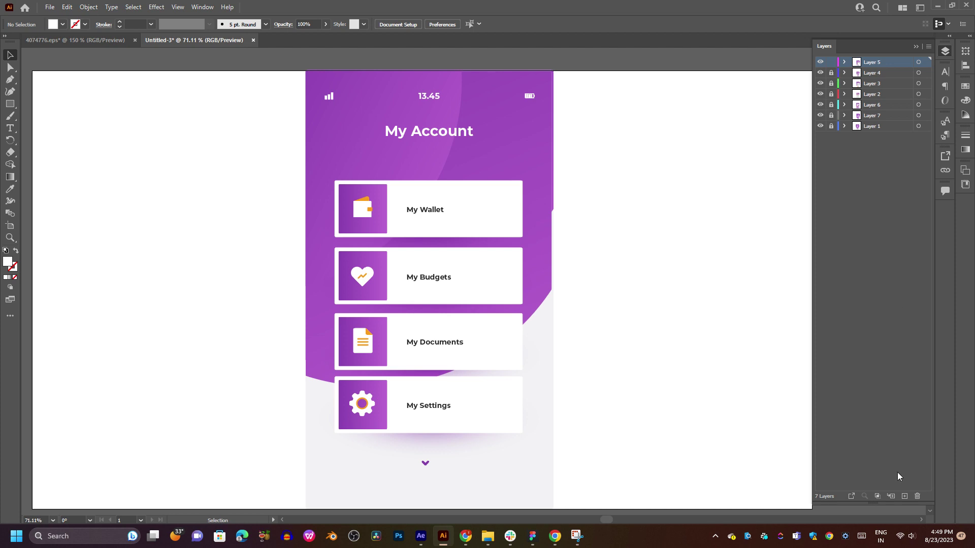
- Add fifteen new empty layers, Layers 8 to 22, above Layer 5
double_click(905, 496)
triple_click(904, 496)
double_click(904, 496)
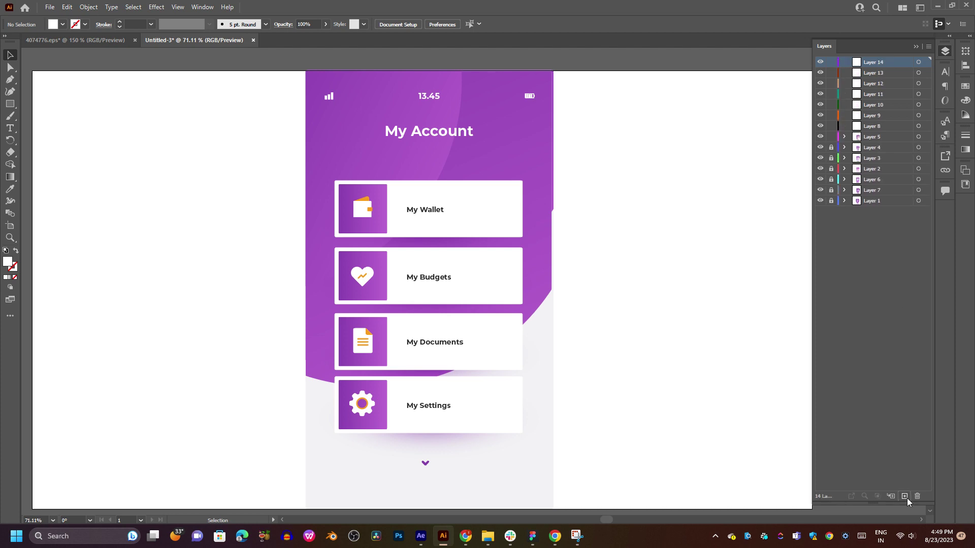
double_click(904, 496)
double_click(905, 496)
double_click(904, 496)
double_click(904, 497)
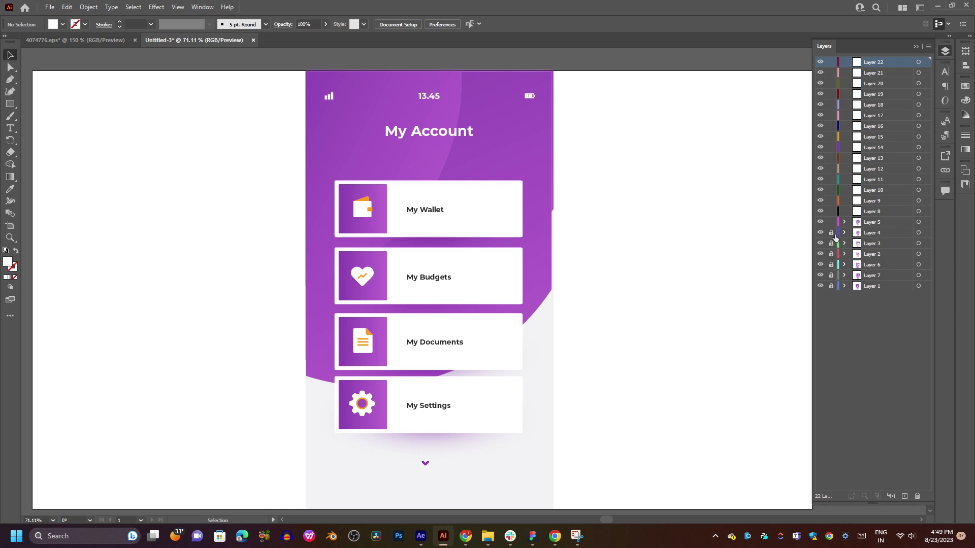
- Hide Layers 2, 3, 4, 6 and 7, then expand Layer 5 and its nested groups
drag(820, 233, 820, 275)
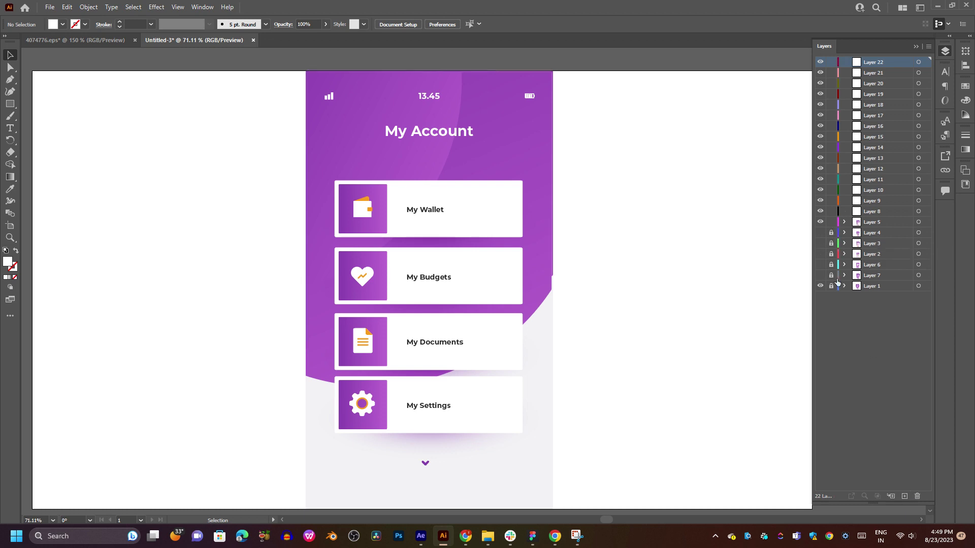
click(875, 224)
click(845, 222)
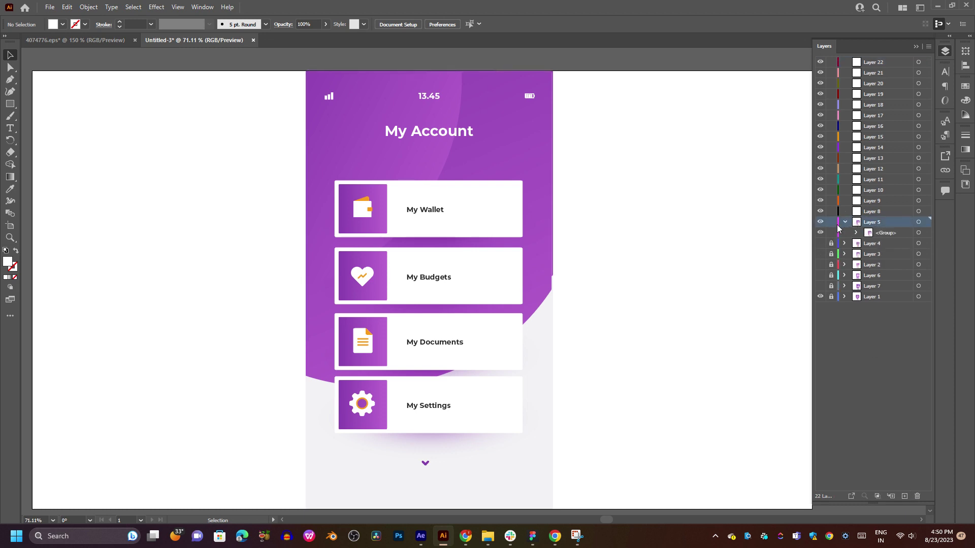
click(857, 233)
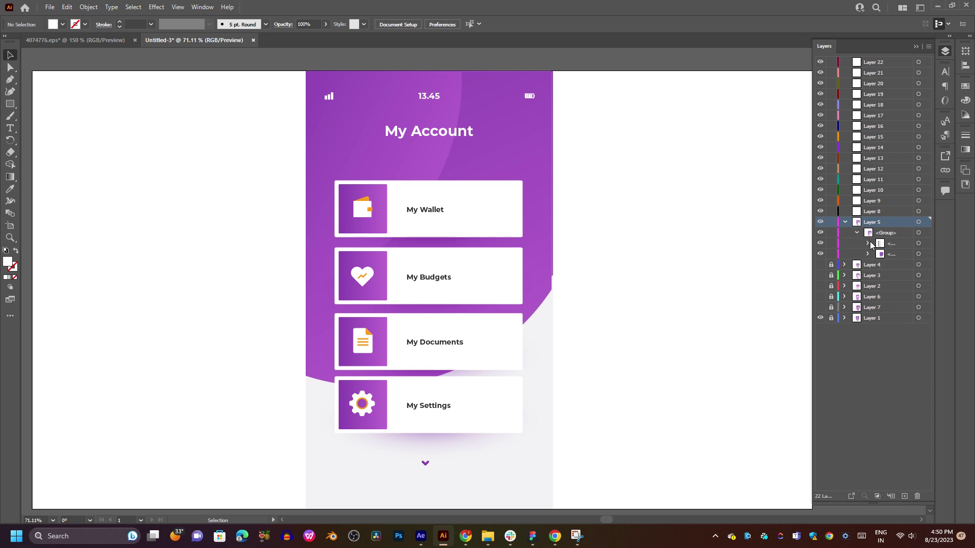
click(869, 243)
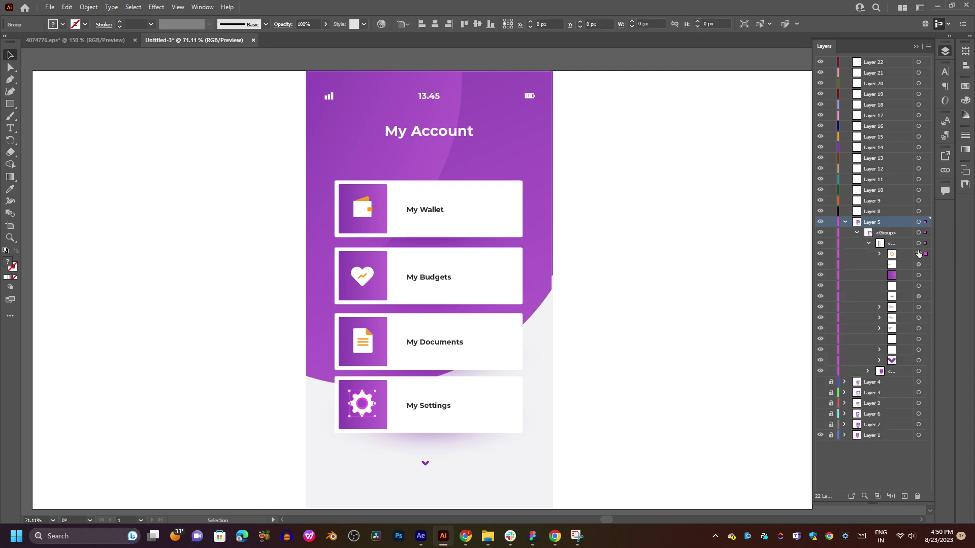
- Ungroup the outer My Account screen group
mouse_move(479, 344)
mouse_down()
mouse_move(477, 266)
mouse_move(455, 352)
mouse_up()
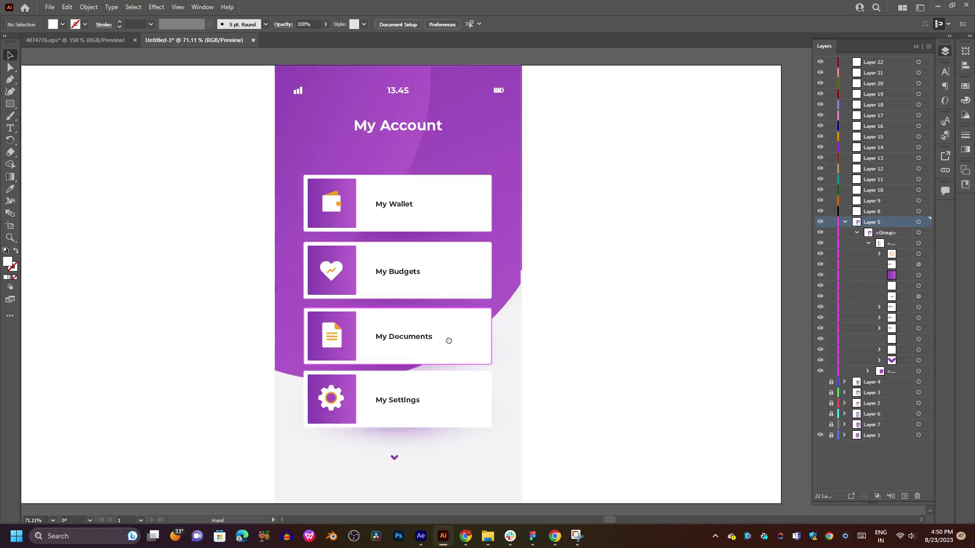
click(392, 218)
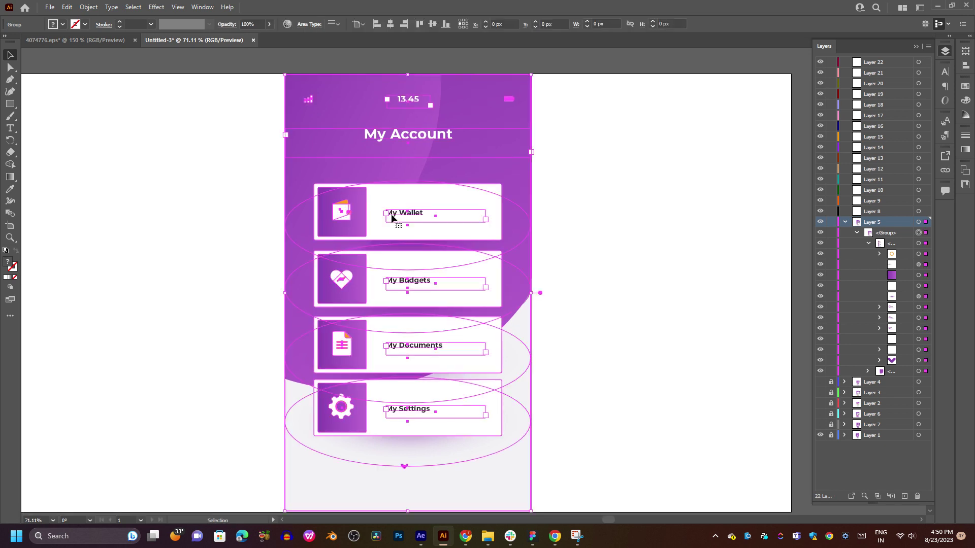
right_click(392, 218)
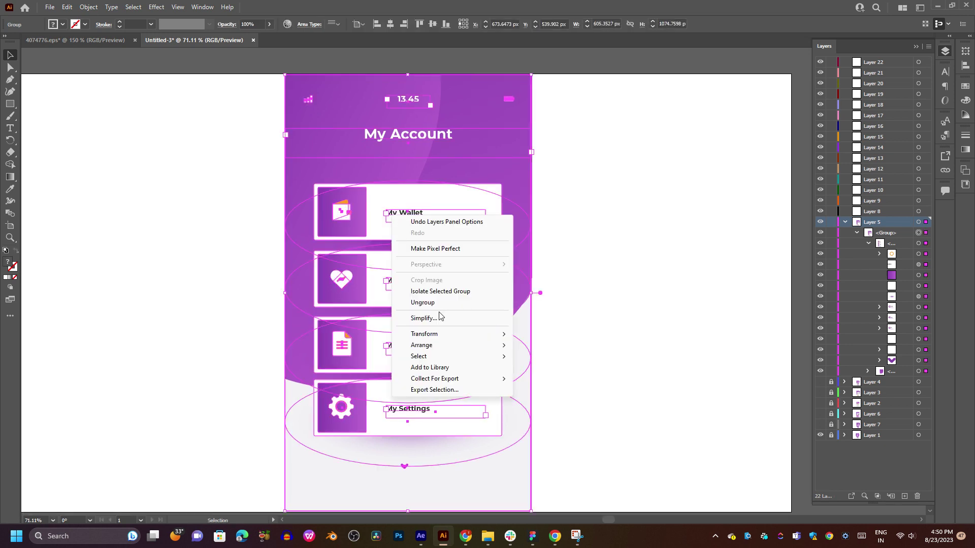
click(438, 305)
- Ungroup the inner group so its cards, texts and shapes become separate items
click(614, 282)
click(374, 277)
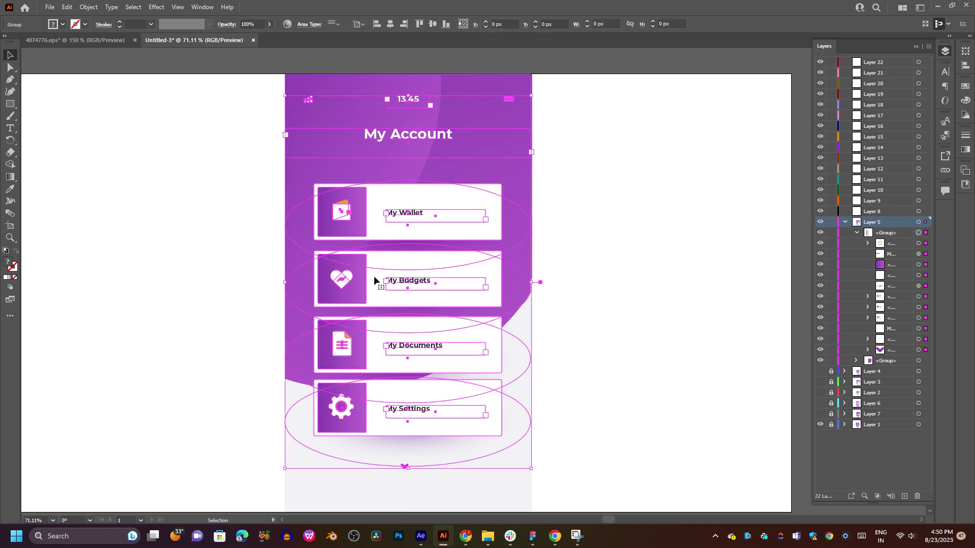
right_click(380, 272)
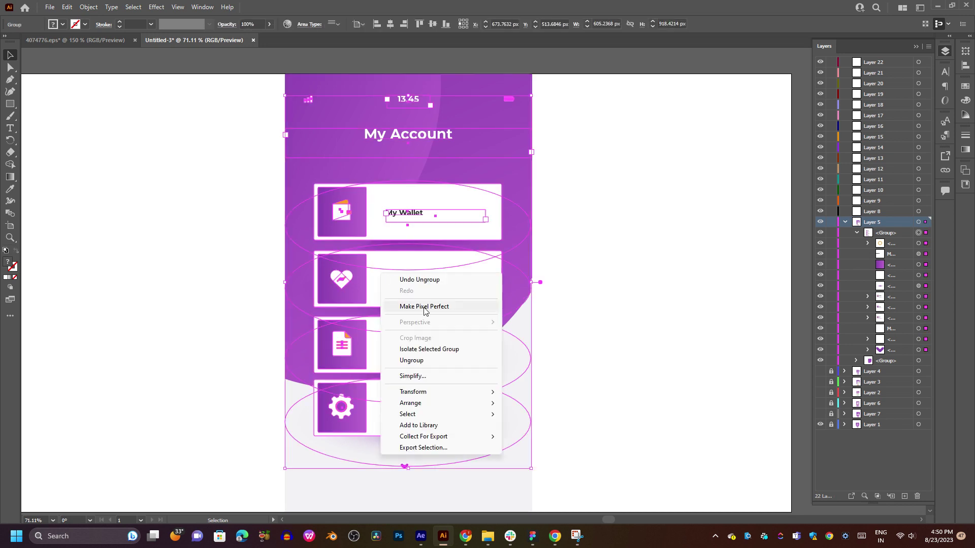
click(413, 361)
- Select the My Budgets, My Wallet and background groups to check the separated pieces
click(649, 269)
right_click(424, 276)
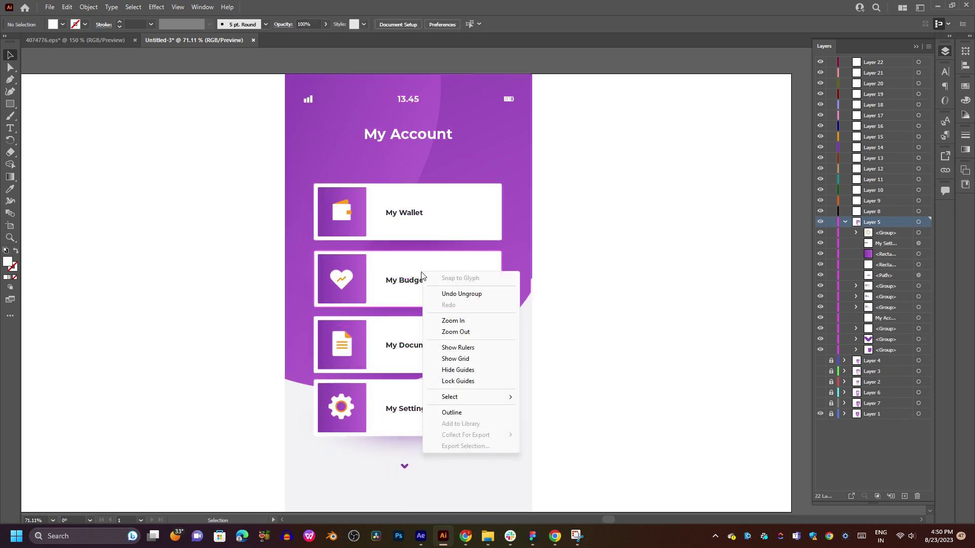
click(374, 283)
click(401, 216)
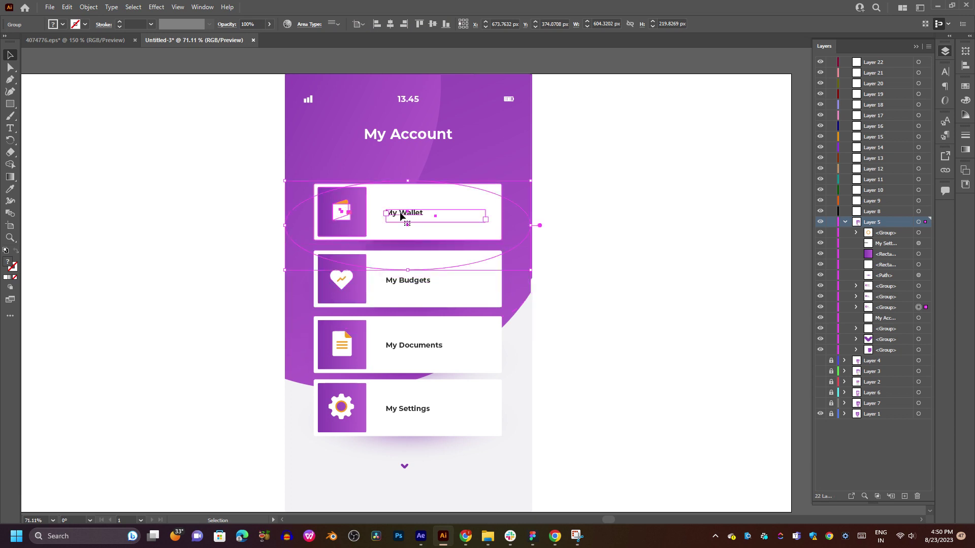
click(465, 146)
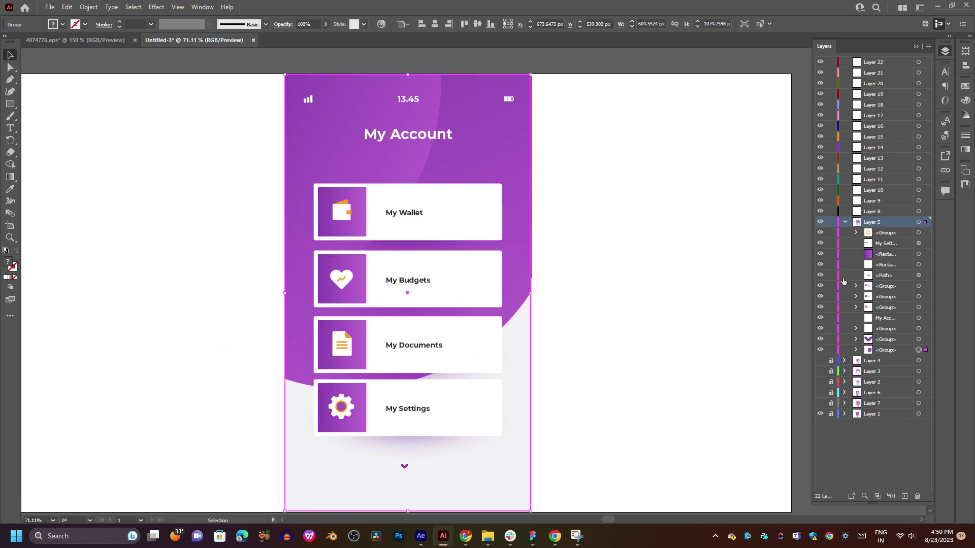
click(918, 350)
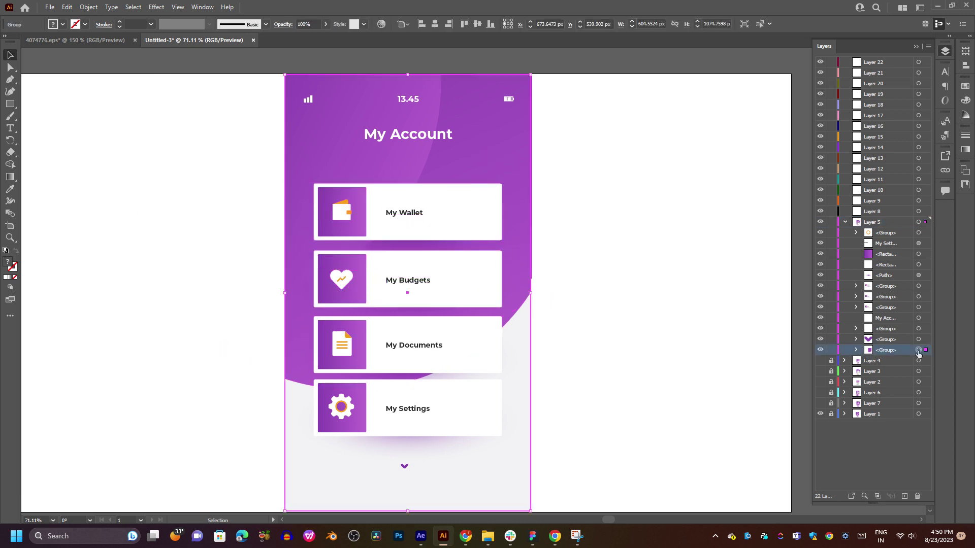
drag(618, 315, 604, 290)
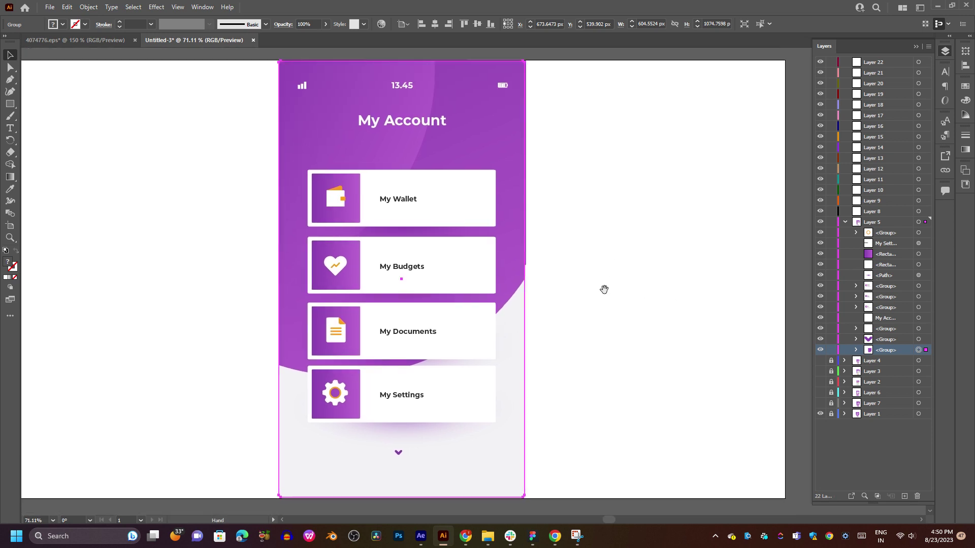
- Move the down-arrow icon group from Layer 5 into Layer 8
click(808, 336)
click(918, 340)
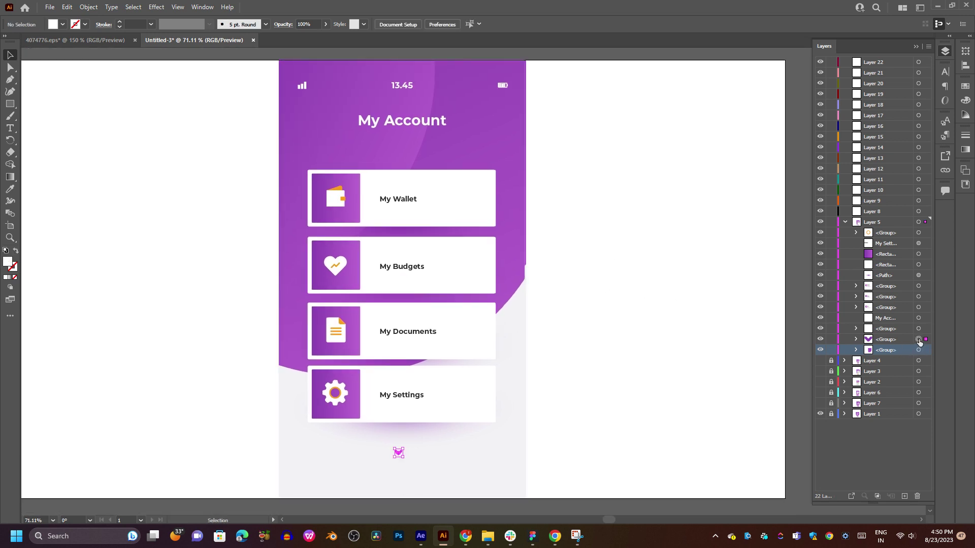
click(635, 385)
click(919, 339)
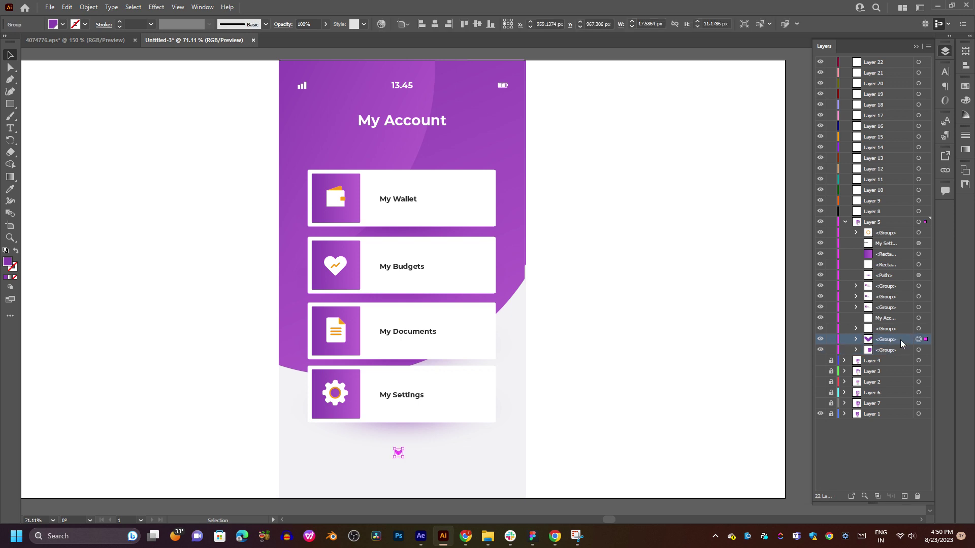
mouse_move(902, 344)
mouse_down()
mouse_move(884, 203)
mouse_move(886, 213)
mouse_up()
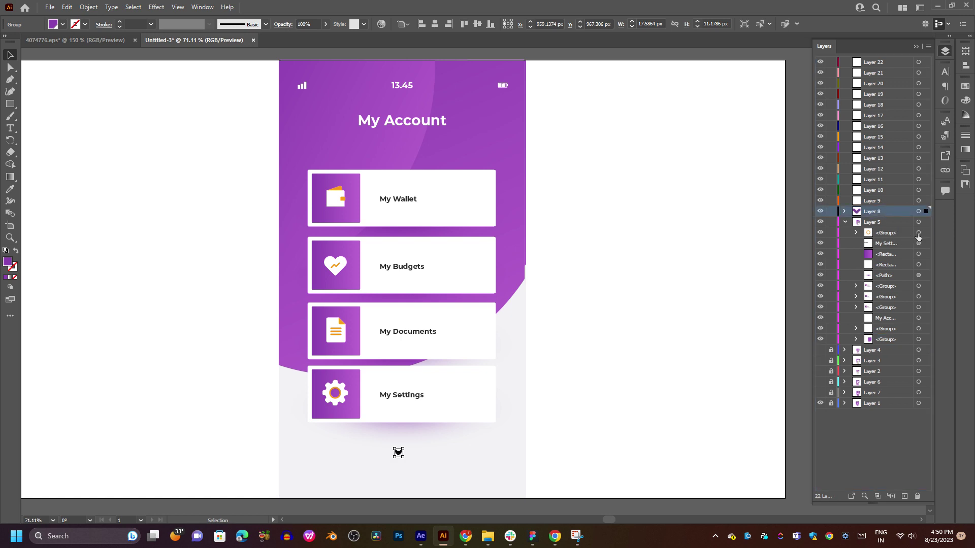
- Inspect the items under Layer 5 and hide the large elliptical shadow path
click(900, 234)
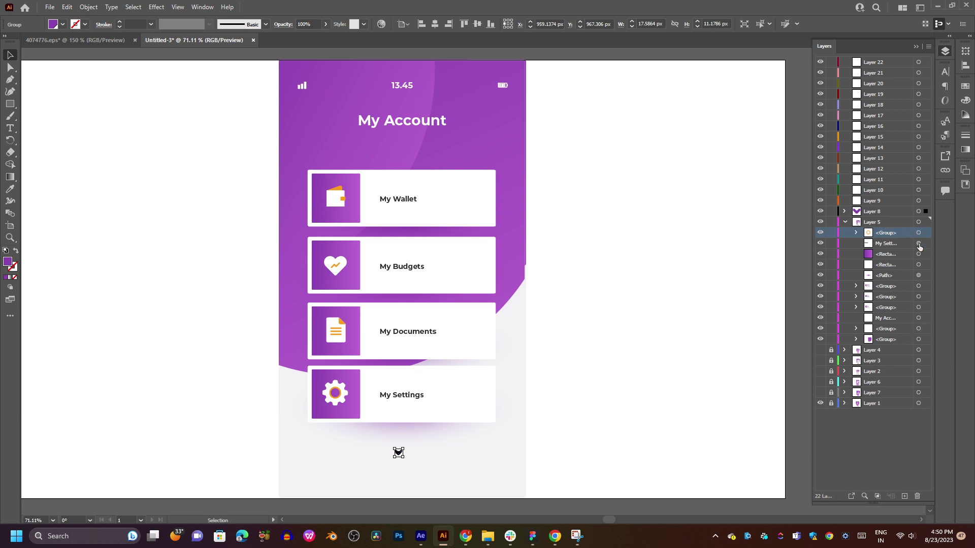
click(919, 244)
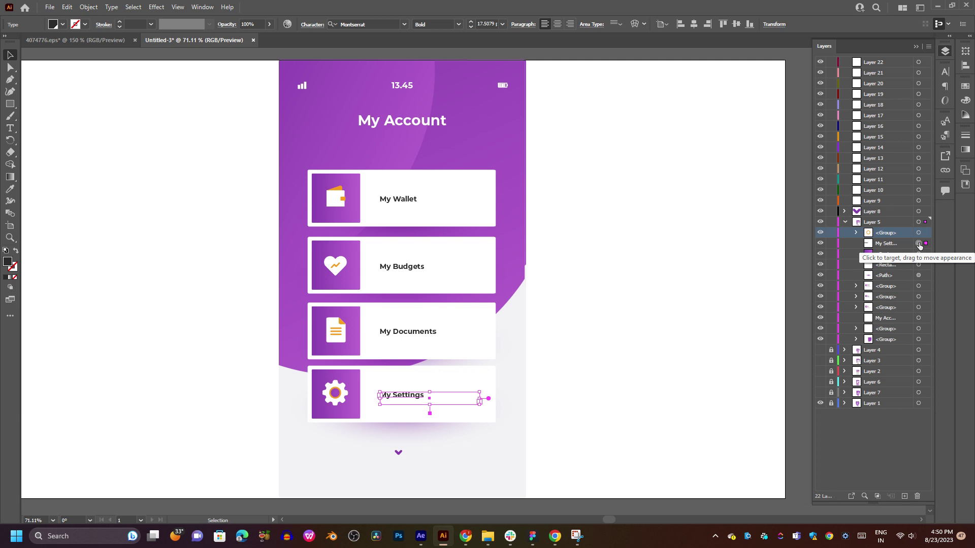
click(919, 254)
click(918, 265)
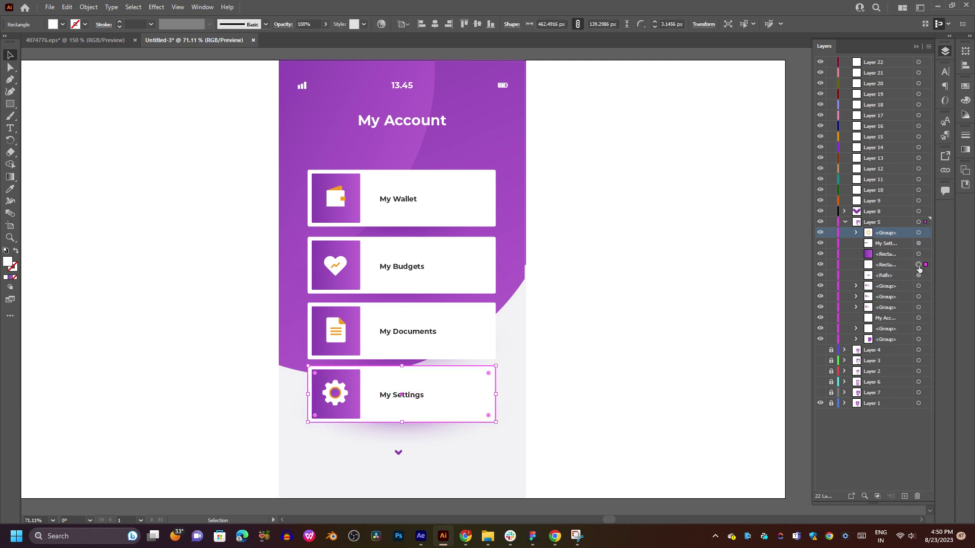
click(919, 275)
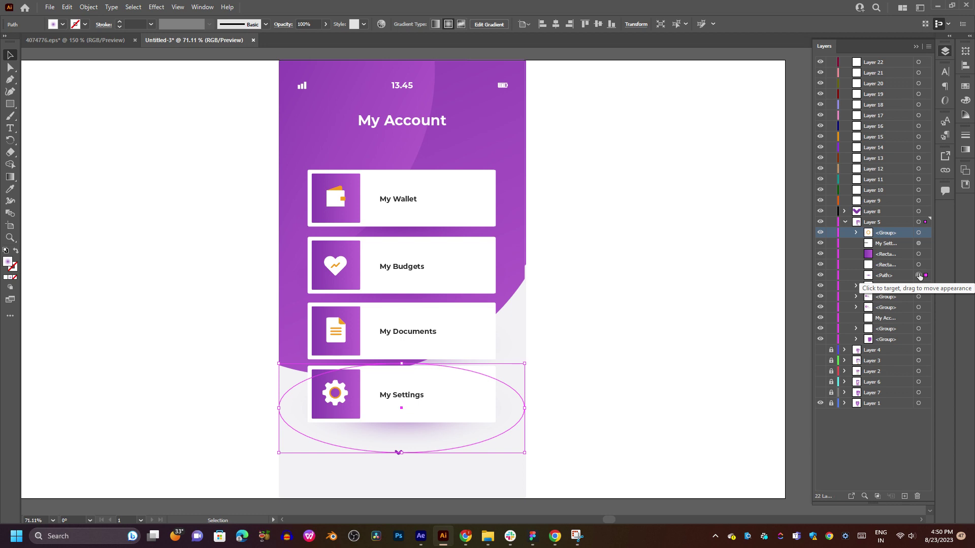
click(820, 275)
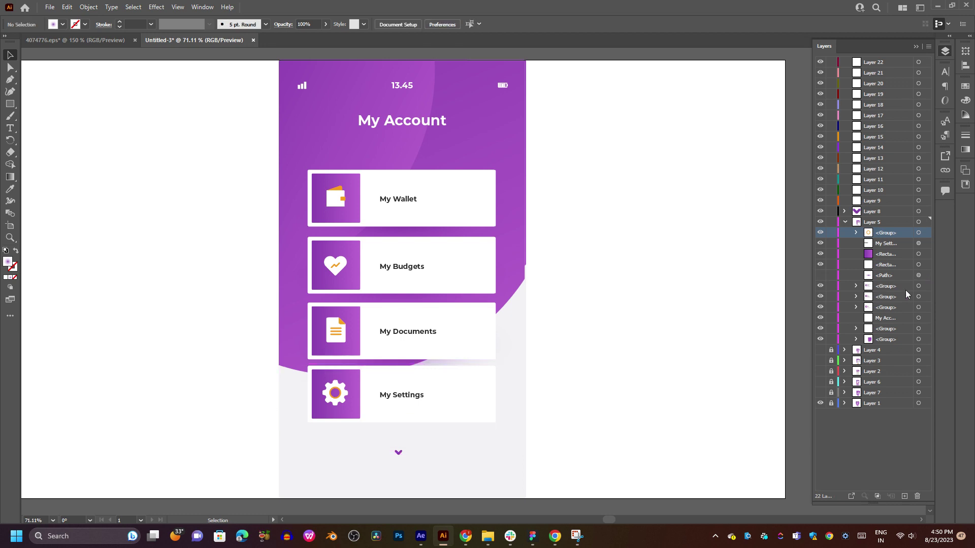
- Move the Documents, Budgets and Wallet card groups onto Layers 13, 12 and 11
click(919, 287)
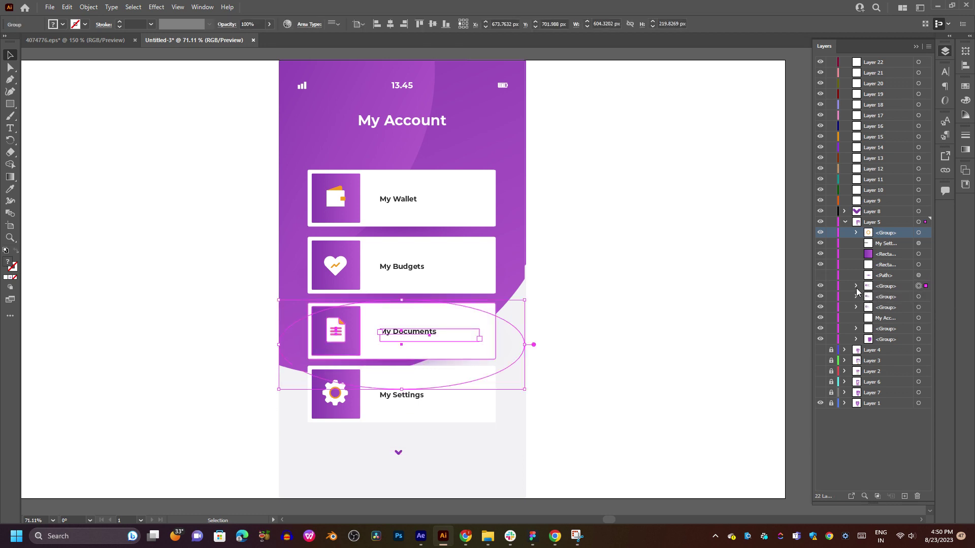
shift+click(919, 308)
shift+click(919, 296)
click(897, 288)
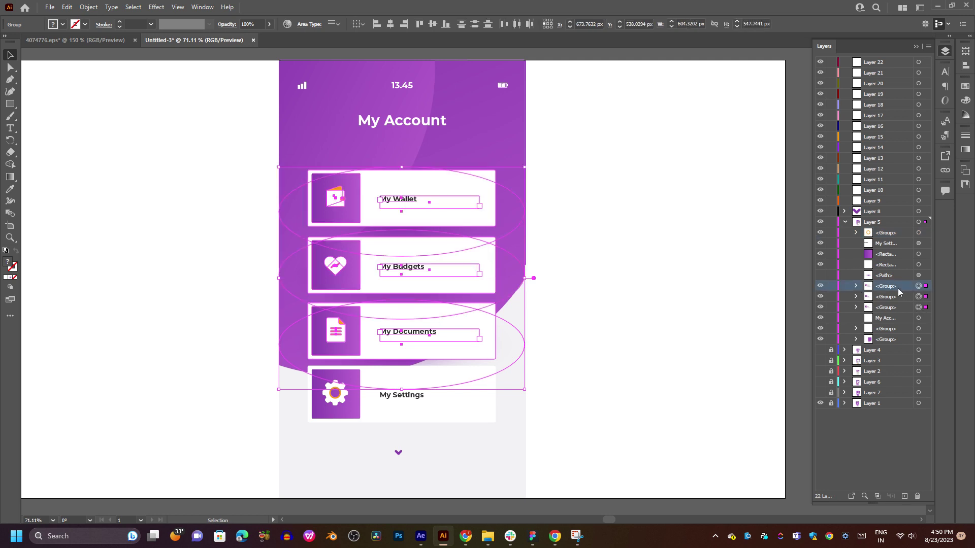
drag(894, 290, 880, 160)
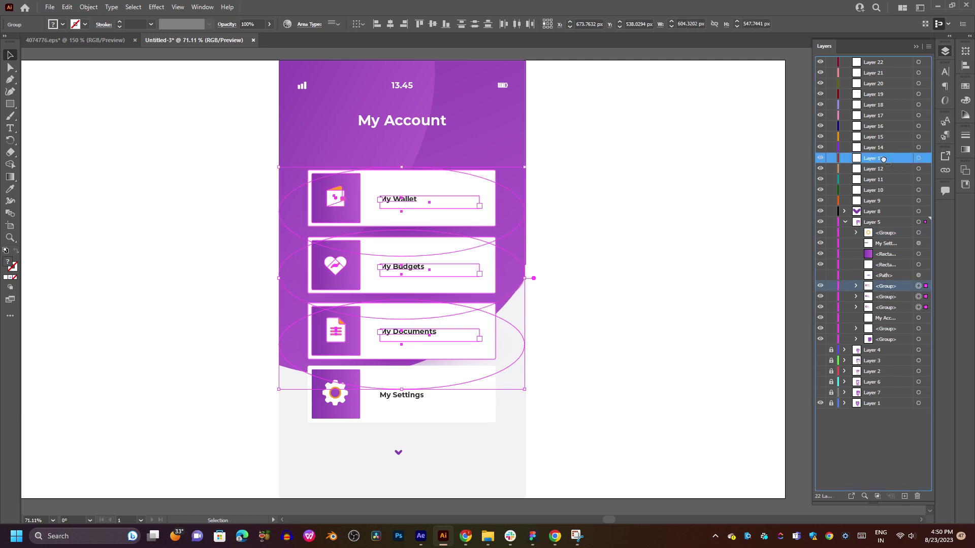
drag(893, 288, 886, 170)
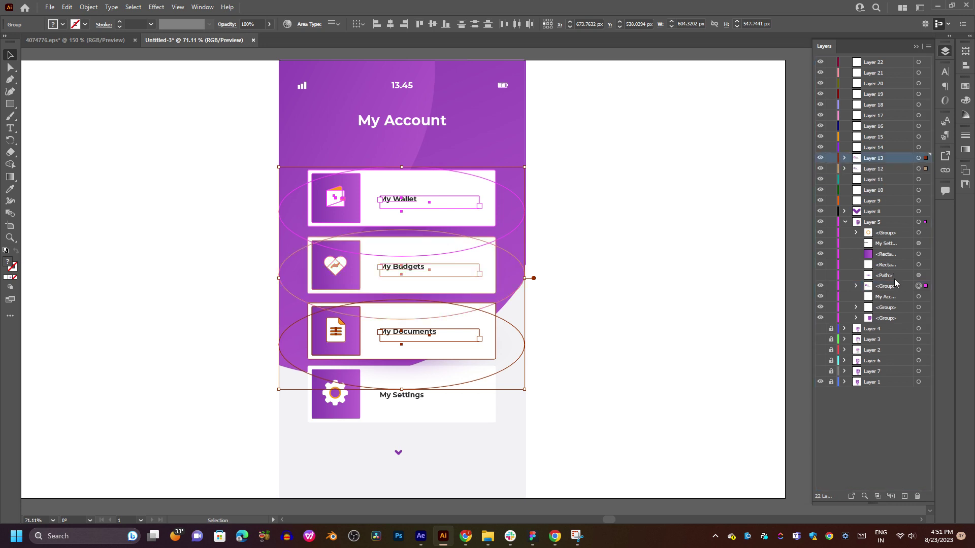
drag(899, 288, 883, 179)
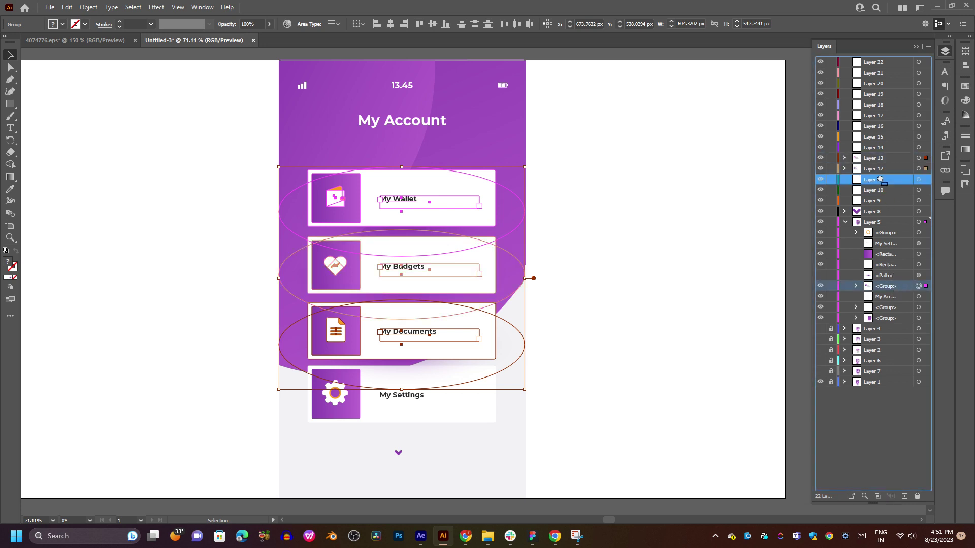
- Move the My Account title onto Layer 16, undoing a trial resize of its frame
click(919, 286)
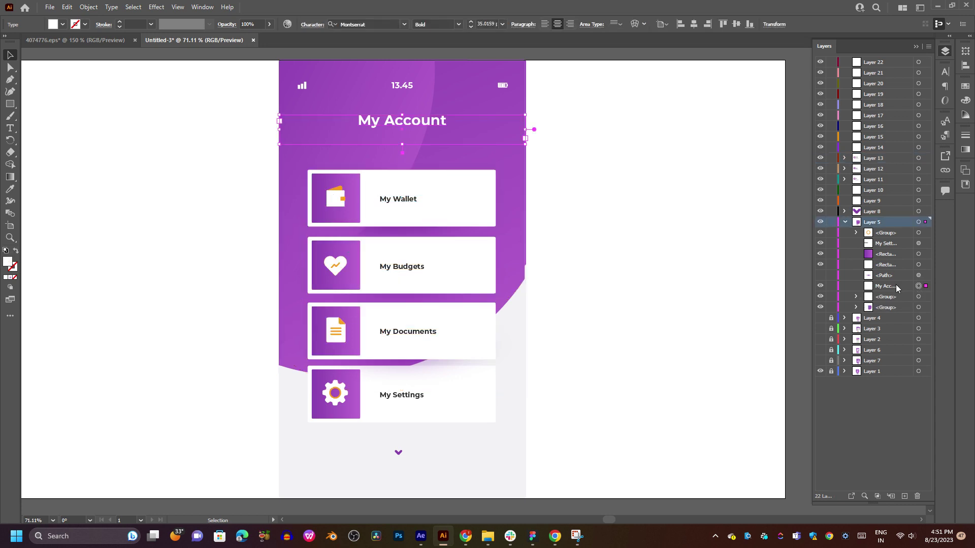
drag(896, 286, 875, 133)
scroll(522, 161, up, 2)
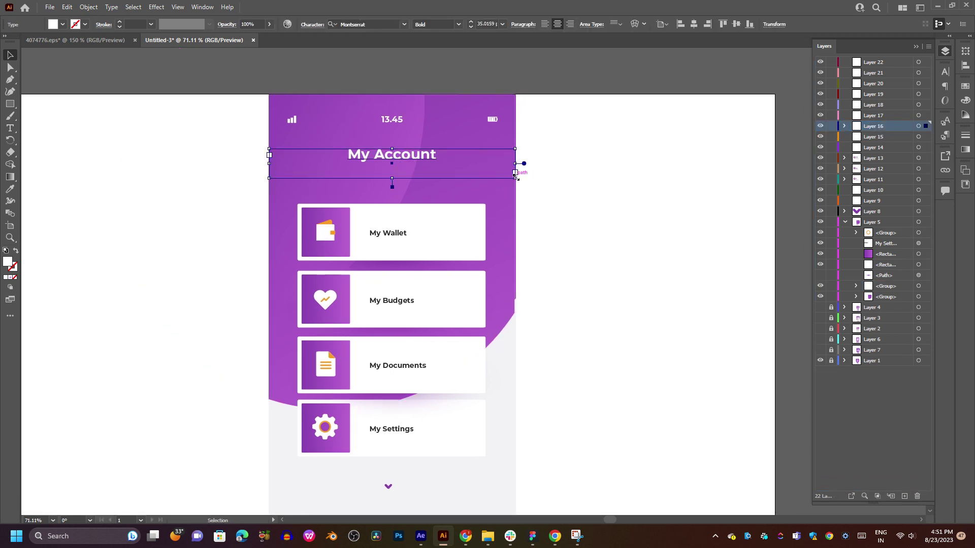
drag(516, 176, 472, 168)
drag(428, 162, 428, 162)
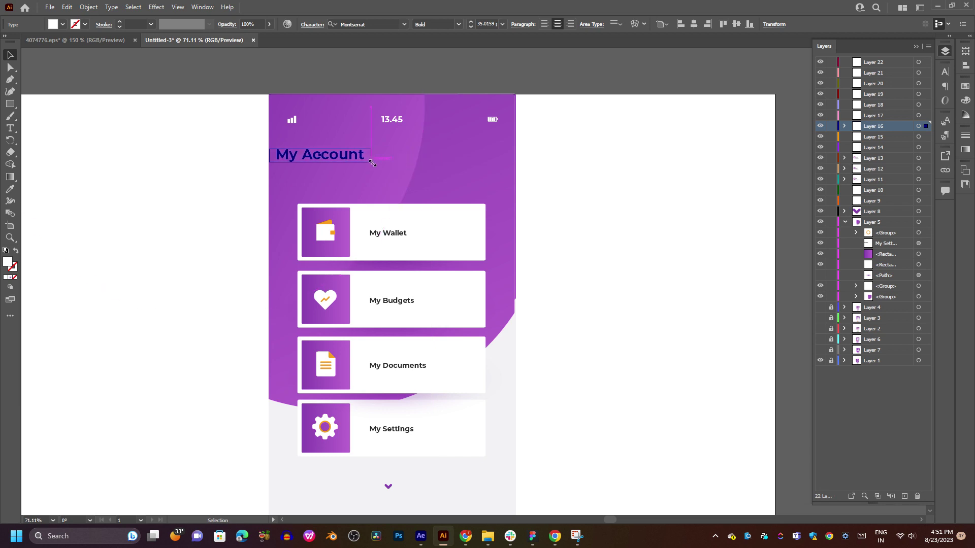
key(ctrl+z)
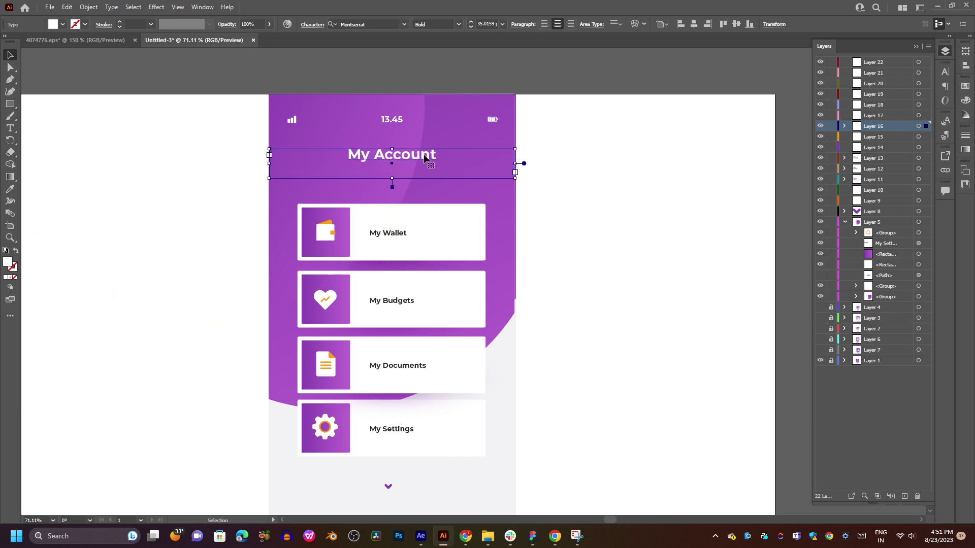
- Select the status bar with time and battery, then check Layers 10 and 14
click(565, 145)
click(495, 122)
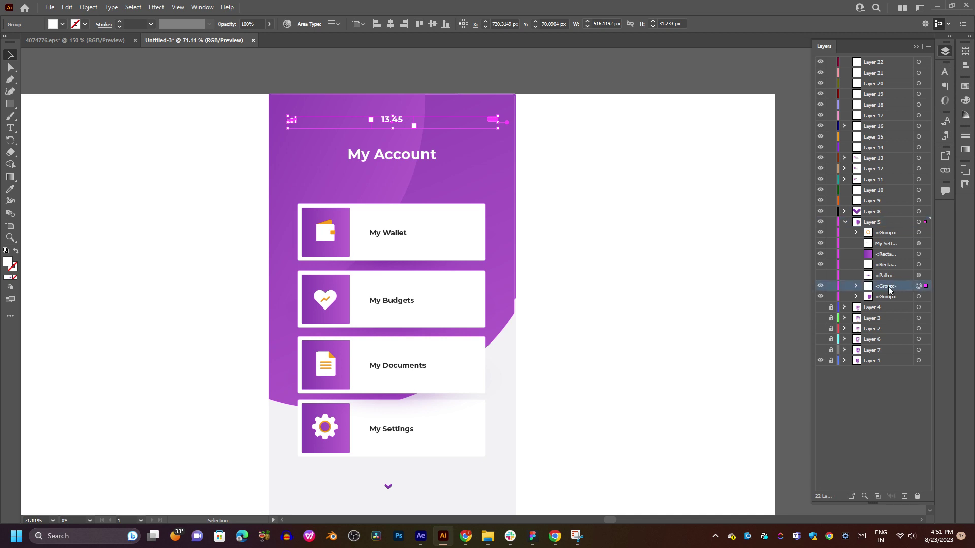
click(875, 189)
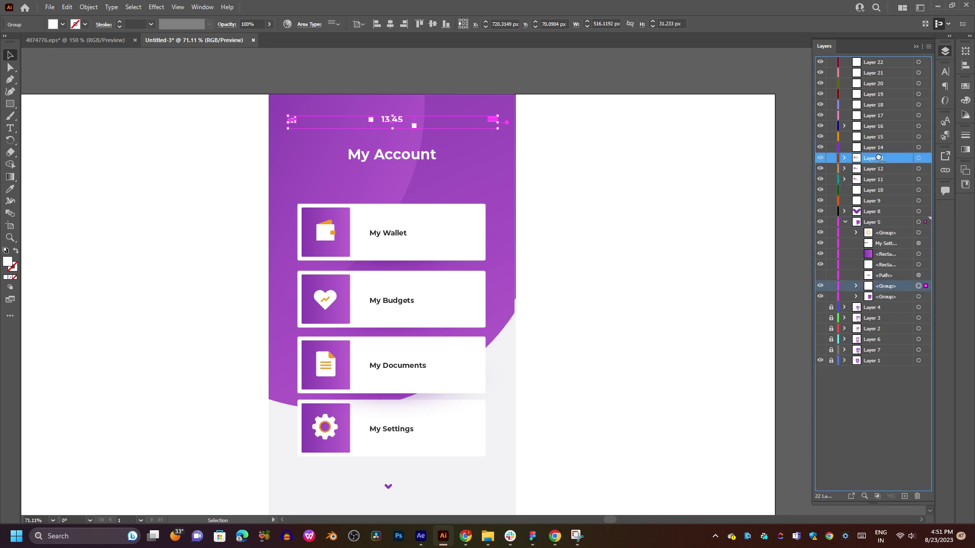
click(876, 147)
- Move the status bar group with signal icon, 13.45 time and battery into Layer 15
click(876, 137)
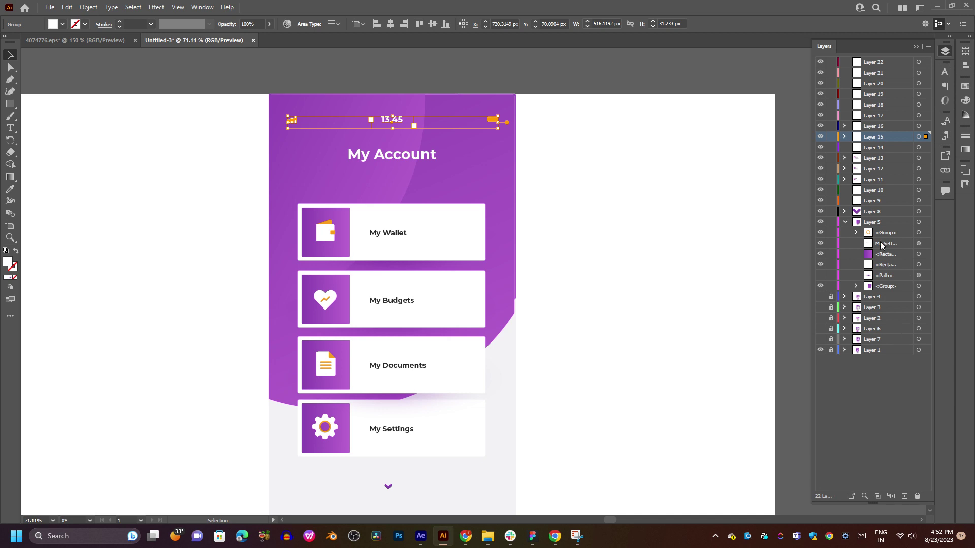
- Delete the stray path from Layer 5
click(917, 245)
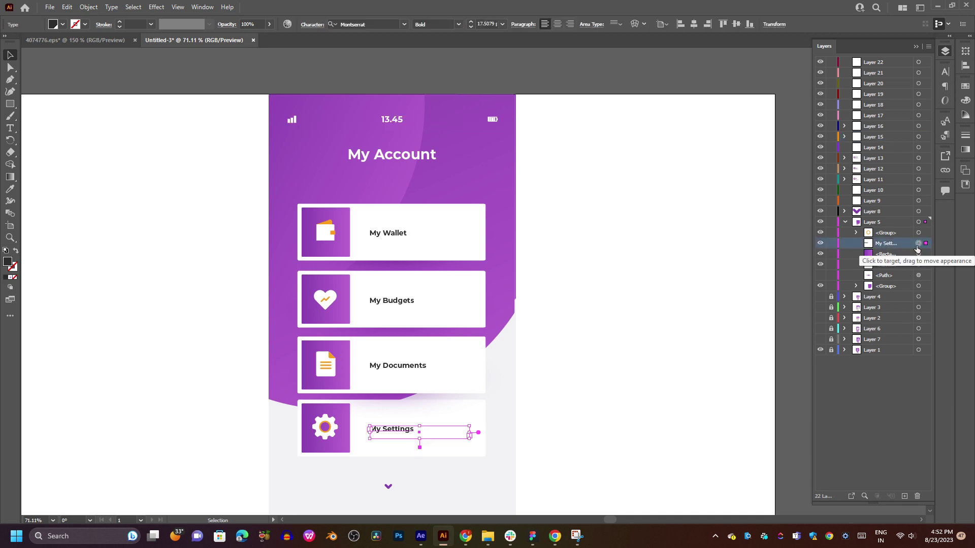
key(ctrl+shift+a)
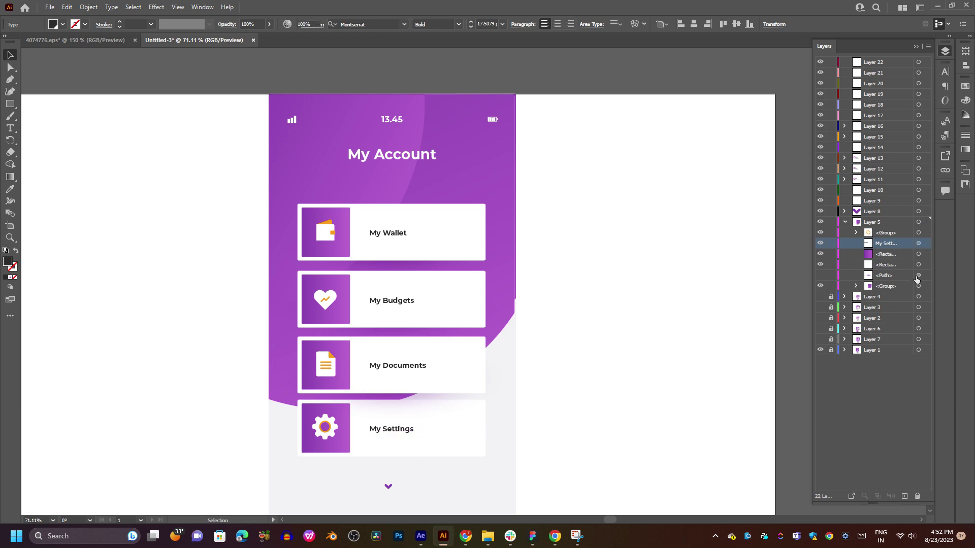
mouse_move(558, 290)
mouse_down()
mouse_move(557, 304)
mouse_move(567, 275)
mouse_up()
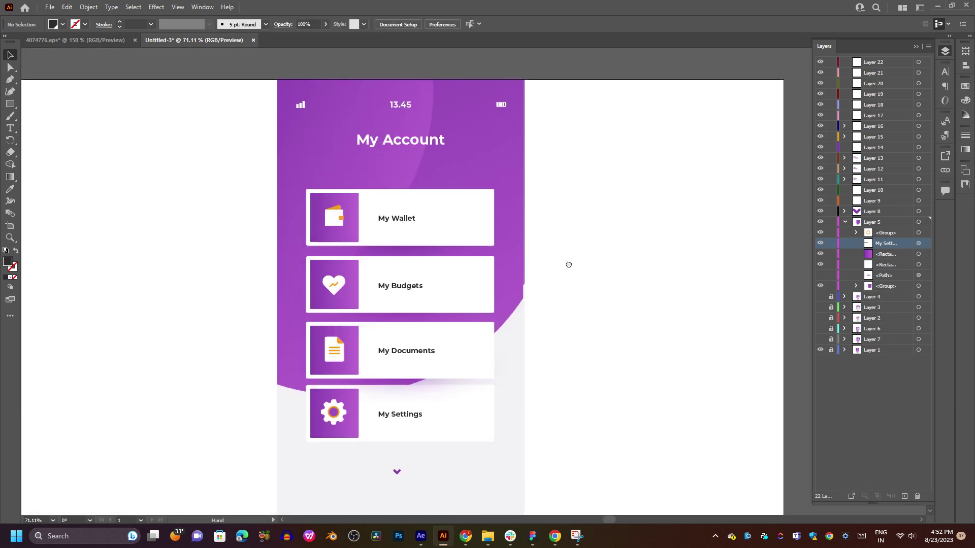
click(882, 279)
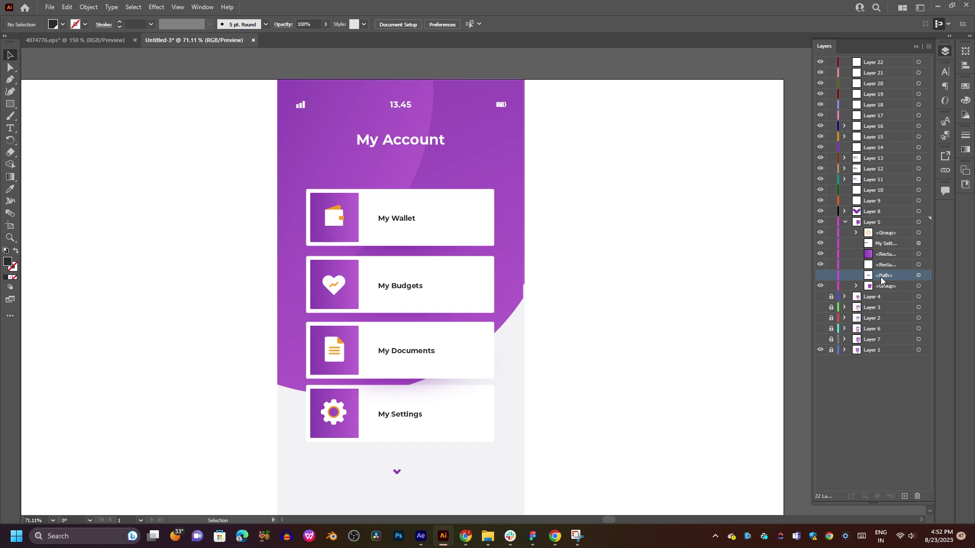
click(919, 494)
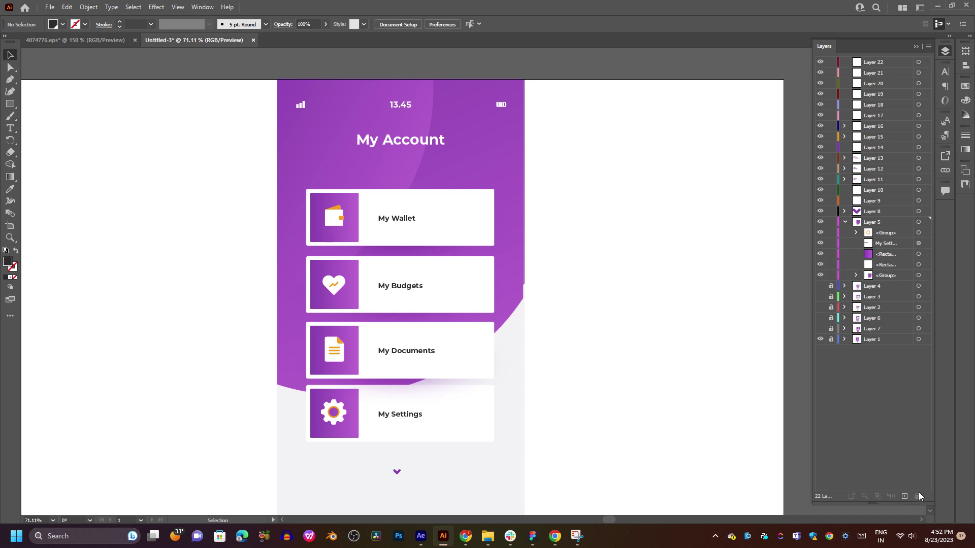
- Move the My Settings text and both Settings card rectangles into Layer 14
click(918, 265)
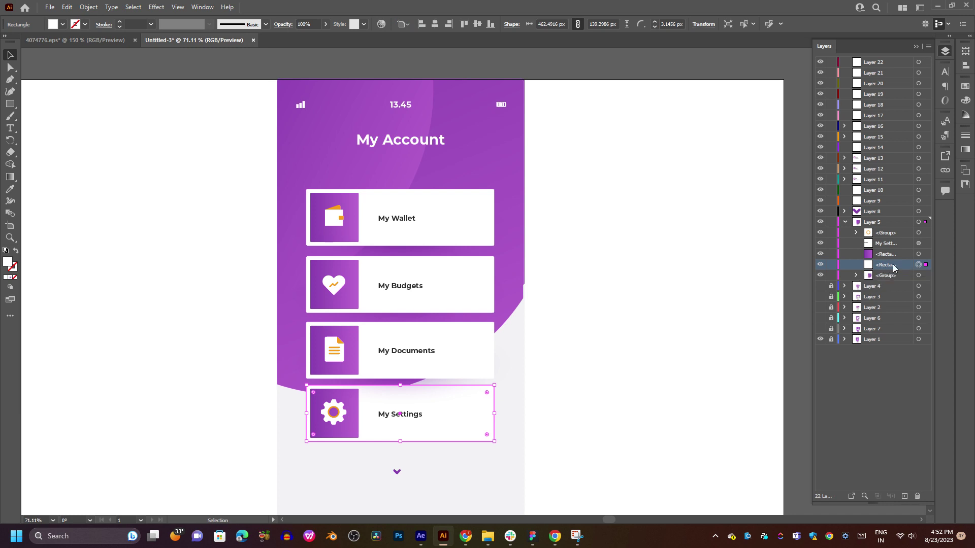
click(821, 265)
click(820, 265)
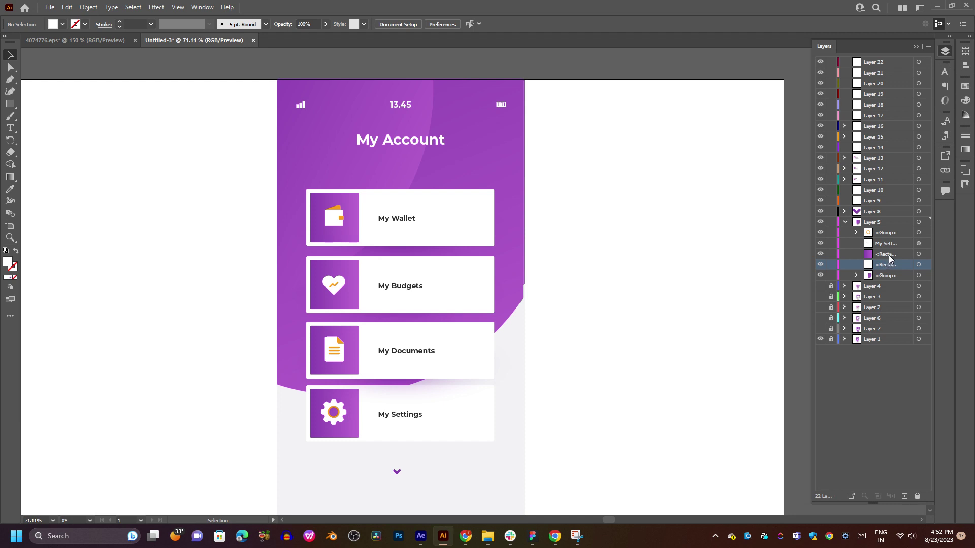
click(918, 244)
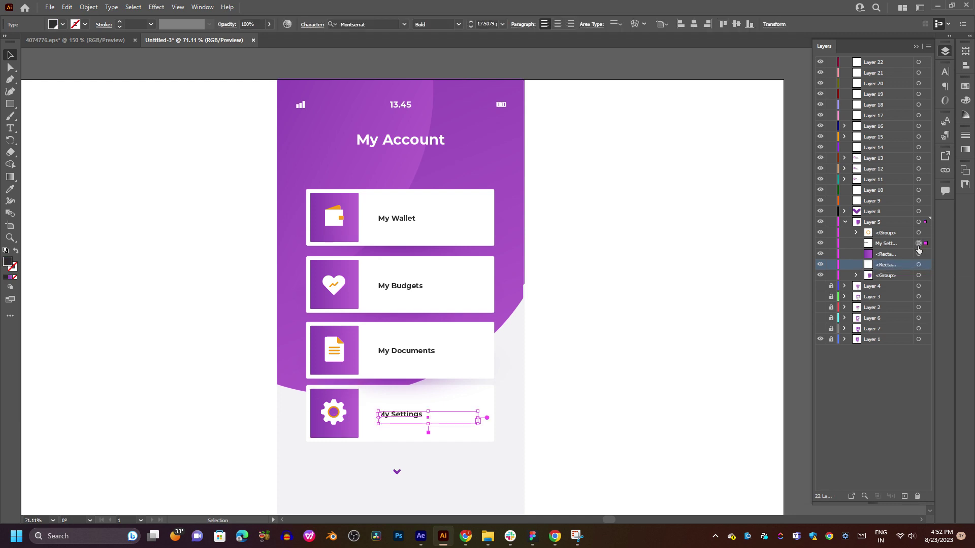
click(899, 246)
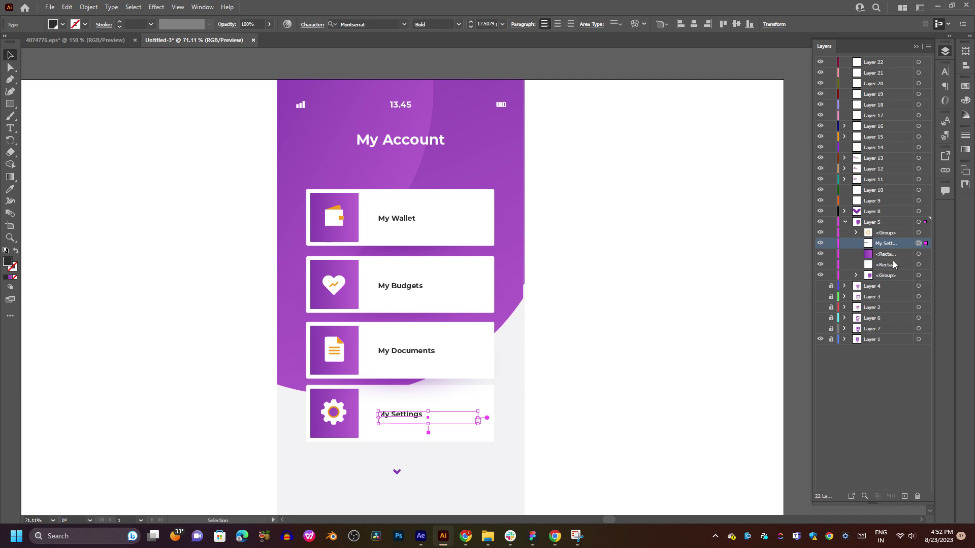
shift+click(892, 264)
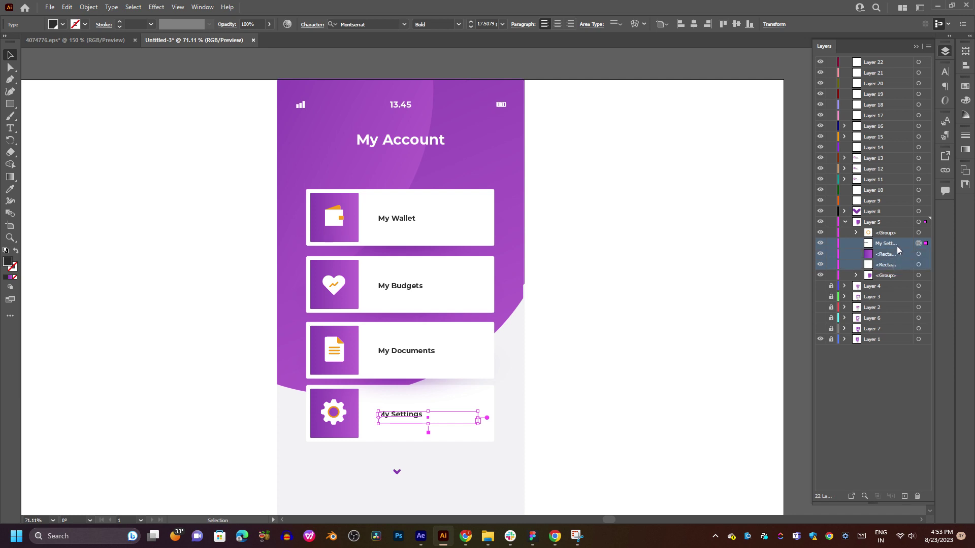
drag(897, 249, 883, 147)
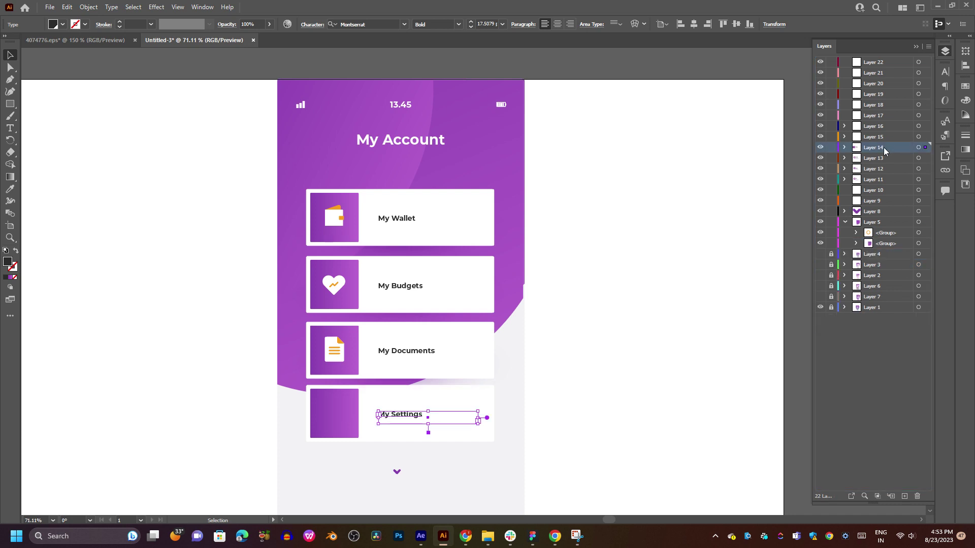
- Add three new layers and move the My Settings text onto Layer 24
click(844, 147)
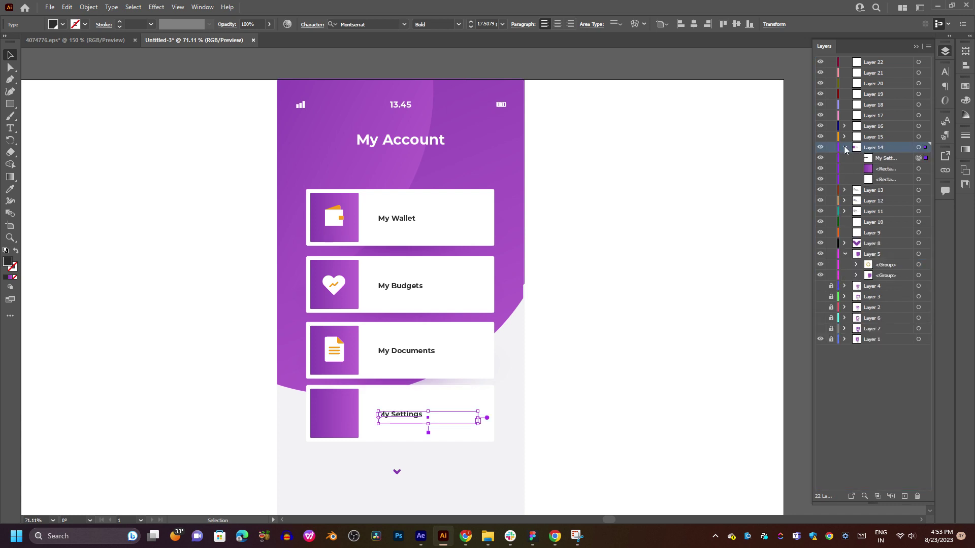
click(904, 496)
double_click(904, 500)
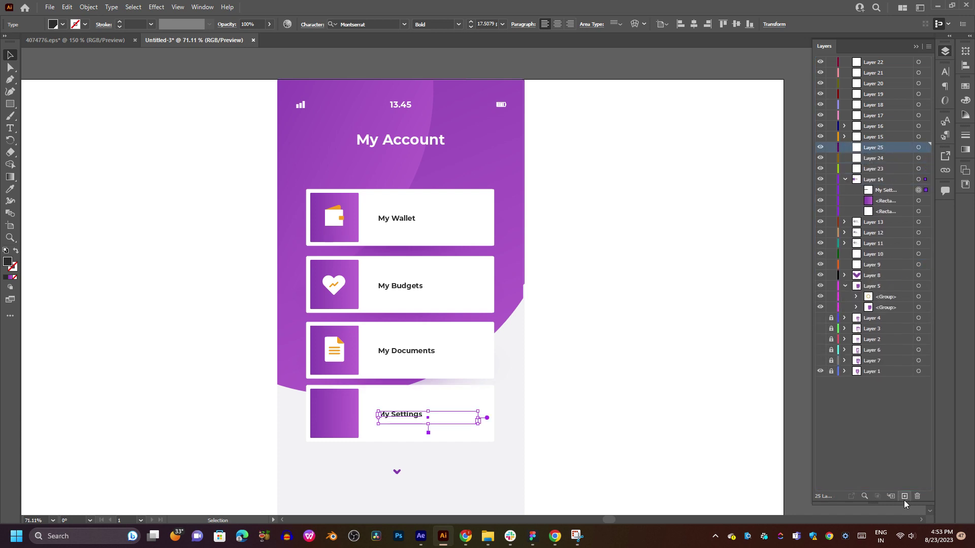
click(892, 192)
mouse_move(891, 193)
mouse_down()
mouse_move(881, 159)
mouse_move(882, 170)
mouse_up()
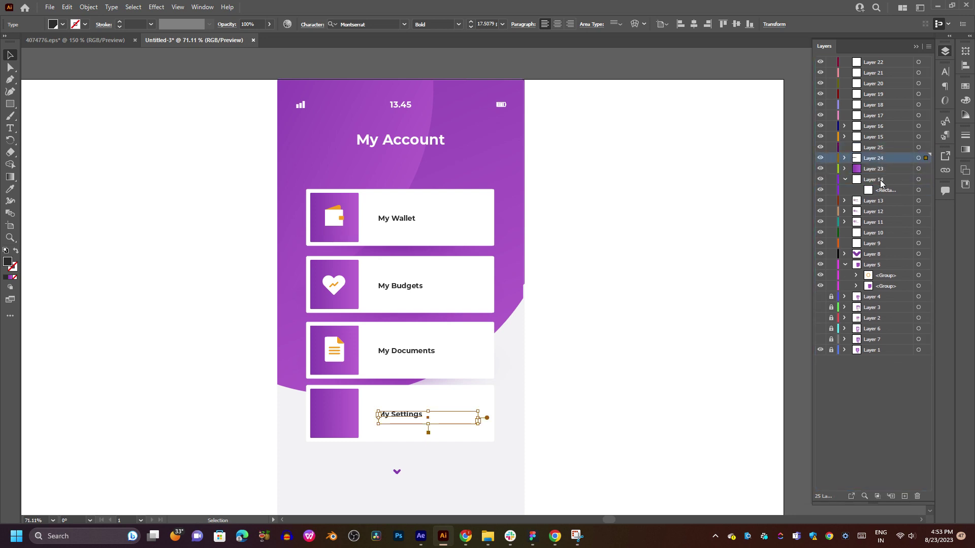
- Try moving Layer 23 with the purple square below Layer 14, then undo it
click(879, 189)
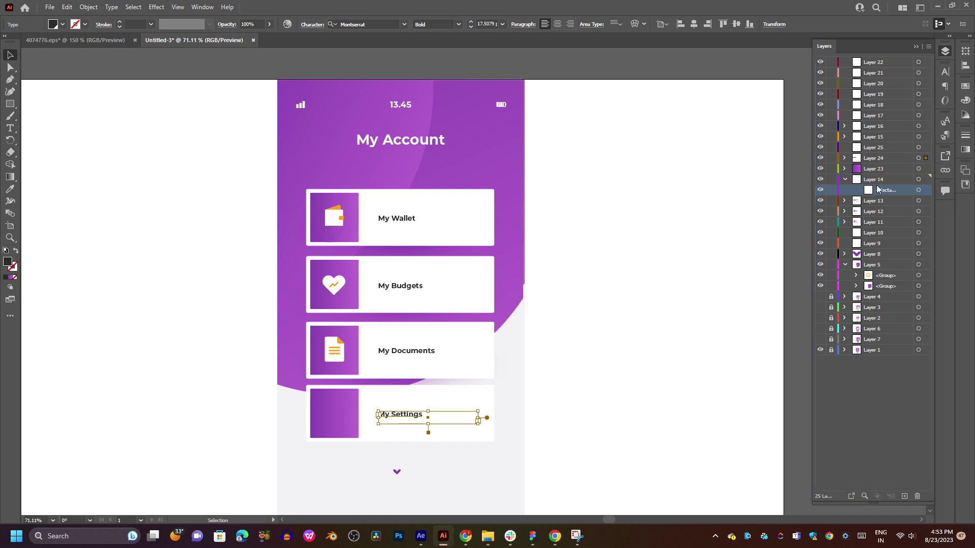
click(845, 179)
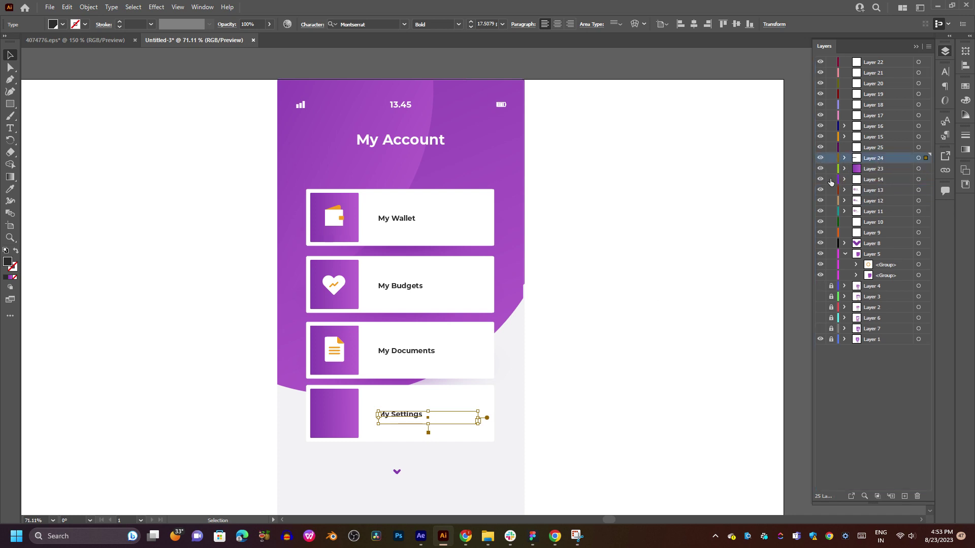
click(873, 169)
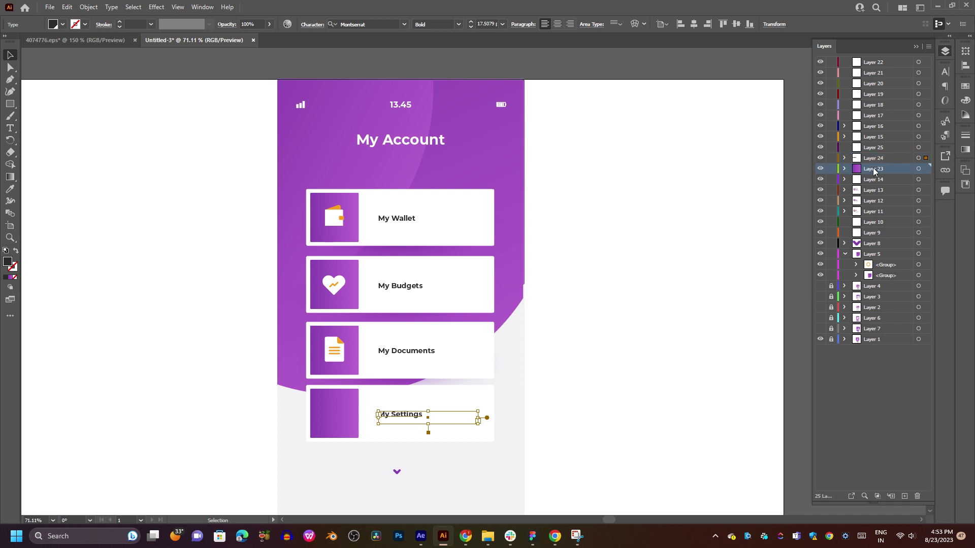
drag(874, 171, 873, 184)
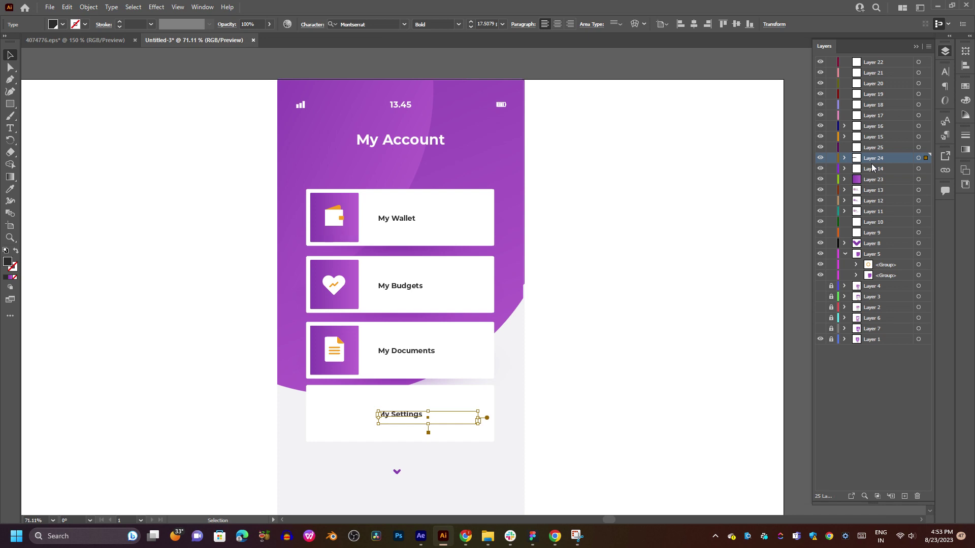
key(ctrl+z)
key(ctrl+z)
key(ctrl+z)
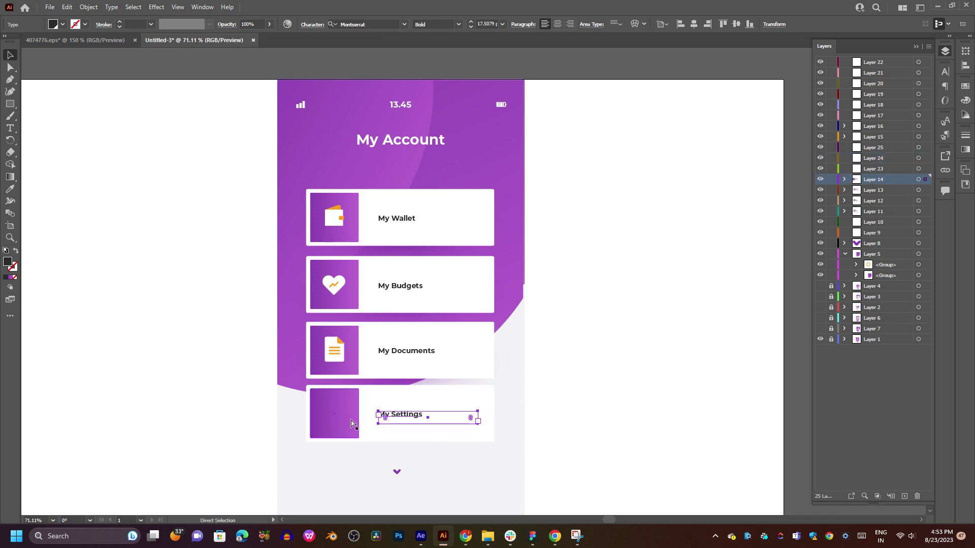
key(ctrl+z)
key(ctrl+z)
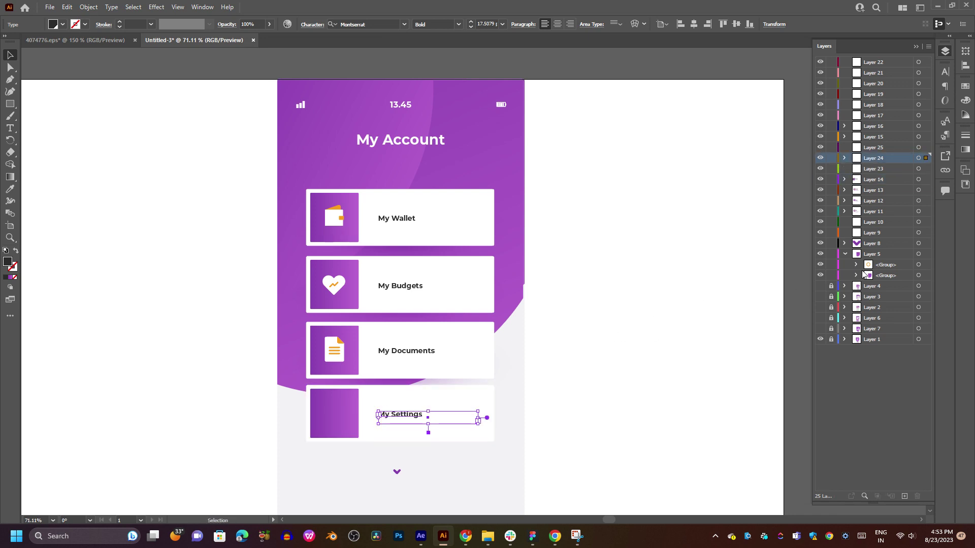
key(ctrl+z)
click(899, 265)
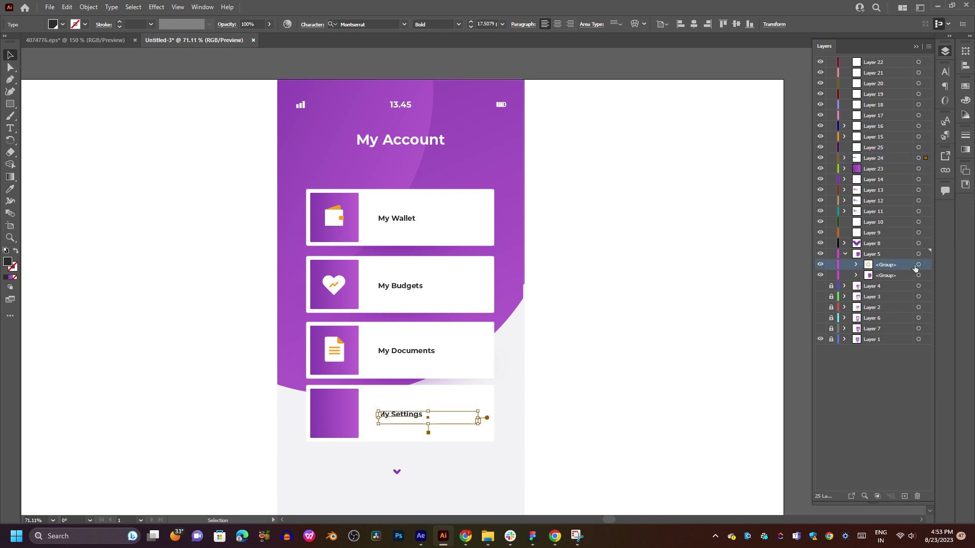
click(917, 264)
drag(889, 265, 897, 151)
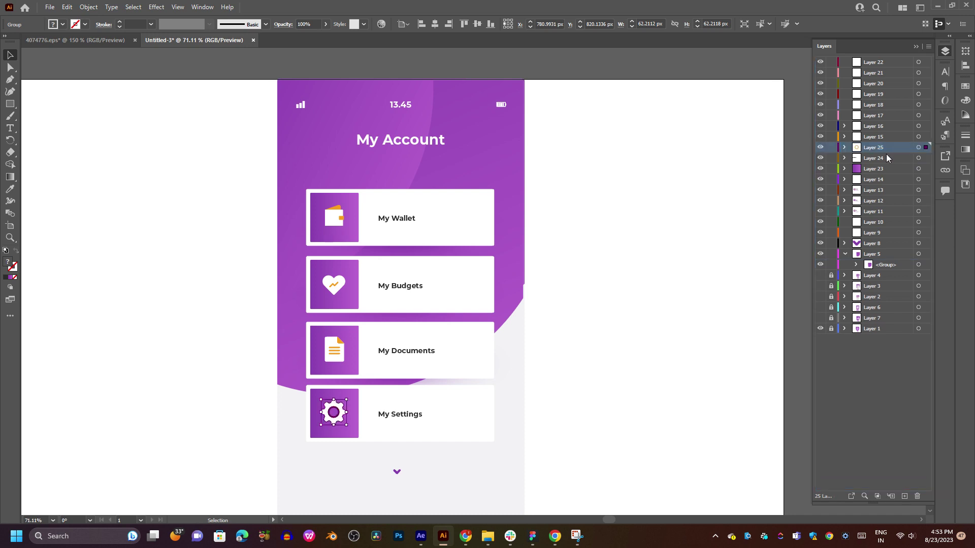
click(844, 147)
click(858, 158)
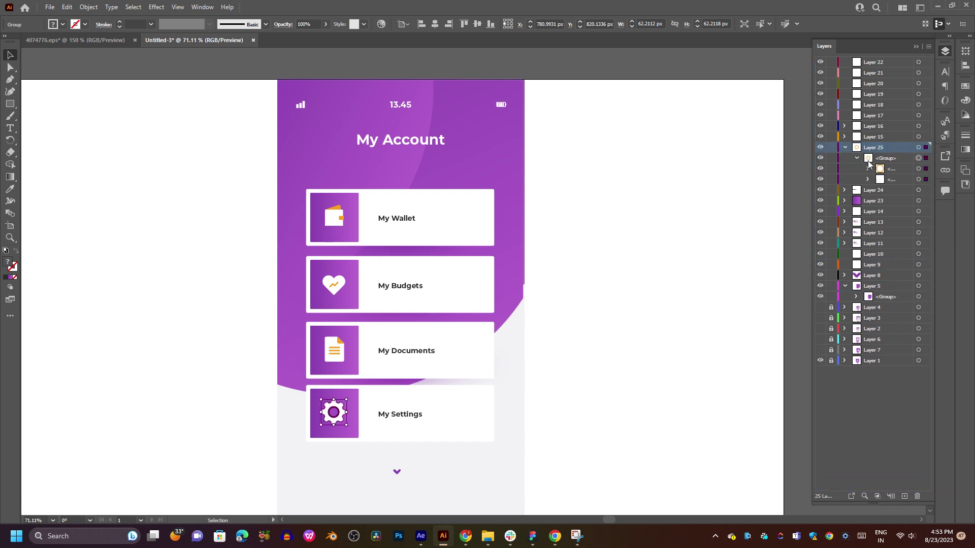
click(919, 169)
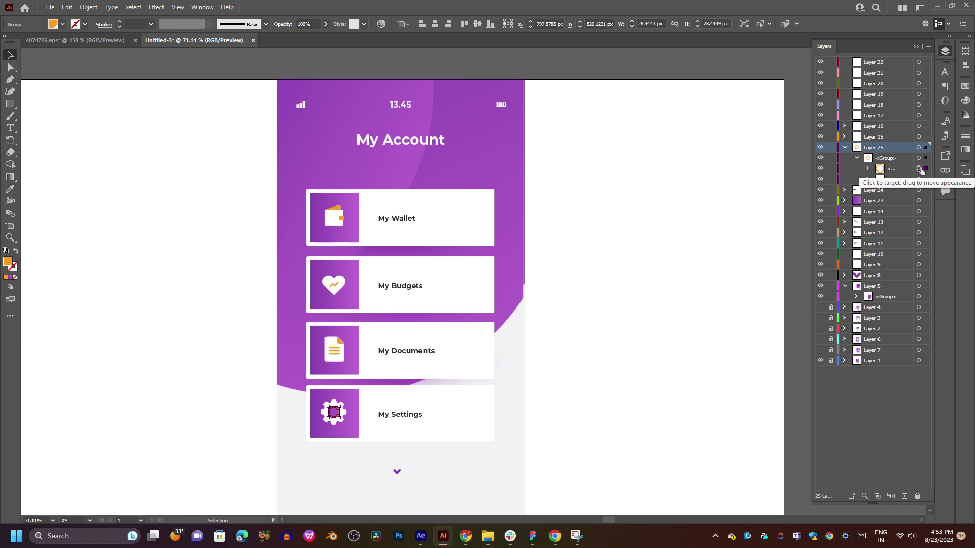
click(918, 180)
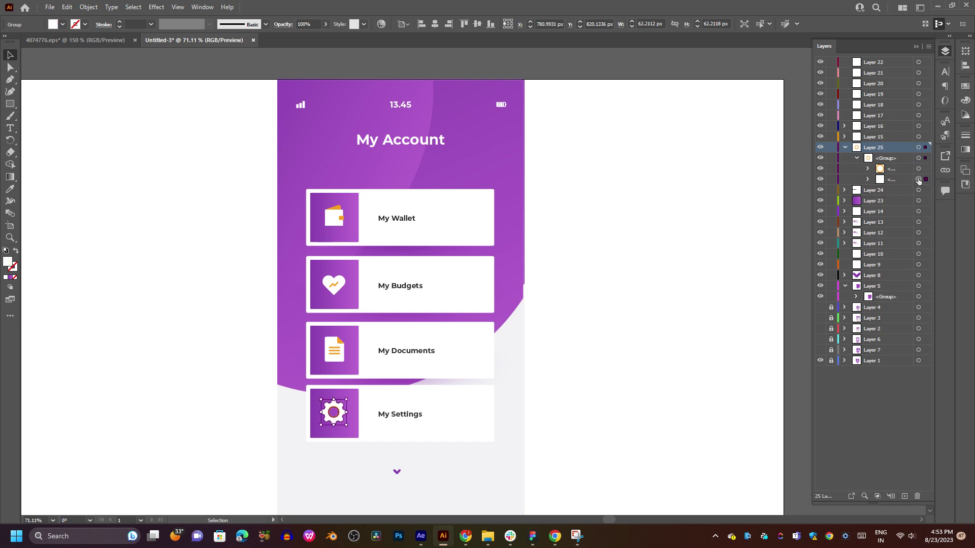
click(533, 361)
scroll(480, 394, up, 5)
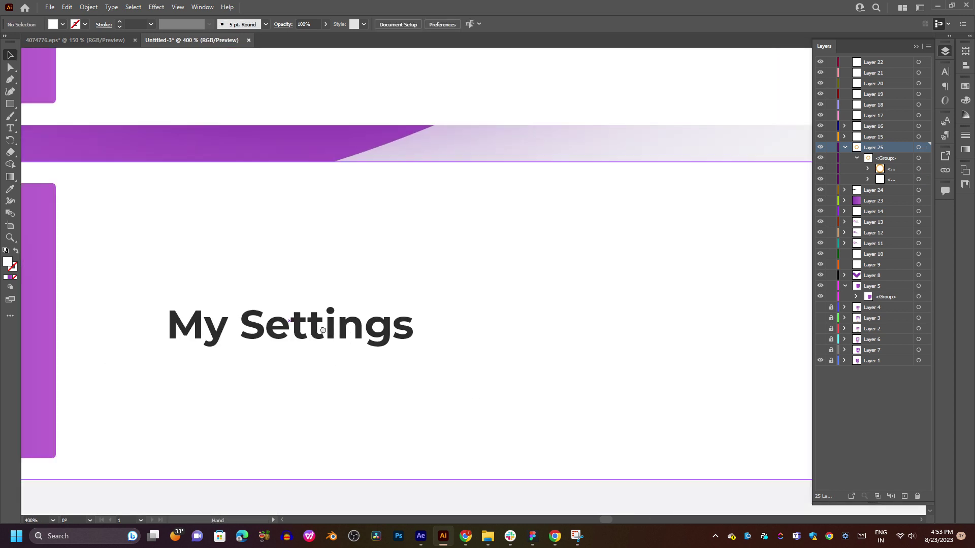
- Pull the My Settings text box's right and bottom edges in to fit its words
drag(339, 374, 883, 148)
click(510, 302)
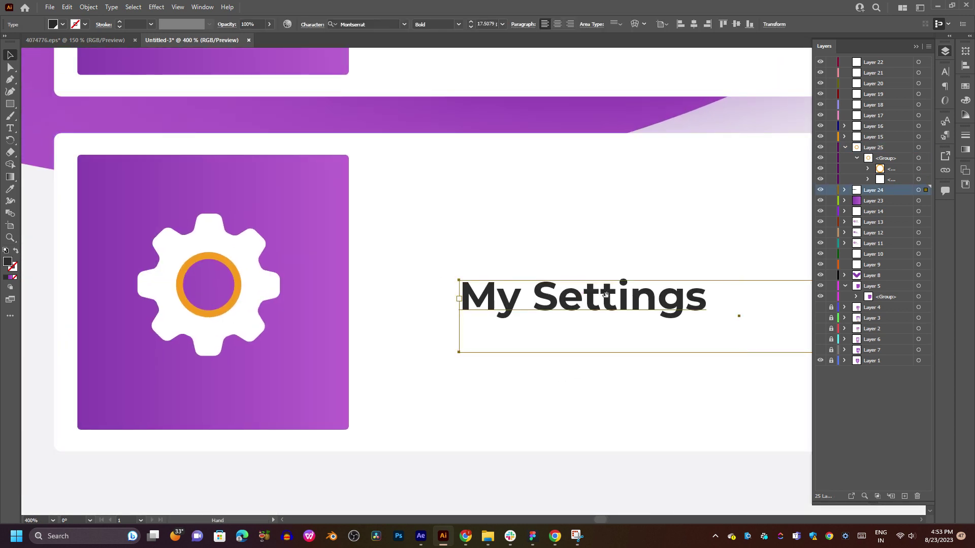
scroll(711, 315, right, 3)
scroll(625, 317, right, 3)
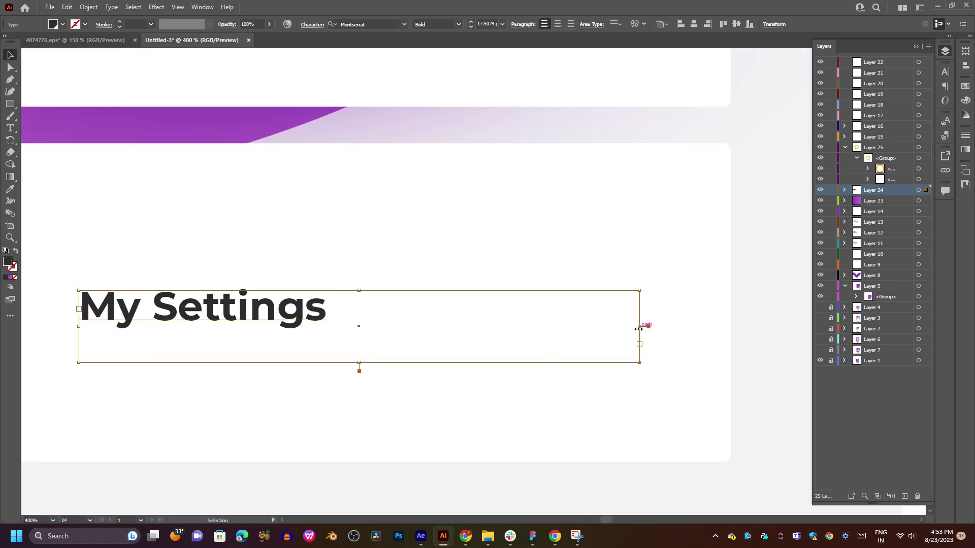
mouse_move(640, 344)
mouse_down()
mouse_move(331, 344)
mouse_move(630, 326)
mouse_up()
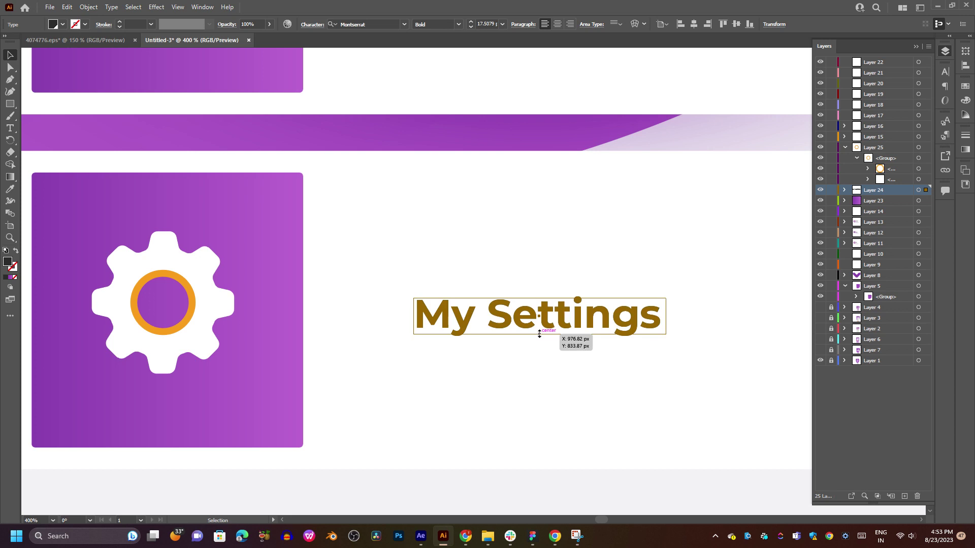
drag(539, 368, 538, 341)
- Check the white Settings card, My Settings text and purple square, then deselect
click(561, 283)
scroll(562, 283, down, 5)
scroll(562, 283, up, 2)
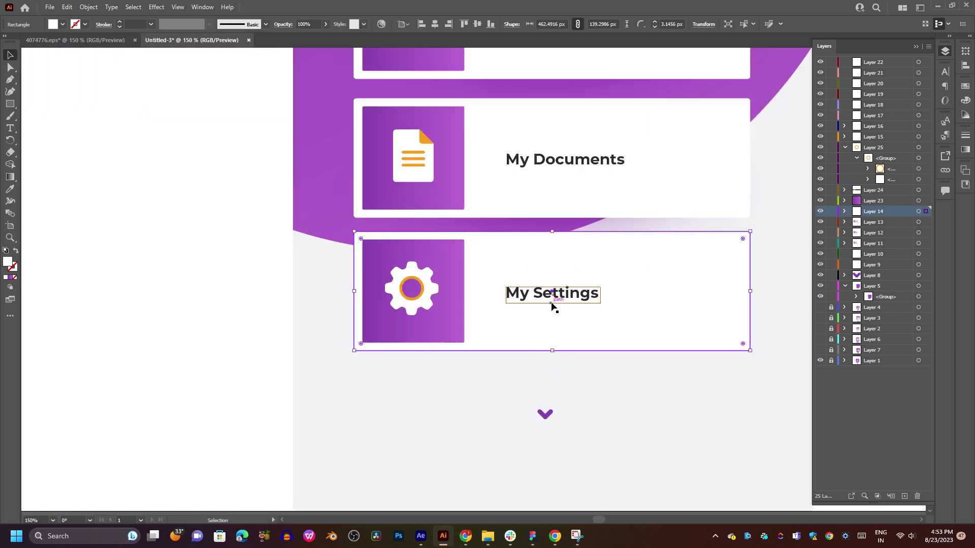
click(553, 304)
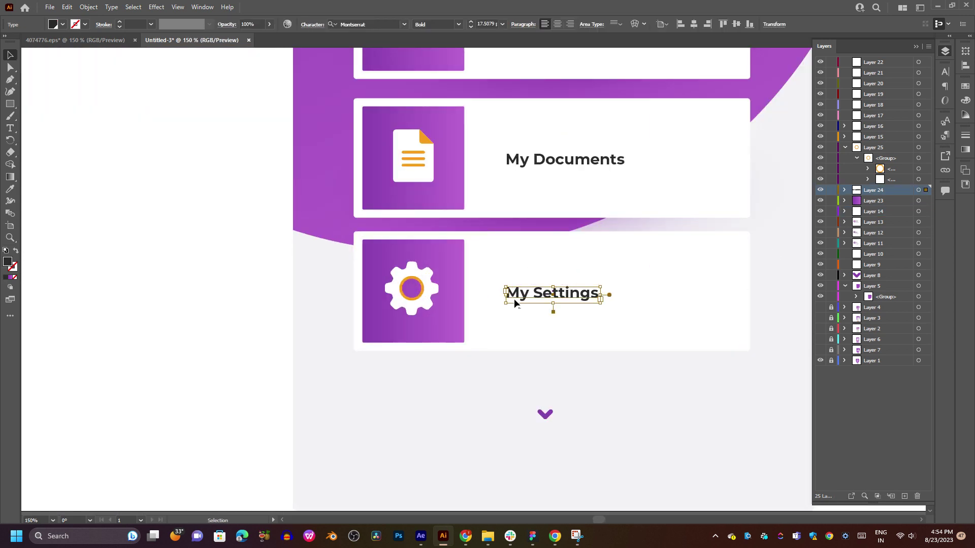
click(467, 316)
click(450, 318)
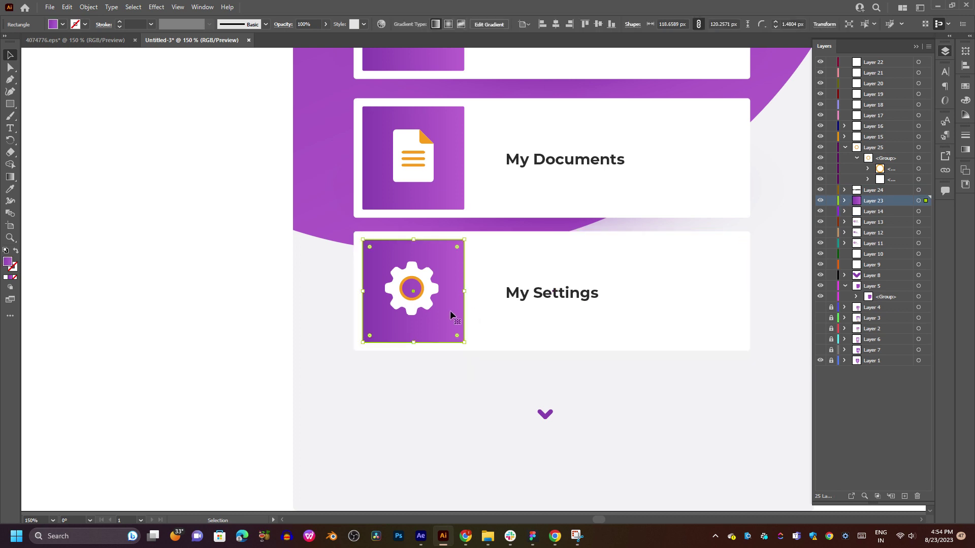
scroll(450, 310, up, 2)
scroll(450, 310, right, 3)
click(742, 220)
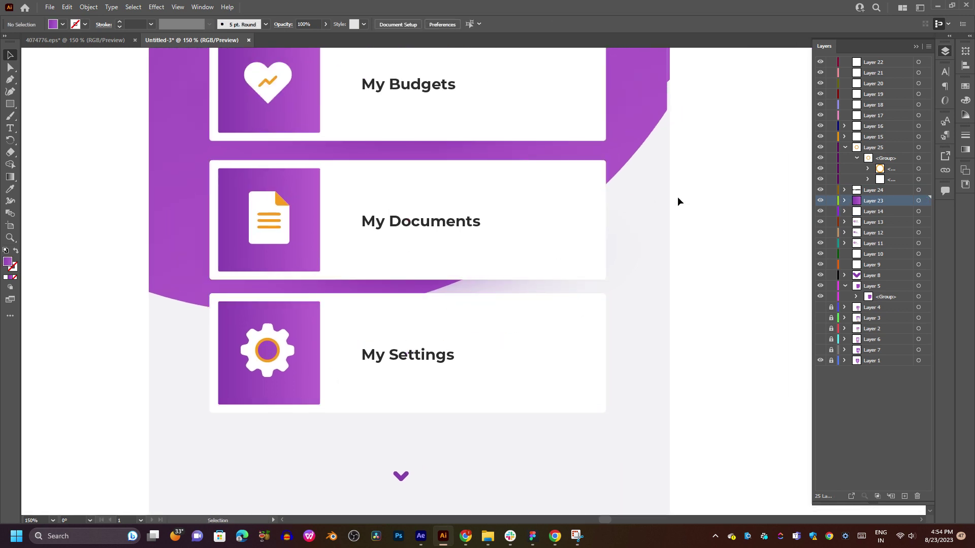
- Select the My Documents group, expand Layer 13, and add three new empty layers
scroll(677, 202, up, 1)
click(480, 261)
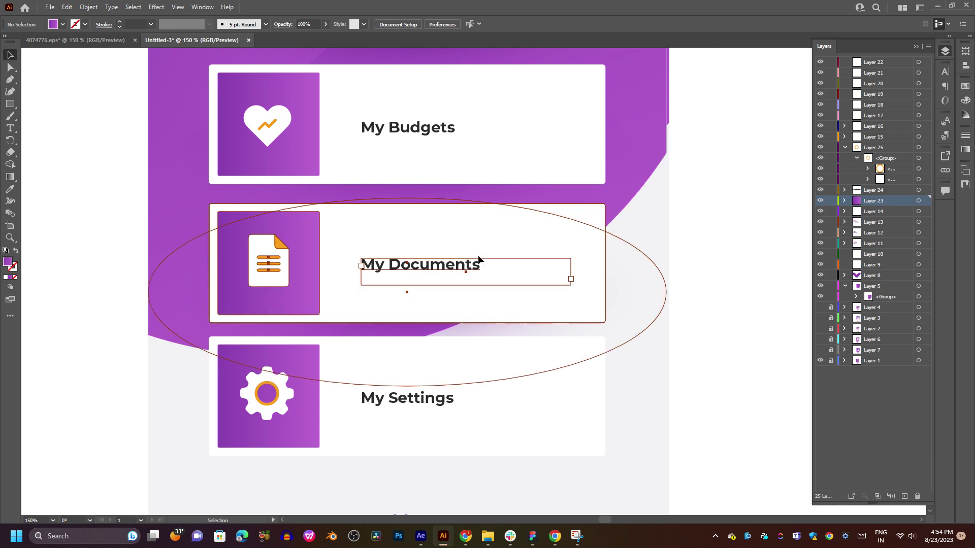
click(845, 222)
click(857, 232)
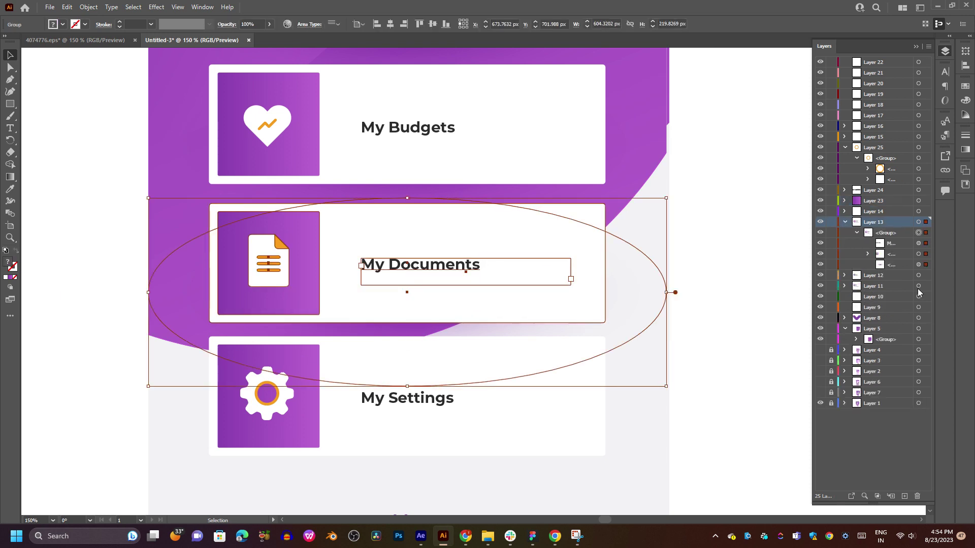
click(905, 497)
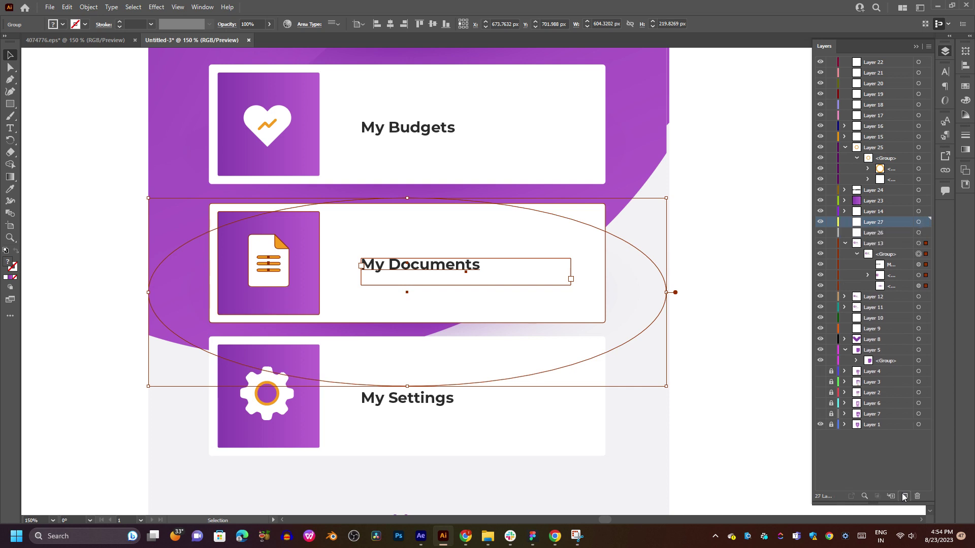
click(904, 497)
click(905, 497)
- Move the My Documents text and card pieces out of Layer 13 onto the new layers
click(894, 265)
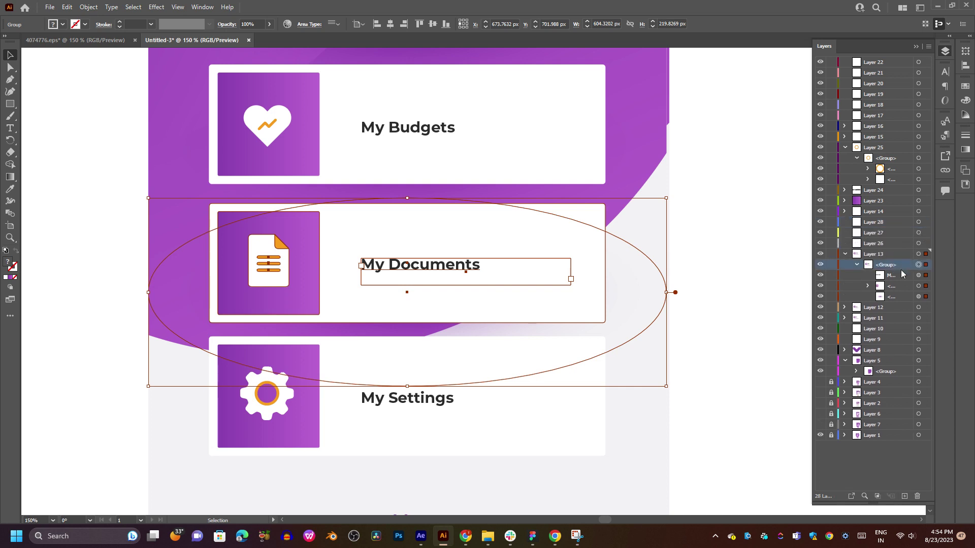
drag(902, 275, 892, 222)
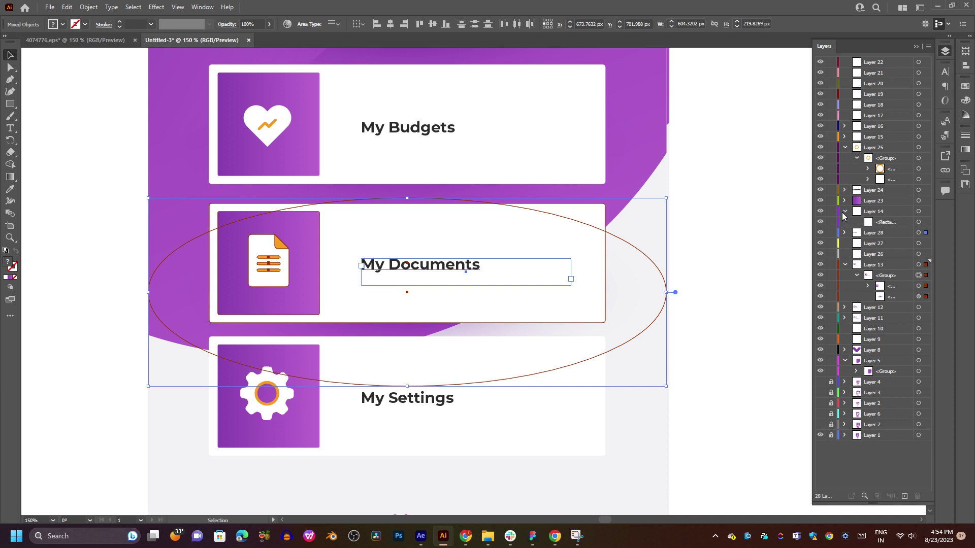
click(846, 211)
click(876, 235)
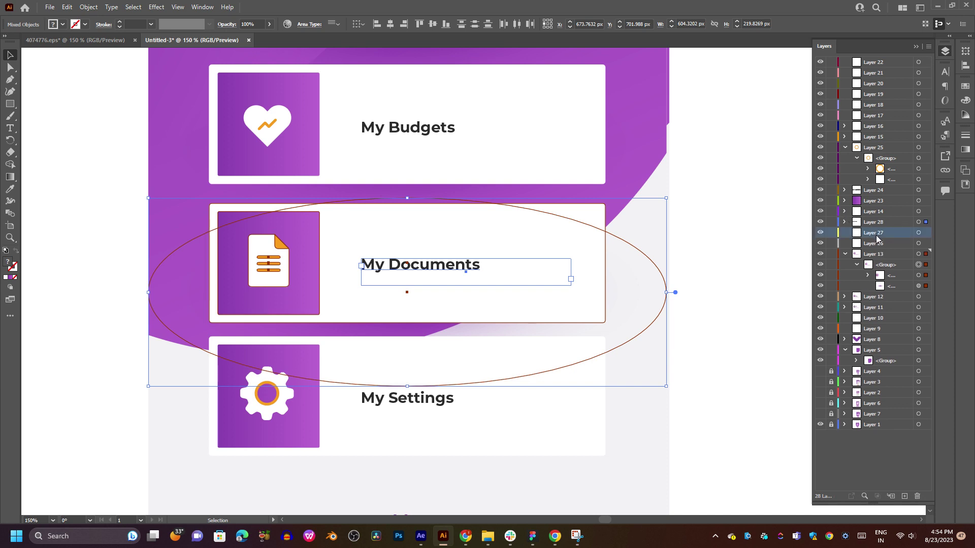
mouse_move(895, 276)
mouse_down()
mouse_move(889, 235)
mouse_move(886, 246)
mouse_up()
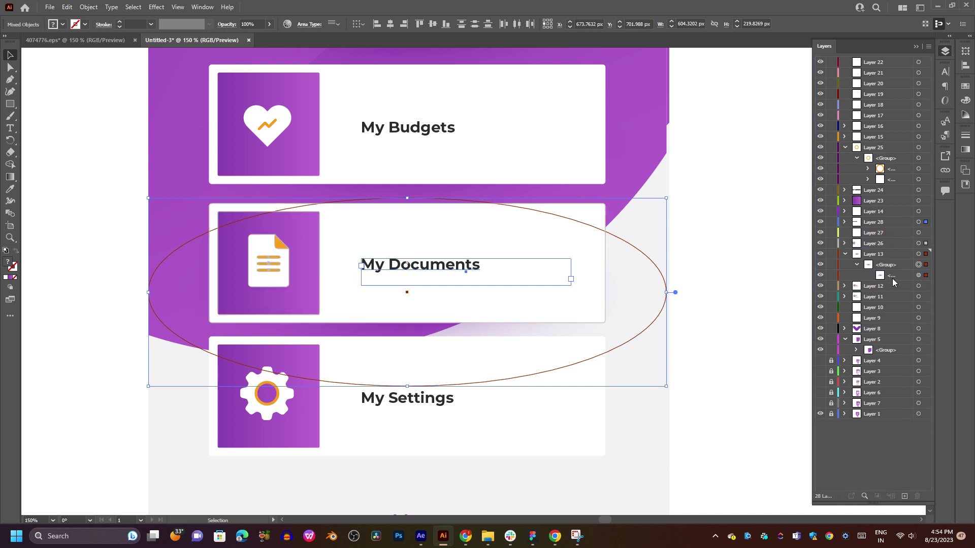
drag(894, 280, 898, 260)
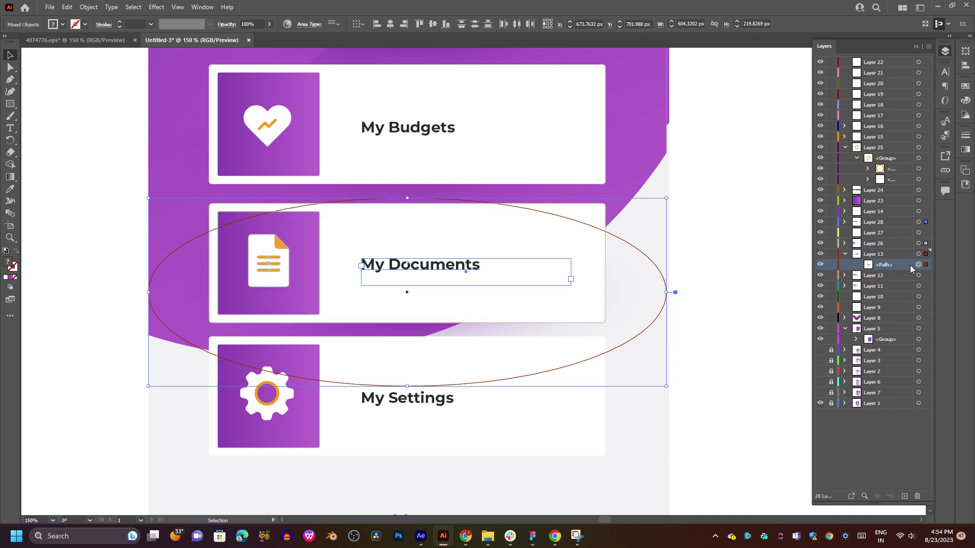
- Delete the leftover ellipse and move the document icon from Layer 26 onto Layer 27
click(917, 497)
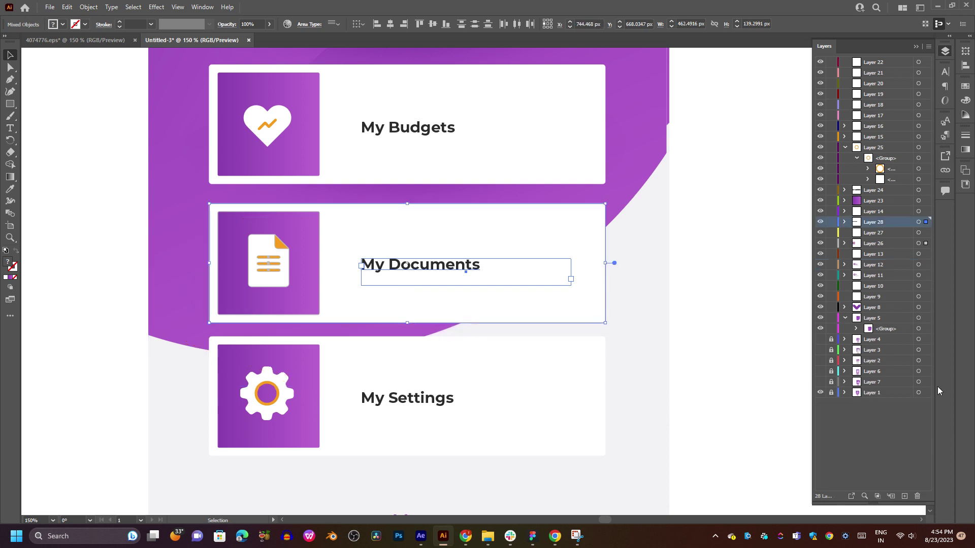
click(878, 243)
click(845, 244)
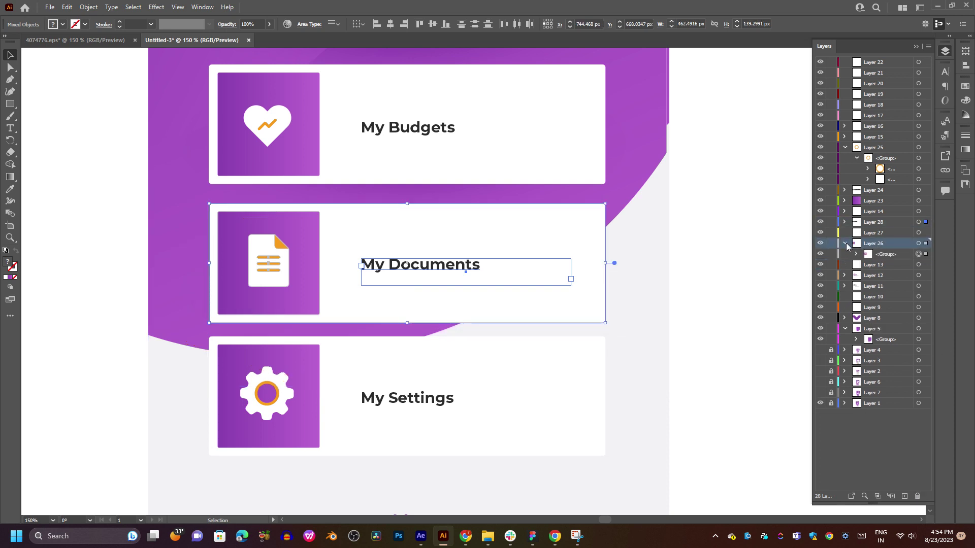
click(856, 254)
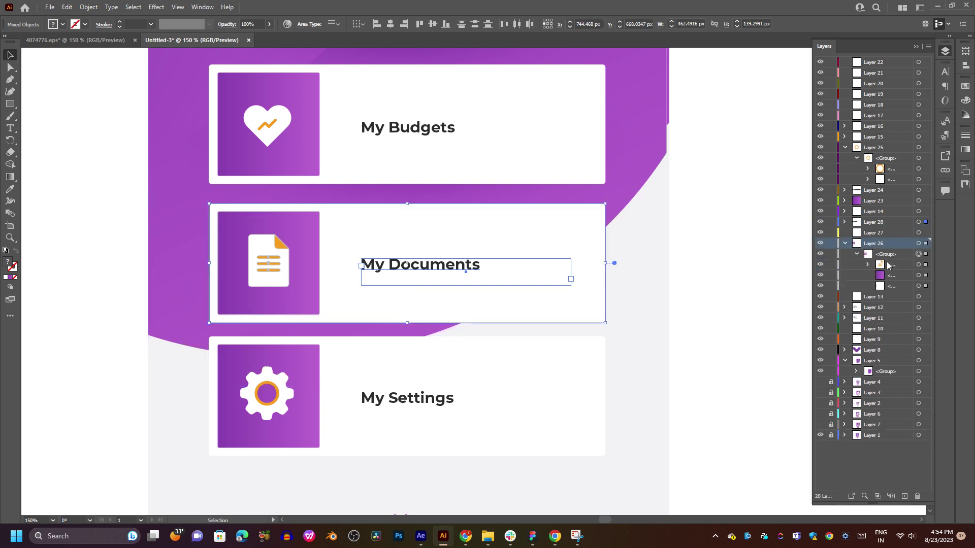
click(918, 265)
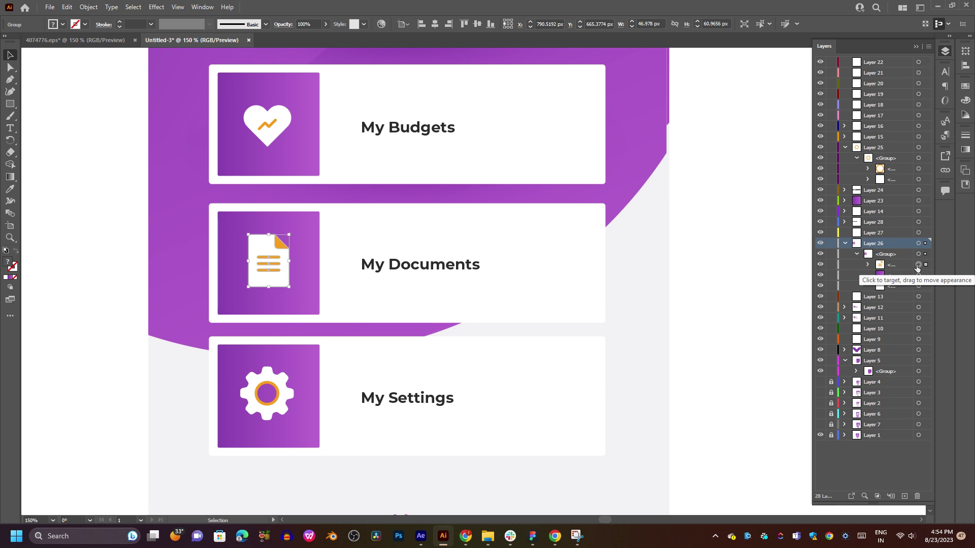
click(898, 253)
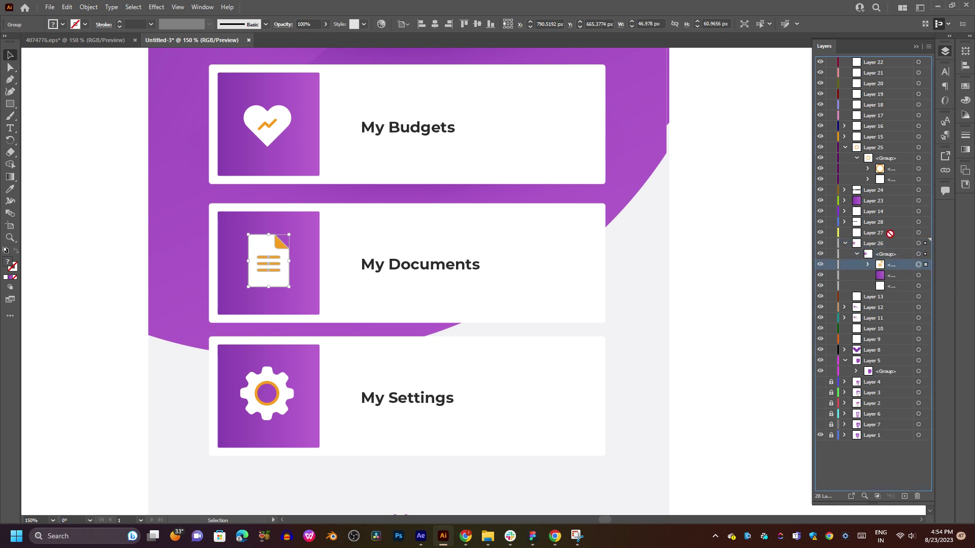
drag(900, 265, 889, 233)
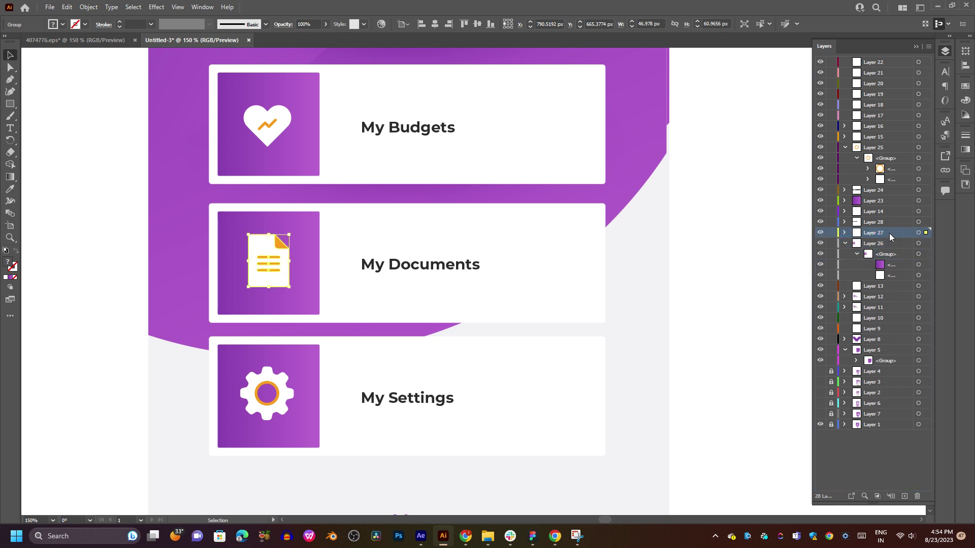
- Ungroup the card rectangles and move the purple square onto a new Layer 29
click(918, 264)
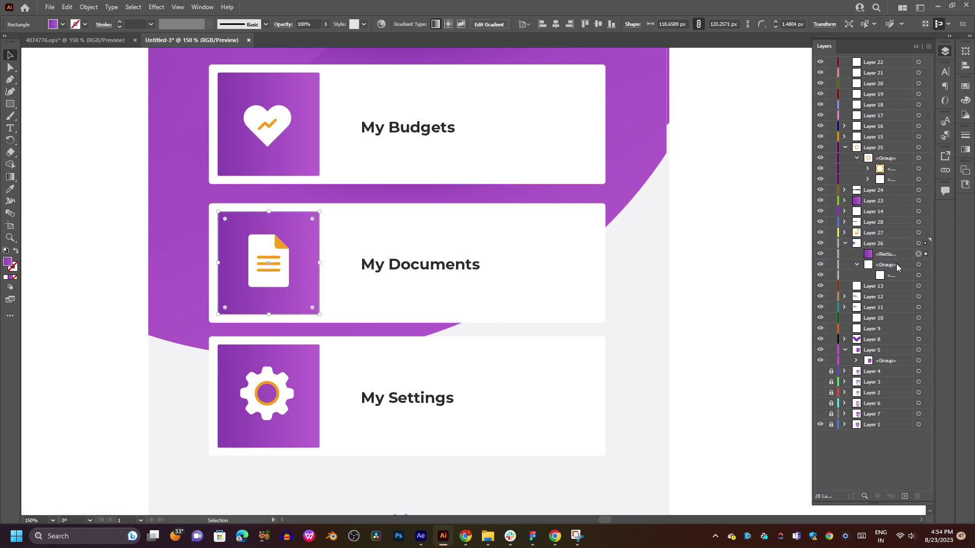
key(ctrl+shift+g)
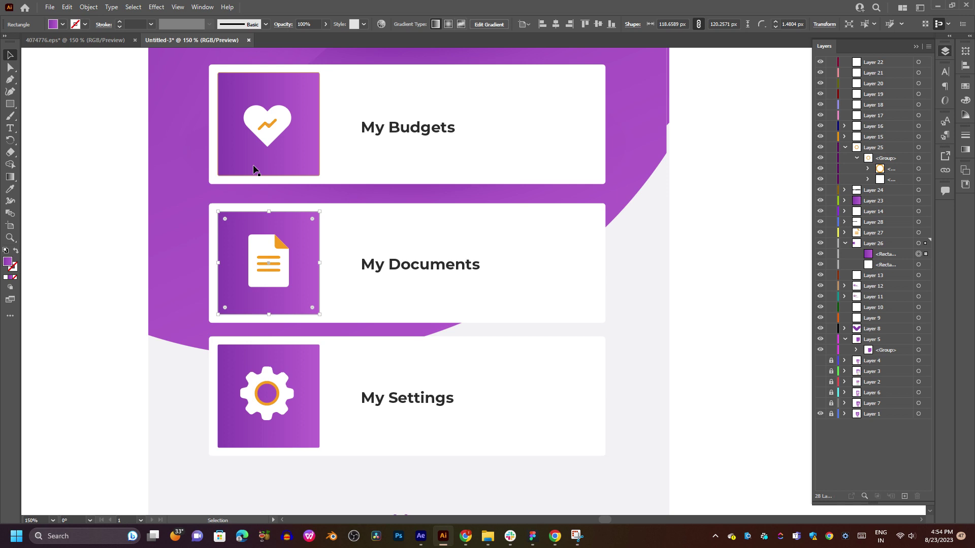
click(909, 500)
drag(887, 264, 885, 244)
- Expand Layer 12 and its group to list the My Budgets card's three sublayers
click(845, 254)
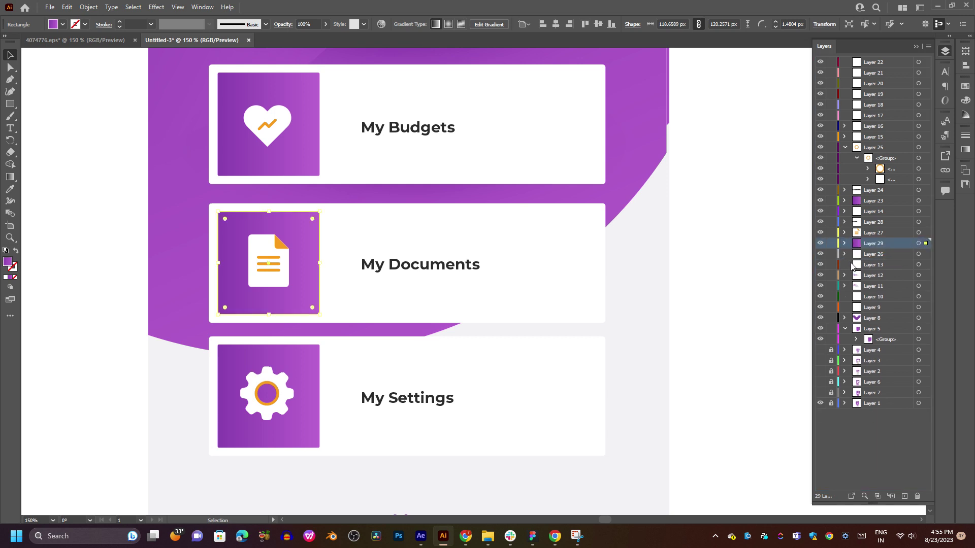
click(873, 266)
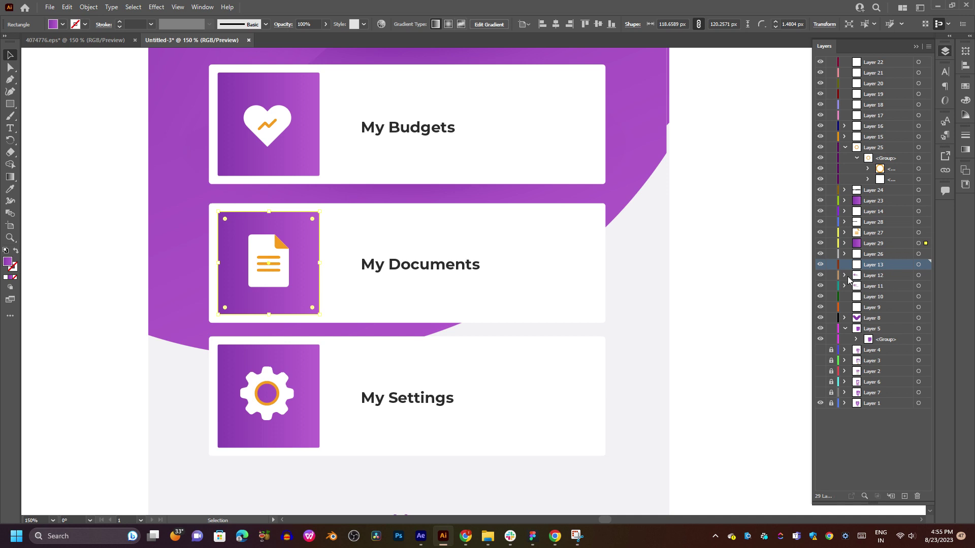
click(844, 275)
click(886, 286)
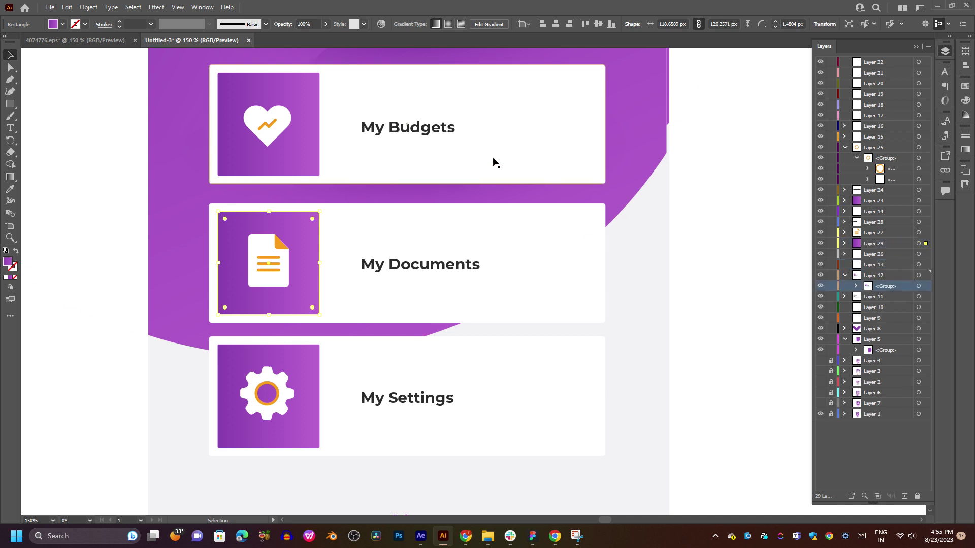
scroll(492, 163, up, 3)
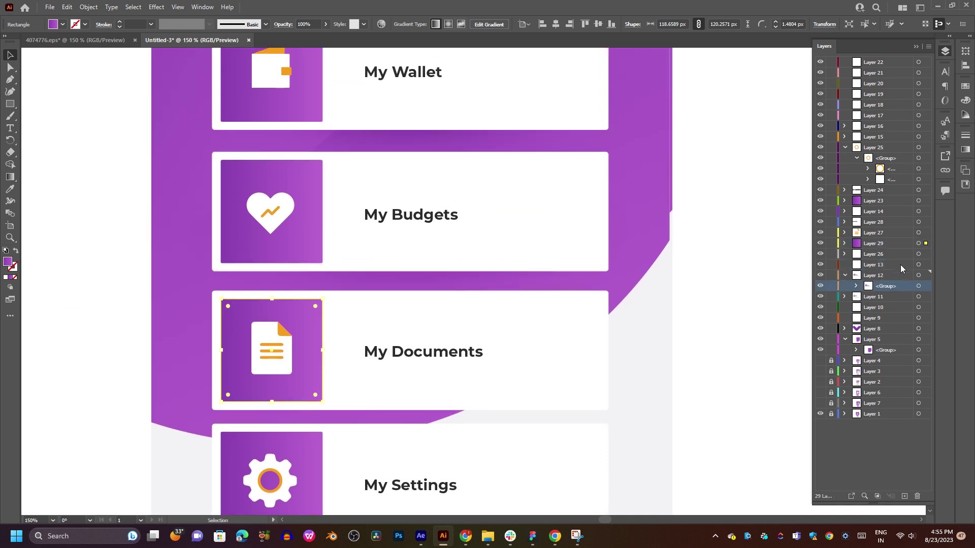
click(856, 286)
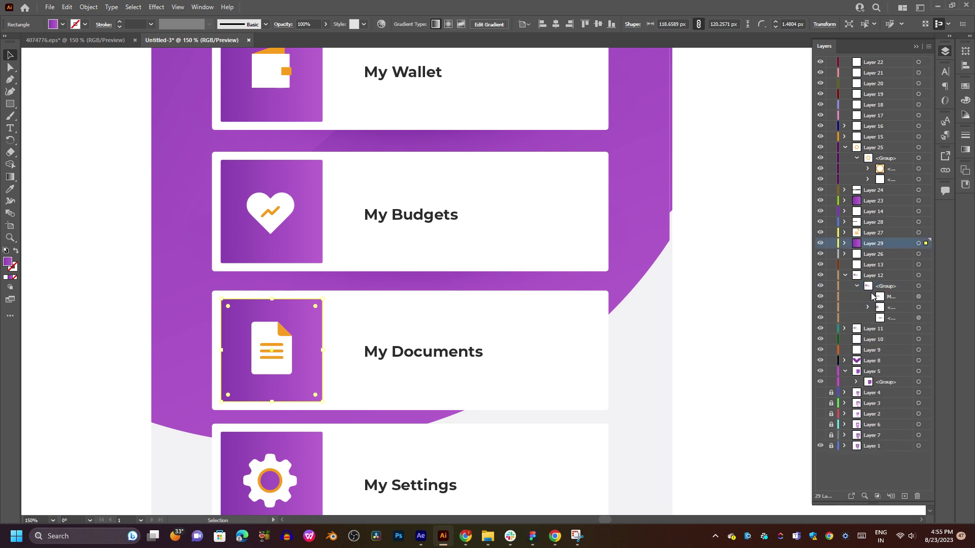
click(918, 275)
- Pan across the cards, checking the My Settings gear and My Documents icons
drag(643, 224, 644, 296)
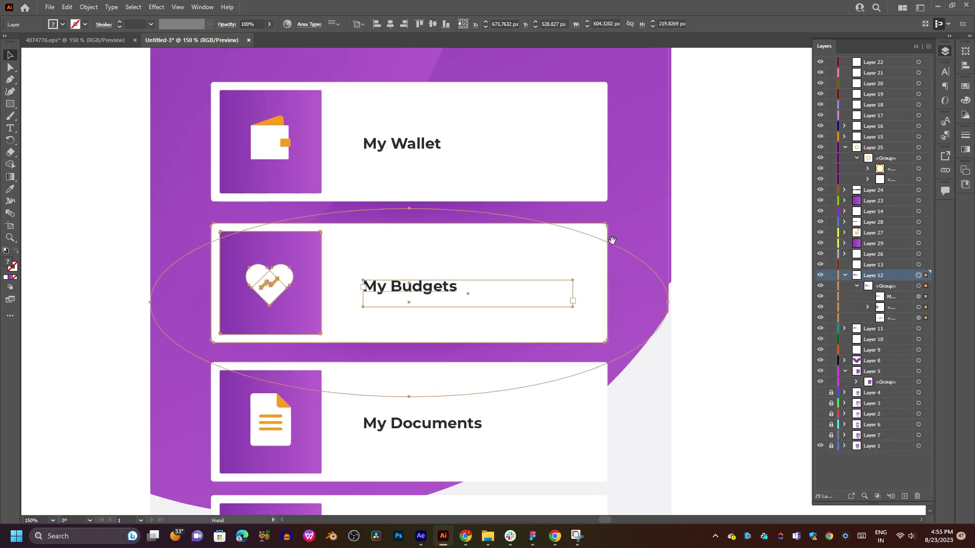
drag(604, 233, 609, 333)
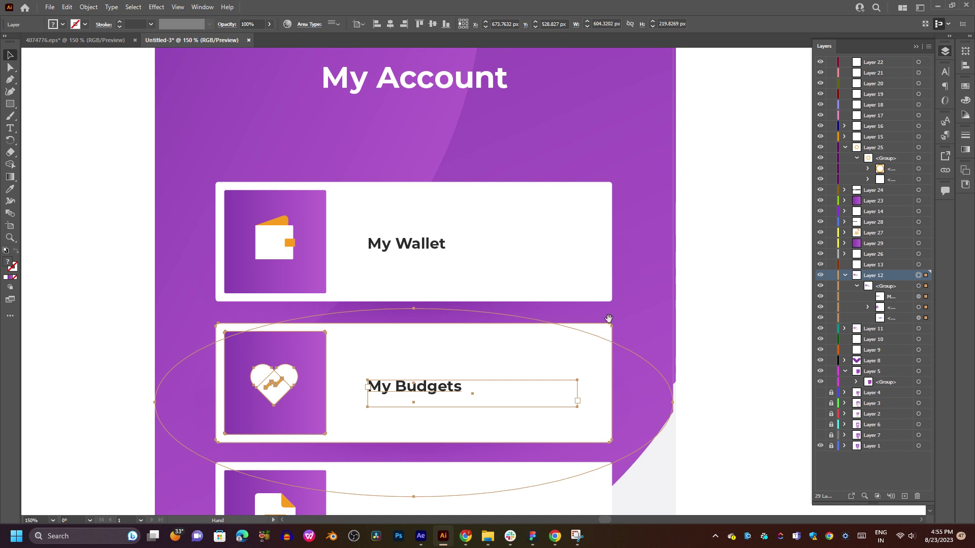
drag(609, 319, 574, 199)
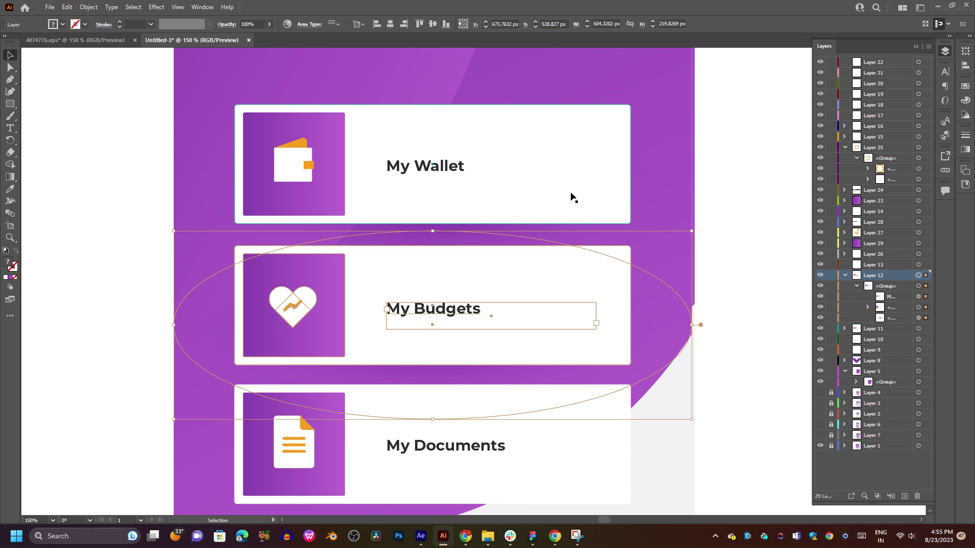
click(784, 221)
mouse_move(751, 250)
mouse_down()
mouse_move(590, 196)
mouse_move(592, 163)
mouse_up()
drag(556, 61, 547, 174)
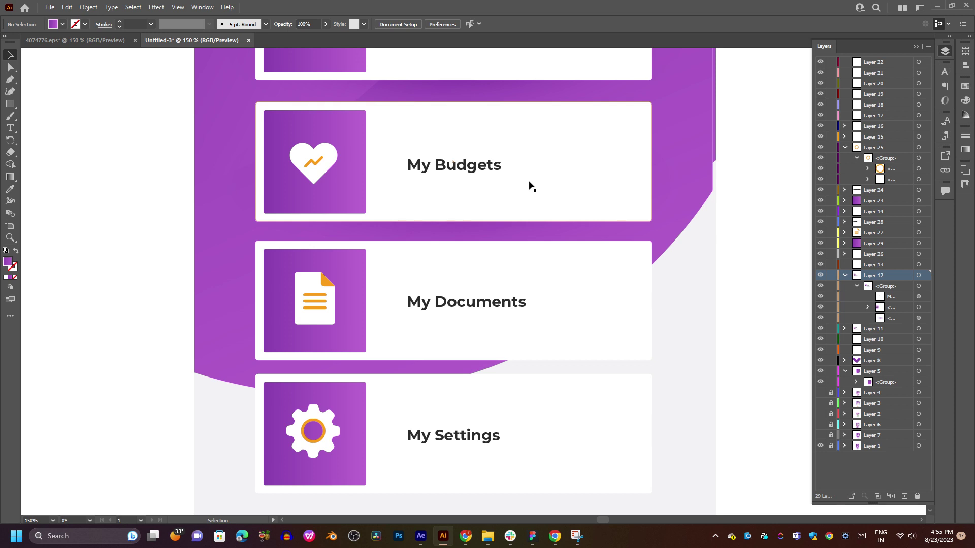
click(325, 425)
click(325, 310)
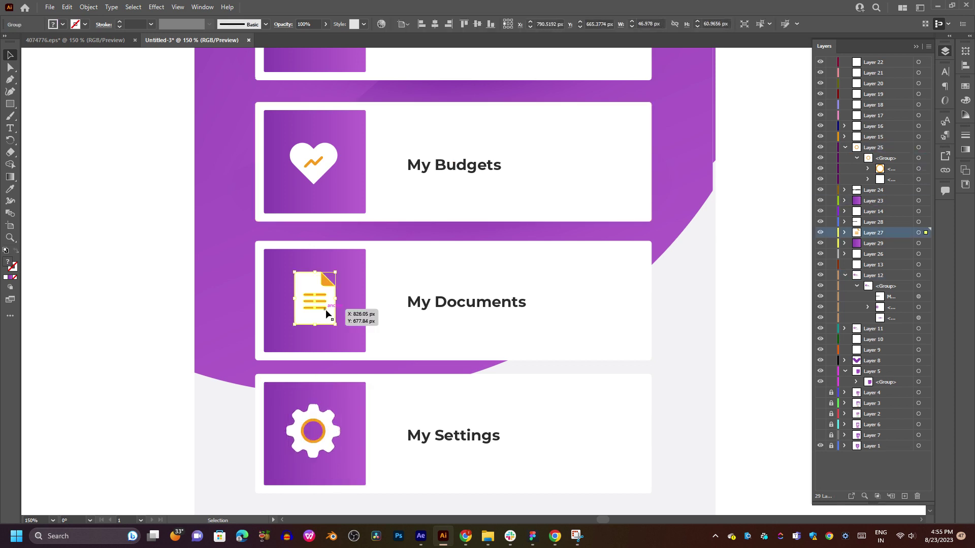
click(496, 312)
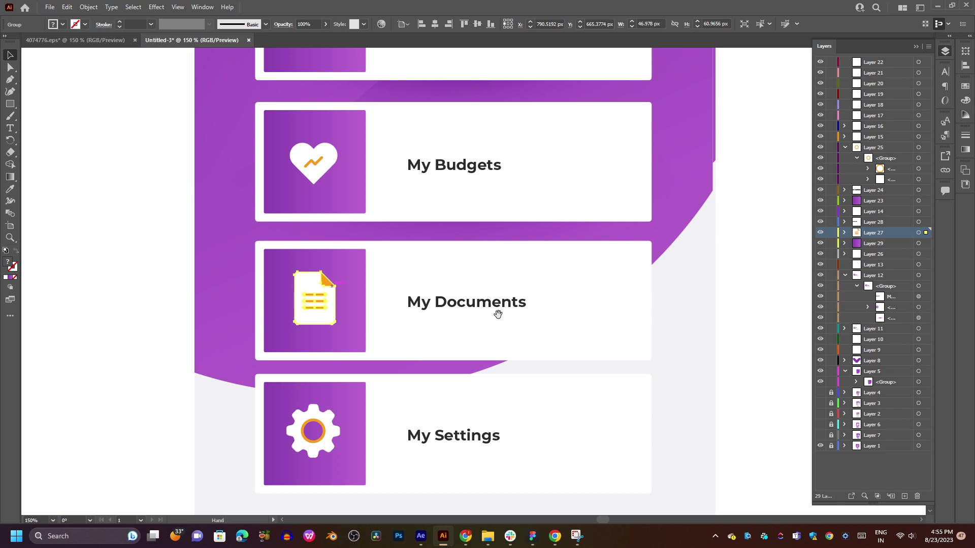
- Ungroup the My Budgets card and select its ellipse path in Layer 12
scroll(407, 284, up, 2)
click(314, 238)
scroll(441, 239, up, 2)
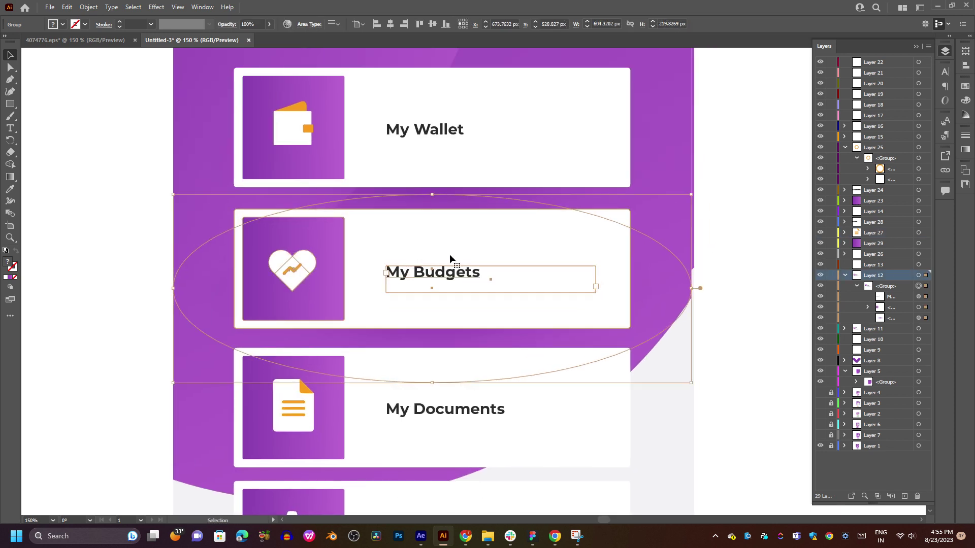
right_click(451, 256)
click(482, 343)
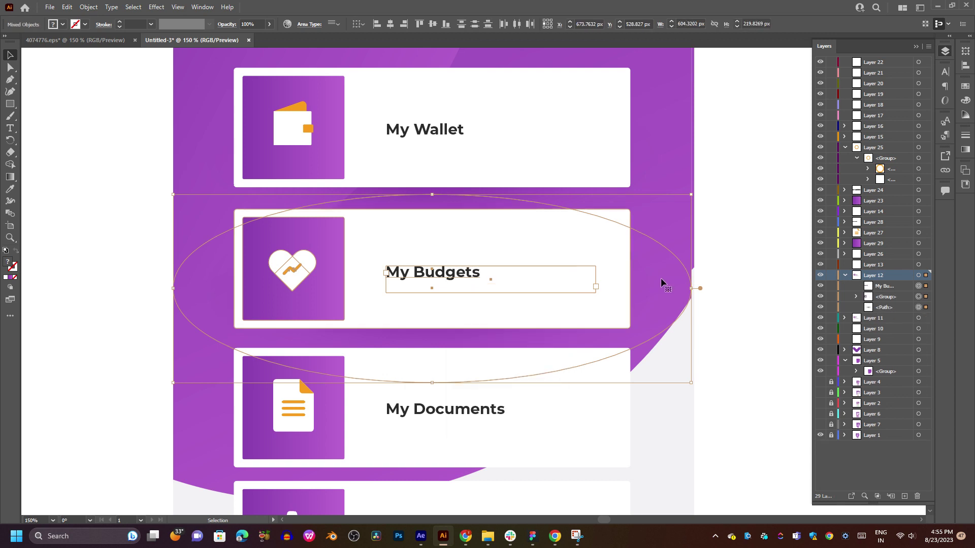
click(748, 251)
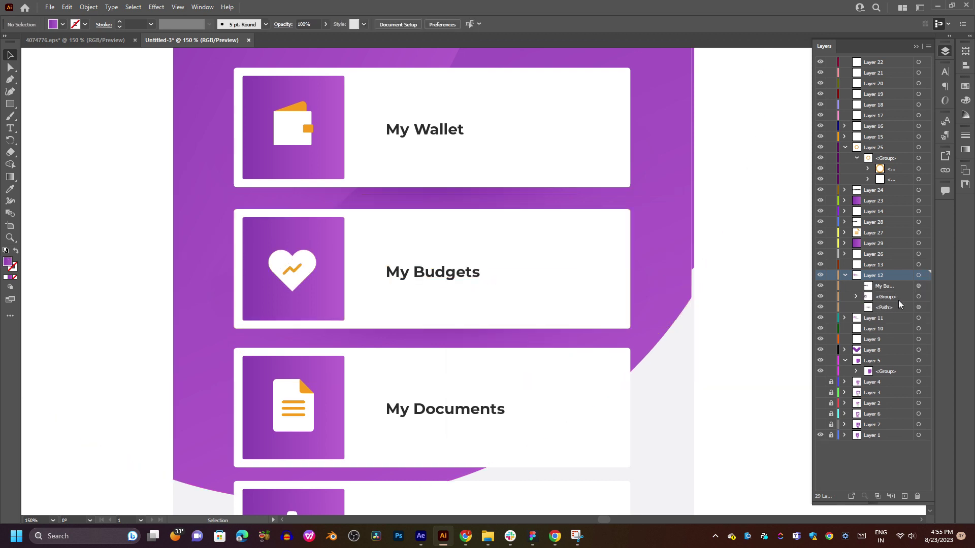
click(907, 307)
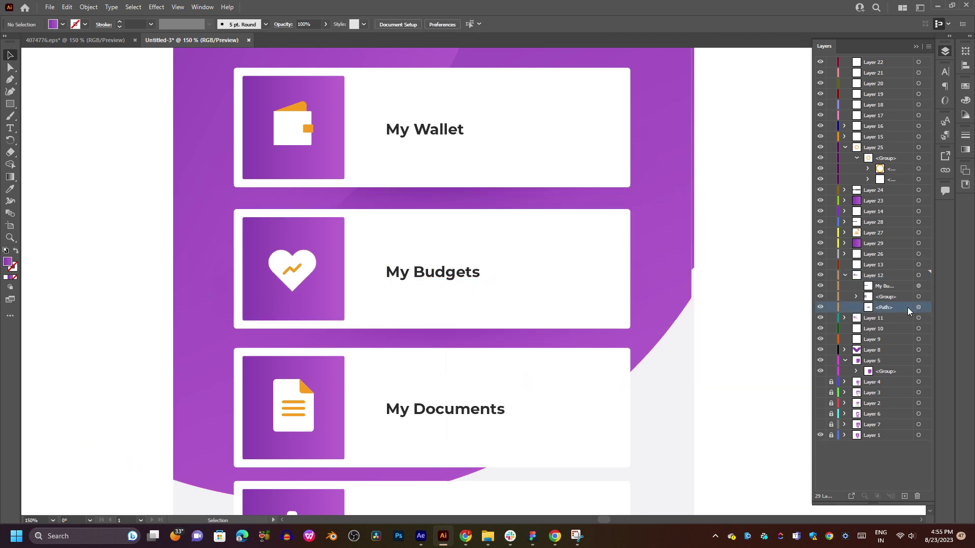
click(919, 308)
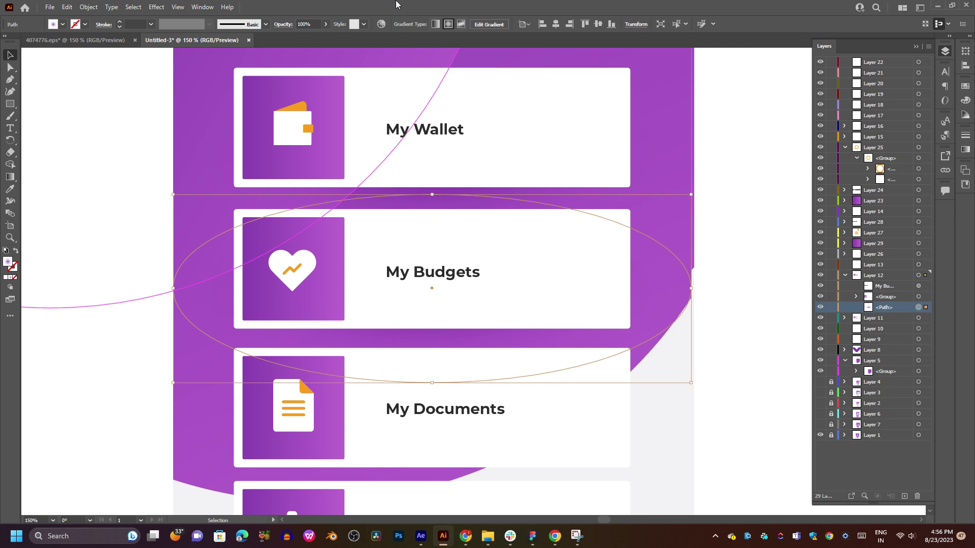
click(709, 148)
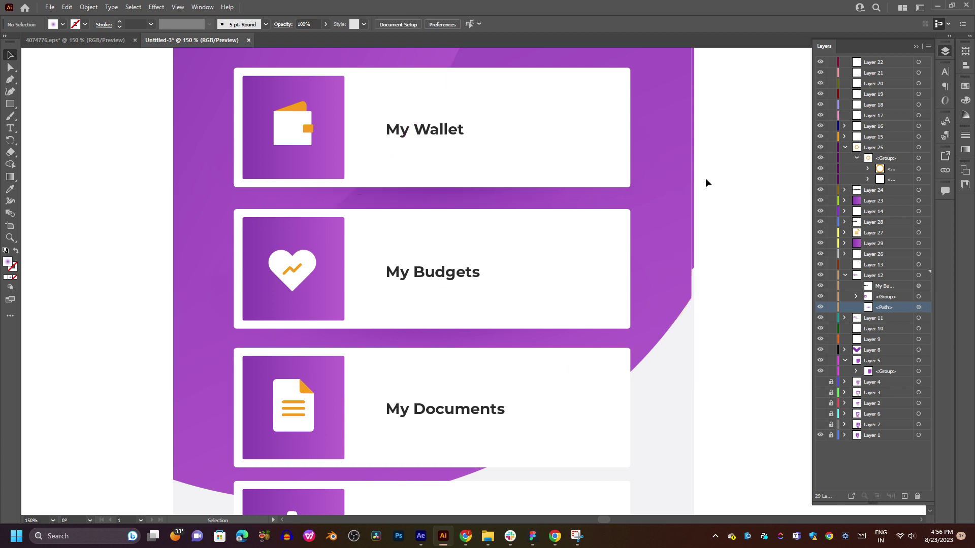
- Center the artboard on the My Wallet card and select its ellipse group
scroll(700, 187, down, 5)
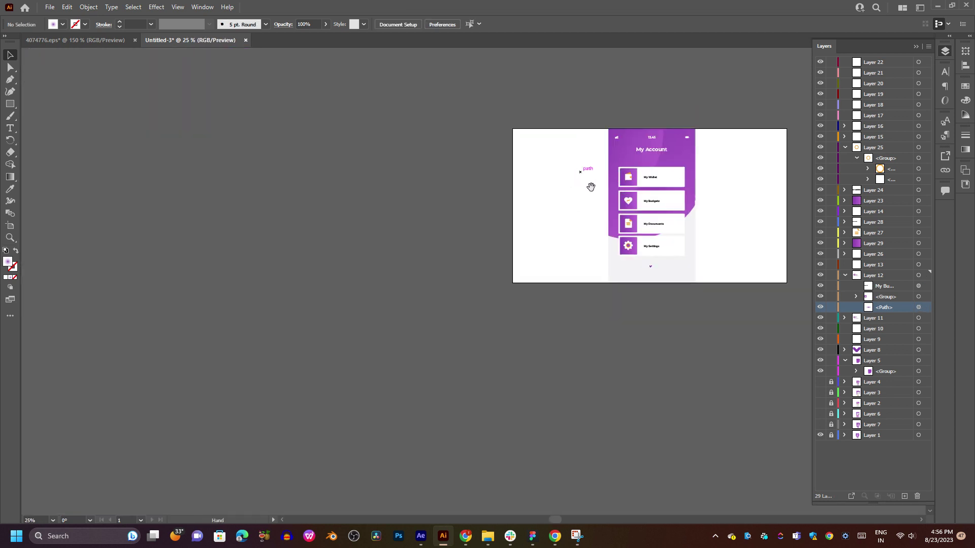
drag(589, 184, 372, 268)
scroll(453, 286, up, 4)
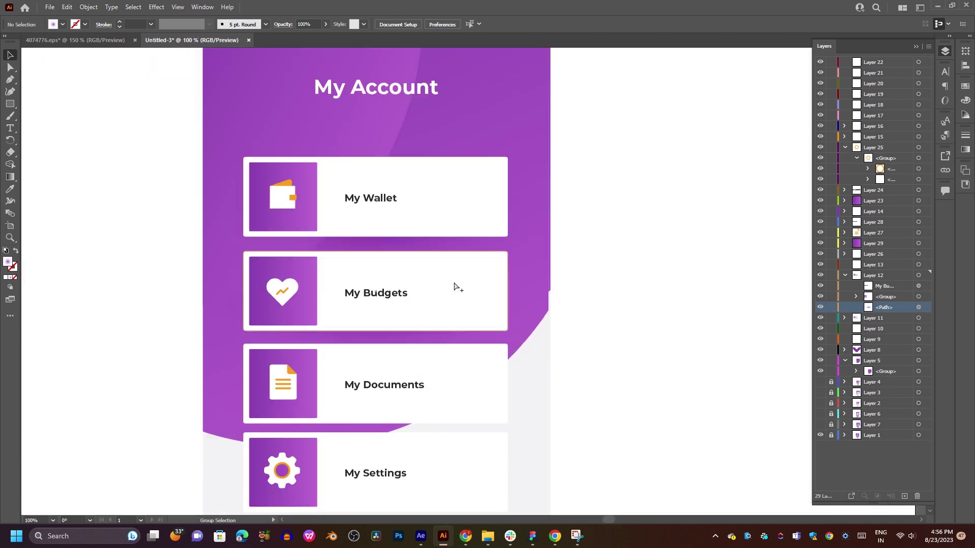
scroll(453, 285, down, 2)
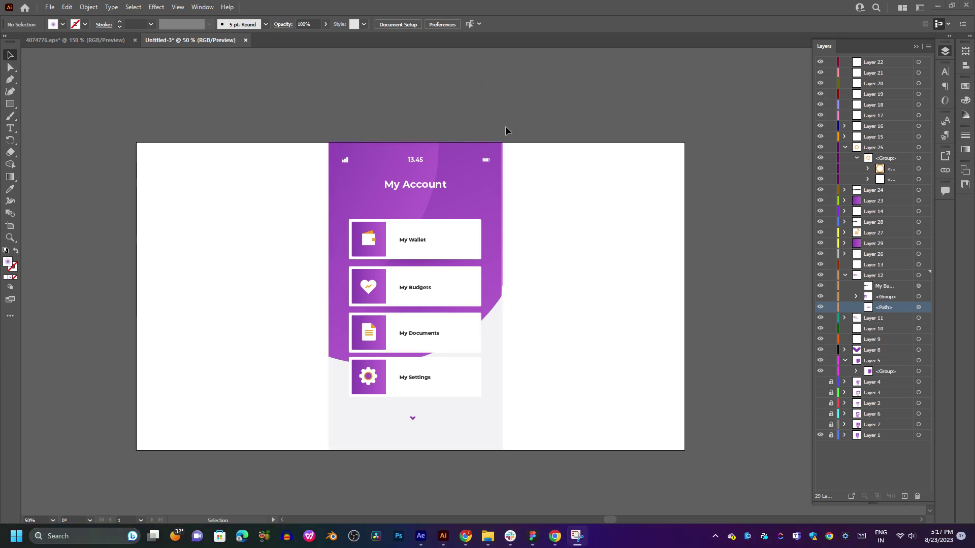
click(454, 219)
scroll(455, 220, up, 4)
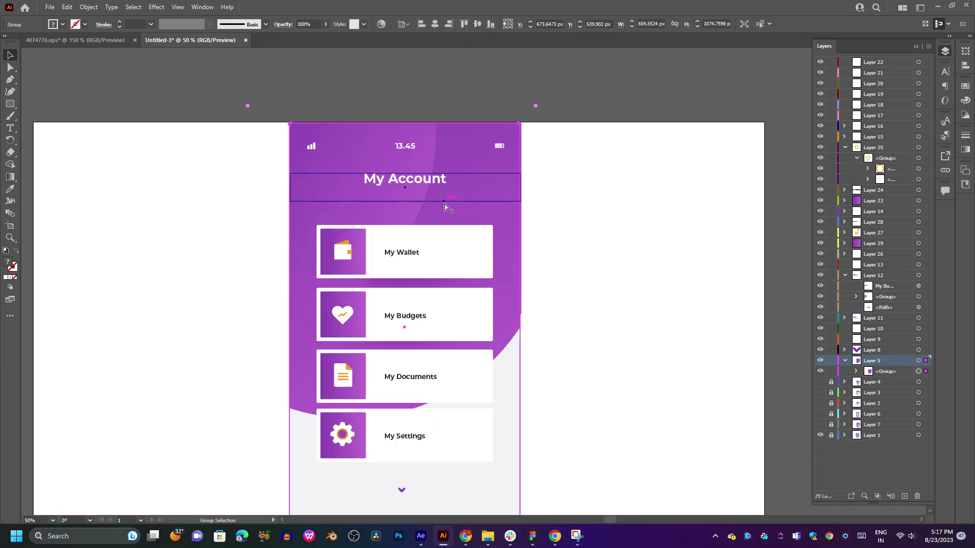
scroll(447, 206, down, 2)
drag(411, 278, 436, 242)
click(370, 250)
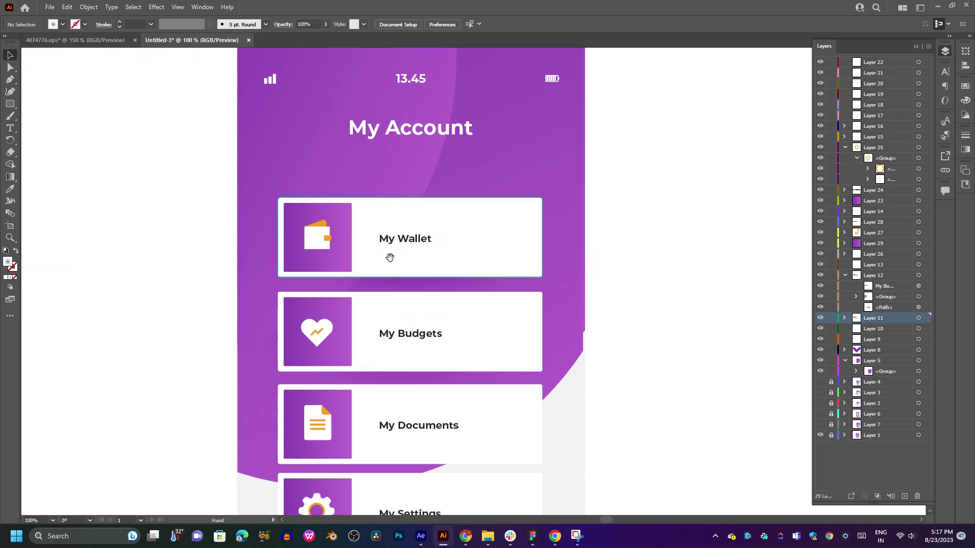
drag(414, 238, 420, 201)
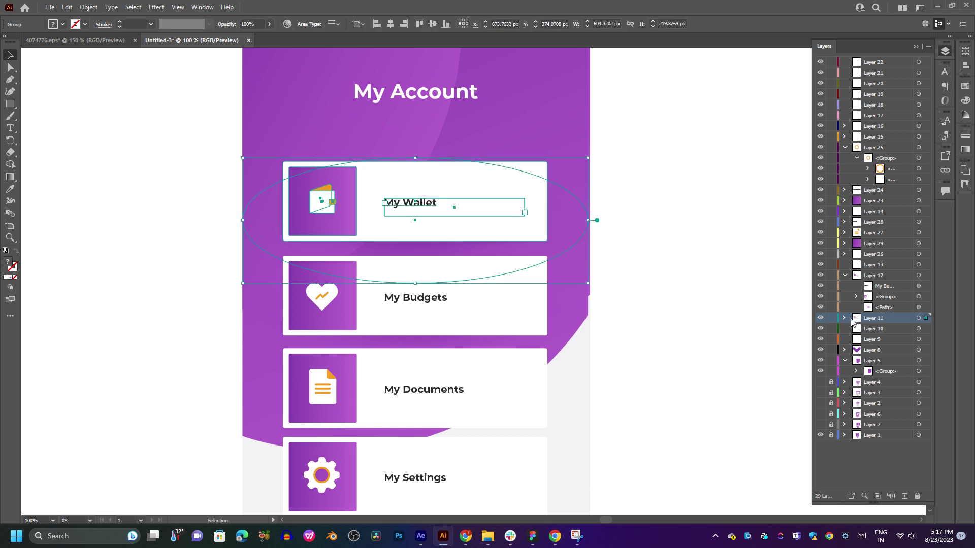
- Delete the stray ellipse path from the group inside Layer 11
click(844, 318)
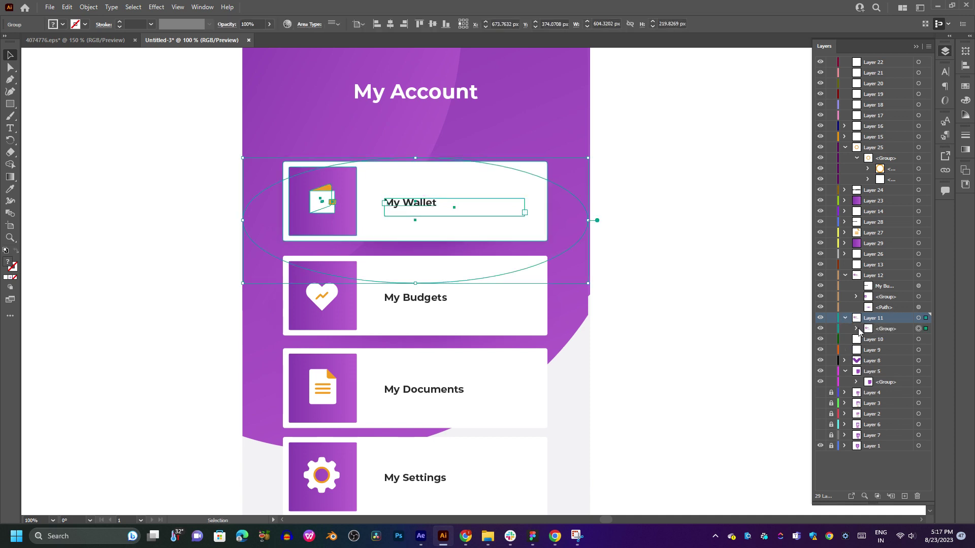
click(856, 329)
click(896, 360)
click(919, 361)
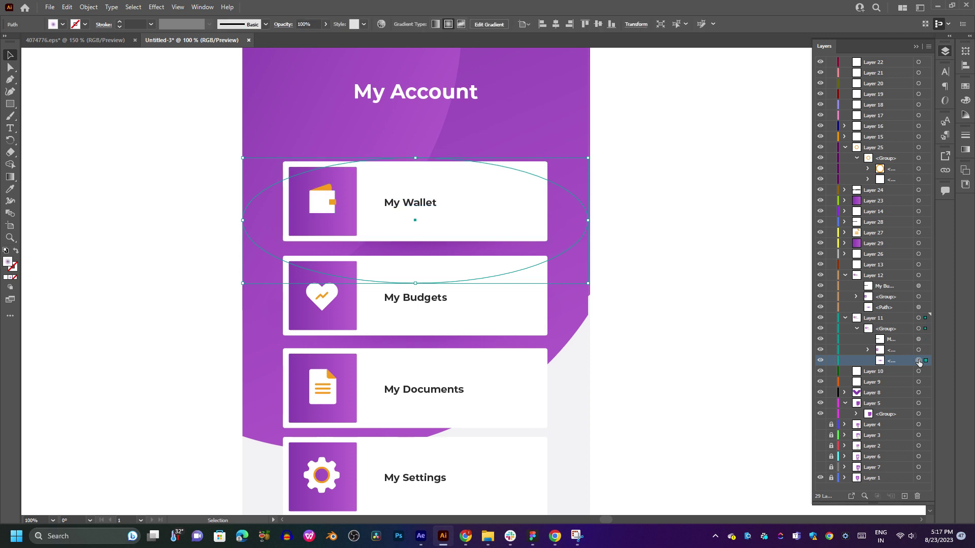
click(917, 496)
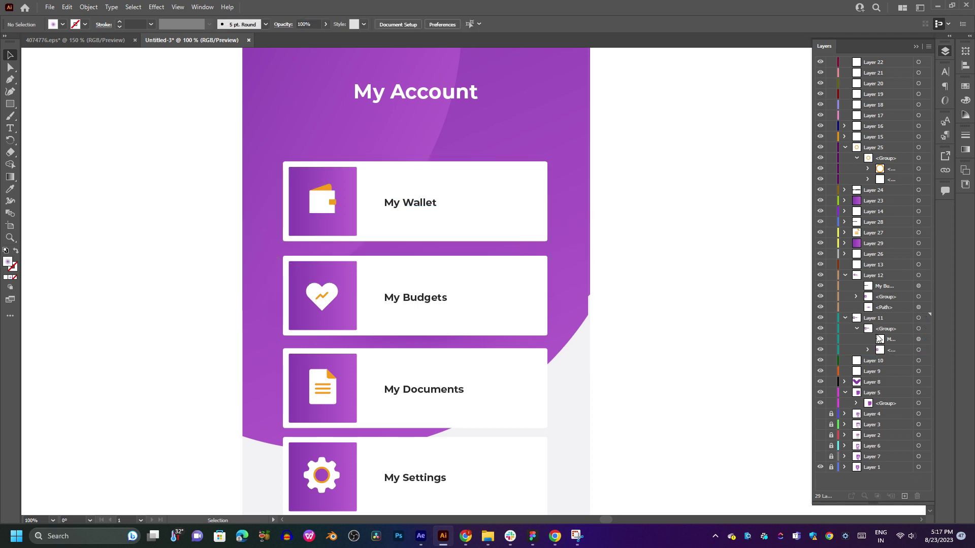
- Ungroup the My Wallet card and move the wallet icon group directly under Layer 11
click(450, 200)
right_click(418, 184)
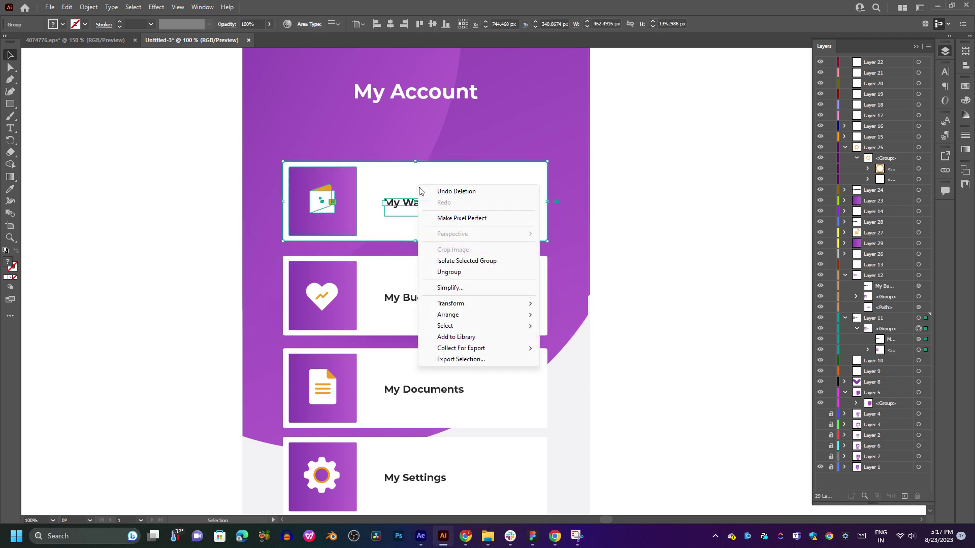
click(457, 272)
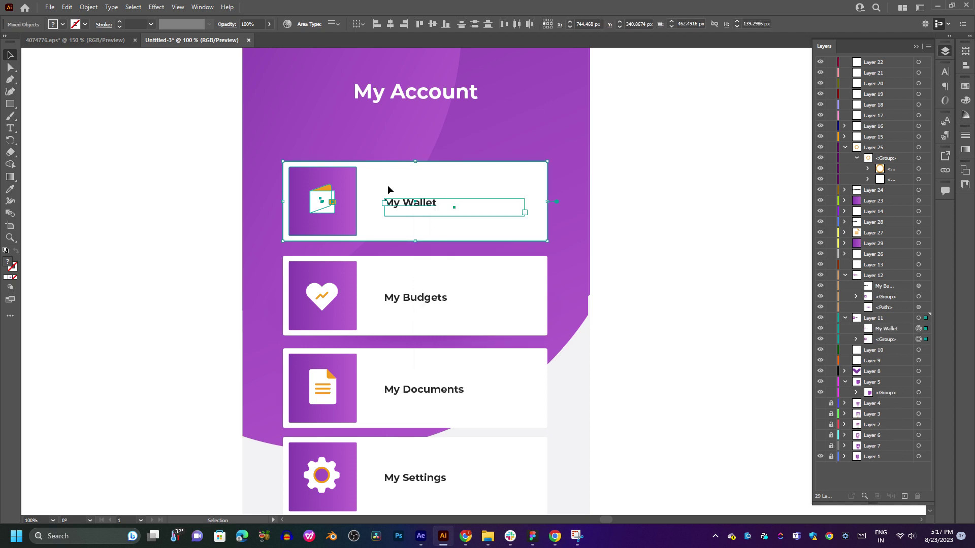
click(856, 339)
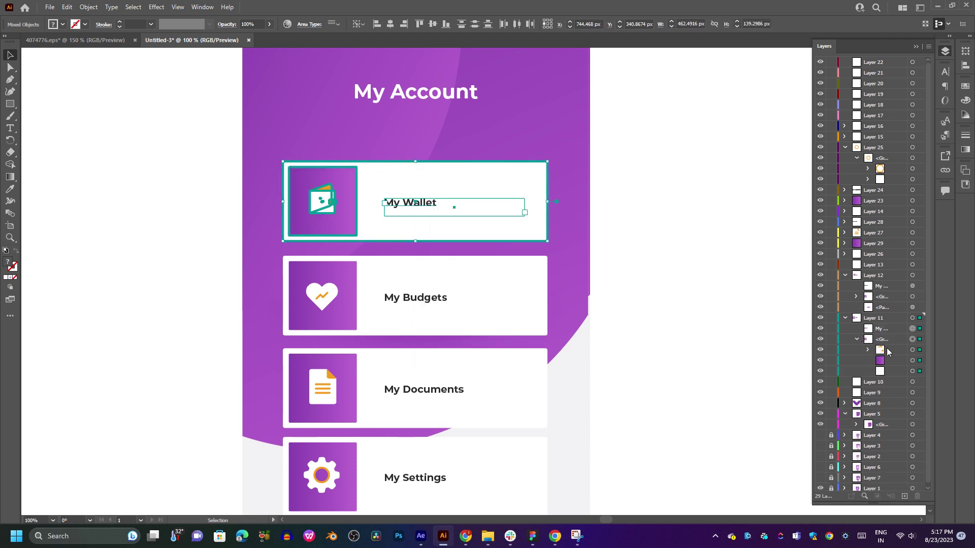
click(912, 350)
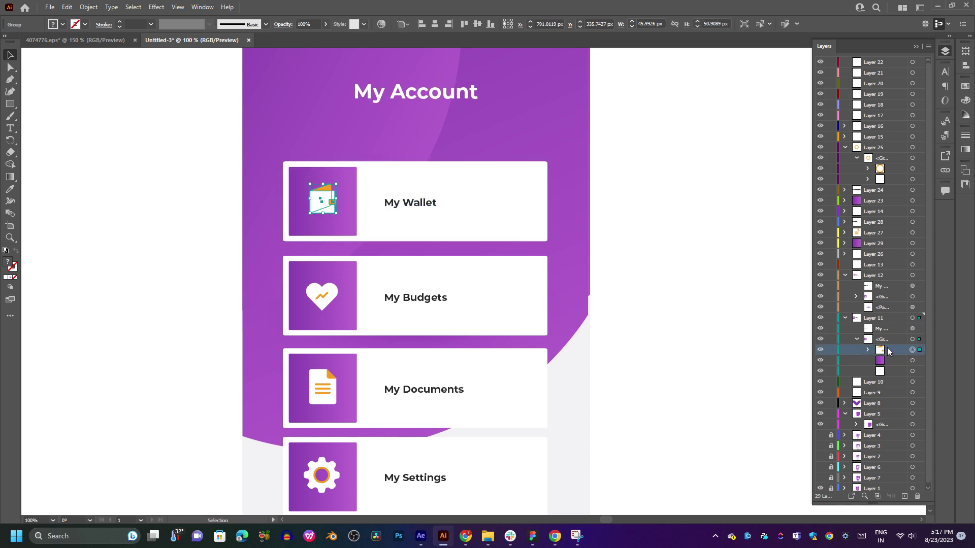
drag(887, 350, 887, 328)
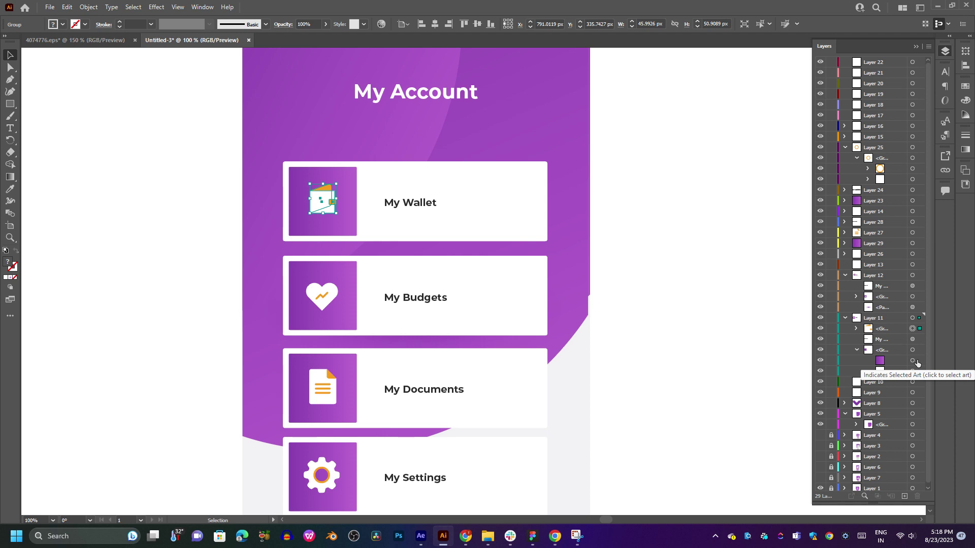
click(687, 301)
scroll(687, 301, down, 4)
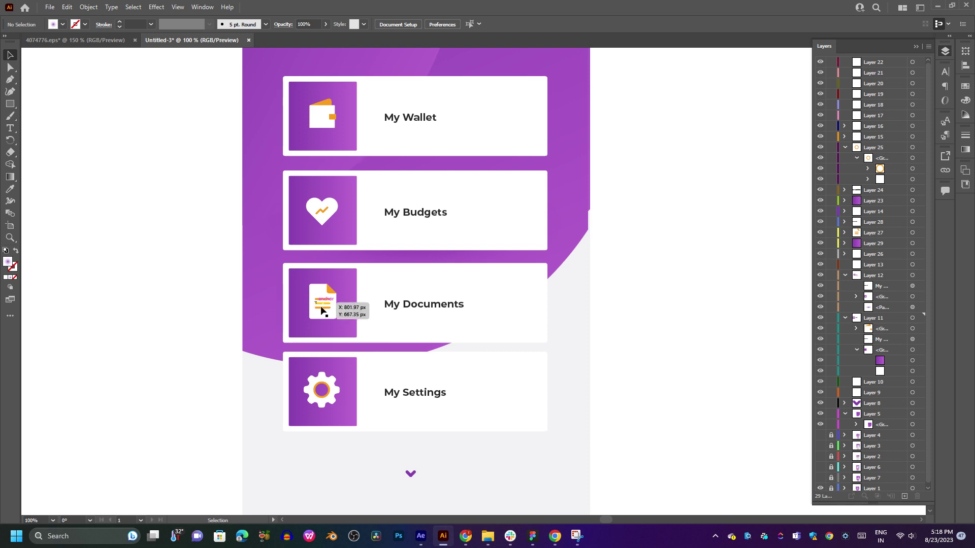
- Lock the background shape's layer so it can't be selected
click(312, 389)
click(609, 326)
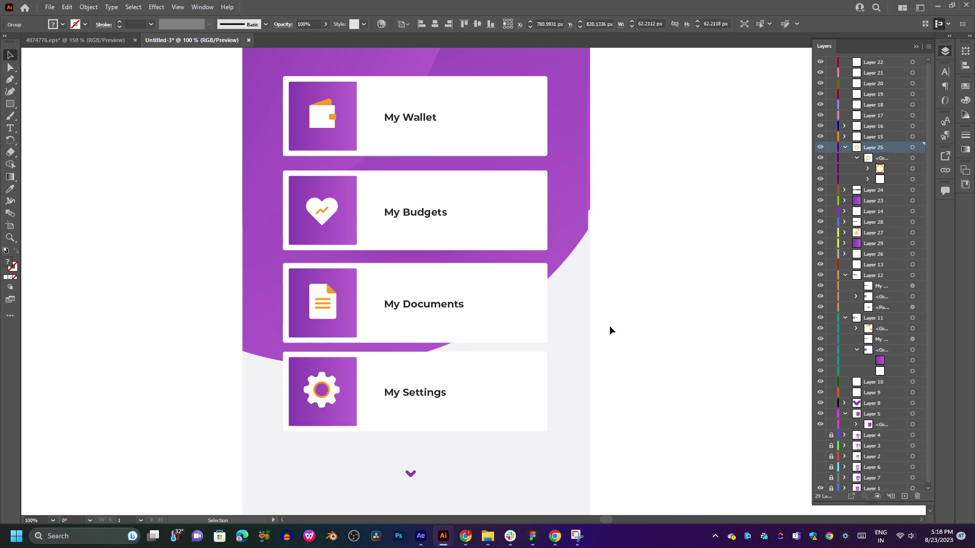
scroll(609, 326, down, 1)
click(409, 412)
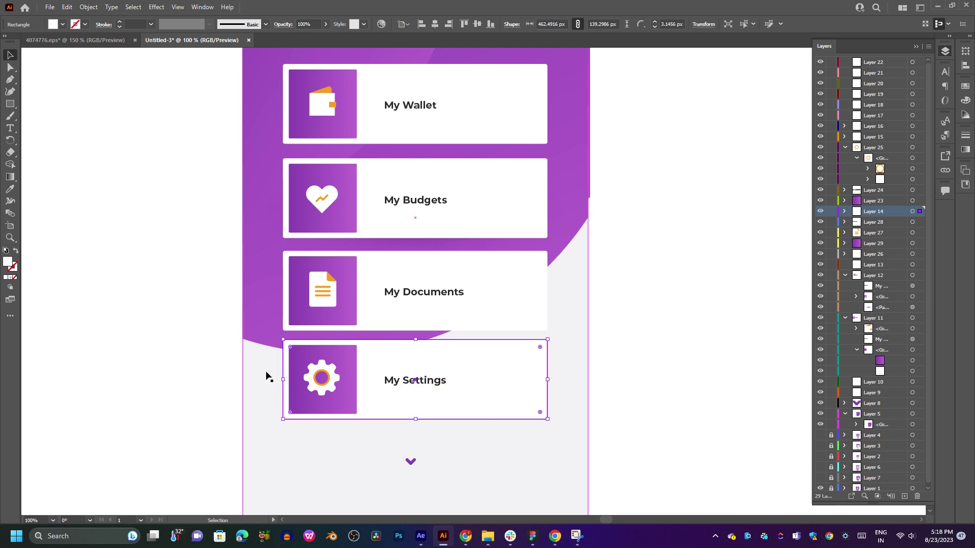
click(608, 333)
click(586, 330)
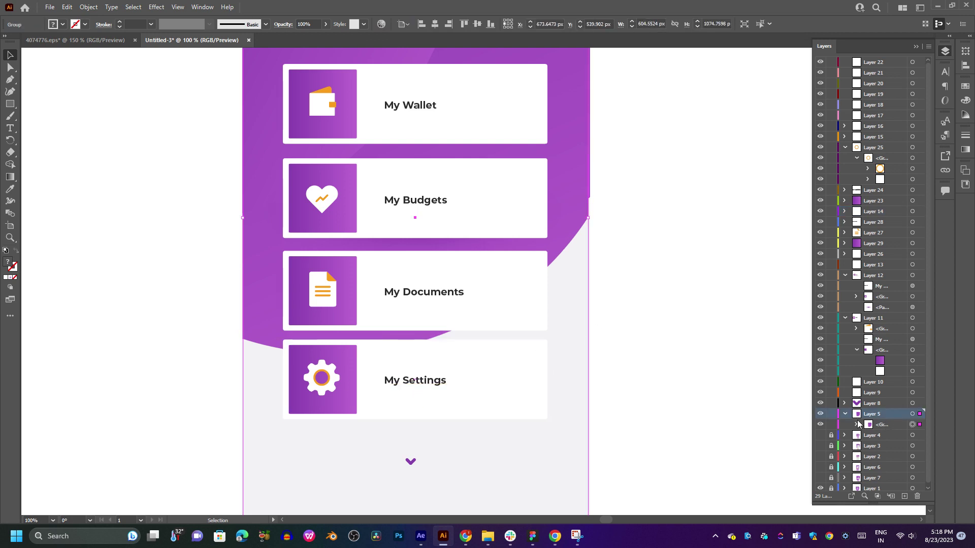
click(831, 414)
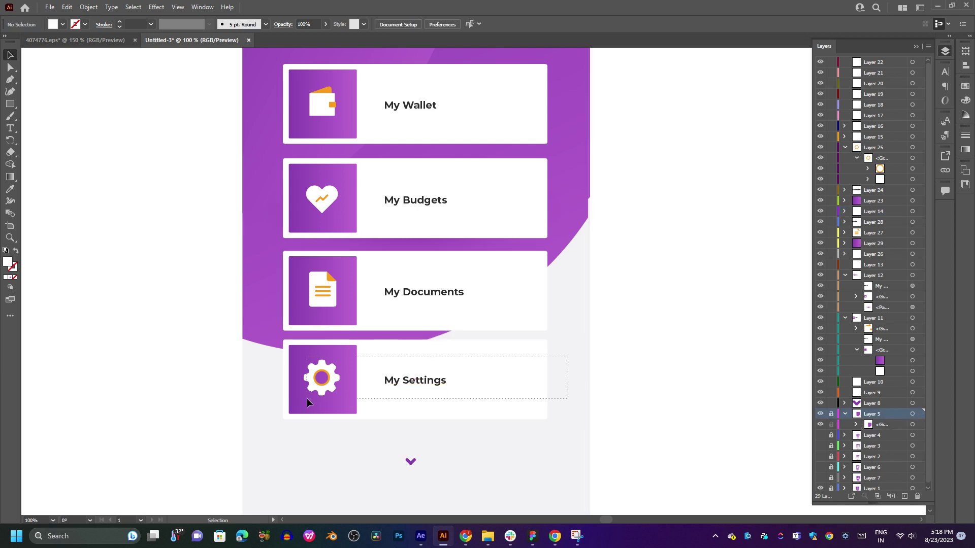
- Group the My Settings card, move its text out of the group, then ungroup the card
click(414, 406)
scroll(436, 377, up, 2)
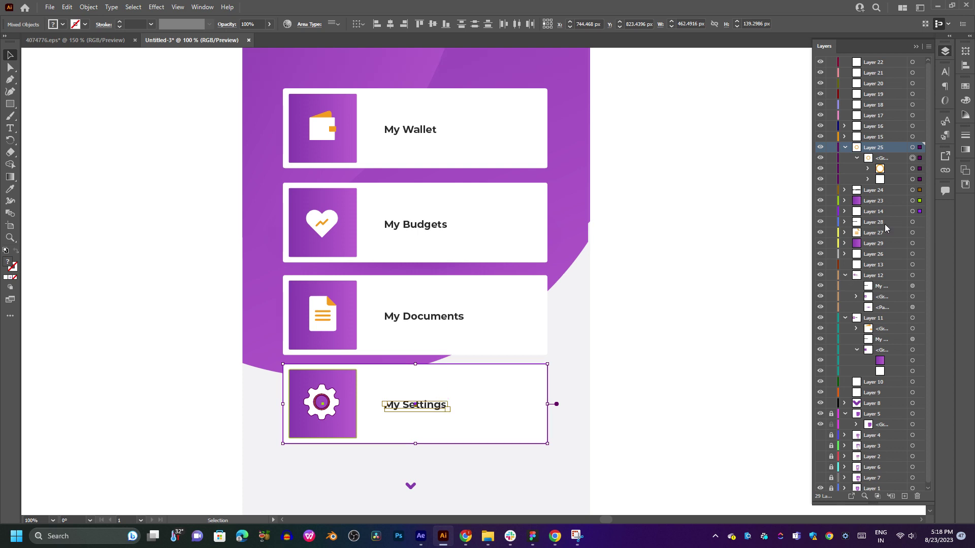
key(ctrl+g)
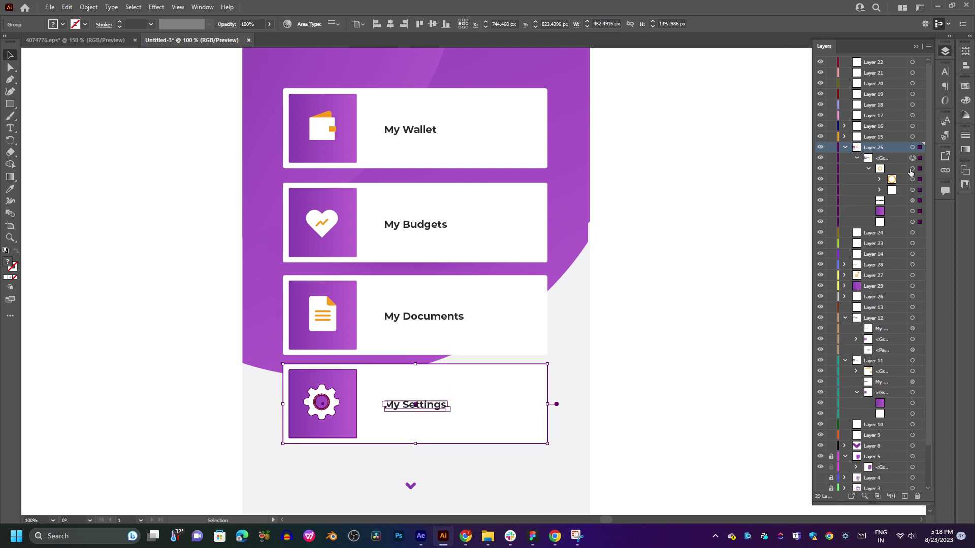
click(913, 168)
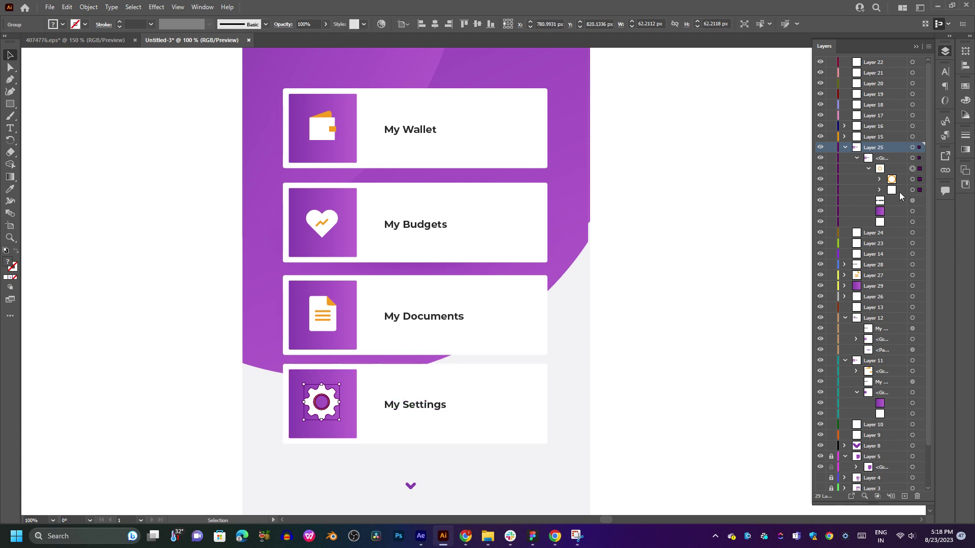
click(912, 200)
click(884, 203)
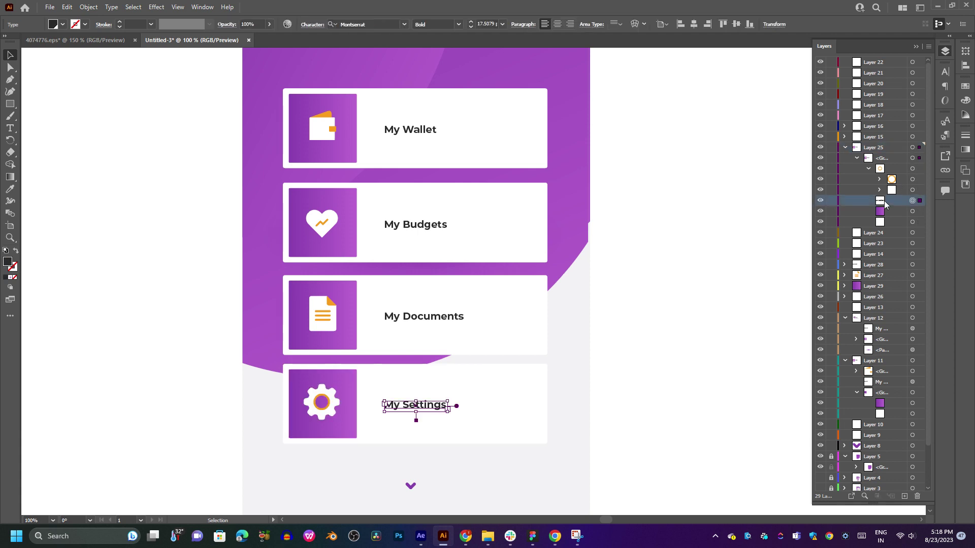
mouse_move(884, 203)
mouse_down()
mouse_move(886, 240)
mouse_move(881, 150)
mouse_up()
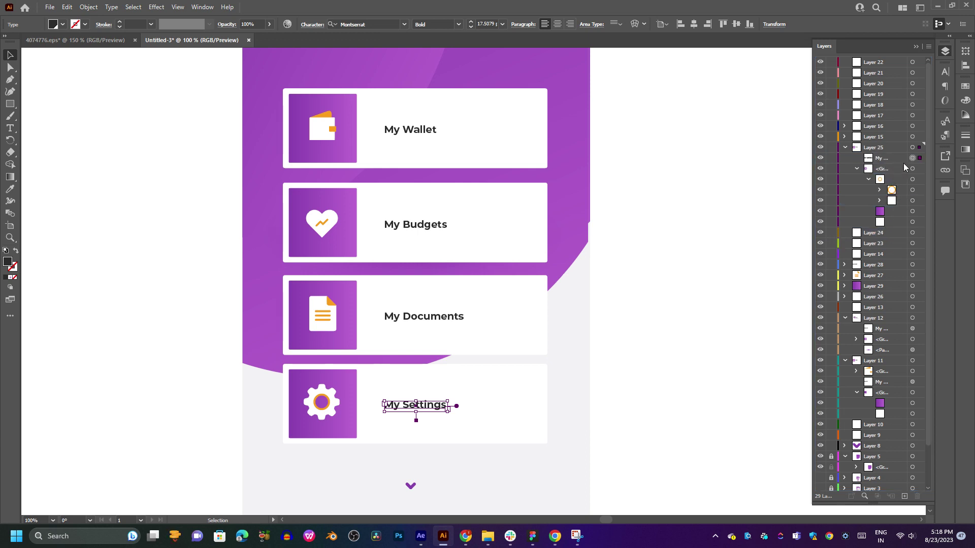
click(912, 170)
right_click(407, 395)
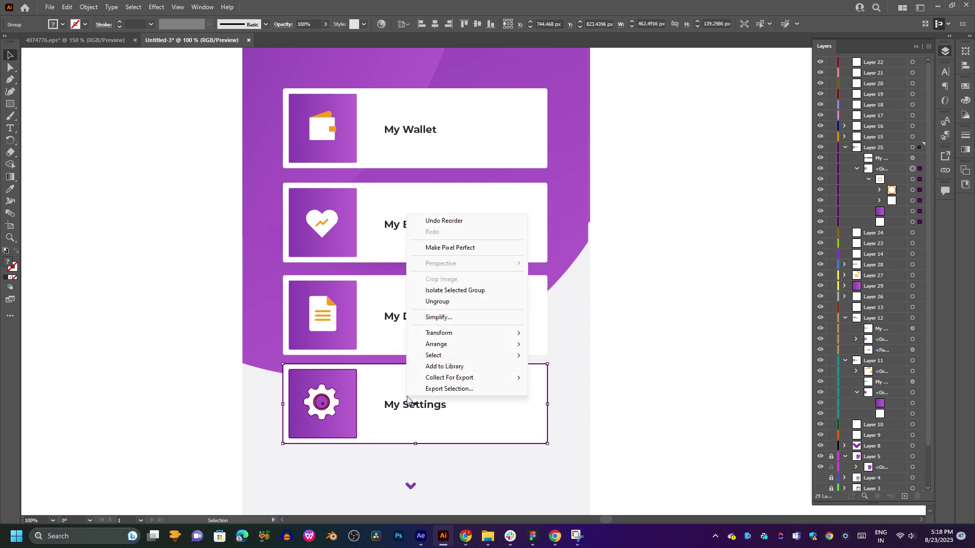
click(460, 302)
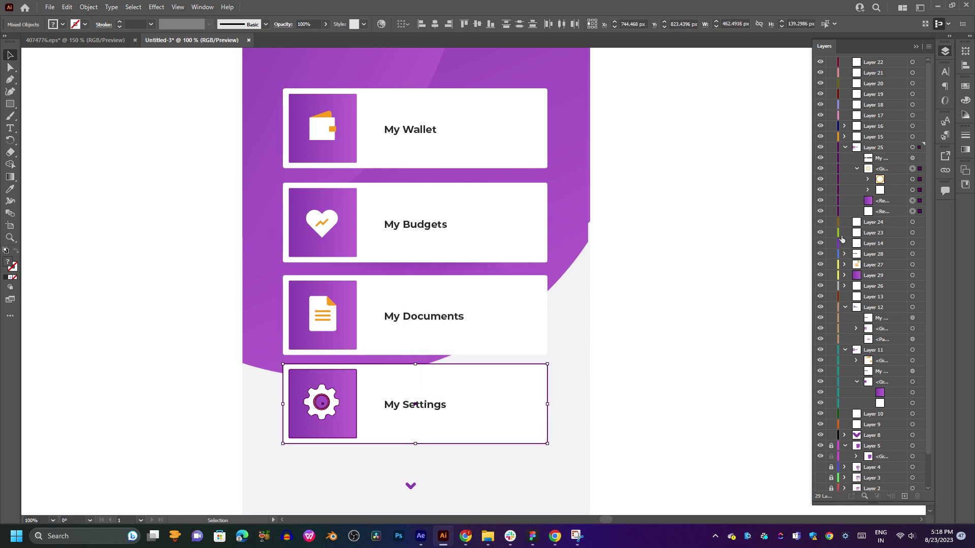
- Create a new layer and move the gear icon group into Layer 30
click(914, 190)
click(913, 179)
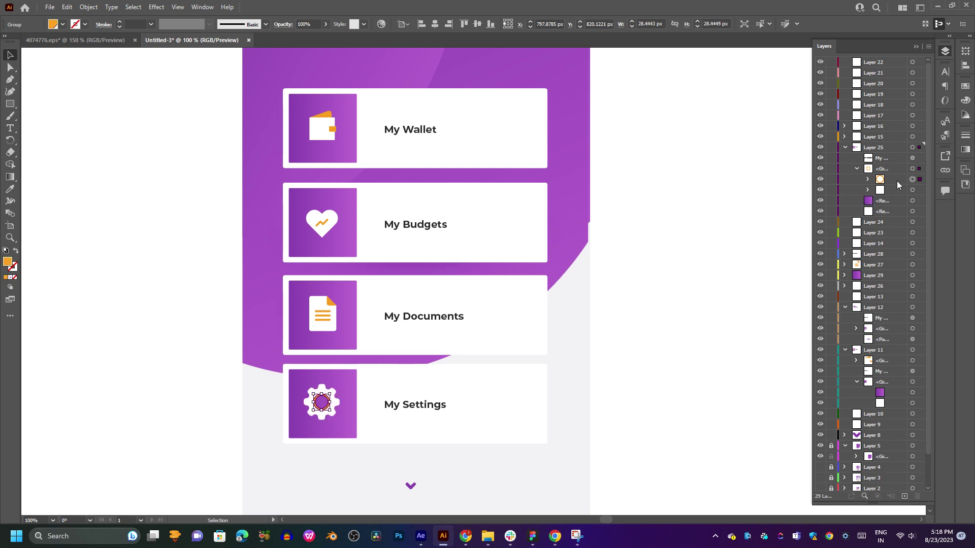
click(895, 200)
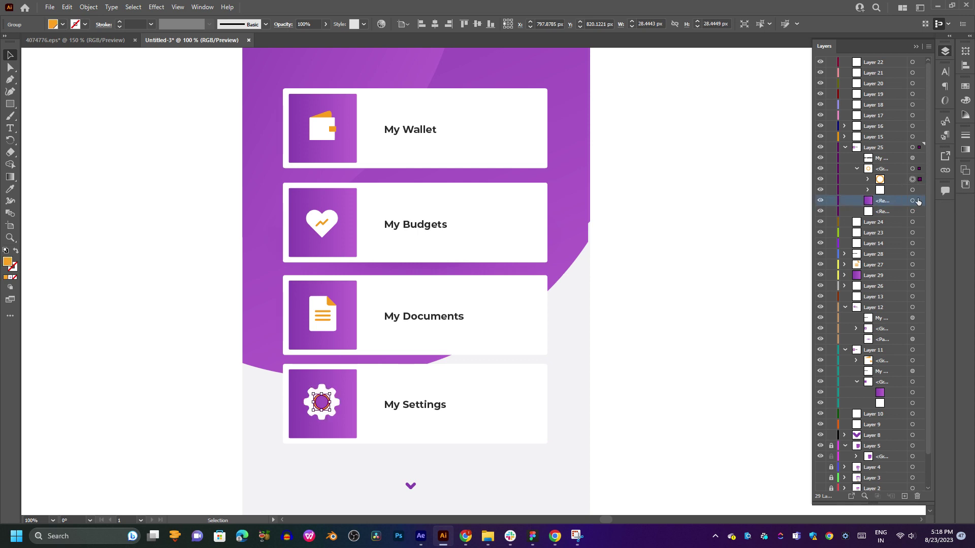
click(913, 200)
click(905, 177)
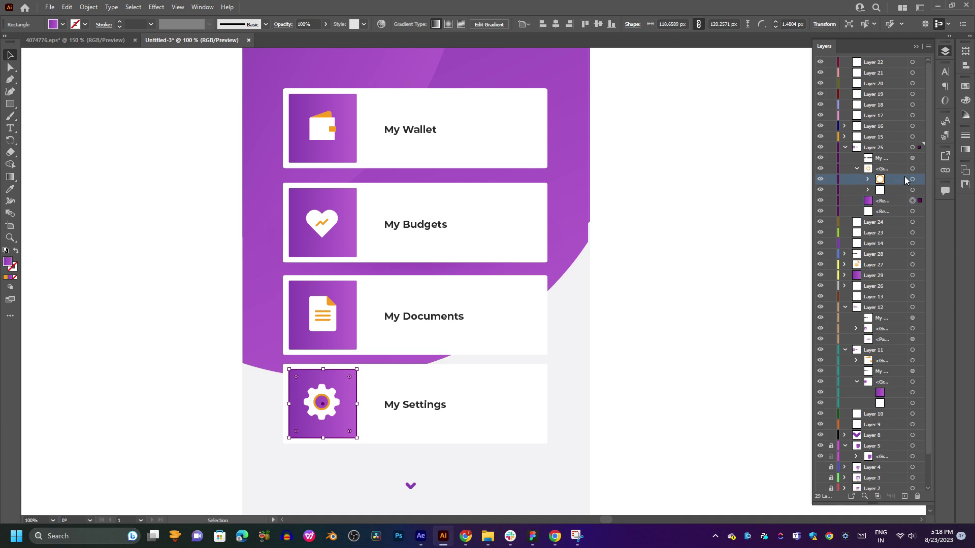
click(905, 496)
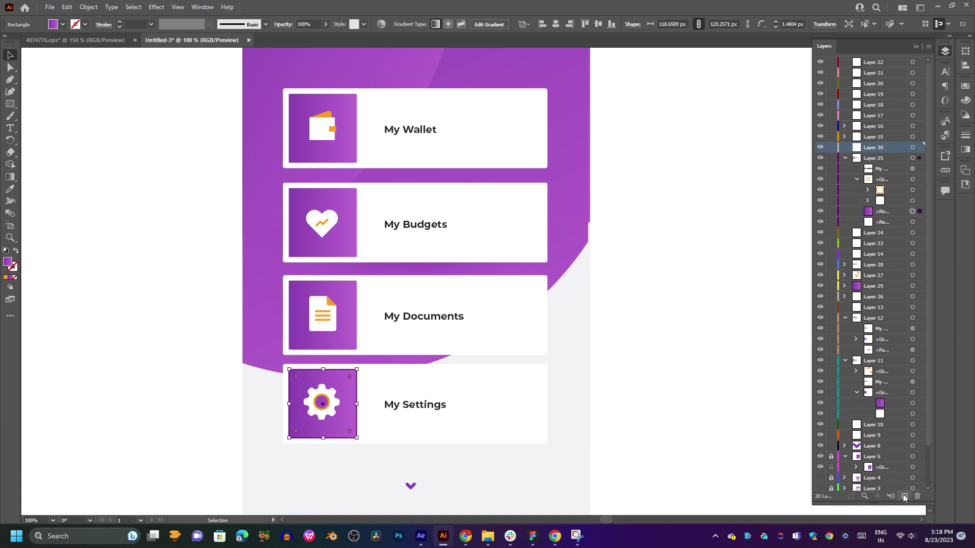
click(912, 190)
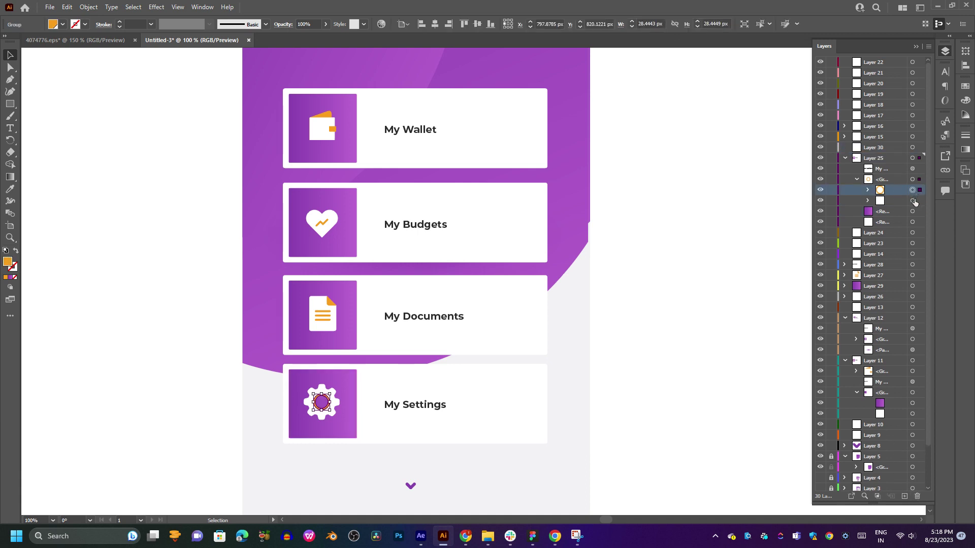
shift+click(913, 201)
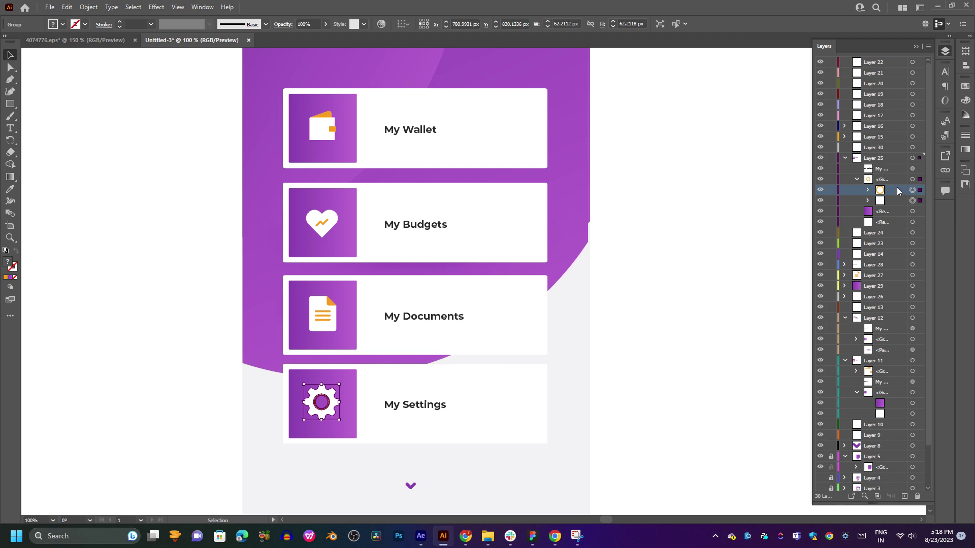
drag(900, 178, 854, 150)
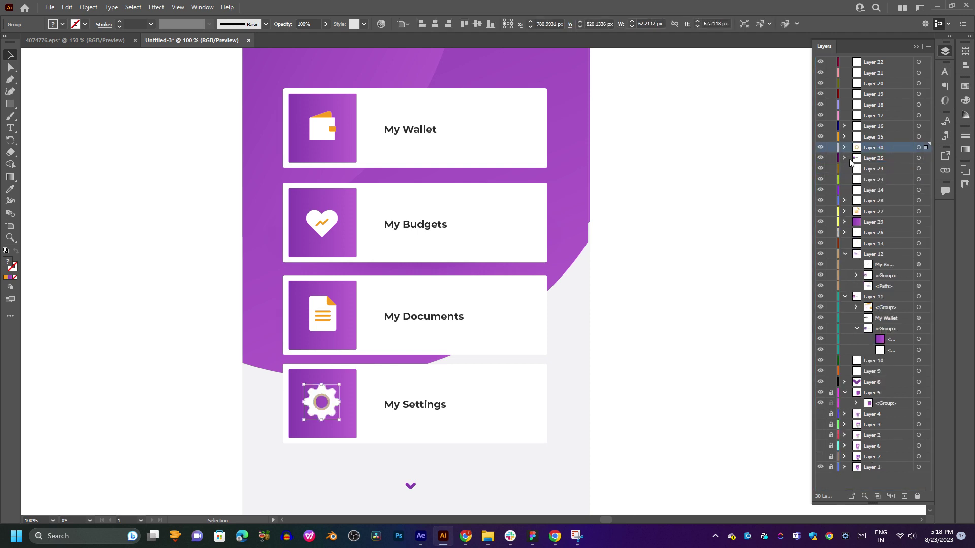
- Place Layer 24 just below Layer 30 and verify the gear group sits in Layer 30
click(874, 169)
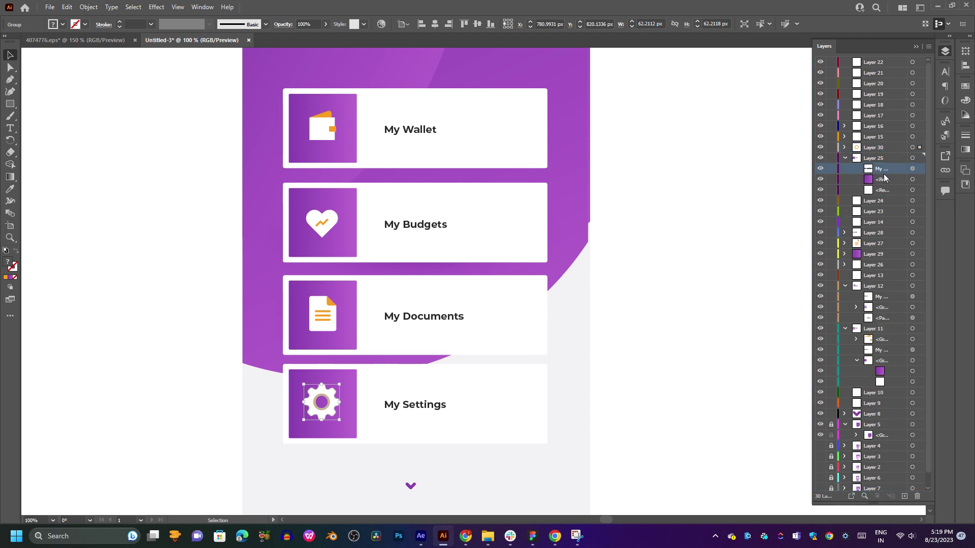
drag(873, 203, 870, 153)
drag(870, 155, 874, 158)
click(846, 169)
click(820, 147)
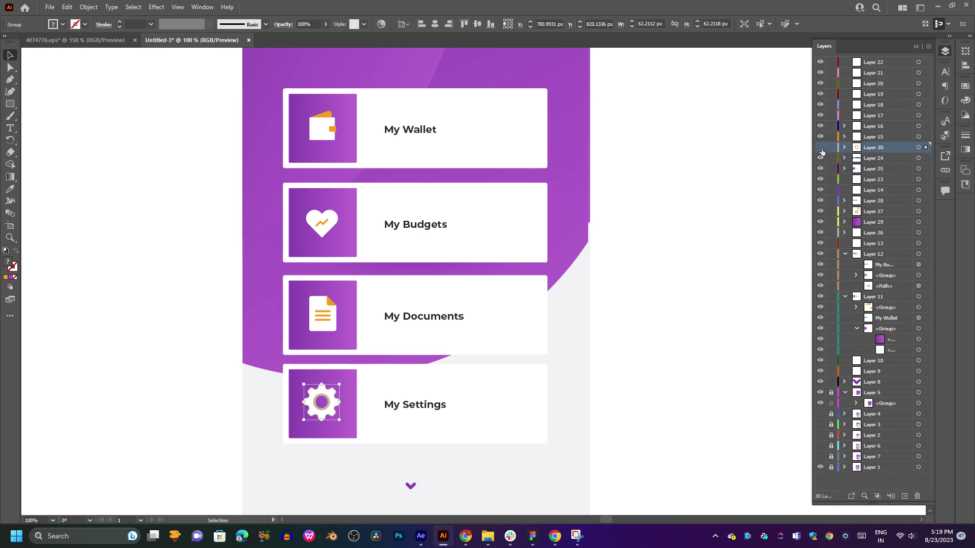
click(820, 148)
click(844, 147)
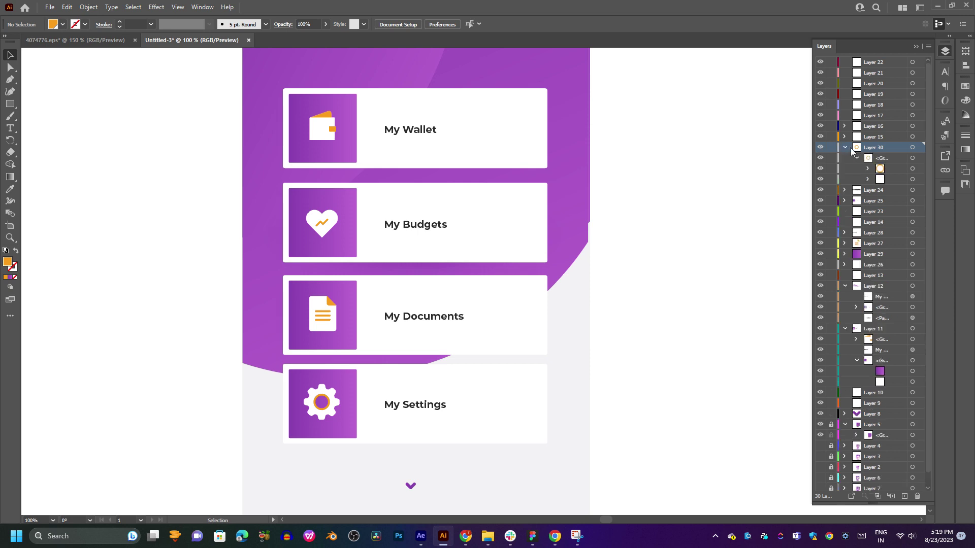
click(885, 158)
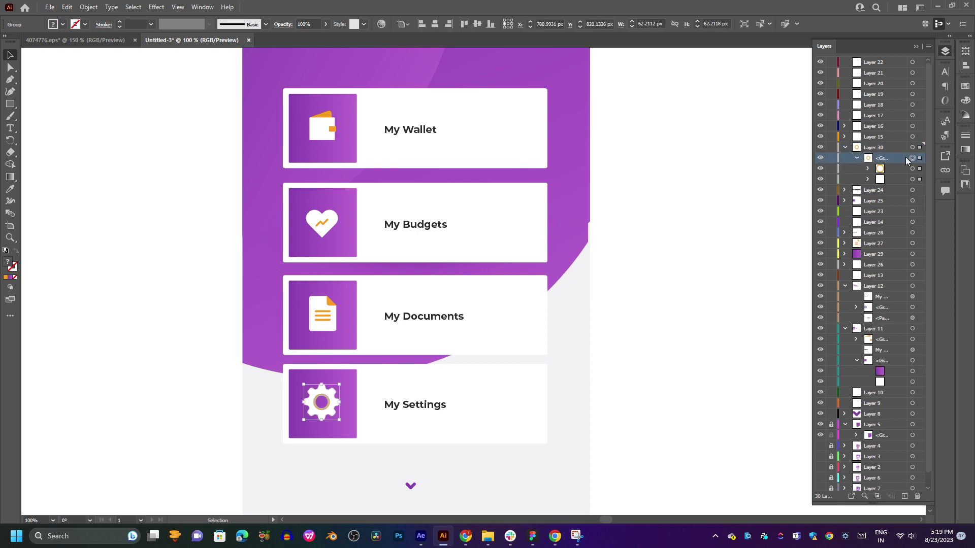
- Select the My Budgets card and delete its stray ellipse path from Layer 12
click(398, 414)
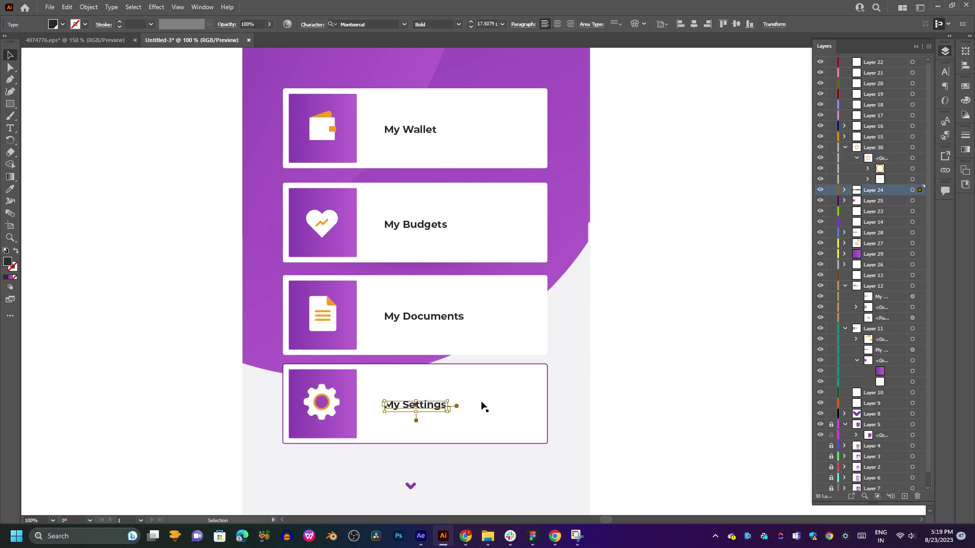
click(483, 405)
click(416, 319)
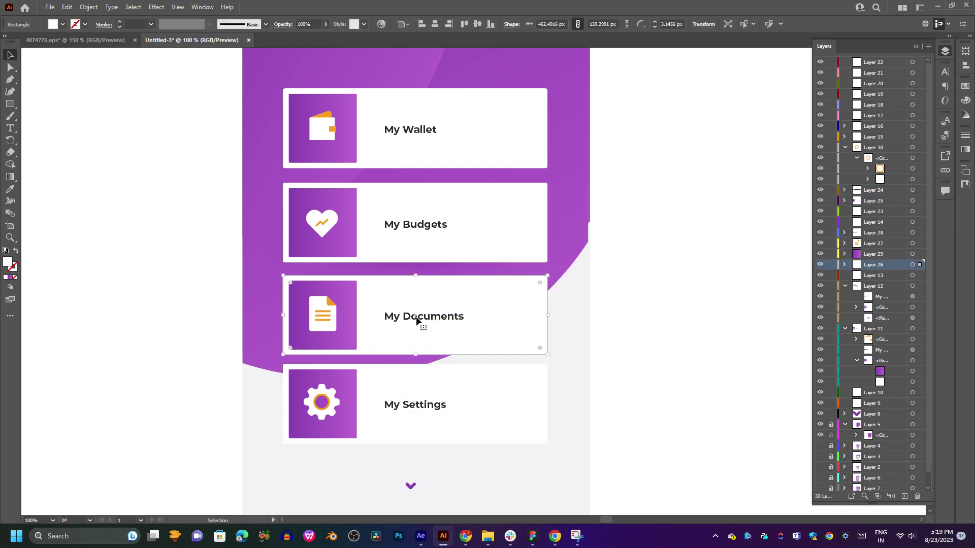
drag(265, 342, 453, 320)
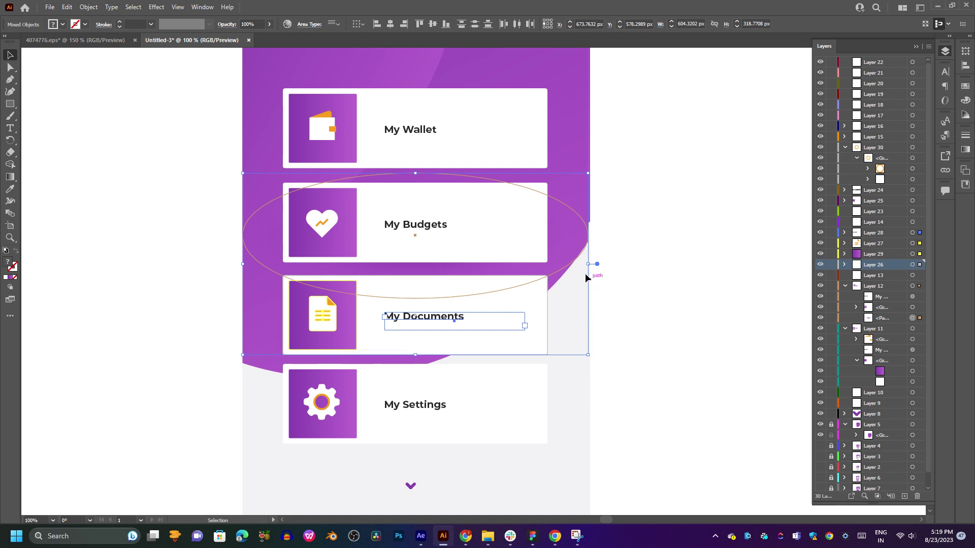
click(516, 250)
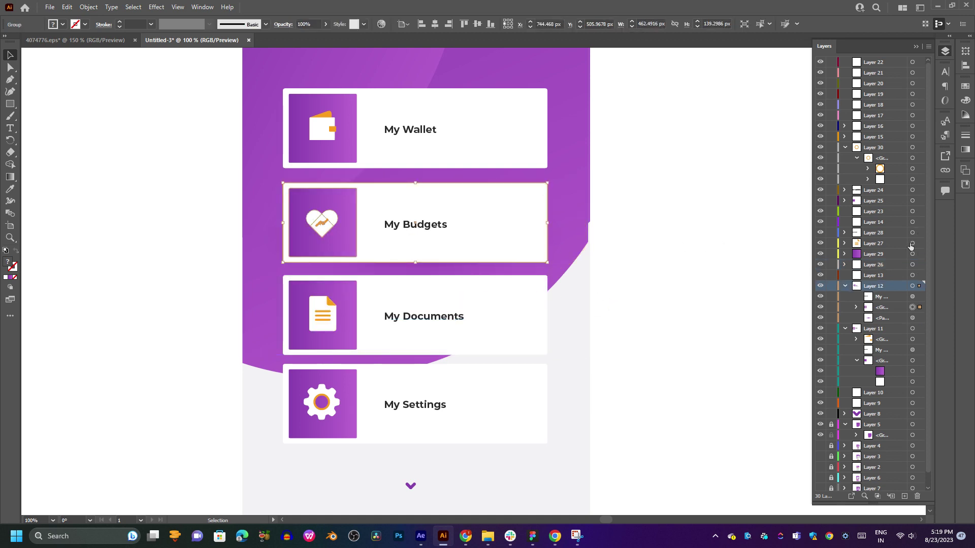
click(913, 318)
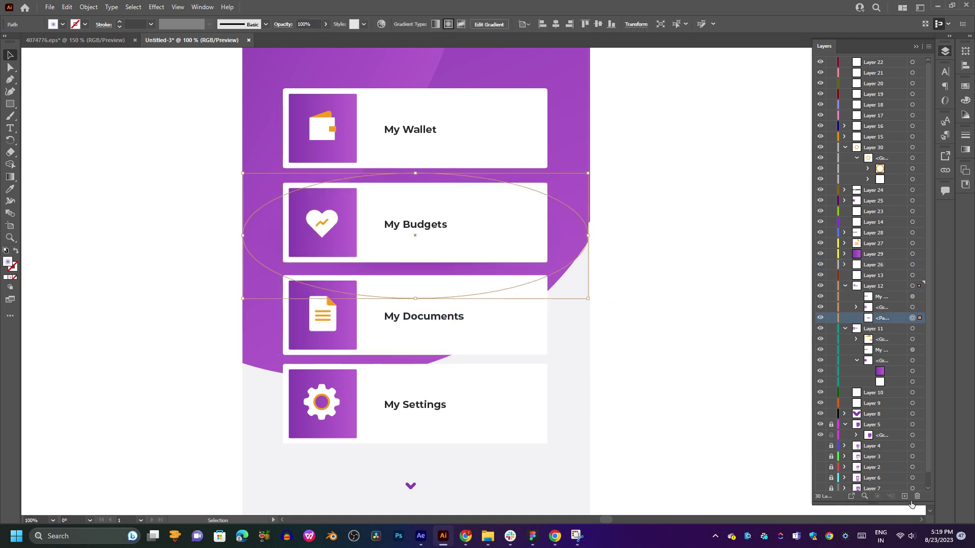
click(917, 496)
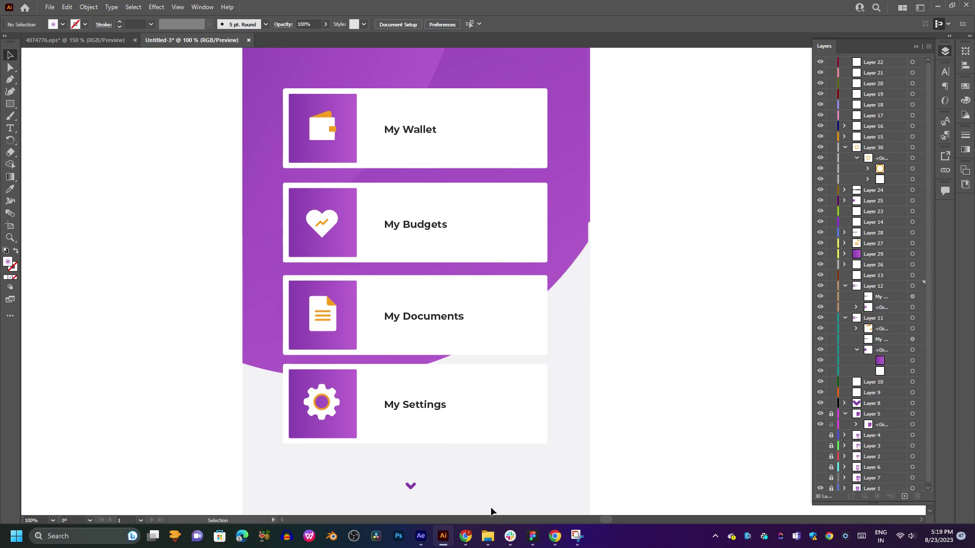
- Switch to the web browser and flip through its YouTube and new tabs
click(553, 537)
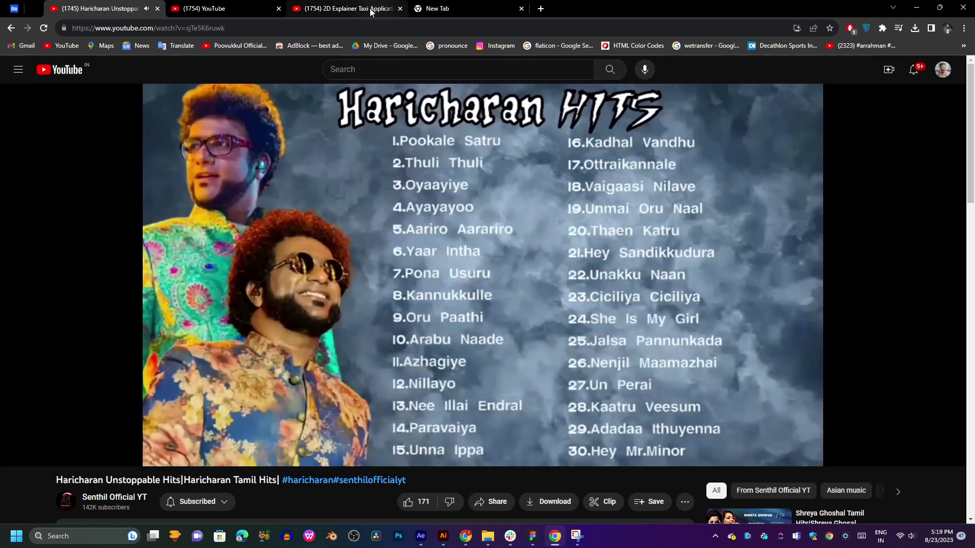
click(369, 8)
click(220, 13)
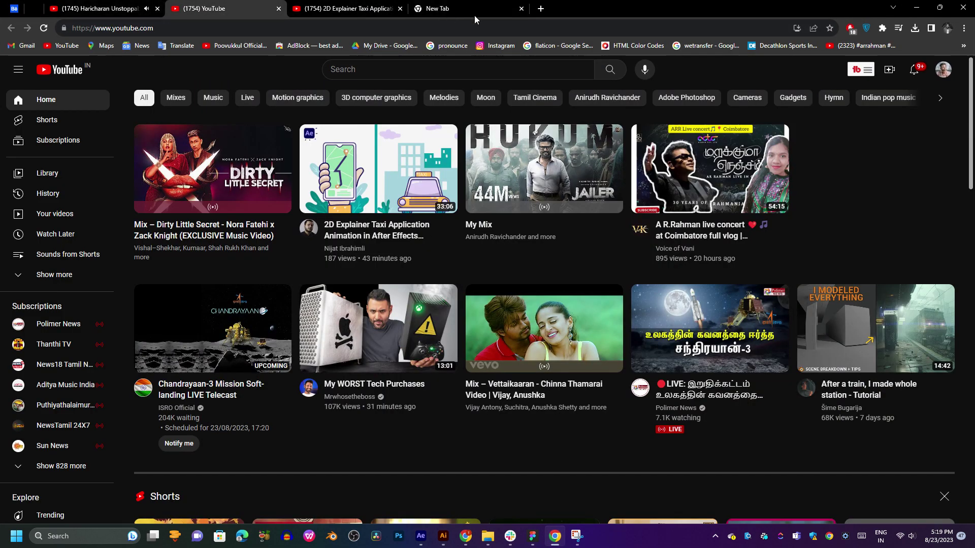
click(426, 9)
- Frame the My Documents card and expand Layer 28 and its group in the Layers panel
click(916, 7)
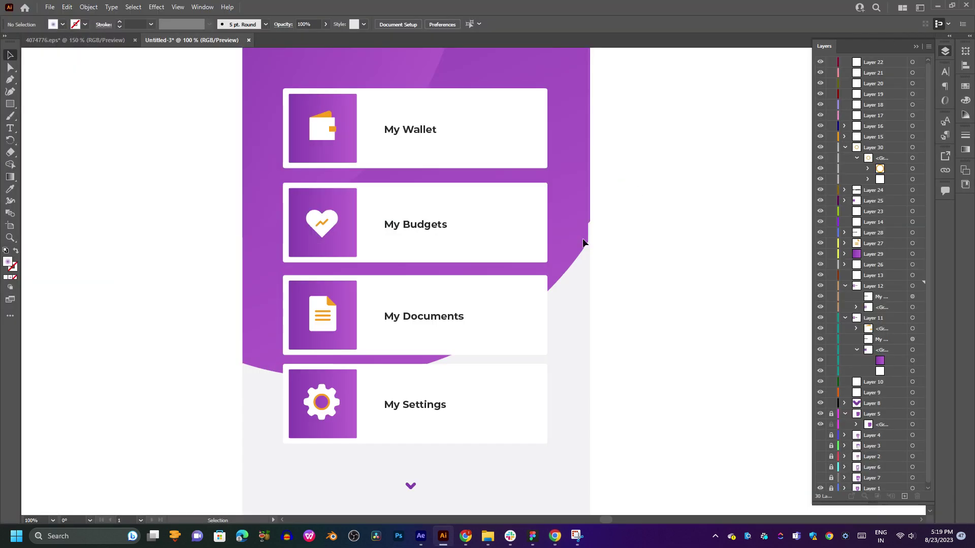
click(442, 321)
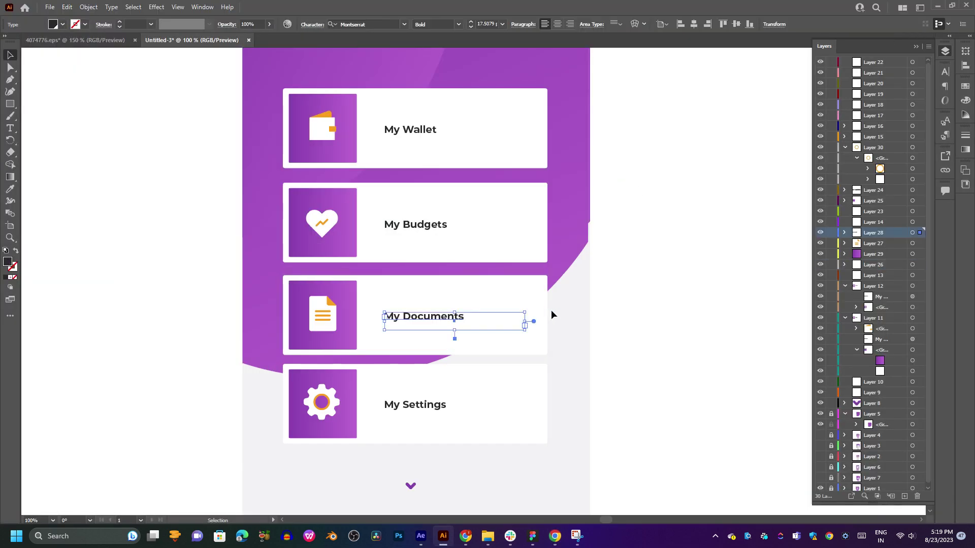
drag(519, 319, 355, 340)
key(ctrl+z)
mouse_move(563, 297)
mouse_down()
mouse_move(502, 323)
mouse_move(303, 336)
mouse_up()
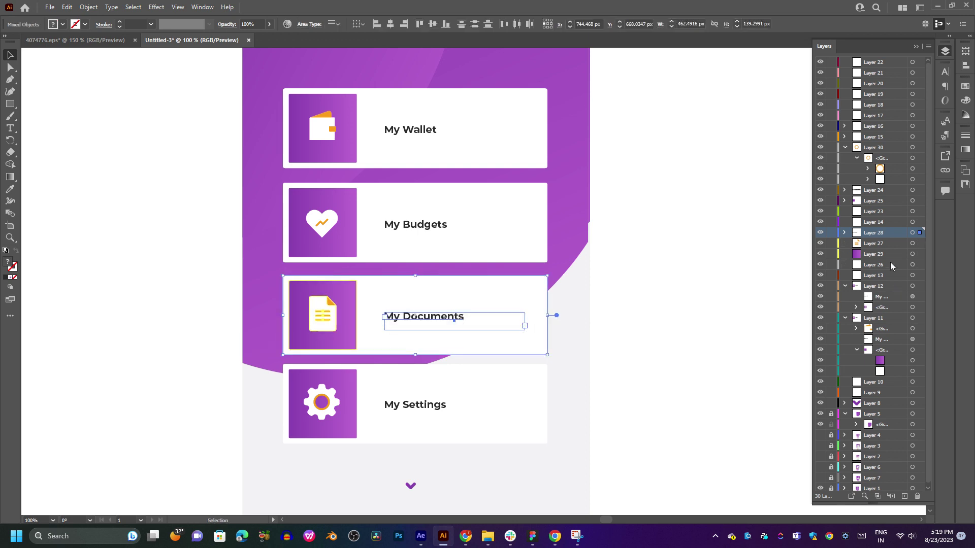
scroll(507, 327, up, 3)
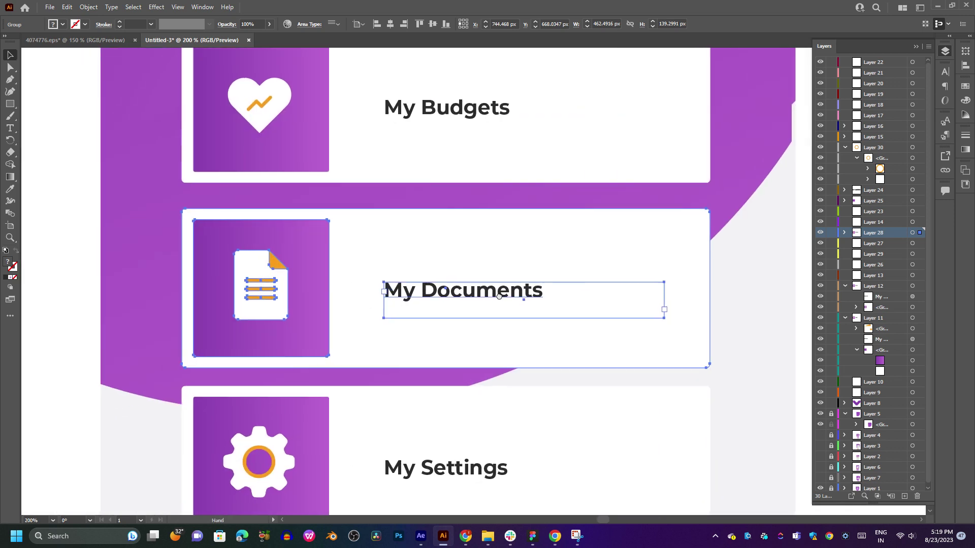
drag(500, 296, 489, 302)
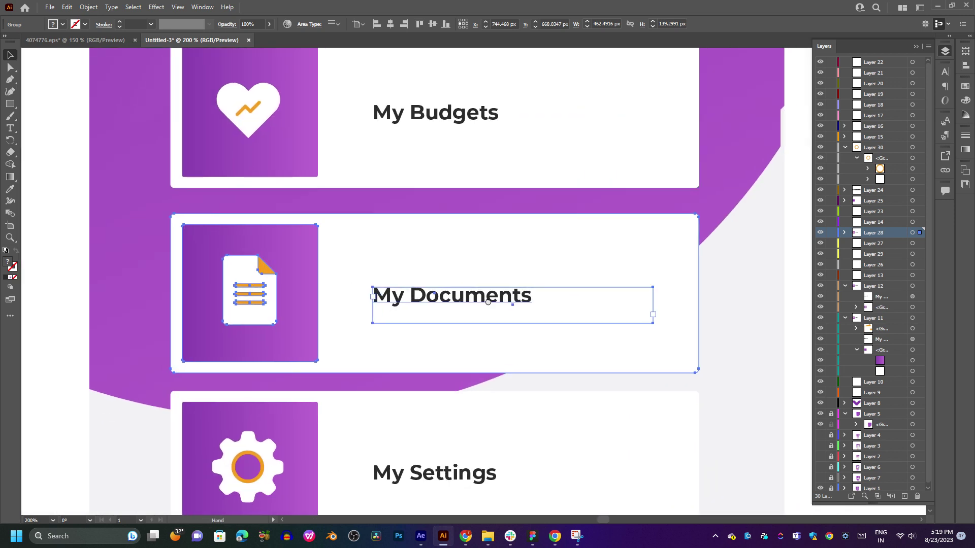
click(845, 233)
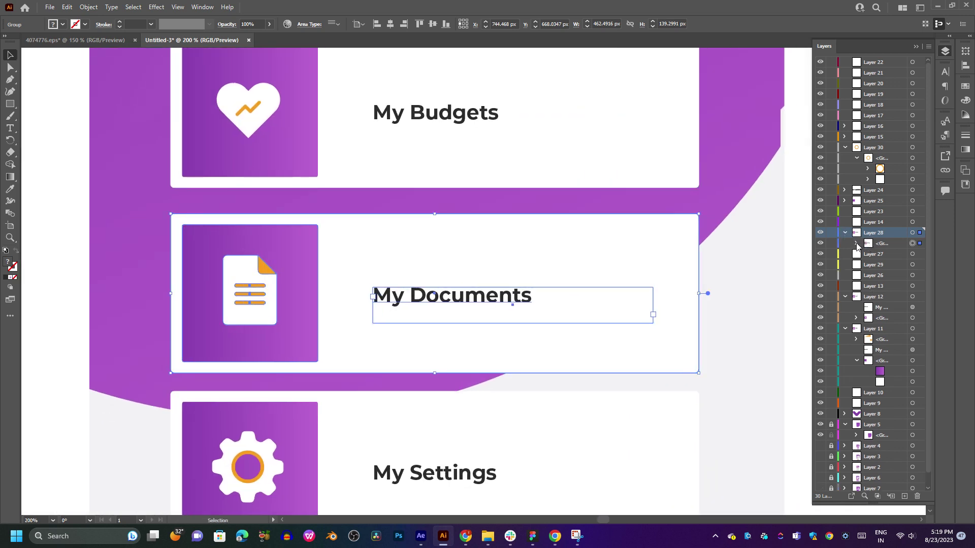
click(857, 244)
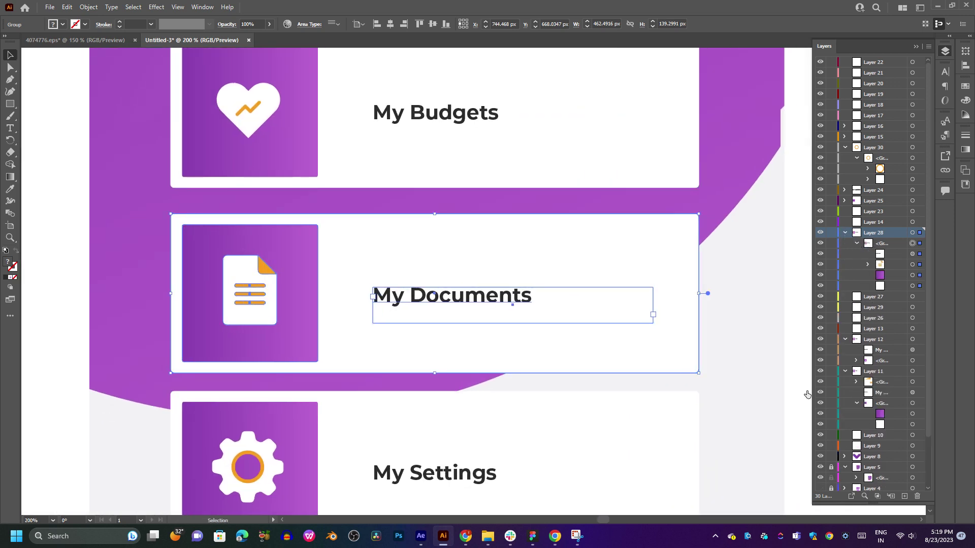
- Raise the YouTube video's volume slightly in the browser, then return to Illustrator
click(554, 536)
key(ctrl+Tab)
key(ctrl+Tab)
key(ctrl+Tab)
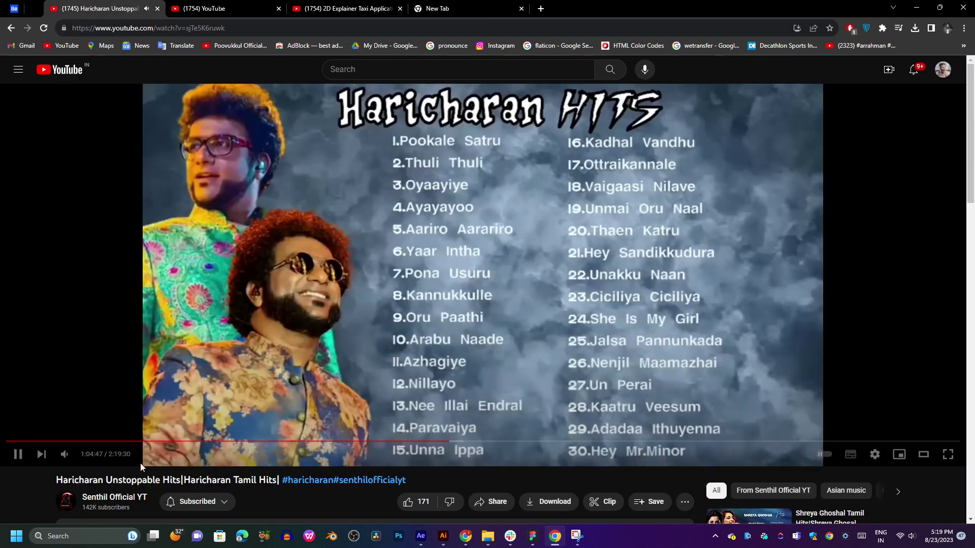
drag(86, 456, 87, 458)
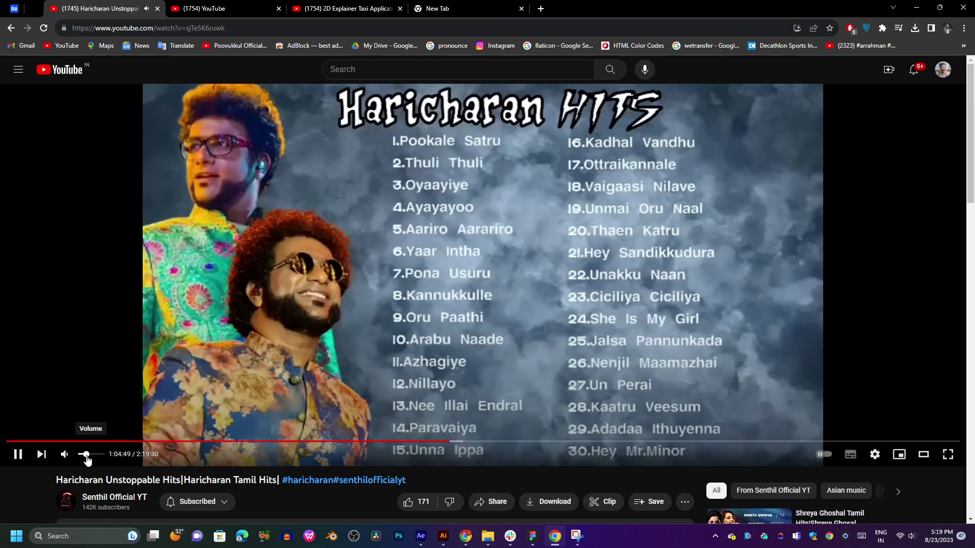
click(917, 10)
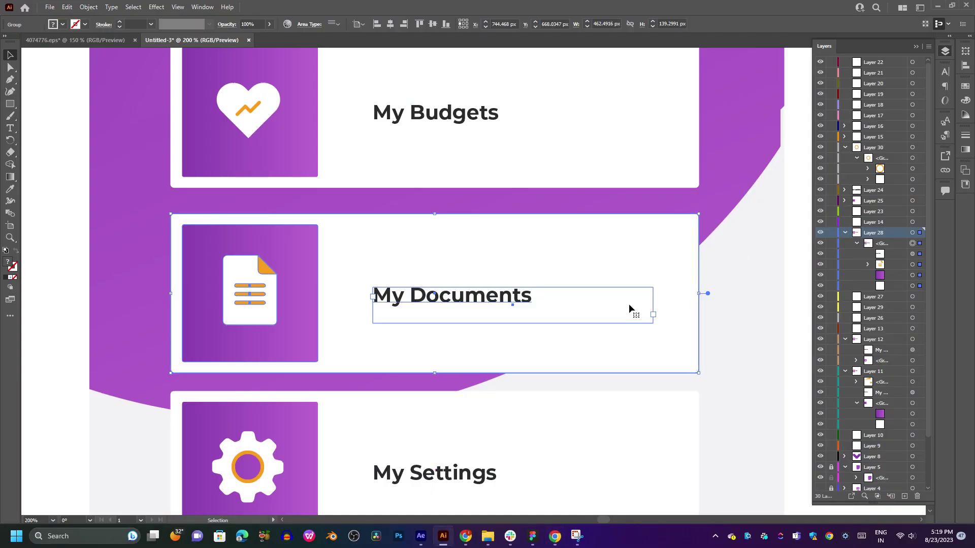
- Move the My Documents text into Layer 23 and the document icon group into Layer 14
click(912, 253)
click(887, 222)
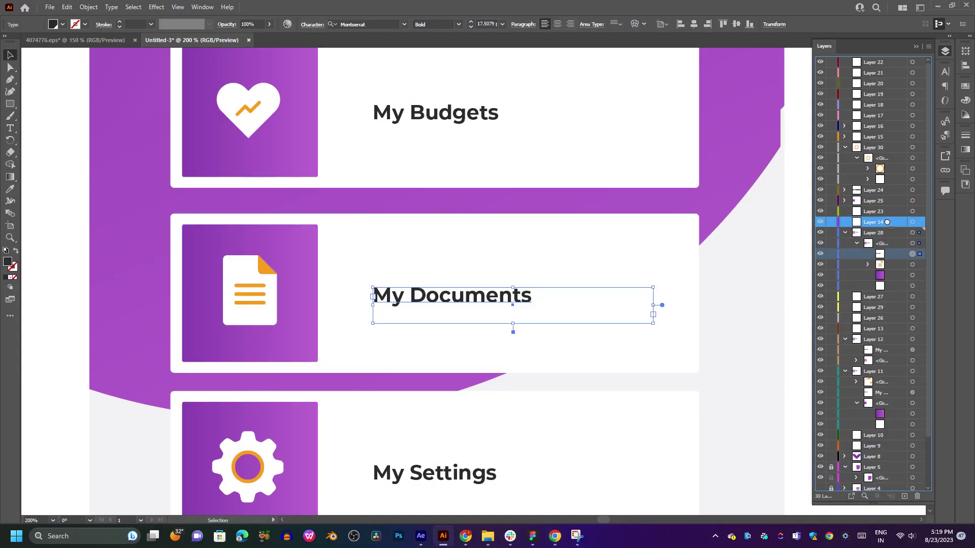
drag(887, 222, 888, 209)
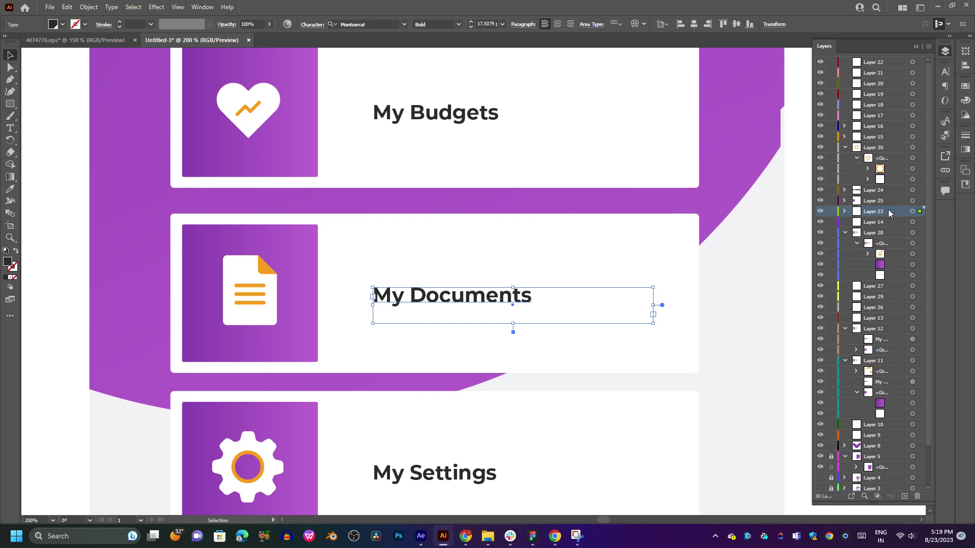
click(912, 254)
drag(920, 254, 920, 222)
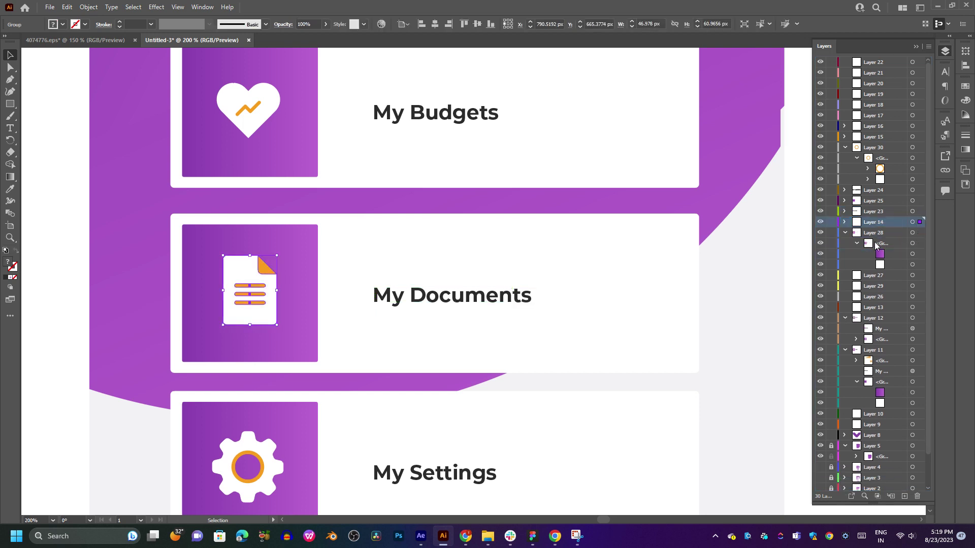
- Ungroup the remaining My Documents card into two separate rectangles
click(912, 244)
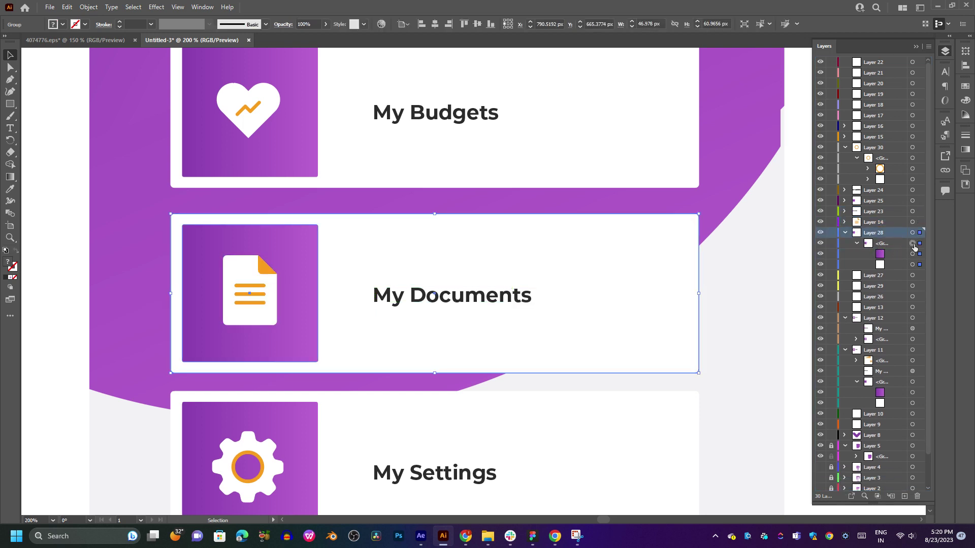
right_click(479, 297)
click(510, 384)
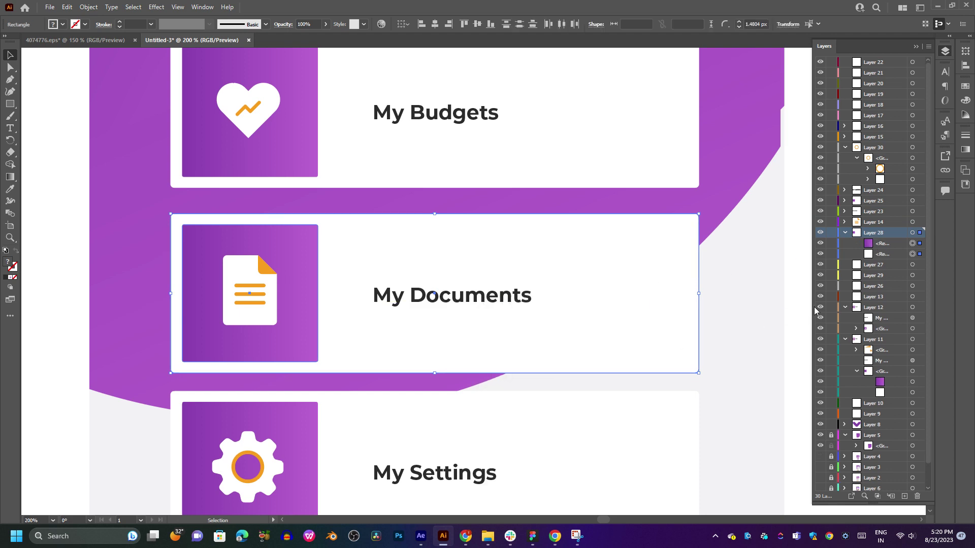
click(791, 303)
- Select the My Budgets card and move its title text into Layer 13
scroll(589, 284, up, 3)
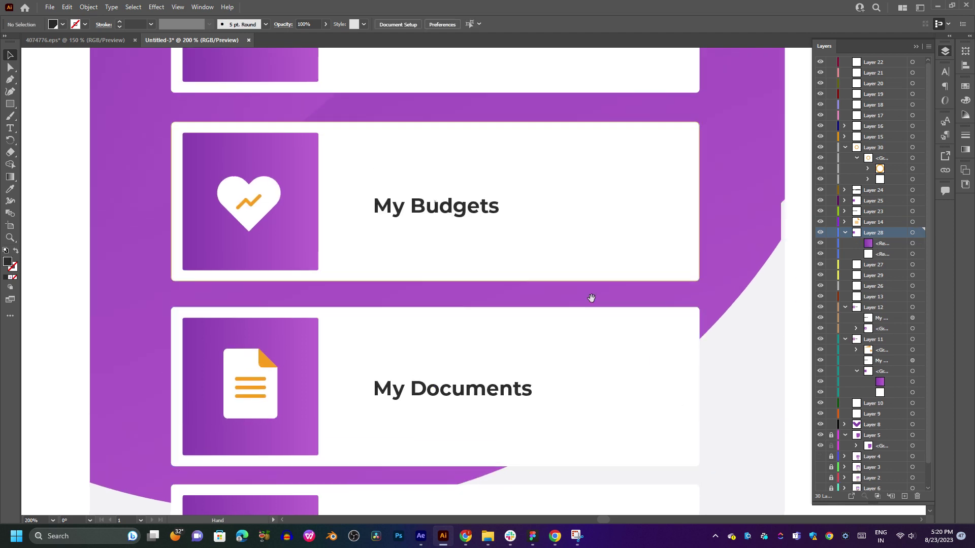
scroll(558, 284, up, 3)
click(538, 278)
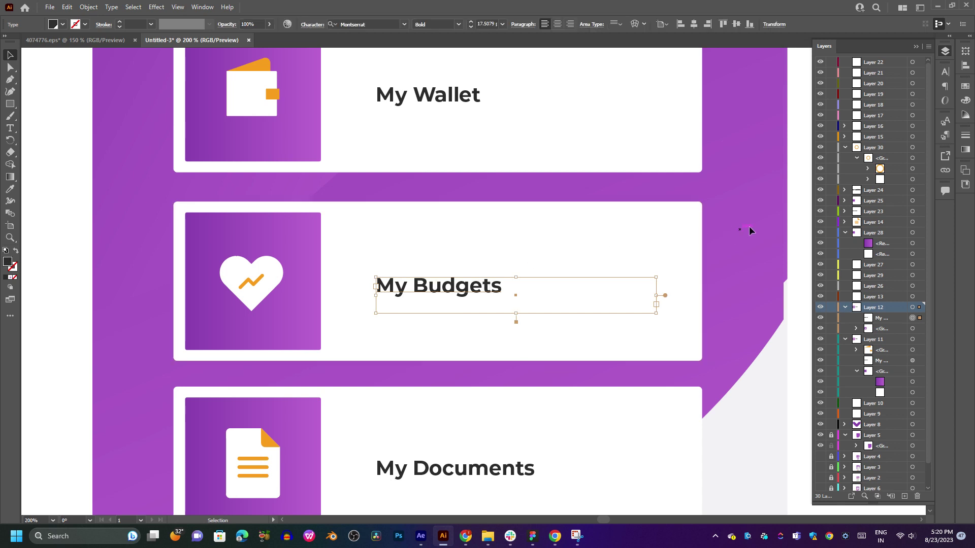
mouse_move(752, 226)
mouse_down()
mouse_move(642, 283)
mouse_move(157, 341)
mouse_up()
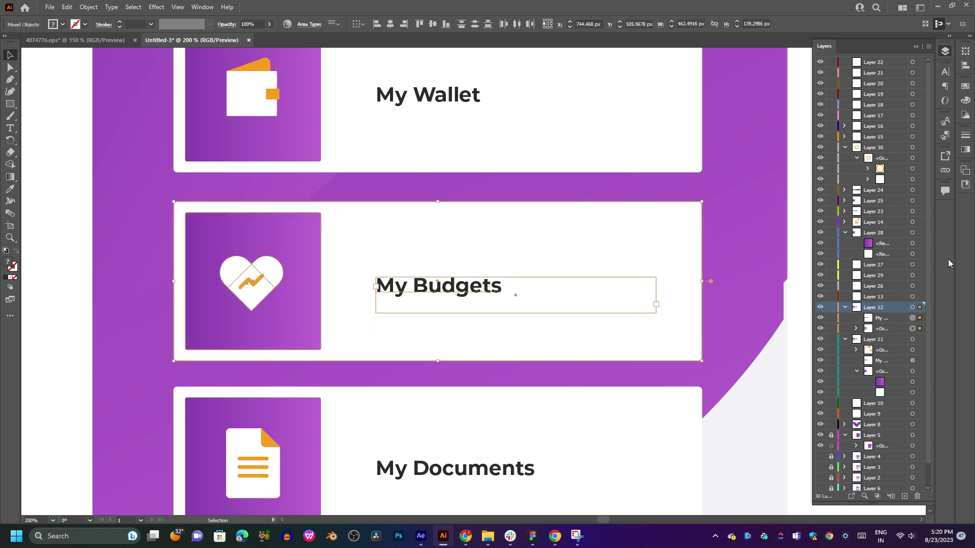
drag(886, 319, 888, 302)
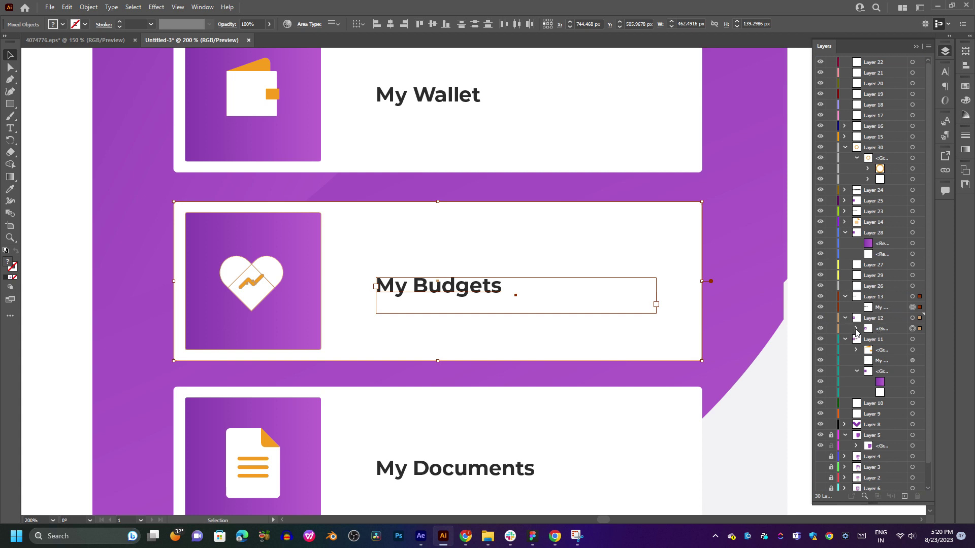
- Move the My Budgets text into Layer 26 and the heart icon group into Layer 13, collapsing Layers 12 and 13
click(857, 329)
click(913, 339)
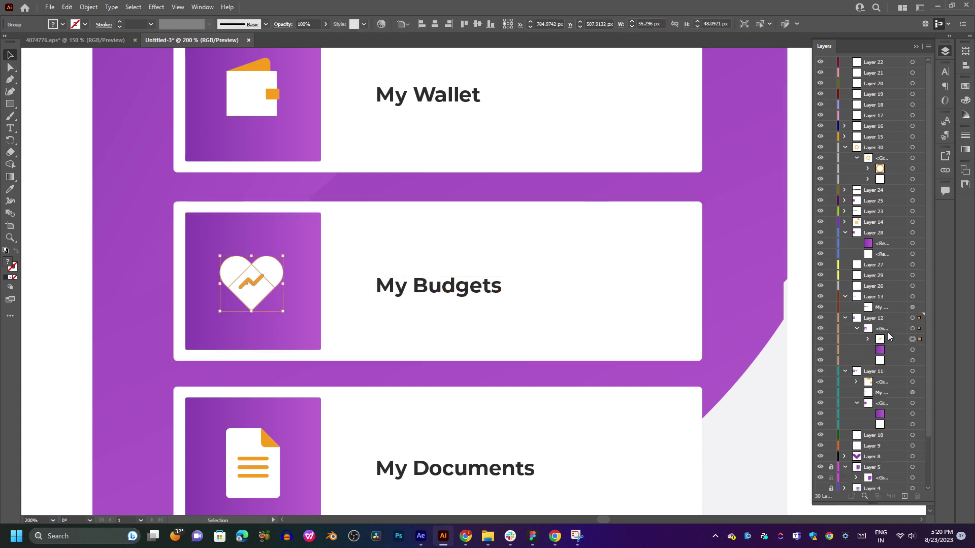
click(888, 338)
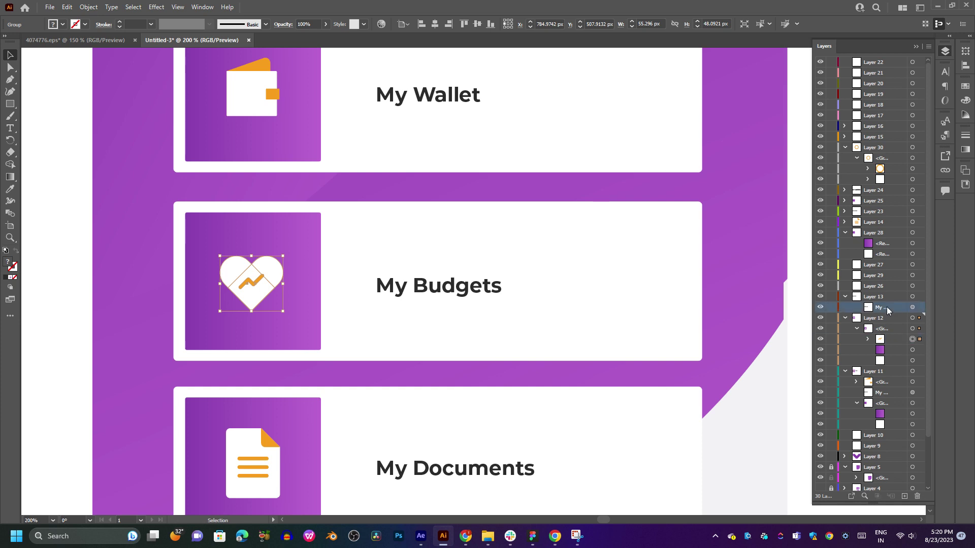
drag(886, 307, 885, 286)
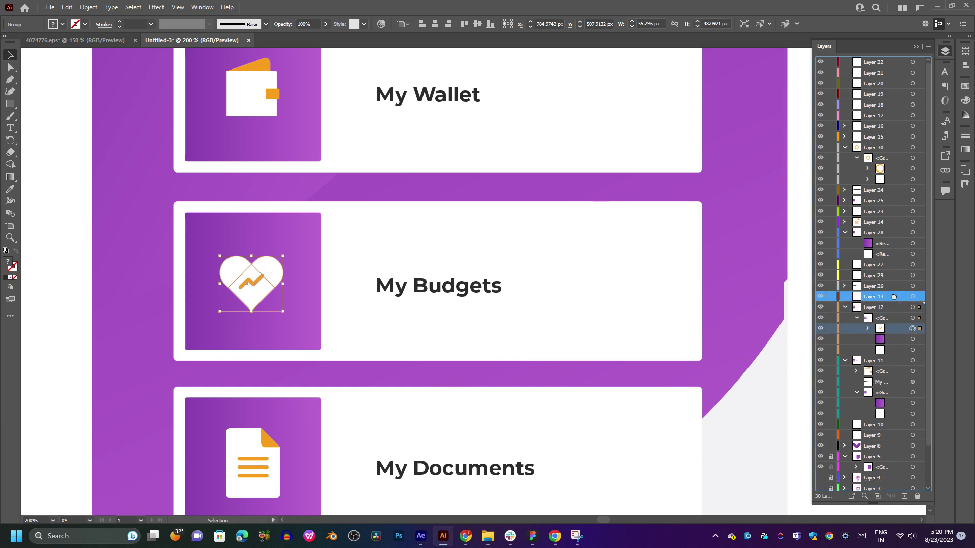
drag(900, 329, 873, 297)
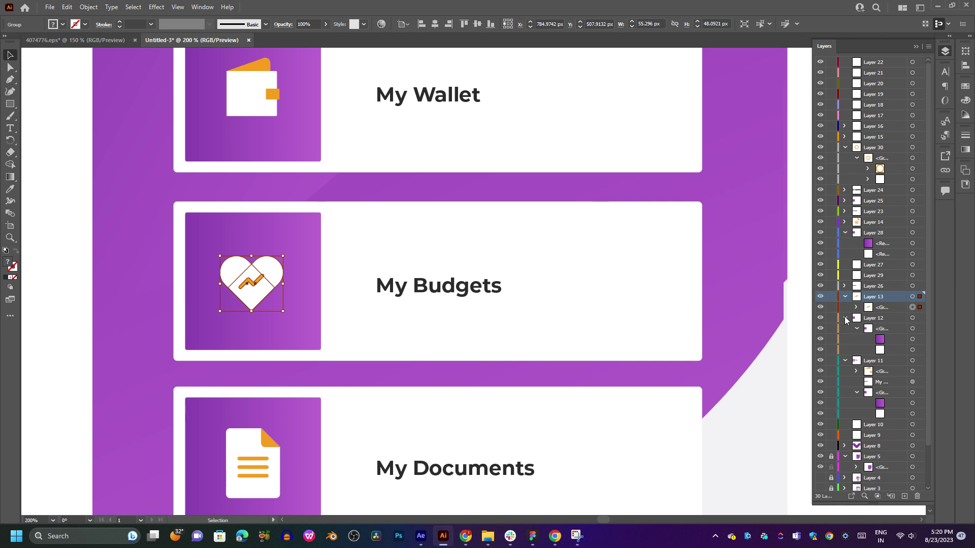
click(844, 318)
click(845, 297)
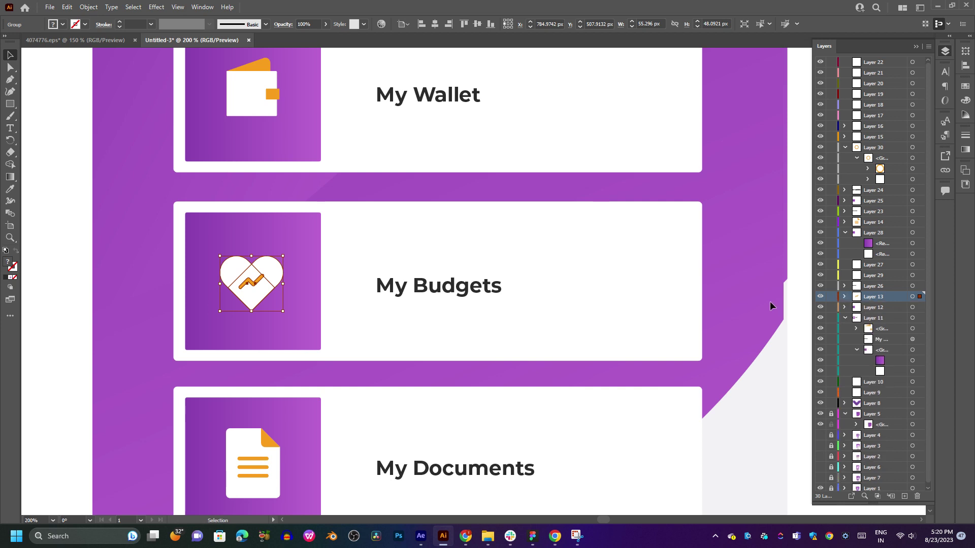
click(584, 252)
scroll(559, 361, up, 3)
click(451, 222)
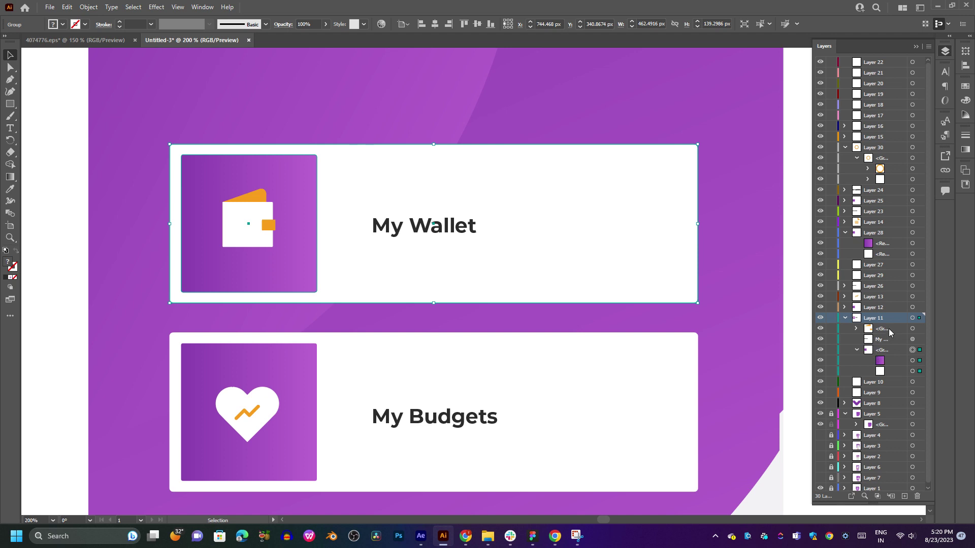
- Create two new layers and move the wallet icon and My Wallet text onto them
click(904, 496)
click(904, 496)
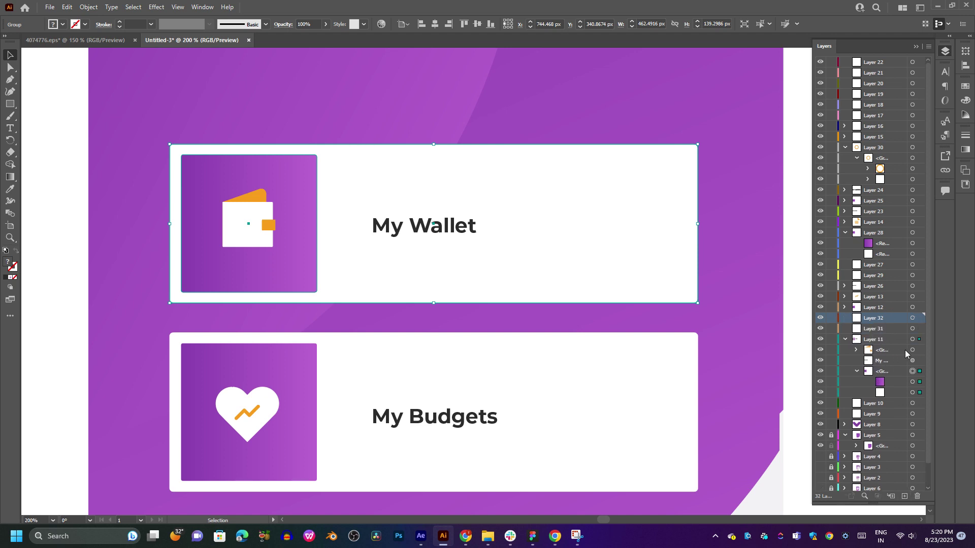
click(912, 350)
drag(884, 350, 884, 318)
click(913, 349)
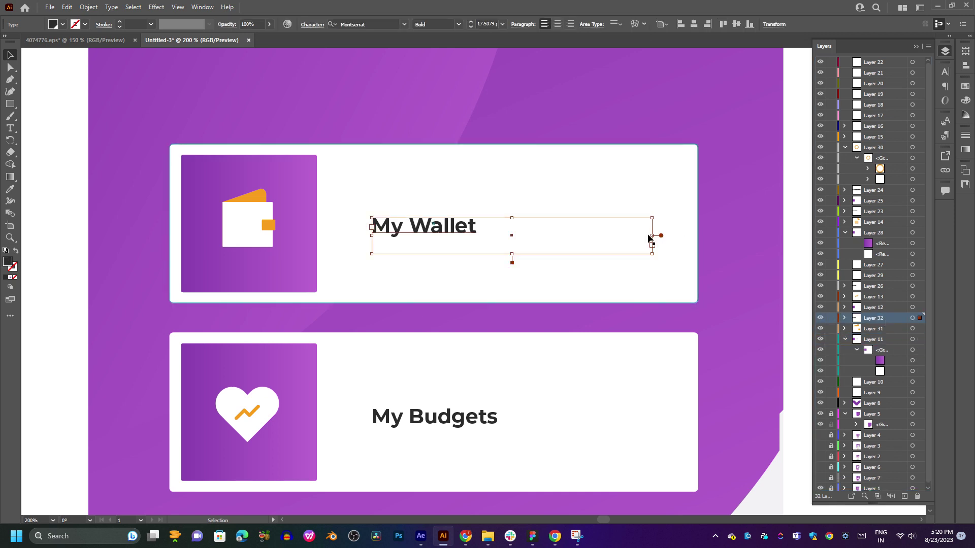
- Shrink the My Wallet and My Budgets text boxes to fit their words
drag(652, 236, 481, 235)
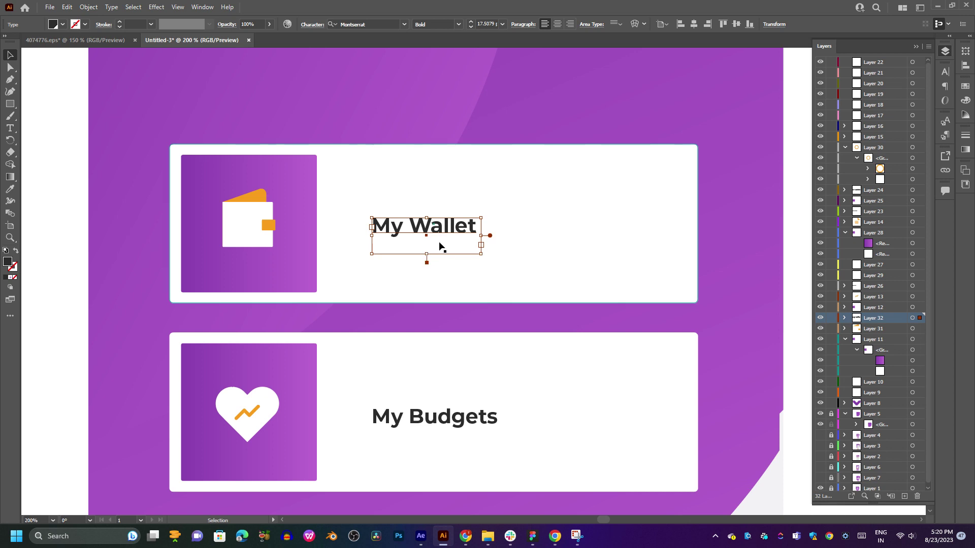
drag(427, 254, 427, 242)
scroll(468, 335, down, 1)
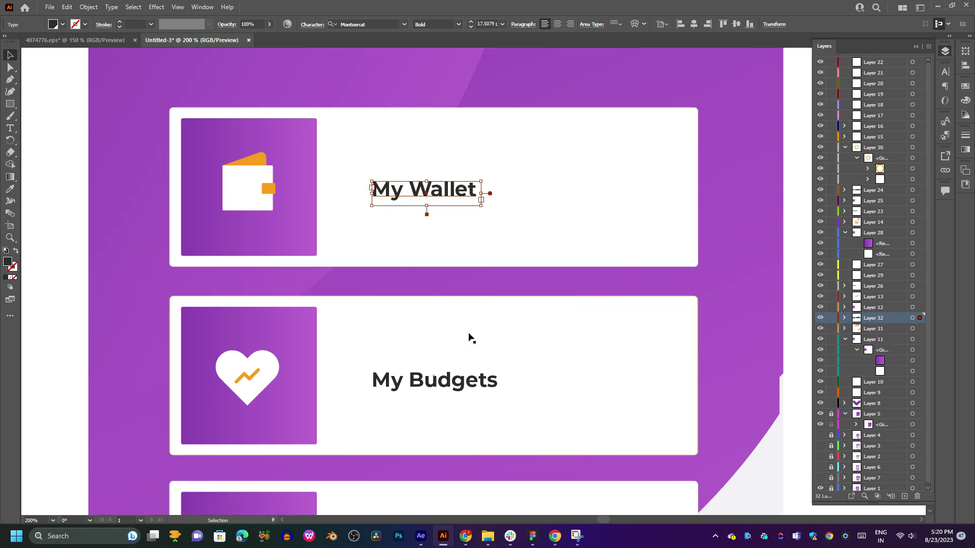
click(457, 380)
scroll(462, 374, down, 2)
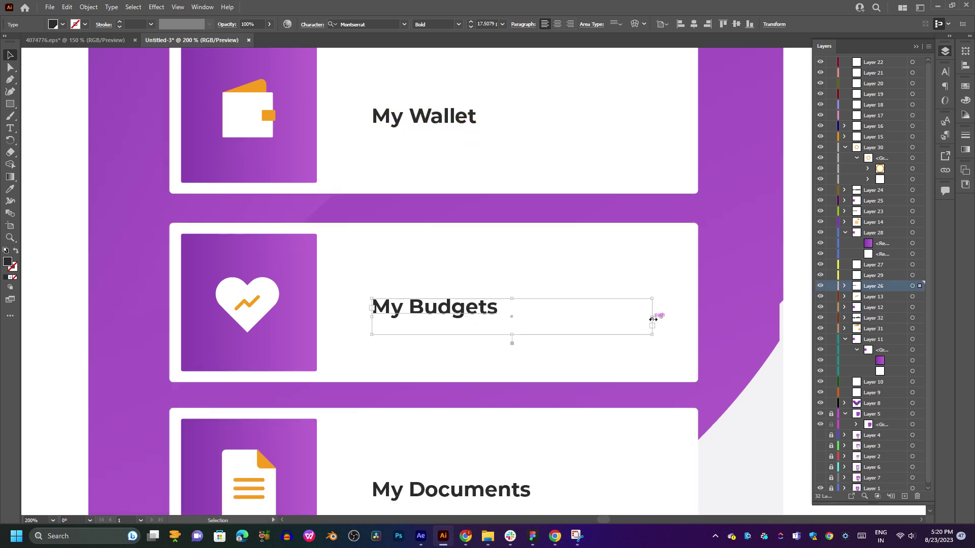
drag(650, 319, 503, 319)
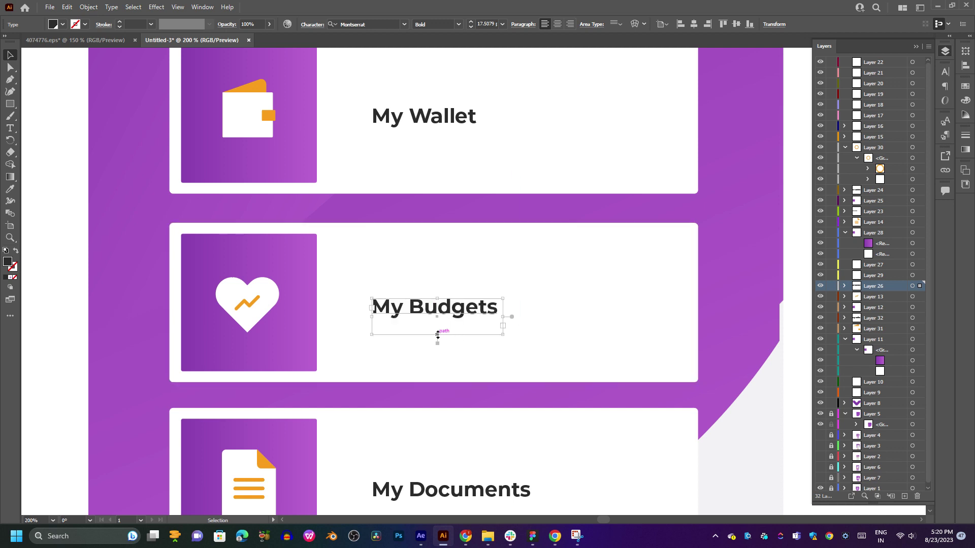
drag(437, 335, 436, 320)
- Shrink the My Documents text box to its words and select the My Settings label
scroll(436, 315, down, 2)
click(526, 408)
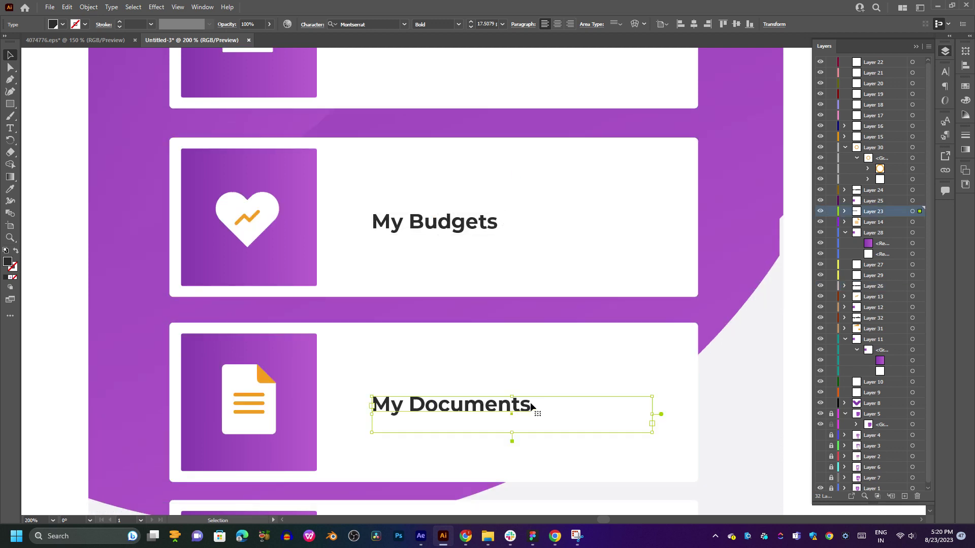
drag(654, 416, 533, 416)
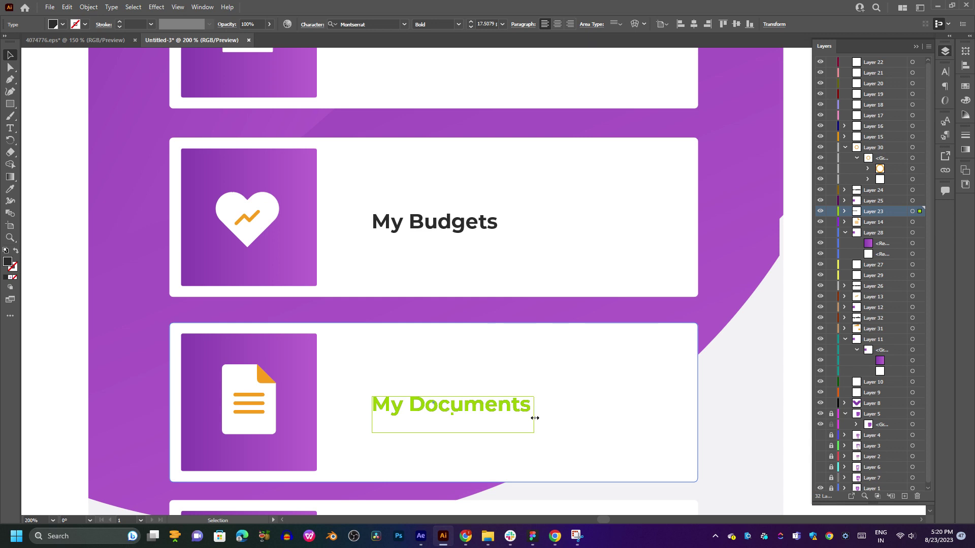
drag(452, 433, 450, 416)
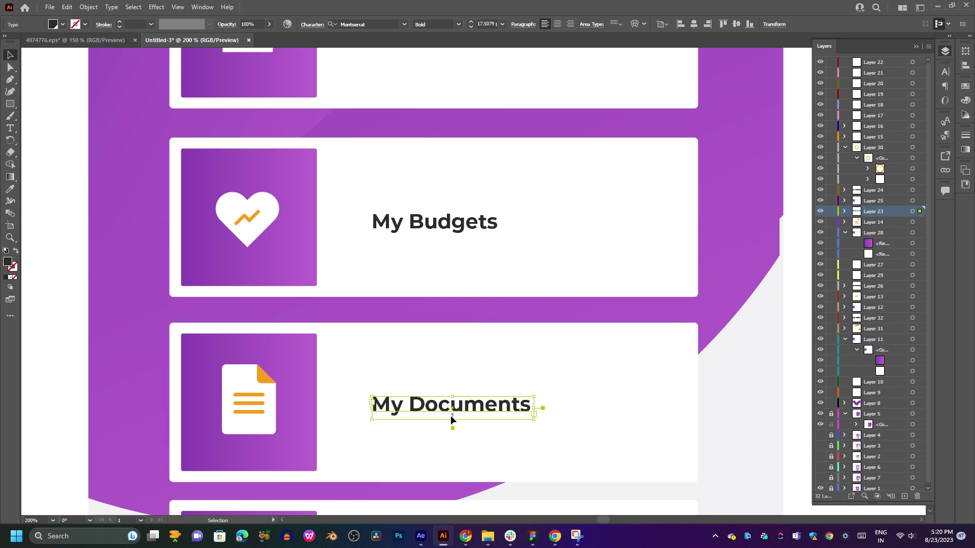
scroll(534, 397, down, 2)
scroll(534, 397, down, 2)
click(479, 410)
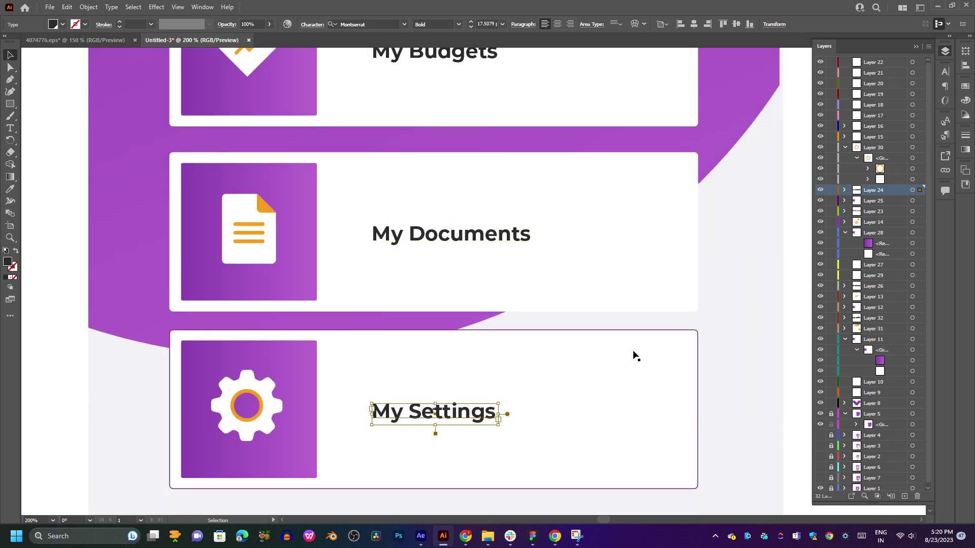
scroll(633, 355, down, 4)
- Bring the top of the app screen into view and check the My Wallet text and wallet icon layers
click(679, 302)
drag(612, 283, 498, 257)
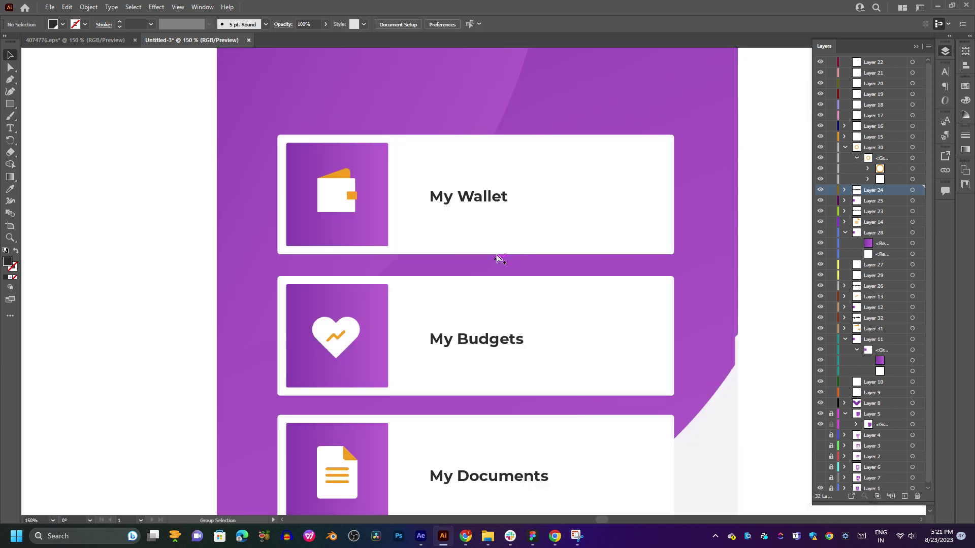
scroll(499, 257, up, 3)
drag(503, 347, 505, 279)
click(473, 234)
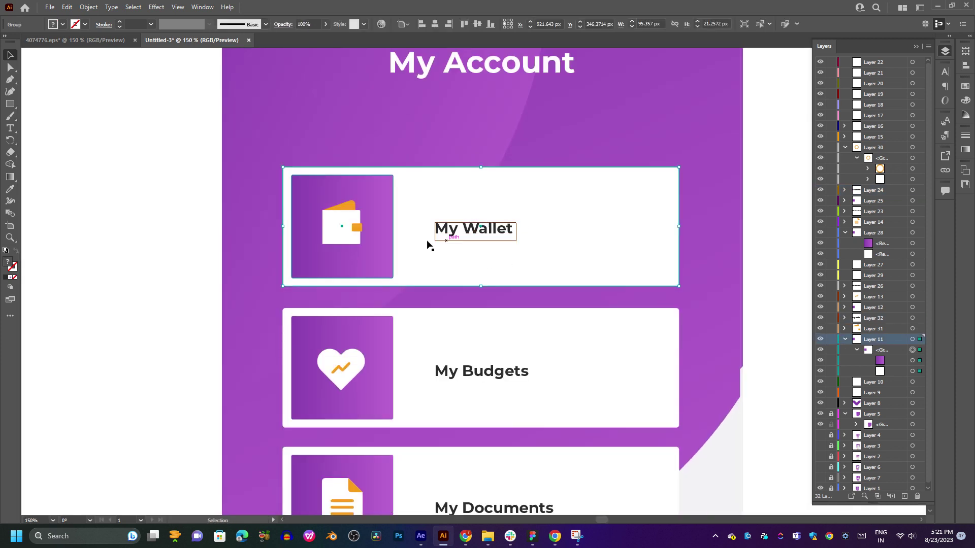
click(331, 232)
- Inspect the My Budgets, My Documents and My Settings cards and the chevron graphic
scroll(483, 308, down, 3)
click(443, 253)
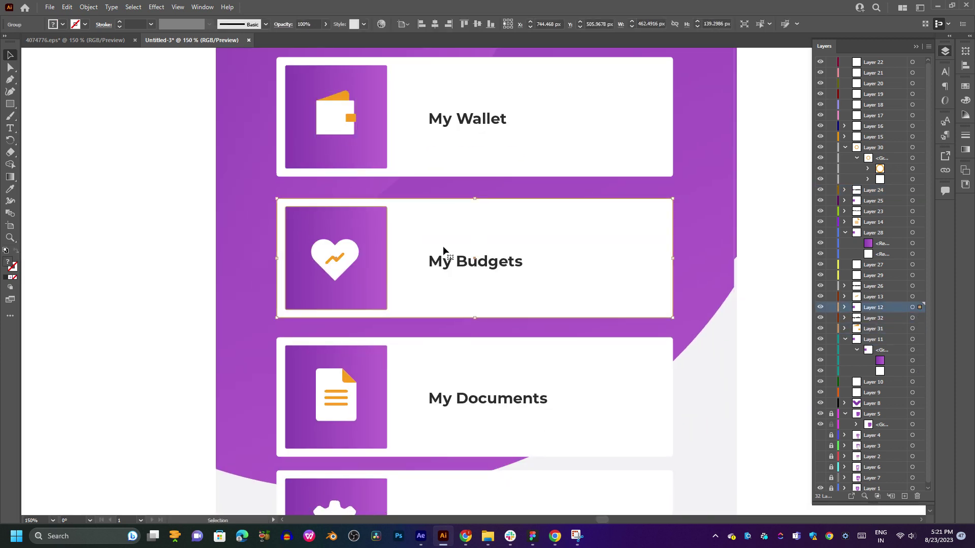
scroll(445, 254, down, 3)
click(446, 261)
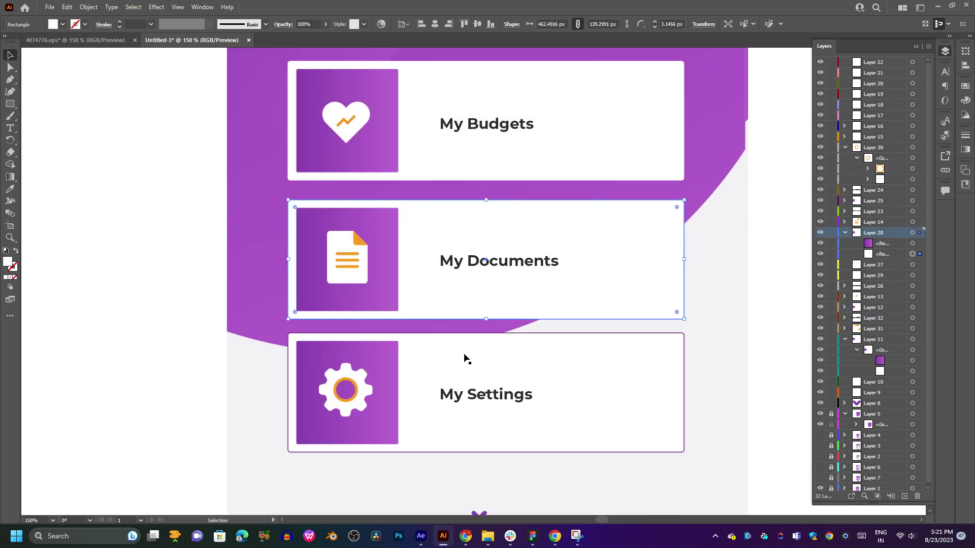
scroll(464, 335, down, 1)
click(466, 331)
scroll(455, 305, down, 2)
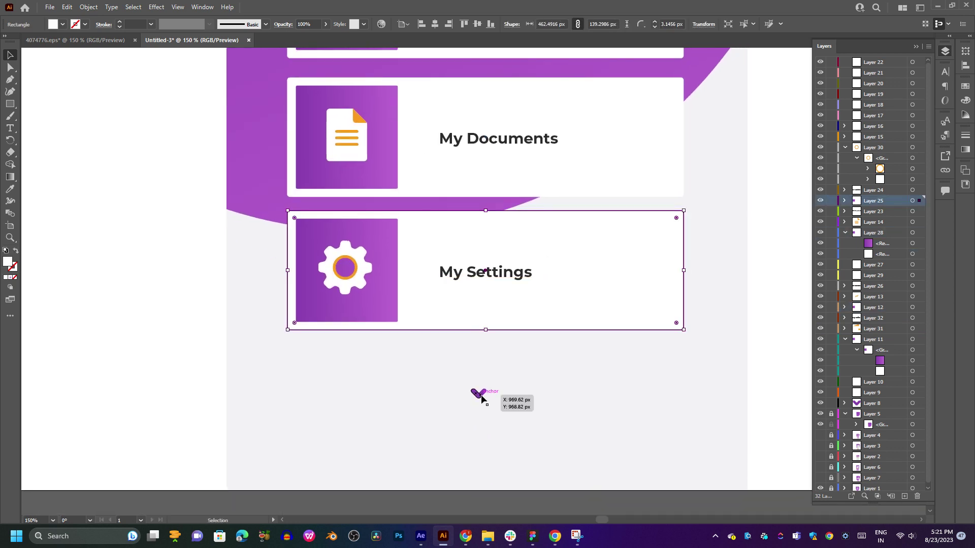
click(483, 398)
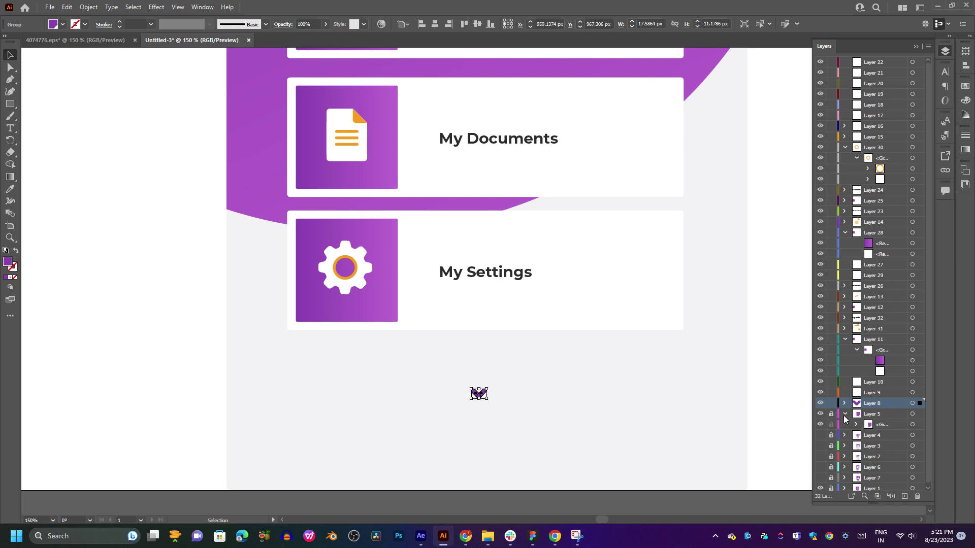
scroll(599, 269, up, 3)
scroll(584, 299, up, 4)
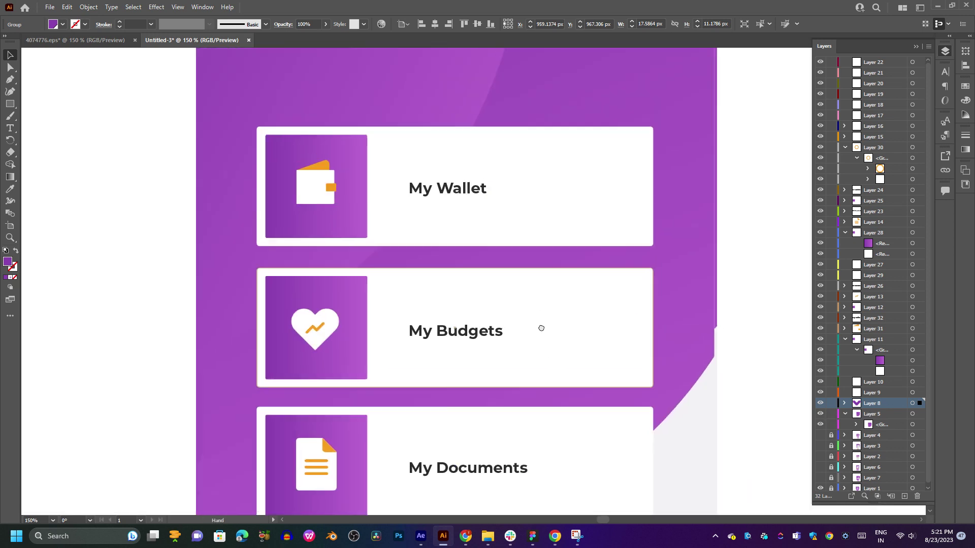
scroll(531, 355, up, 5)
- Trim the My Account heading's text box bottom and left edges to hug the words
click(496, 238)
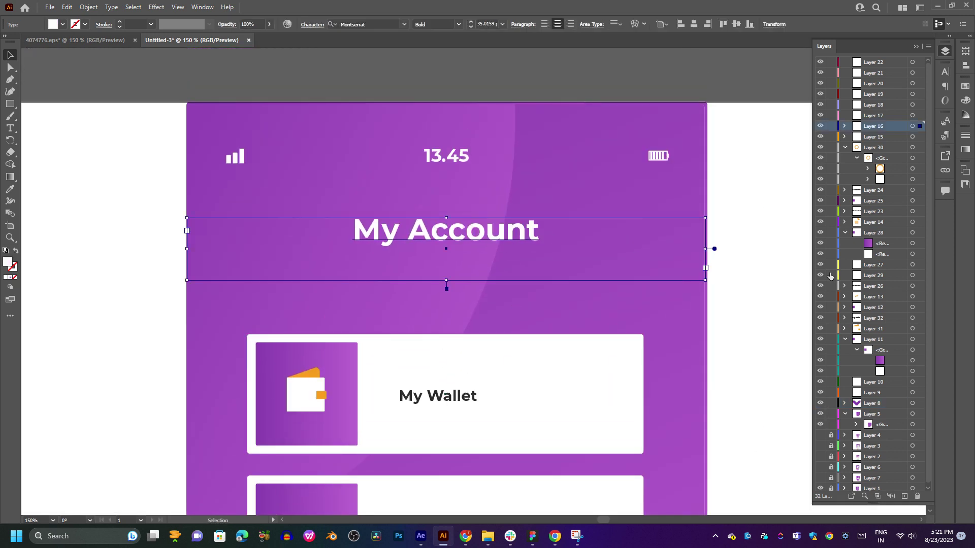
click(844, 126)
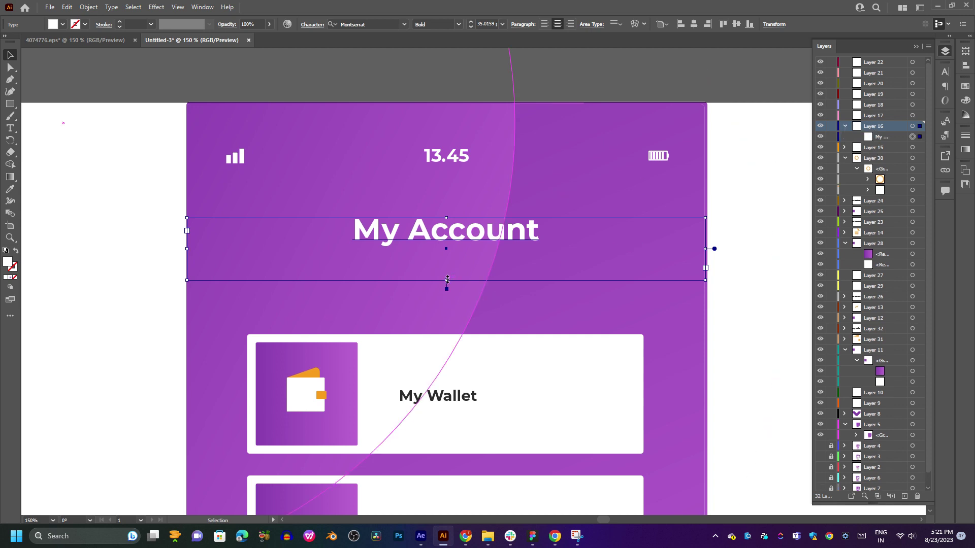
mouse_move(446, 281)
mouse_down()
mouse_move(450, 248)
mouse_move(448, 259)
mouse_up()
mouse_move(187, 238)
mouse_down()
mouse_move(324, 260)
mouse_move(337, 250)
mouse_up()
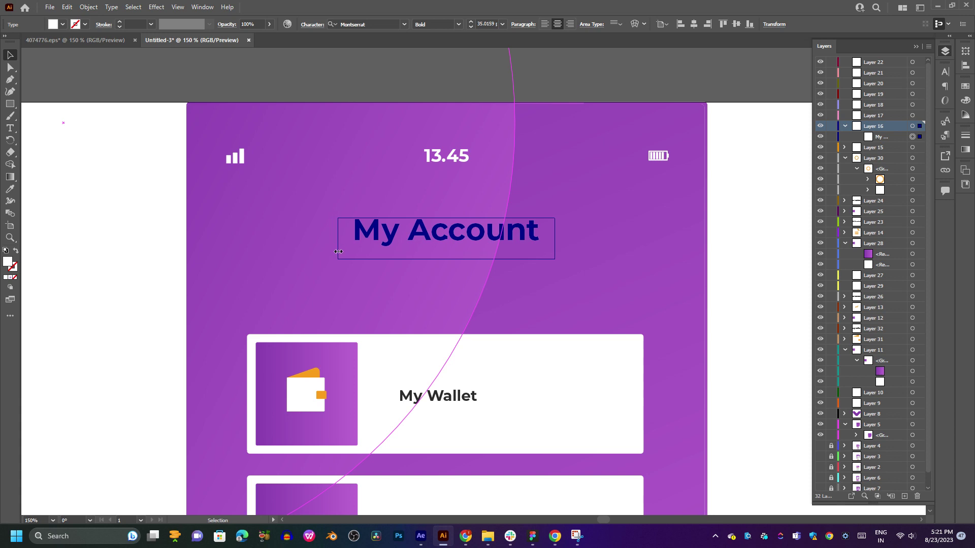
drag(337, 250, 342, 251)
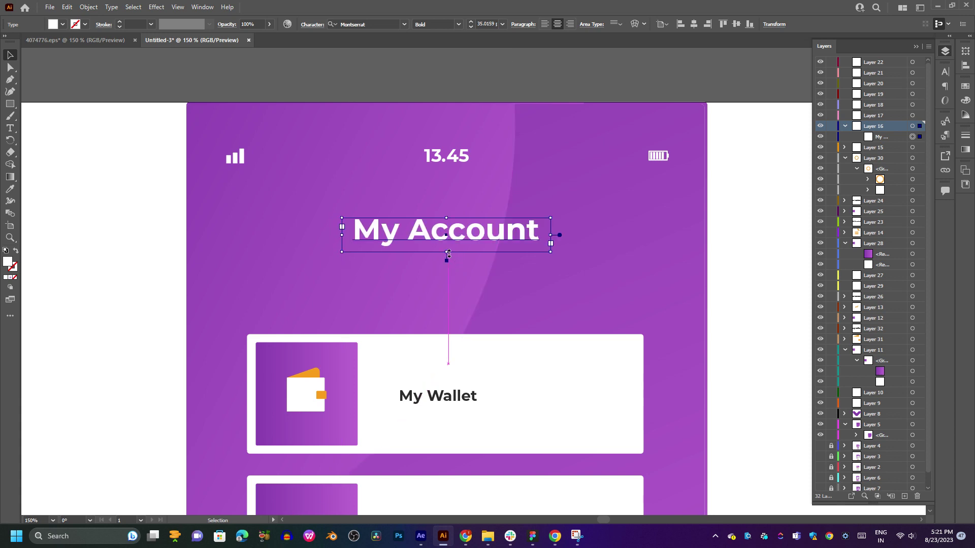
- Move the status bar's battery icon into Layer 17 and signal-bars icon into Layer 18
click(664, 155)
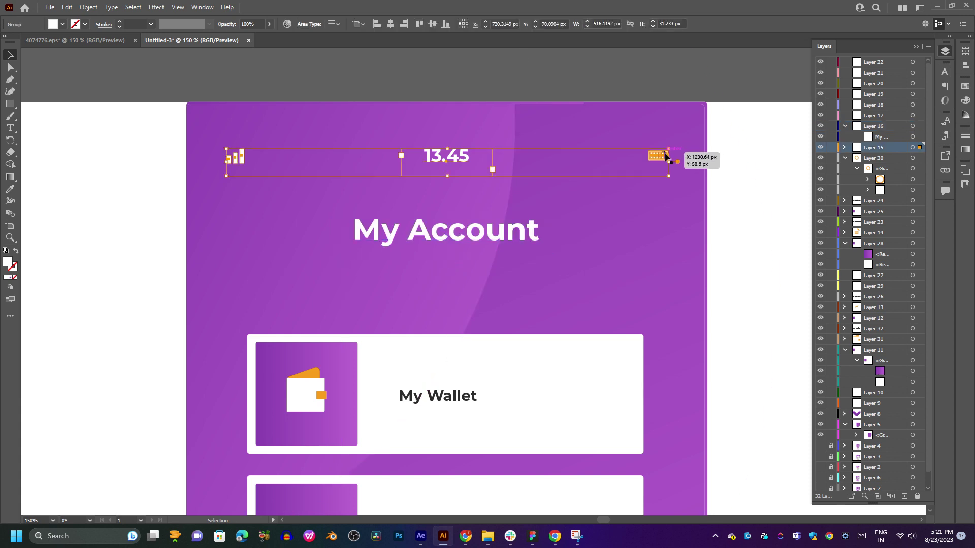
click(845, 148)
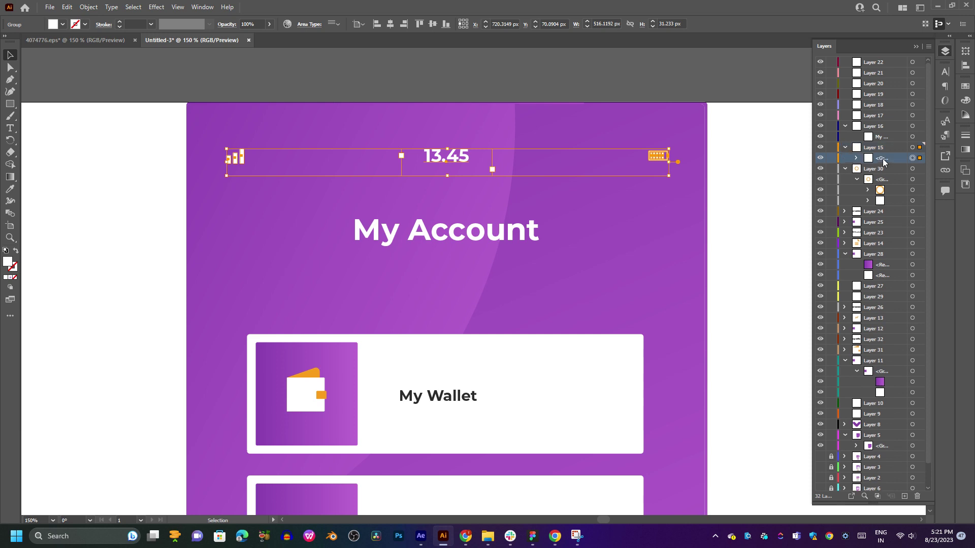
click(857, 158)
click(912, 169)
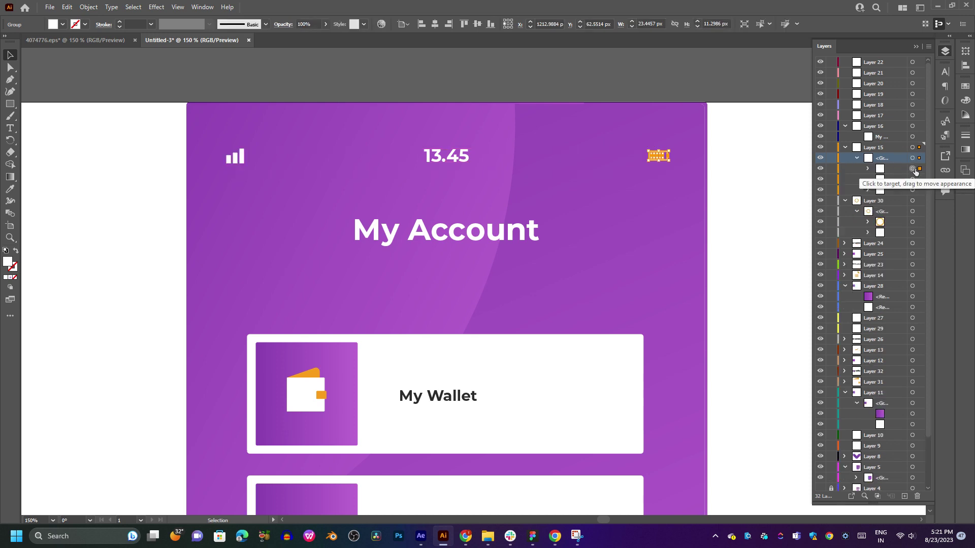
drag(886, 169, 884, 115)
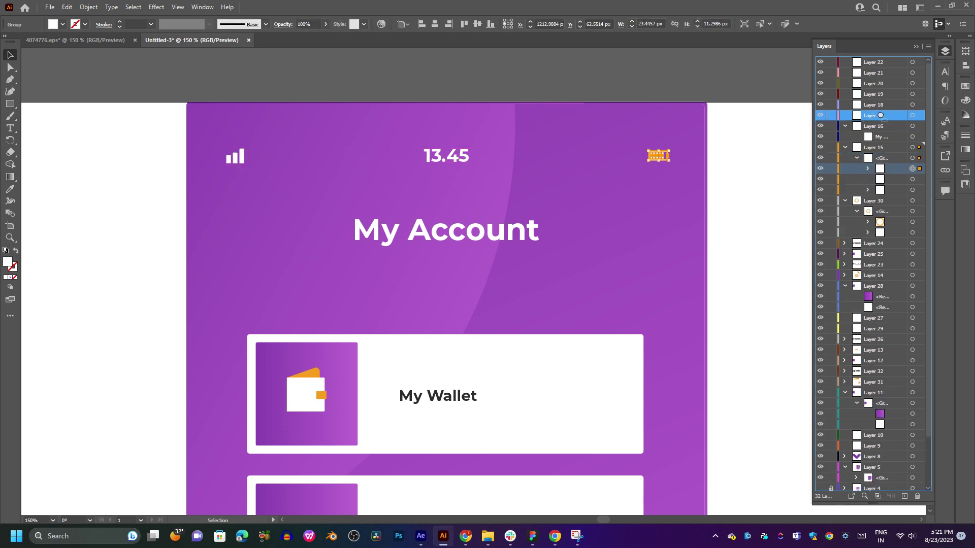
click(913, 179)
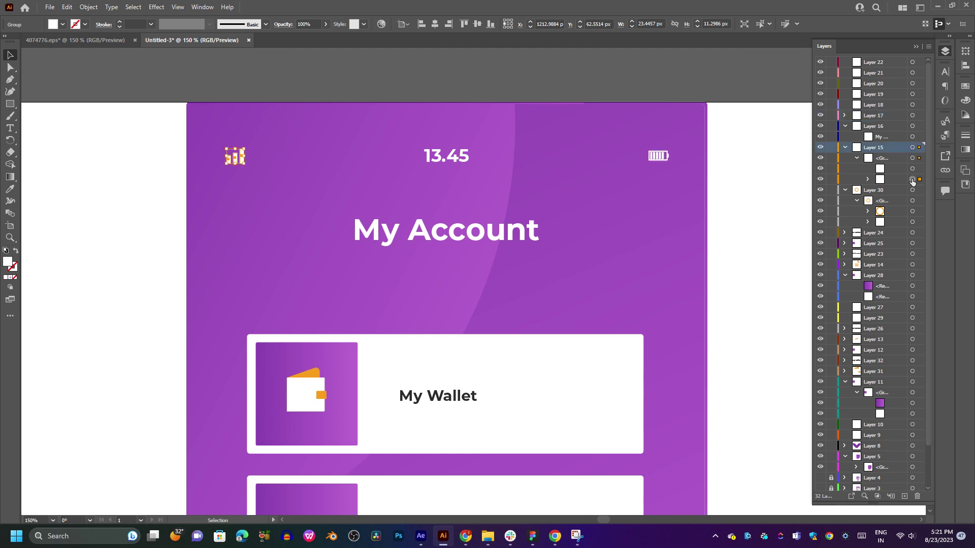
drag(886, 180, 881, 105)
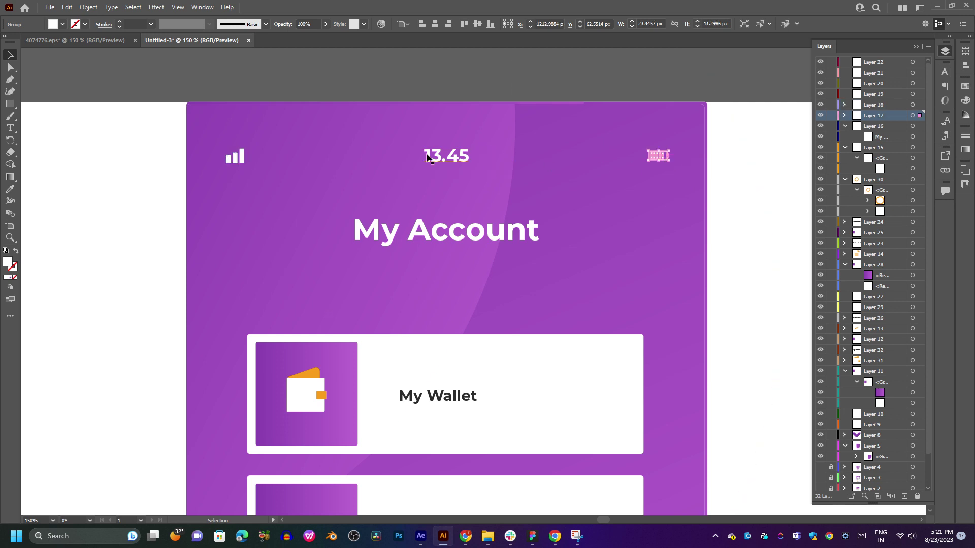
- Ungroup the 13.45 time text so it sits directly in its layer
click(444, 160)
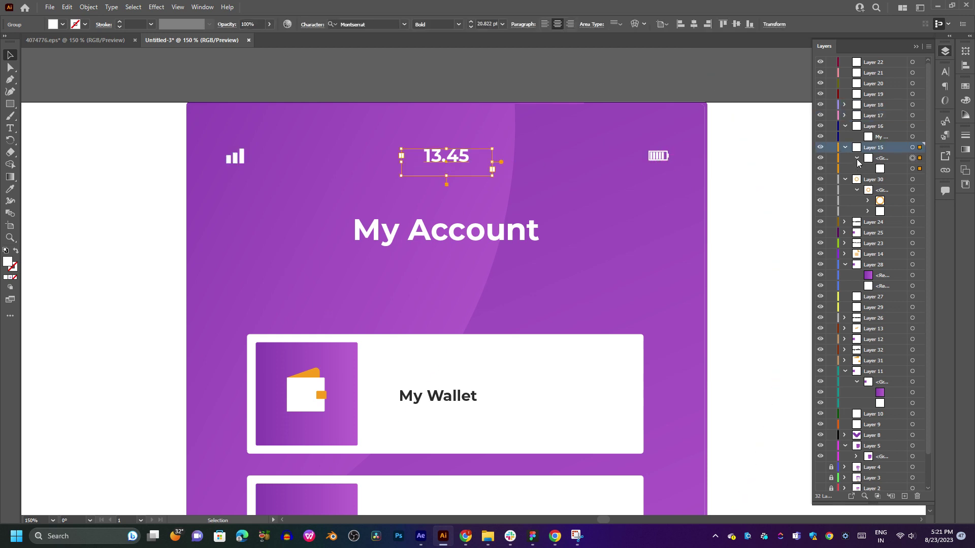
click(891, 169)
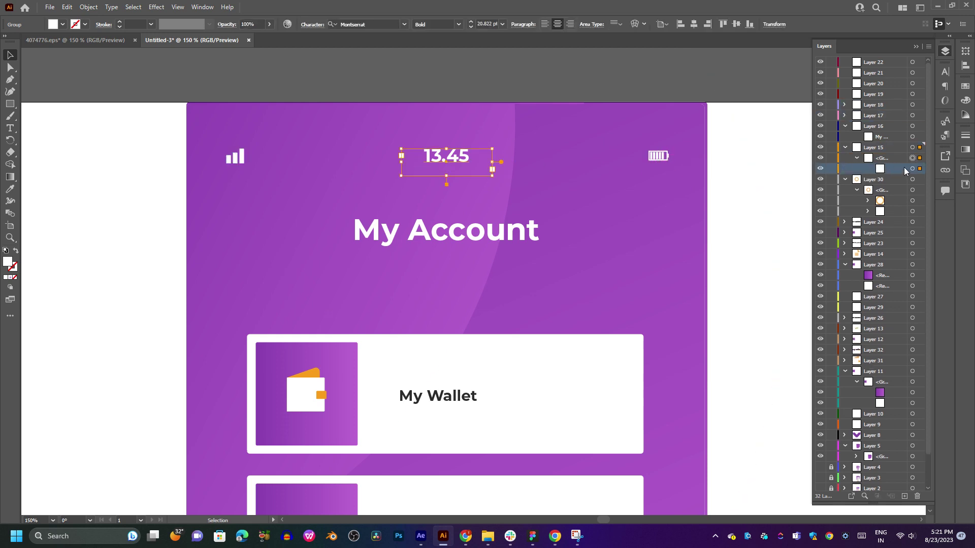
key(ctrl+shift+g)
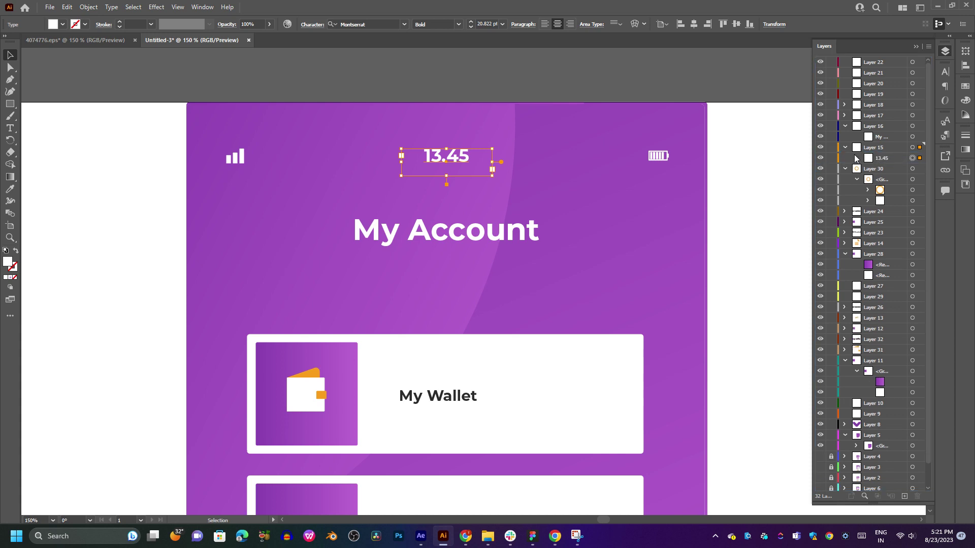
- Select the My Account heading via Layer 16, then deselect and pan to the My Budgets card
click(845, 148)
click(846, 127)
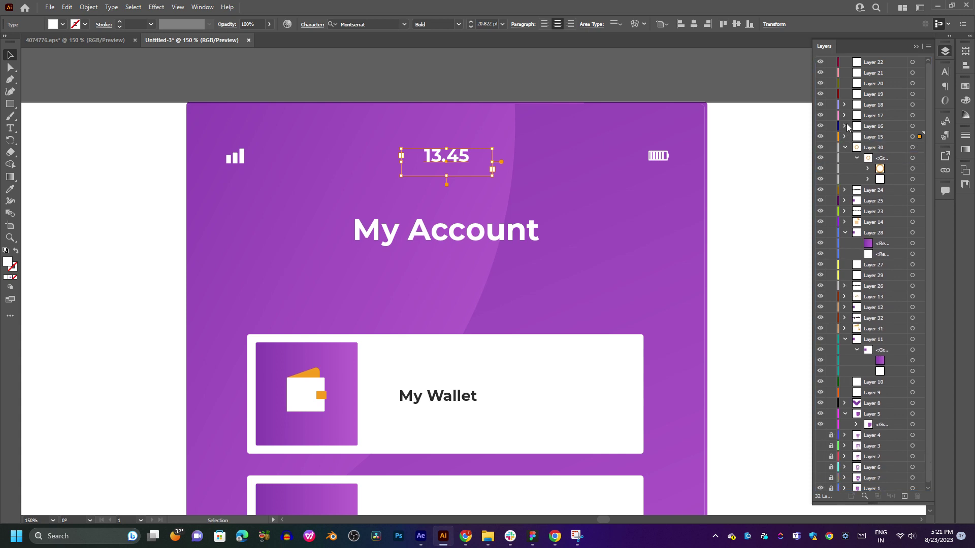
click(913, 126)
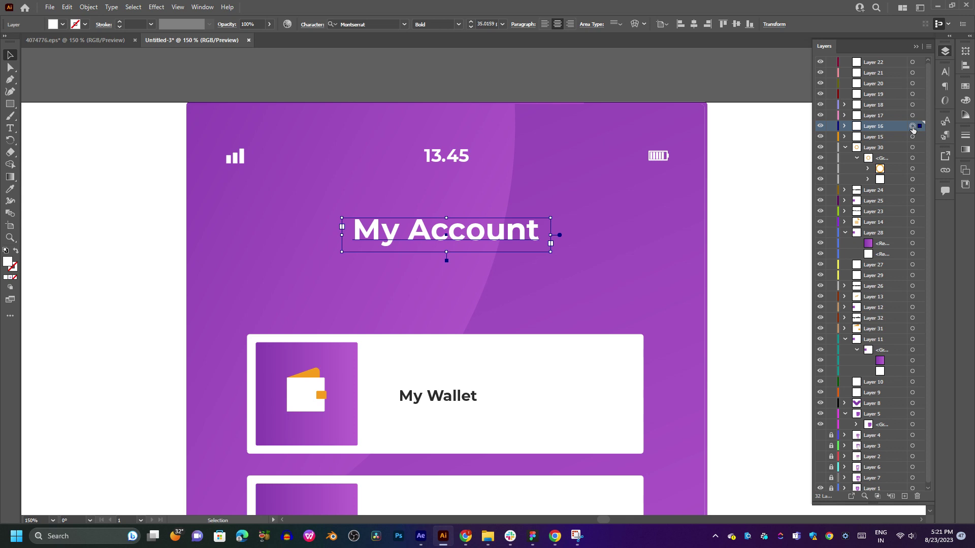
click(688, 209)
drag(688, 208, 659, 155)
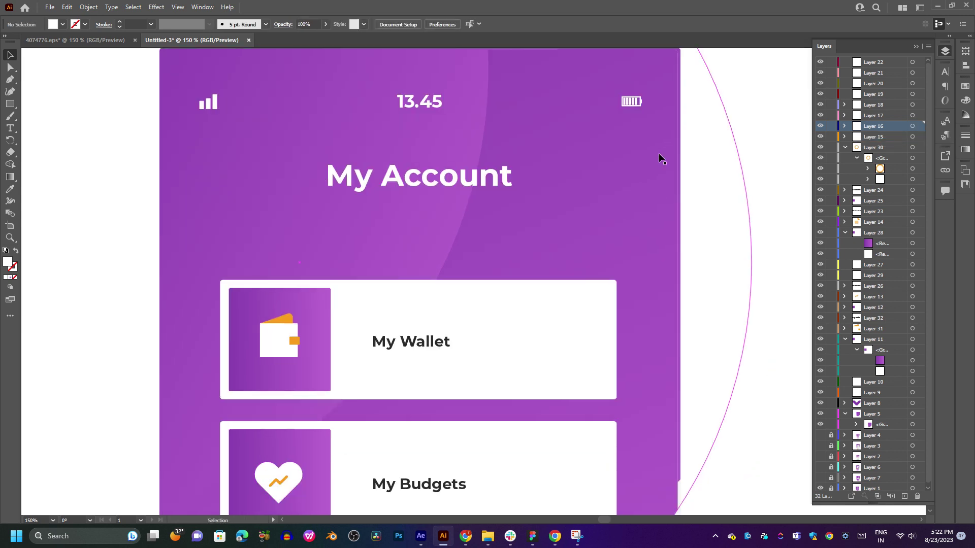
- Hide Layer 5's phone group and Layer 1's purple background and cards
click(659, 154)
scroll(659, 153, down, 3)
scroll(665, 150, up, 1)
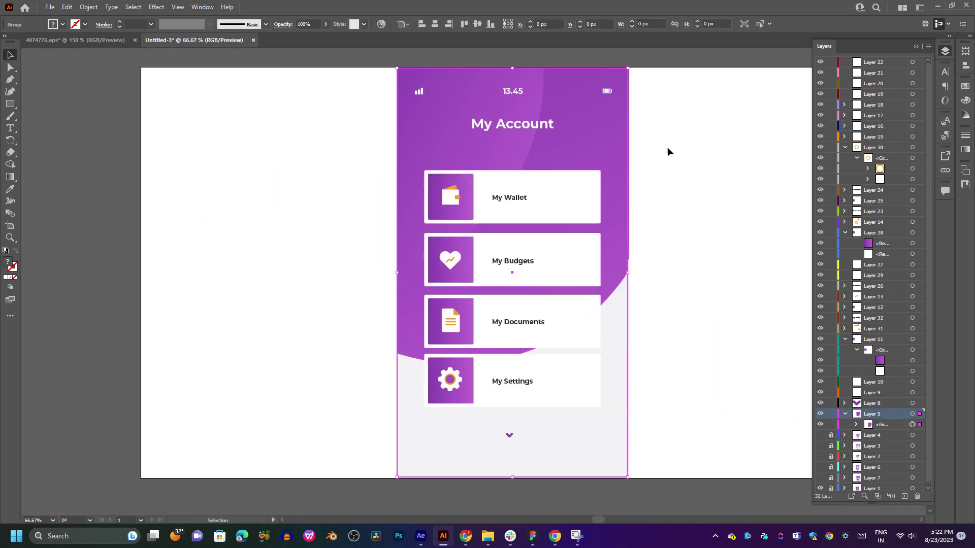
scroll(685, 145, right, 1)
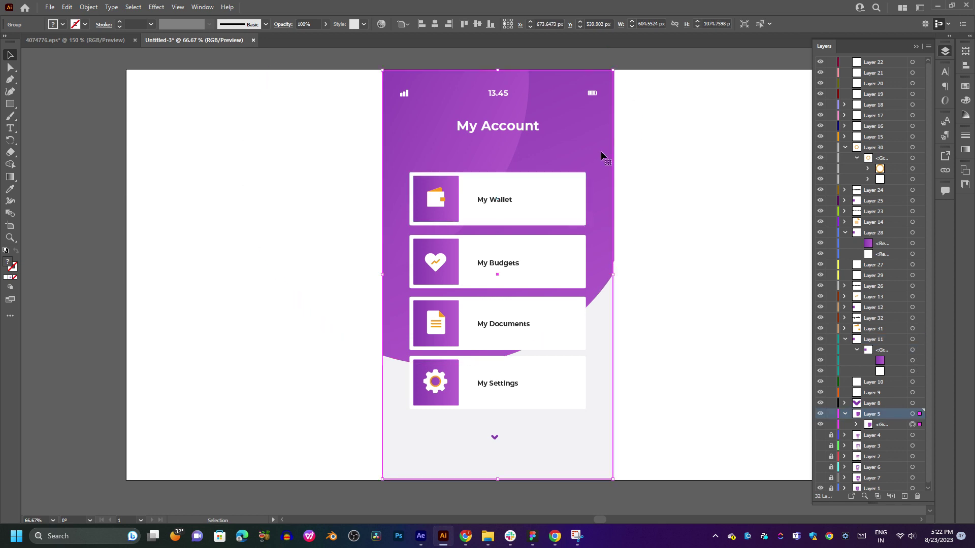
scroll(596, 133, down, 1)
scroll(583, 164, right, 1)
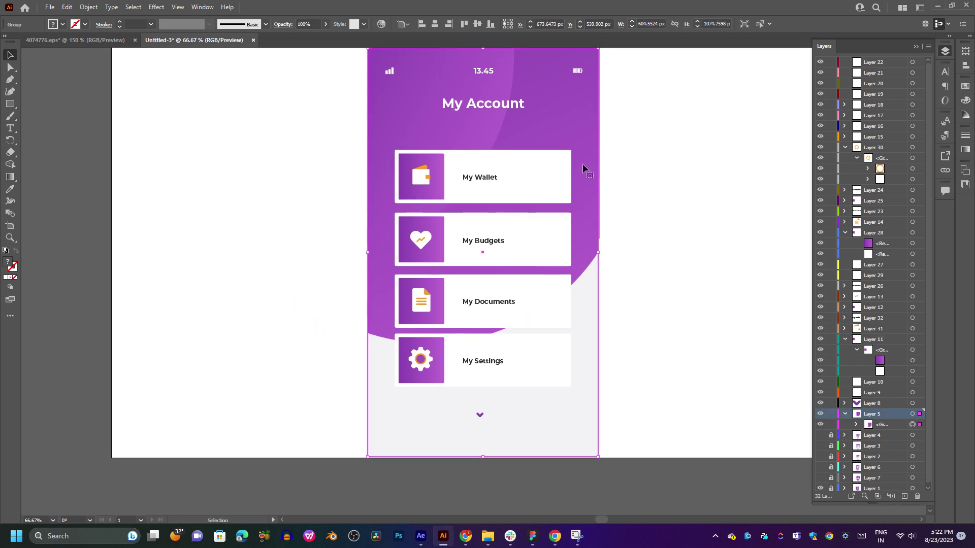
click(821, 414)
drag(650, 258, 632, 278)
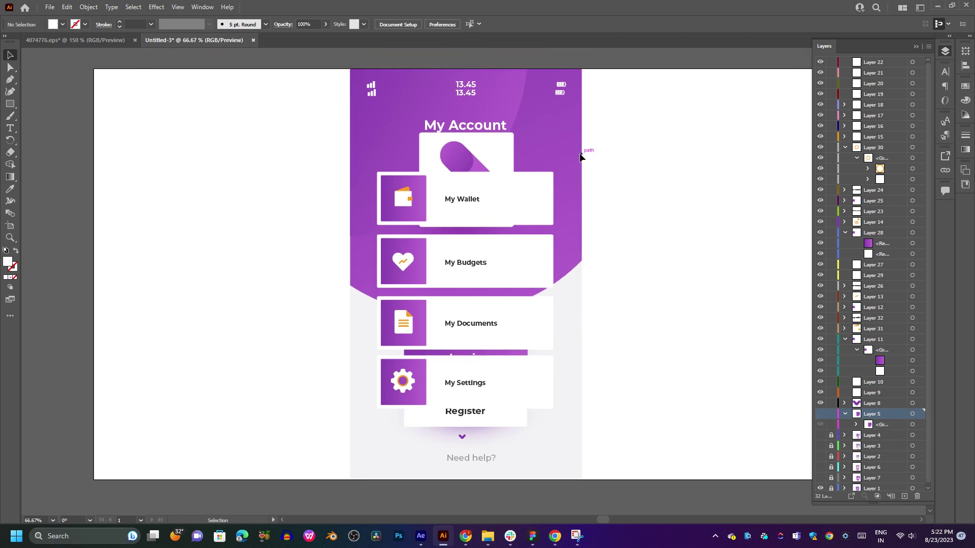
click(558, 90)
click(810, 125)
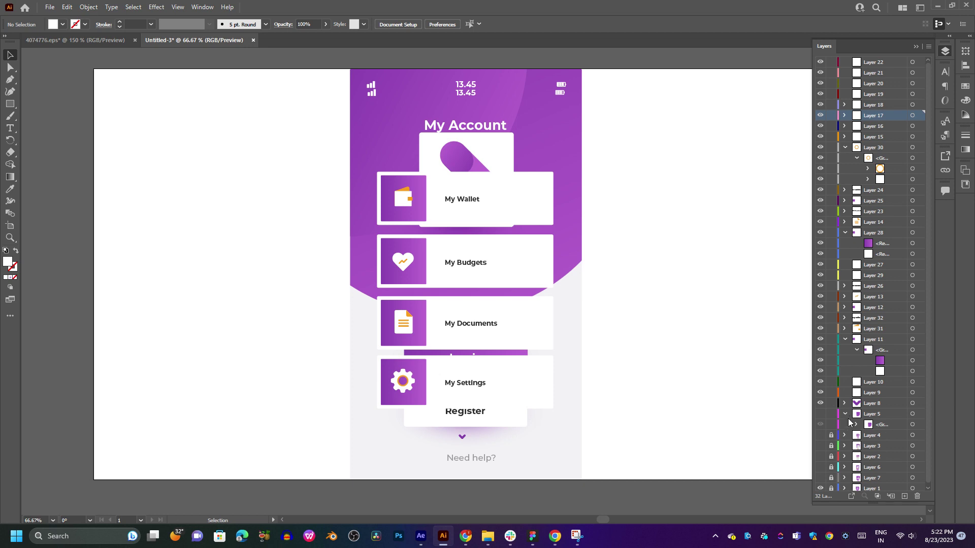
click(820, 486)
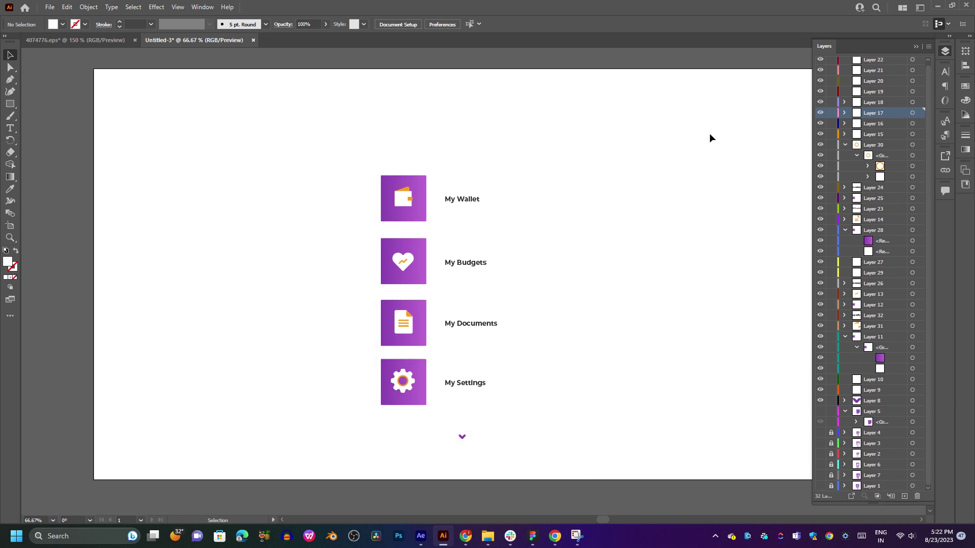
- Collapse Layers 30, 28 and 11 in the Layers panel and deselect Layer 17
scroll(691, 152, down, 1)
scroll(686, 155, down, 2)
drag(736, 157, 619, 189)
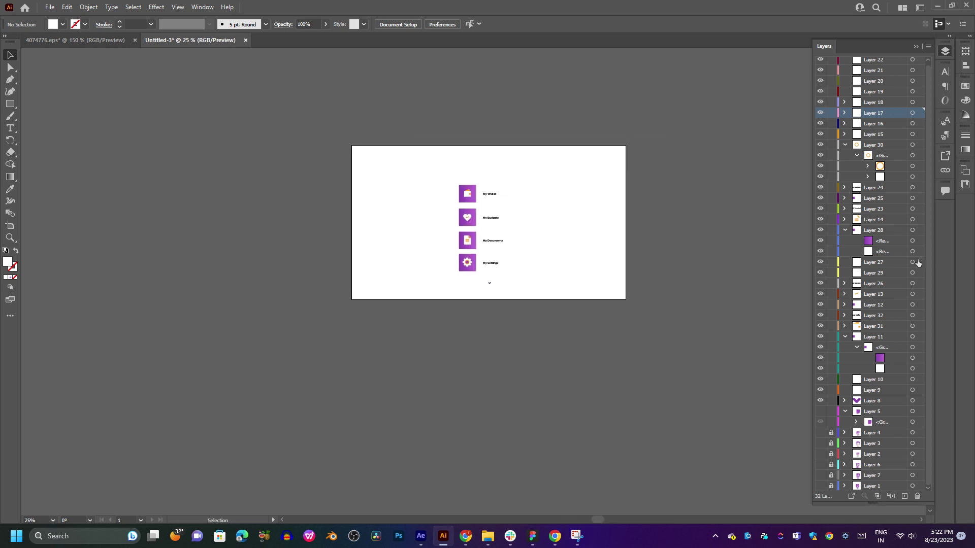
scroll(884, 213, up, 1)
click(845, 147)
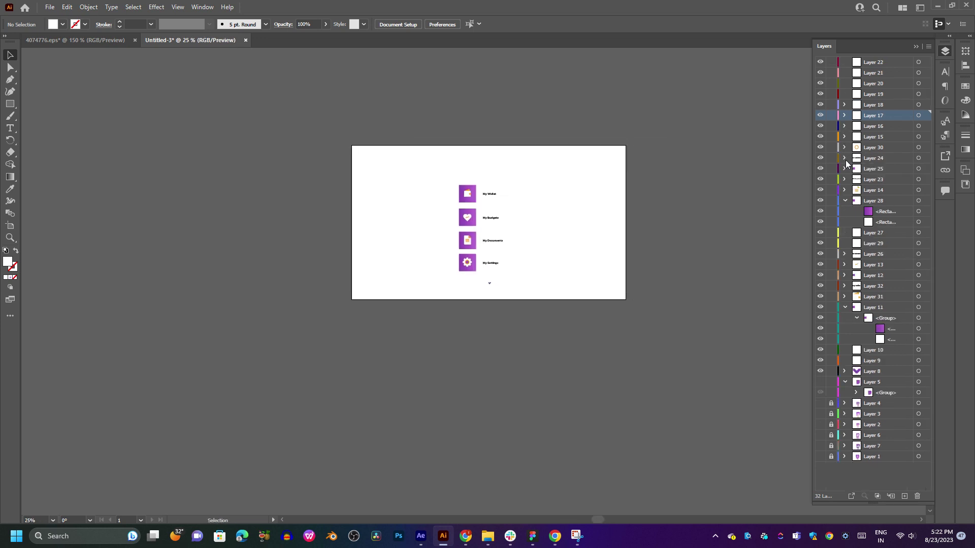
click(845, 200)
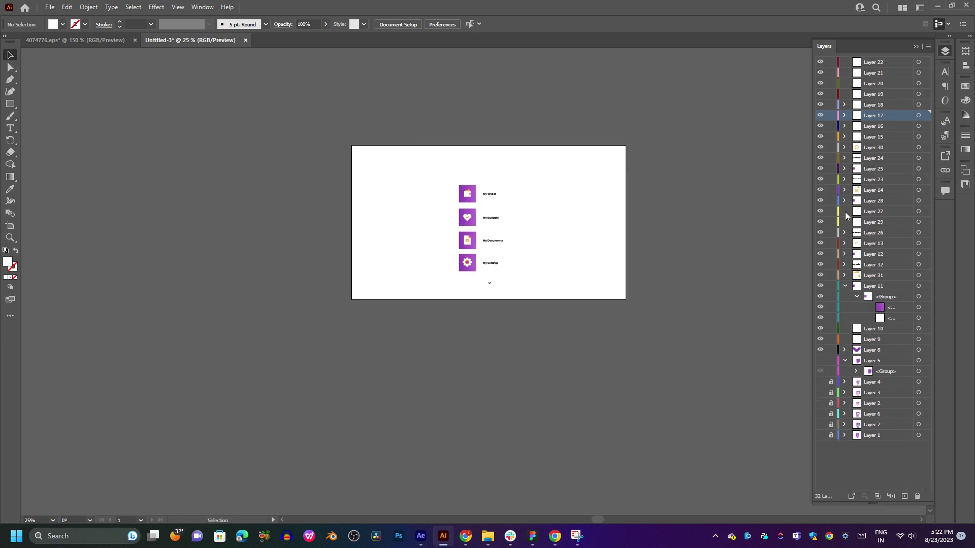
click(845, 286)
click(869, 427)
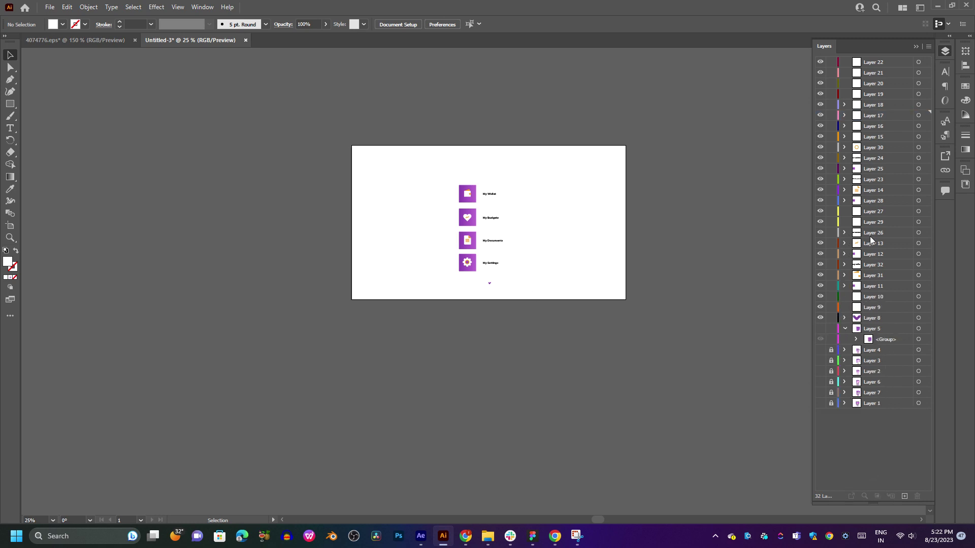
- Move Layer 9 to the top level just below Layer 5, above Layer 4
drag(867, 308, 886, 341)
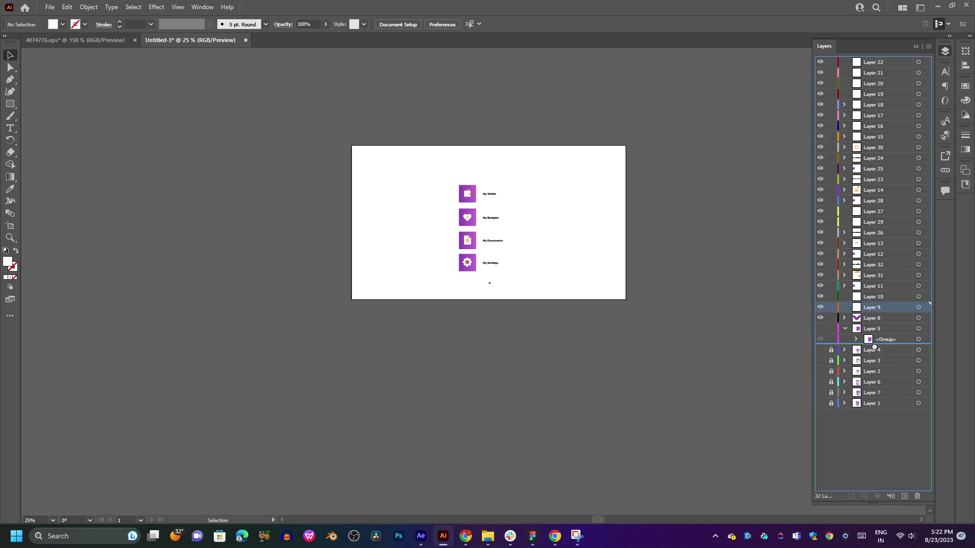
scroll(723, 265, right, 3)
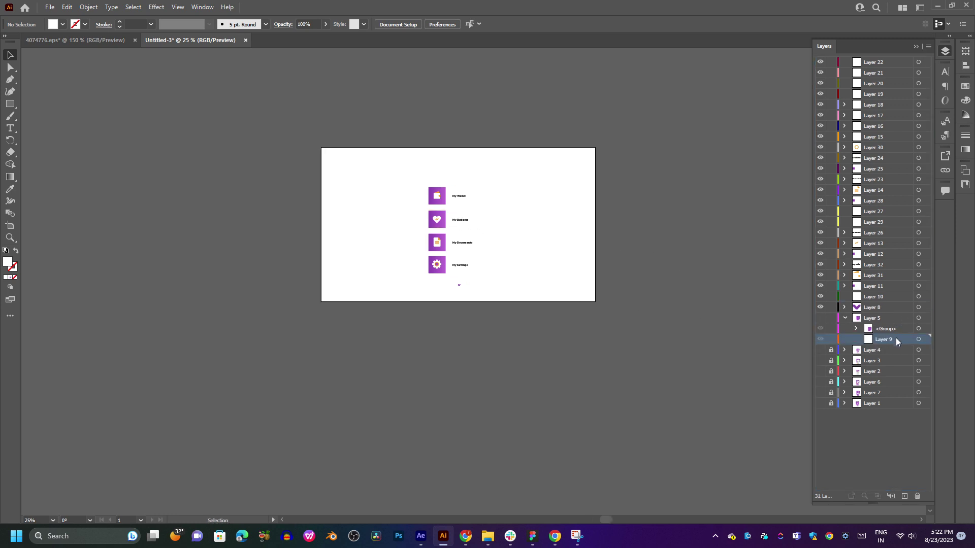
drag(896, 339, 890, 312)
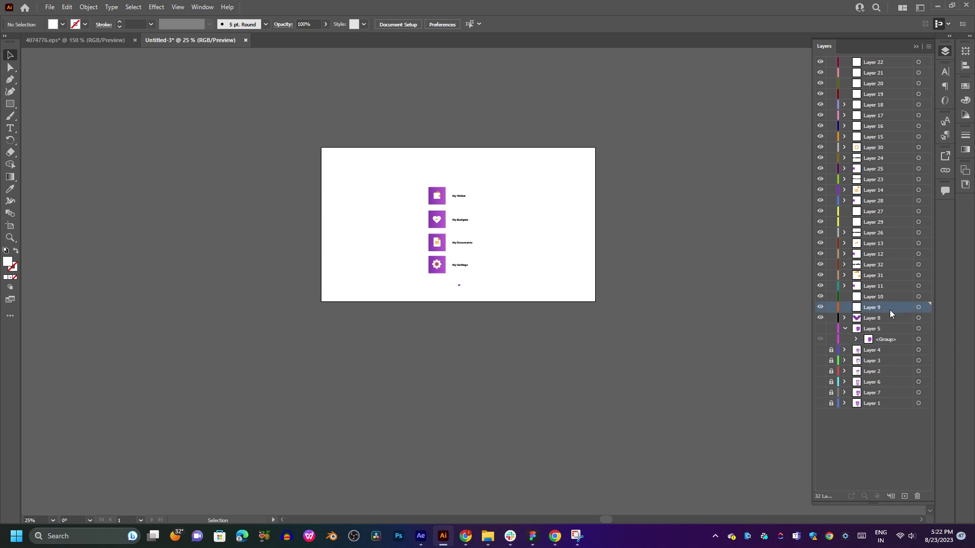
click(845, 330)
click(821, 330)
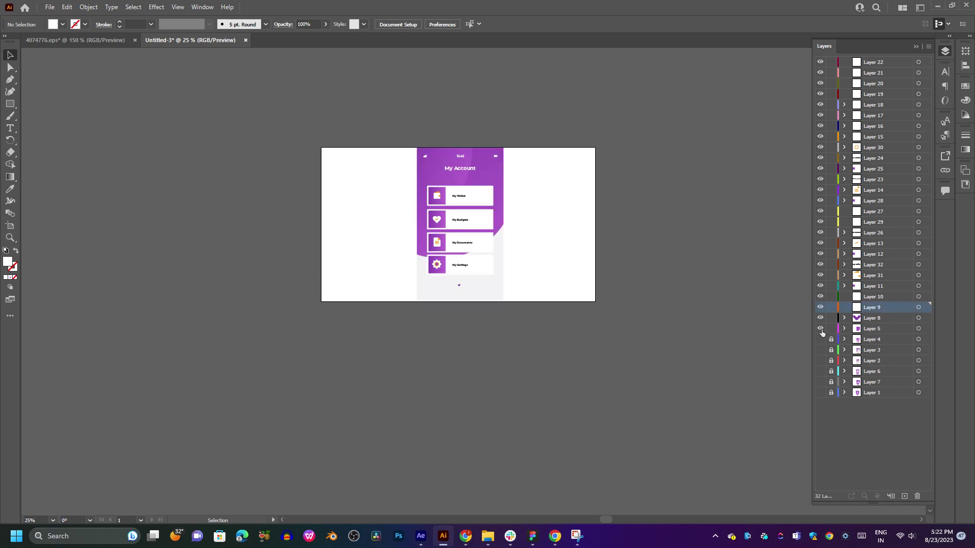
click(821, 330)
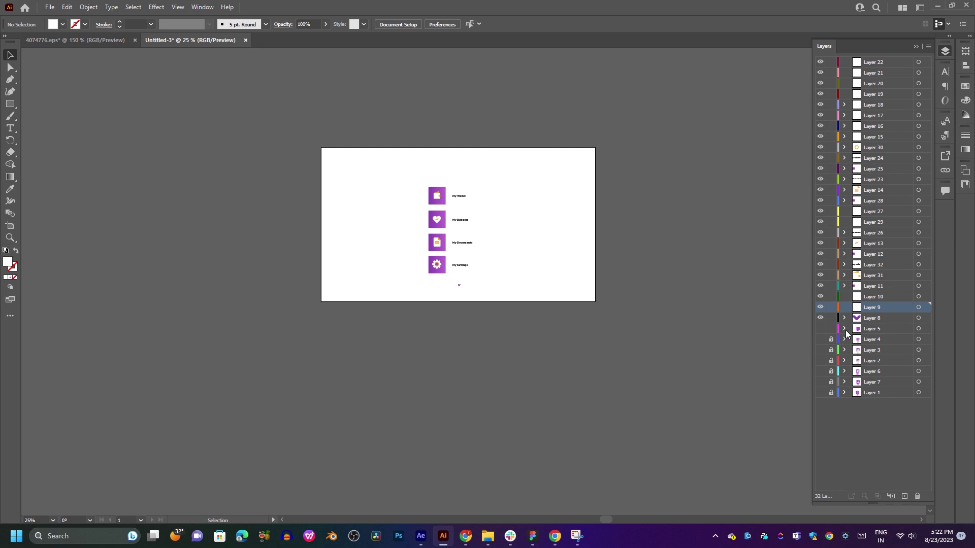
drag(872, 311, 864, 335)
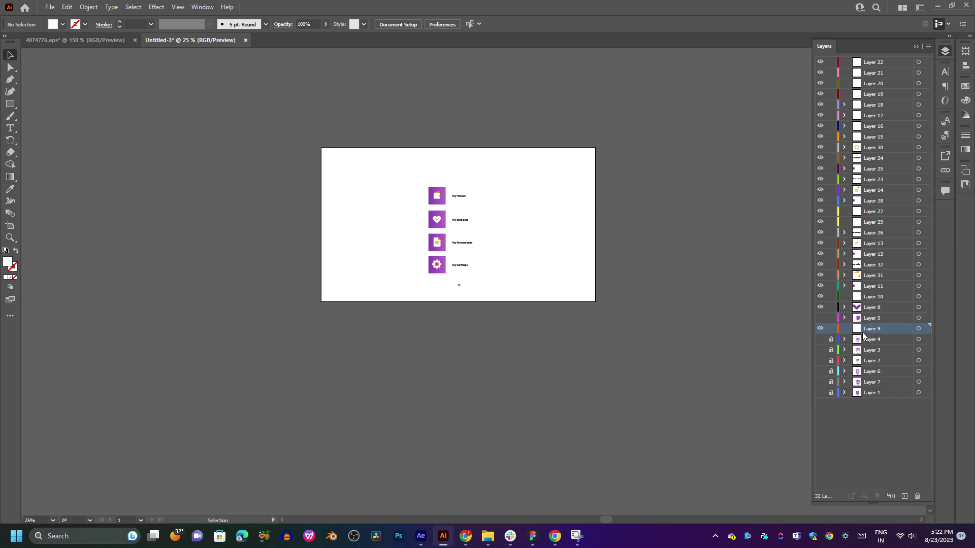
- Draw a rectangle covering the whole 1920×1080 artboard on Layer 9 and fill it orange
click(15, 103)
drag(322, 149, 595, 301)
click(63, 24)
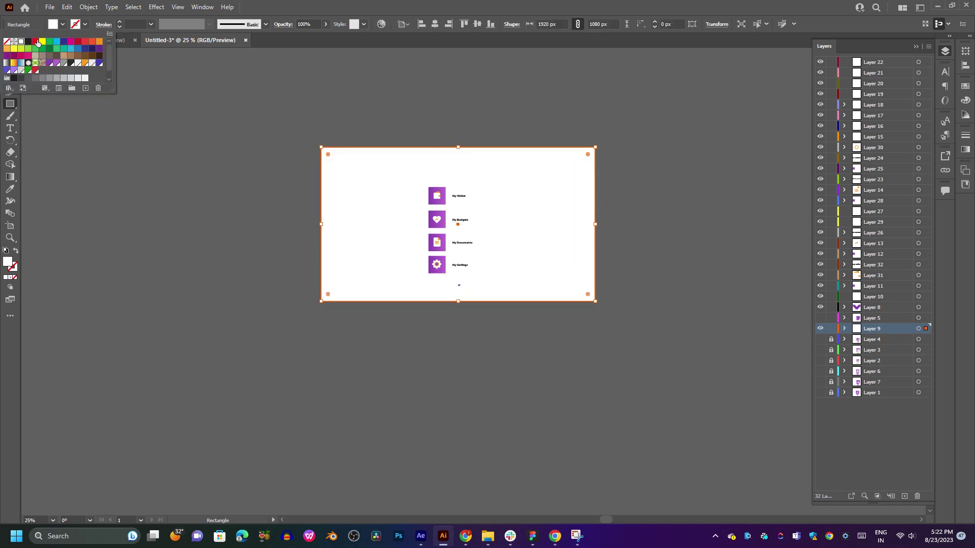
click(37, 42)
click(28, 43)
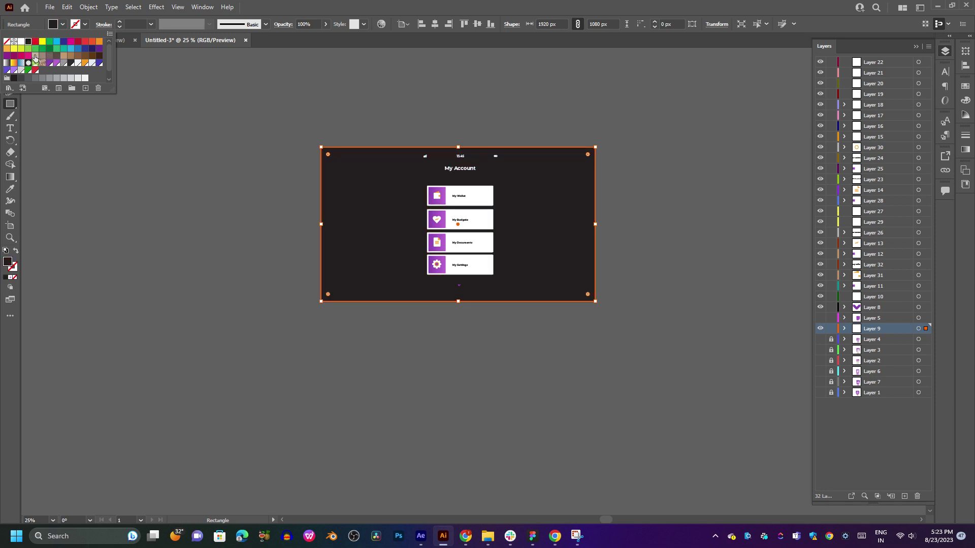
click(34, 56)
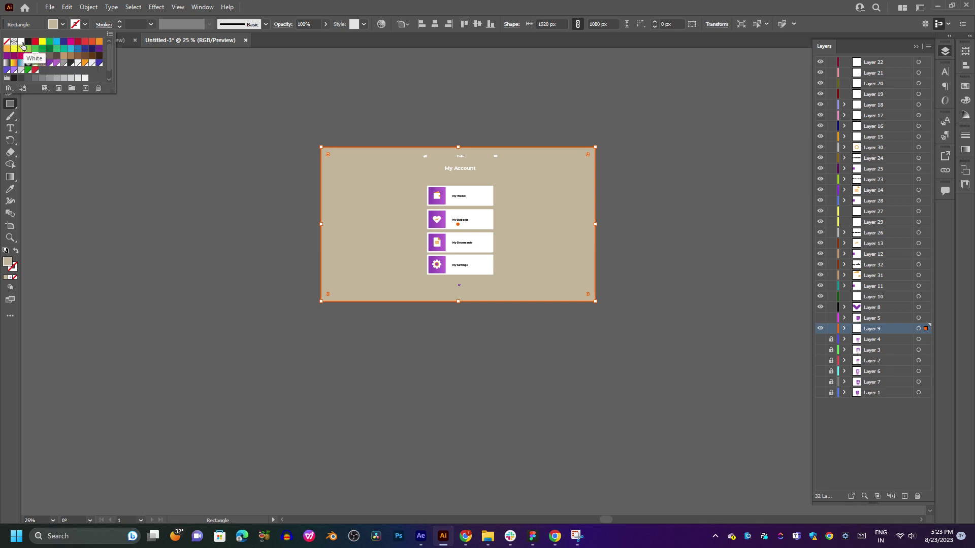
click(14, 49)
click(6, 48)
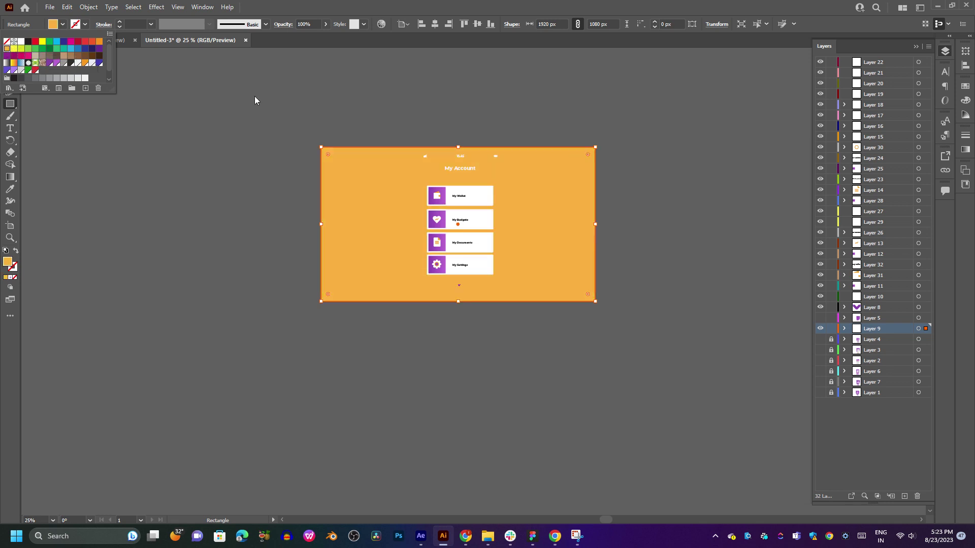
click(489, 118)
click(513, 285)
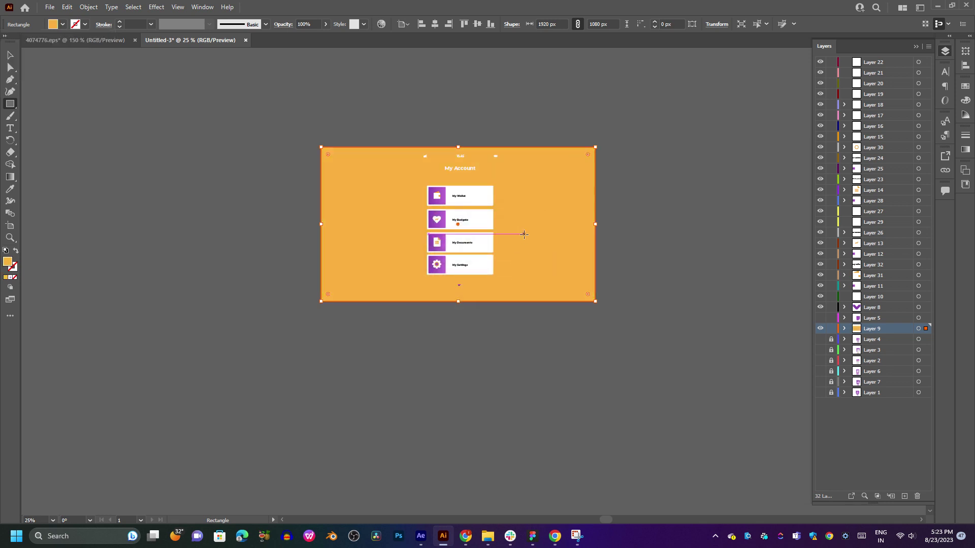
- Return to the Selection tool and hide Layer 9 with the orange background
scroll(506, 199, up, 2)
scroll(506, 199, up, 2)
mouse_move(407, 200)
mouse_down()
mouse_move(508, 189)
mouse_move(581, 226)
mouse_up()
scroll(512, 192, down, 1)
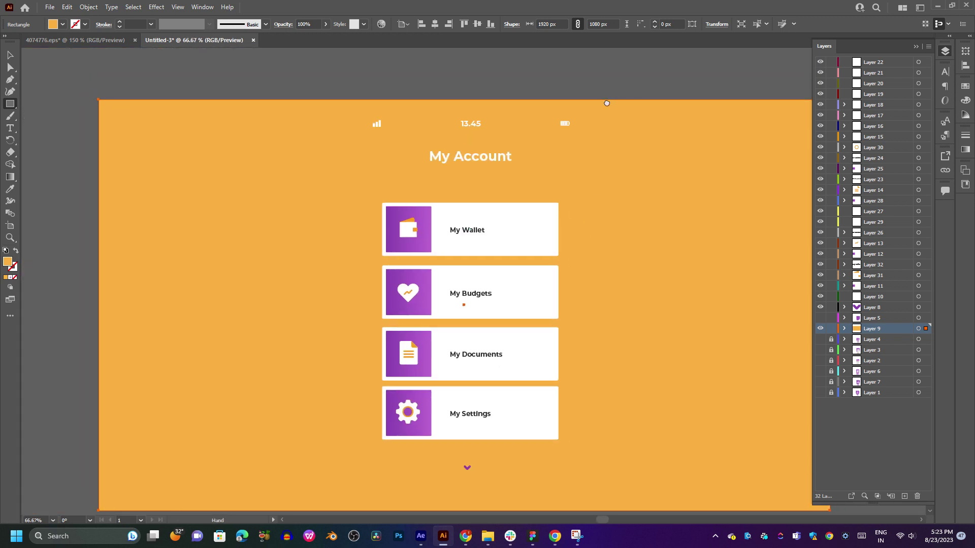
click(620, 81)
click(512, 285)
key(v)
click(820, 329)
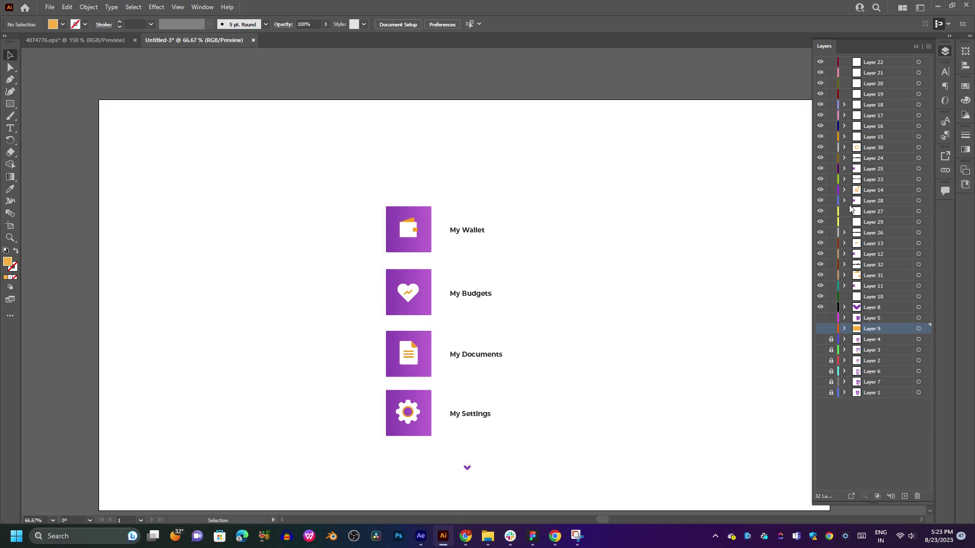
- Delete Layers 22, 21, 20 and 19
click(902, 62)
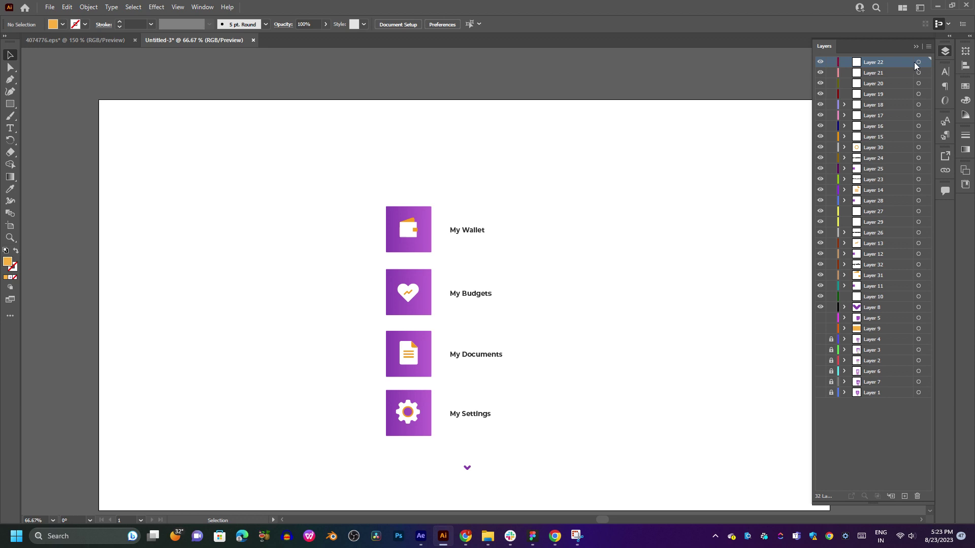
click(917, 496)
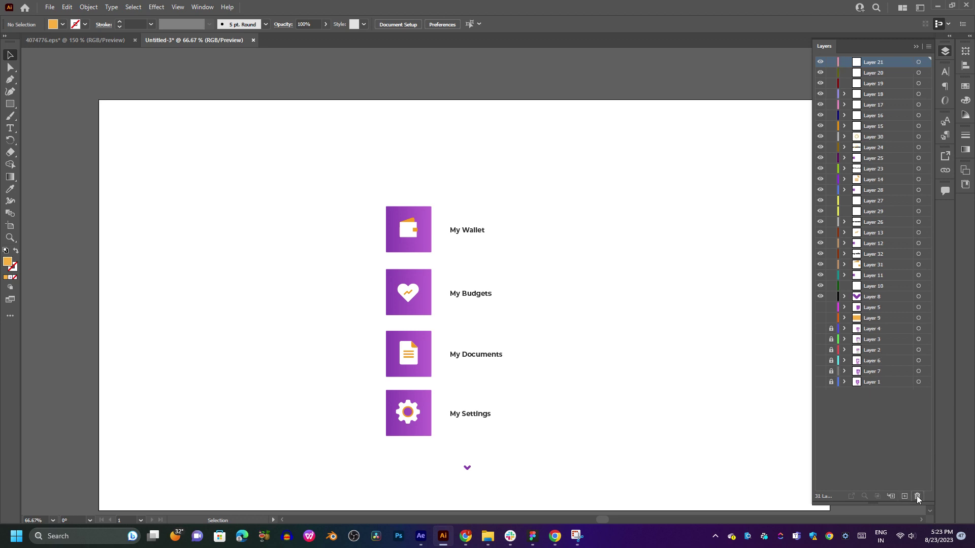
click(917, 497)
click(916, 496)
click(918, 496)
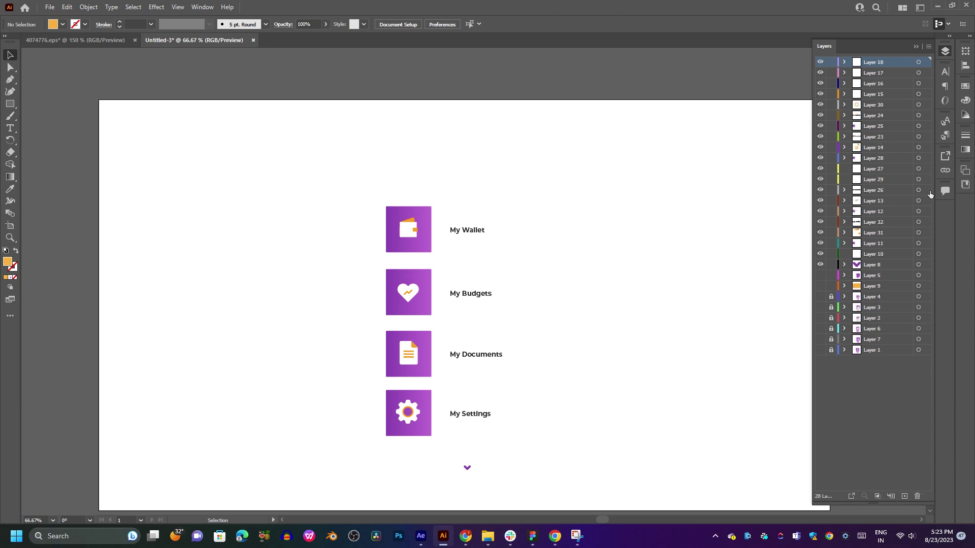
- Delete Layers 27, 29 and 10
click(906, 170)
click(917, 497)
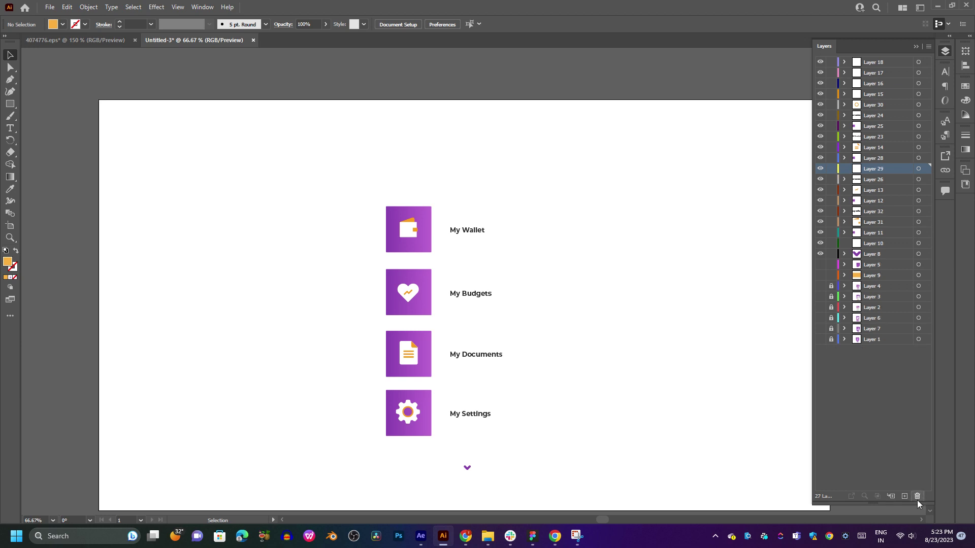
click(917, 497)
click(904, 233)
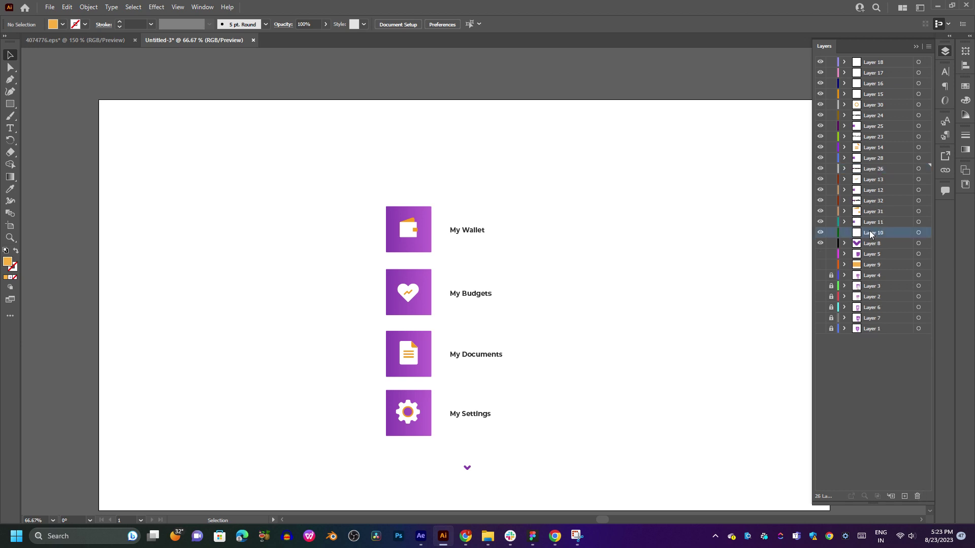
click(917, 497)
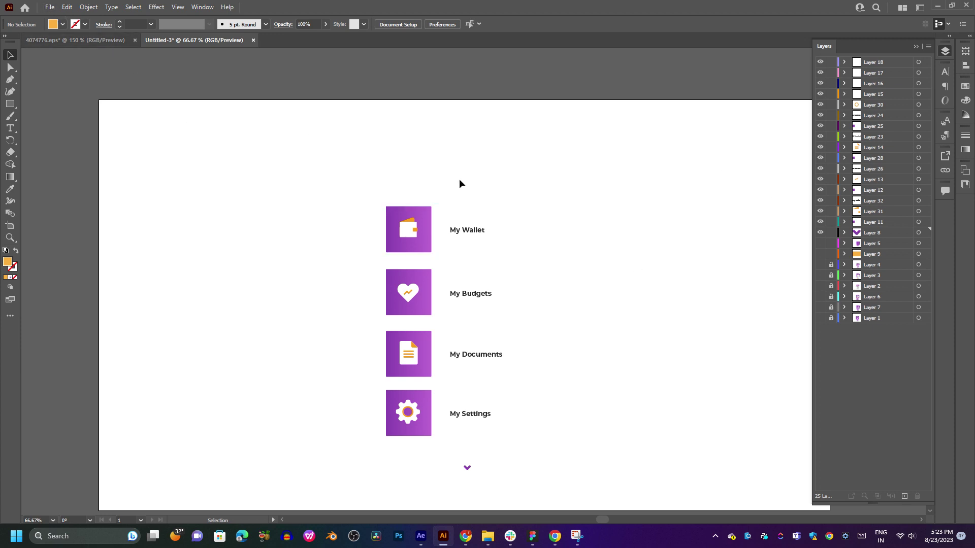
key(ctrl)
- In Save a Copy, navigate to the 01.02.2023 folder on drive D
key(ctrl+alt+s)
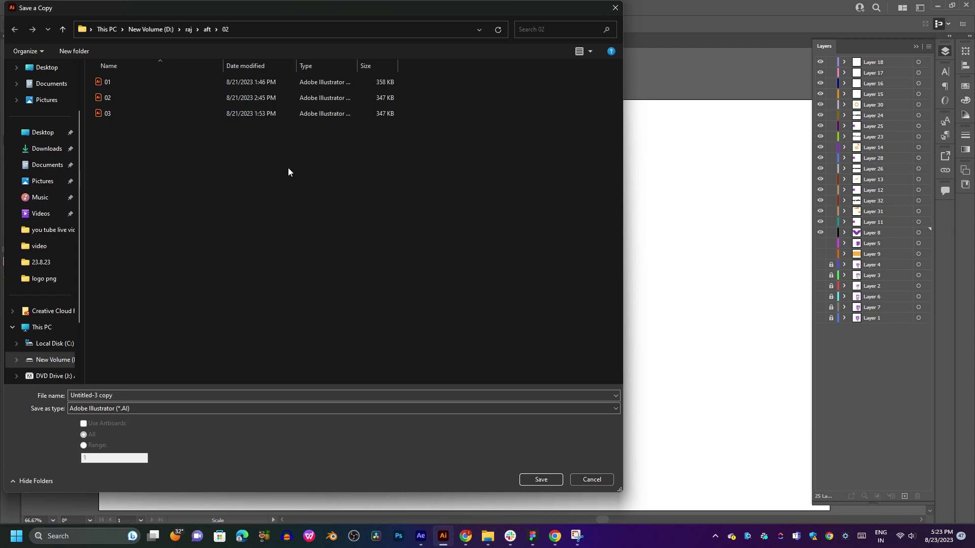
key(ctrl+shift+1)
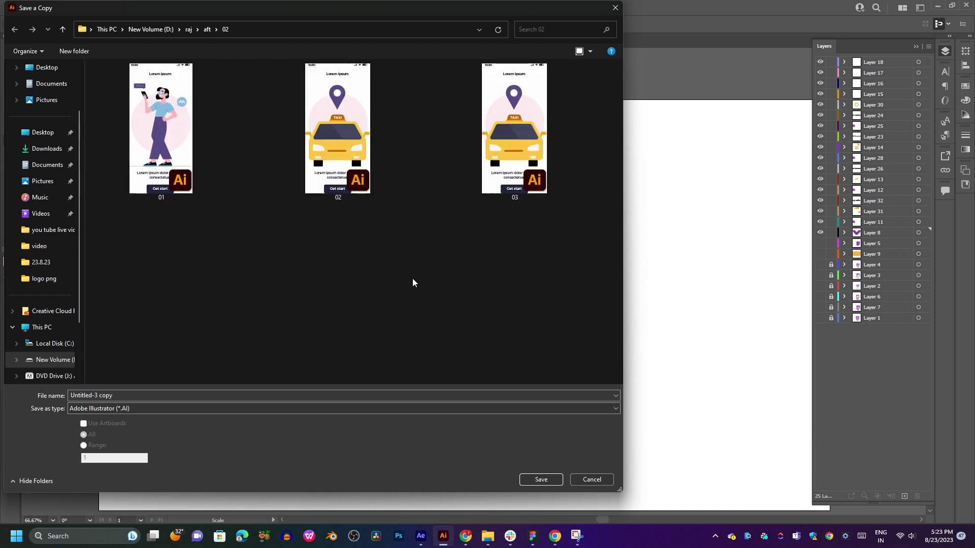
key(alt+Up)
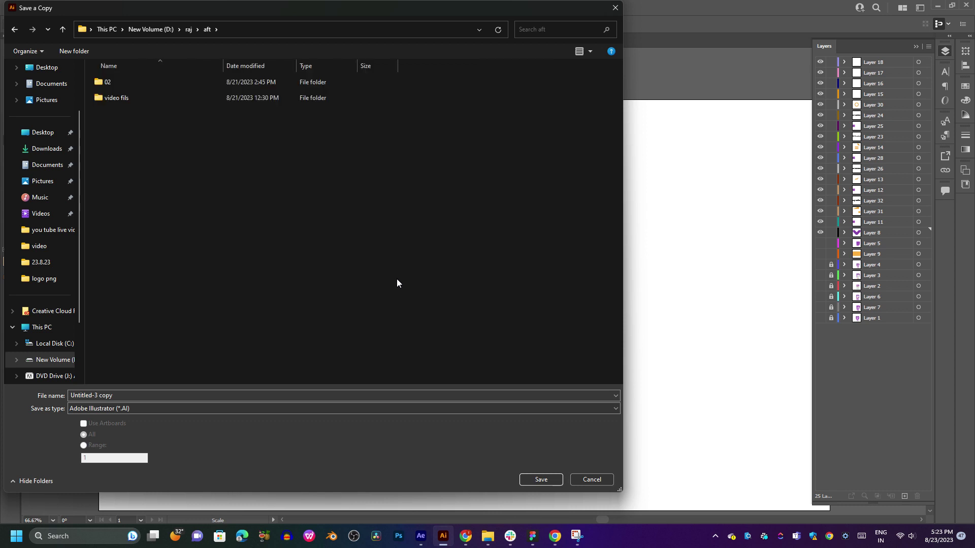
key(alt+Up)
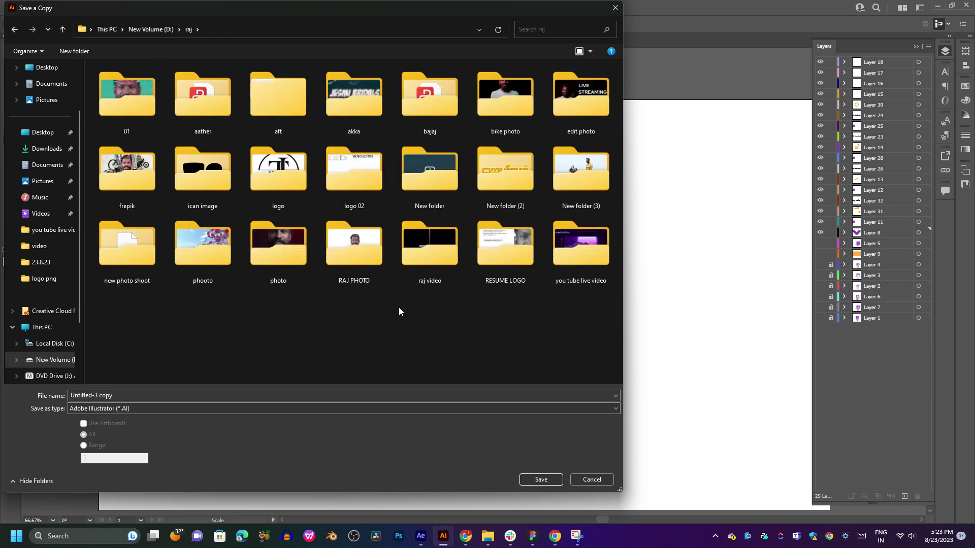
click(128, 114)
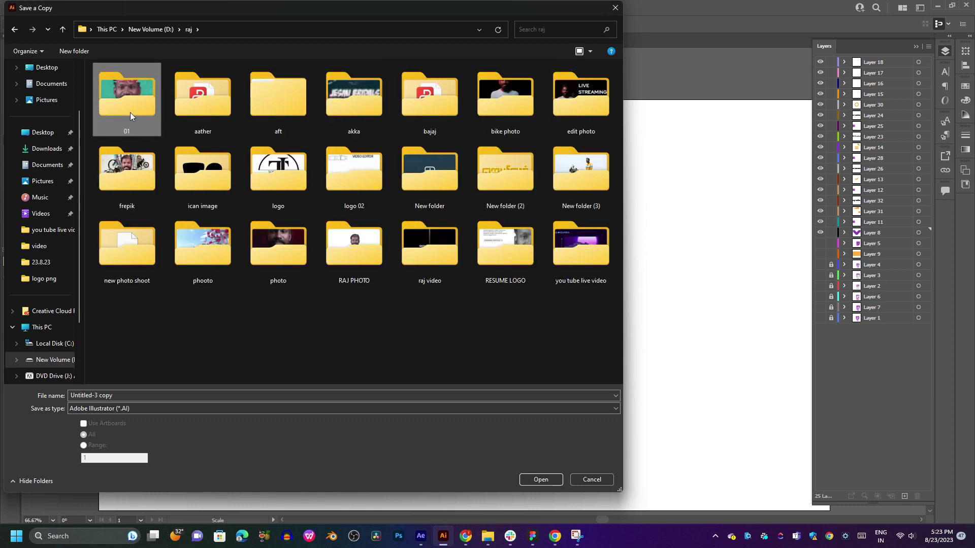
key(alt+Up)
double_click(138, 87)
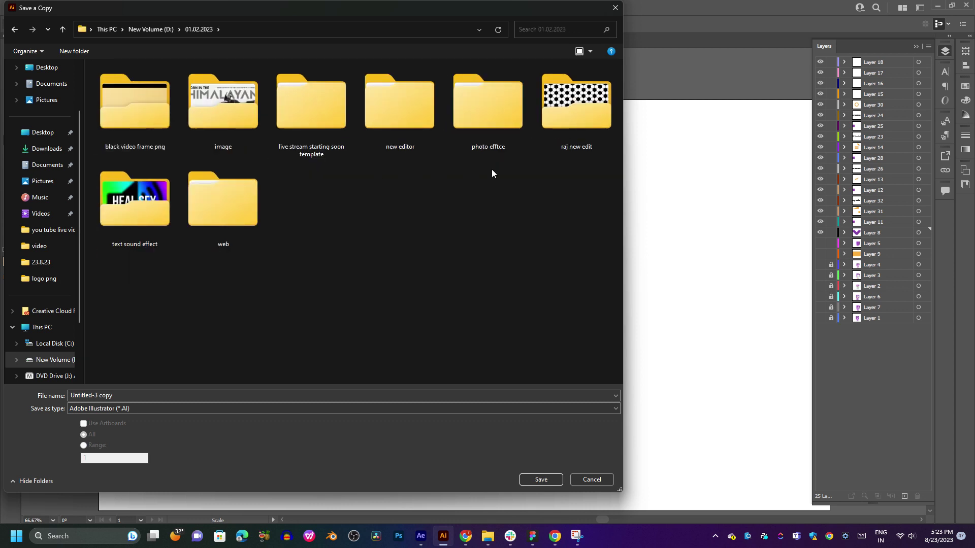
click(259, 220)
double_click(258, 215)
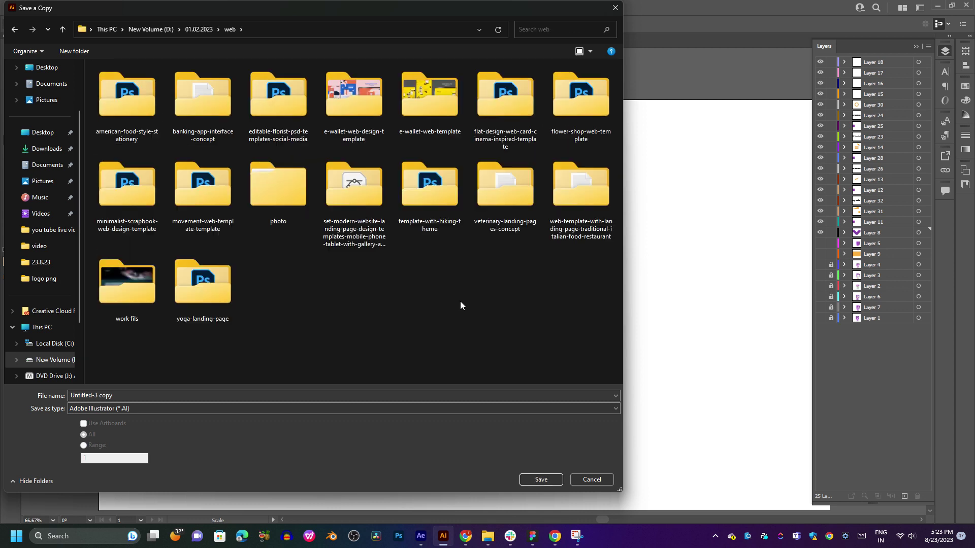
key(alt+Up)
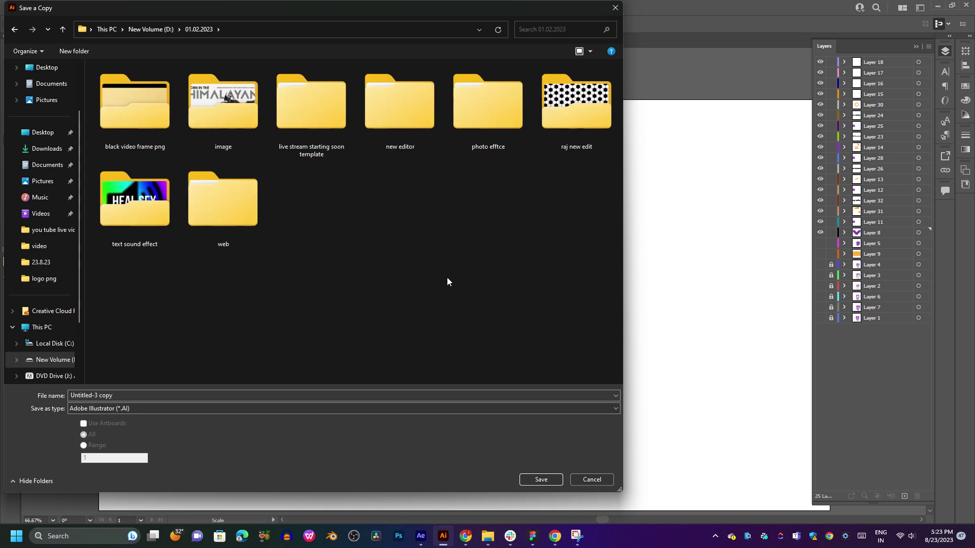
- Create a folder named 'illust and after effects' in 01.02.2023 and open it
key(ctrl+shift+n)
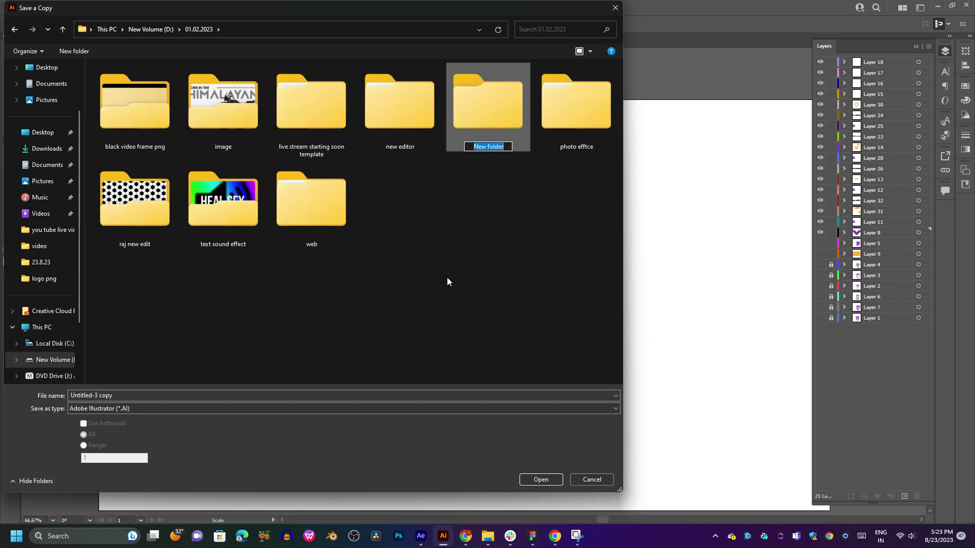
text(ill)
text(us)
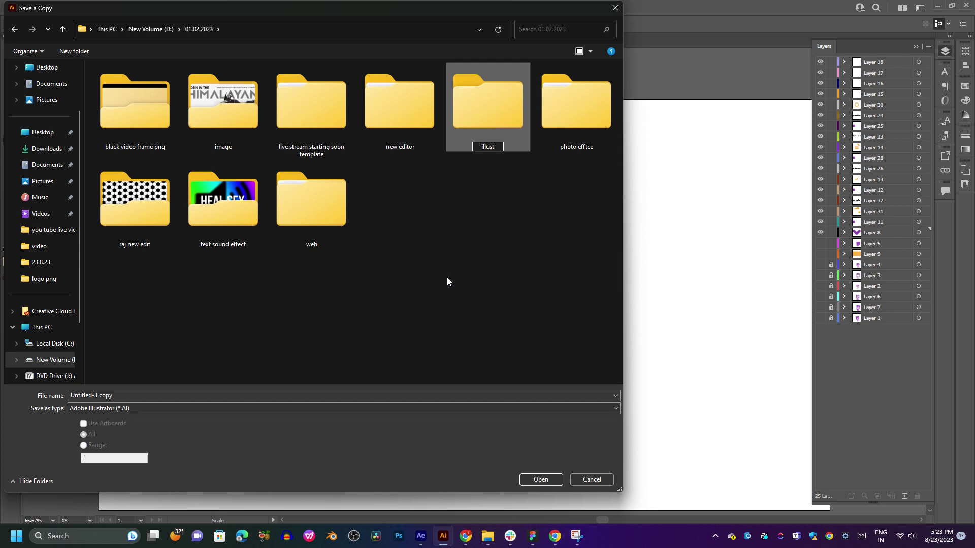
text(t and v)
key(BackSpace)
text(after)
text( eff)
text(ec)
text(ts)
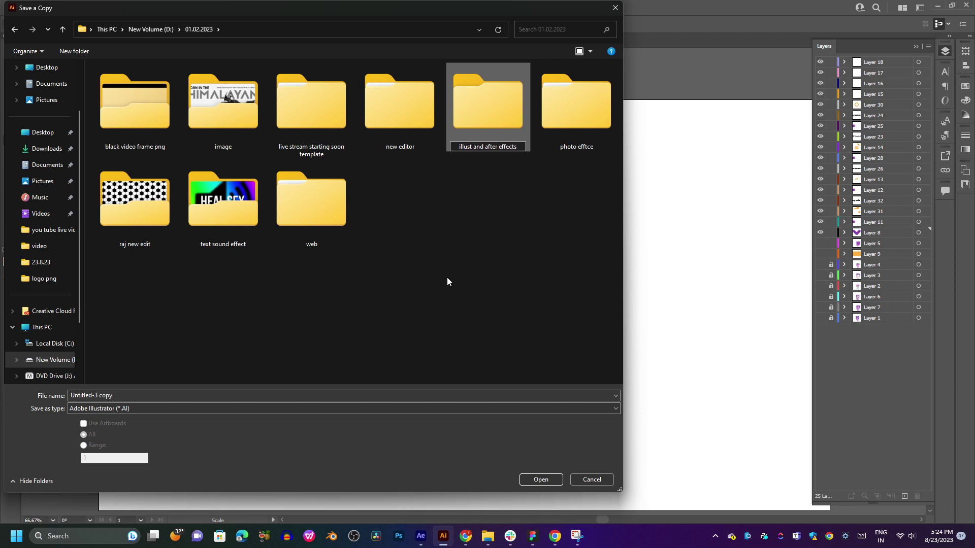
key(Return)
key(Return)
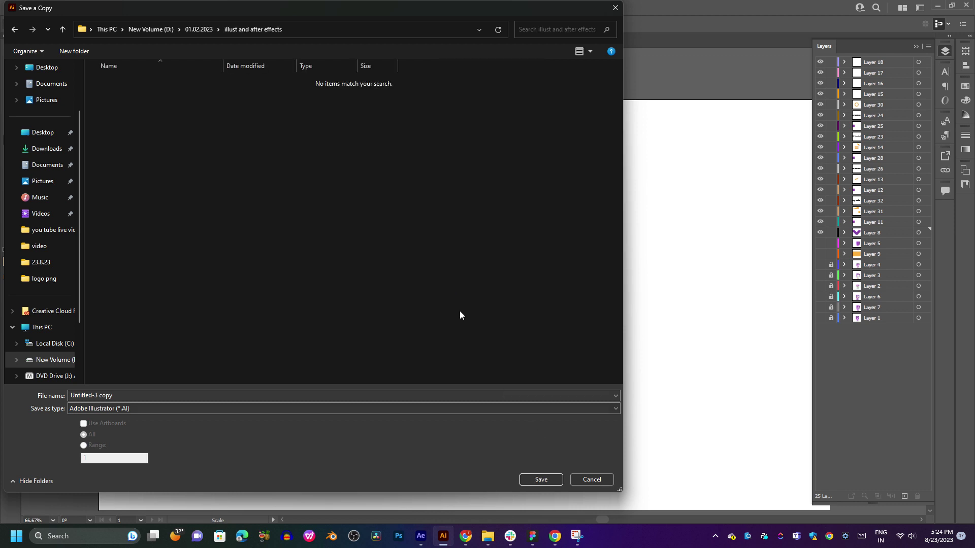
- Save the copy as '01' in a new subfolder, accepting the Illustrator 2020 options
key(ctrl+shift+n)
click(406, 254)
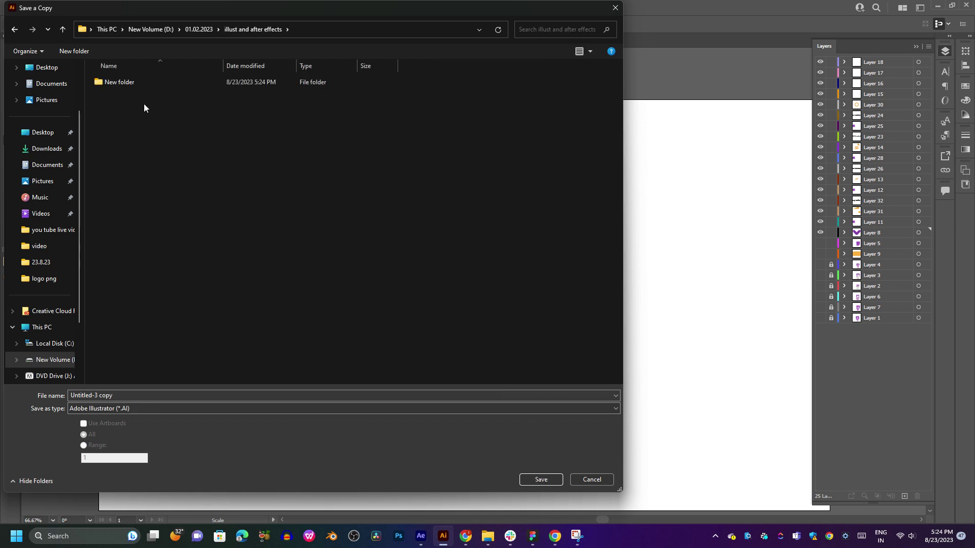
double_click(127, 84)
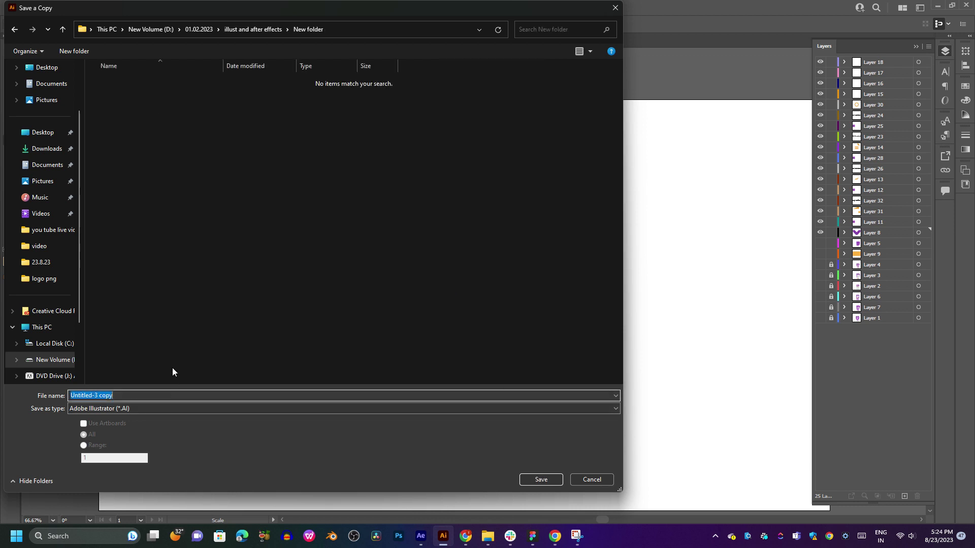
text(01)
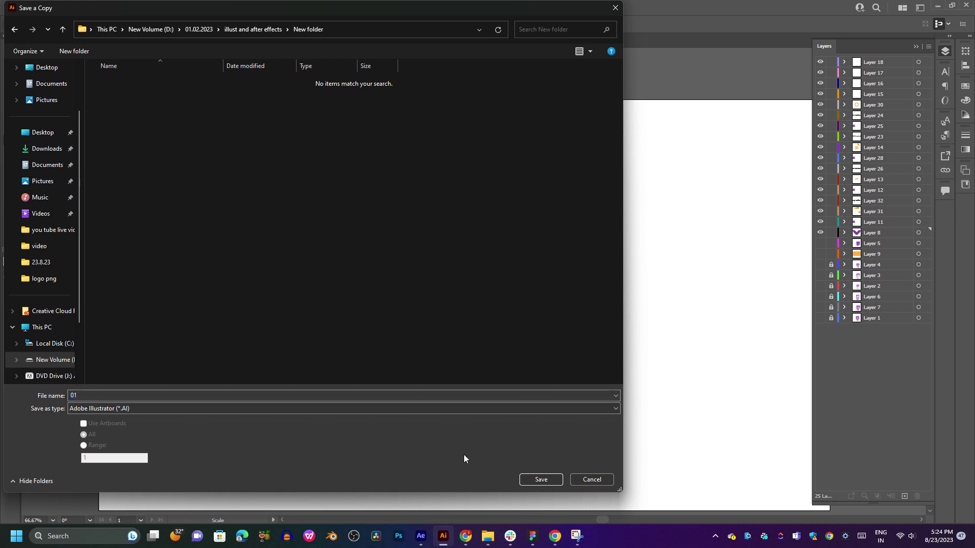
click(532, 483)
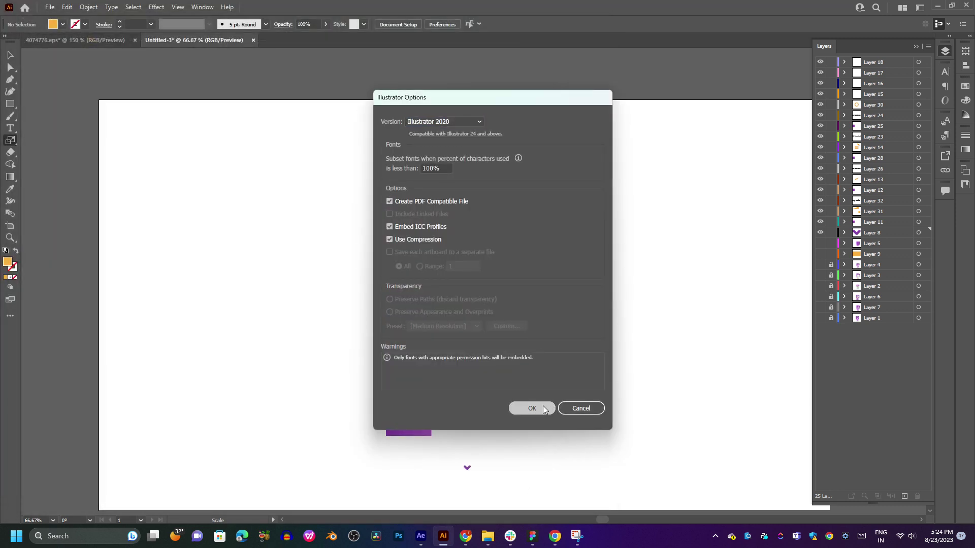
click(531, 409)
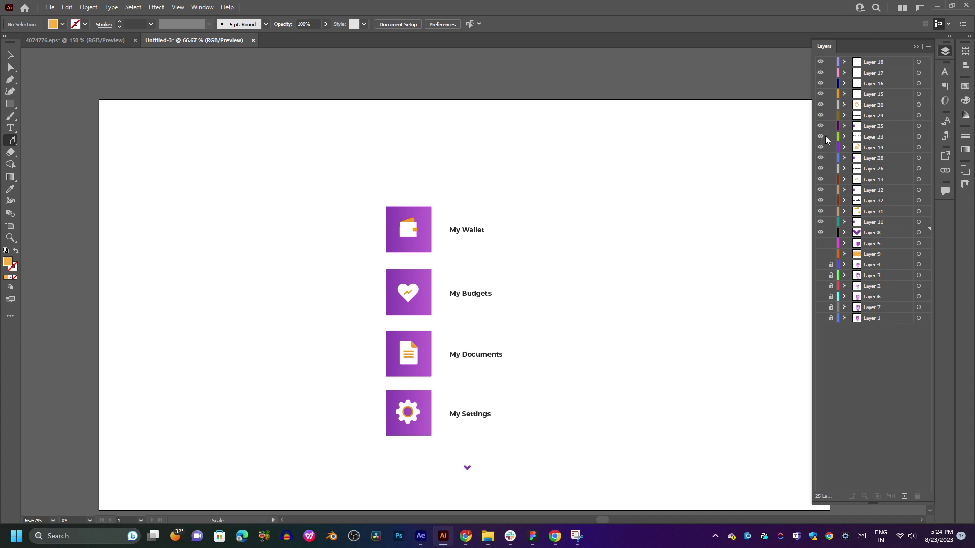
- Select the My Budgets item group, briefly expand Layer 5 to inspect it, then deselect
click(10, 54)
drag(476, 225, 427, 199)
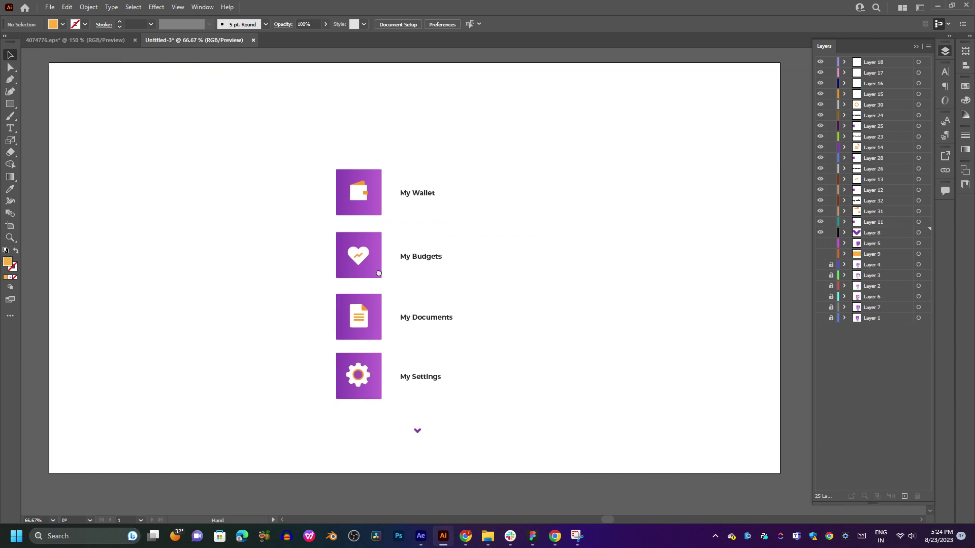
click(407, 242)
click(844, 244)
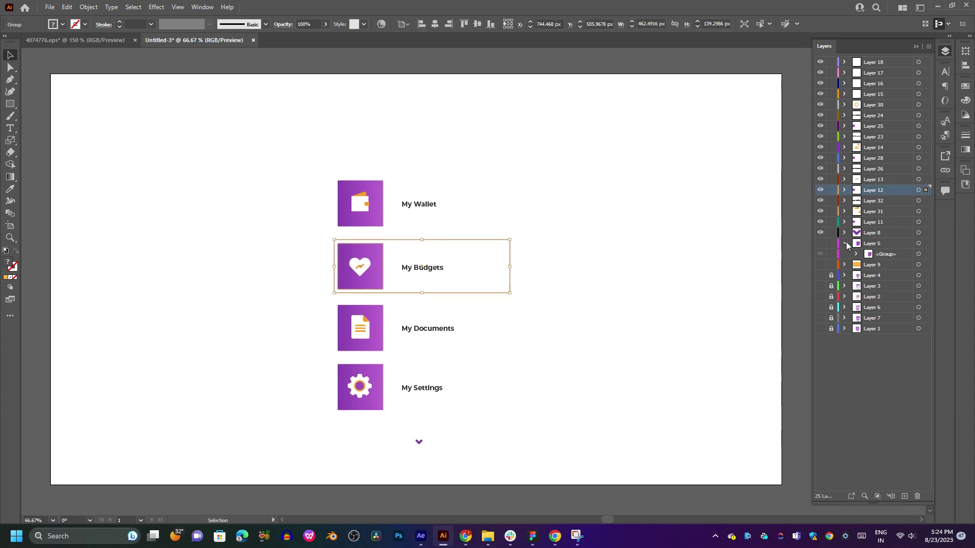
click(845, 244)
click(652, 294)
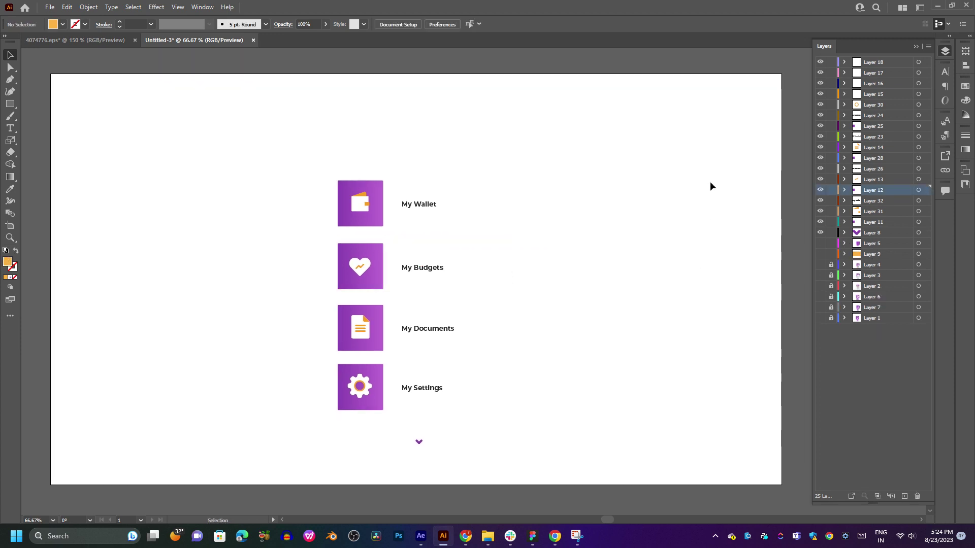
- Preview the purple Budget screen in Layer 4, hide it again, and show orange Layer 9
click(844, 265)
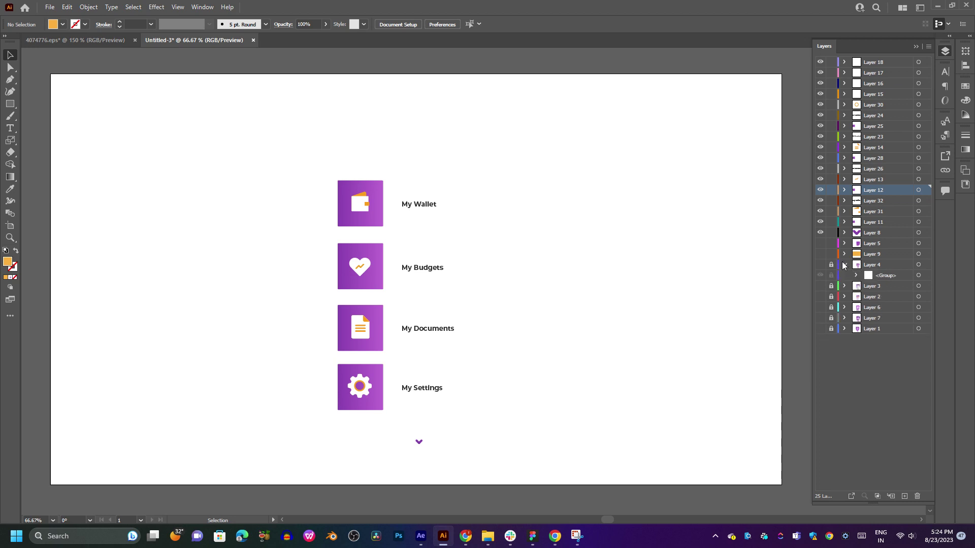
click(856, 276)
click(820, 265)
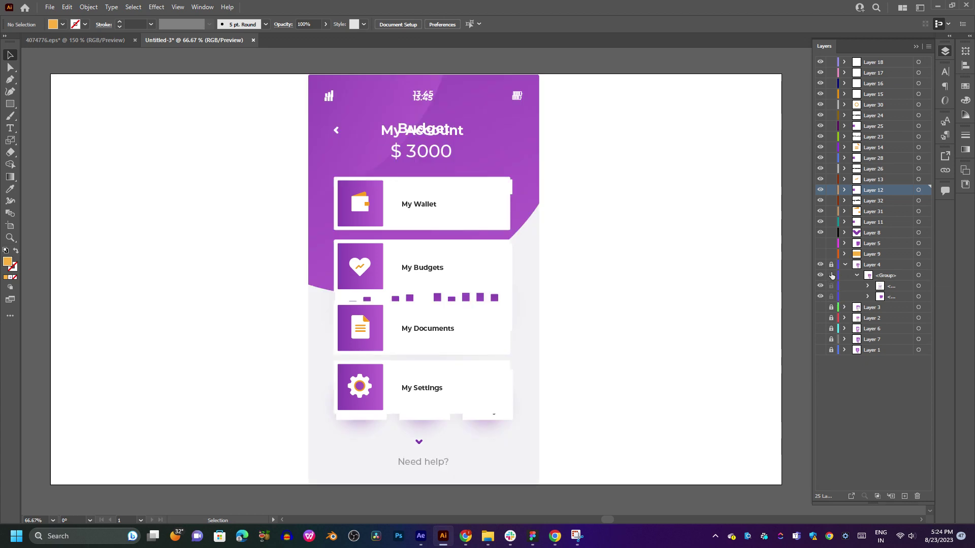
click(844, 265)
click(820, 265)
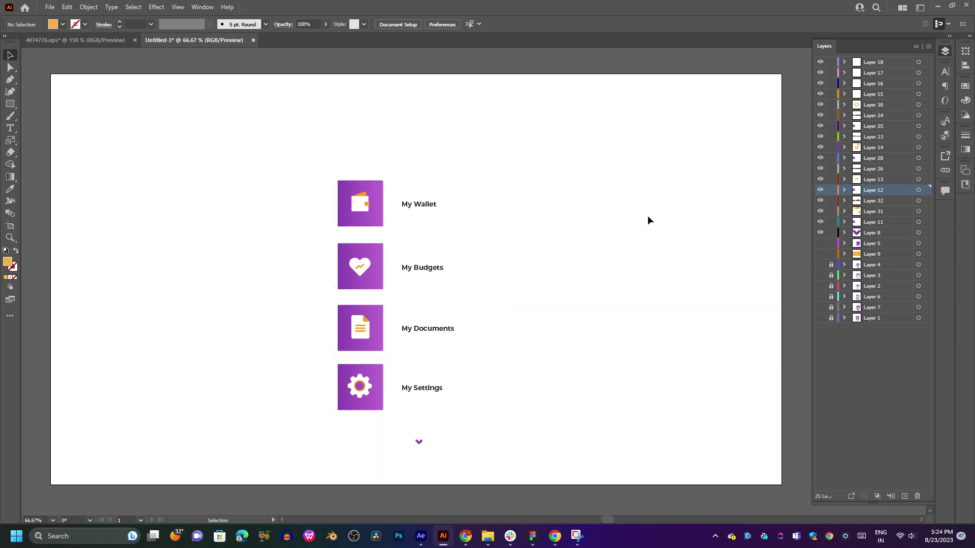
click(820, 254)
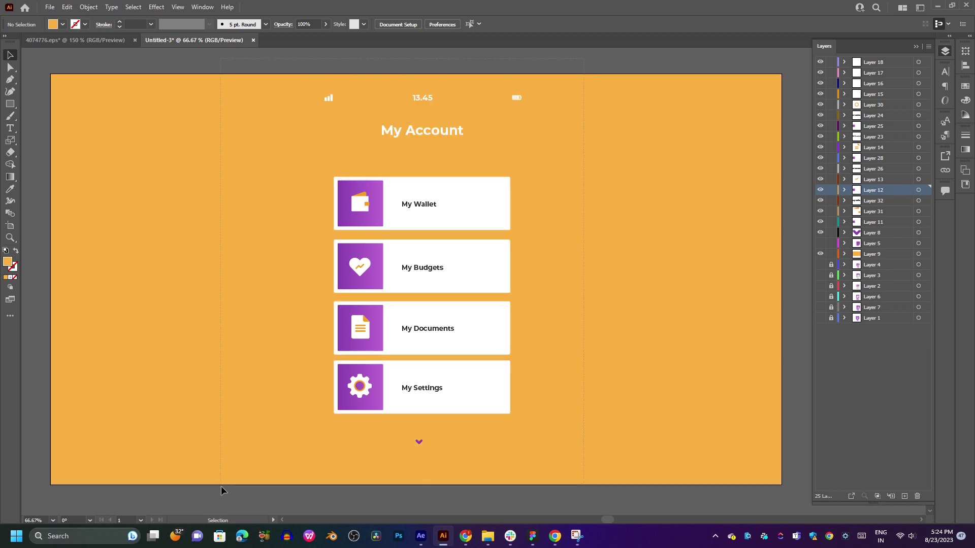
- Lock the orange background Layer 9 and delete the My Account screen content
key(ctrl+a)
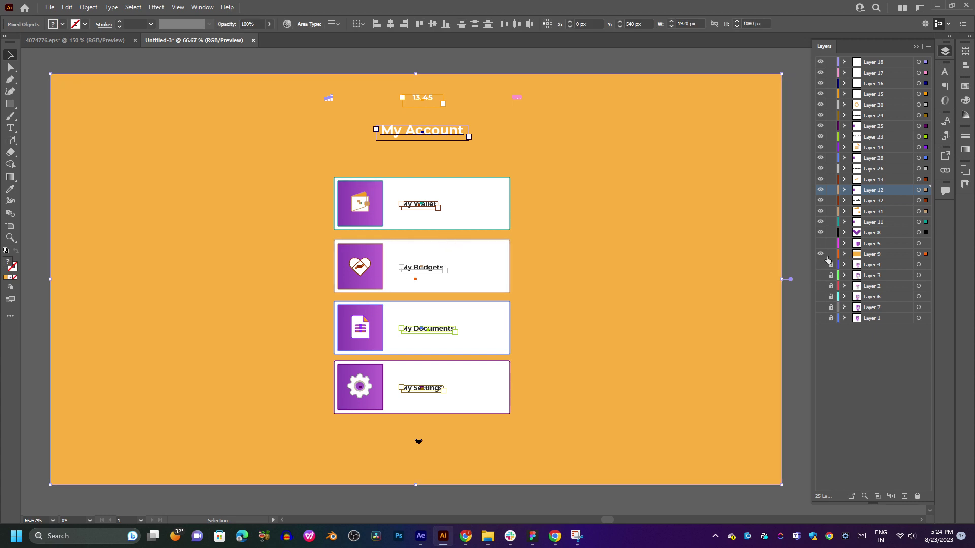
click(831, 254)
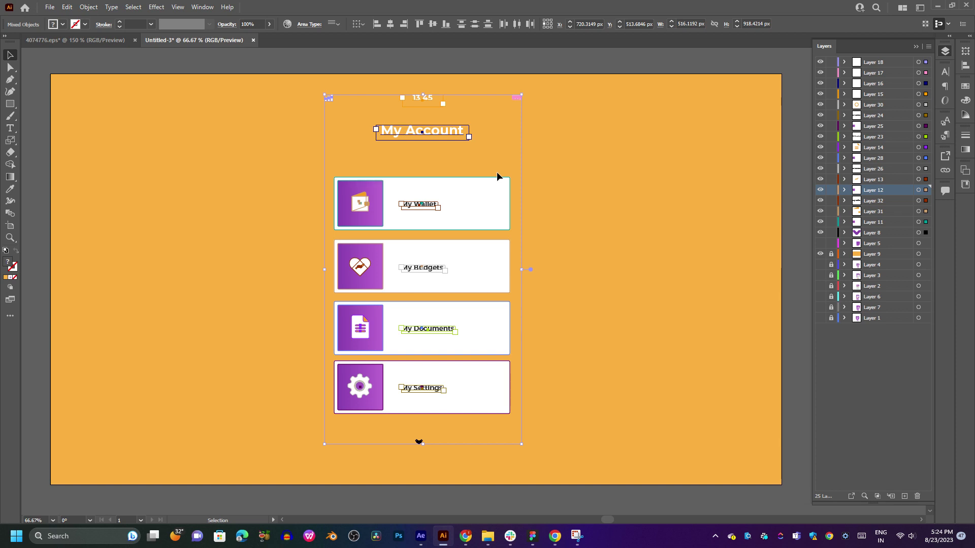
key(Delete)
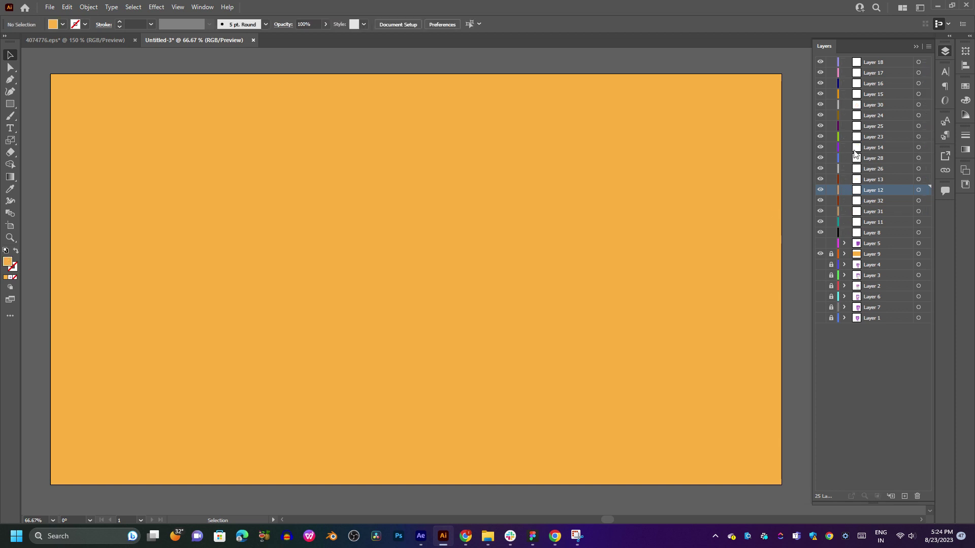
- Move Layer 4 above Layer 9, make it visible, and expand its group
drag(881, 263, 889, 248)
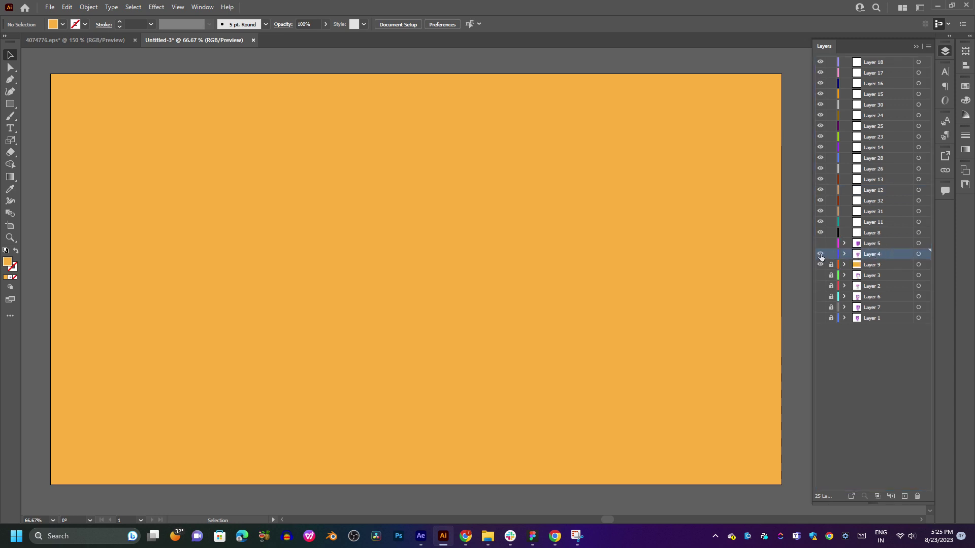
click(820, 254)
click(844, 254)
click(857, 265)
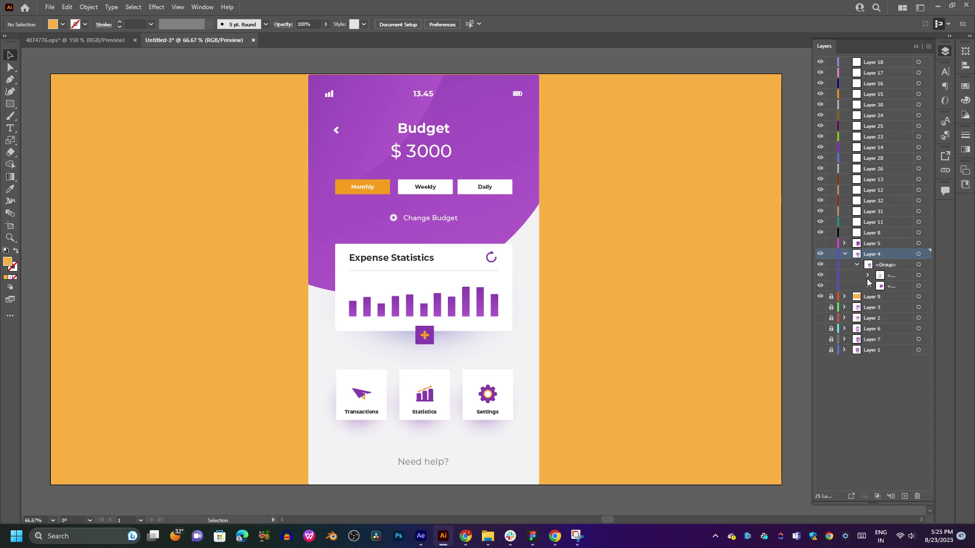
click(508, 209)
right_click(508, 208)
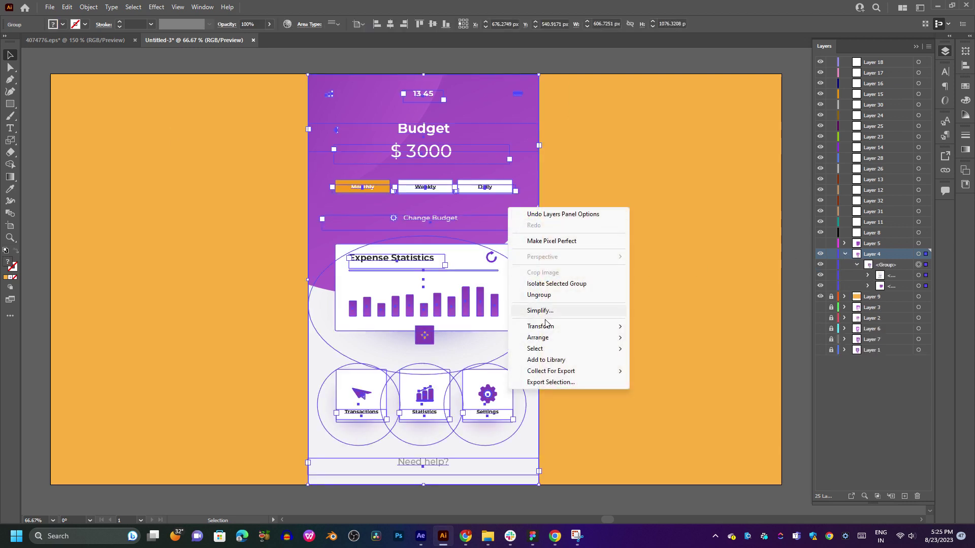
click(538, 295)
right_click(396, 242)
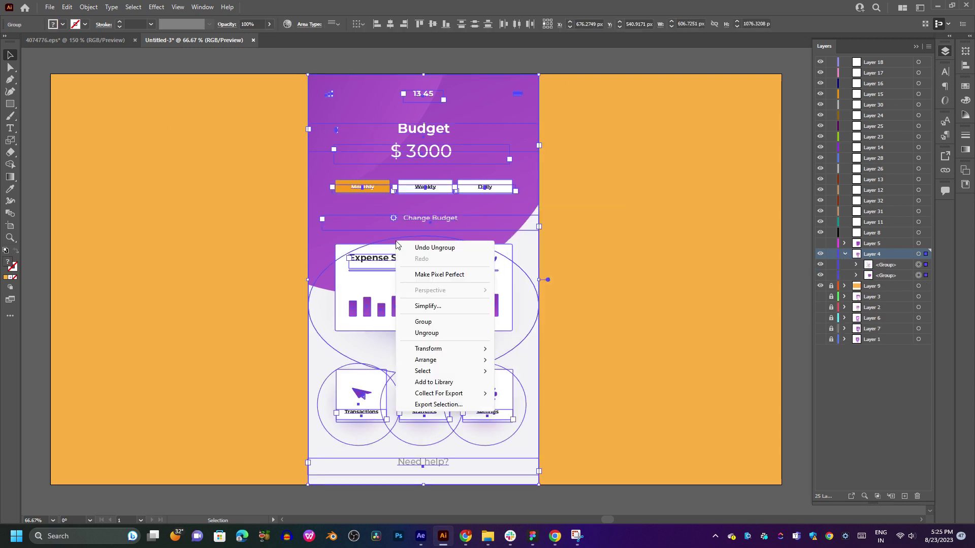
click(431, 333)
click(505, 205)
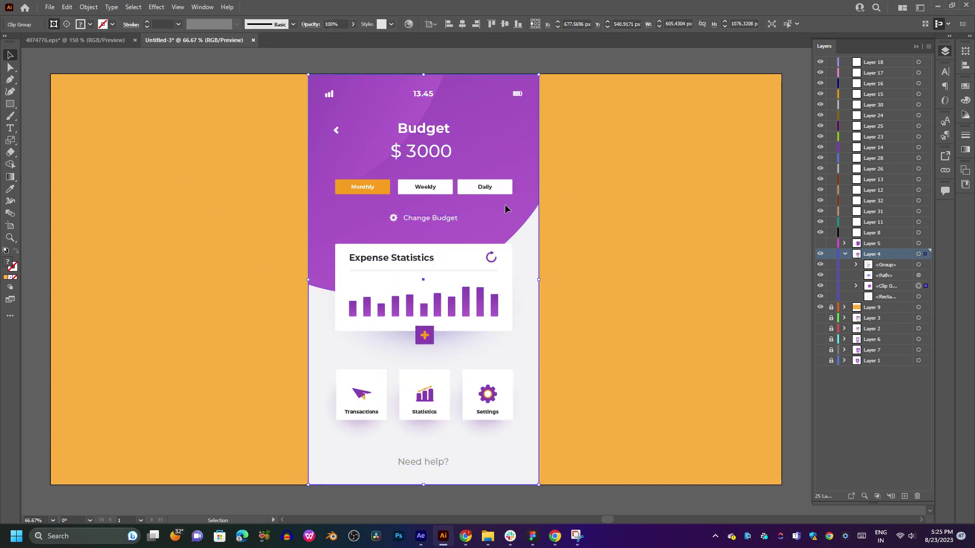
right_click(506, 209)
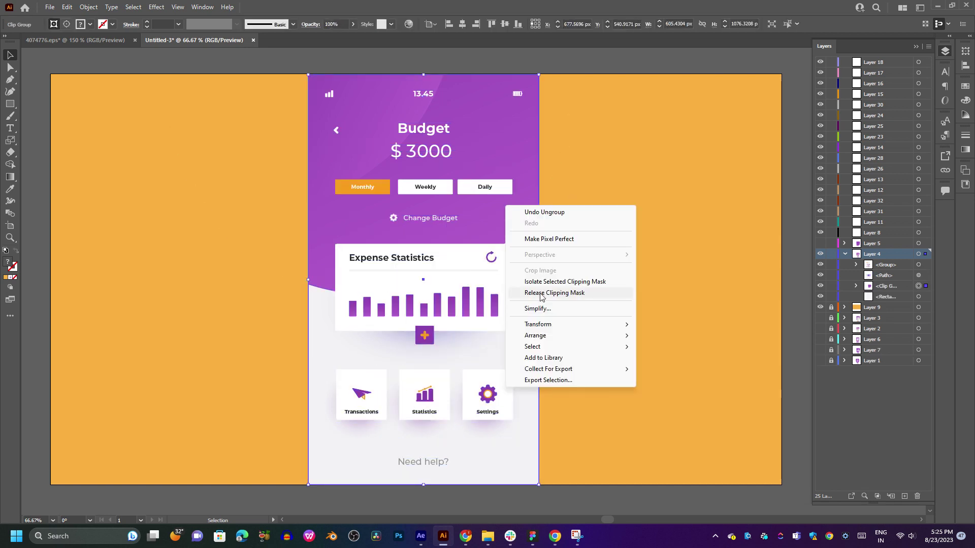
click(856, 286)
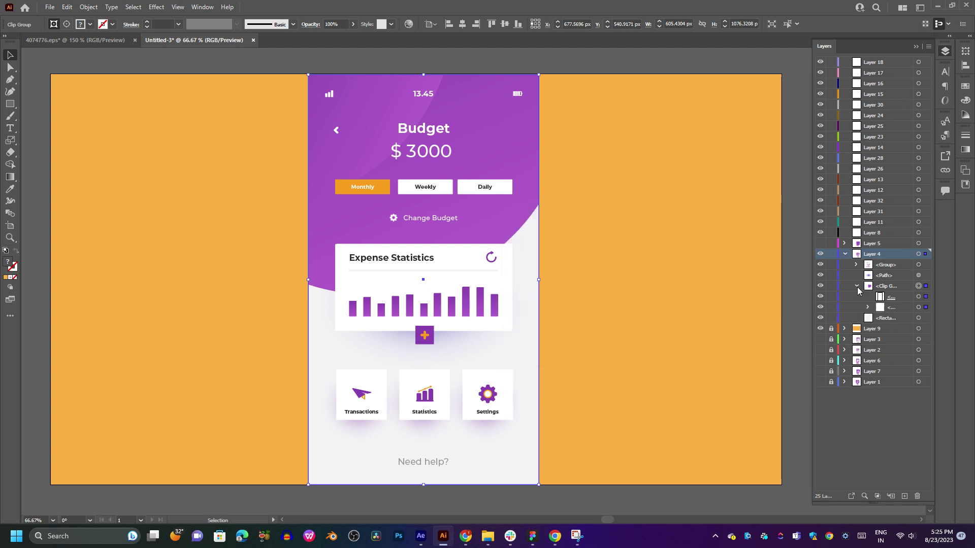
click(820, 286)
click(820, 287)
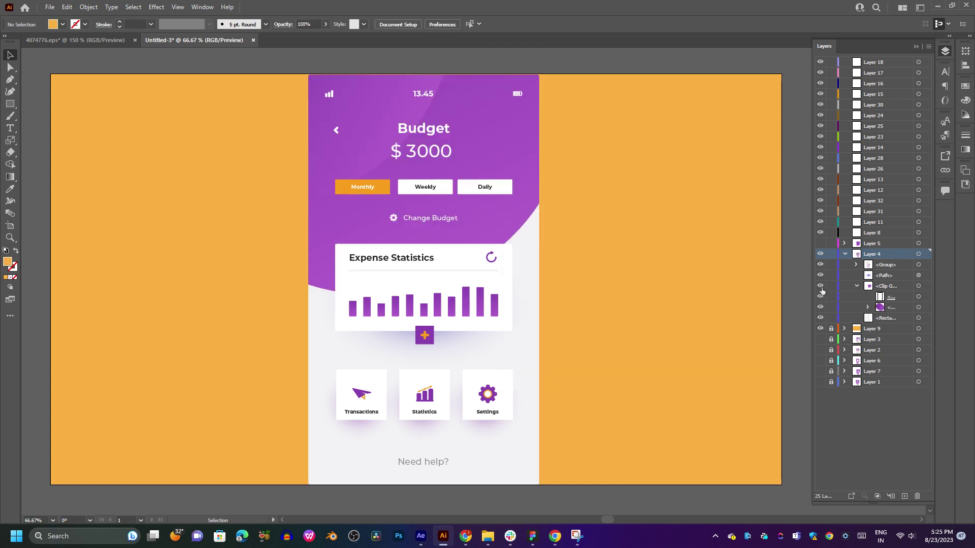
click(820, 318)
click(820, 318)
click(465, 307)
- Pan the artboard to view the whole Budget screen, its three cards and Need help?
scroll(466, 298, up, 3)
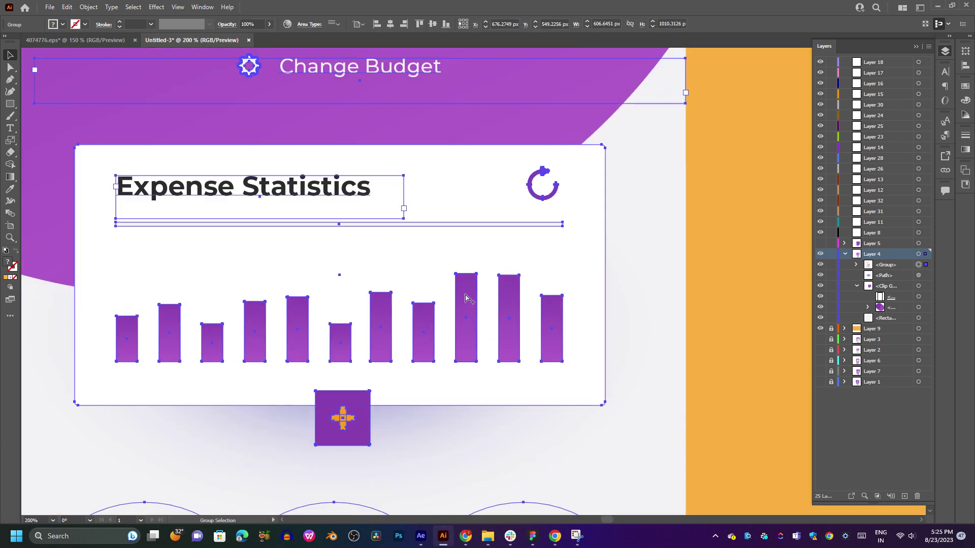
scroll(465, 298, down, 2)
drag(465, 298, 463, 199)
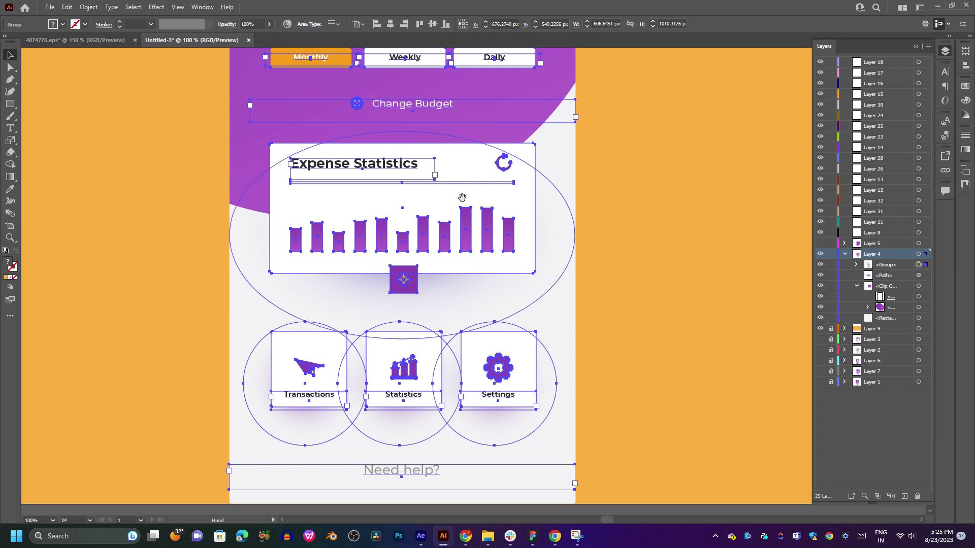
scroll(446, 305, up, 3)
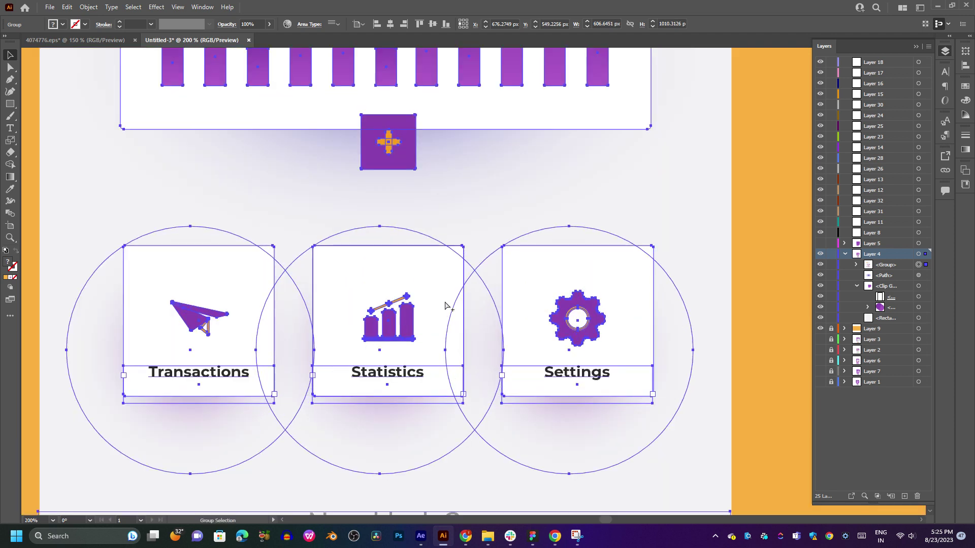
scroll(445, 306, down, 2)
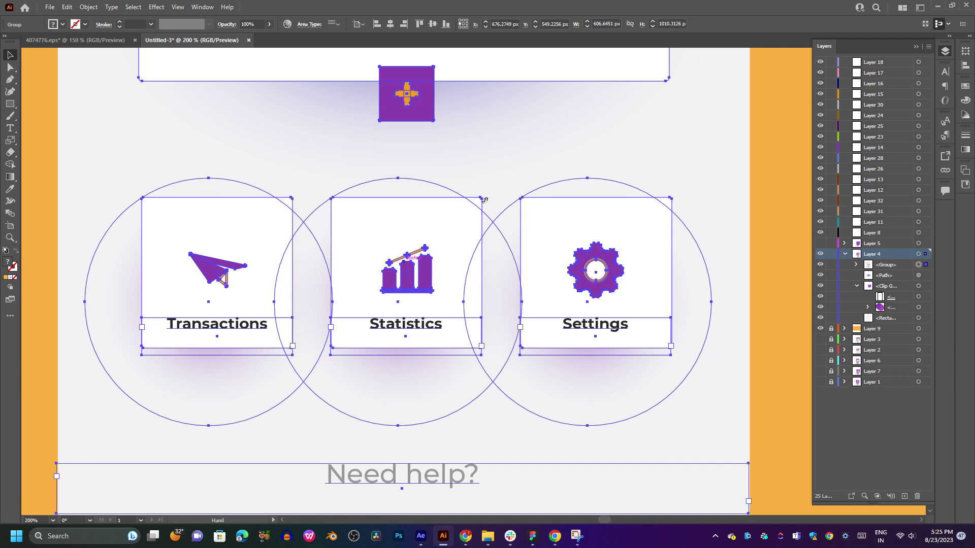
scroll(429, 218, up, 10)
drag(462, 149, 461, 115)
scroll(449, 186, up, 10)
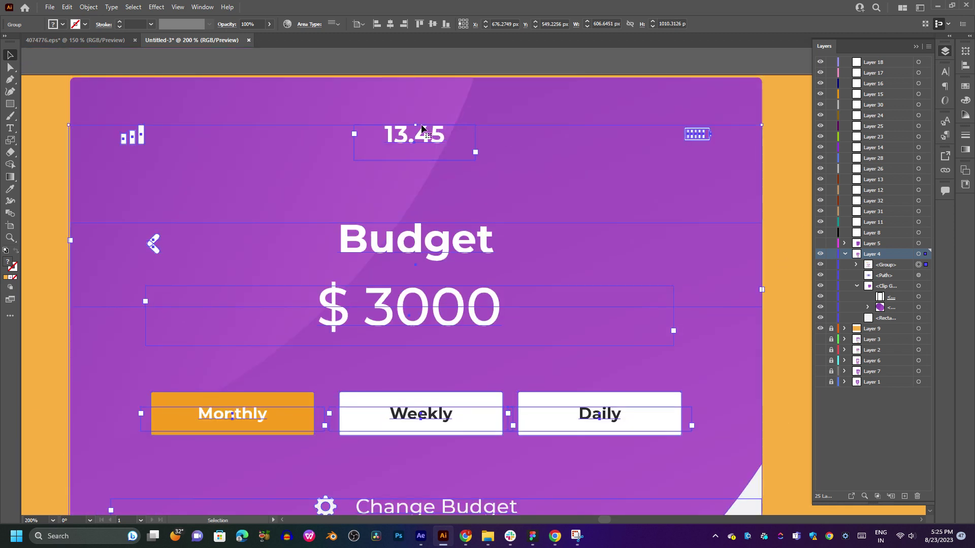
- Ungroup the budget screen artwork and check the plus button and lower cards
right_click(434, 136)
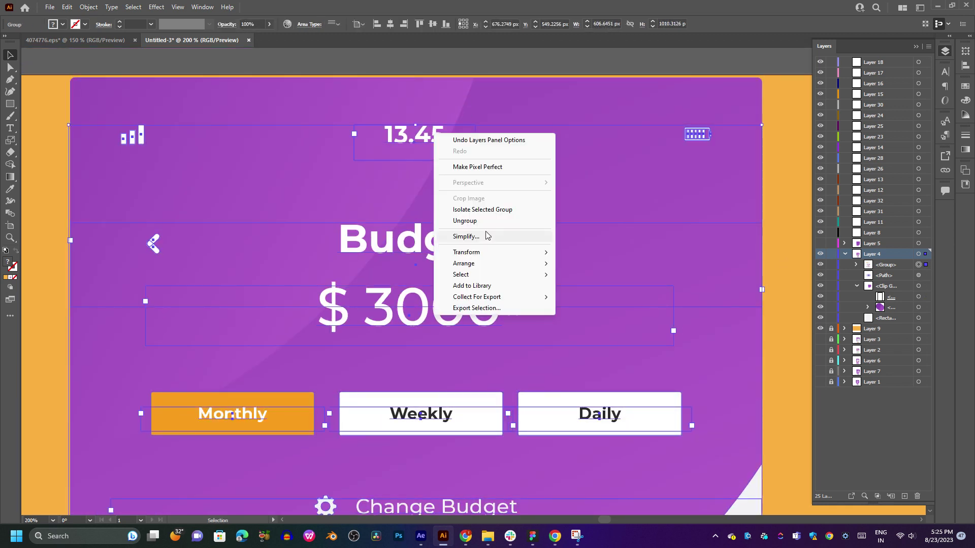
click(488, 221)
click(912, 264)
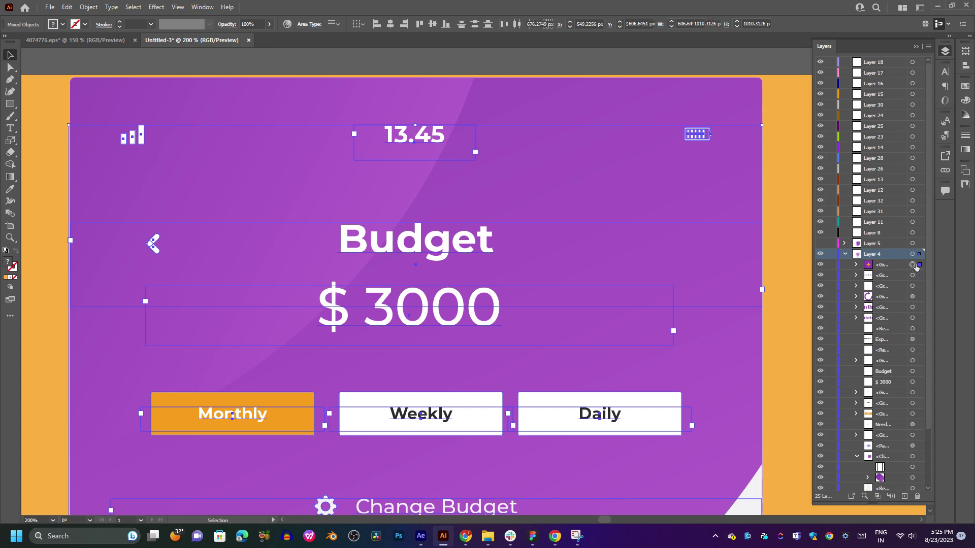
scroll(531, 355, down, 9)
scroll(538, 247, down, 8)
drag(572, 325, 562, 171)
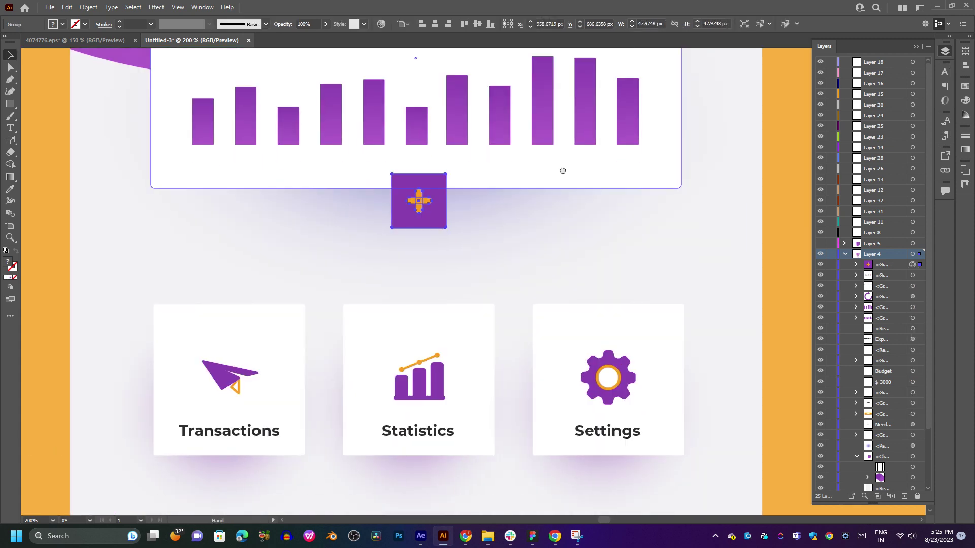
key(ctrl+1)
scroll(516, 188, up, 5)
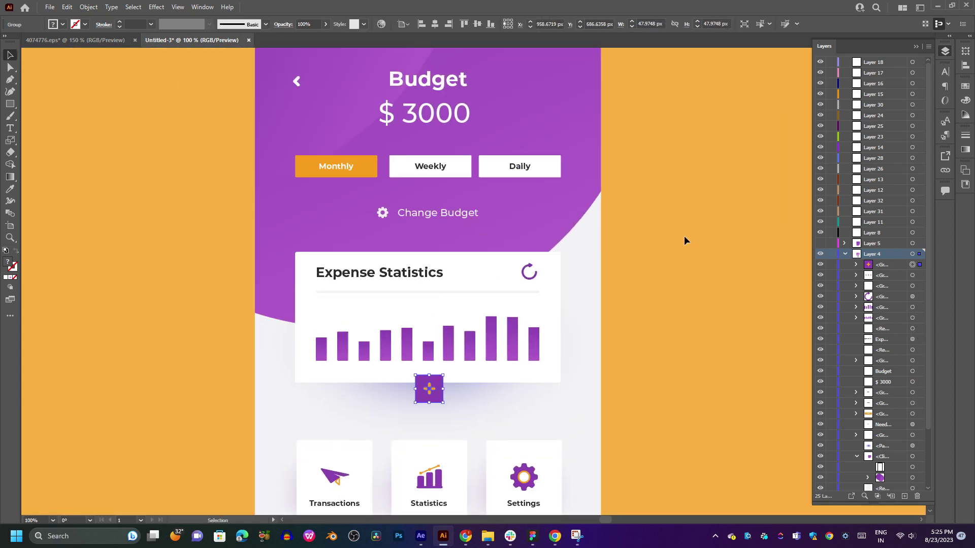
key(ctrl+shift+a)
scroll(516, 315, up, 4)
- Release all of Layer 4's artwork to separate sublayers in sequence, then deselect
click(423, 253)
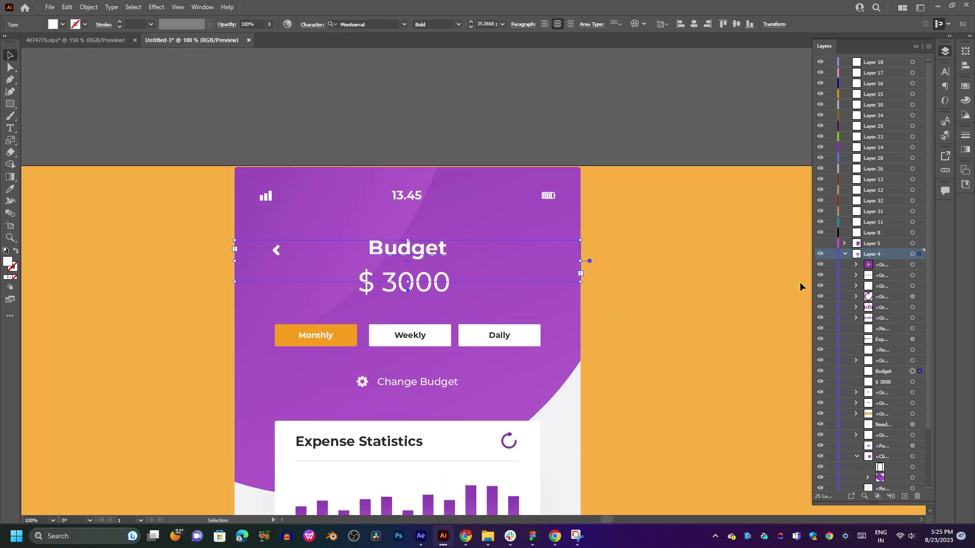
click(913, 254)
scroll(904, 297, down, 2)
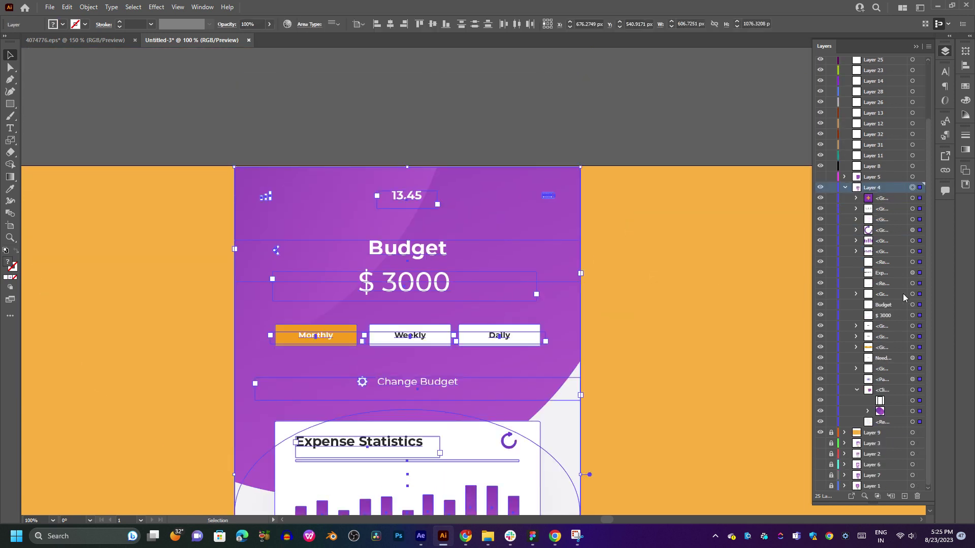
click(928, 46)
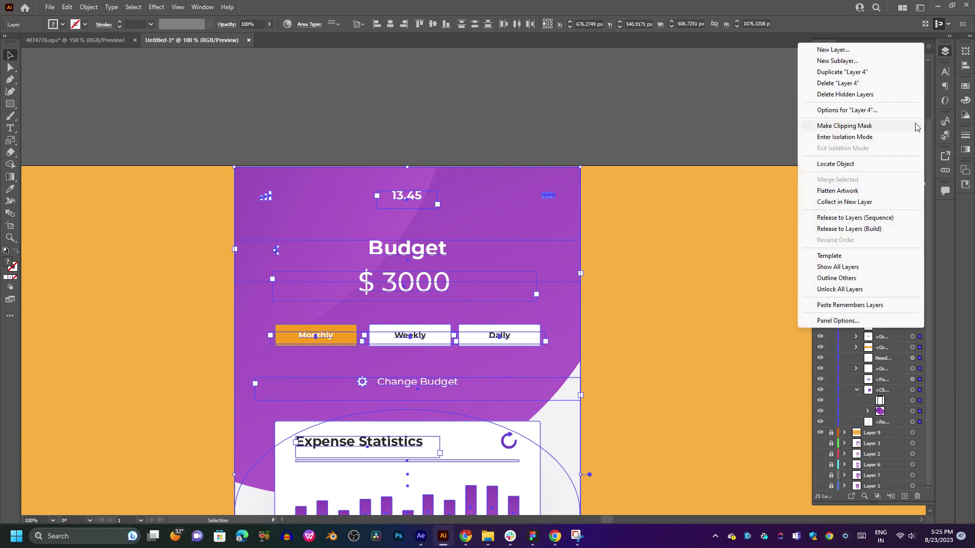
click(843, 217)
click(656, 111)
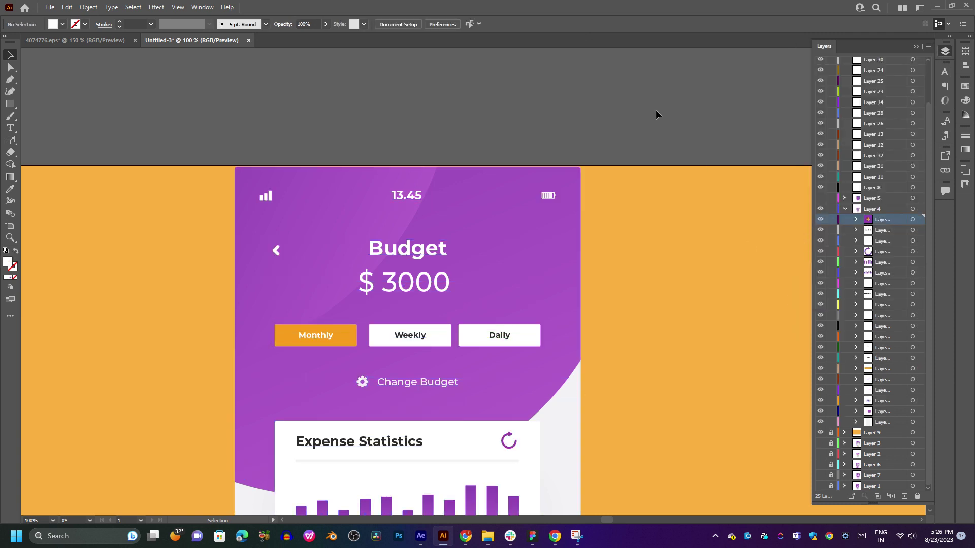
- Select the buttons, headings, chart bars and icons to confirm each sits on its own sublayer
drag(579, 322, 564, 276)
click(459, 289)
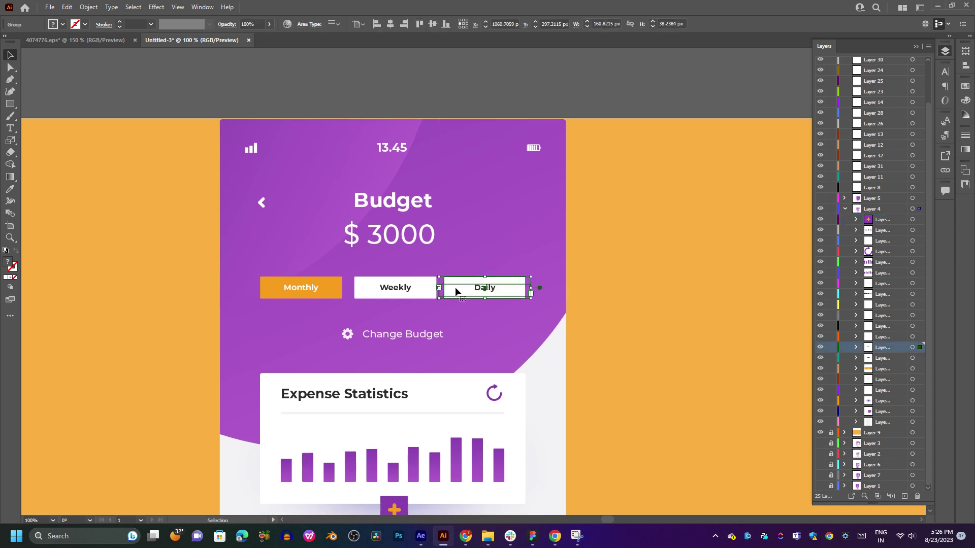
click(316, 291)
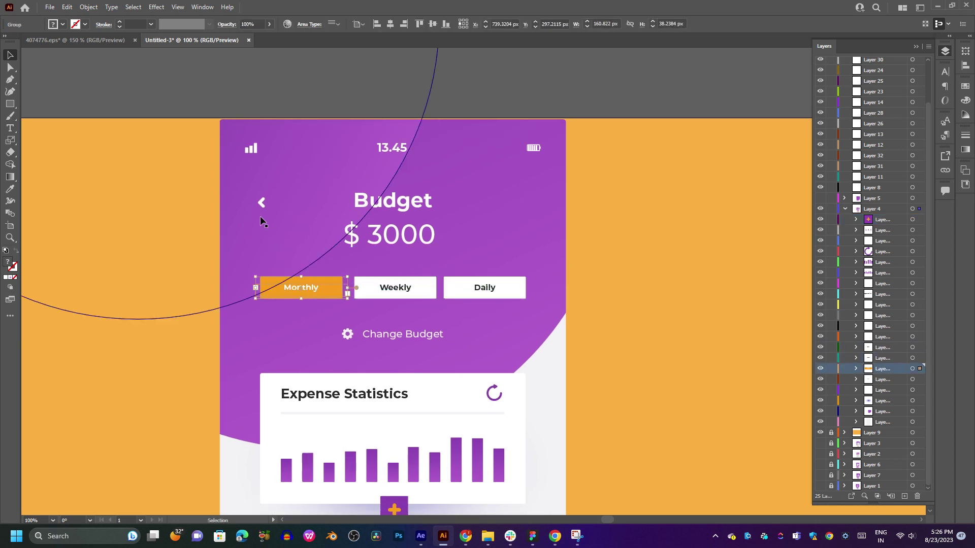
drag(262, 203, 262, 203)
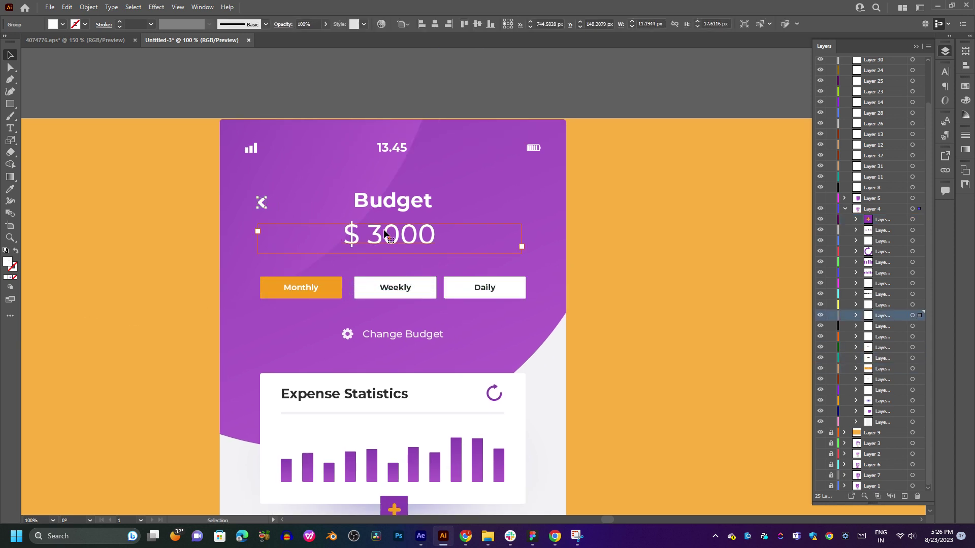
click(390, 156)
scroll(513, 312, down, 5)
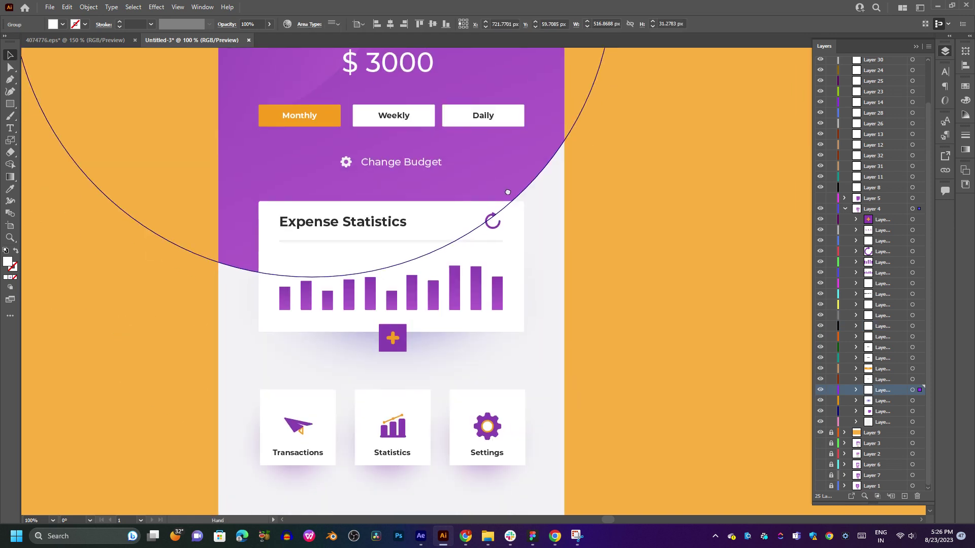
click(468, 306)
click(392, 337)
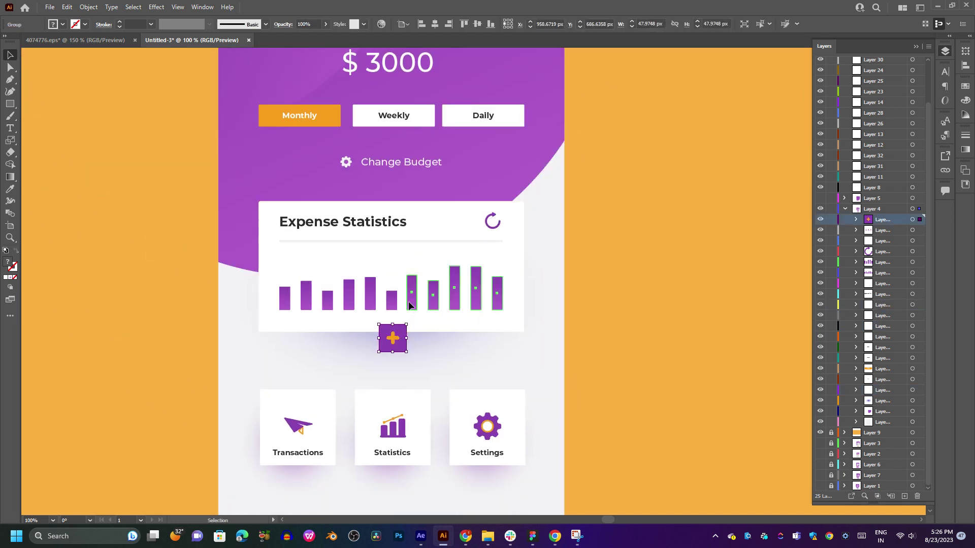
click(434, 297)
click(392, 304)
click(385, 305)
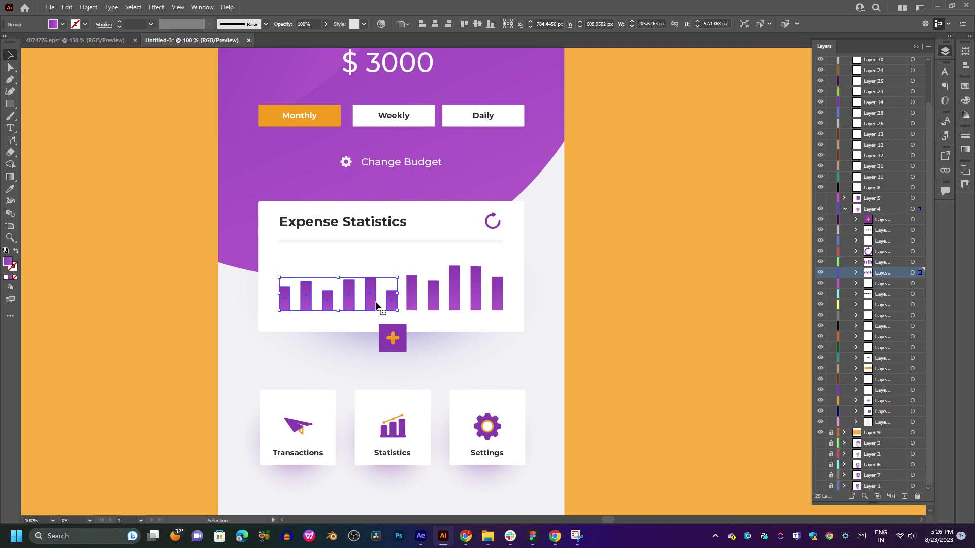
click(487, 227)
click(373, 226)
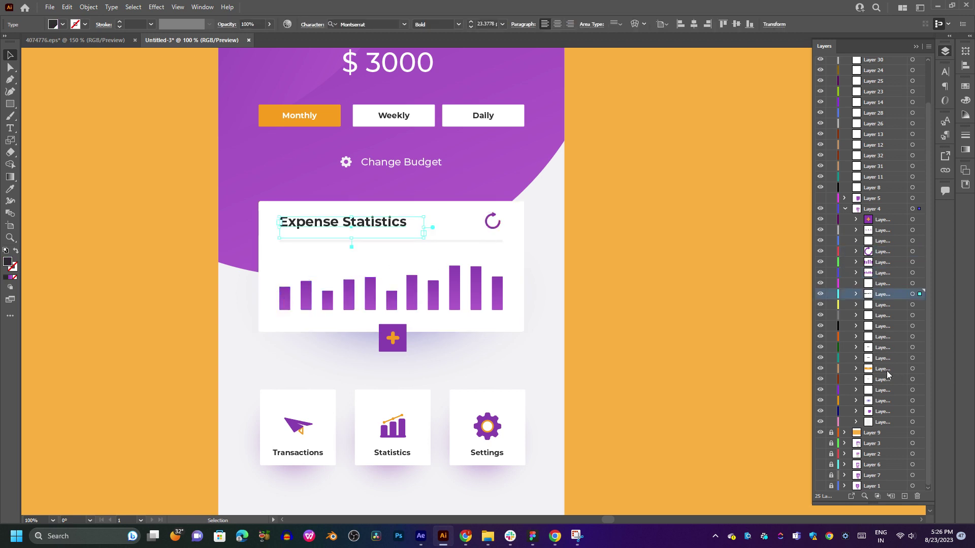
- Hide the orange background, the backdrop and the purple header shape, then deselect
click(822, 432)
click(821, 422)
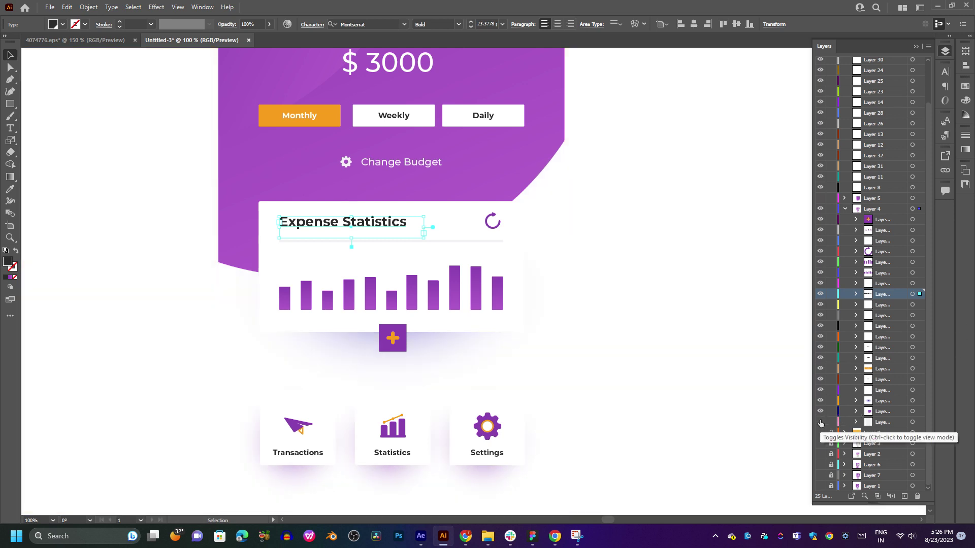
click(821, 412)
click(598, 254)
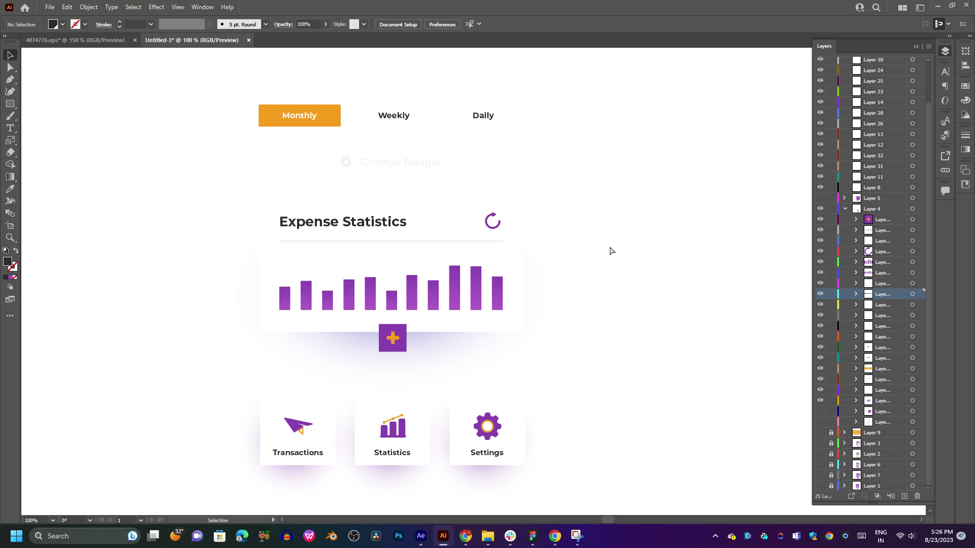
- Save a copy named '02' with default Illustrator options, then switch to After Effects
key(ctrl+alt+s)
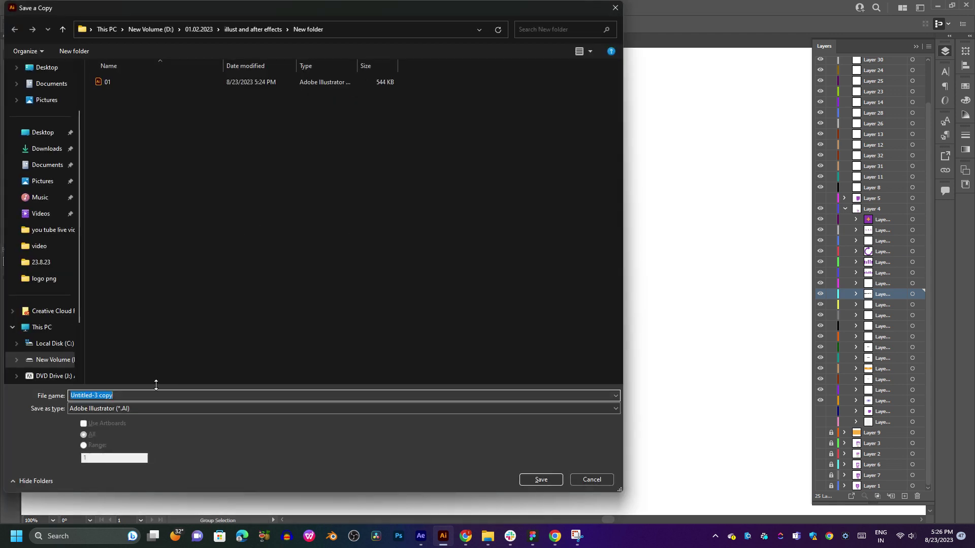
text(02)
key(Return)
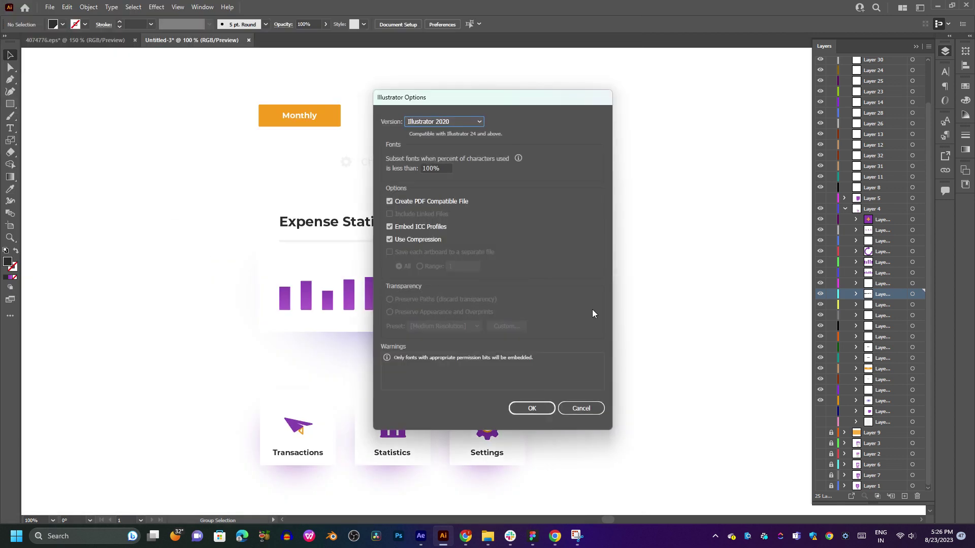
click(532, 409)
click(421, 537)
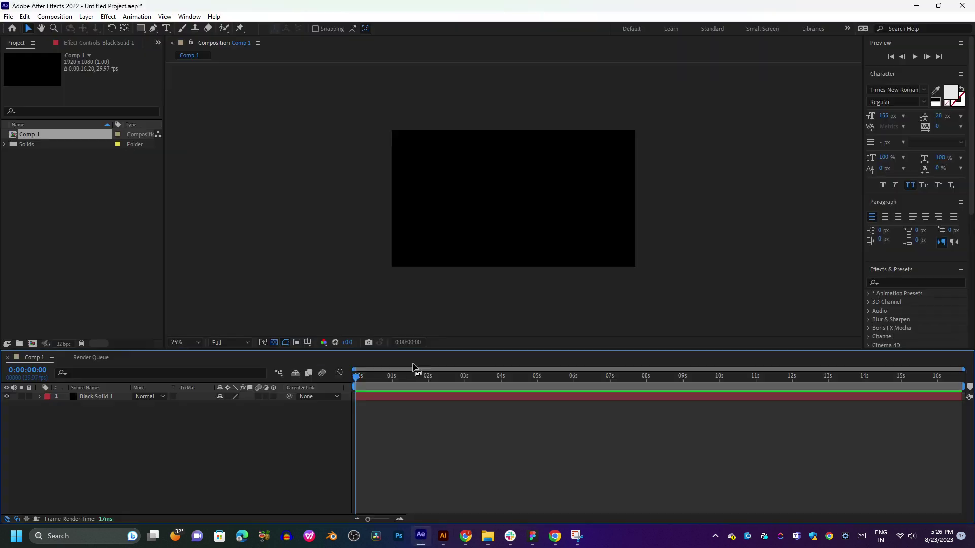
mouse_move(487, 536)
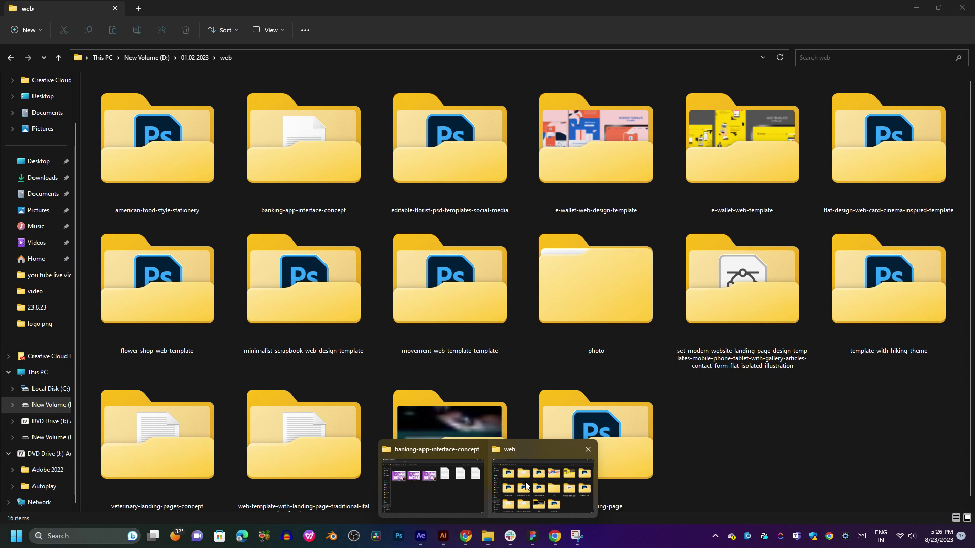
- Select the 02 file in illust and after effects > New folder, then return to After Effects
click(525, 486)
key(alt+Up)
click(447, 132)
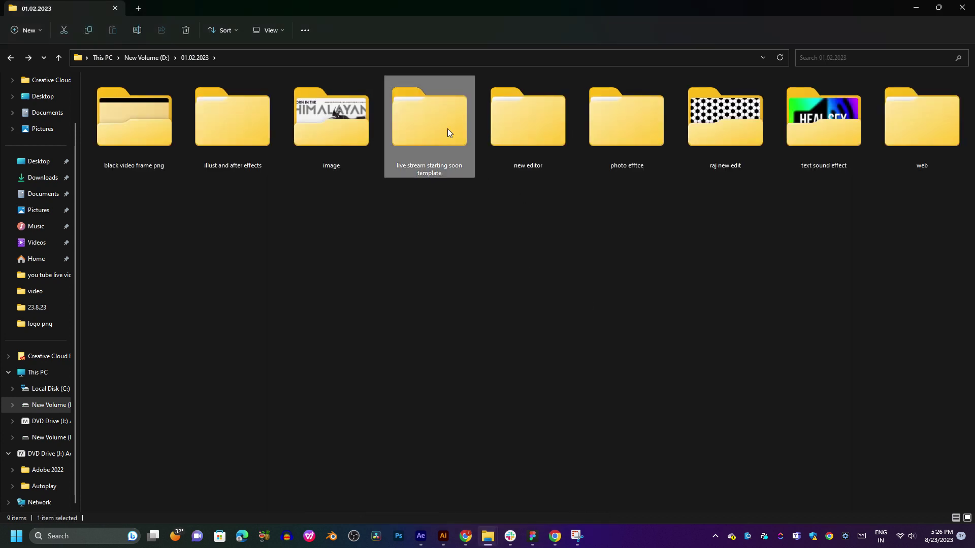
click(590, 121)
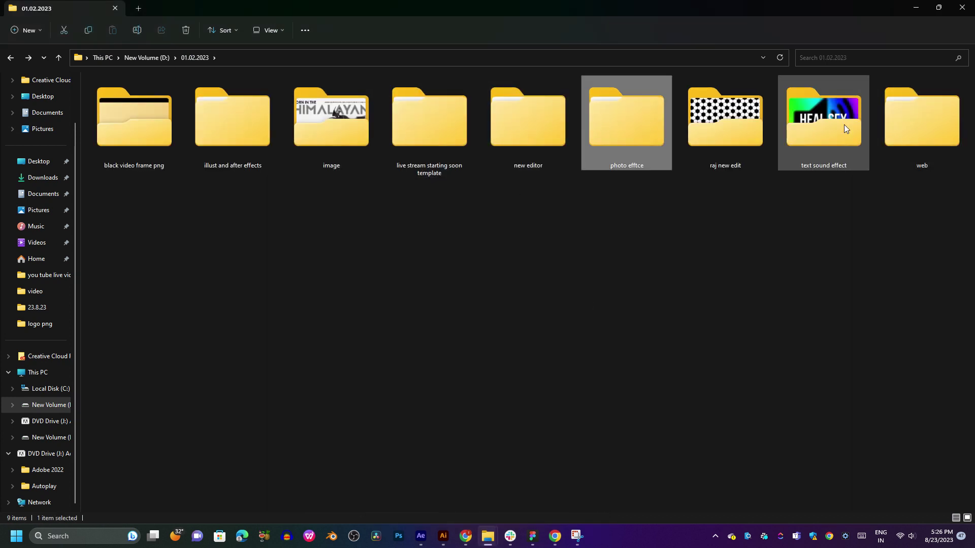
double_click(223, 148)
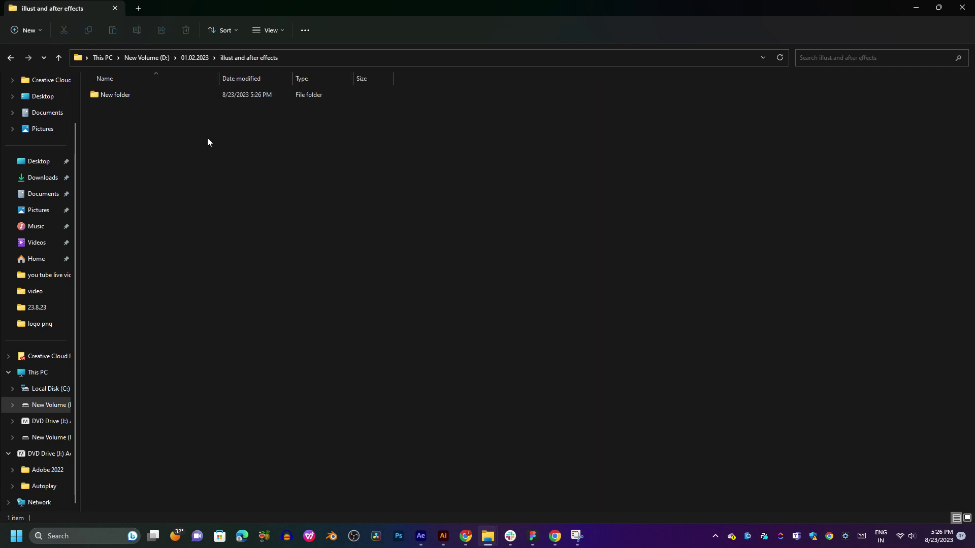
double_click(152, 96)
click(147, 110)
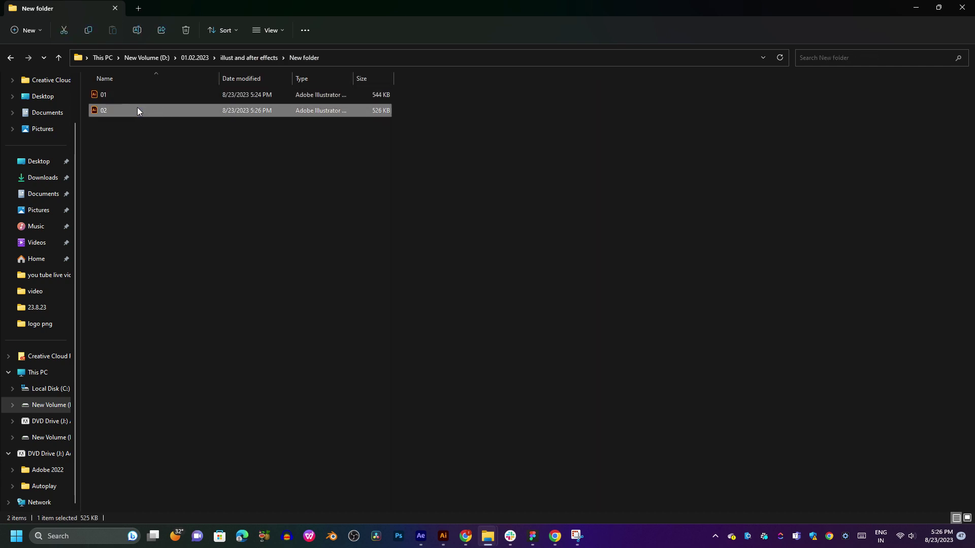
key(alt+Tab)
- Import 02.ai as a layered composition and open composition 02 in the viewer
drag(137, 110, 108, 213)
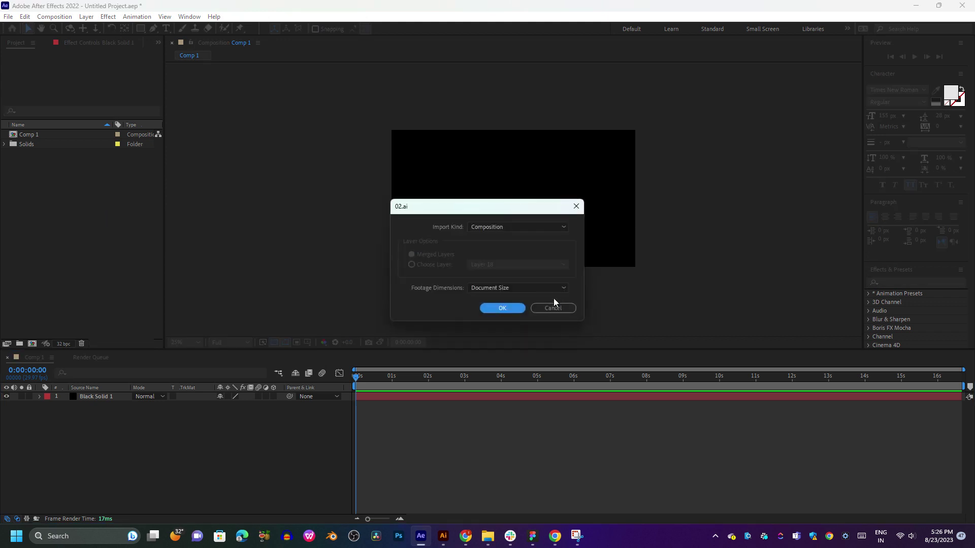
click(514, 307)
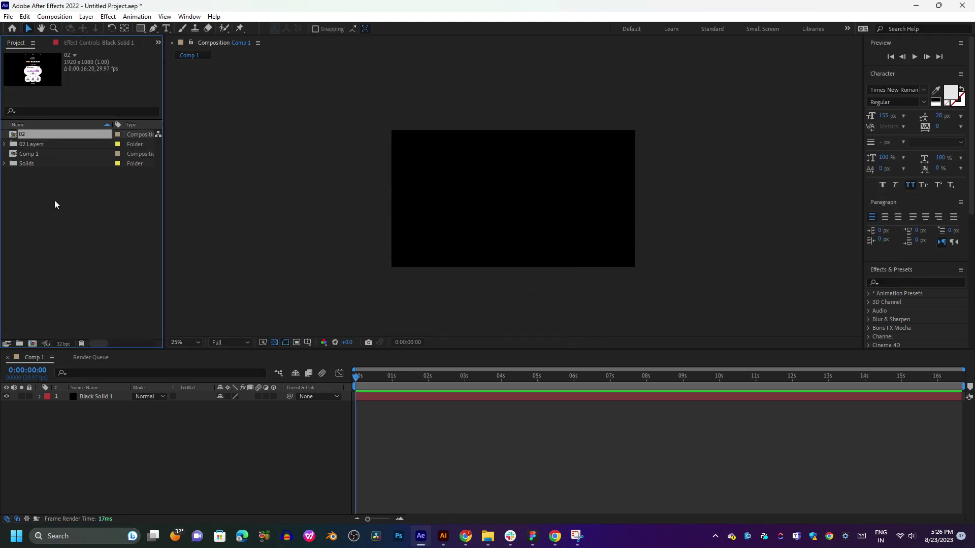
double_click(27, 135)
scroll(235, 459, down, 1)
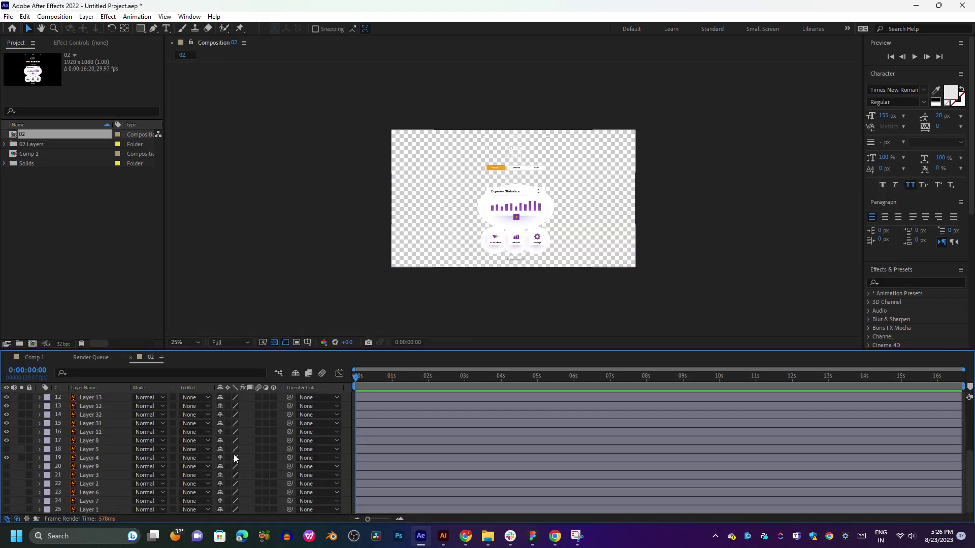
scroll(235, 458, up, 1)
key(slash)
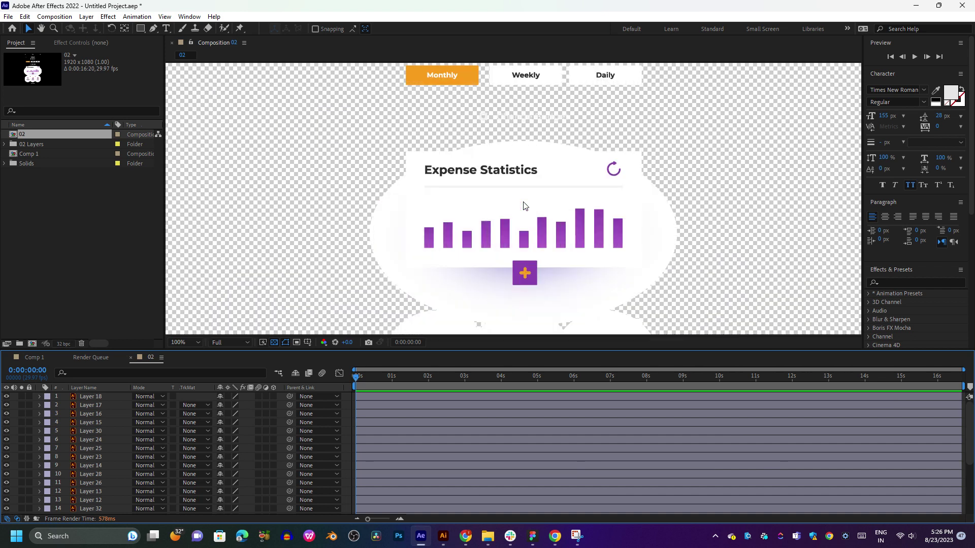
key(comma)
key(comma)
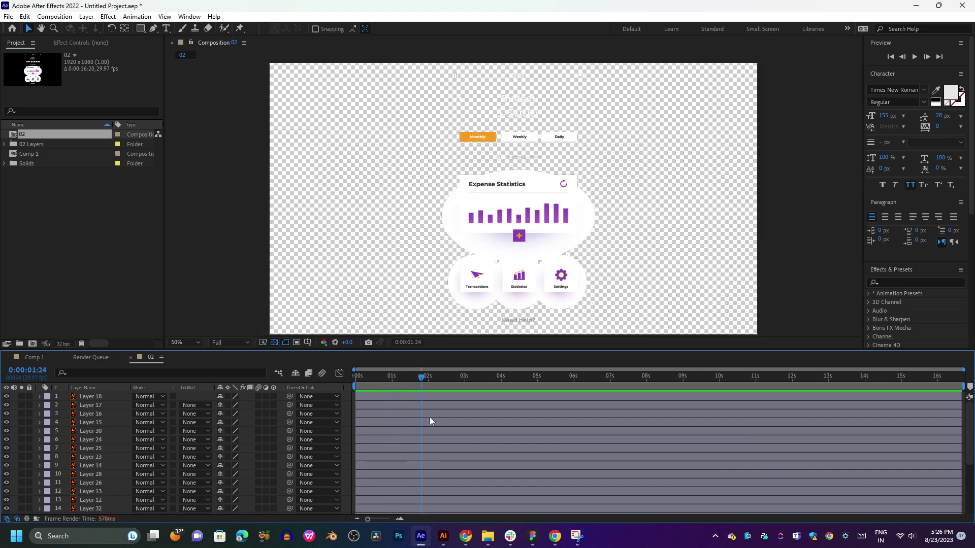
scroll(432, 427, down, 5)
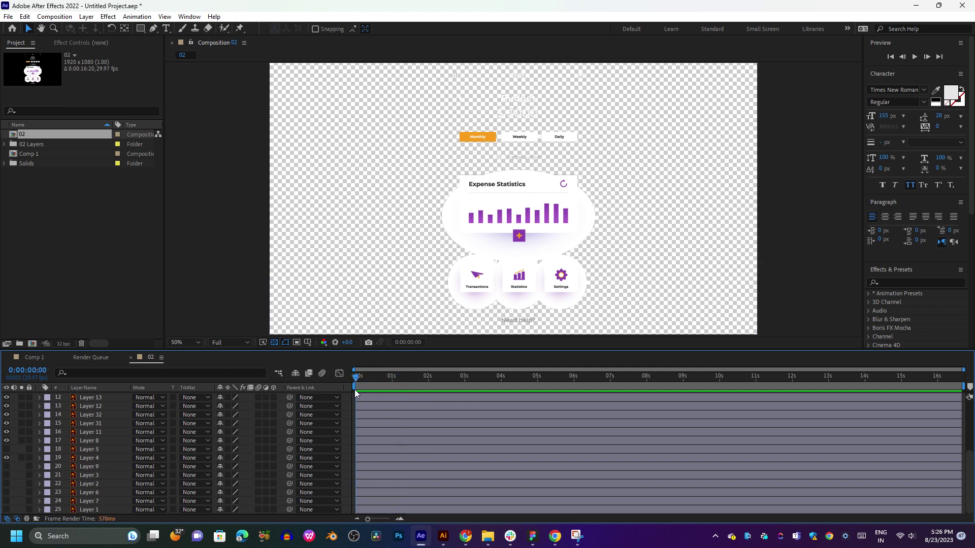
- Inspect Layer 4 and Layer 31 at about 1:22, moving Layer 31's anchor point onto the chart
click(419, 391)
click(152, 454)
click(114, 455)
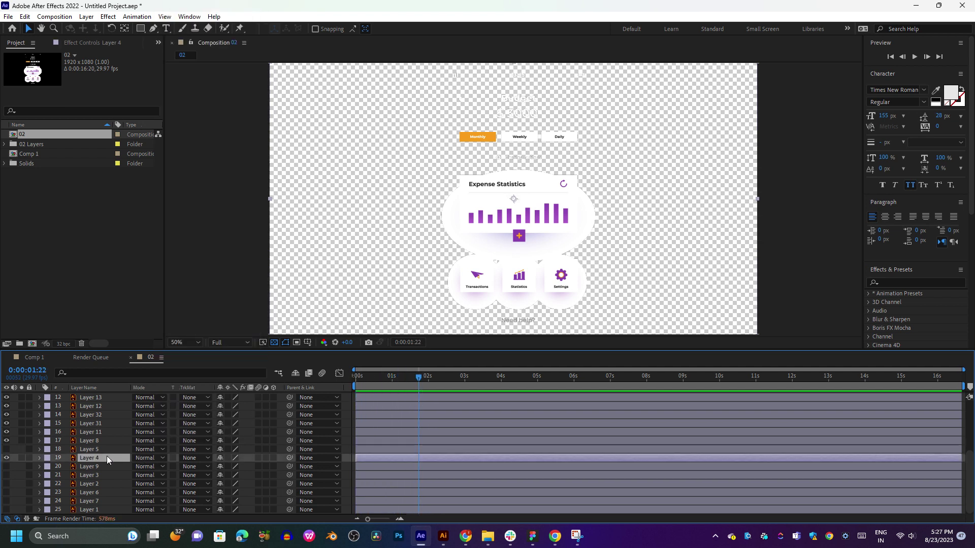
click(101, 449)
click(105, 423)
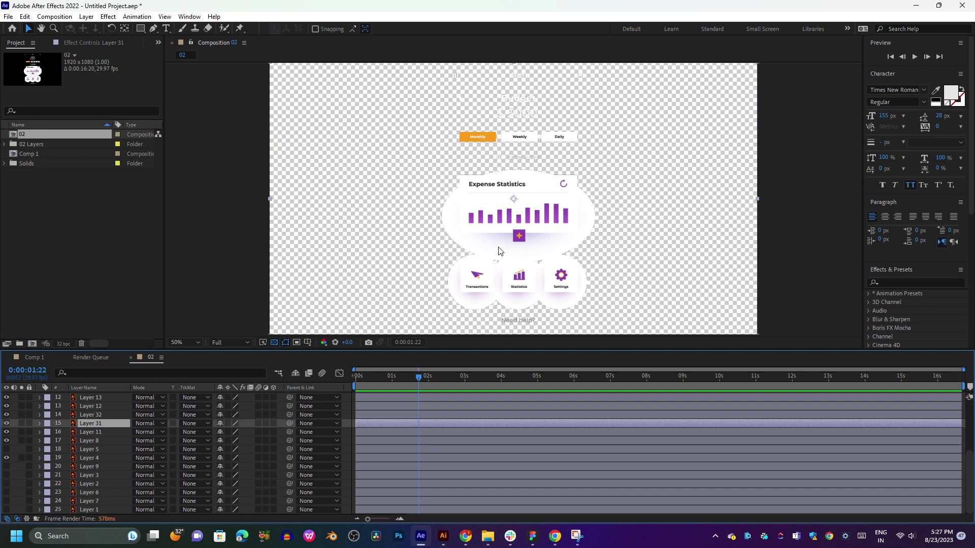
key(period)
mouse_move(526, 256)
mouse_down()
mouse_move(537, 231)
mouse_move(544, 245)
mouse_up()
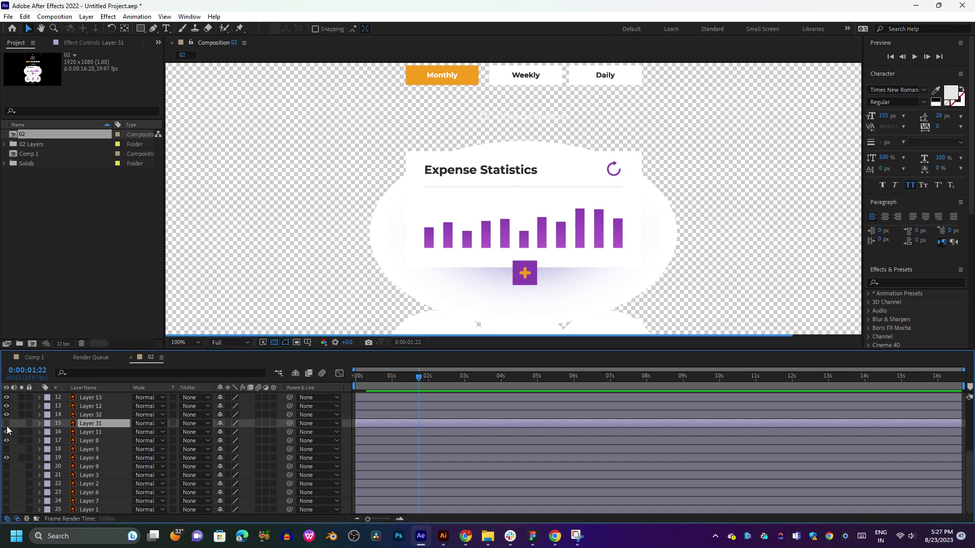
- Hide layers 10 through 13 and layers 2 through 9
scroll(8, 425, up, 1)
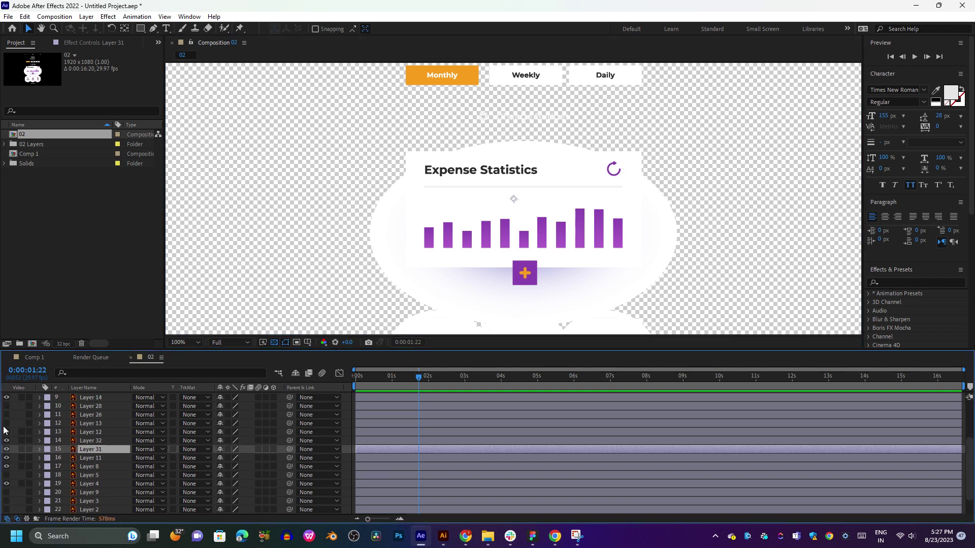
drag(6, 406, 6, 433)
scroll(495, 277, down, 4)
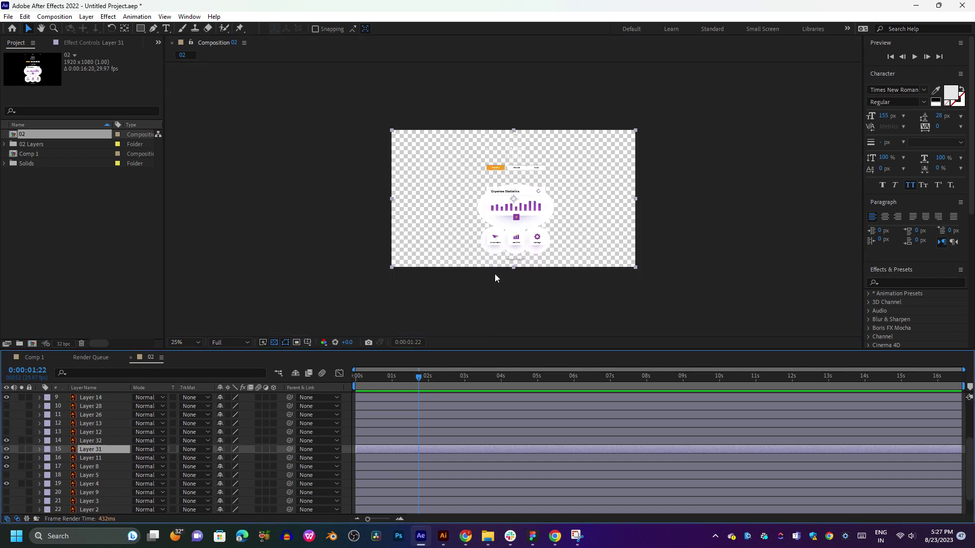
scroll(494, 277, up, 2)
scroll(70, 437, up, 3)
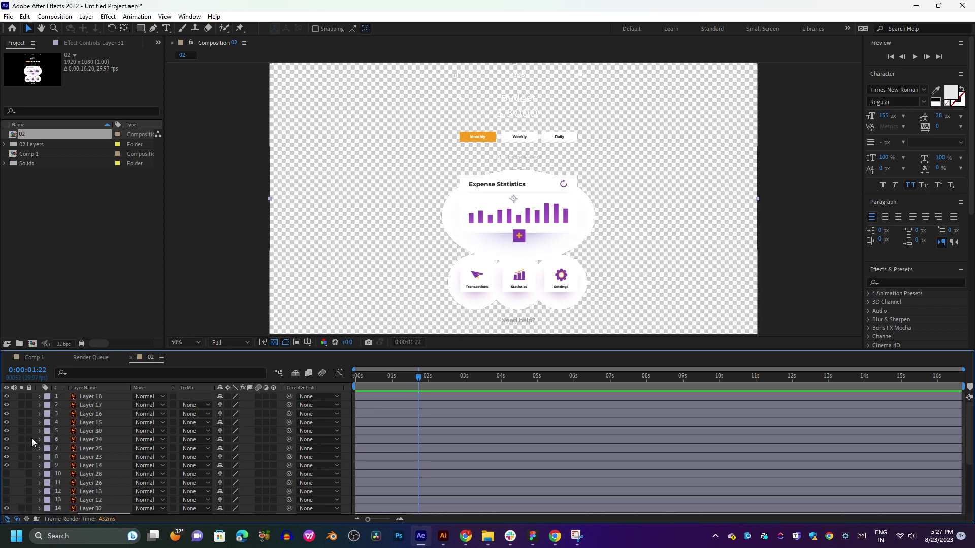
drag(2, 405, 2, 466)
click(6, 413)
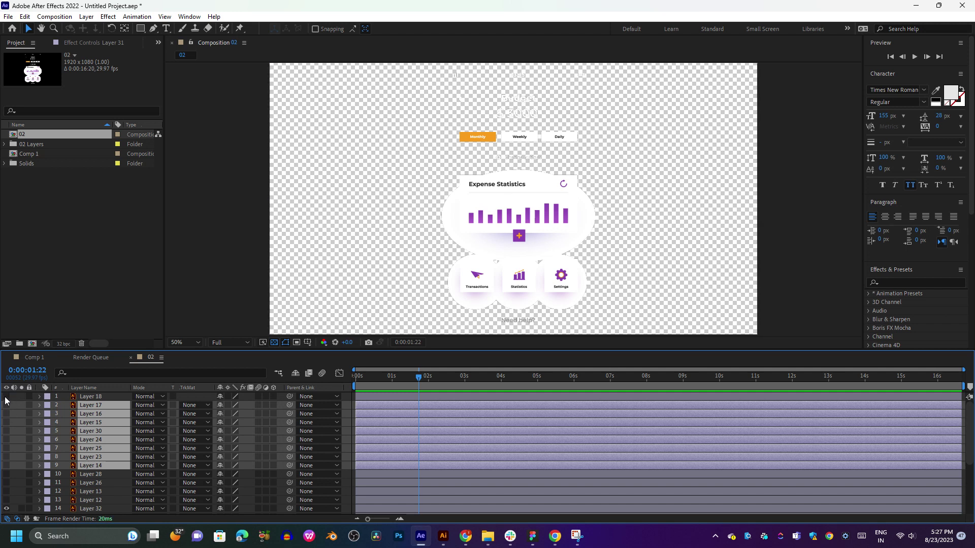
scroll(18, 455, down, 1)
scroll(19, 455, down, 3)
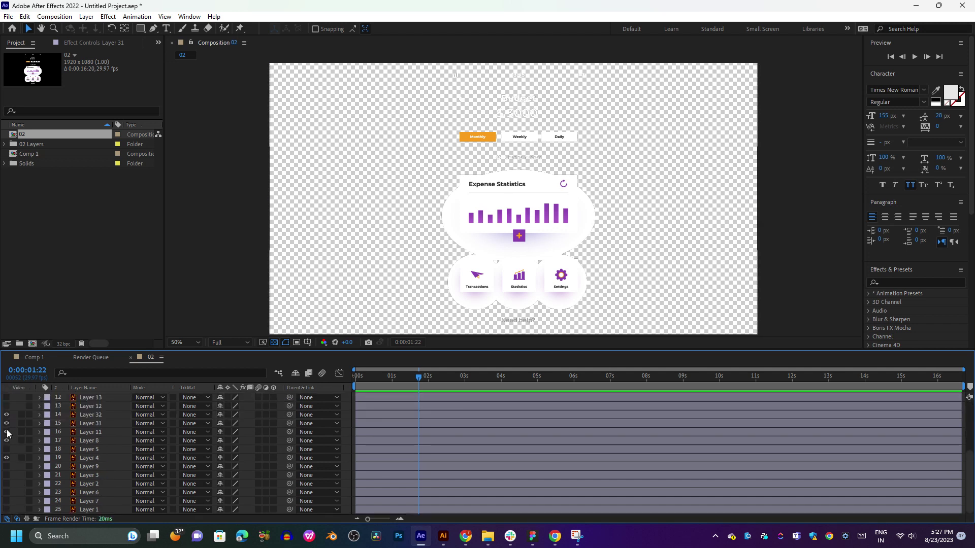
- Hide layers 14, 15, 17 and 19, keep Layer 4 visible, and open it in its own panel
drag(6, 414, 6, 459)
click(6, 459)
click(6, 459)
click(6, 459)
click(88, 459)
double_click(93, 459)
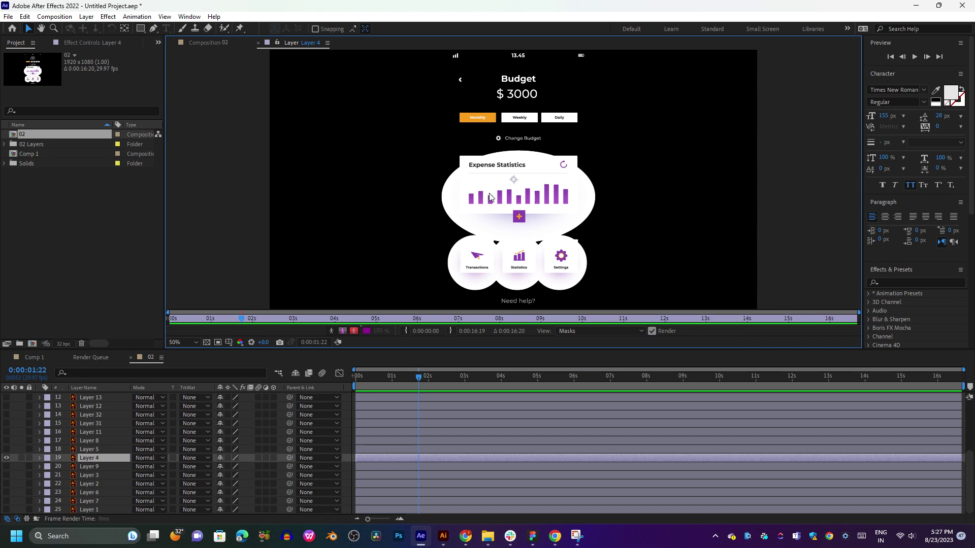
- Back in Illustrator, move the plus button sublayer out of Layer 4 into Layer 16
click(443, 536)
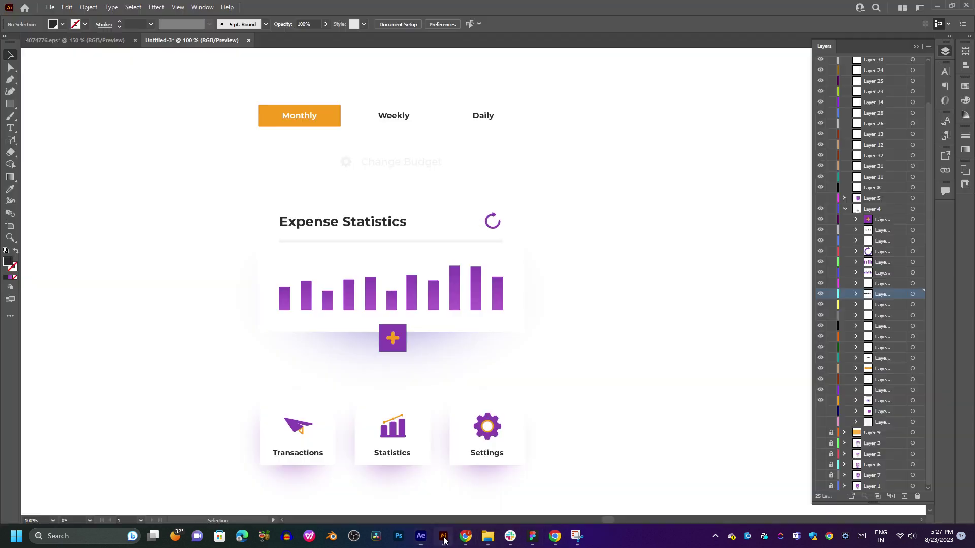
click(908, 220)
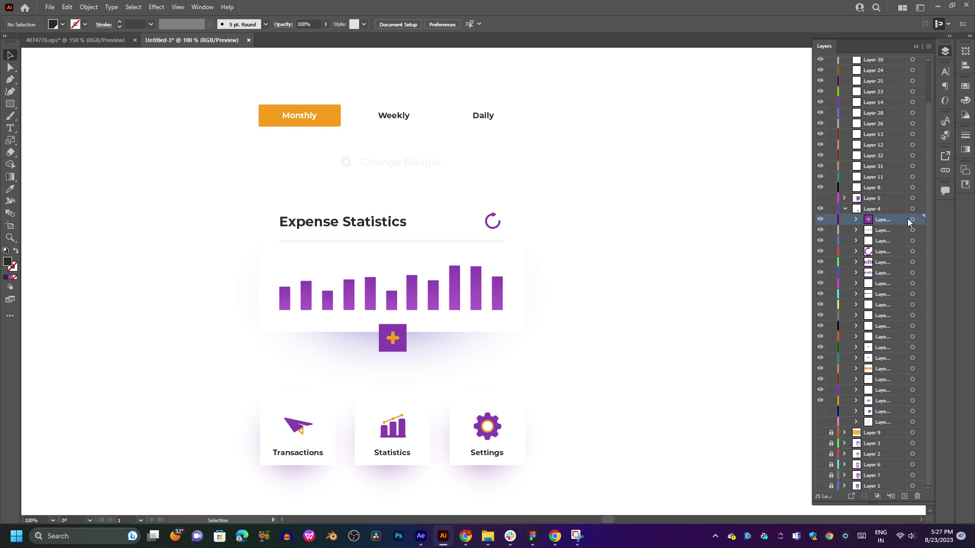
click(912, 220)
mouse_move(891, 220)
mouse_down()
mouse_move(902, 115)
mouse_move(889, 84)
mouse_up()
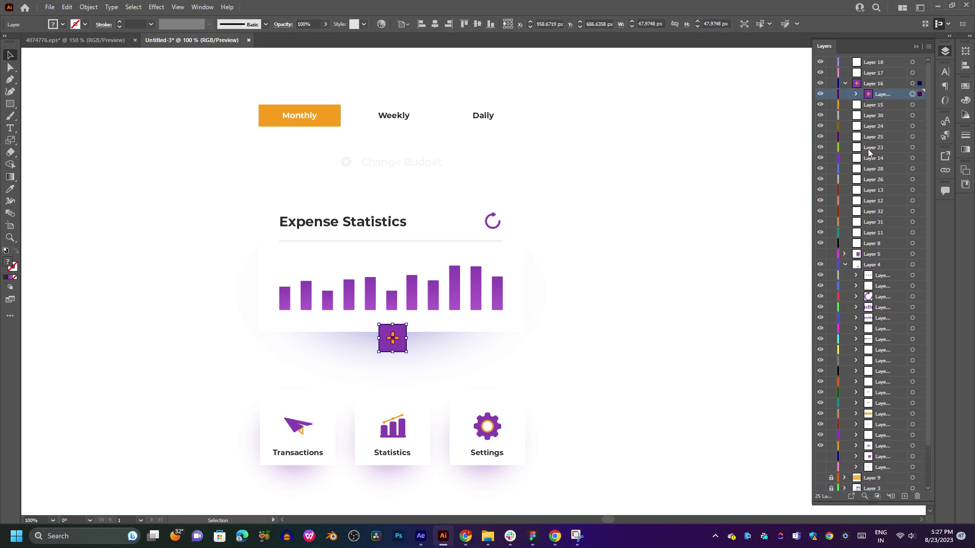
- Move further Layer 4 sublayers into Layers 15, 30, 24, 25 and 23
click(882, 279)
drag(893, 281, 883, 106)
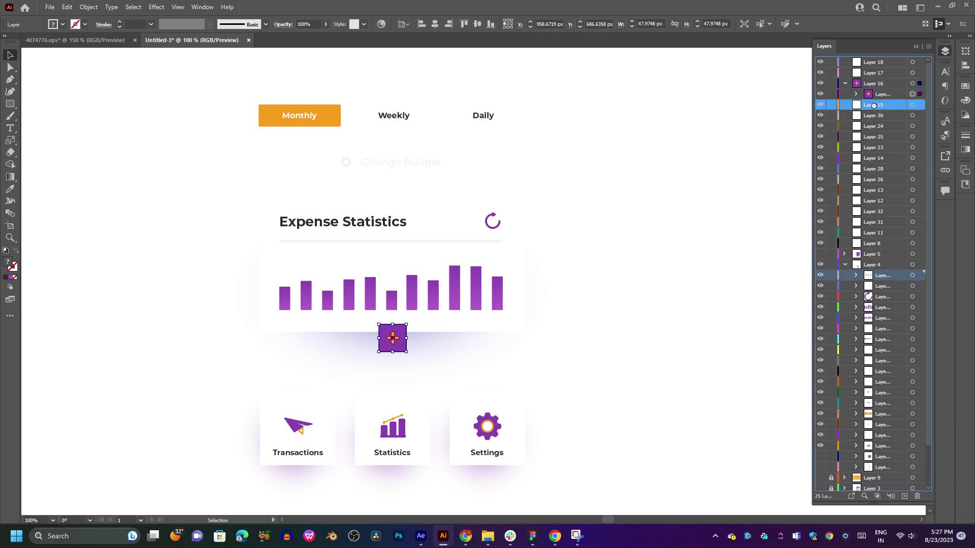
drag(889, 282, 873, 127)
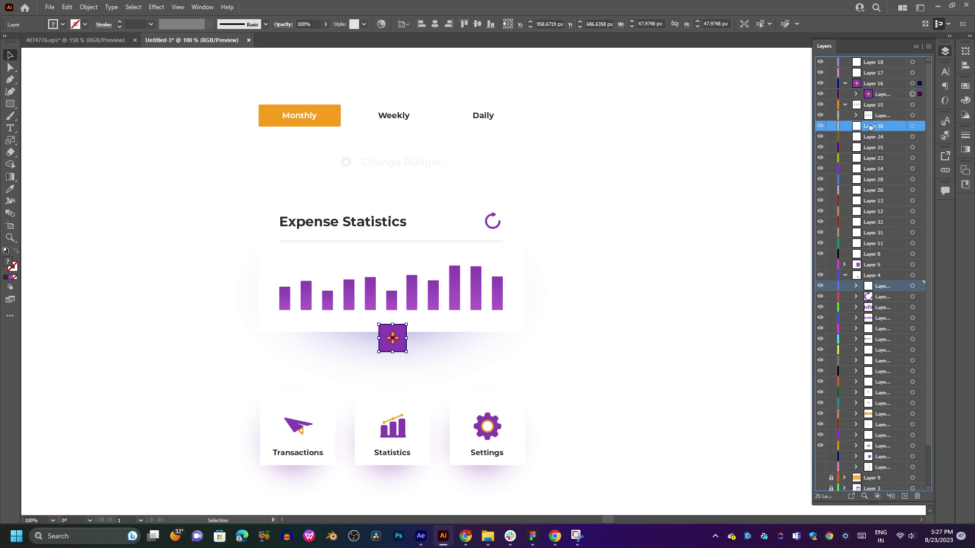
drag(890, 297, 866, 148)
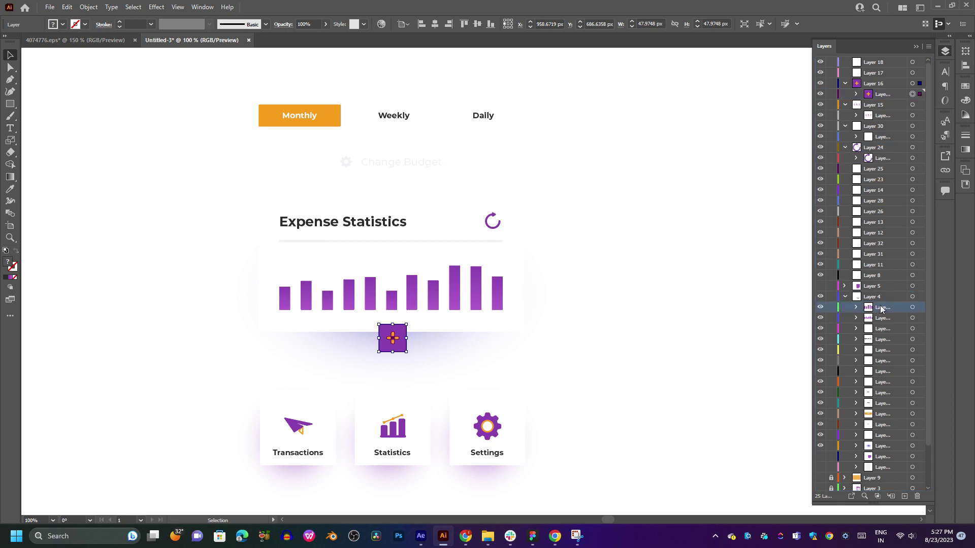
drag(880, 307, 874, 169)
drag(886, 317, 874, 181)
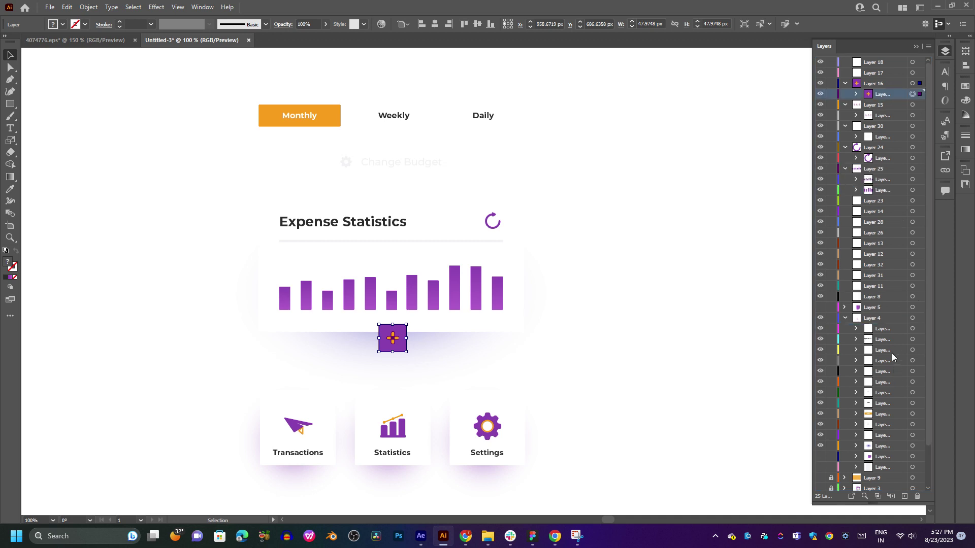
drag(886, 330, 868, 205)
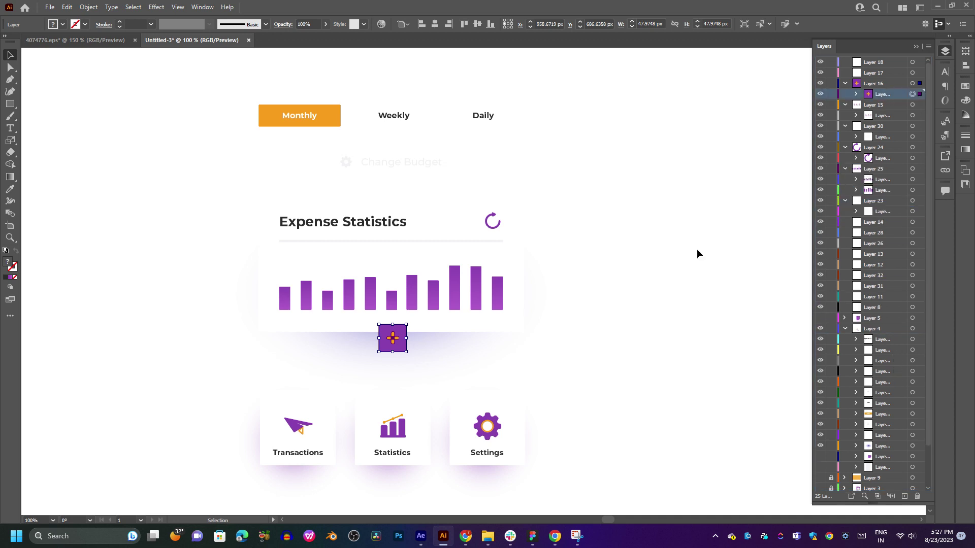
- Show the orange background and move Layer 4 sublayers into Layers 14, 28 and 26
click(821, 478)
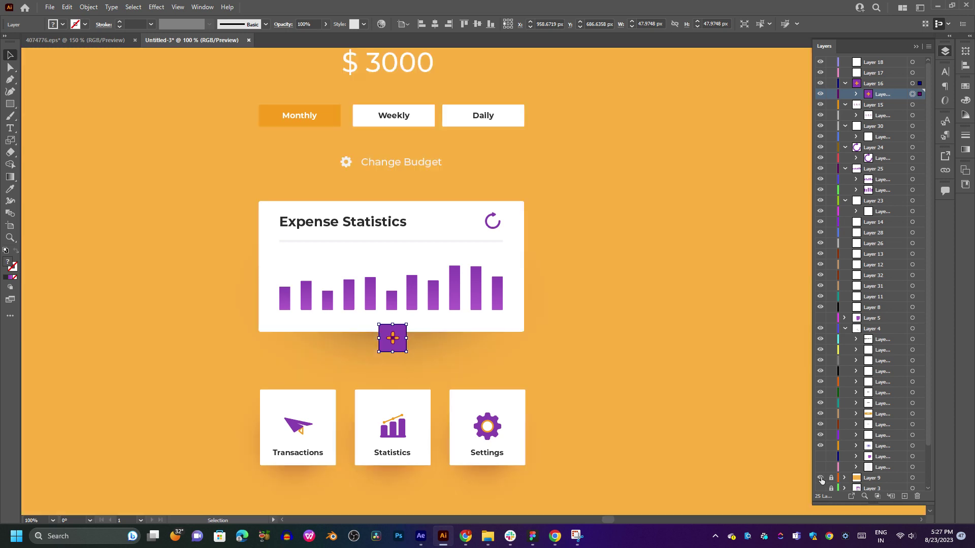
drag(564, 194, 585, 255)
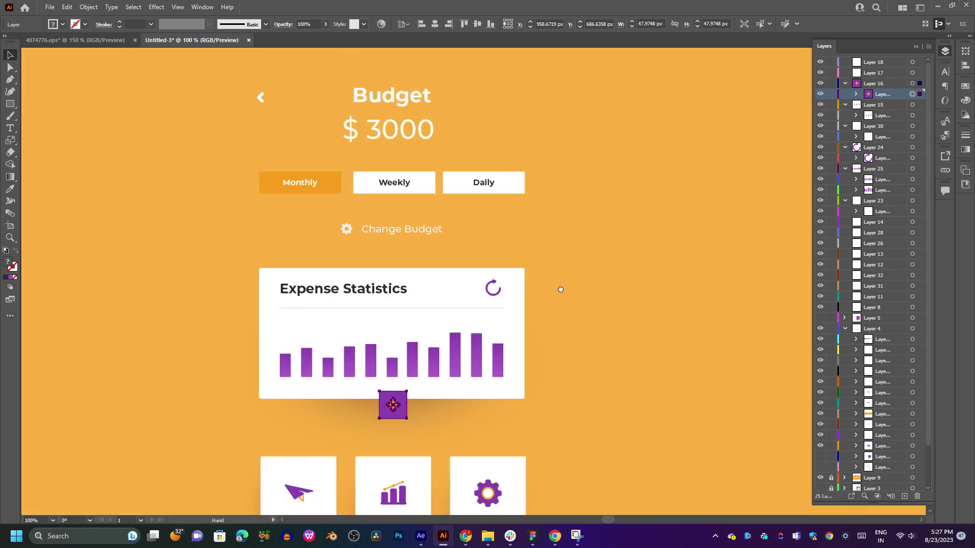
drag(886, 346, 881, 227)
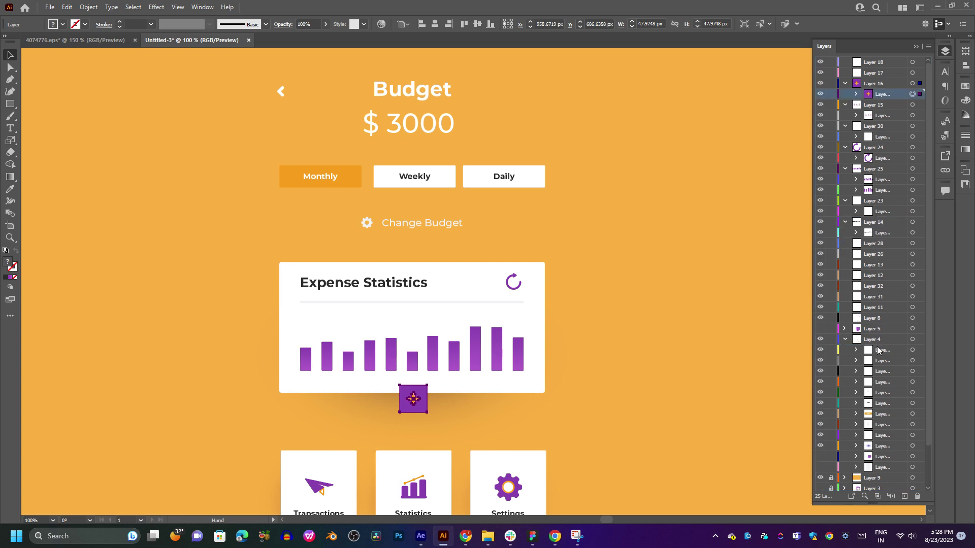
drag(878, 350, 876, 244)
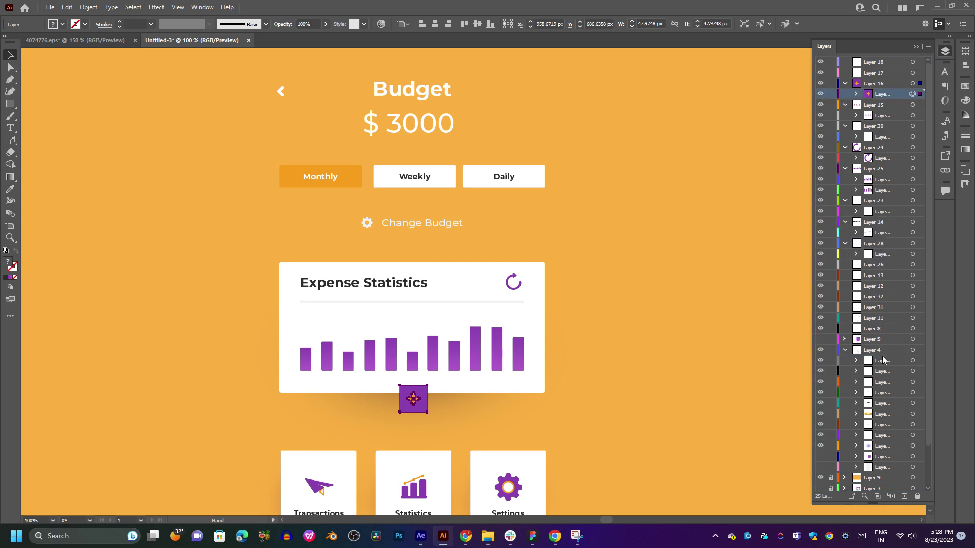
drag(883, 360, 876, 264)
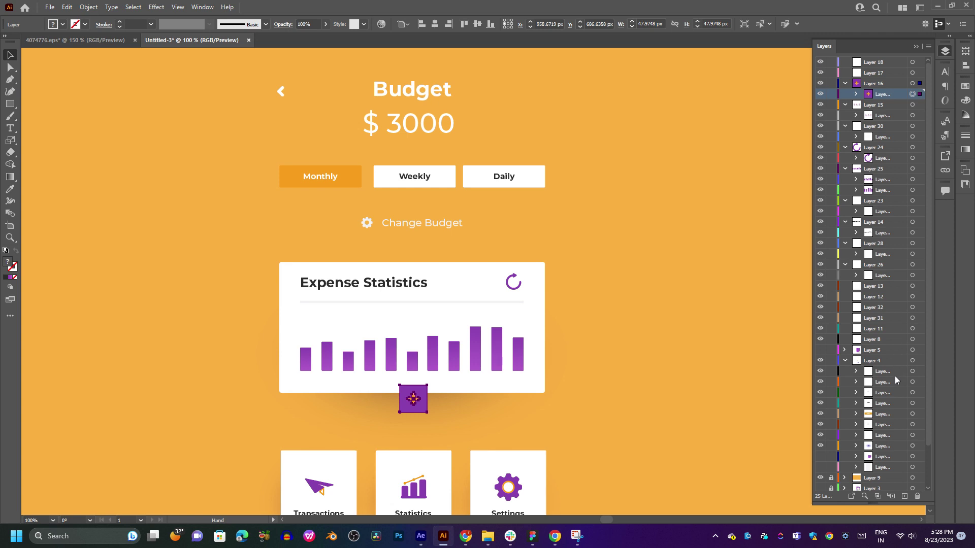
drag(886, 372, 876, 286)
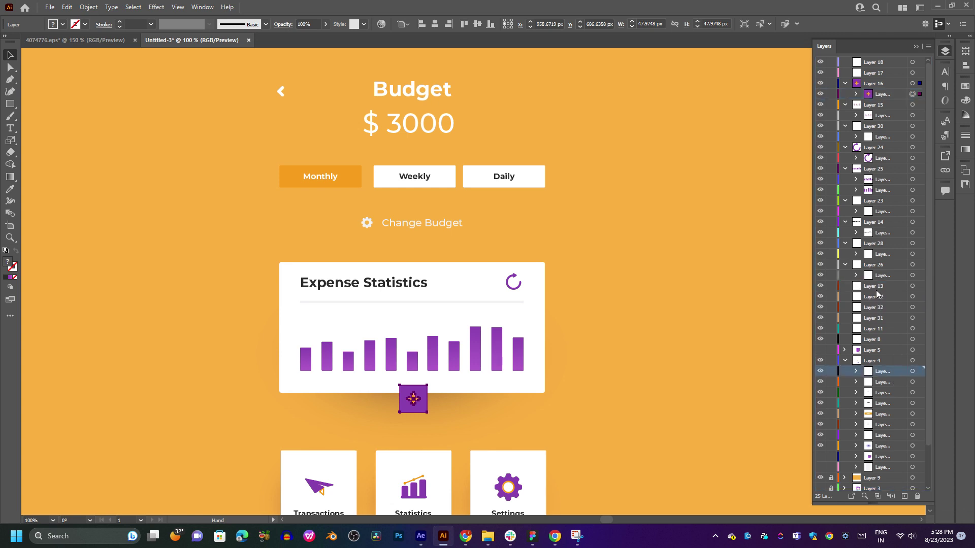
- Move the remaining Layer 4 sublayers into Layers 13, 12, 32, 31, 11 and 8
drag(882, 382, 869, 306)
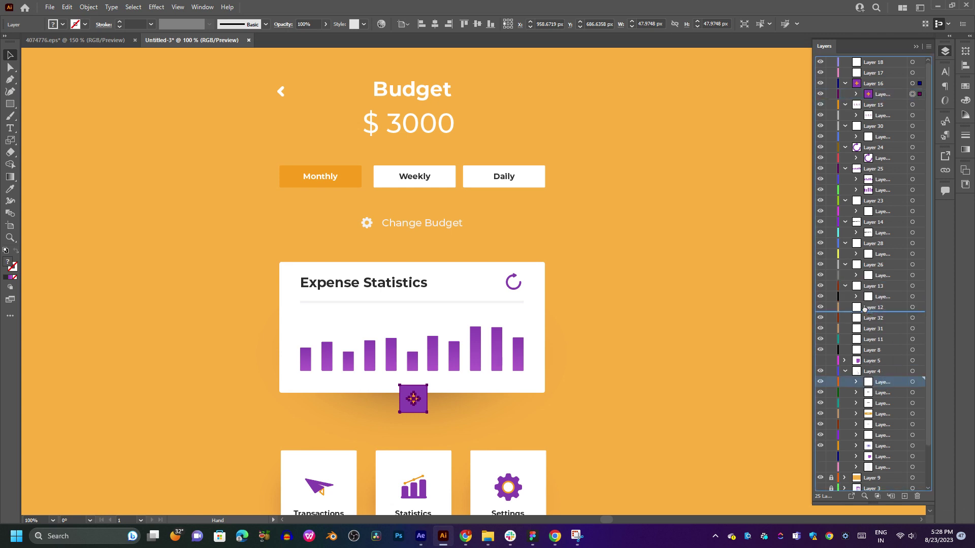
drag(886, 392, 874, 329)
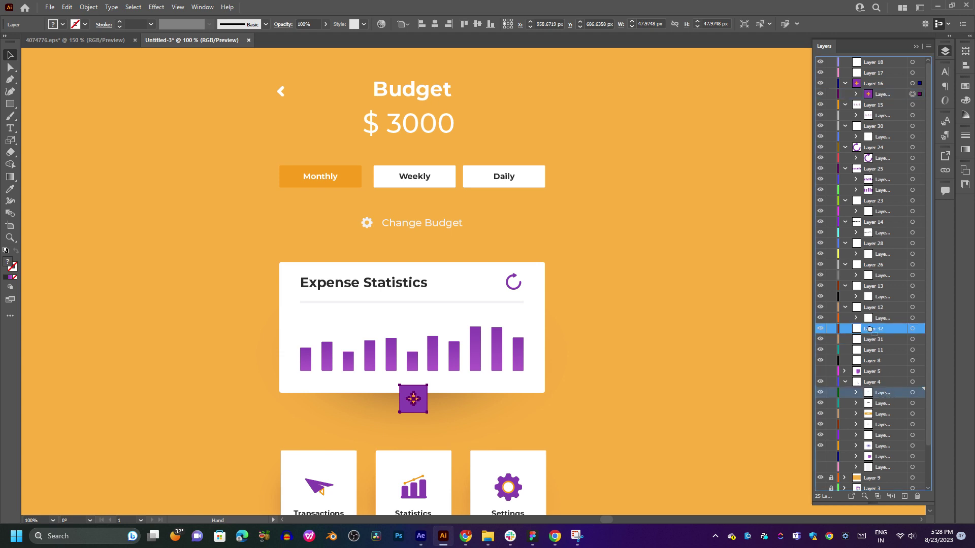
drag(884, 399, 874, 350)
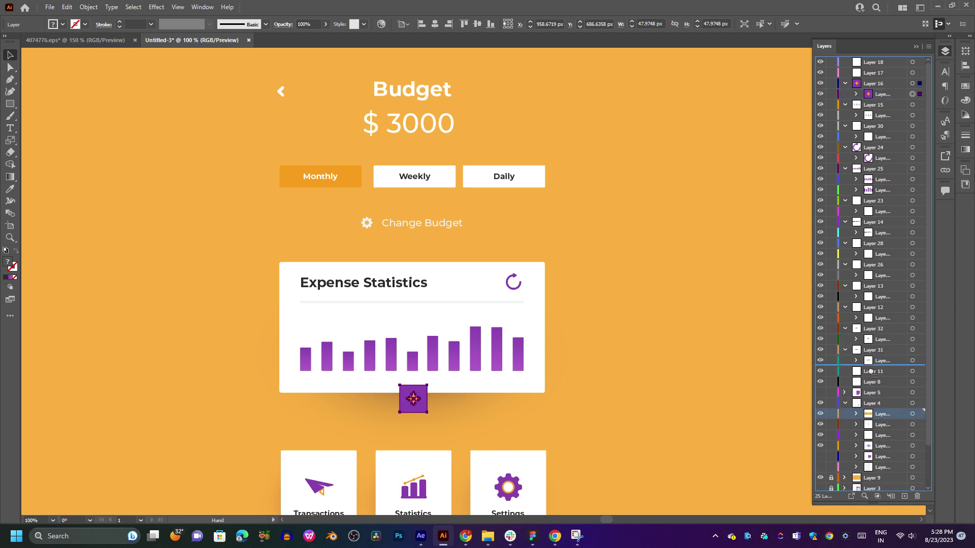
drag(884, 417, 874, 371)
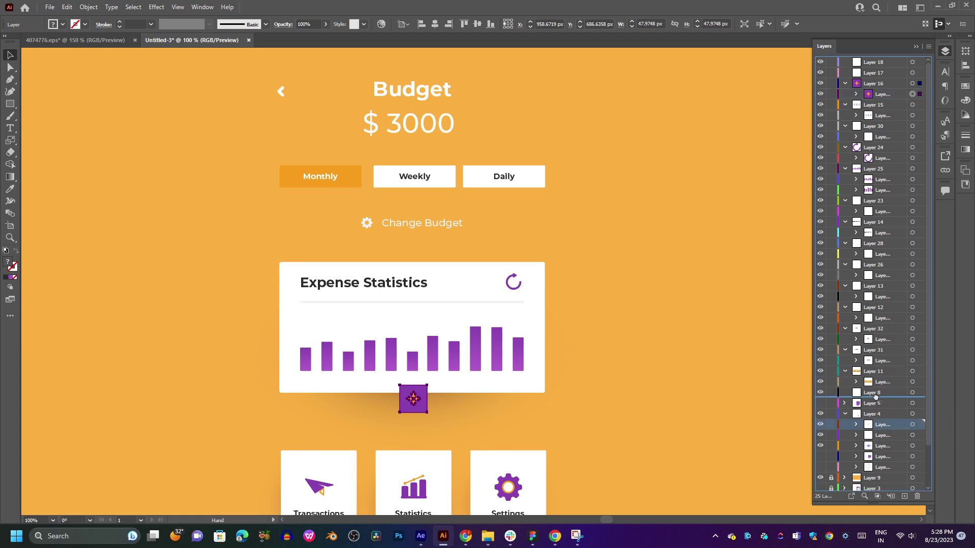
drag(885, 426, 874, 394)
- Delete Layer 5 together with its artwork
click(879, 415)
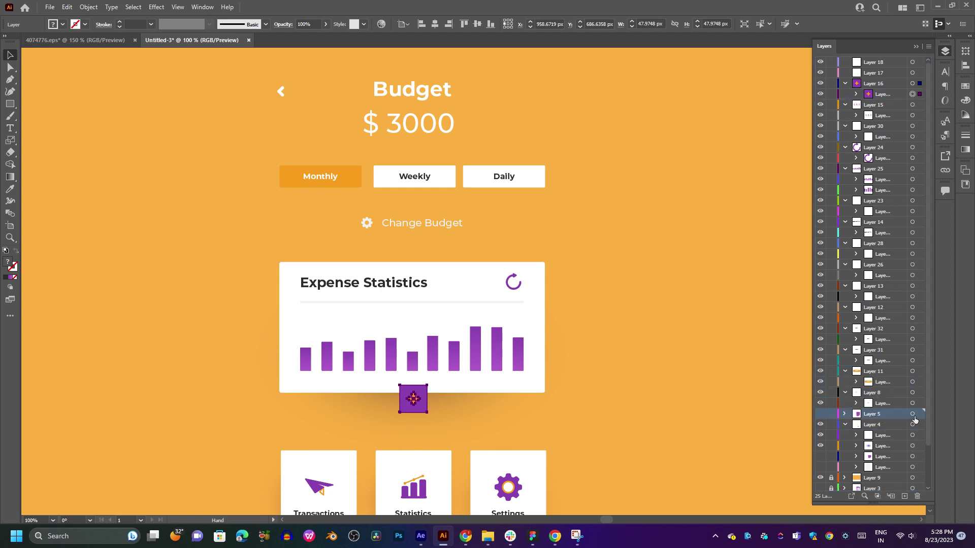
click(920, 510)
click(918, 497)
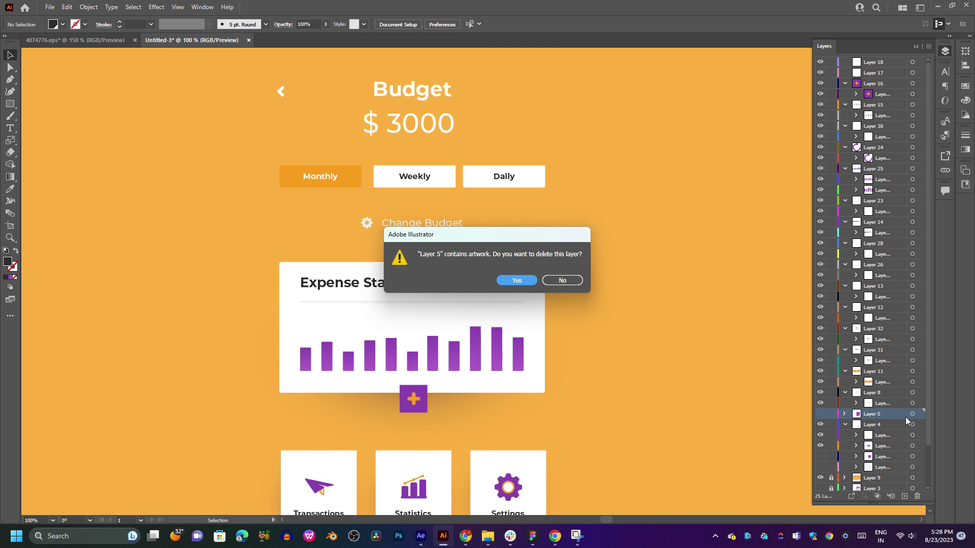
click(534, 280)
scroll(584, 305, down, 3)
drag(564, 285, 543, 300)
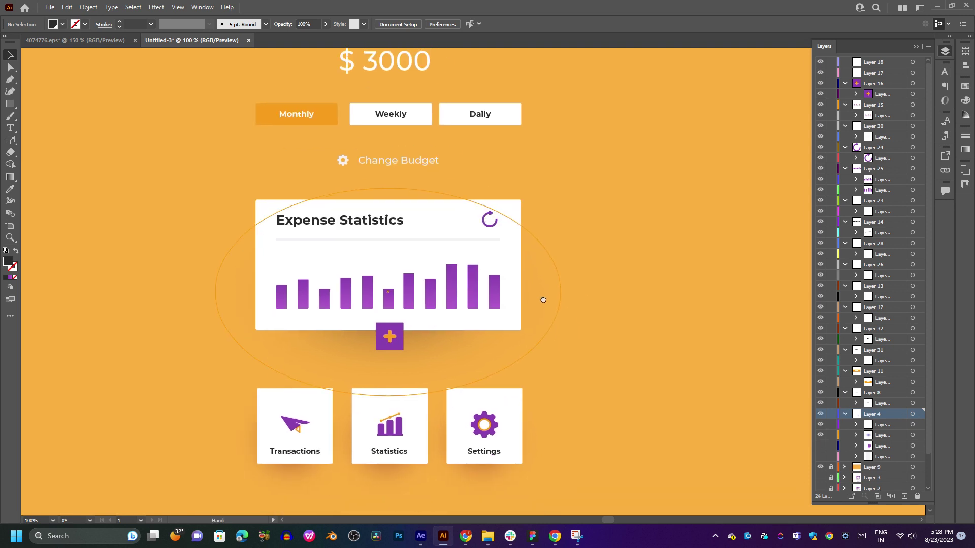
- Inspect the Expense Statistics card pieces and Layer 28's contents, then clear the selection
click(912, 425)
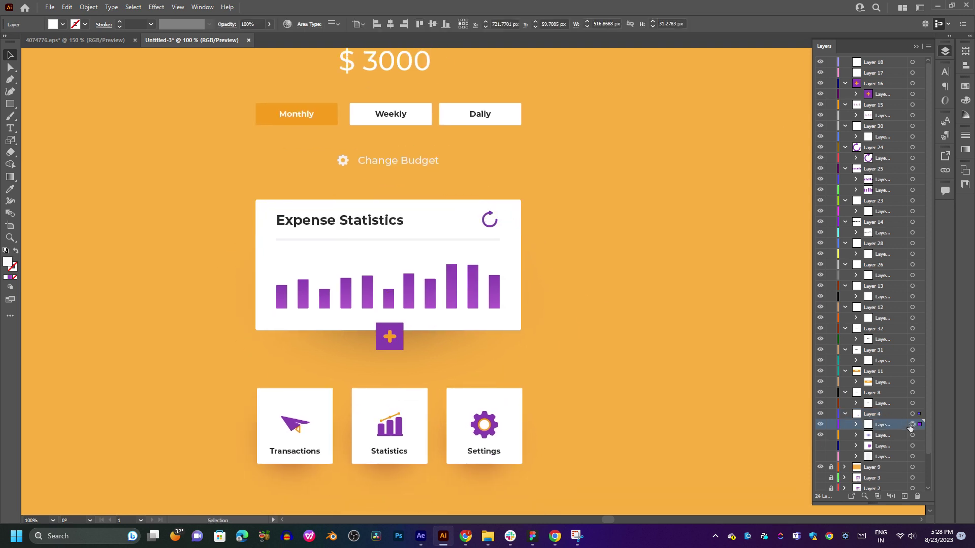
mouse_move(513, 332)
mouse_down()
mouse_move(508, 257)
mouse_move(519, 408)
mouse_up()
mouse_move(467, 213)
mouse_down()
mouse_move(464, 280)
mouse_move(468, 121)
mouse_move(450, 170)
mouse_up()
click(466, 188)
click(441, 135)
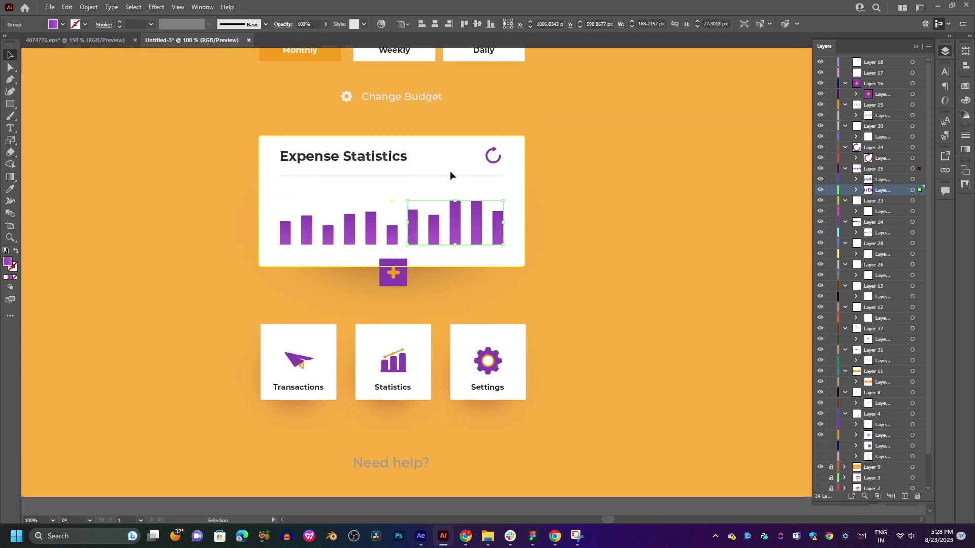
click(856, 254)
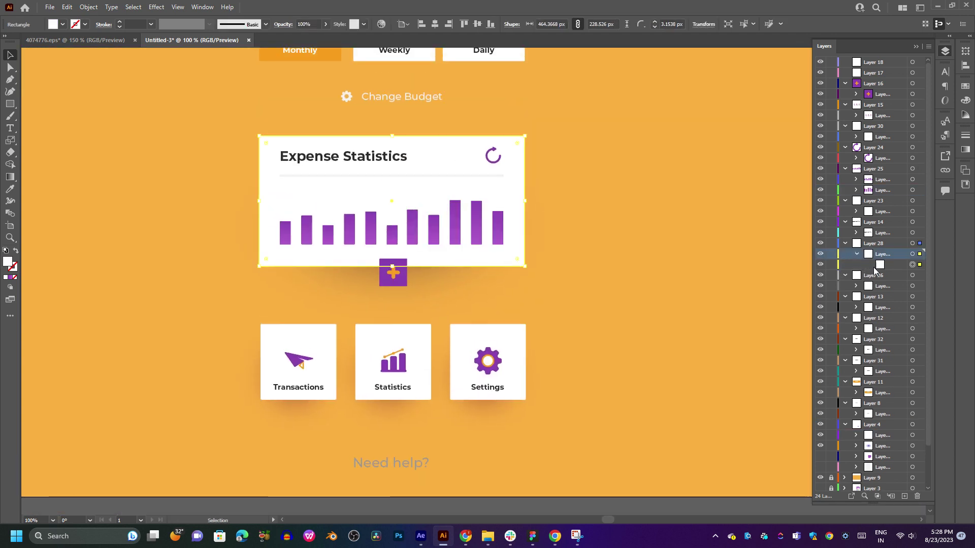
key(ctrl+shift+a)
scroll(885, 436, down, 1)
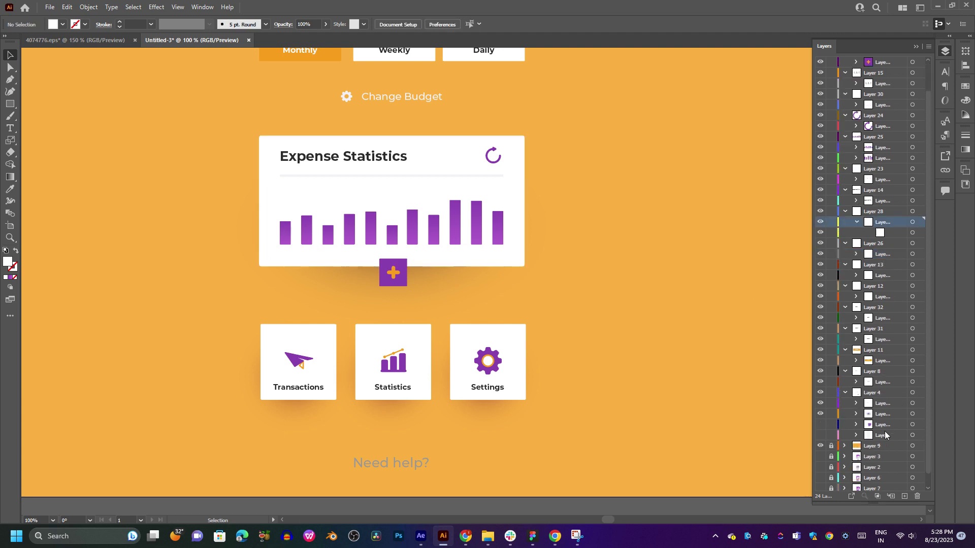
- Hide and delete the shadow ellipse sublayer Layer 48, then delete stray sublayer Layer 49
click(888, 415)
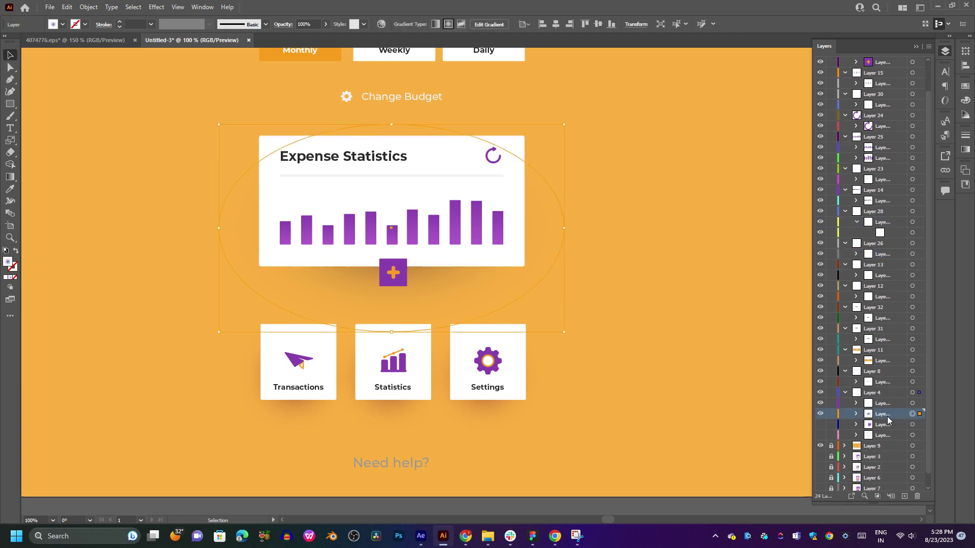
click(819, 414)
click(819, 414)
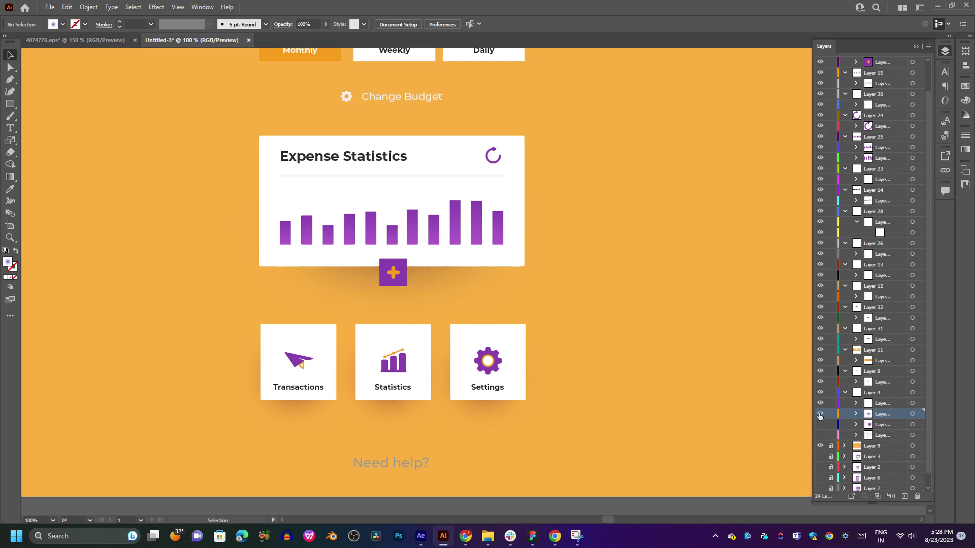
click(819, 414)
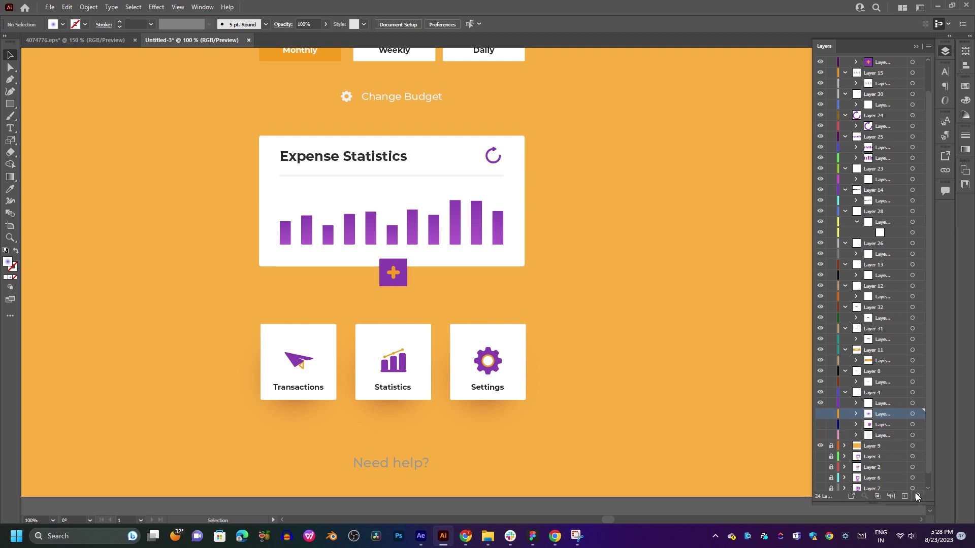
click(917, 496)
click(518, 280)
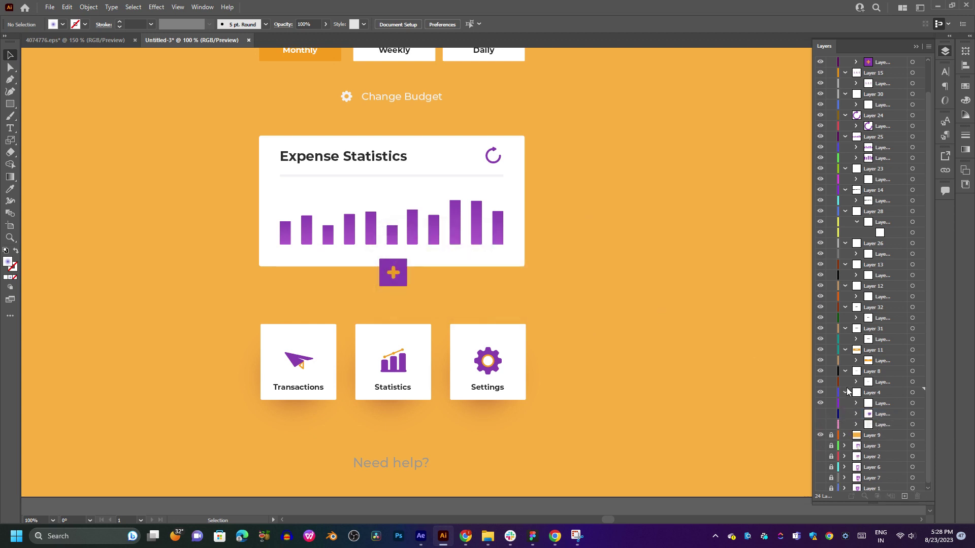
click(917, 496)
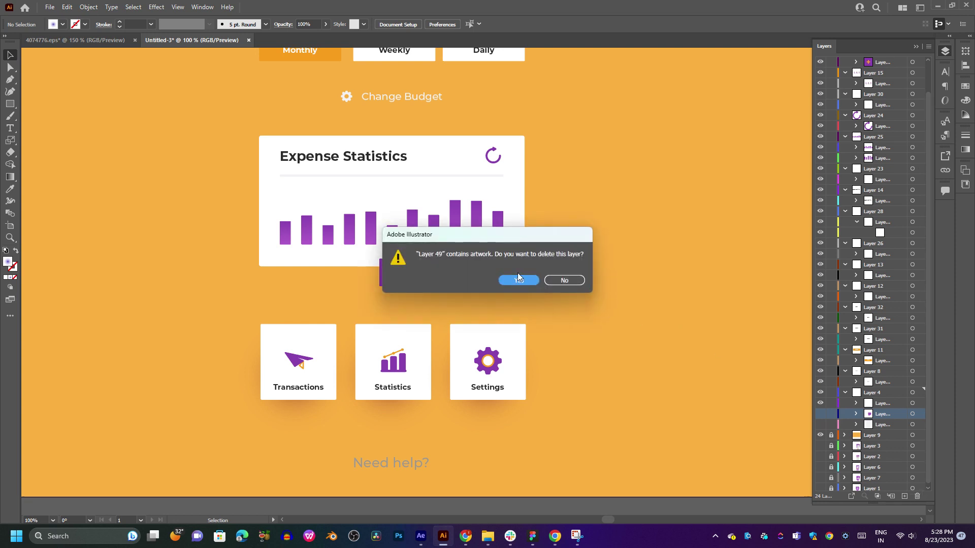
click(500, 276)
- Delete Layer 4's last remaining sublayer, Layer 47
mouse_move(546, 295)
mouse_down()
mouse_move(588, 401)
mouse_move(581, 481)
mouse_move(548, 318)
mouse_up()
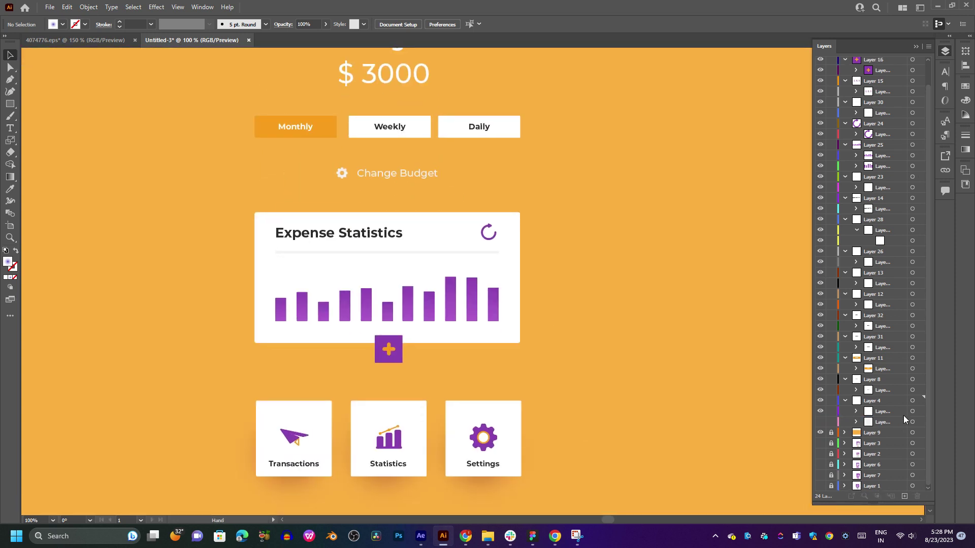
click(892, 412)
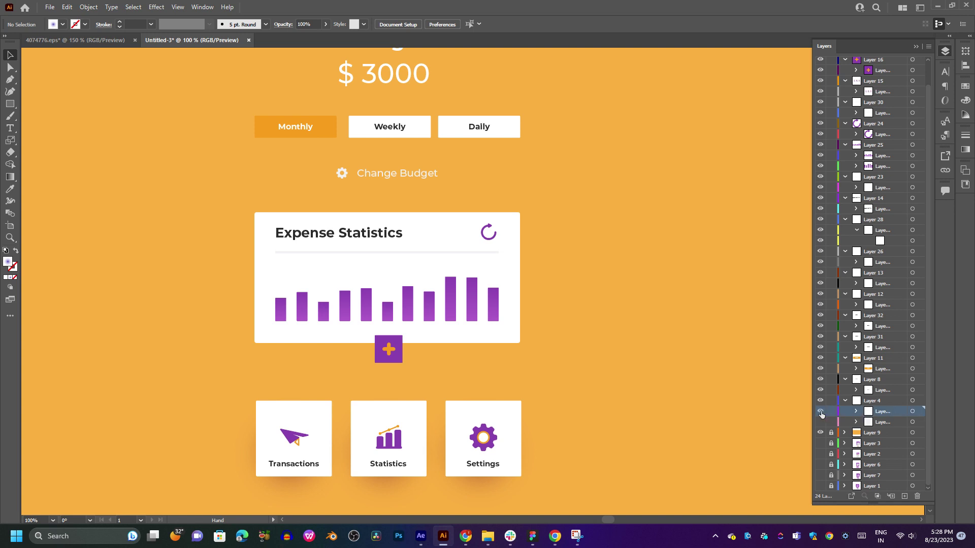
drag(633, 423, 608, 366)
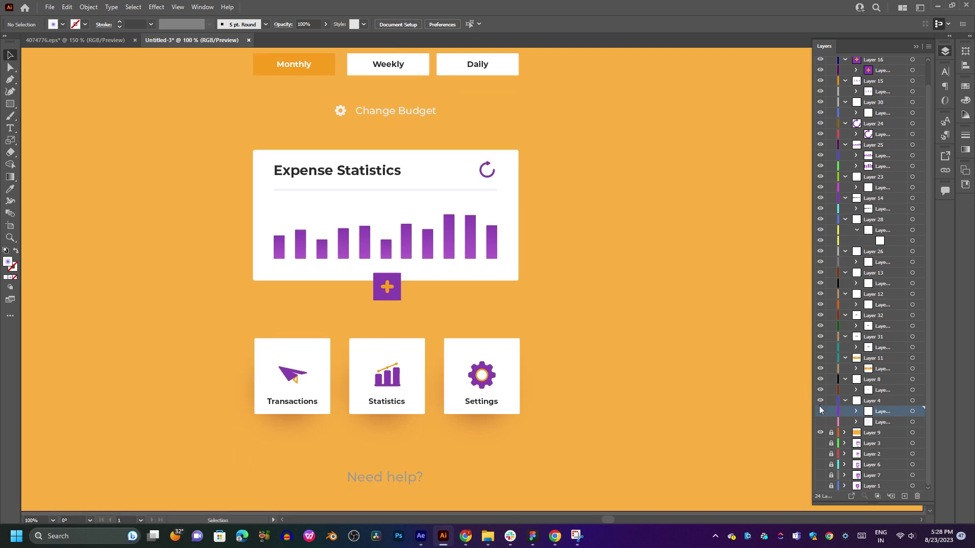
mouse_move(679, 337)
mouse_down()
mouse_move(616, 200)
mouse_move(626, 461)
mouse_up()
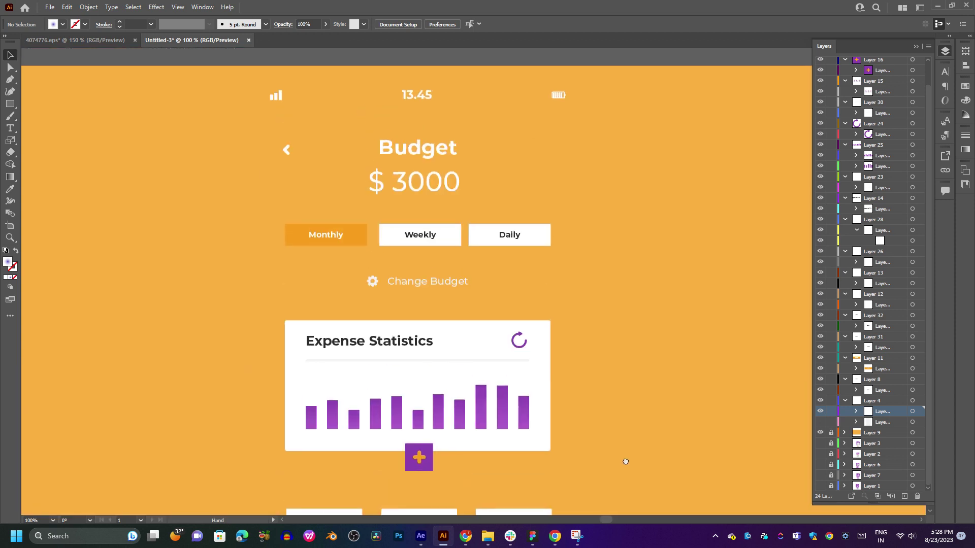
drag(607, 397, 609, 254)
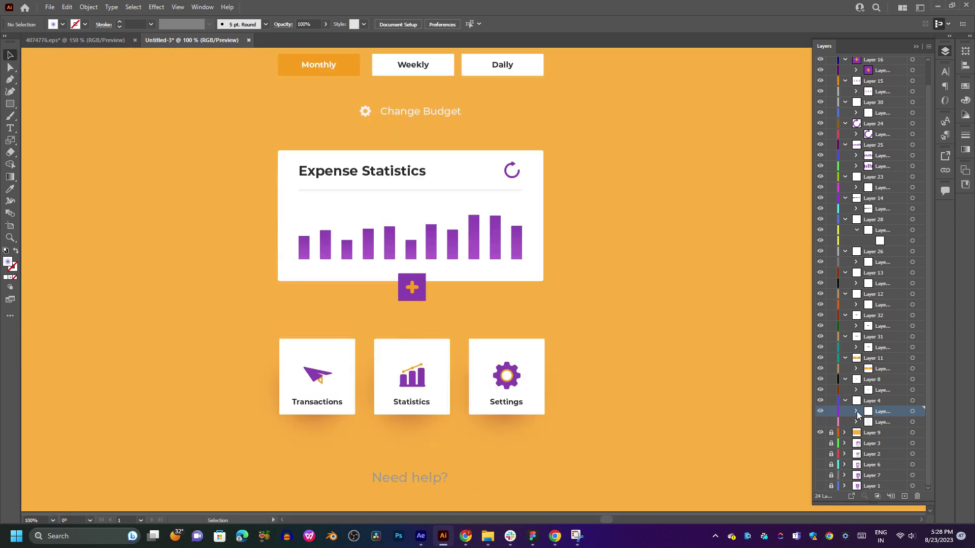
click(917, 497)
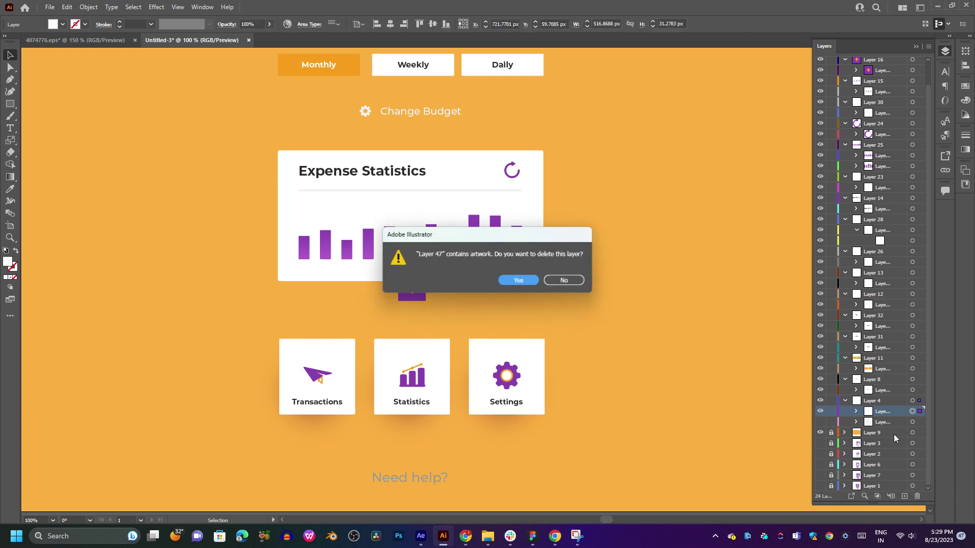
click(533, 280)
- Delete the now-empty Layer 4, leaving 23 layers
click(878, 411)
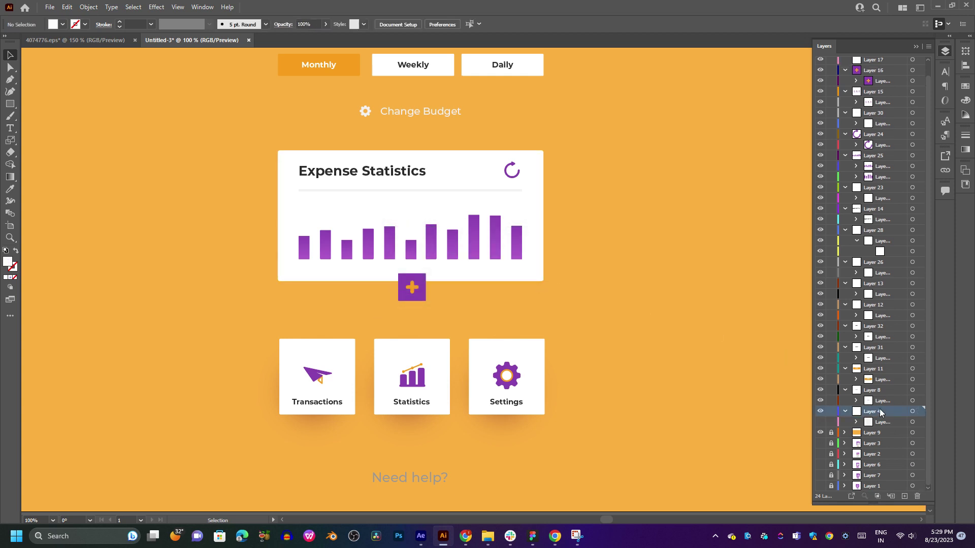
click(917, 496)
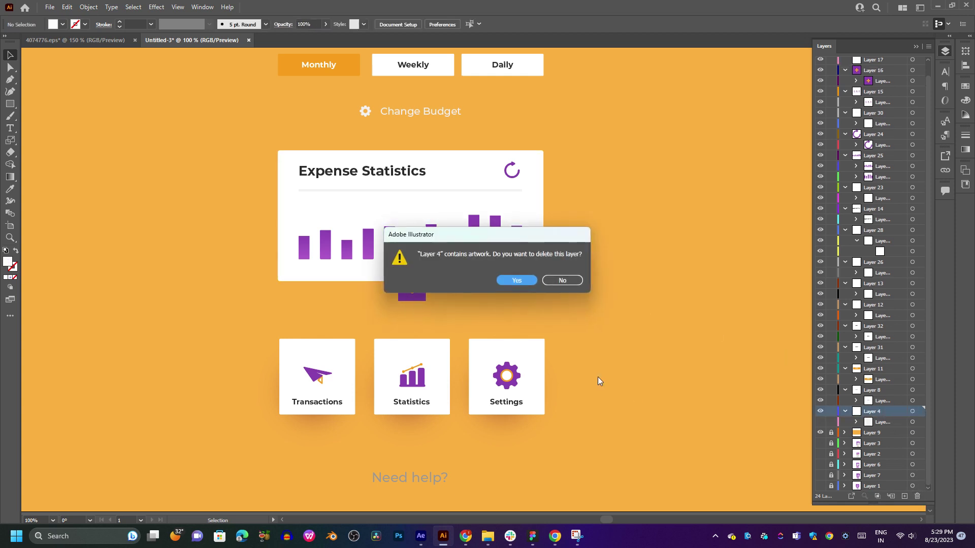
click(517, 280)
scroll(557, 364, up, 5)
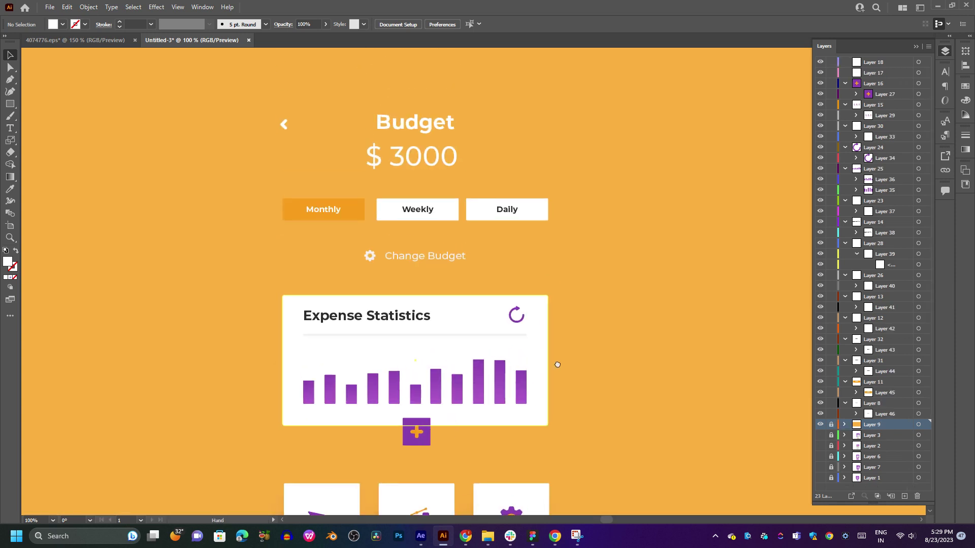
drag(557, 364, 559, 408)
key(ctrl+z)
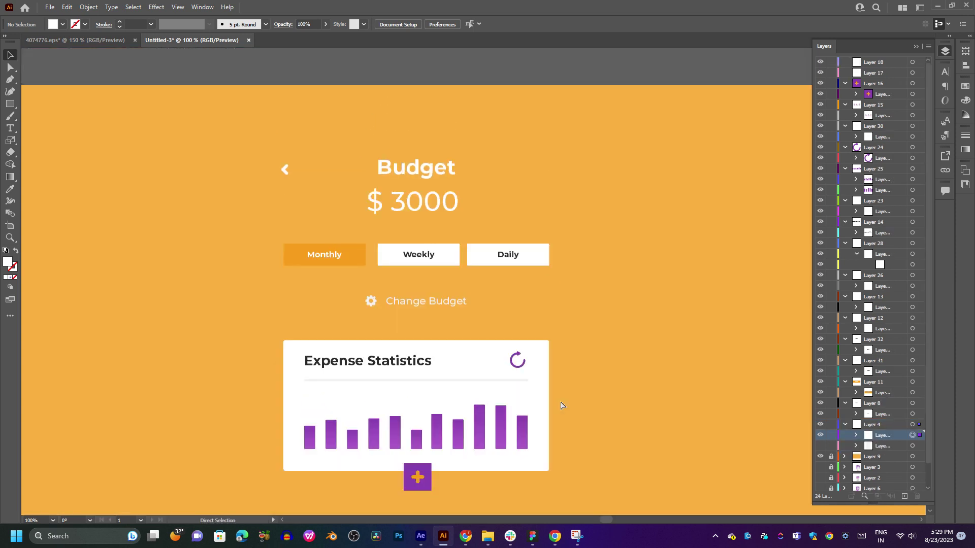
key(ctrl+z)
click(857, 435)
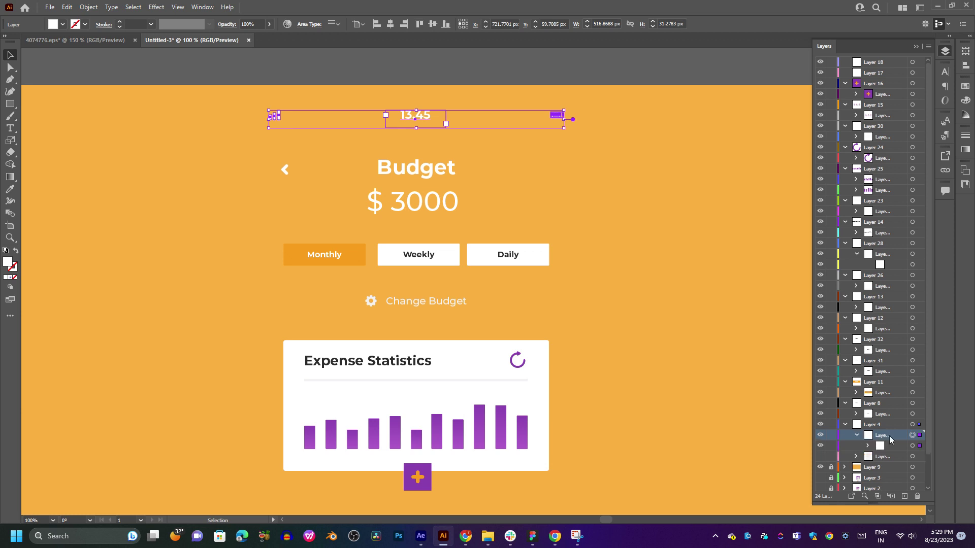
drag(890, 439, 874, 73)
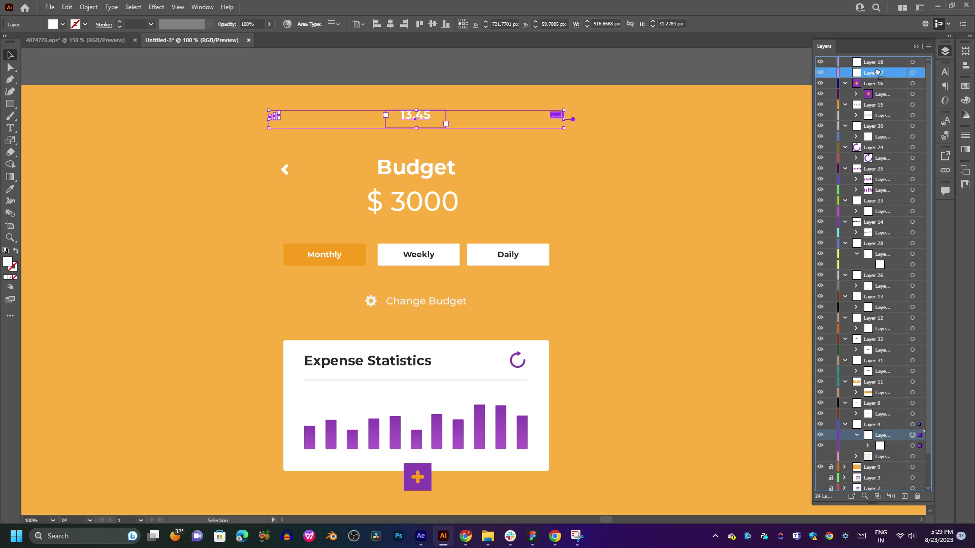
click(685, 153)
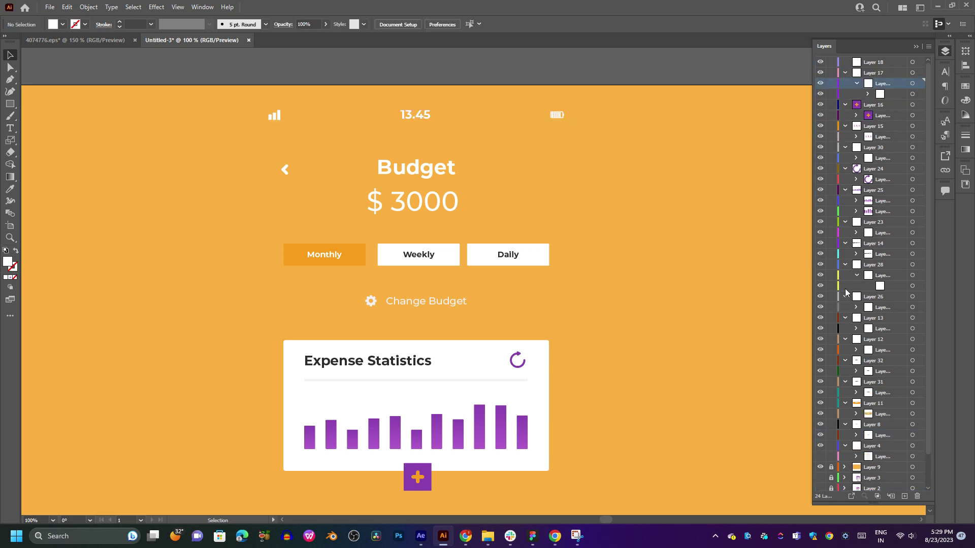
click(511, 259)
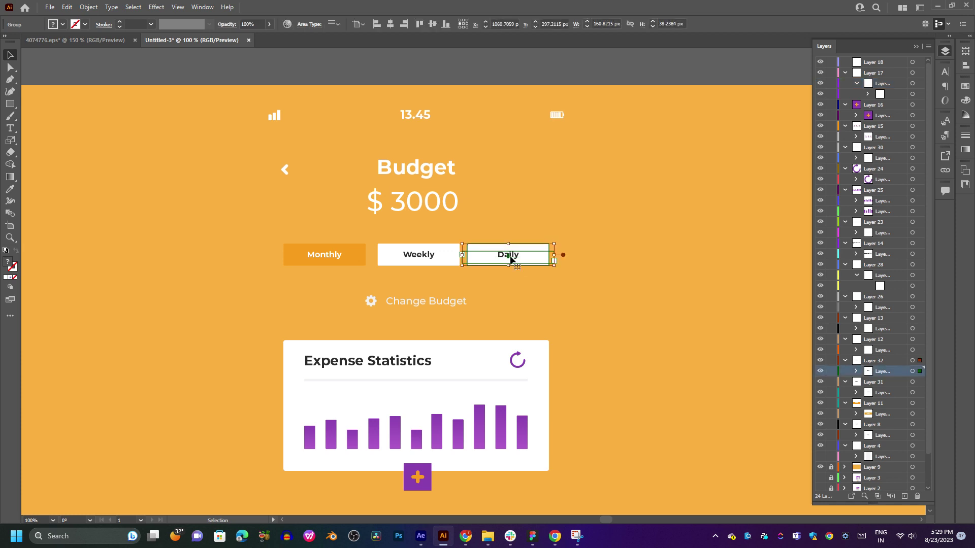
click(436, 256)
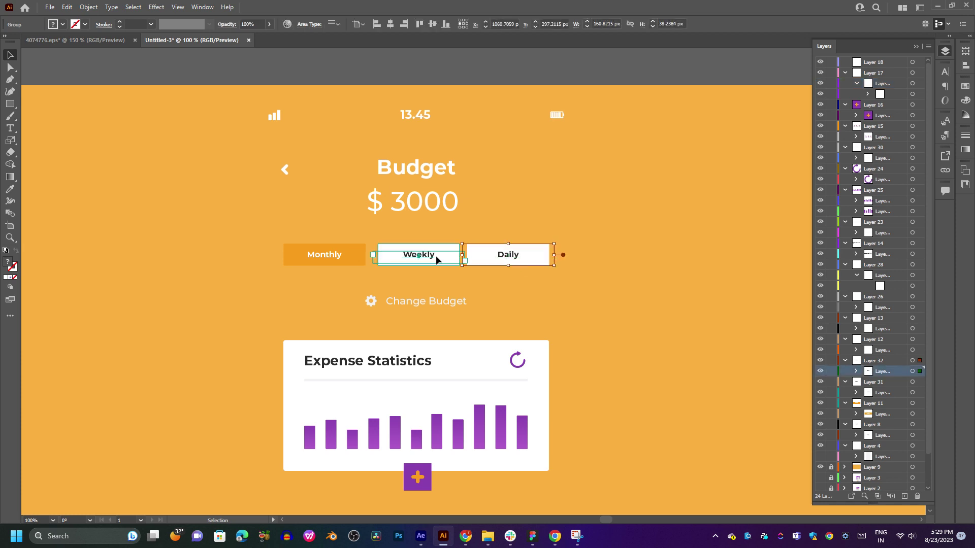
click(342, 254)
click(406, 202)
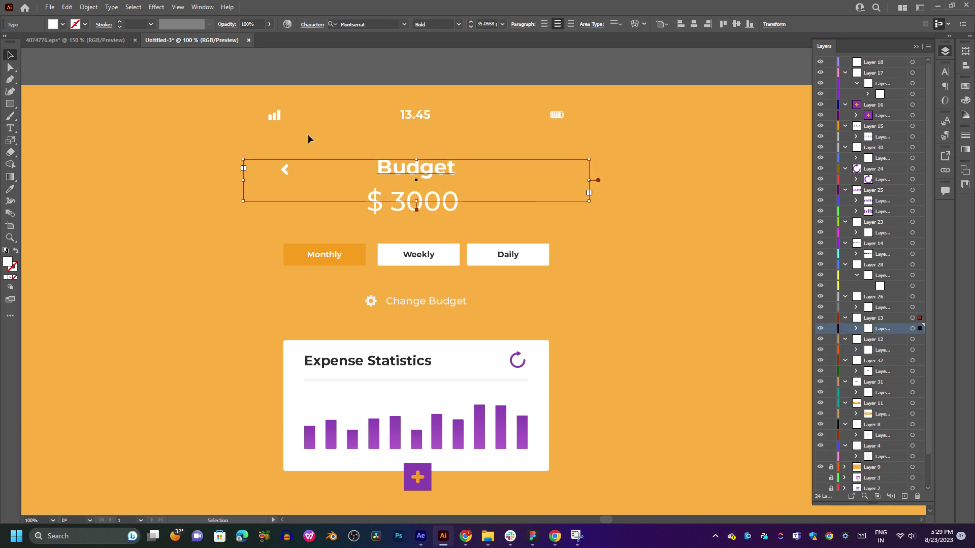
click(283, 173)
click(270, 113)
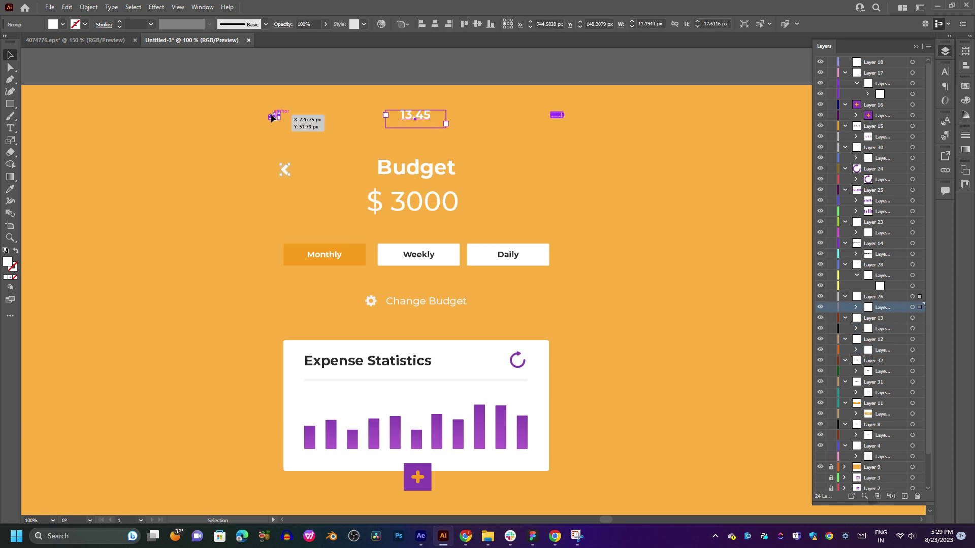
scroll(521, 310, down, 3)
click(523, 308)
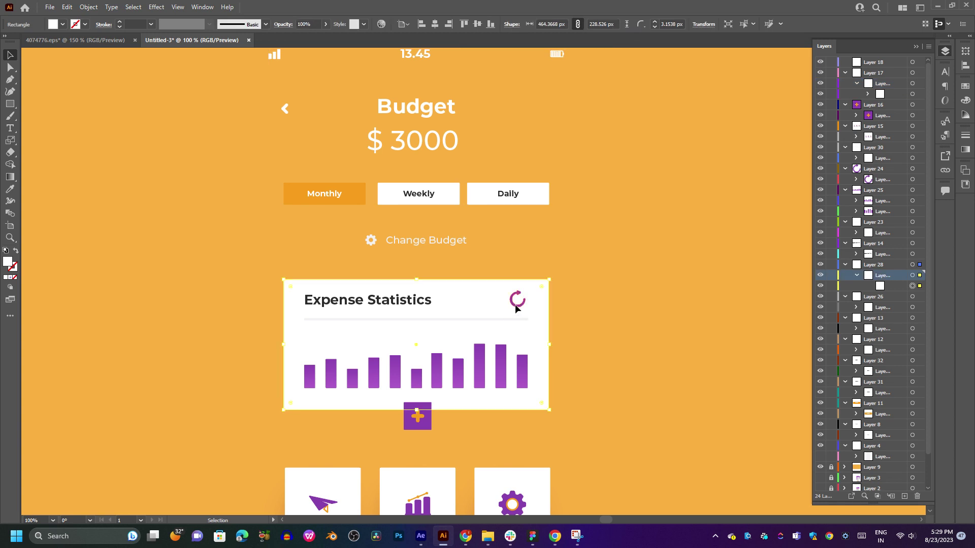
click(516, 303)
click(486, 319)
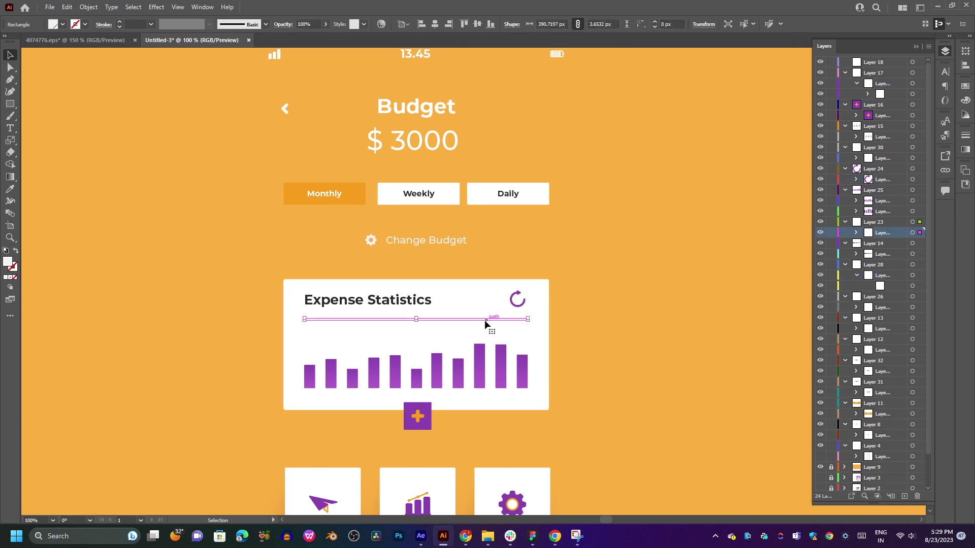
click(398, 300)
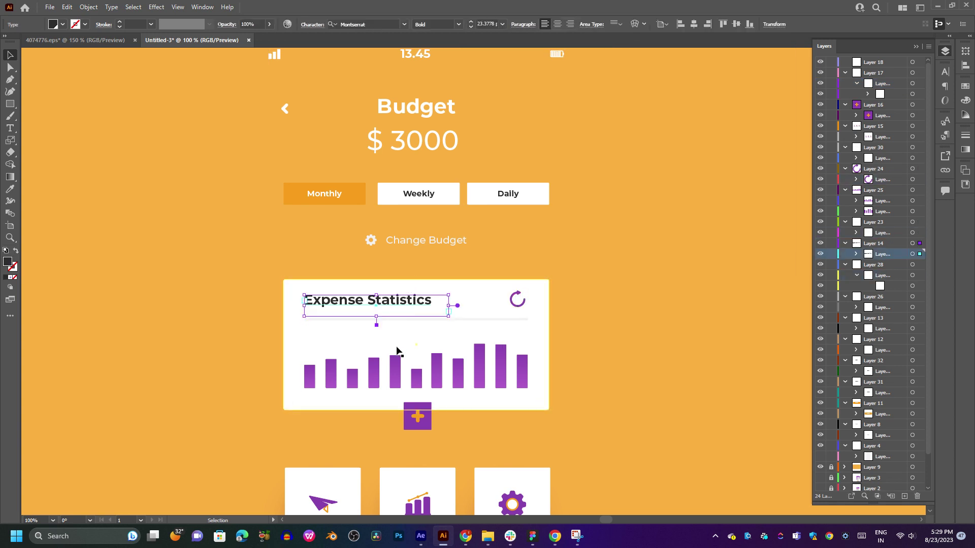
click(397, 369)
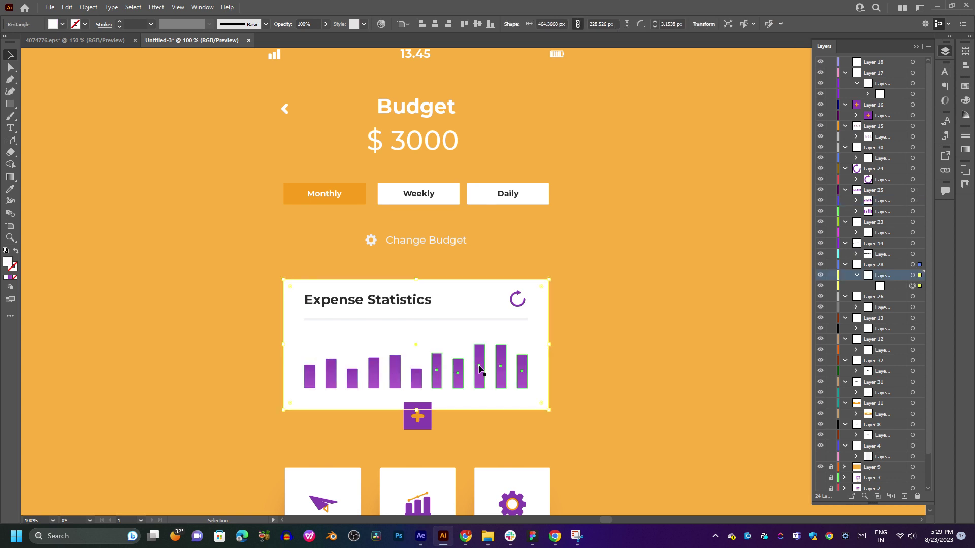
click(479, 369)
scroll(442, 387, down, 1)
click(418, 392)
scroll(418, 391, down, 2)
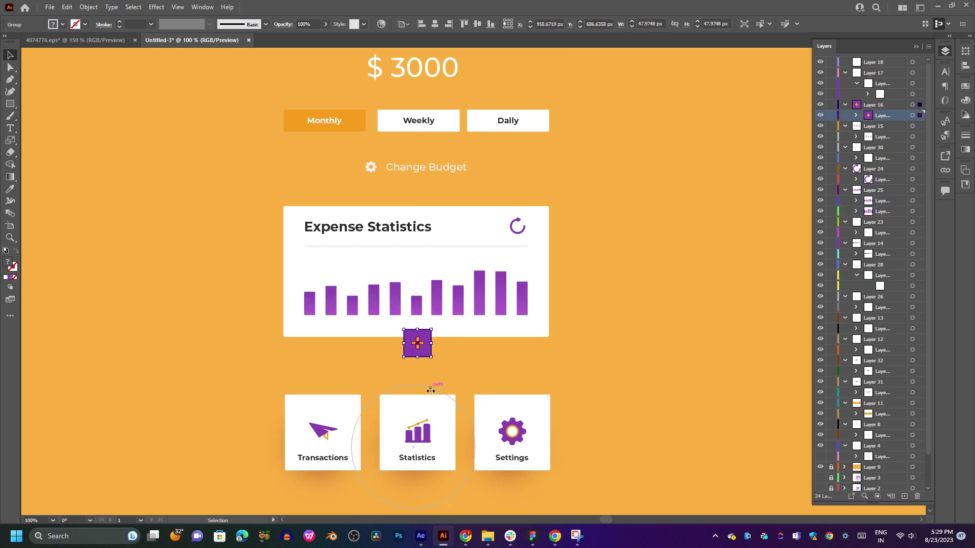
click(430, 430)
scroll(431, 416, down, 2)
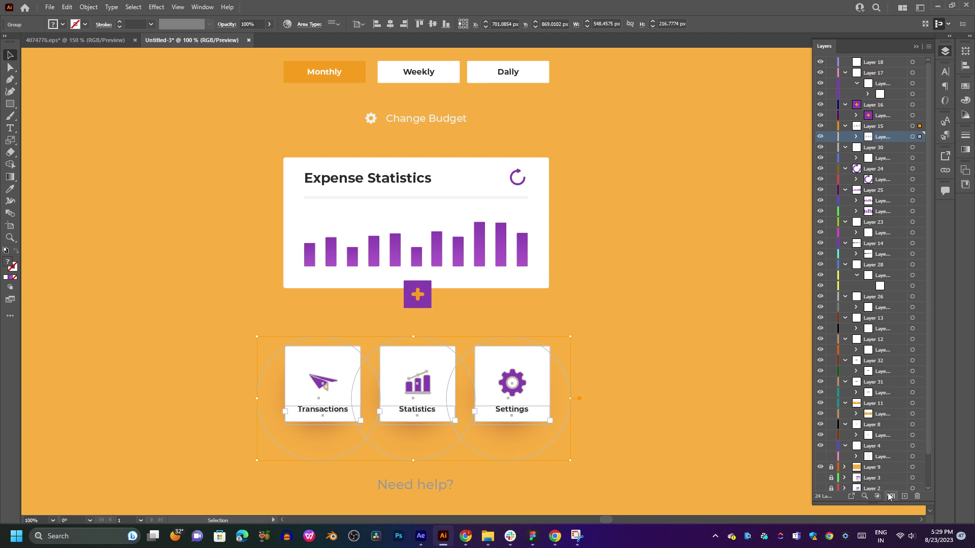
- Add four new empty layers, including two above Layer 15
click(904, 497)
click(903, 497)
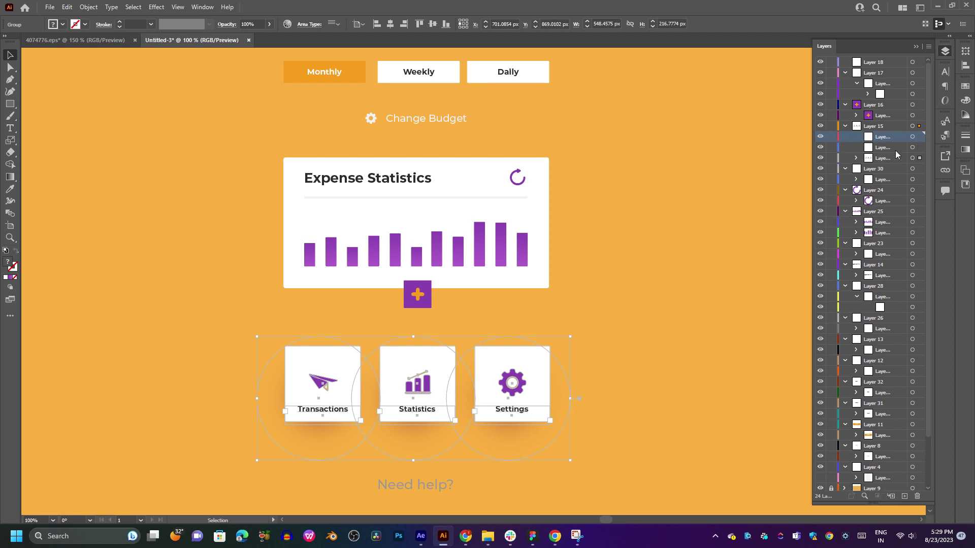
click(885, 127)
click(904, 497)
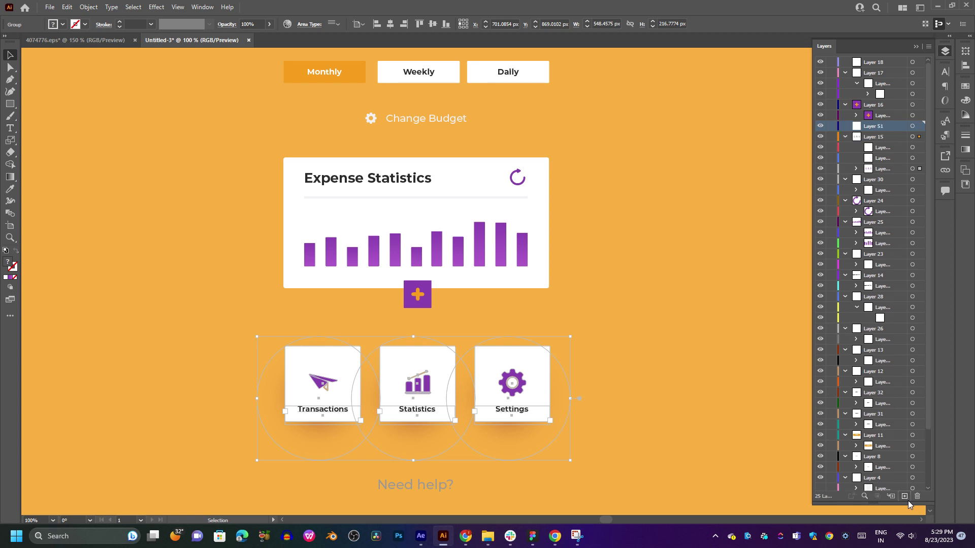
click(904, 496)
click(904, 497)
- Move the Settings gear icon into Layer 53 and the Settings label into Layer 52
click(857, 190)
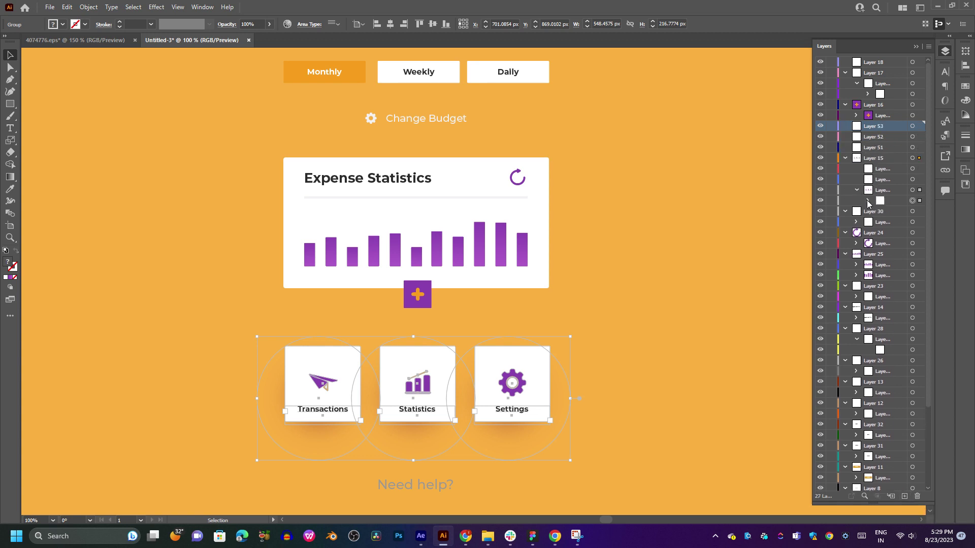
click(884, 190)
click(869, 200)
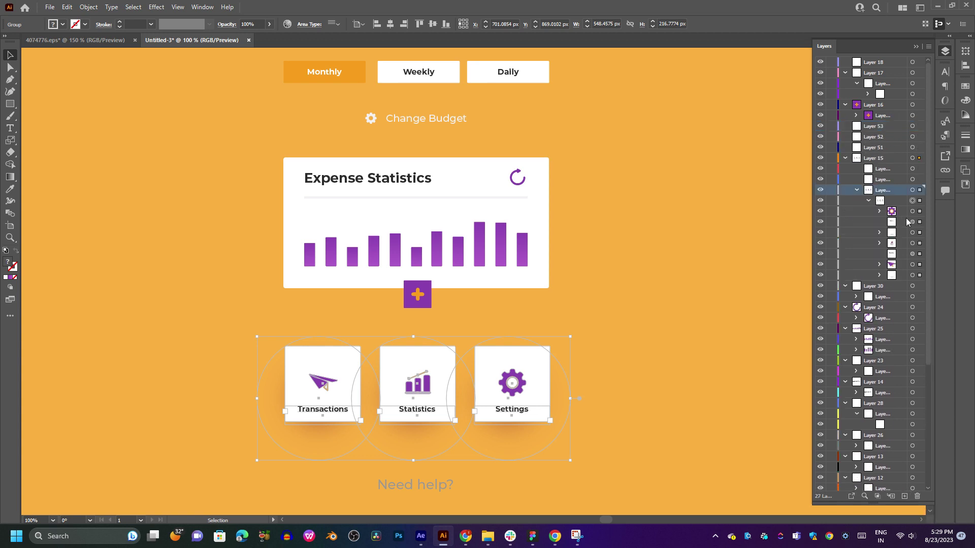
click(906, 213)
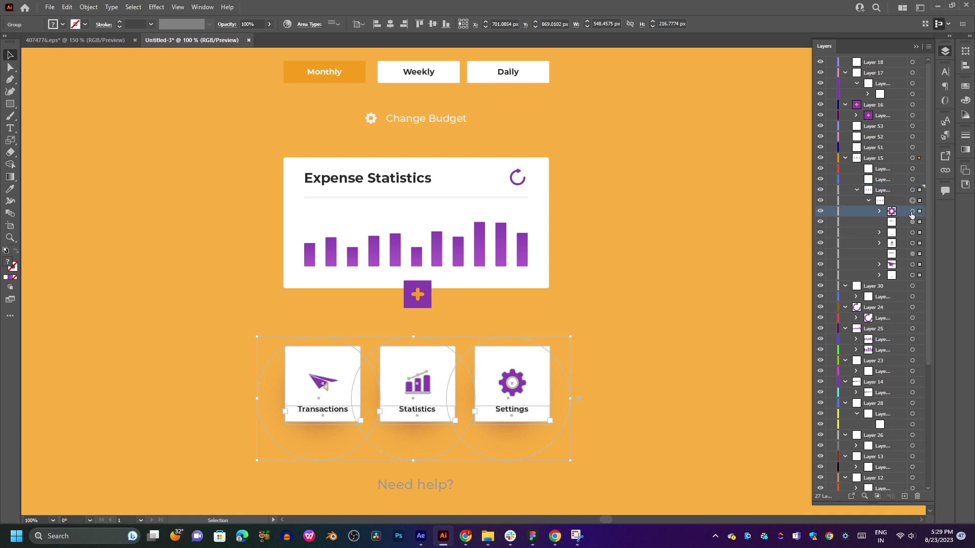
click(912, 213)
drag(904, 211, 891, 126)
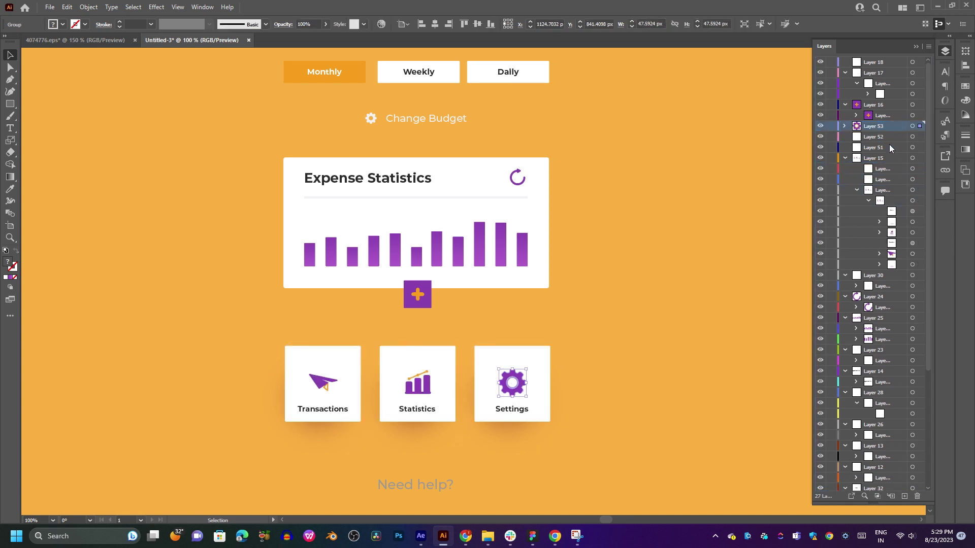
click(909, 211)
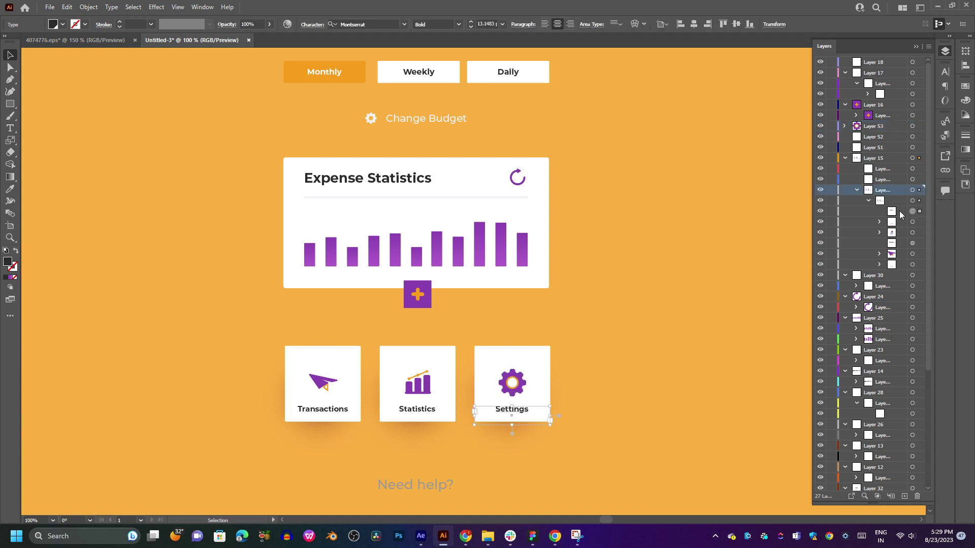
drag(900, 211, 886, 138)
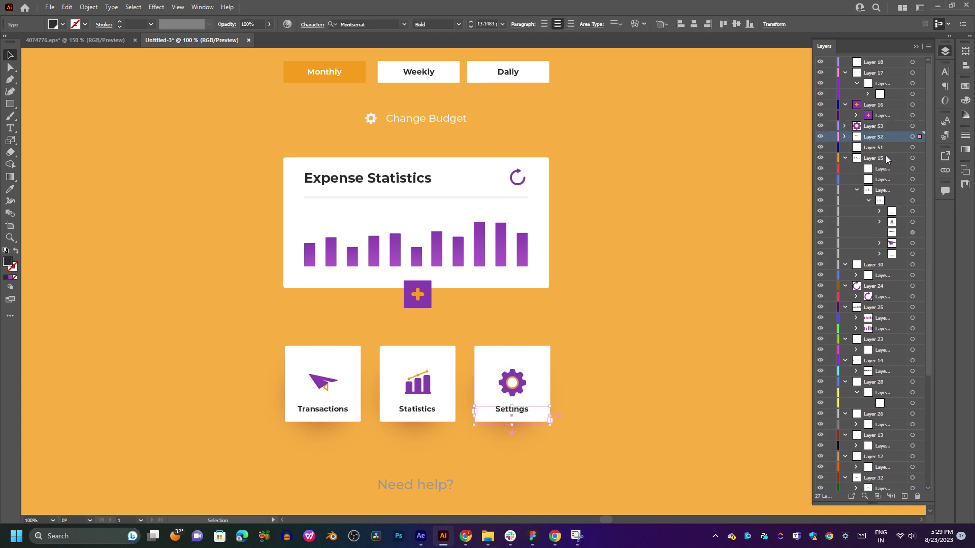
- Undo an accidental group deletion, then delete the circle path behind the Settings card
click(907, 211)
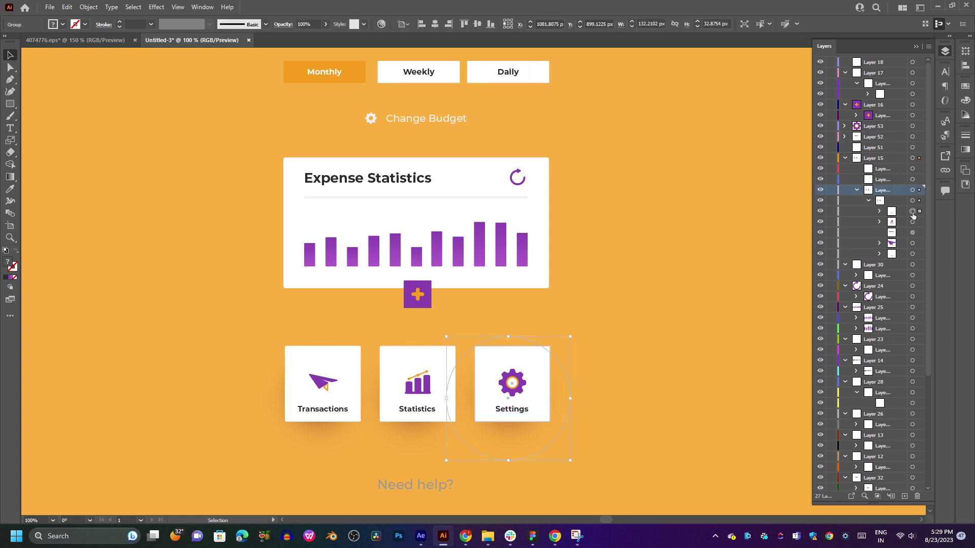
click(881, 212)
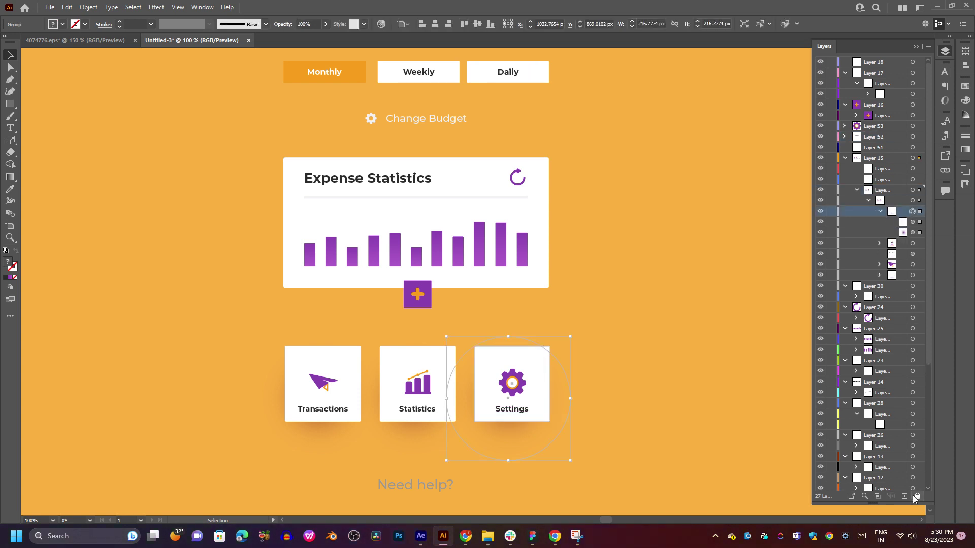
click(917, 496)
click(911, 211)
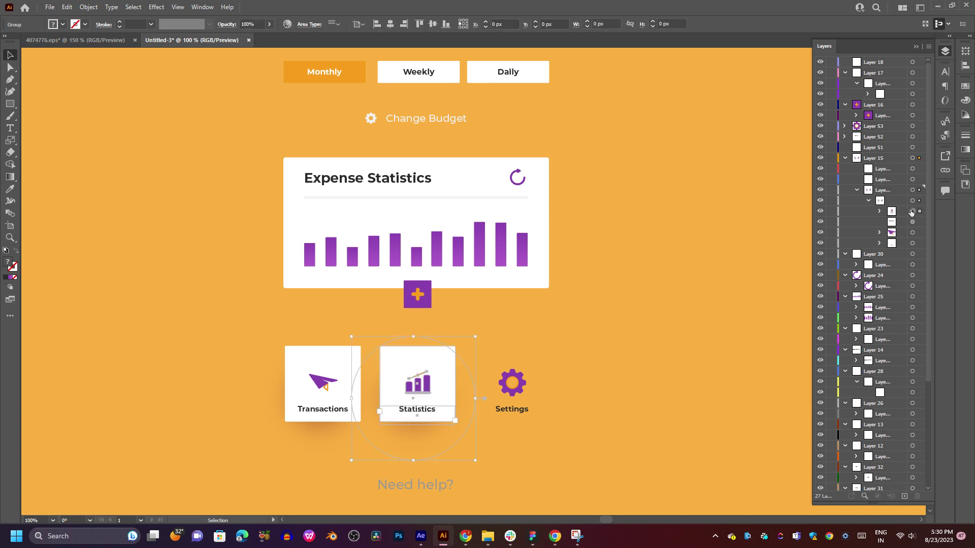
key(ctrl+z)
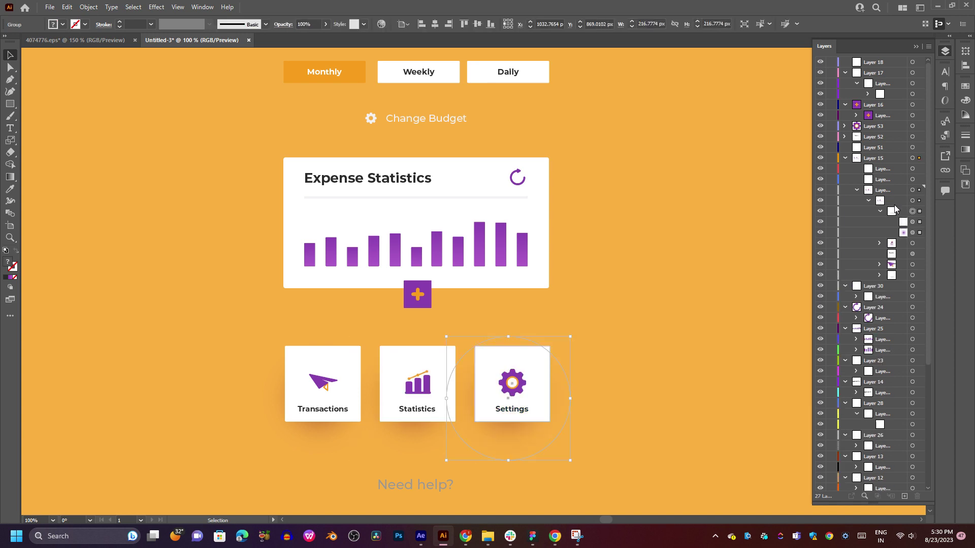
click(912, 232)
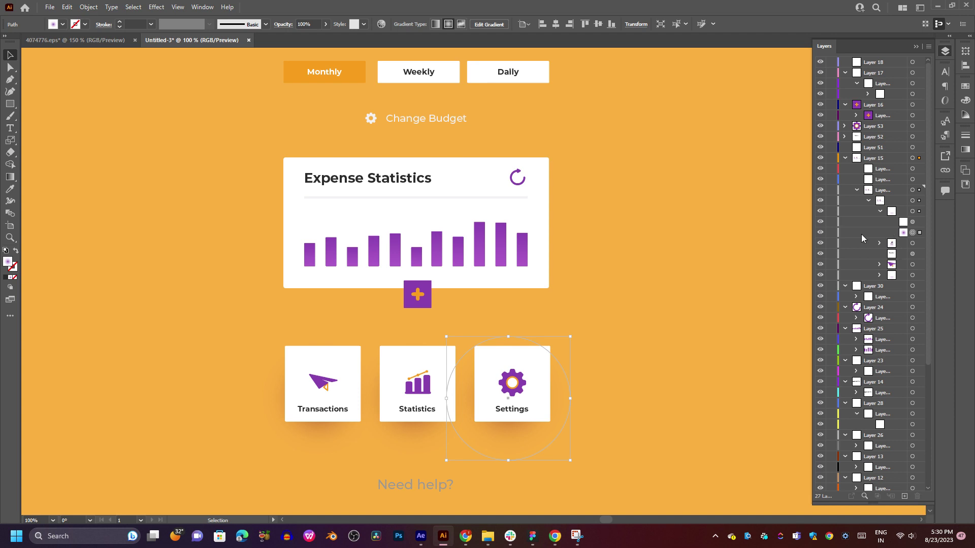
click(902, 233)
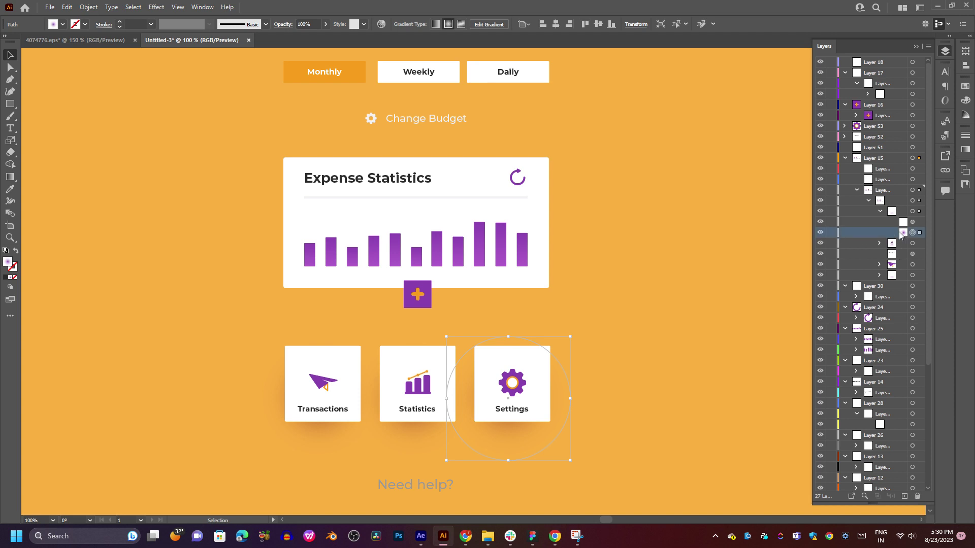
click(917, 496)
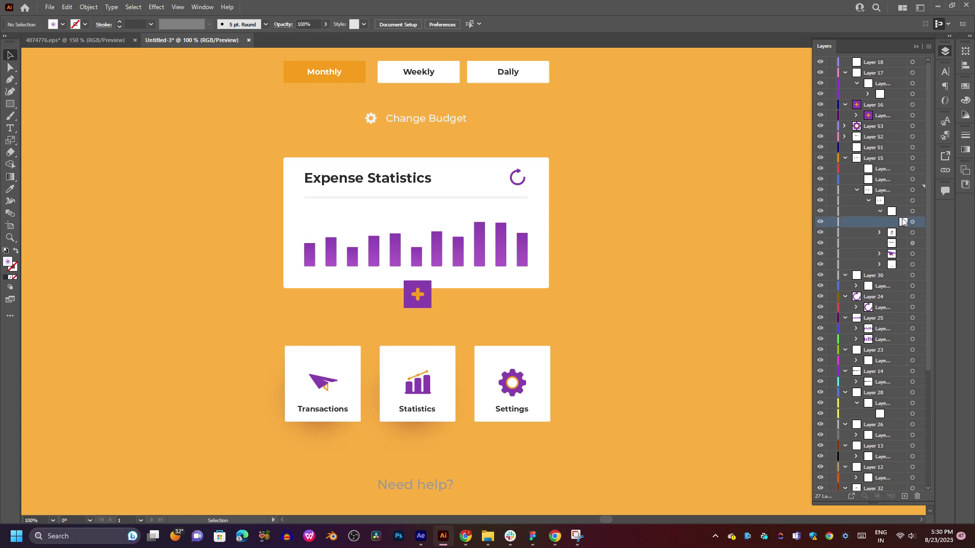
- Lift a nested sublayer above its group, expand the Statistics card group, and widen the Layers panel
drag(901, 222, 896, 201)
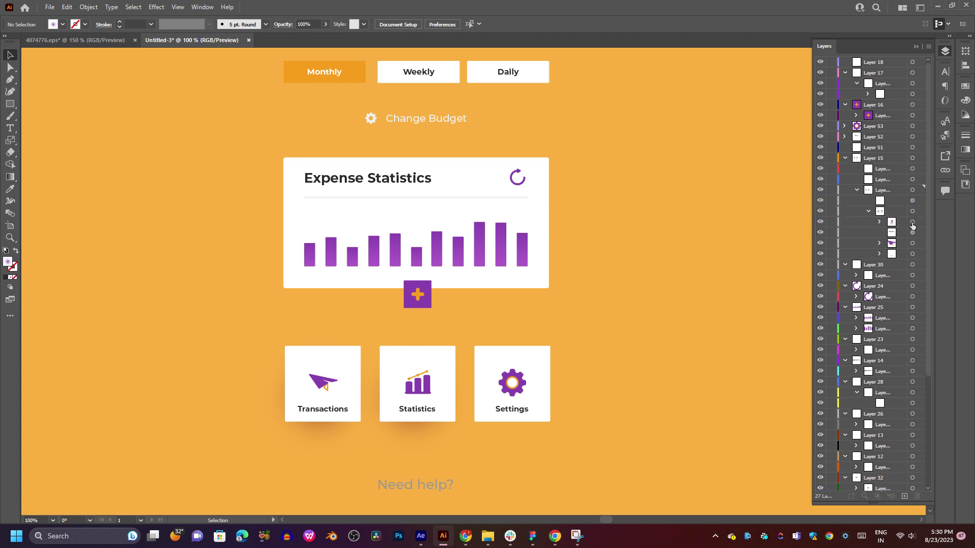
click(912, 224)
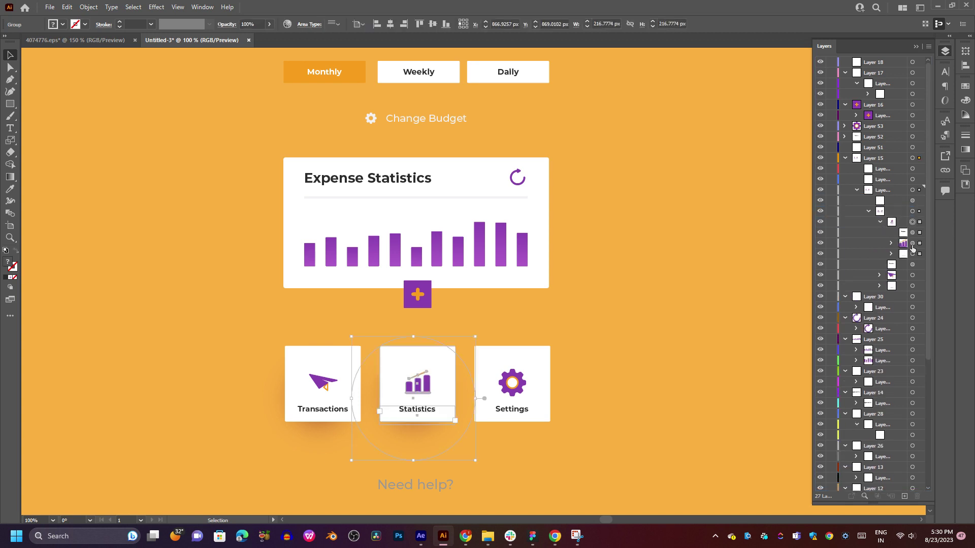
click(912, 253)
click(891, 254)
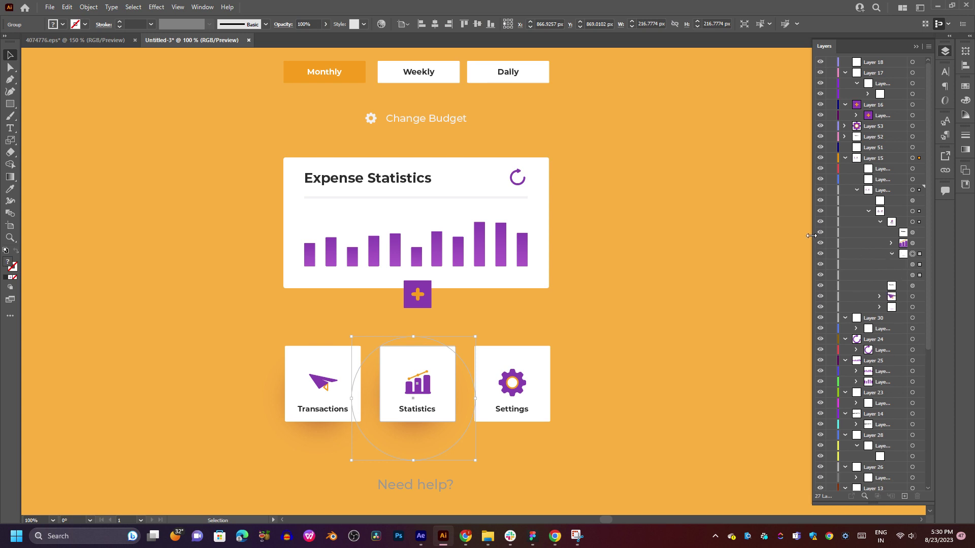
drag(813, 237, 695, 240)
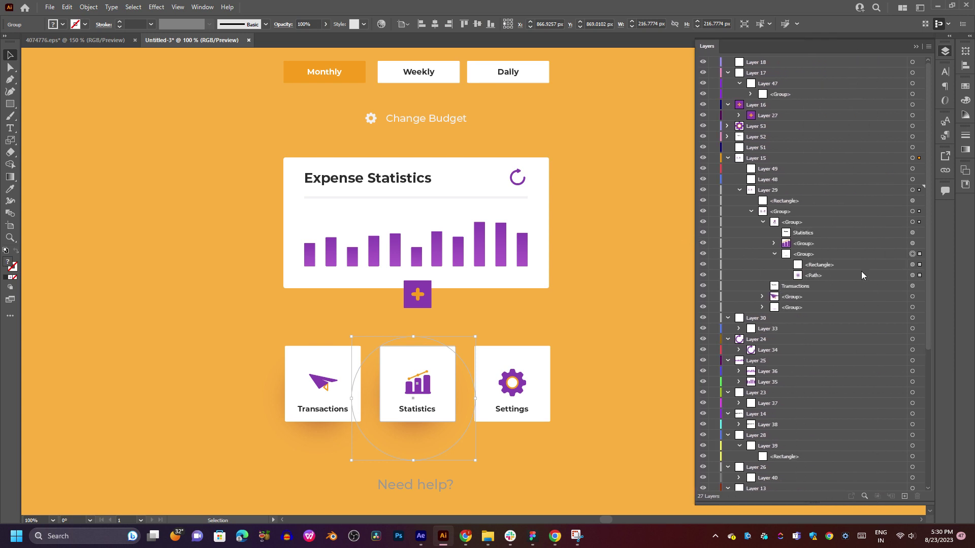
- Delete the circle behind the Statistics card and move its chart icon group into Layer 51
click(864, 275)
click(917, 497)
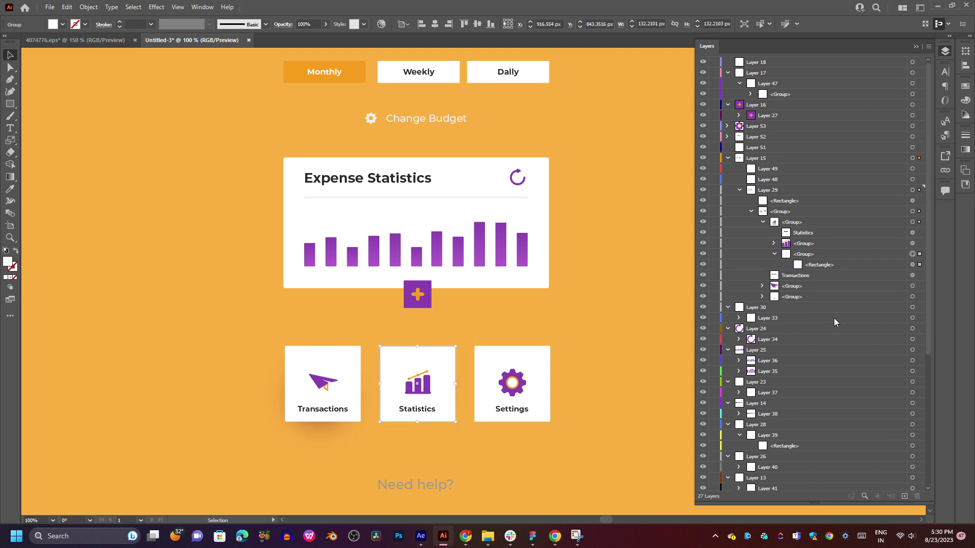
drag(822, 269, 819, 249)
click(913, 244)
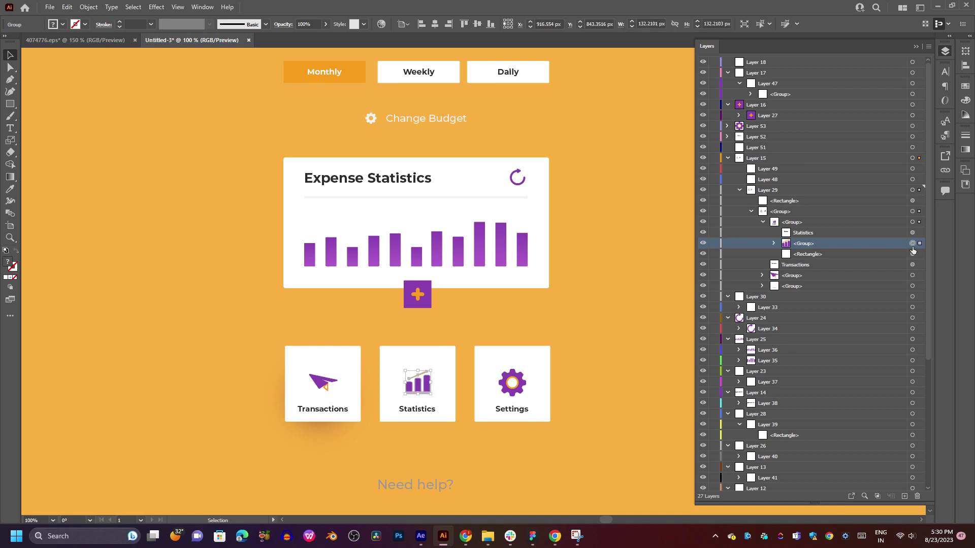
drag(867, 243, 828, 148)
- Add three new layers above Layer 15 and delete the empty Layers 49 and 48
click(772, 160)
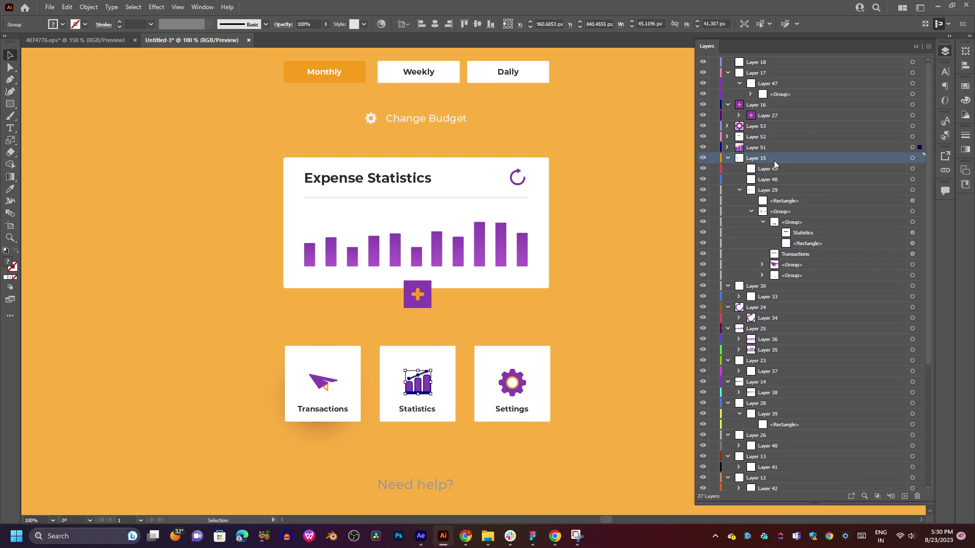
click(905, 497)
click(904, 496)
click(904, 496)
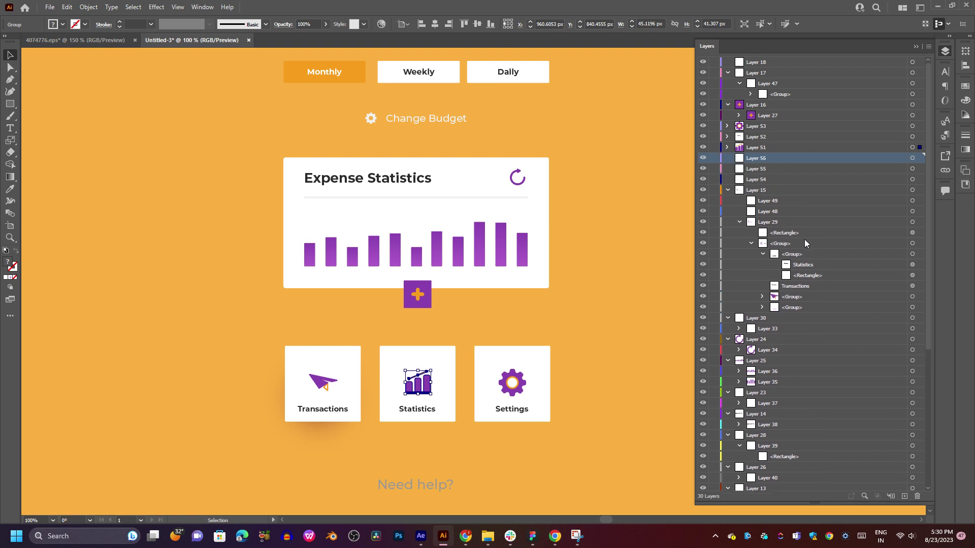
click(782, 211)
click(784, 202)
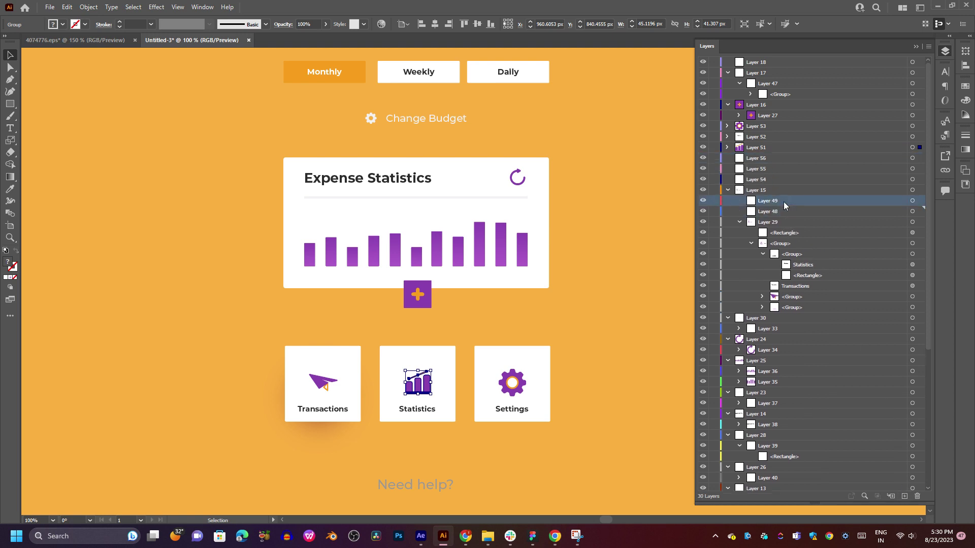
click(914, 496)
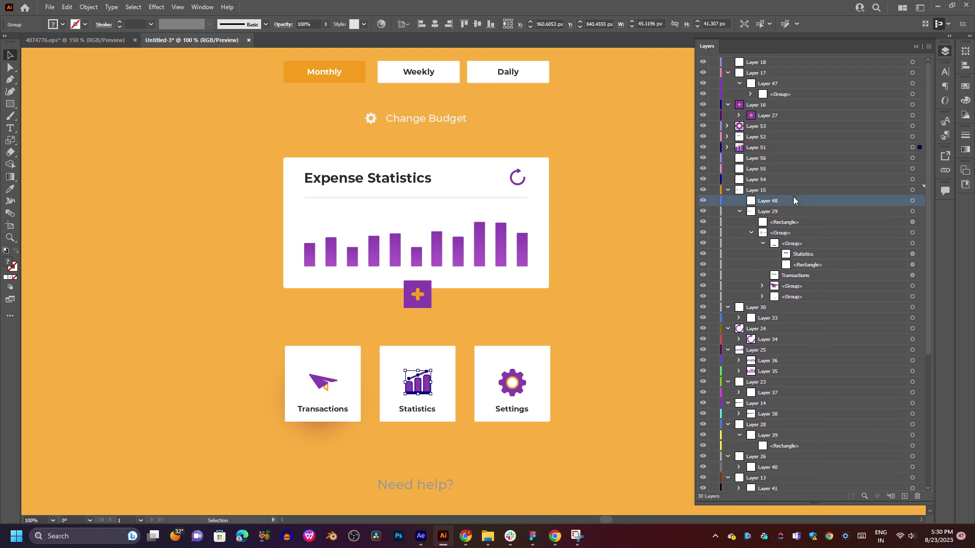
click(917, 496)
- Select the rectangle in Layer 29 and briefly hide then reshow the Settings card background
click(771, 205)
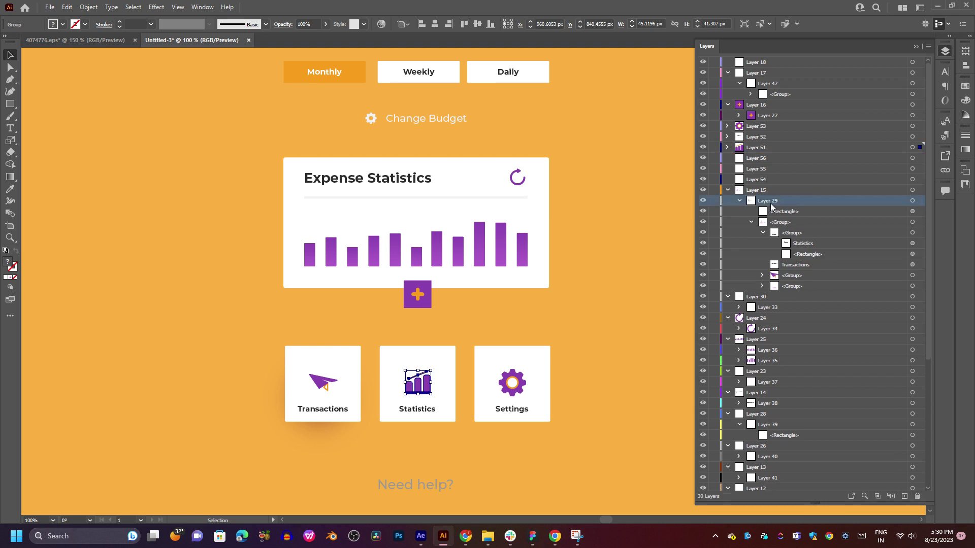
click(787, 213)
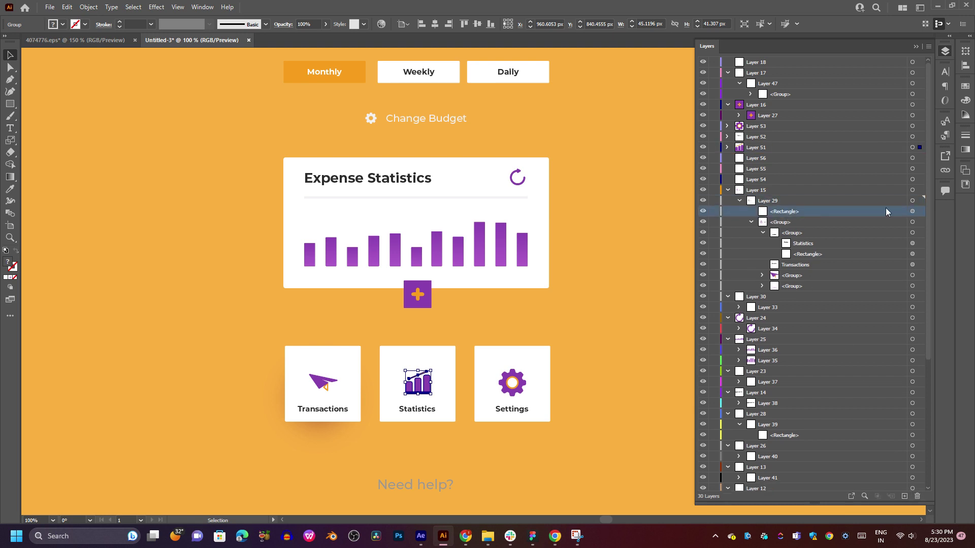
click(703, 211)
click(703, 211)
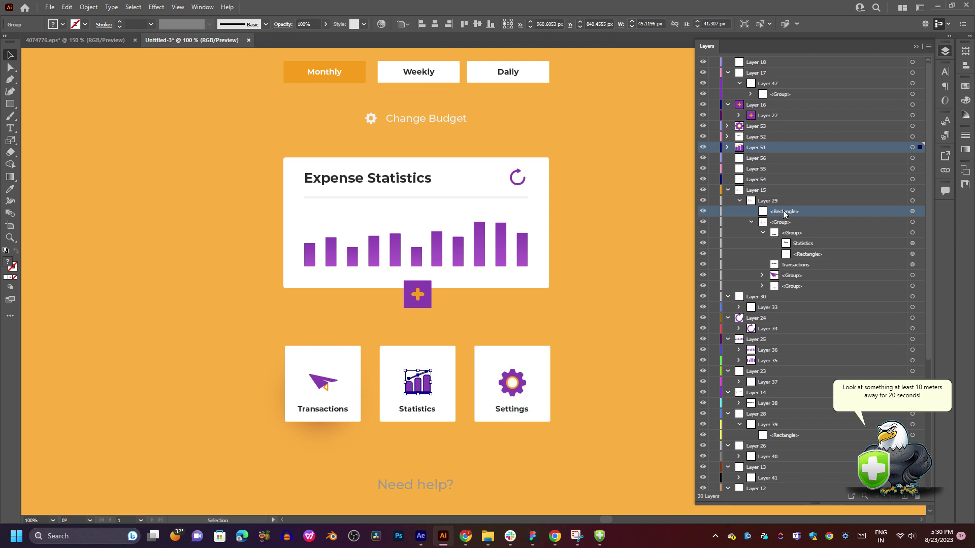
- Move the Statistics chart icon into Layer 56 after checking the Settings card's contents
mouse_move(787, 214)
mouse_down()
mouse_move(803, 190)
mouse_move(785, 138)
mouse_up()
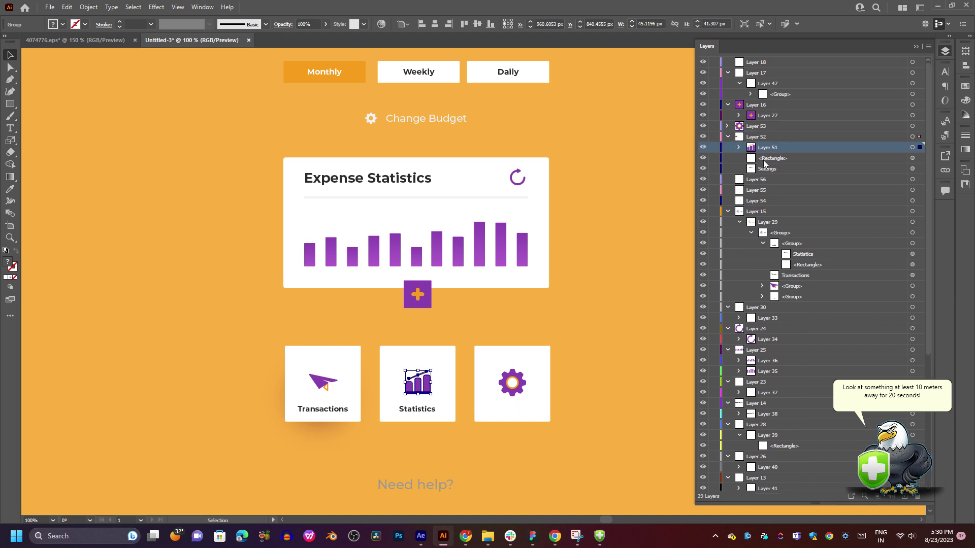
click(763, 160)
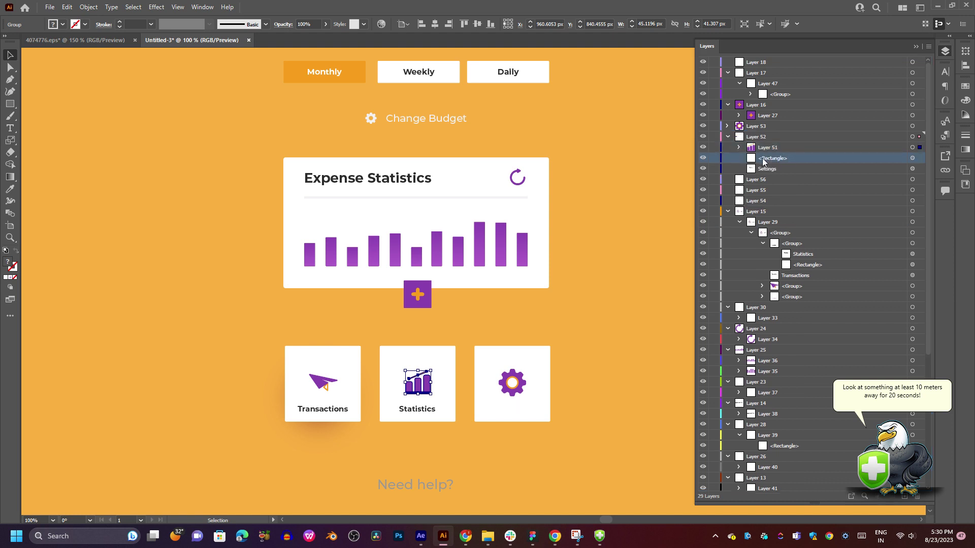
click(702, 158)
click(703, 158)
click(703, 136)
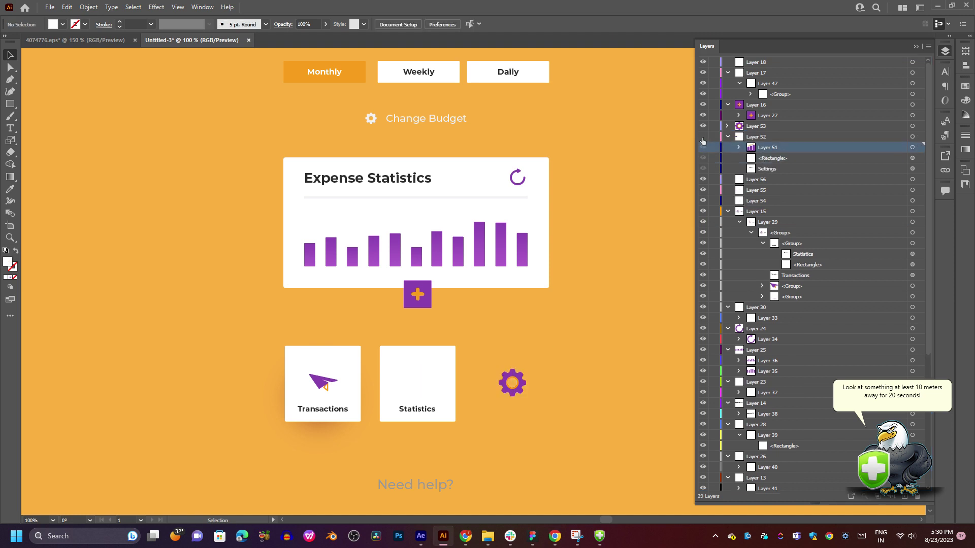
click(702, 138)
click(702, 138)
click(702, 138)
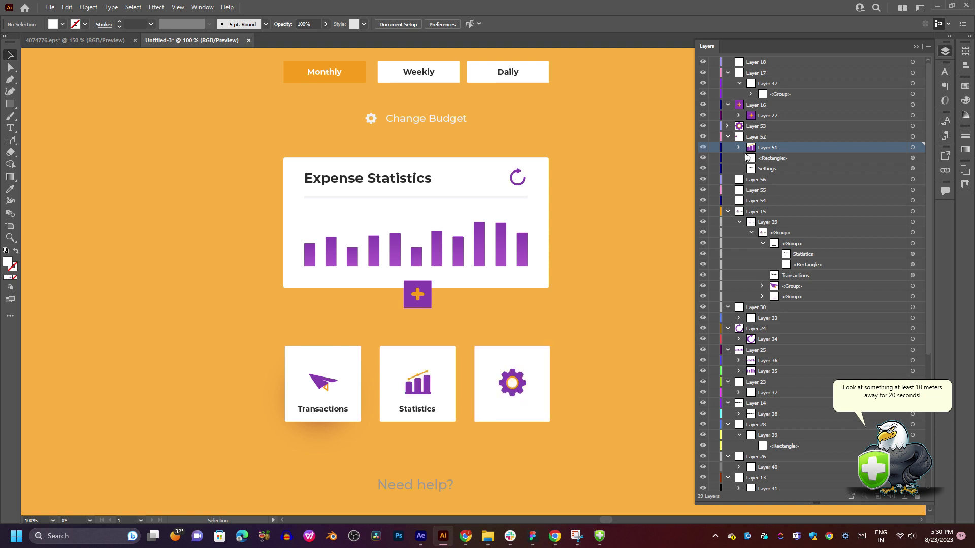
click(773, 160)
drag(767, 147, 757, 179)
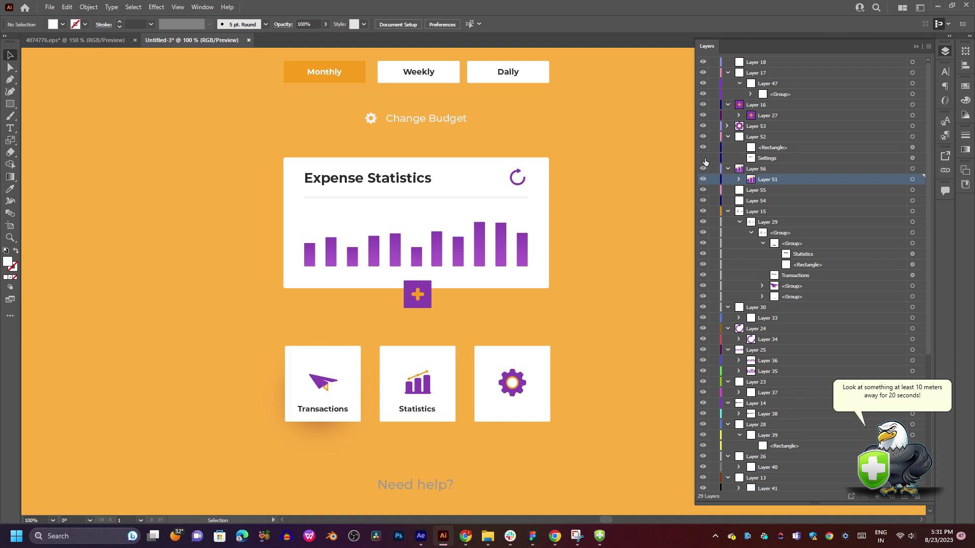
- Create the new Layer 49 and move the Settings label into it
click(799, 160)
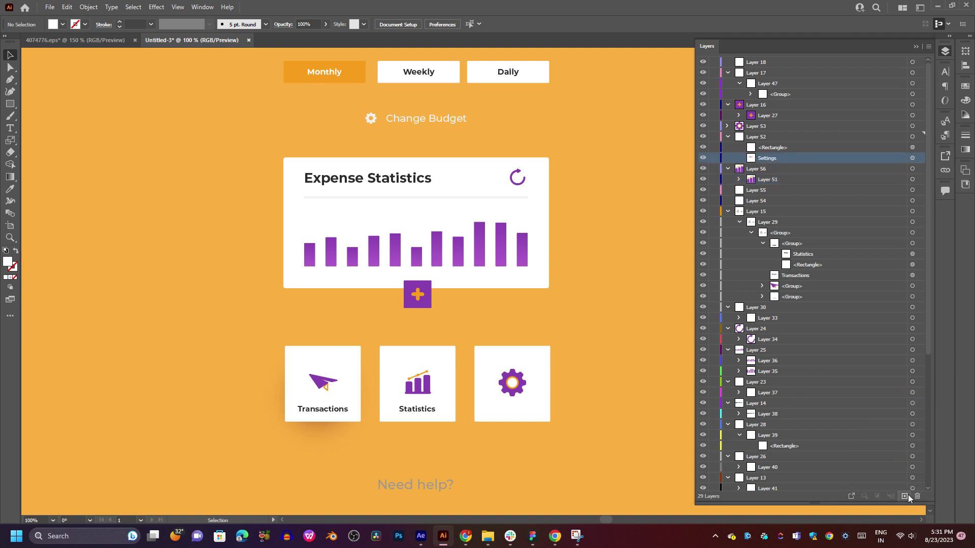
click(907, 496)
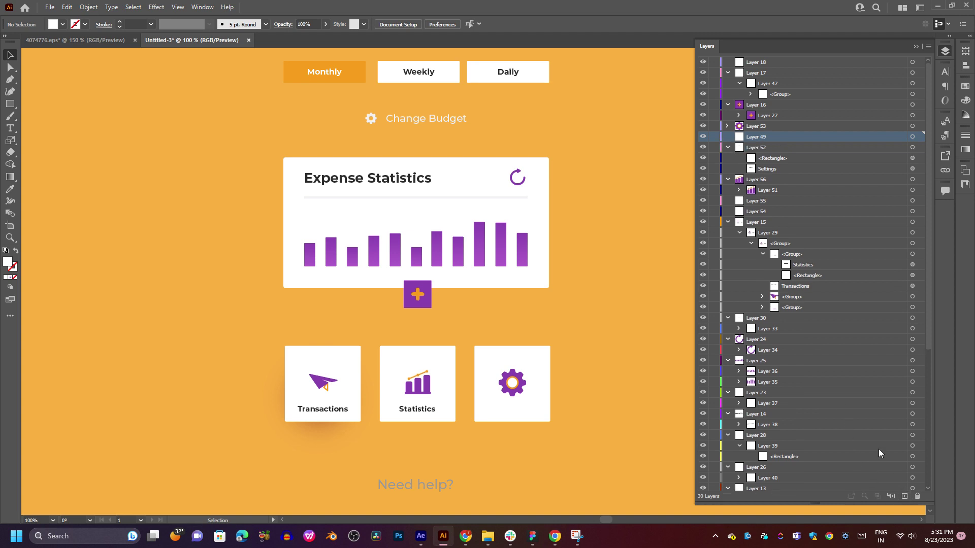
drag(776, 169, 769, 138)
click(729, 147)
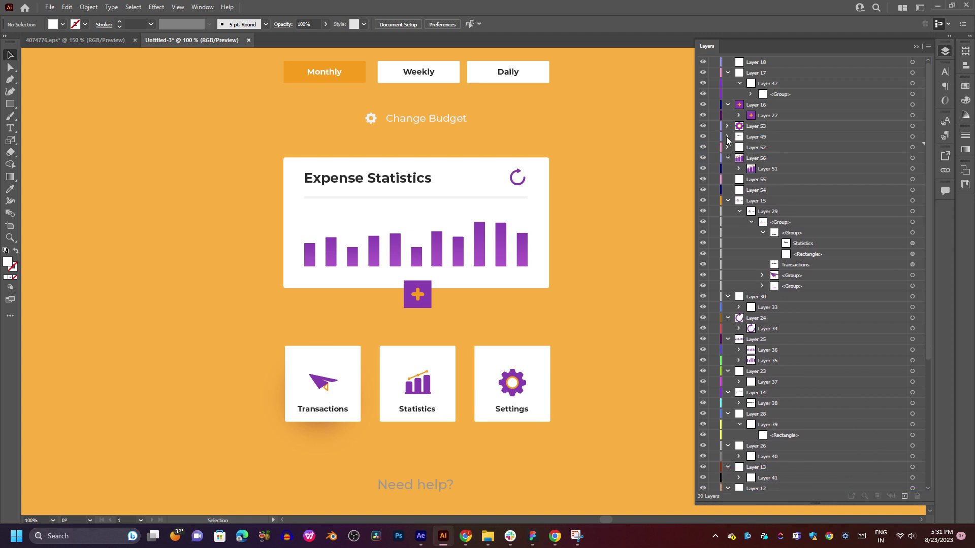
mouse_move(703, 126)
mouse_down()
mouse_move(702, 153)
mouse_move(701, 129)
mouse_up()
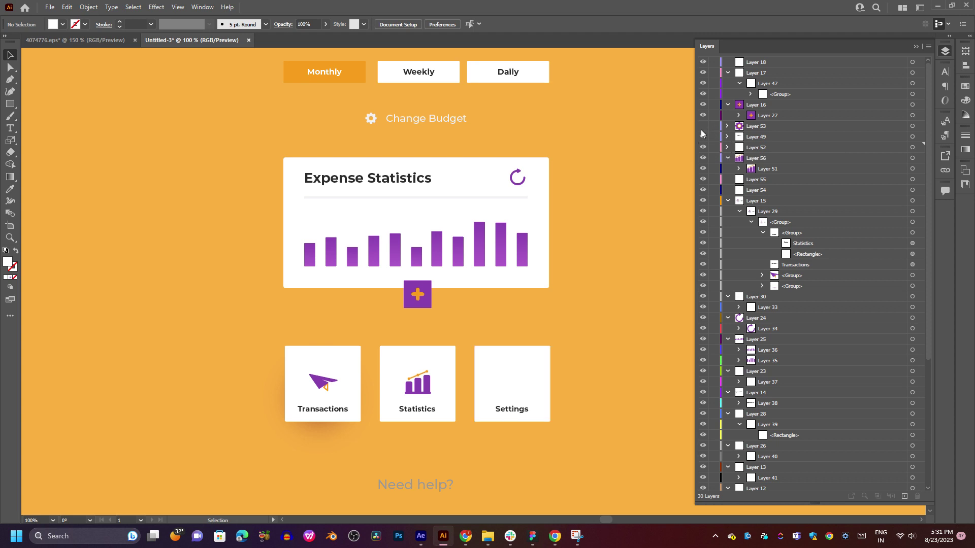
- Move the Statistics label into Layer 55
click(412, 394)
scroll(414, 396, up, 5)
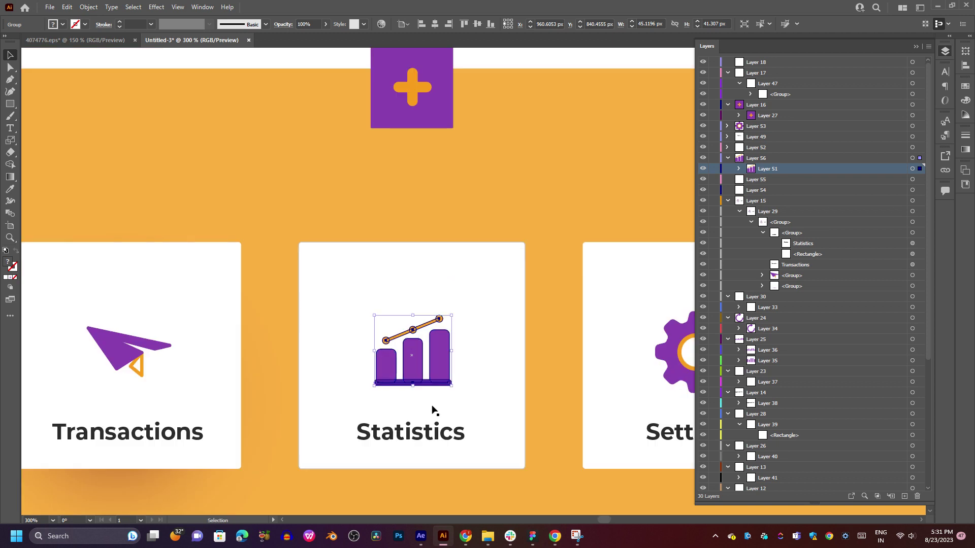
drag(432, 329, 422, 352)
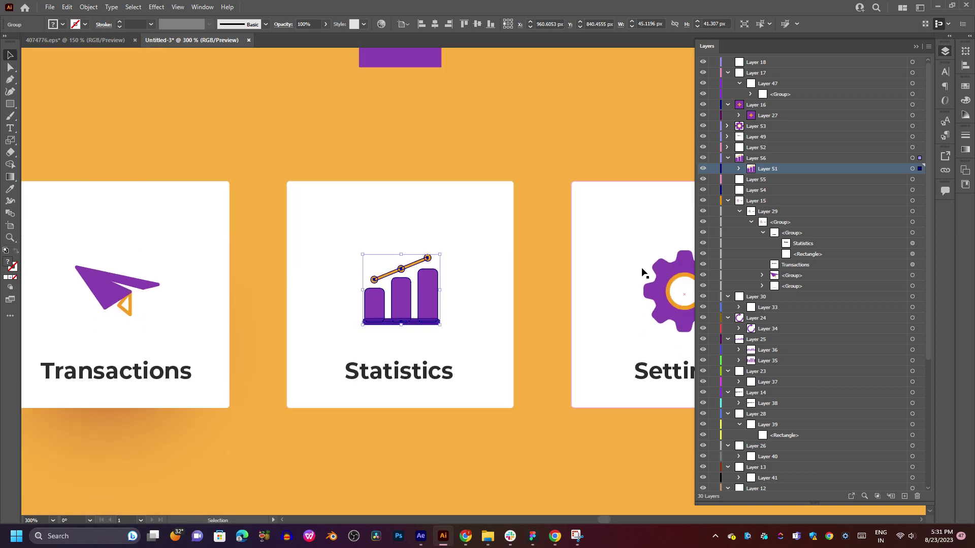
click(753, 180)
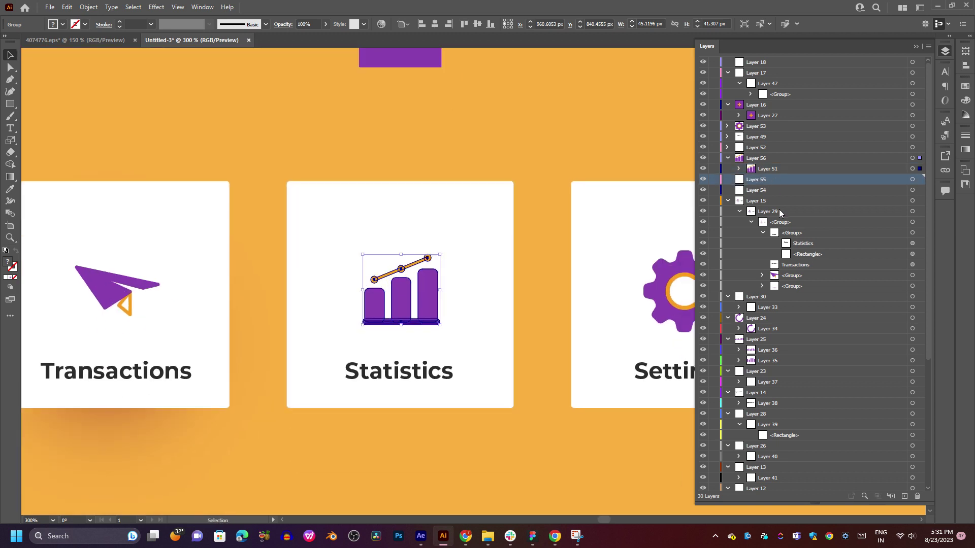
click(912, 243)
drag(873, 245, 772, 180)
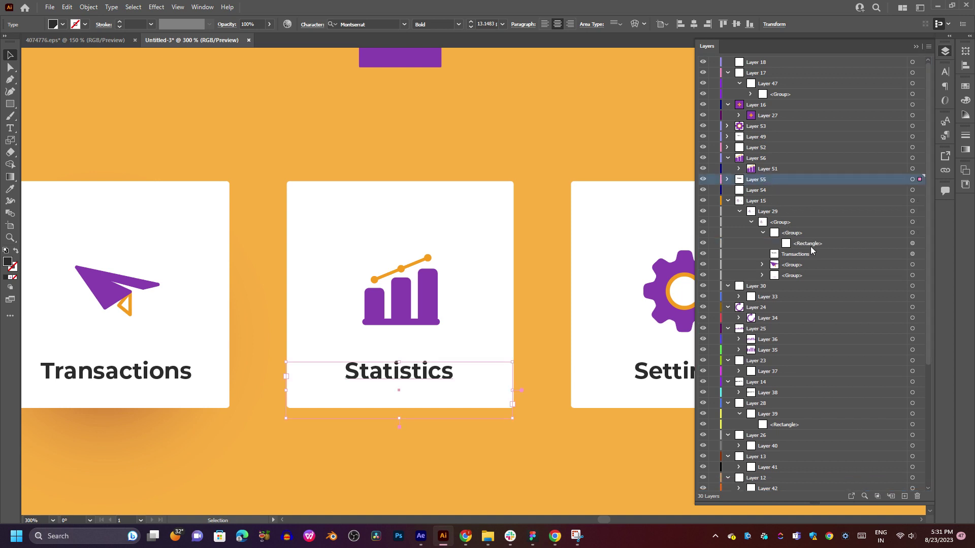
- Move the Statistics card background into Layer 54 and verify each Statistics element's layer
drag(807, 243, 776, 190)
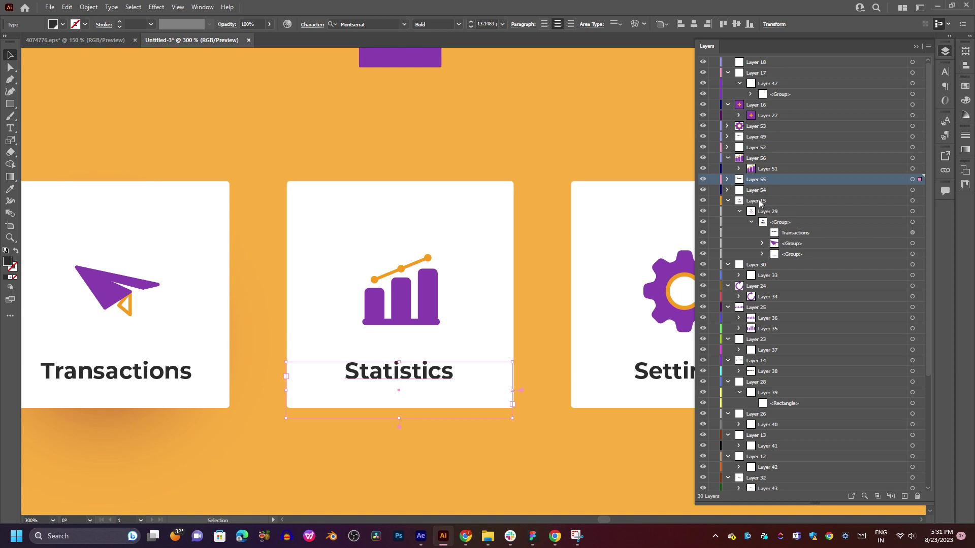
click(754, 191)
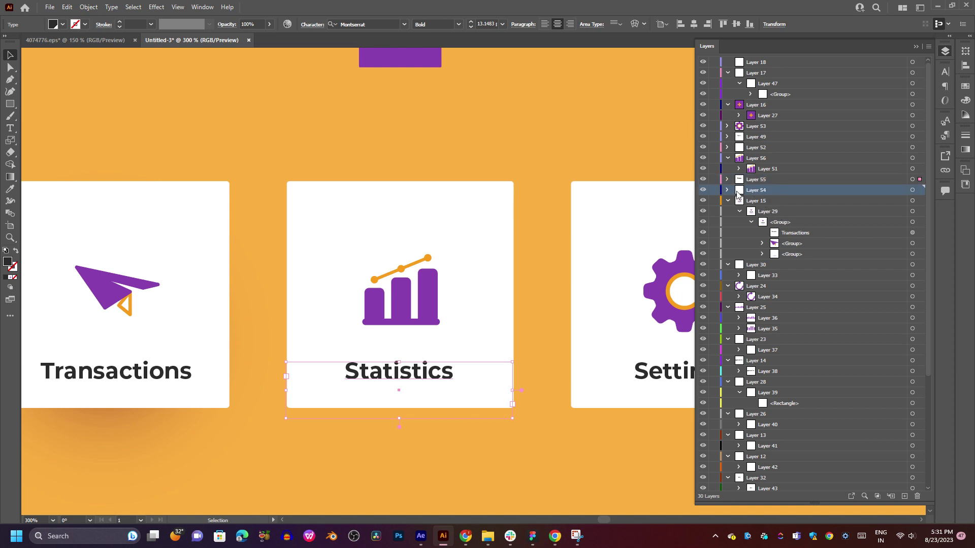
click(704, 190)
click(704, 190)
click(704, 179)
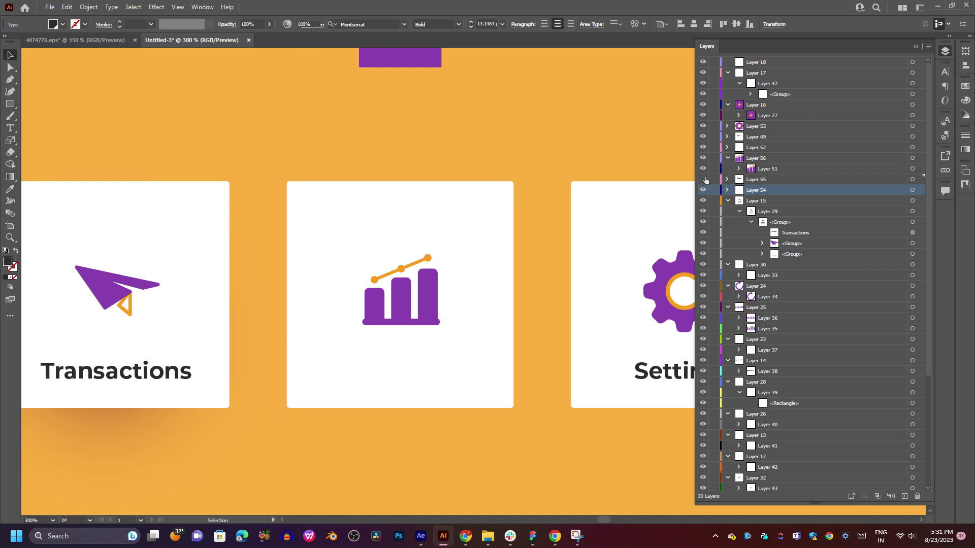
click(704, 179)
click(704, 170)
click(704, 169)
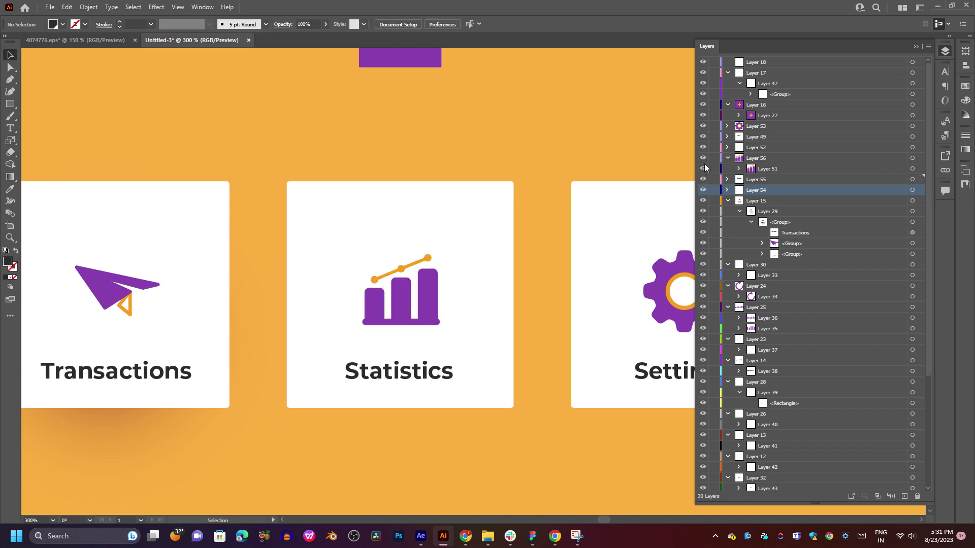
click(727, 159)
- Add three layers and move the Transactions label, paper-plane icon and background into Layers 60, 59, 58
click(757, 192)
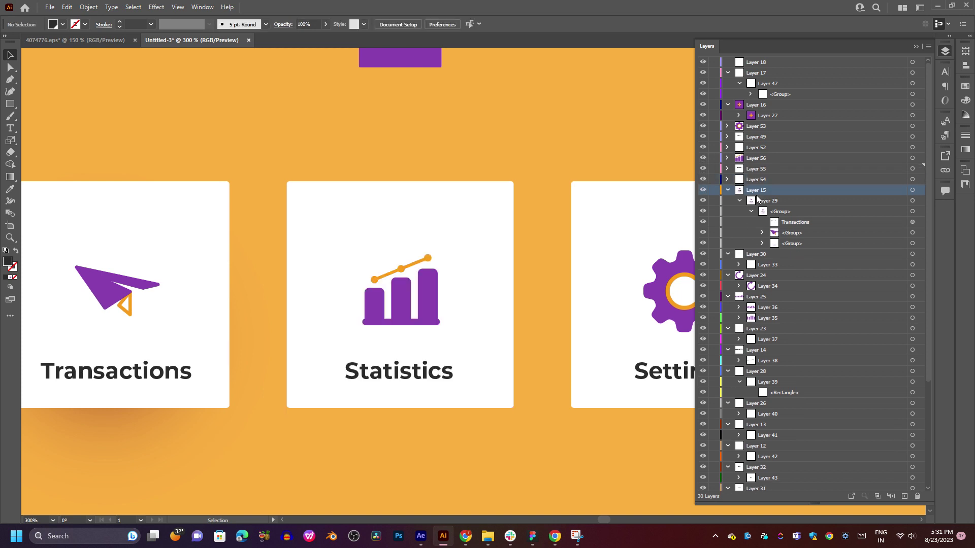
click(904, 496)
click(905, 496)
click(904, 496)
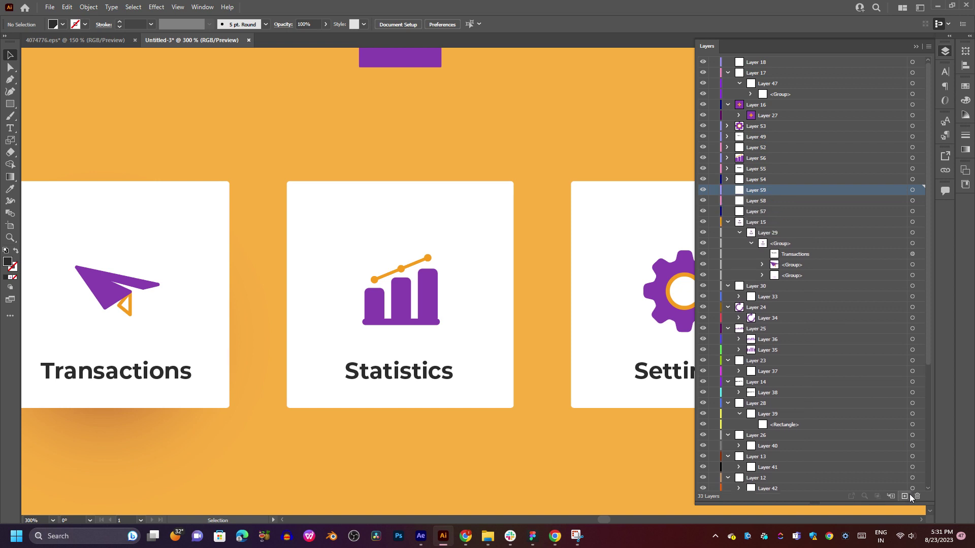
click(905, 496)
click(795, 265)
drag(821, 264, 800, 190)
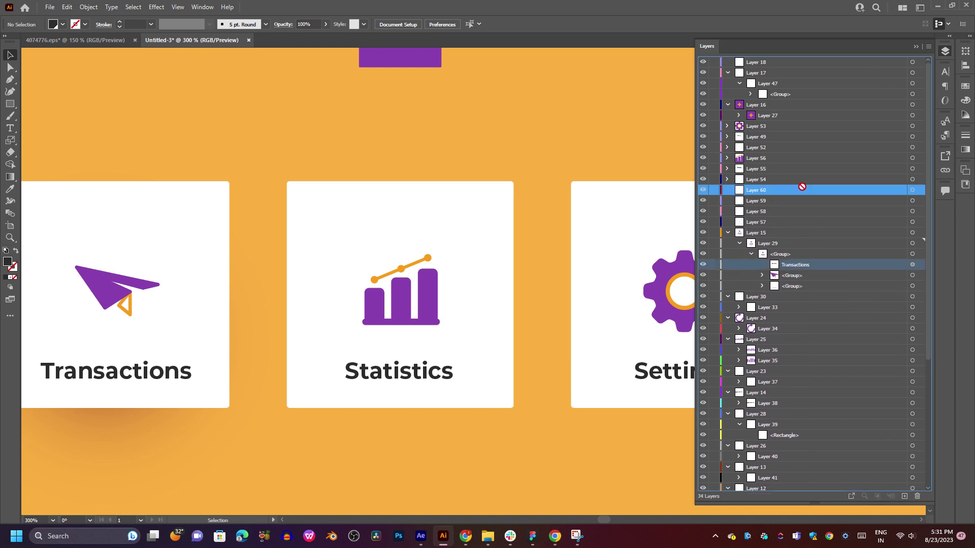
drag(806, 264, 800, 201)
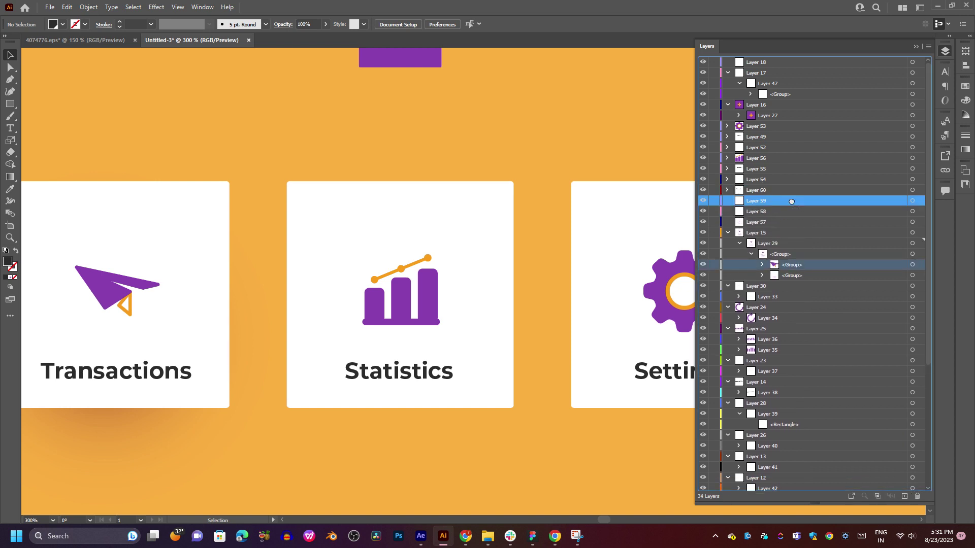
drag(801, 259, 788, 209)
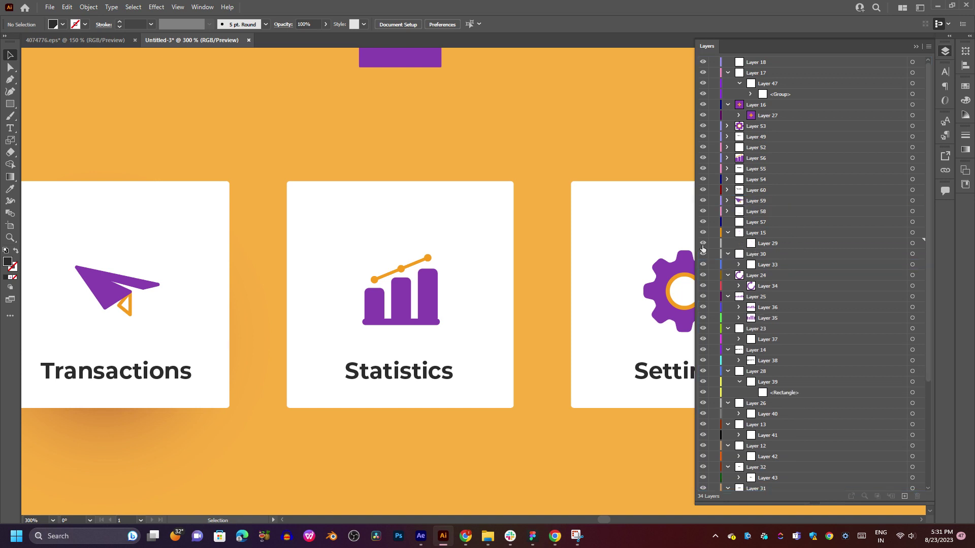
- Delete the emptied Layer 15 and its sublayer
drag(777, 245, 801, 237)
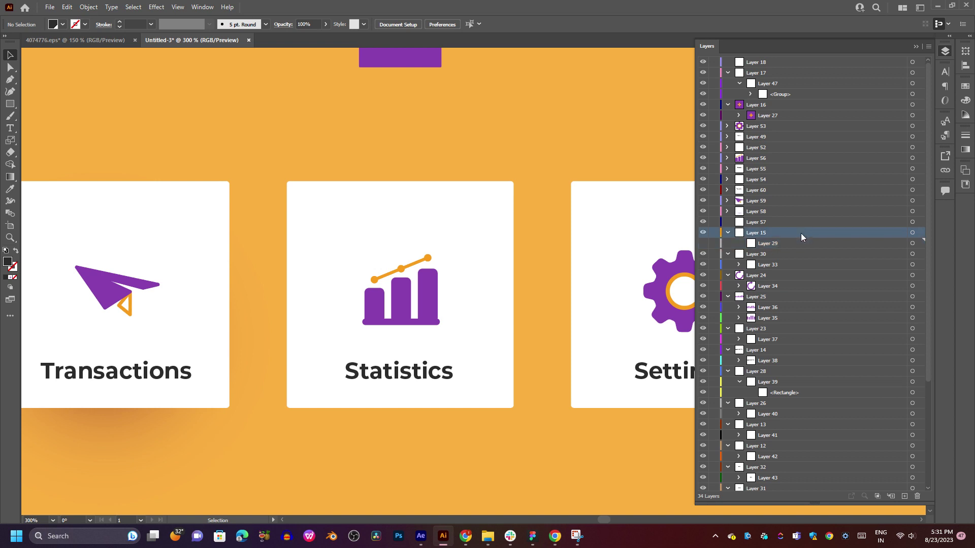
click(912, 233)
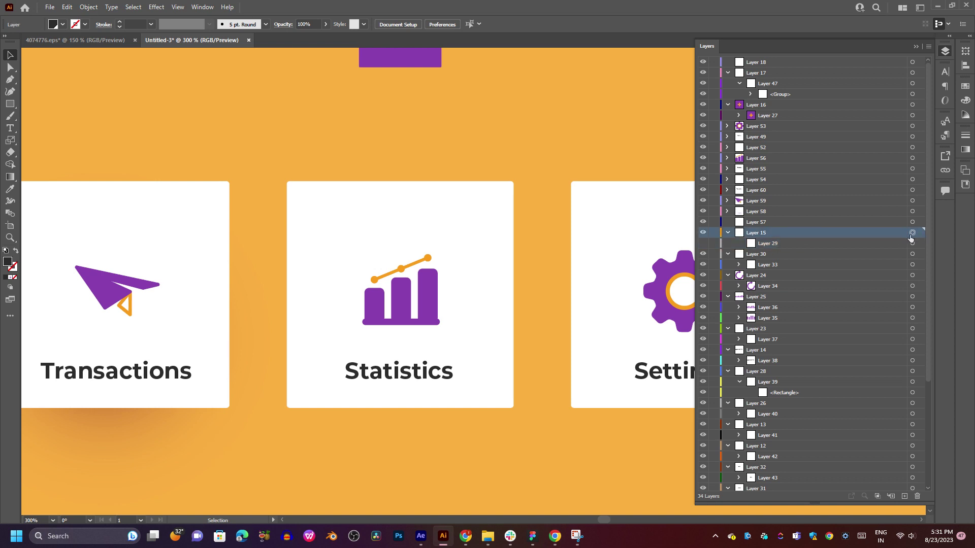
click(917, 496)
- Toggle visibility of the Statistics and Transactions layers to confirm each element is separated
drag(452, 285, 580, 285)
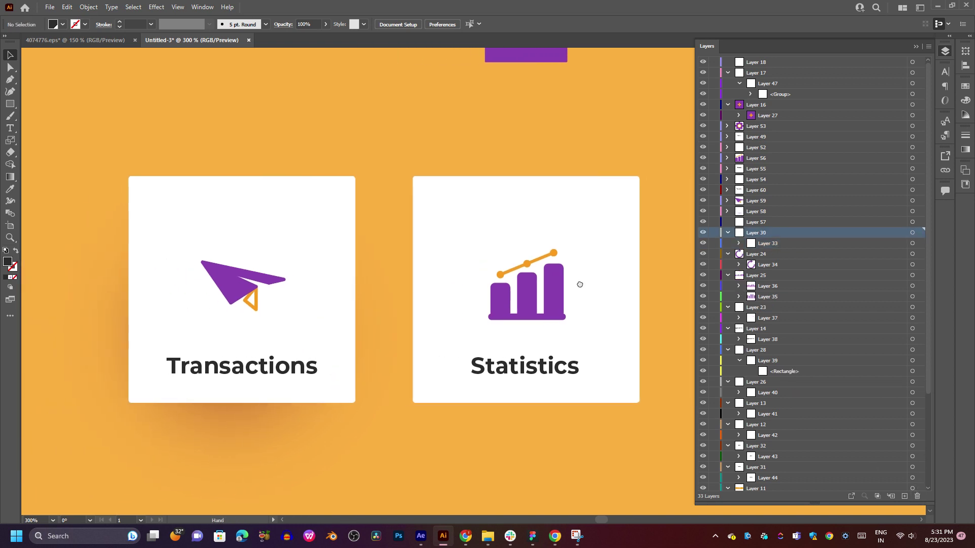
click(704, 179)
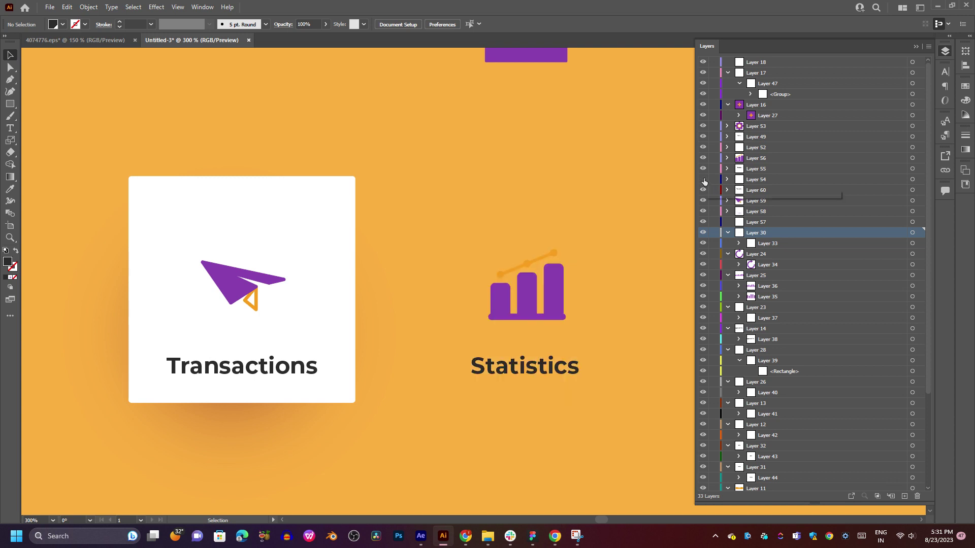
click(703, 179)
click(703, 189)
click(703, 189)
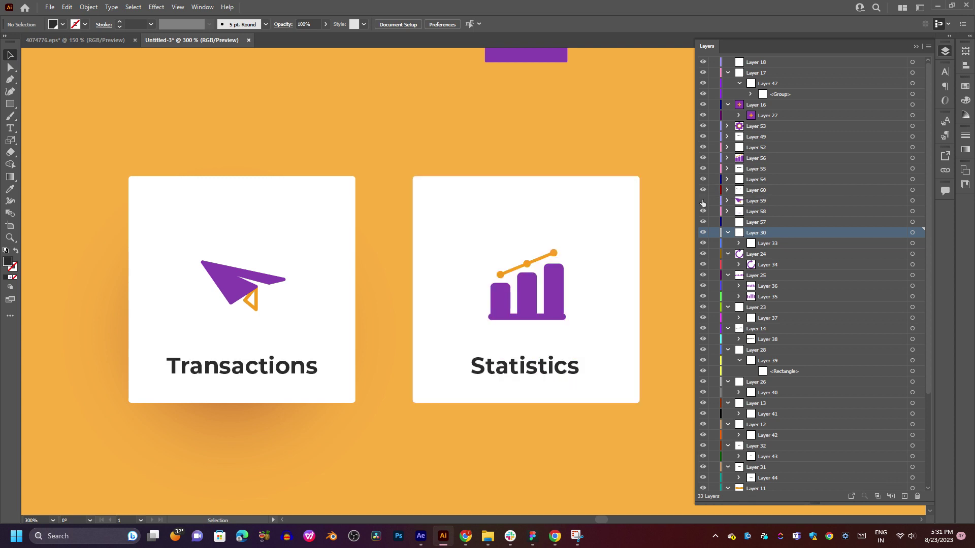
click(703, 201)
click(703, 201)
click(702, 222)
click(703, 222)
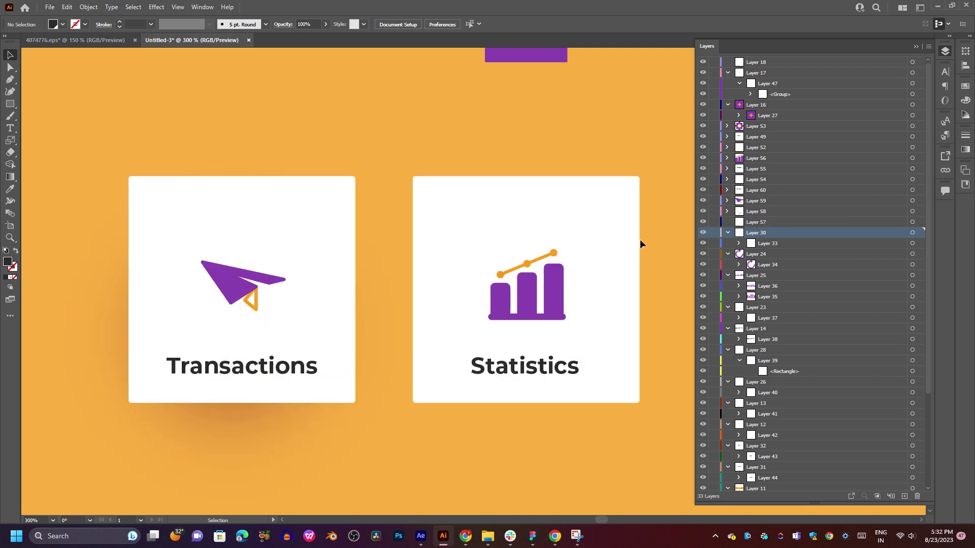
click(703, 222)
click(703, 222)
key(ctrl+1)
- Inspect the Need help? text and the cards, then select the Change Budget group
scroll(426, 355, up, 2)
scroll(426, 422, down, 2)
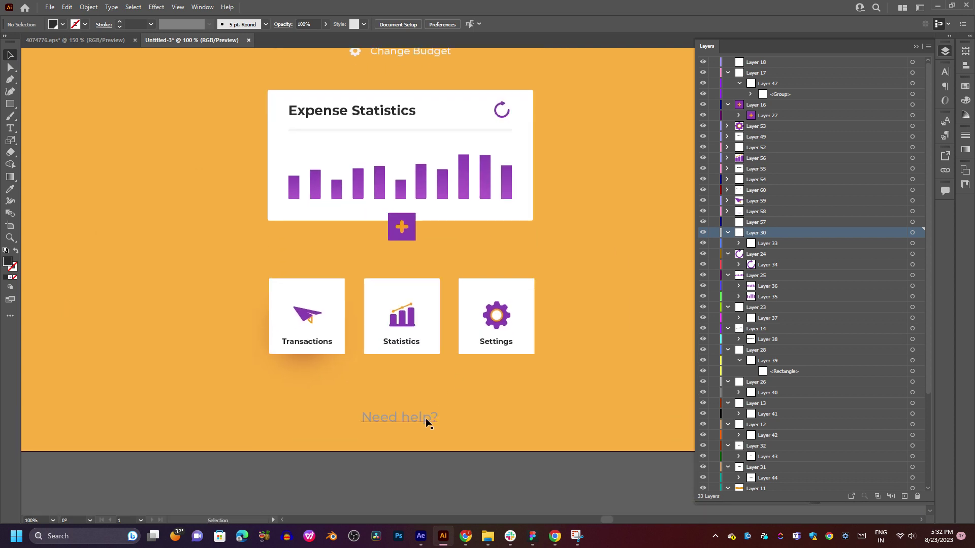
click(427, 422)
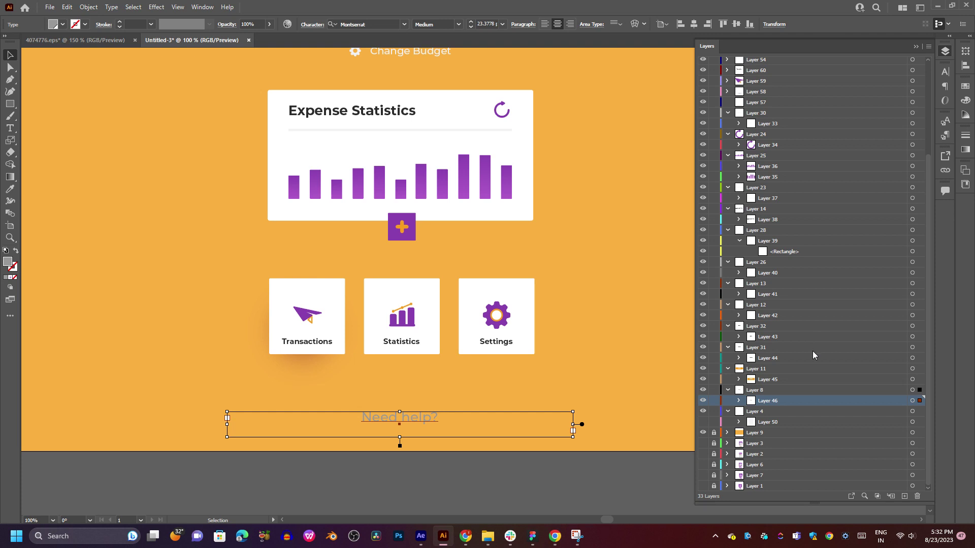
click(419, 331)
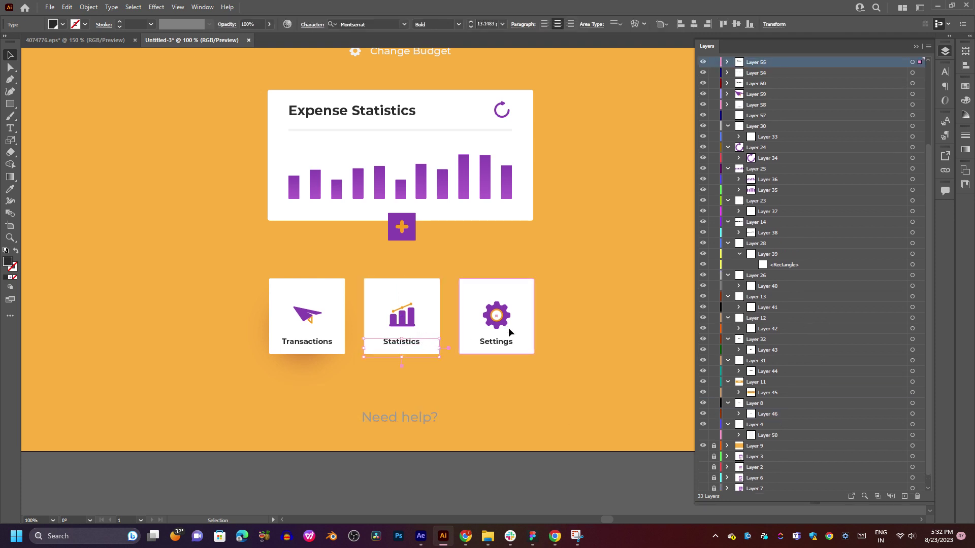
click(501, 347)
click(538, 455)
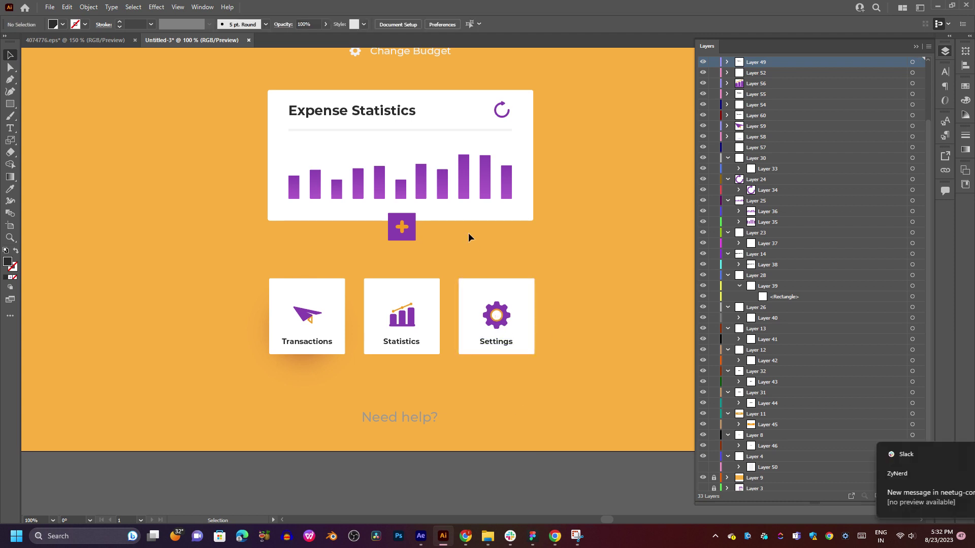
scroll(460, 224, up, 5)
scroll(434, 254, up, 3)
scroll(431, 302, up, 3)
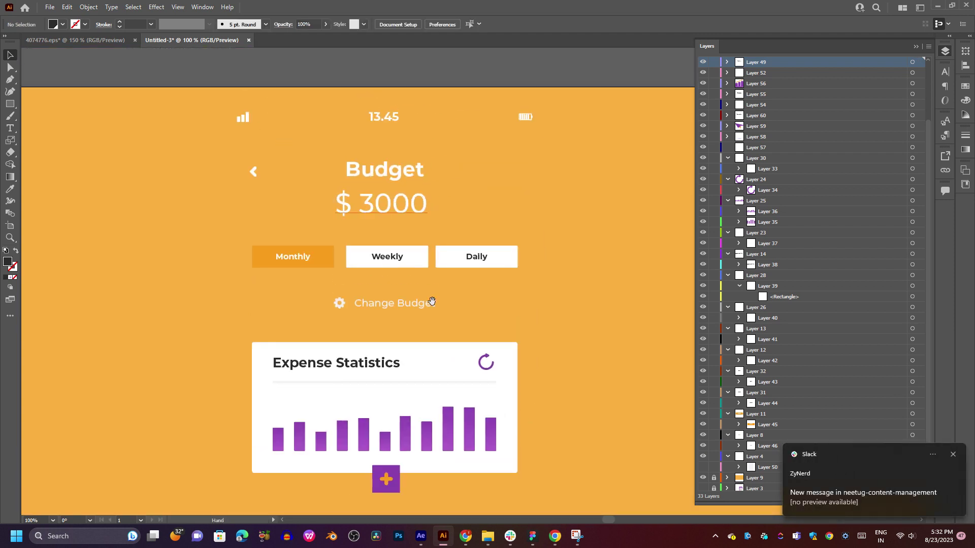
click(390, 307)
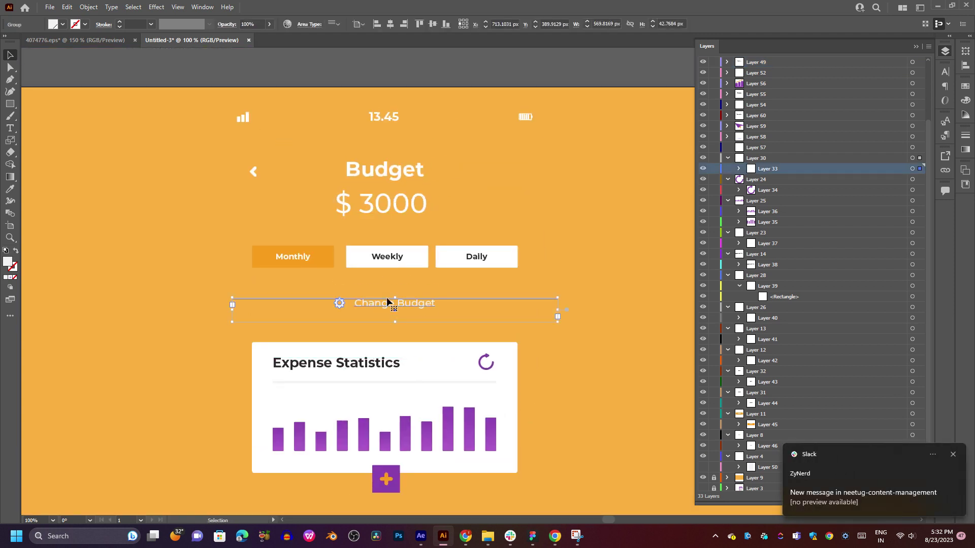
- Move the gear icon group into Layer 57 and Change Budget directly under Layer 30
click(739, 169)
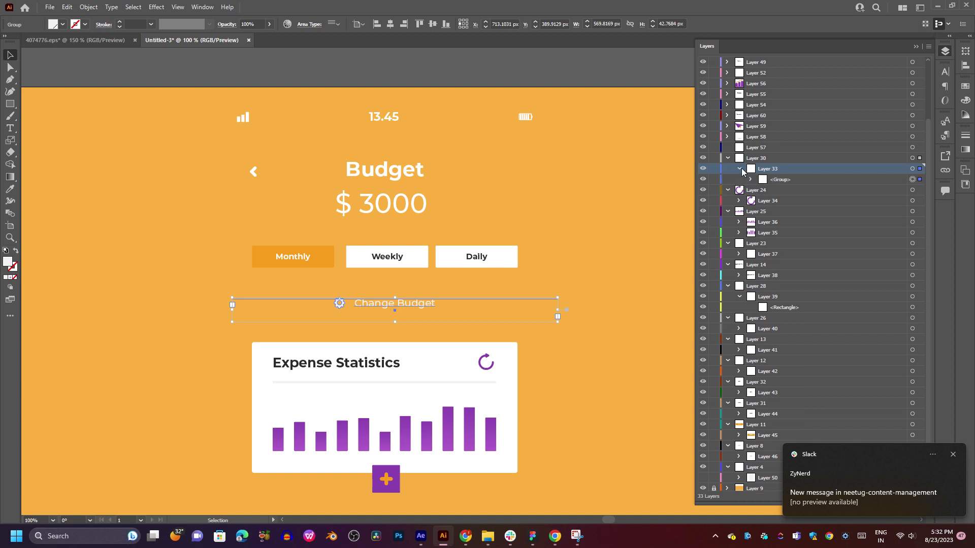
click(750, 180)
click(788, 191)
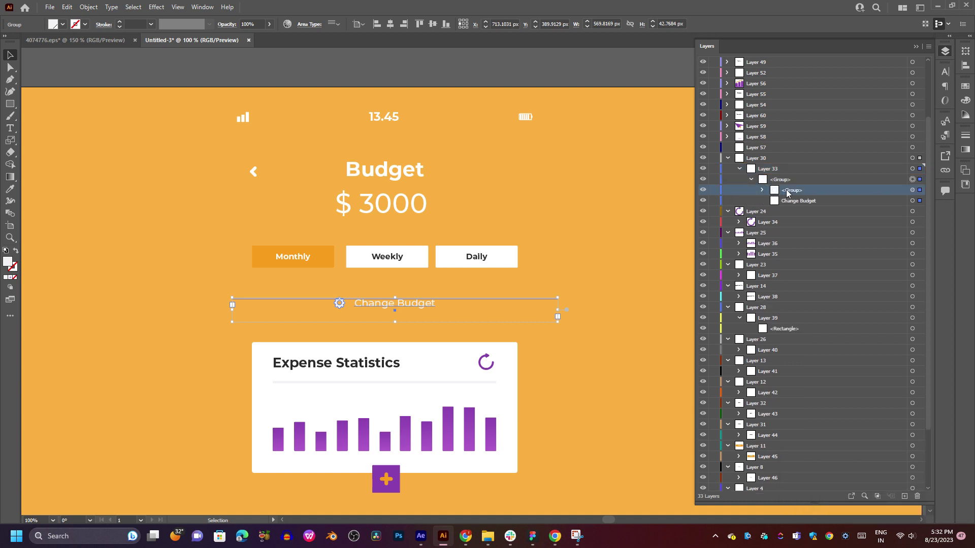
click(913, 190)
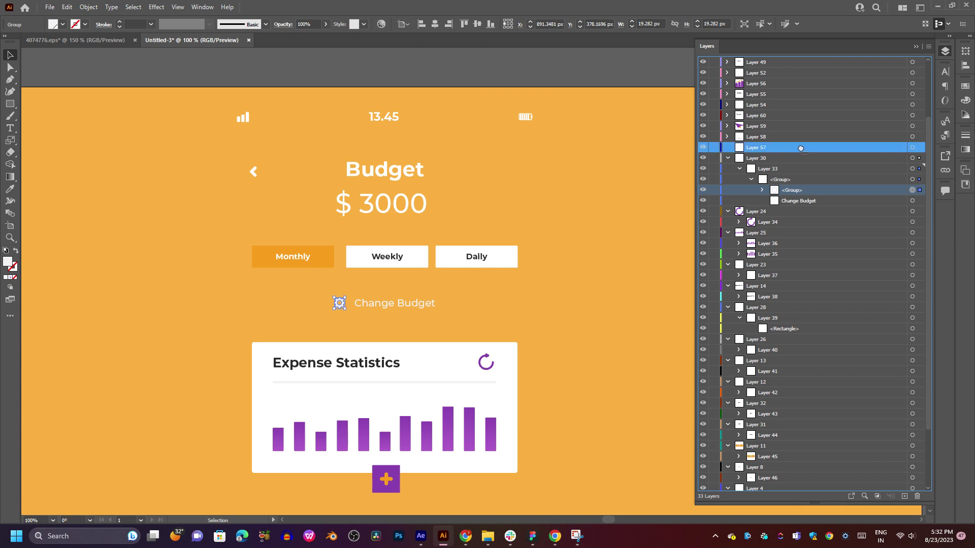
drag(801, 153, 801, 147)
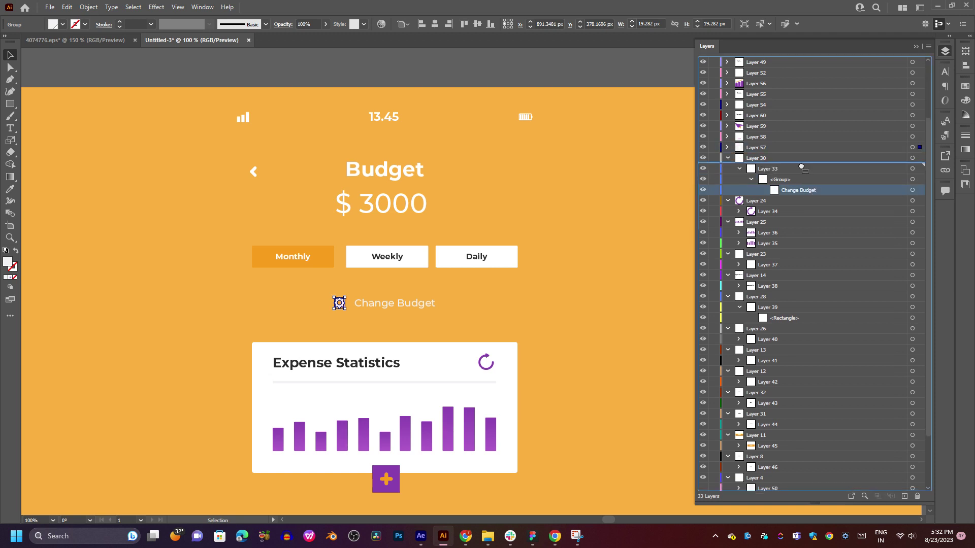
drag(812, 190, 791, 166)
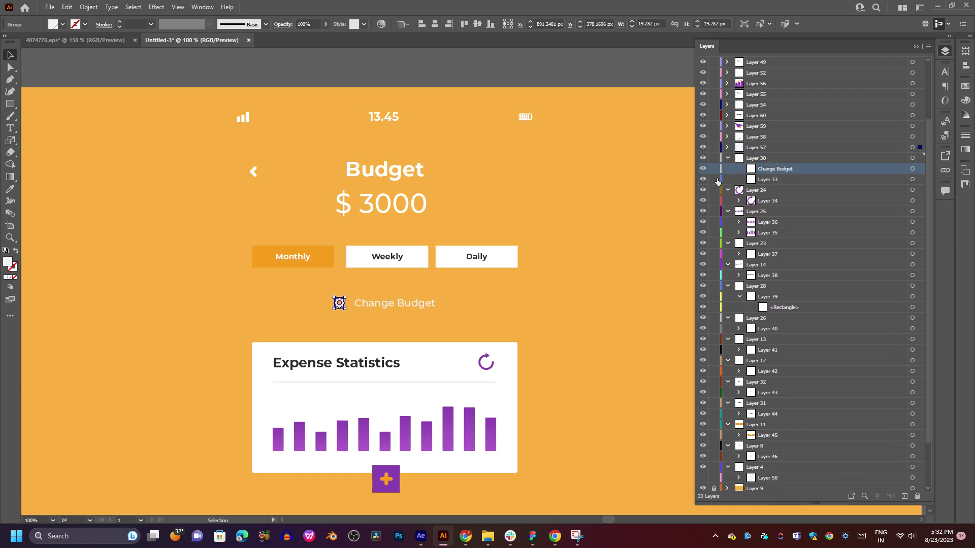
click(801, 181)
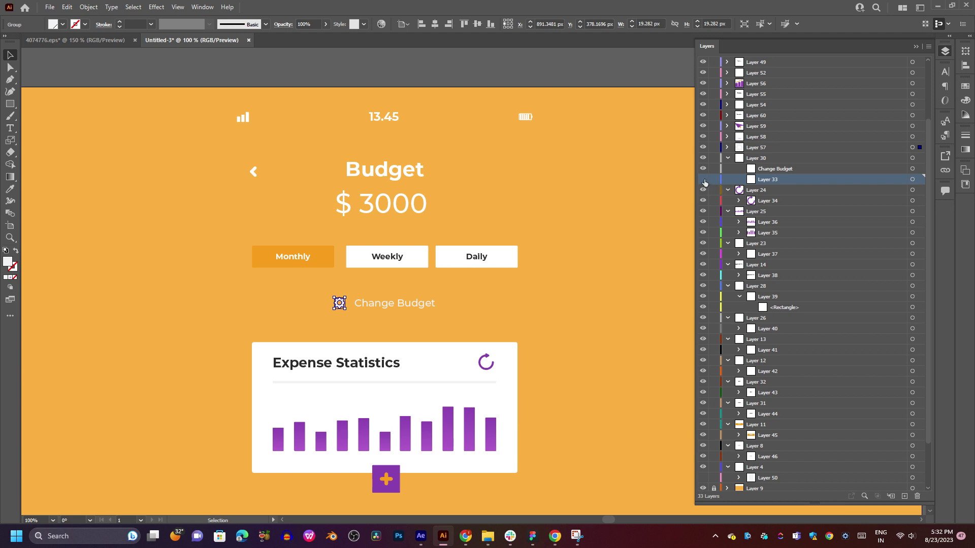
click(558, 278)
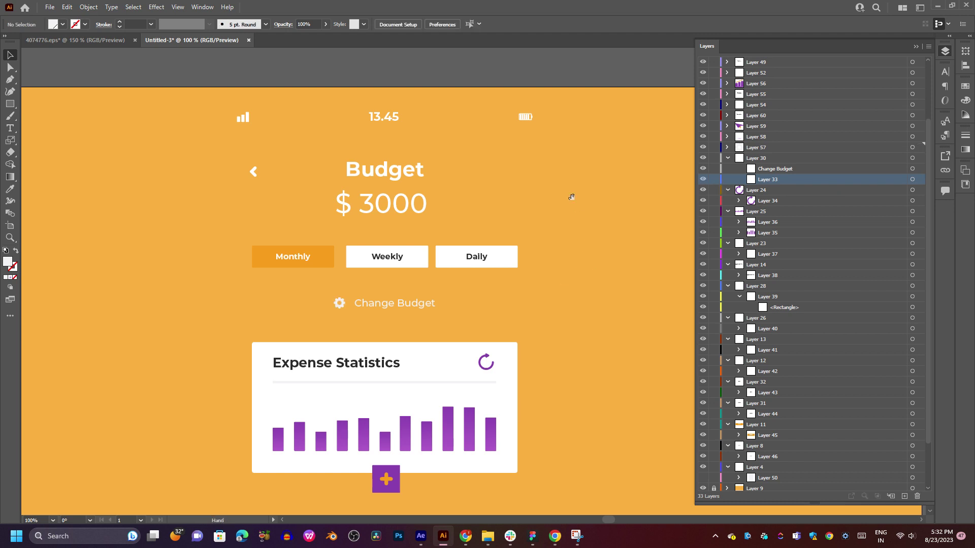
drag(589, 170, 586, 258)
- Collapse Layer 30 and select the status bar with its time and icons
click(727, 158)
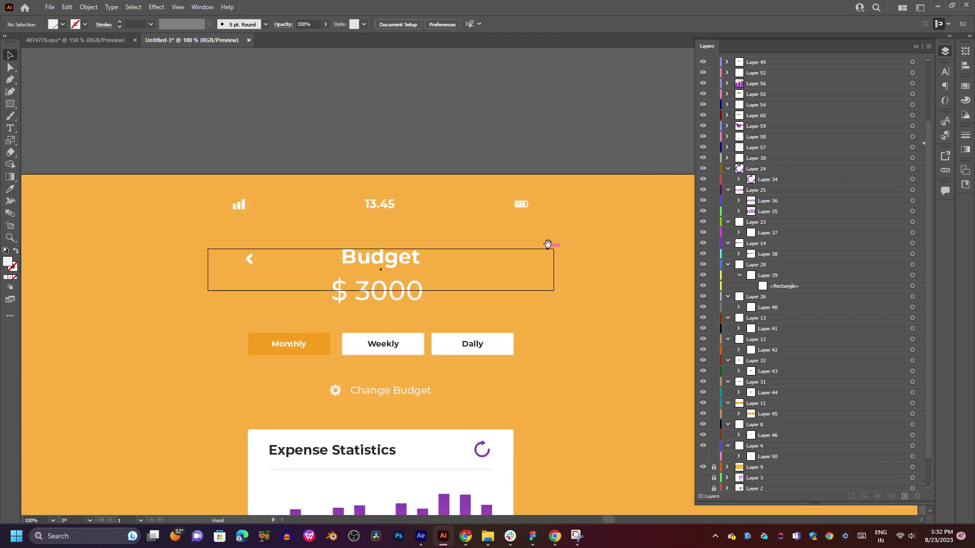
scroll(548, 246, up, 1)
click(377, 318)
click(376, 314)
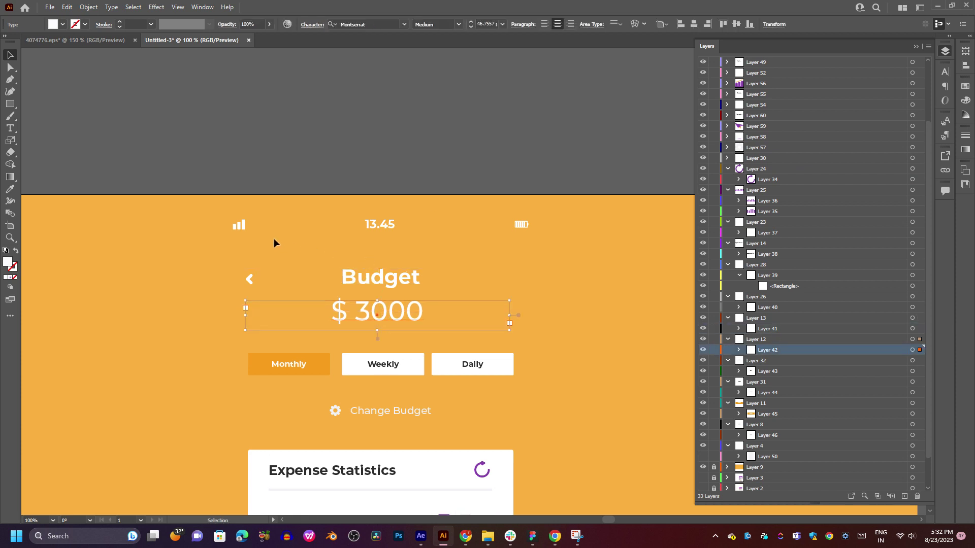
click(243, 231)
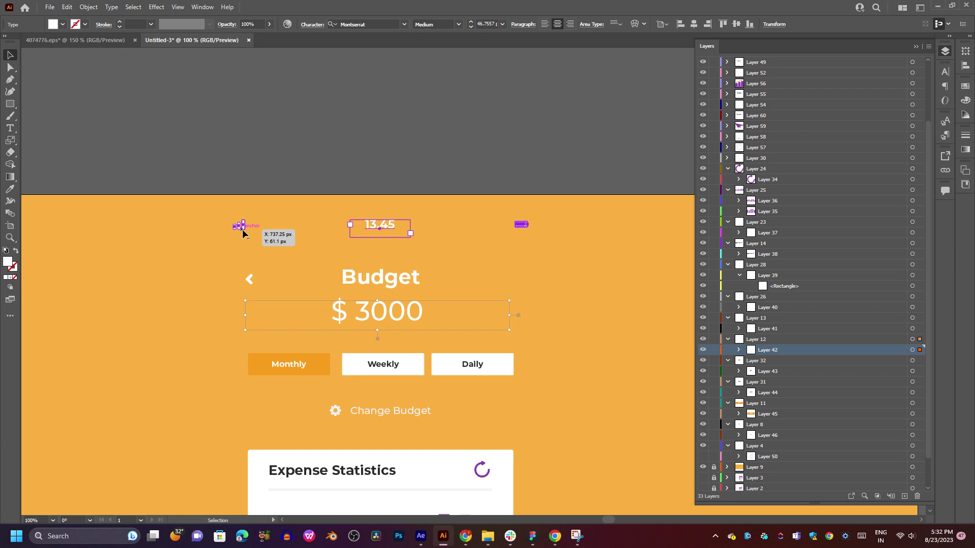
scroll(818, 101, up, 2)
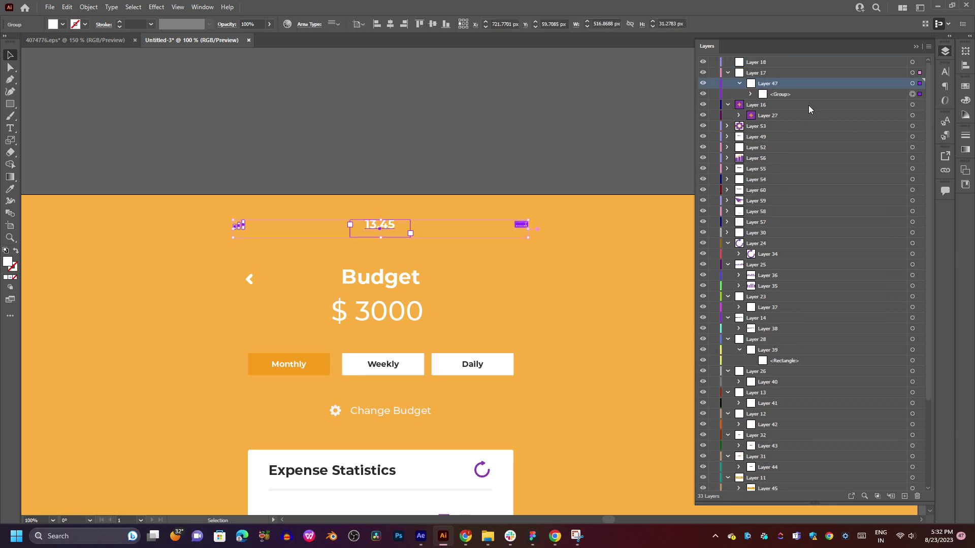
- Move the status-bar icon group into Layer 18 and the 13.45 time under Layer 17
click(751, 94)
drag(782, 105, 806, 62)
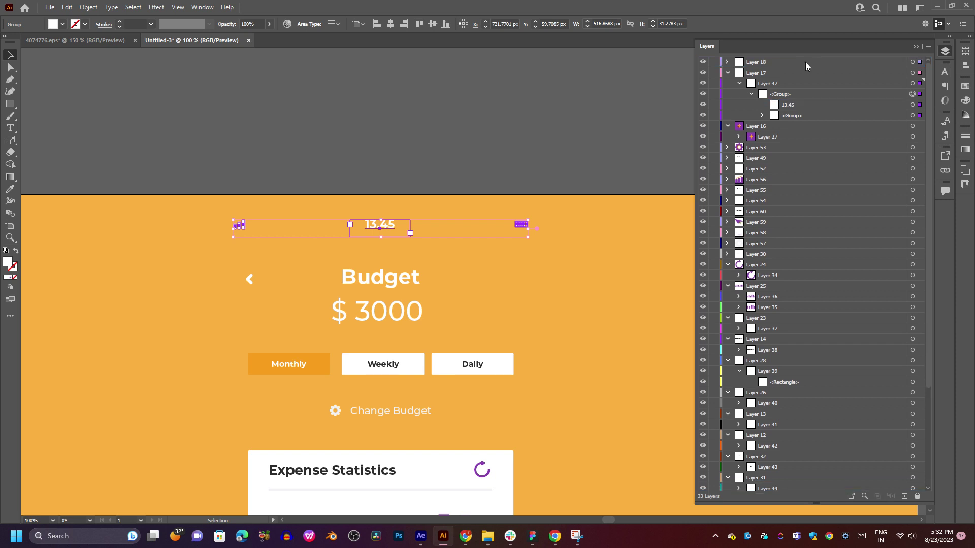
click(807, 104)
mouse_move(827, 104)
mouse_down()
mouse_move(813, 79)
mouse_move(805, 91)
mouse_up()
click(806, 94)
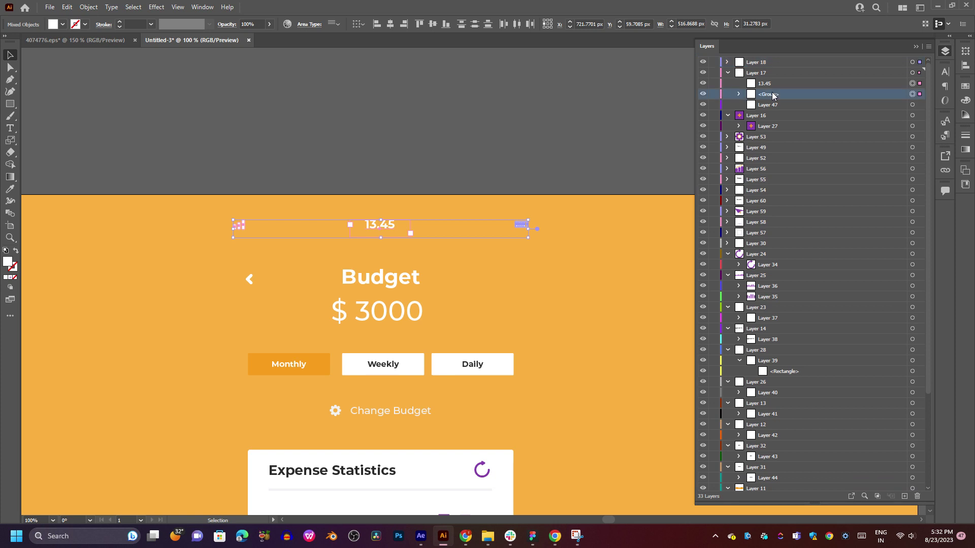
- Create Layer 61 and move the 13.45 time into it
click(904, 496)
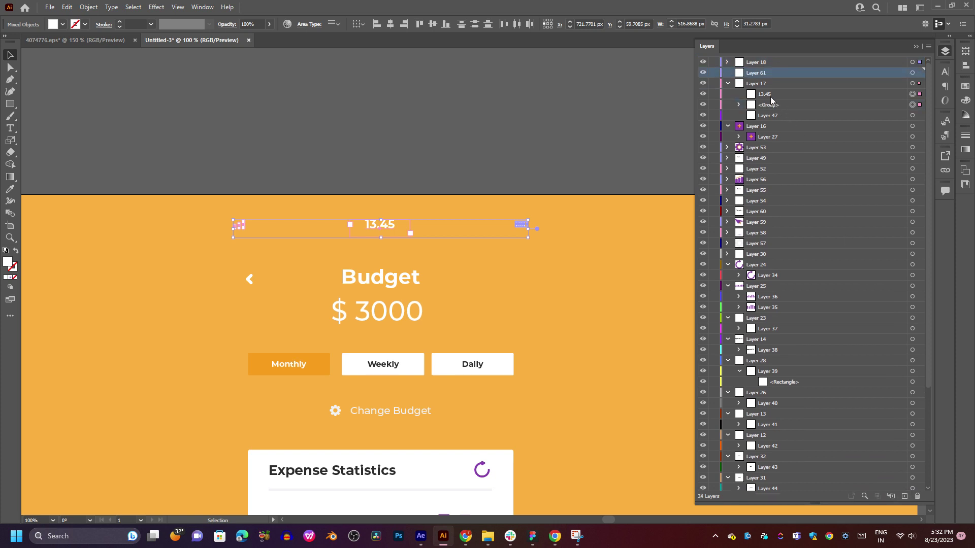
click(774, 95)
drag(789, 95, 782, 74)
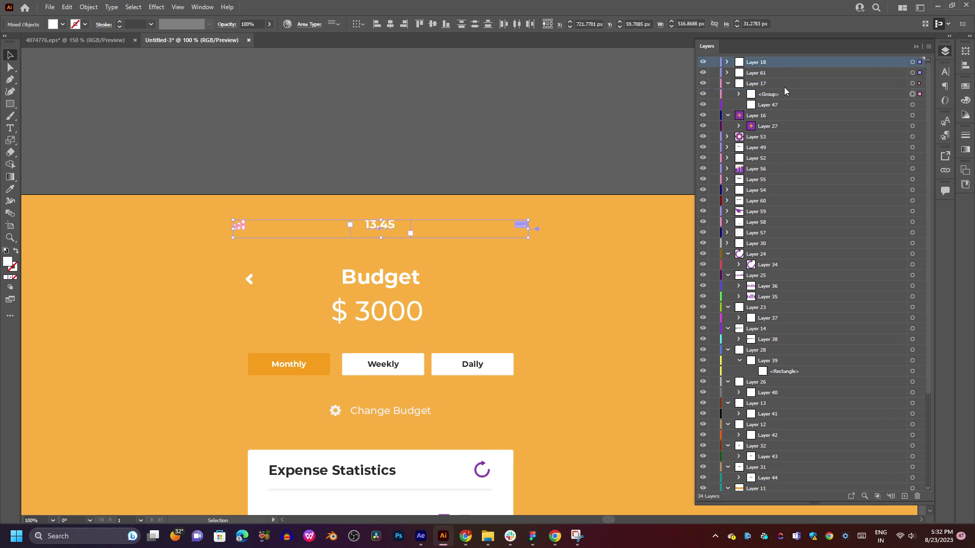
click(782, 96)
click(739, 95)
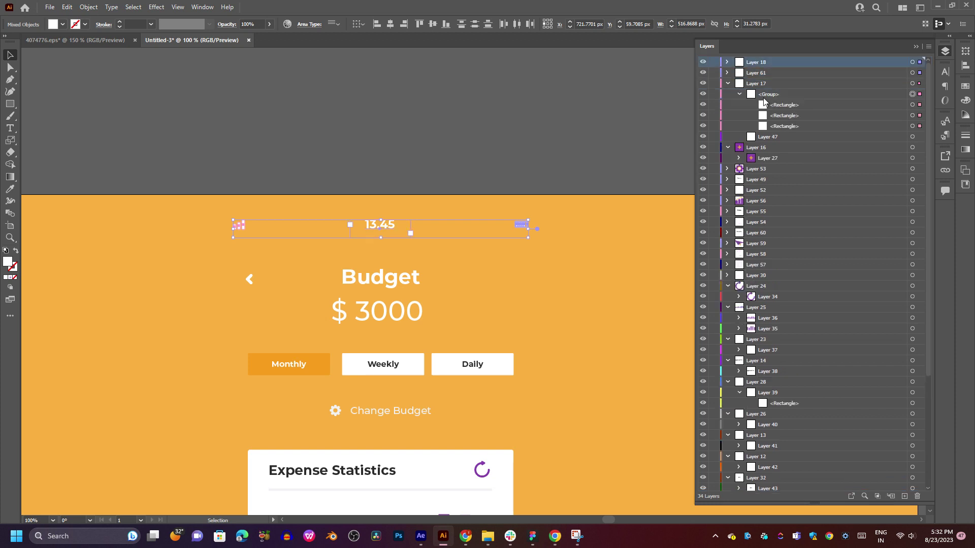
click(739, 95)
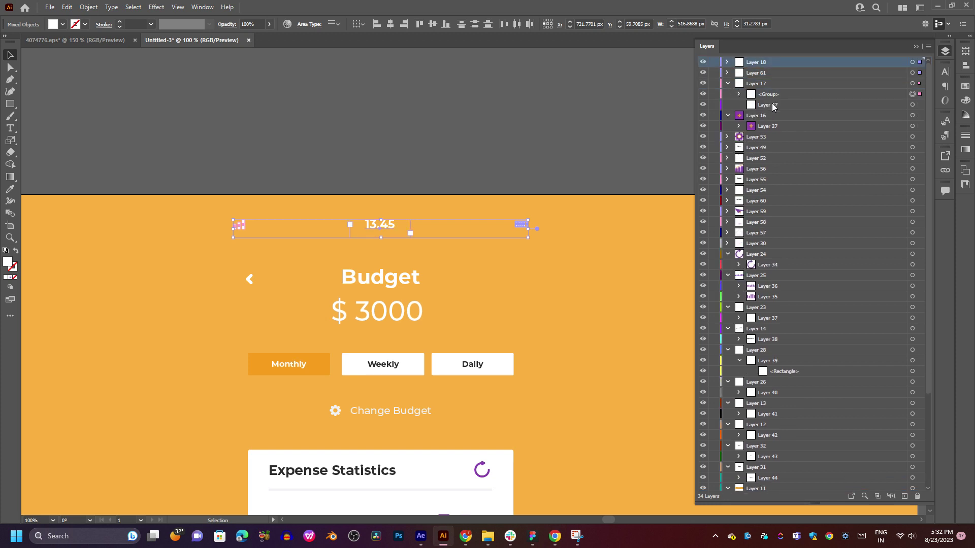
- Delete the empty Layer 47 and confirm the signal-bars icon is still intact
click(773, 105)
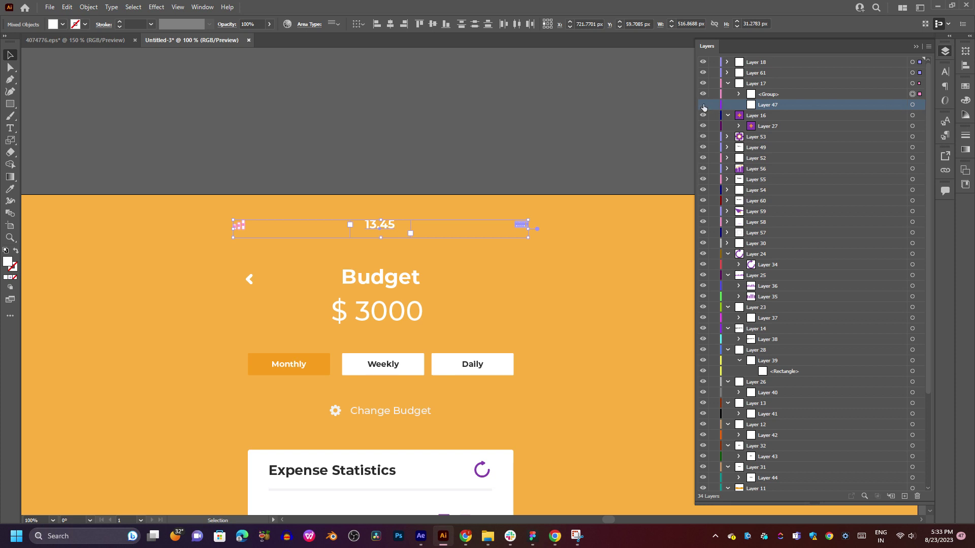
key(ctrl+shift+a)
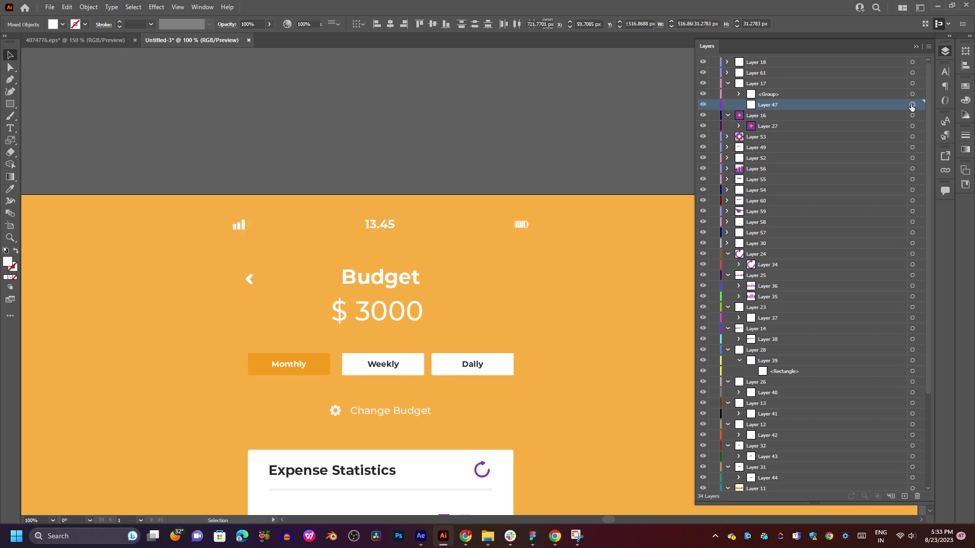
click(917, 496)
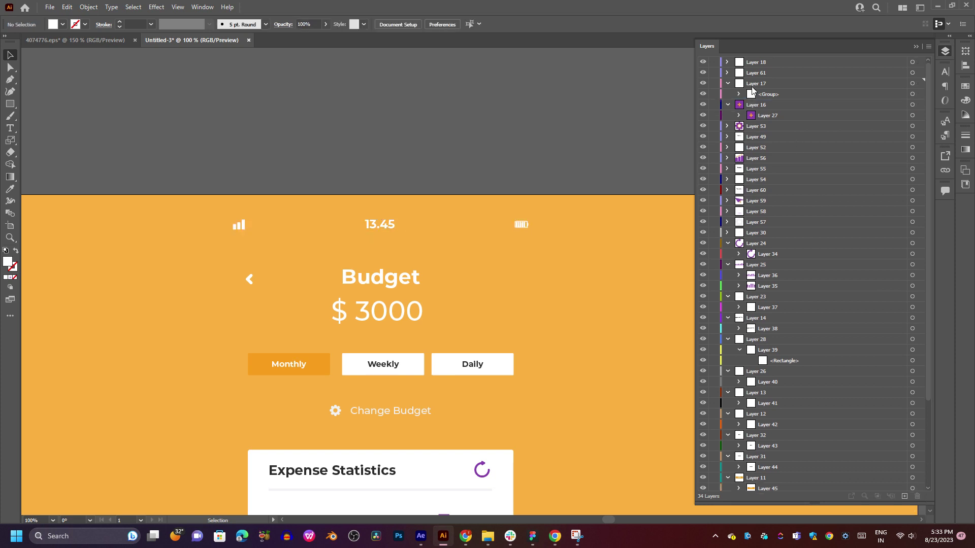
click(704, 94)
click(704, 94)
scroll(508, 294, down, 3)
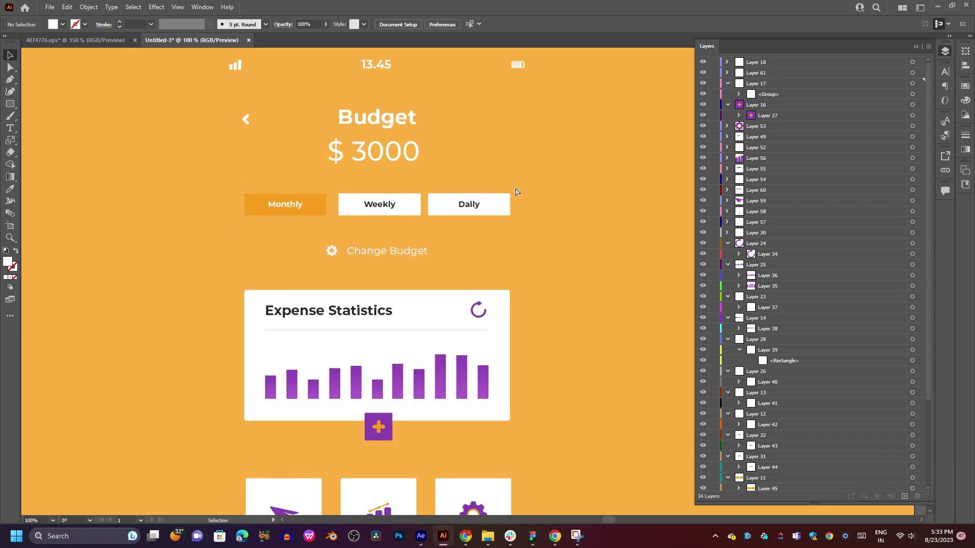
alt+scroll(516, 192, down, 1)
scroll(535, 222, right, 2)
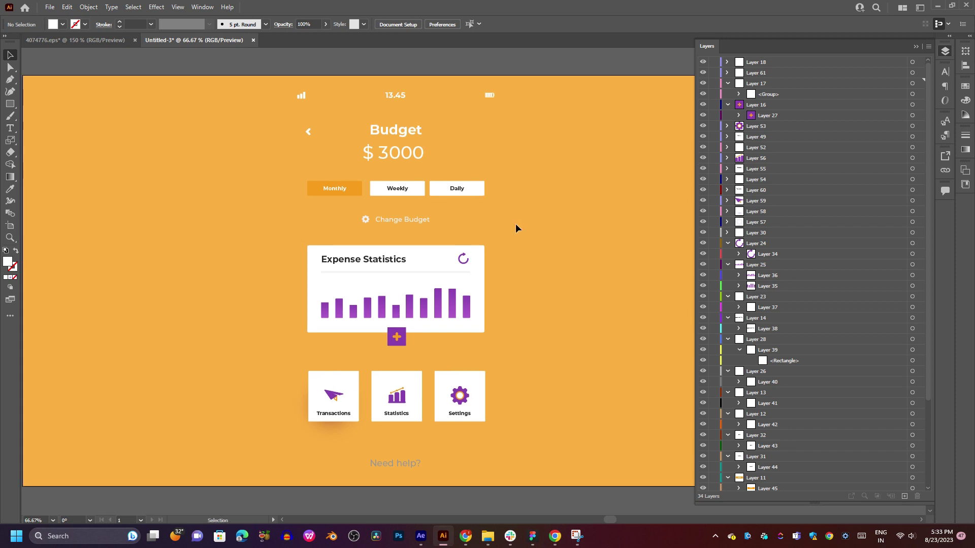
- Save a copy of the design, replacing the existing 02 file
key(ctrl+alt+s)
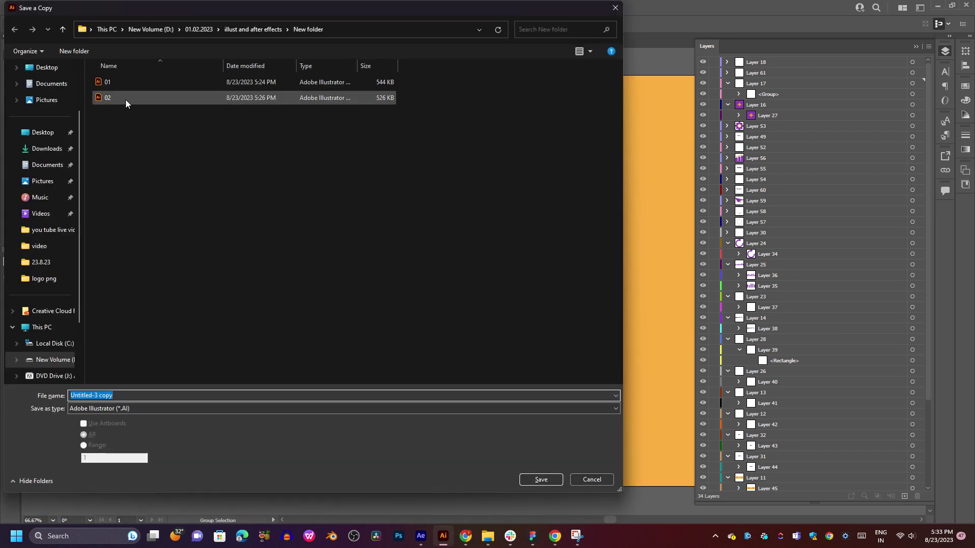
click(117, 98)
click(531, 473)
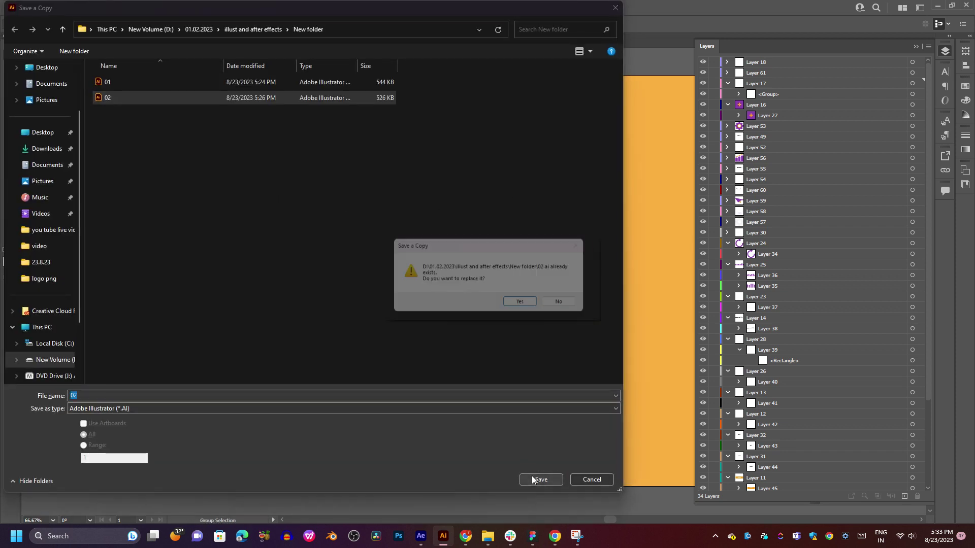
click(522, 305)
click(533, 408)
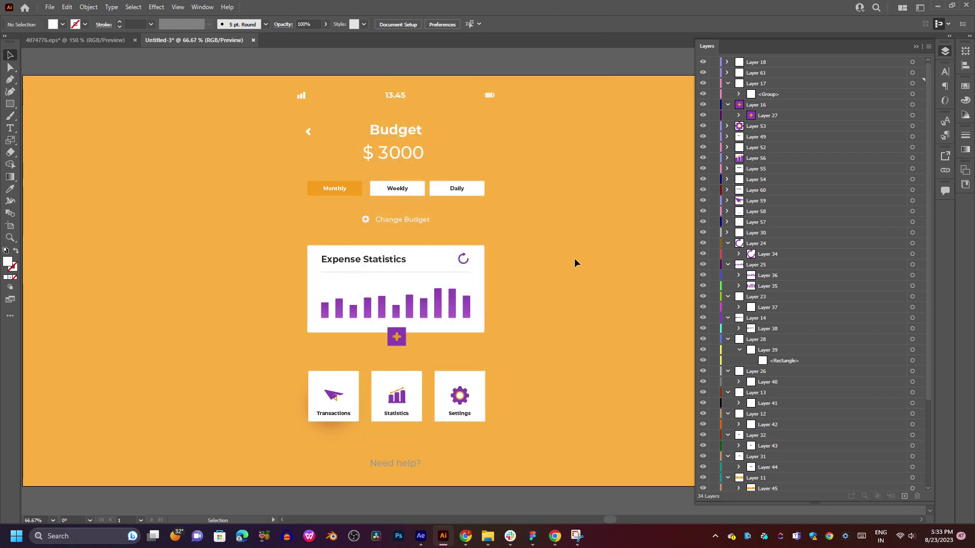
- Collapse every expanded layer, from Layer 17 down to Layer 4
click(728, 83)
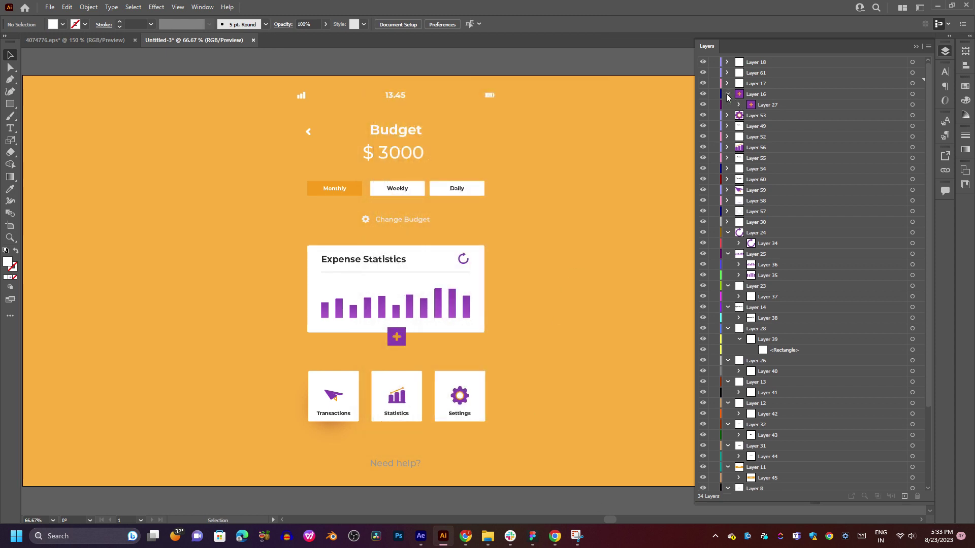
click(728, 94)
click(729, 222)
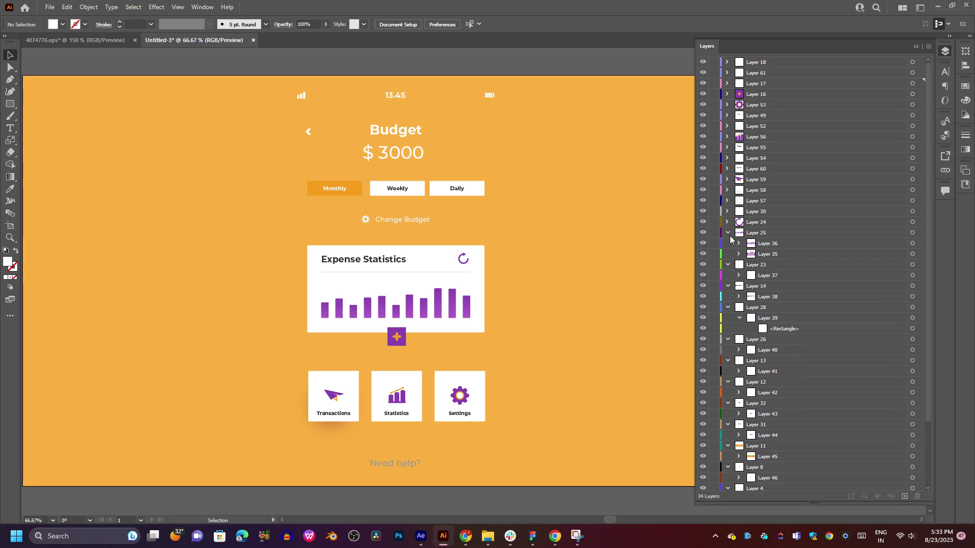
click(728, 233)
click(728, 264)
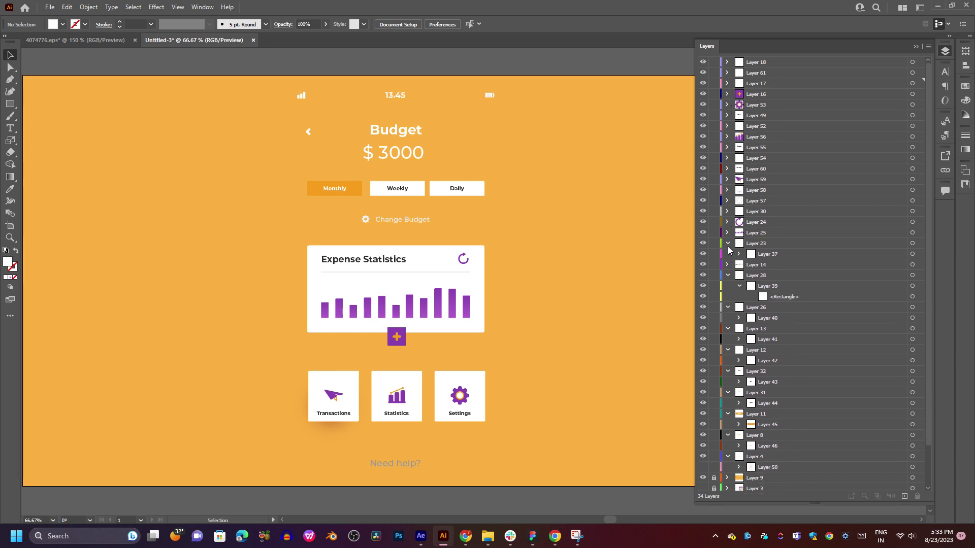
click(728, 243)
click(729, 264)
click(728, 275)
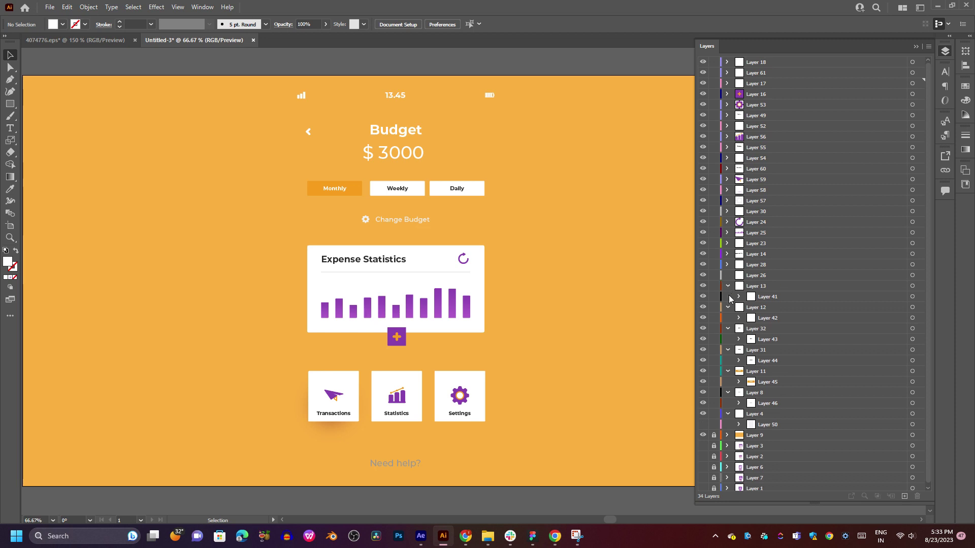
click(728, 286)
click(729, 296)
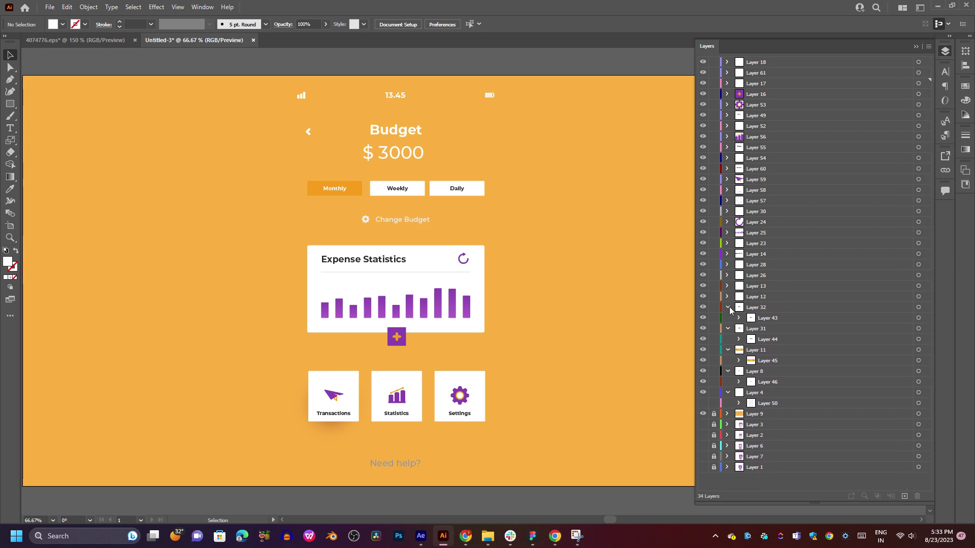
click(729, 307)
click(728, 318)
click(728, 328)
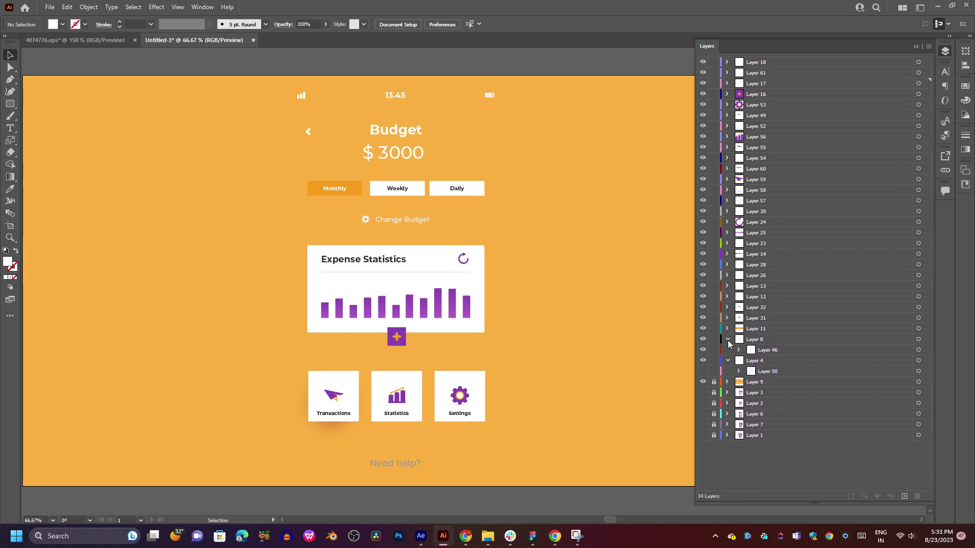
click(728, 339)
click(729, 349)
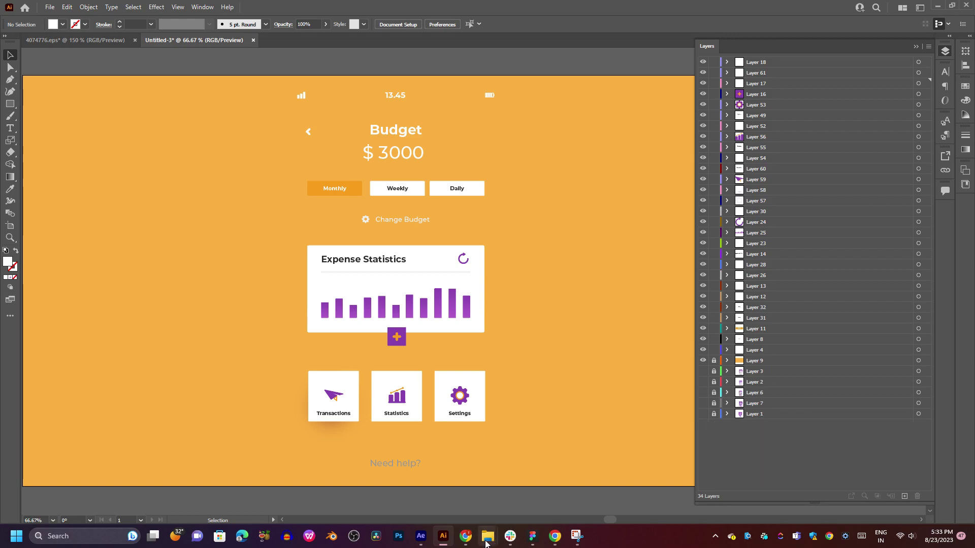
- In After Effects, close the Layer 4 viewer, the 02 timeline and the render queue
click(421, 536)
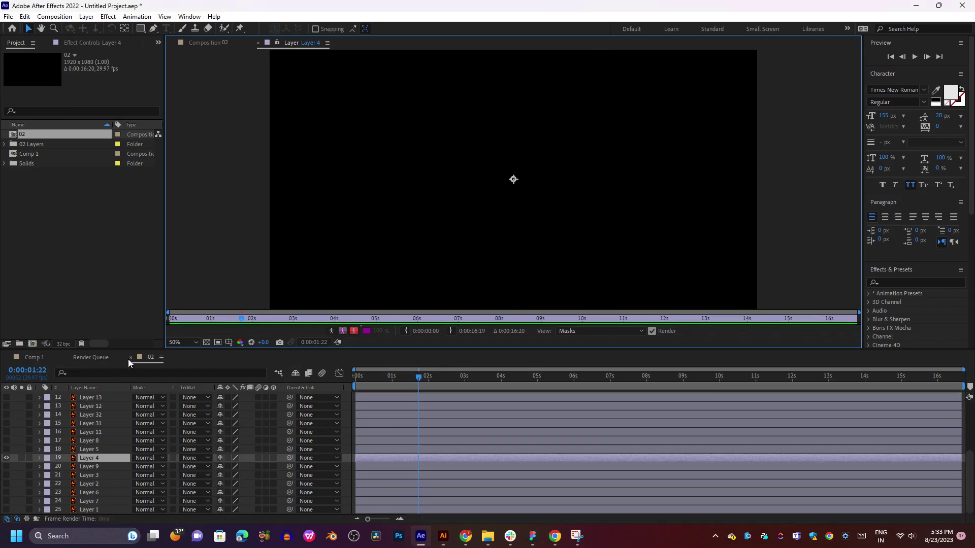
click(131, 358)
click(38, 359)
click(83, 356)
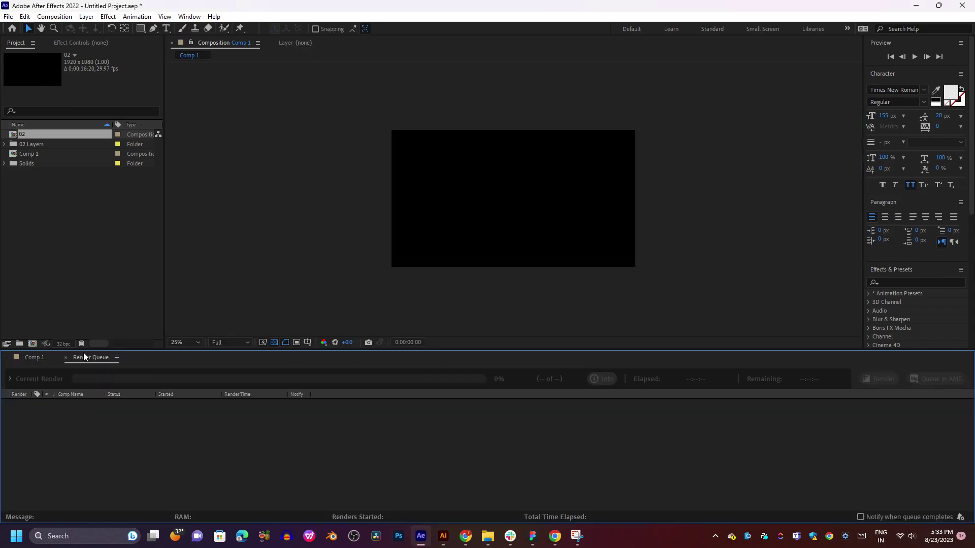
click(66, 357)
- Delete the 02 composition, the 02 Layers folder and Comp 1 from the Project panel
drag(95, 258, 53, 127)
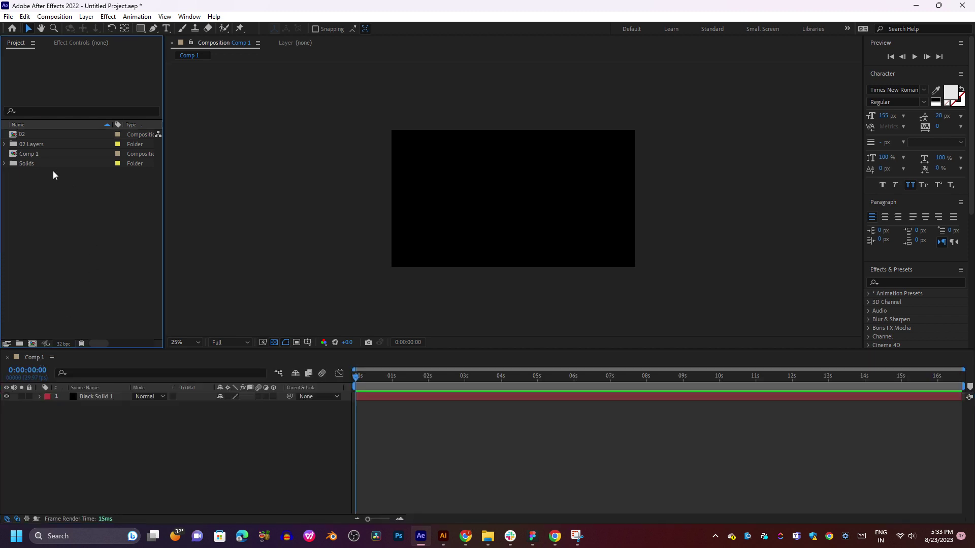
key(Delete)
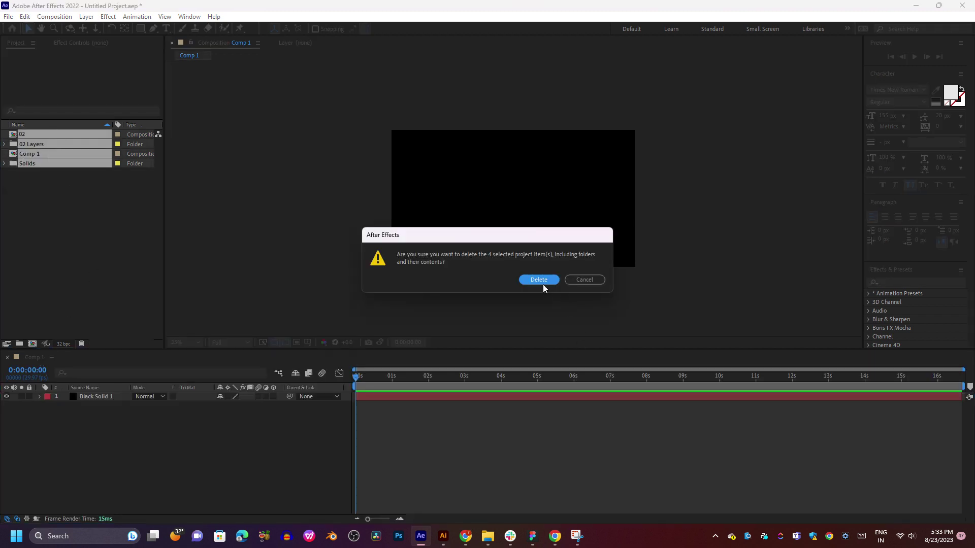
click(584, 280)
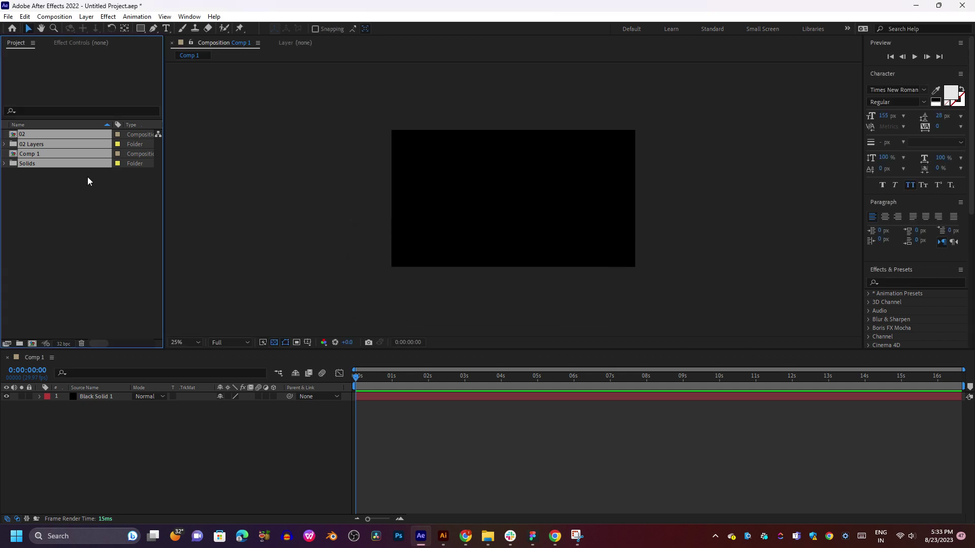
click(38, 153)
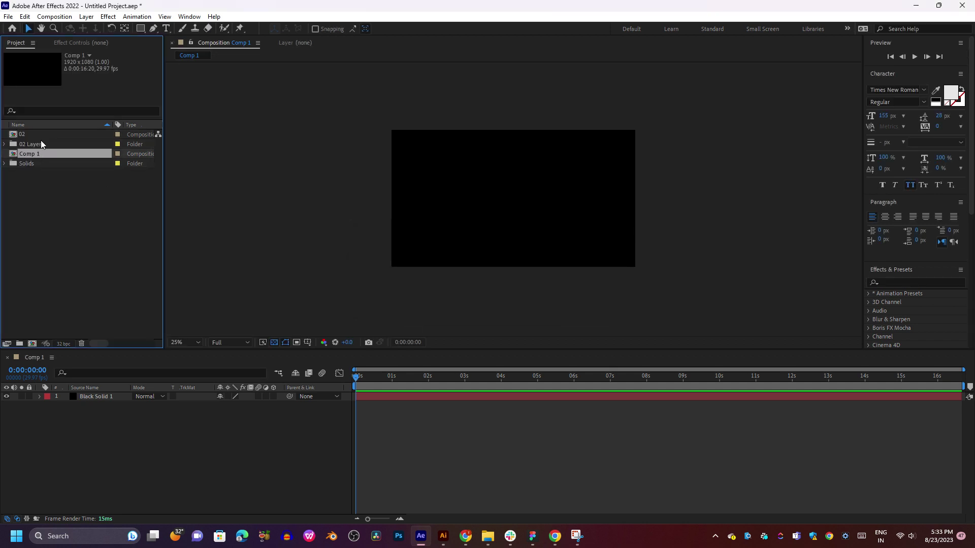
ctrl+click(41, 142)
ctrl+click(42, 137)
key(Delete)
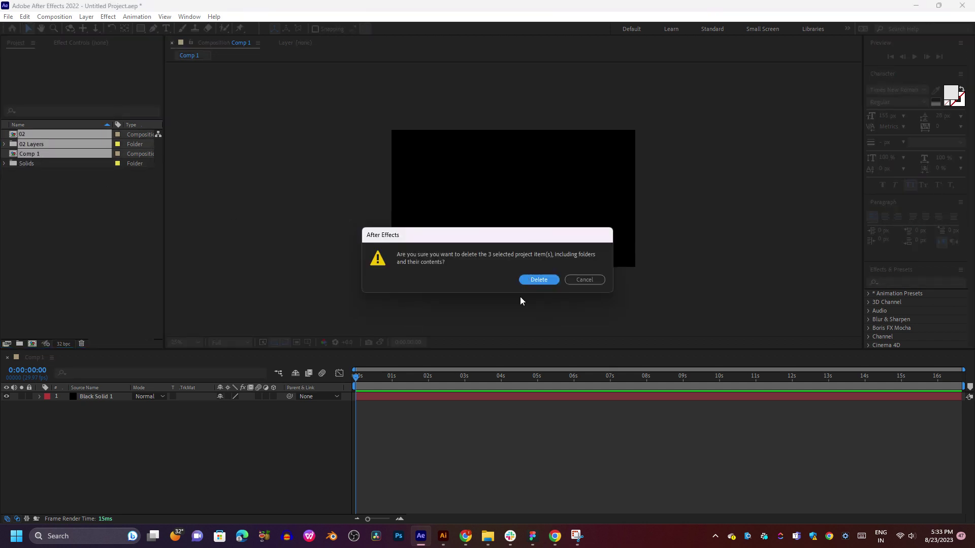
click(522, 280)
- Create a new 1920×1080 Comp 1 and add a black solid layer to it
click(446, 213)
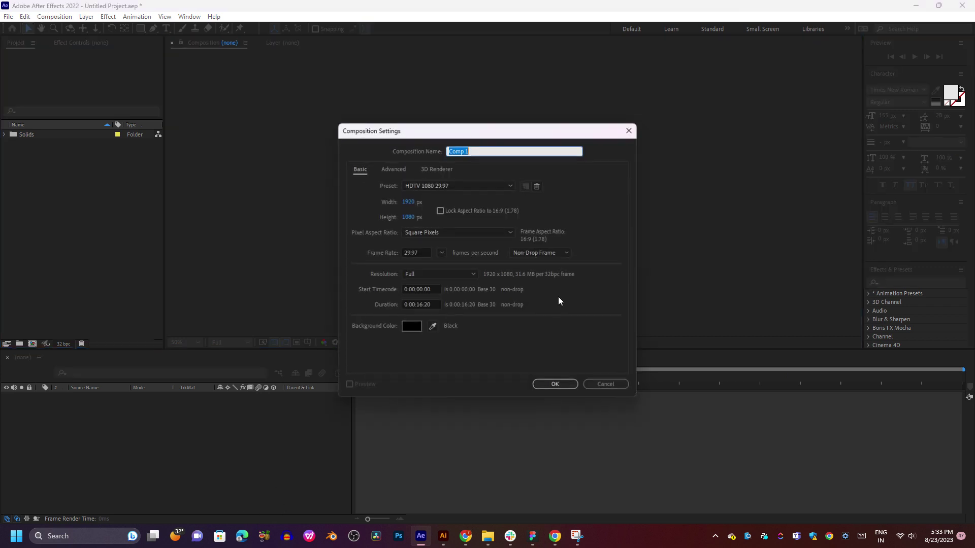
click(553, 384)
right_click(215, 439)
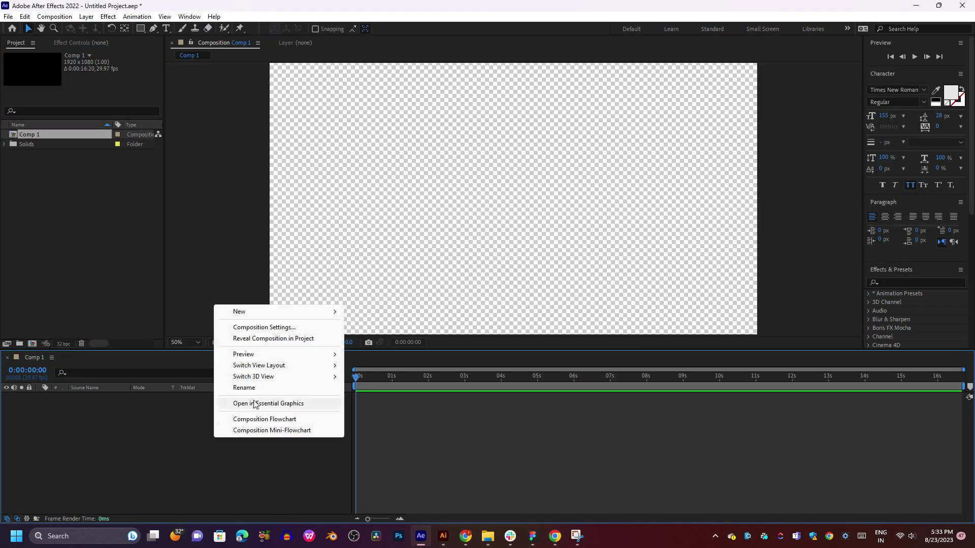
mouse_move(265, 310)
click(385, 337)
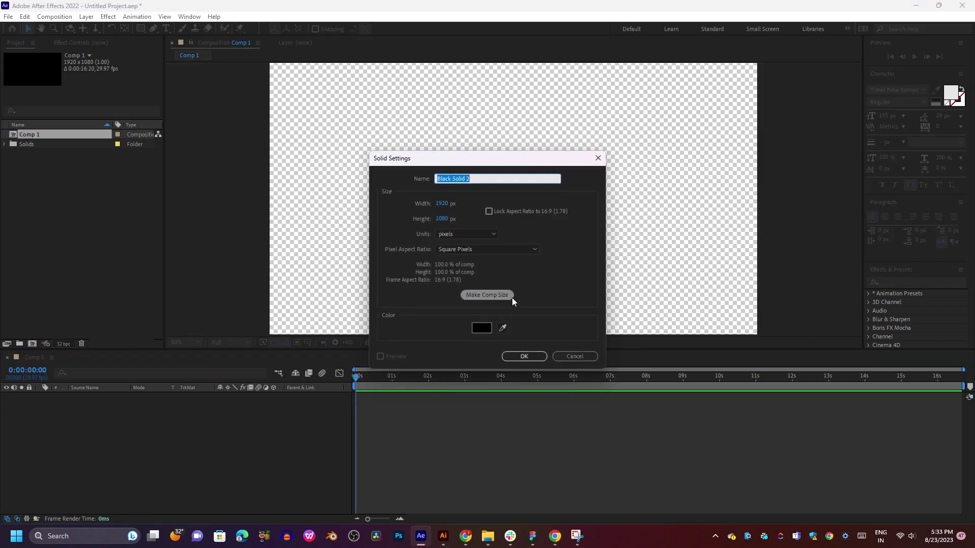
click(518, 355)
- Import 02.ai into the project as a composition and open the 02 comp
mouse_move(487, 536)
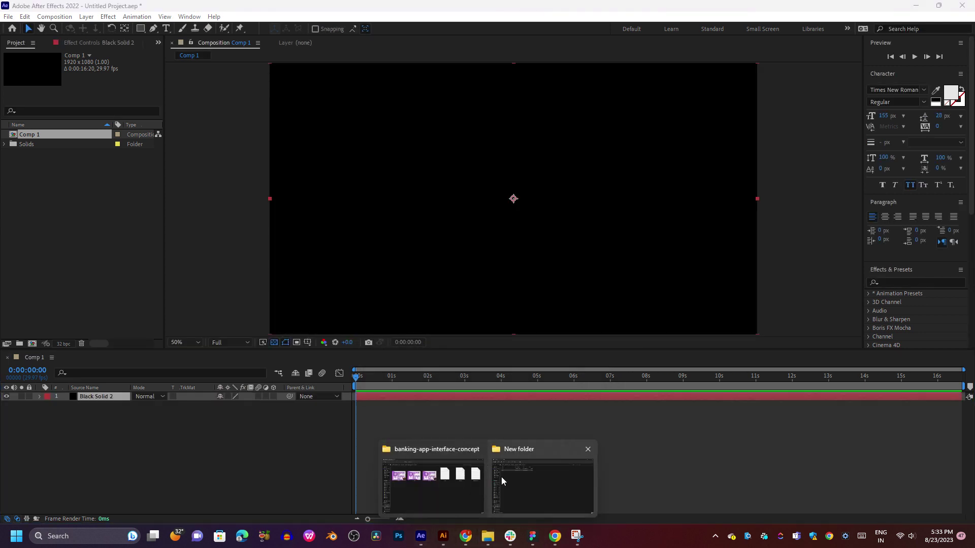
click(528, 480)
drag(147, 111, 116, 288)
click(507, 305)
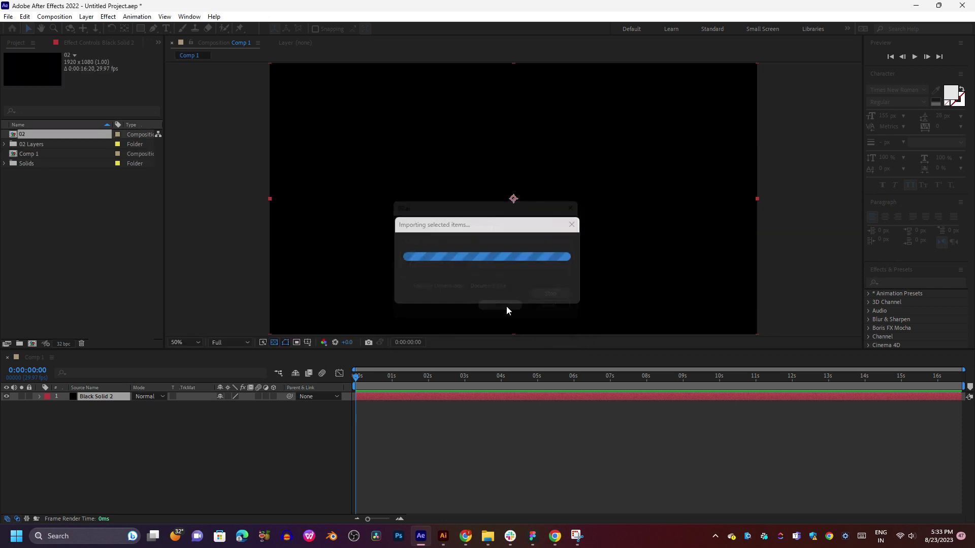
double_click(41, 134)
- Move the time marker to about two seconds and select Layer 12 in the timeline
drag(407, 378, 437, 381)
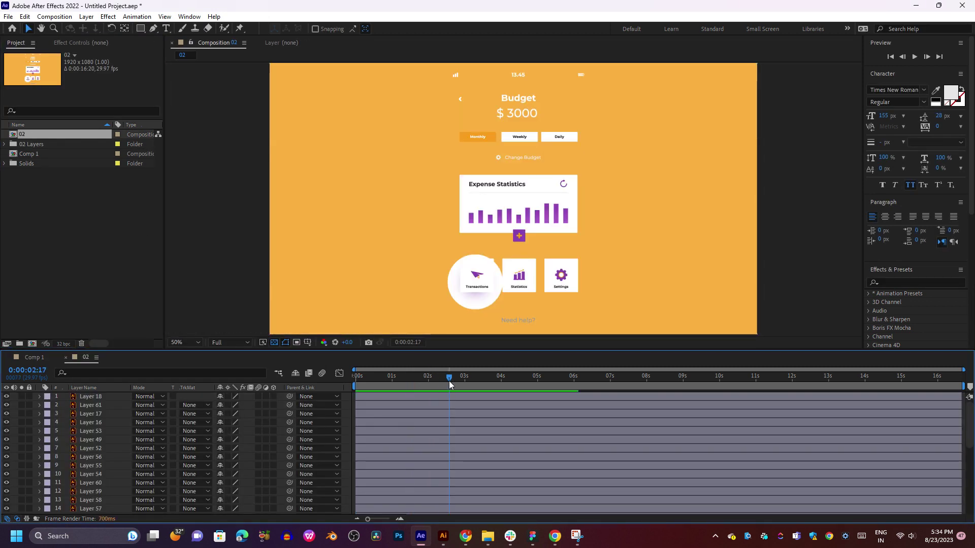
click(441, 430)
scroll(443, 431, down, 5)
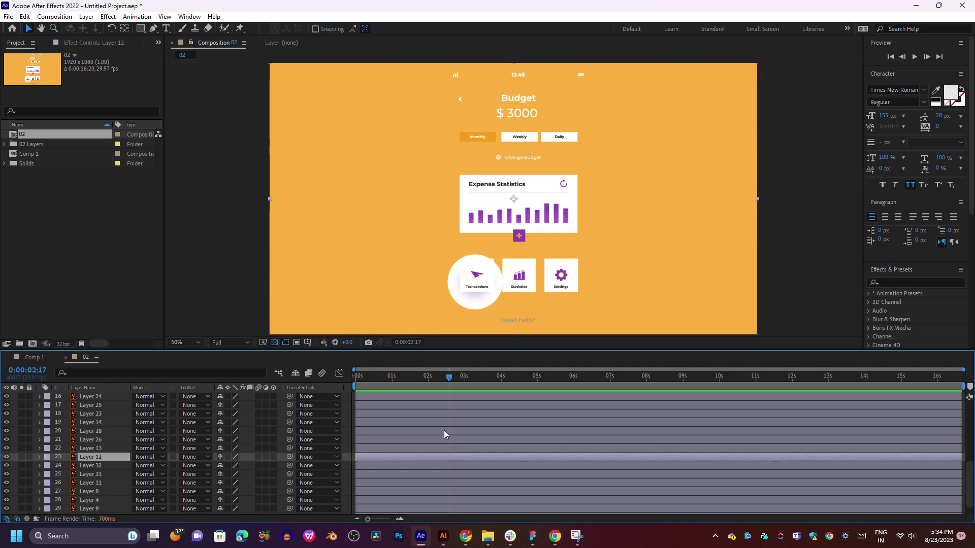
scroll(443, 424, up, 4)
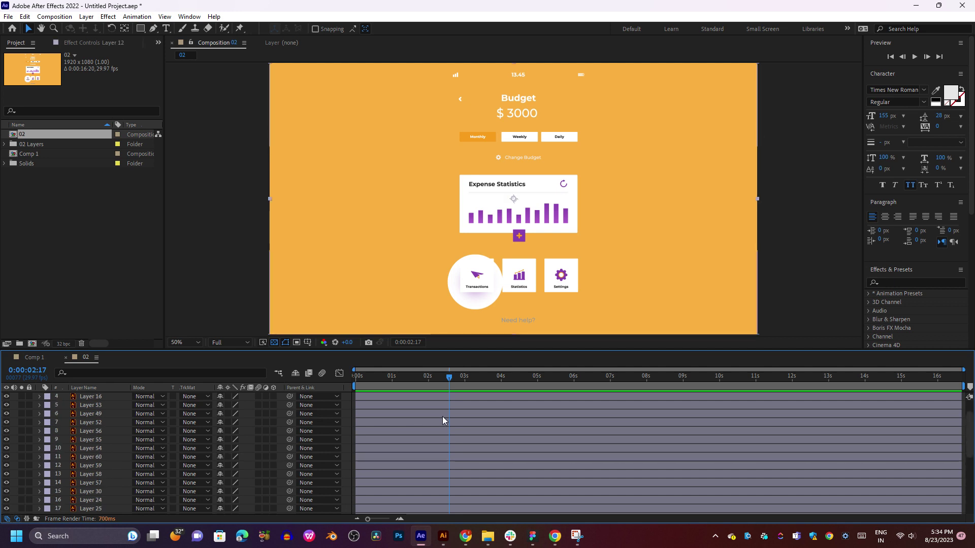
click(443, 536)
- Delete the Transactions card's drop shadow path from Layer 58
click(333, 397)
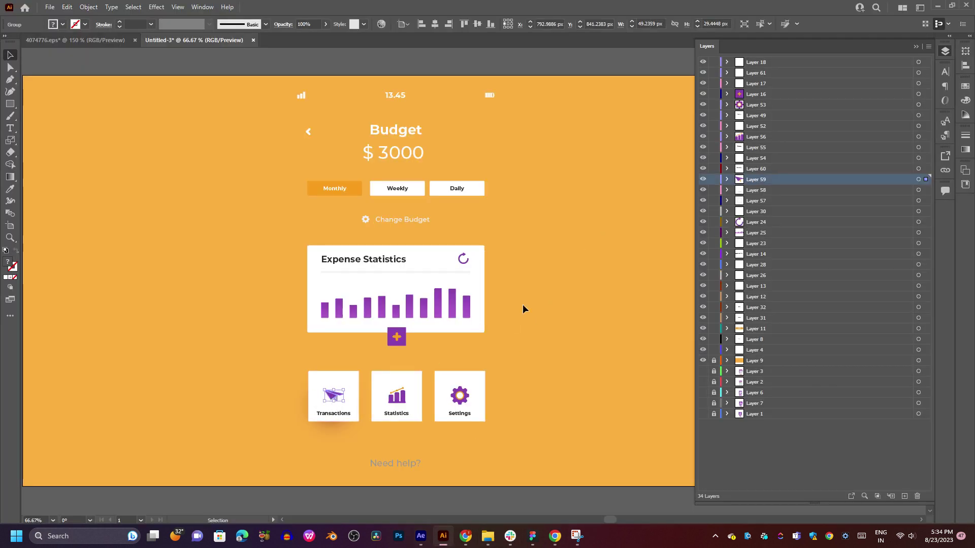
click(344, 384)
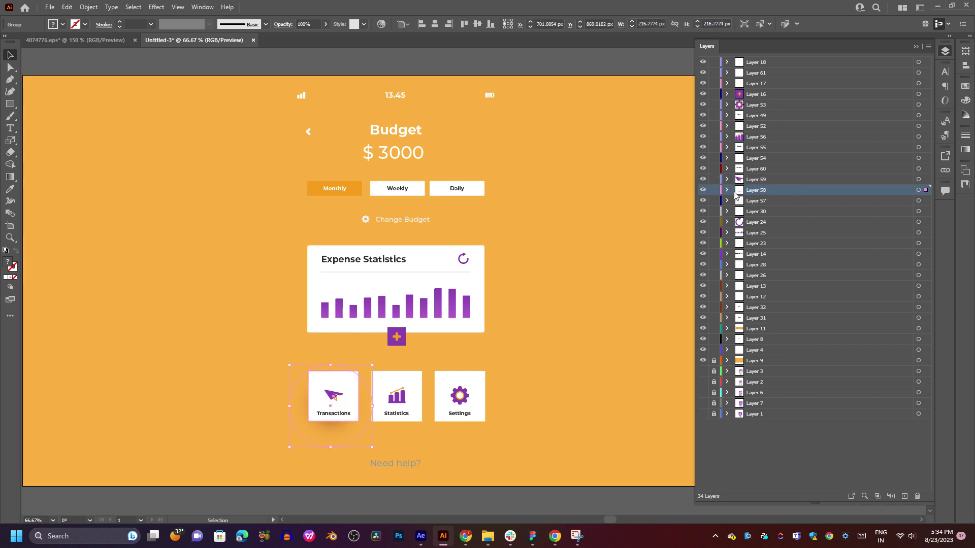
click(727, 190)
click(739, 201)
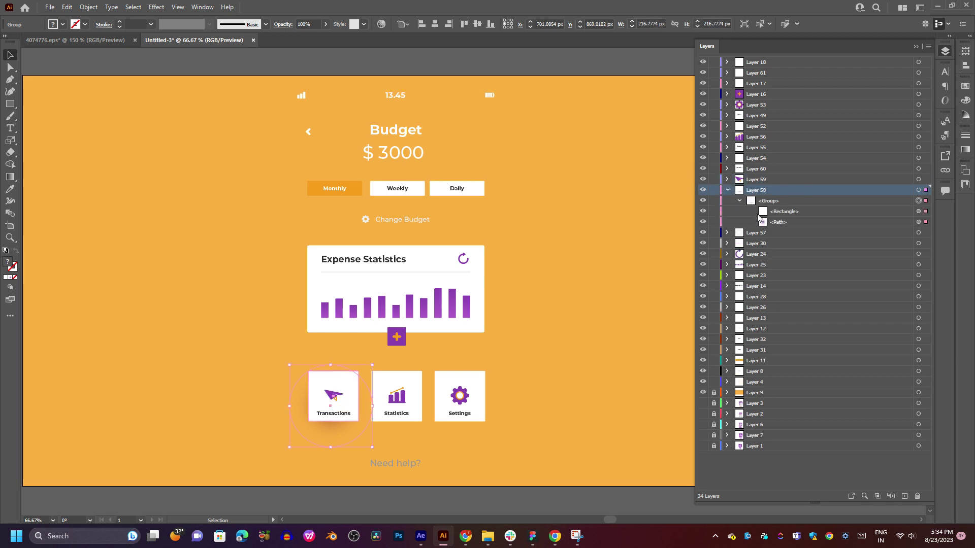
click(852, 223)
click(918, 222)
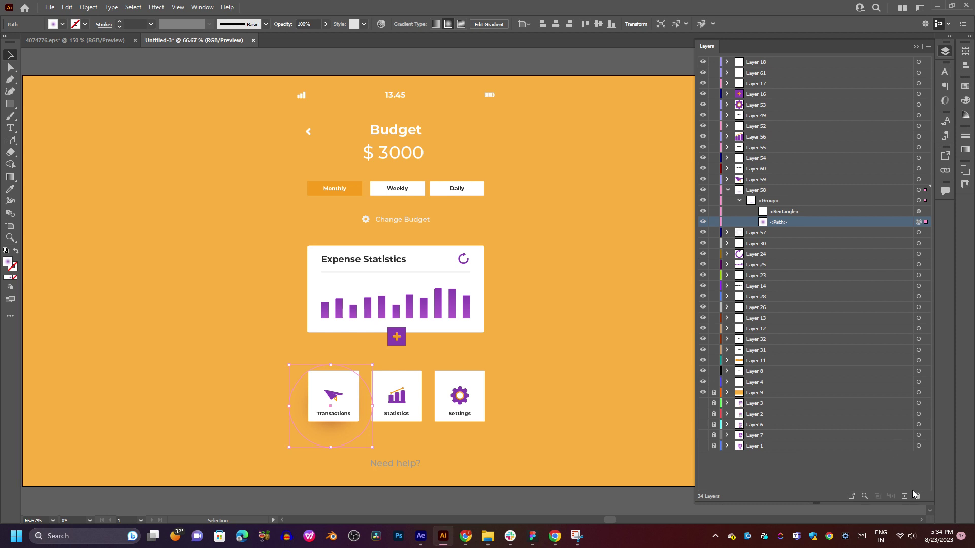
click(917, 496)
click(727, 191)
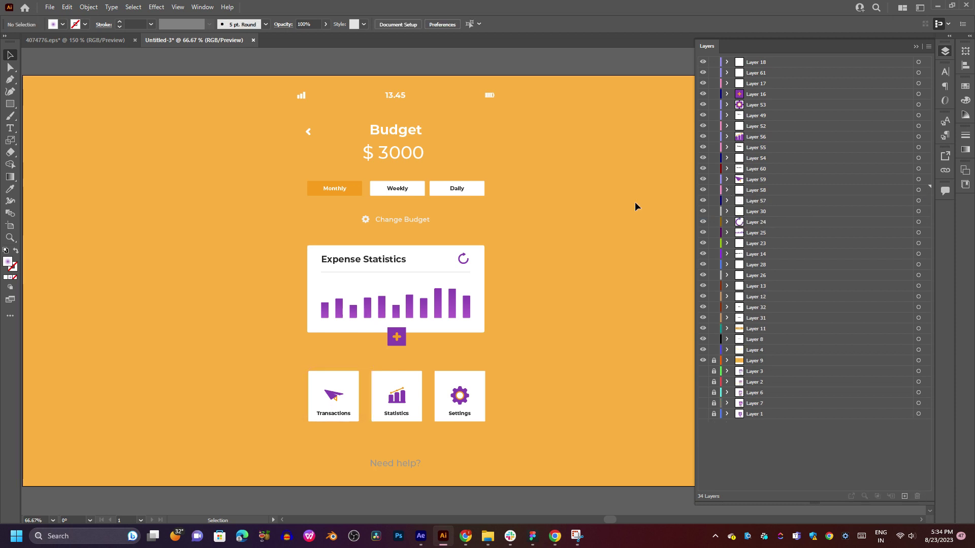
scroll(507, 283, up, 1)
- Select the Daily, Weekly and Monthly button texts in turn, then deselect
click(444, 230)
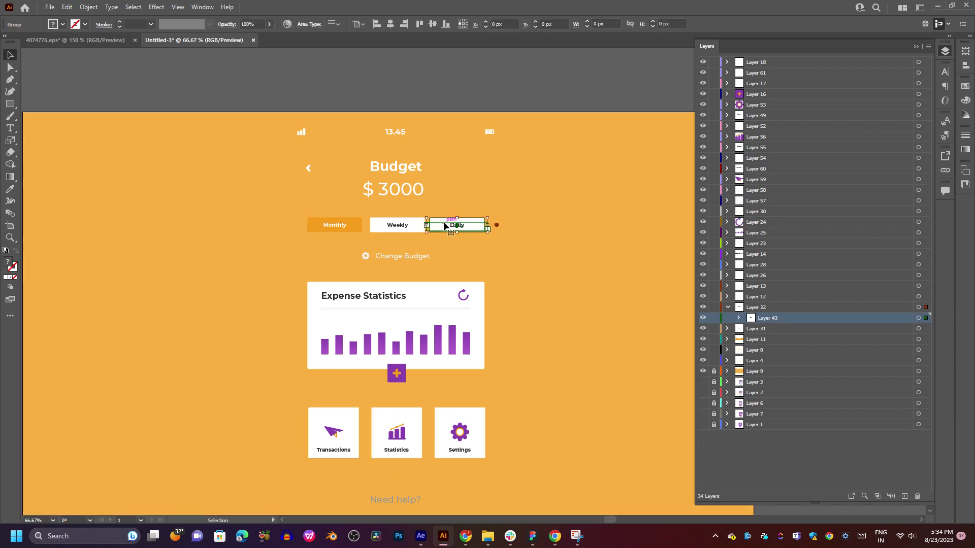
click(403, 228)
click(337, 227)
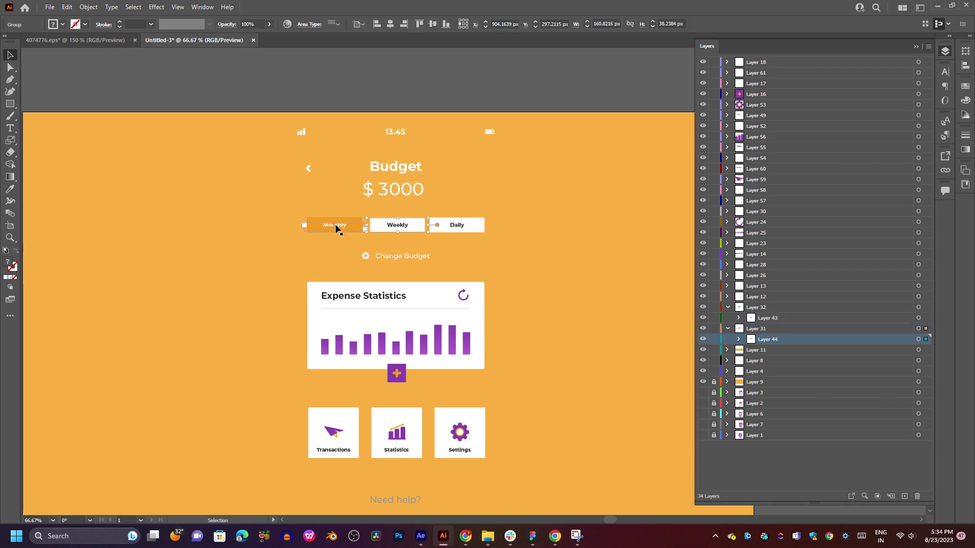
click(612, 290)
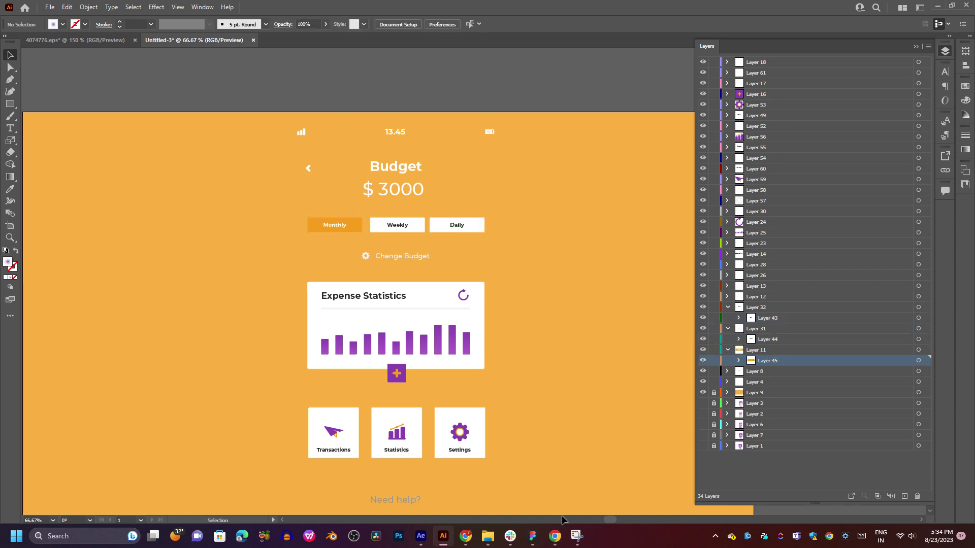
- Try saving a copy over 02.ai, dismiss the save error, and return to After Effects
key(ctrl+alt+s)
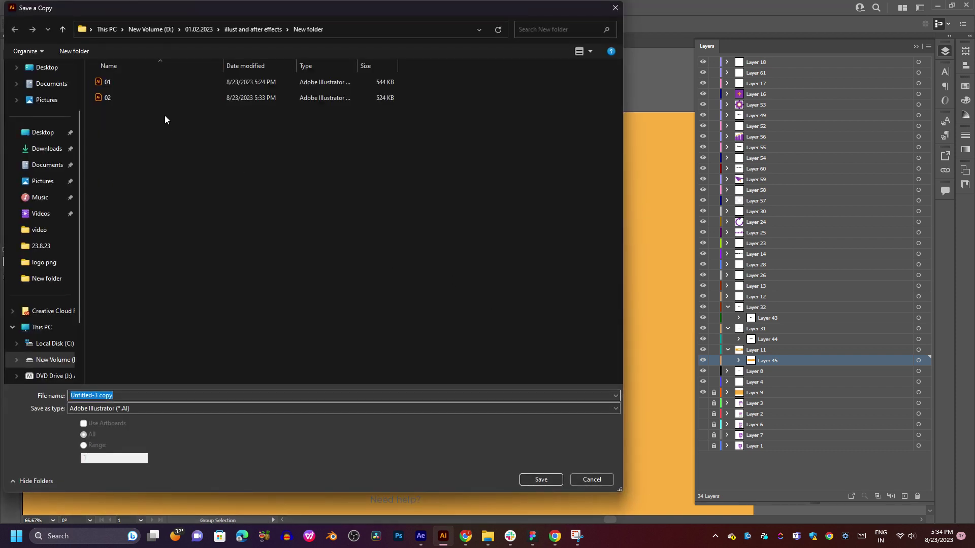
click(154, 99)
click(556, 480)
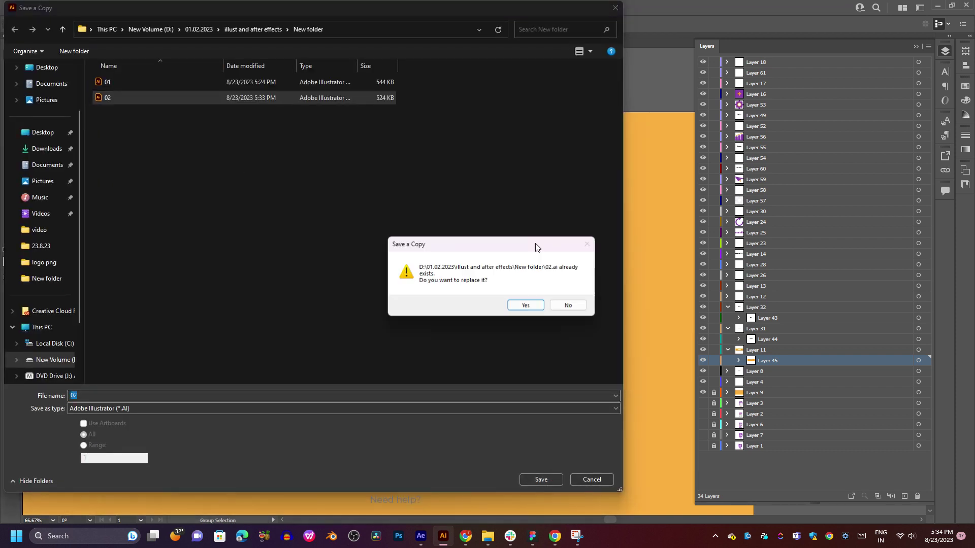
click(532, 304)
click(588, 286)
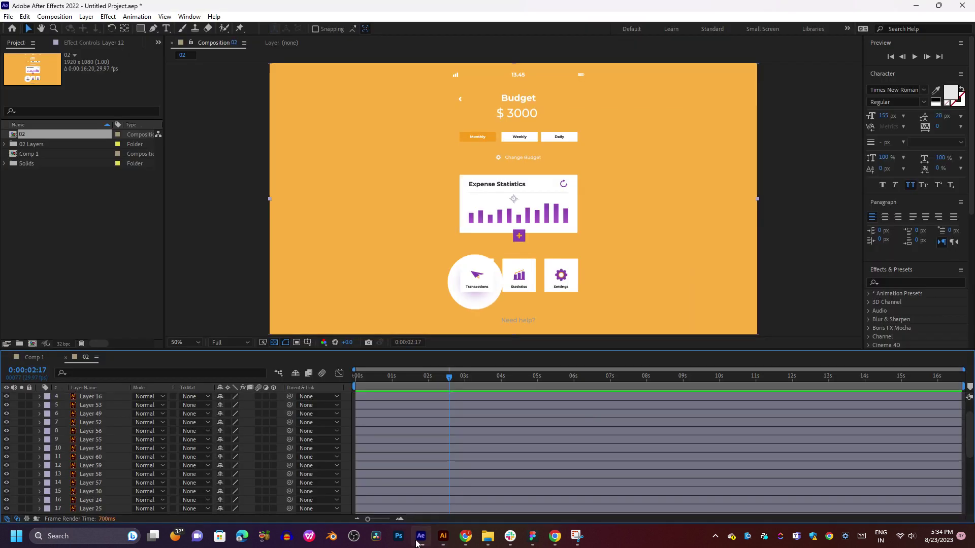
click(421, 537)
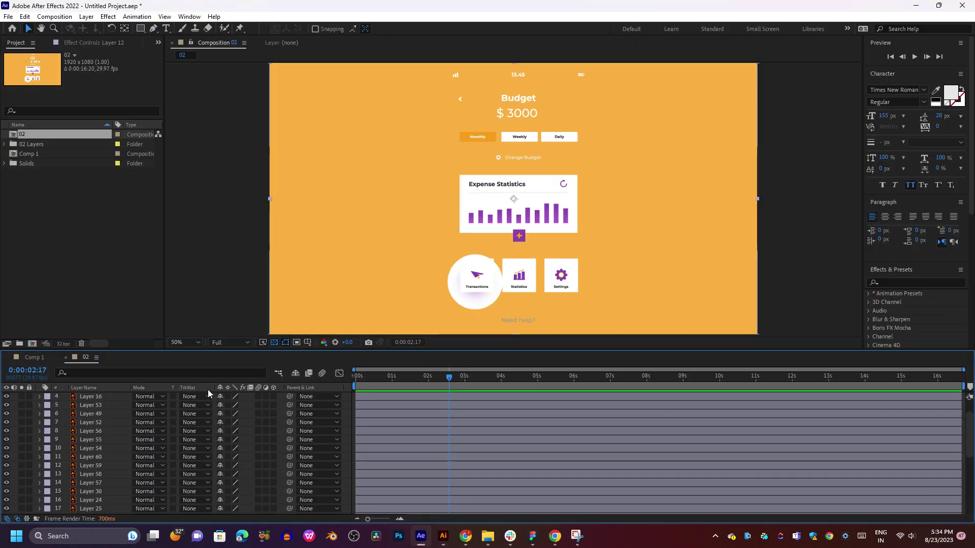
- Close the 02 timeline and delete the 02 comp and 02 Layers folder from the project
click(65, 358)
click(48, 138)
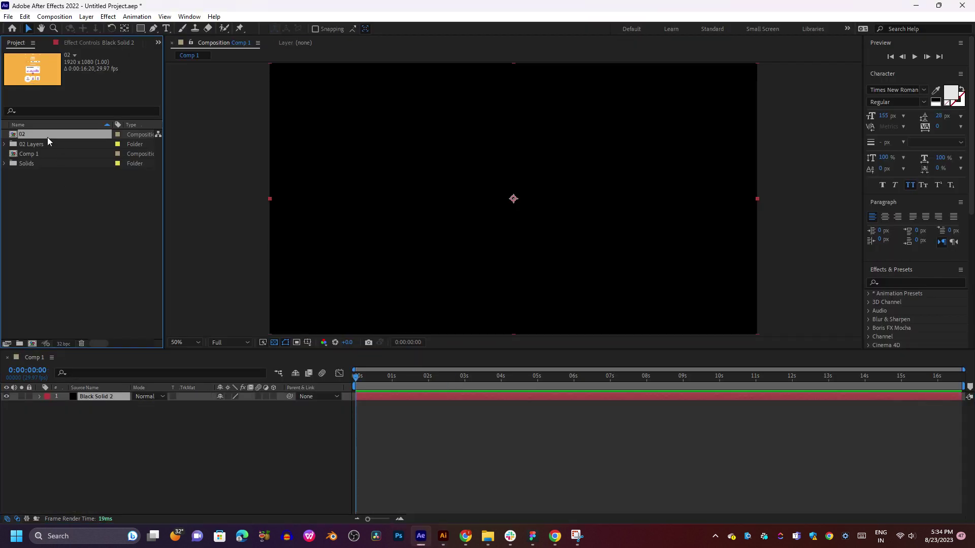
key(Delete)
click(518, 283)
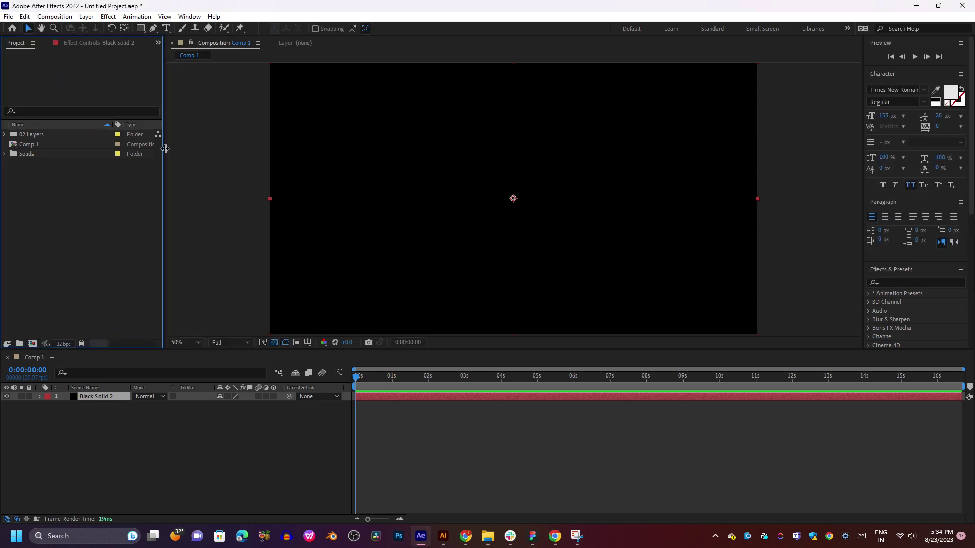
click(96, 137)
key(Delete)
click(540, 281)
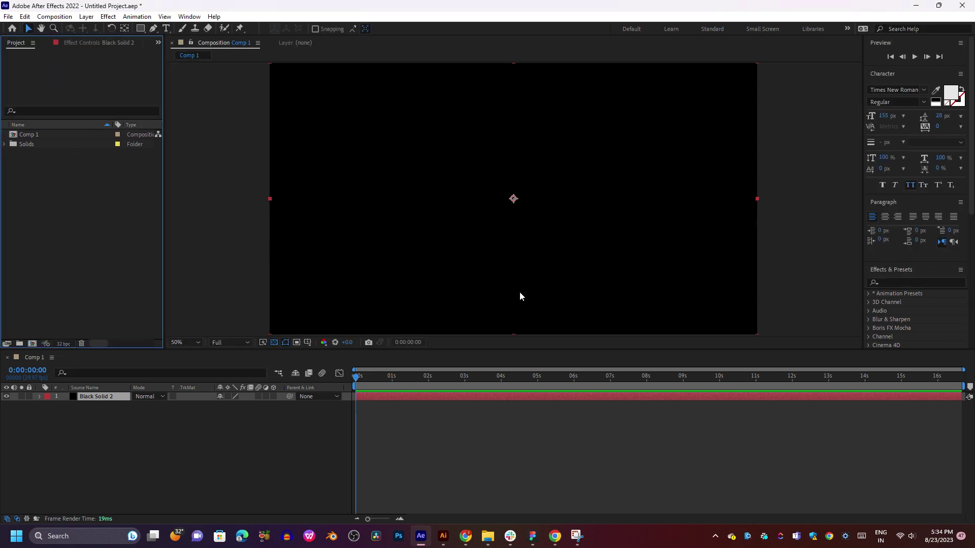
- Re-import file 02 into After Effects as a composition
mouse_move(488, 536)
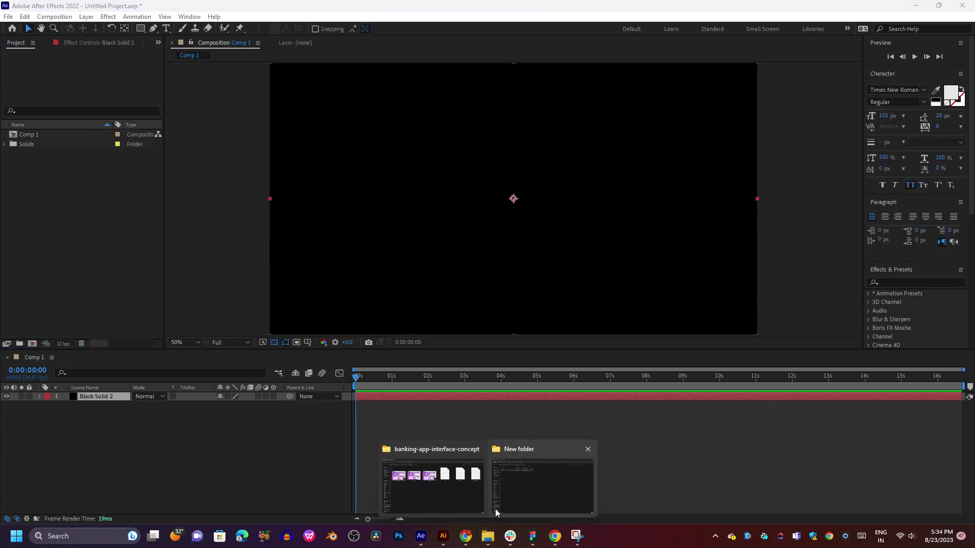
click(528, 489)
drag(102, 110, 125, 249)
key(alt+Tab)
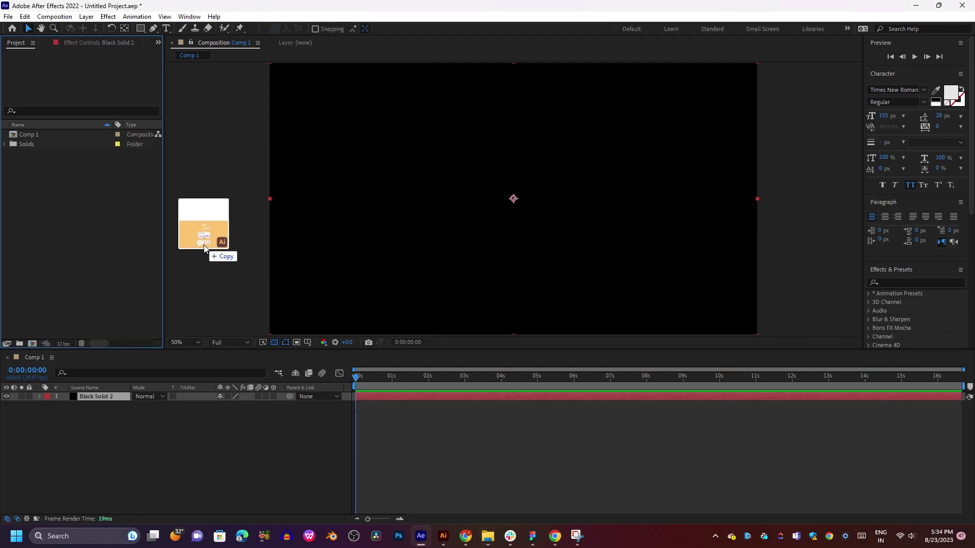
click(517, 308)
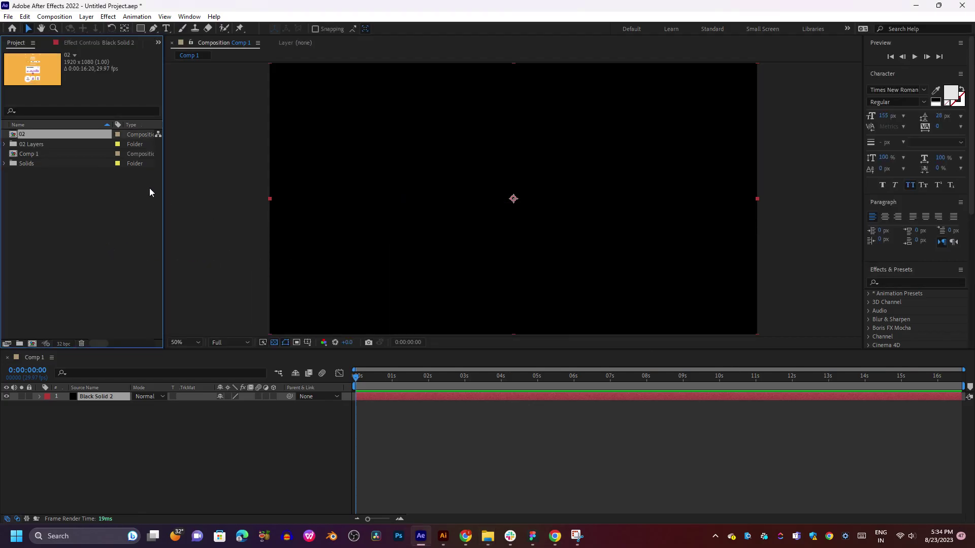
- Hide Layer 9's orange background in Illustrator and try saving a copy over 02
click(443, 536)
click(703, 393)
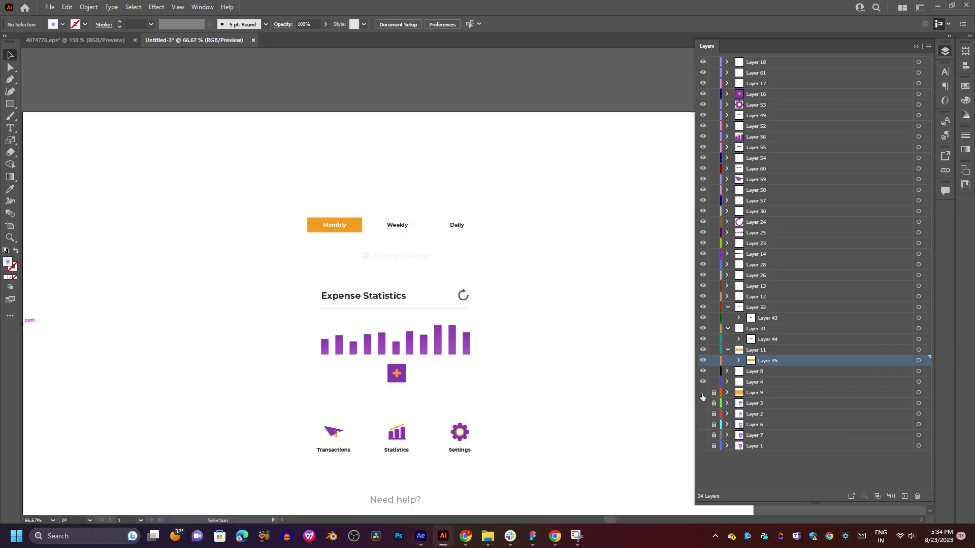
key(ctrl+alt+s)
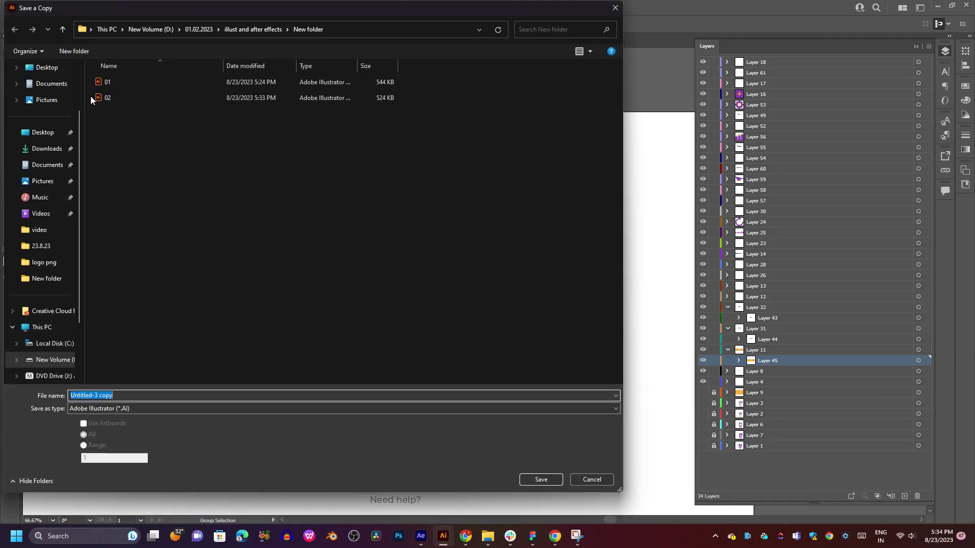
click(117, 104)
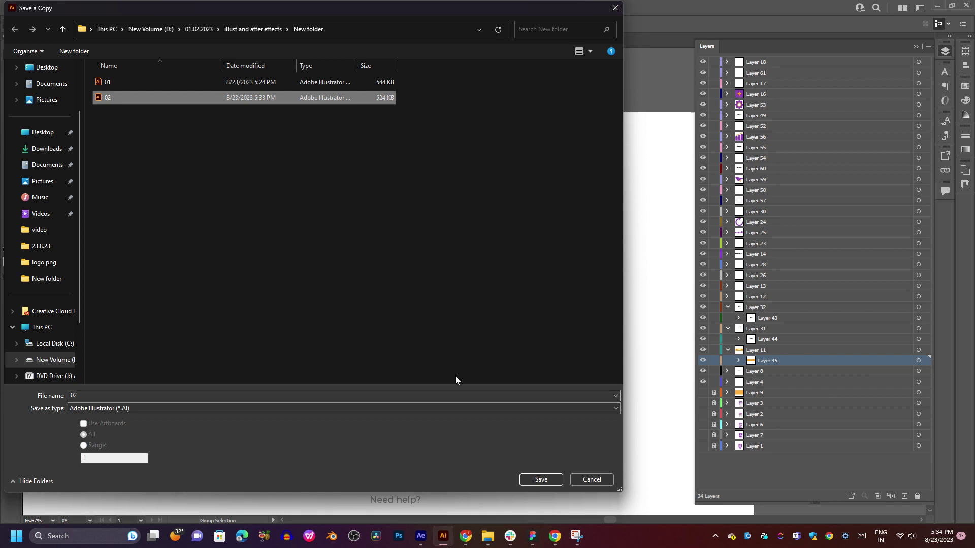
click(541, 480)
click(526, 307)
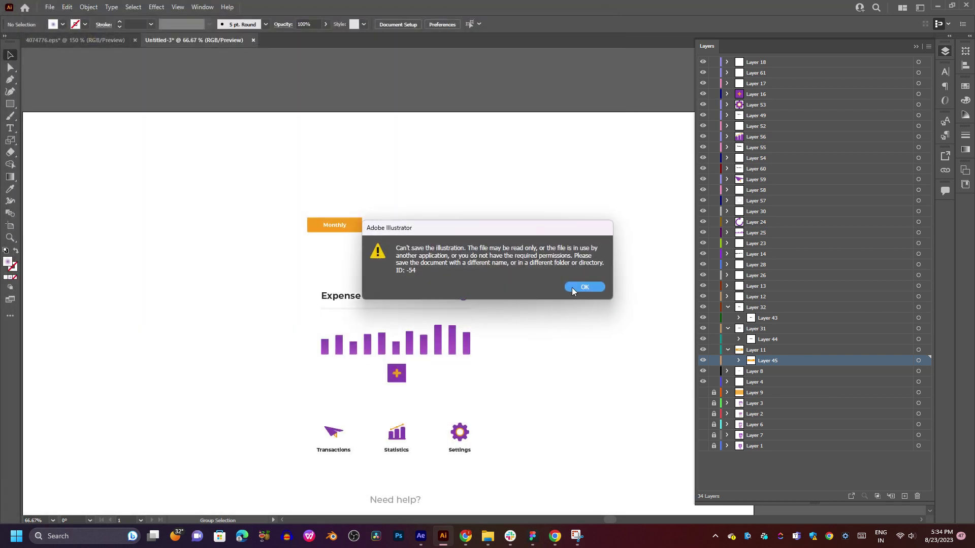
click(571, 288)
click(421, 537)
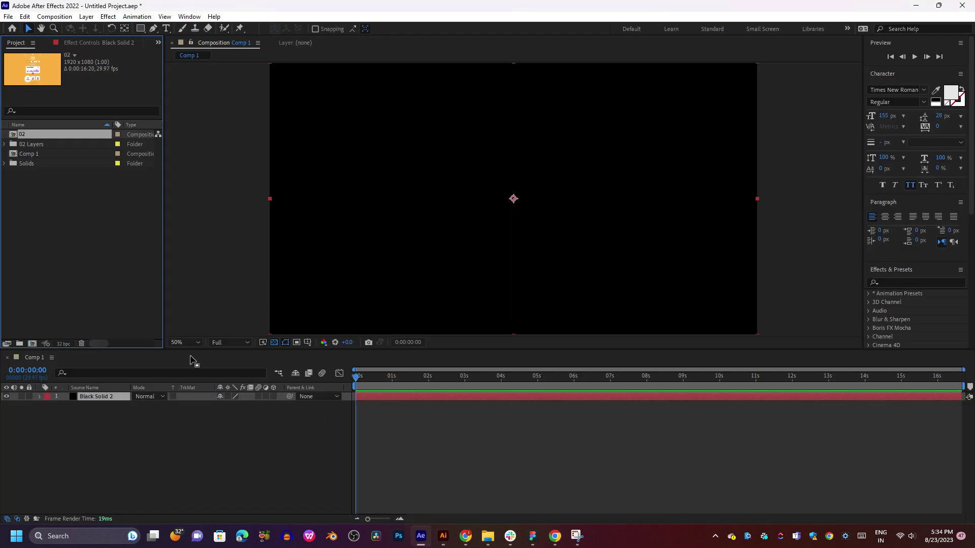
- Delete the 02 comp and 02 Layers folder from the project again
ctrl+click(35, 143)
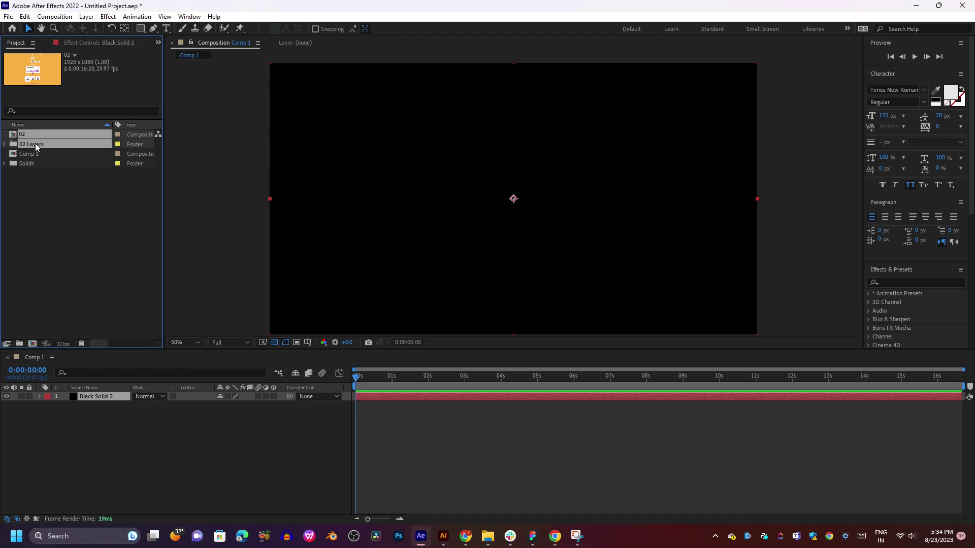
key(Delete)
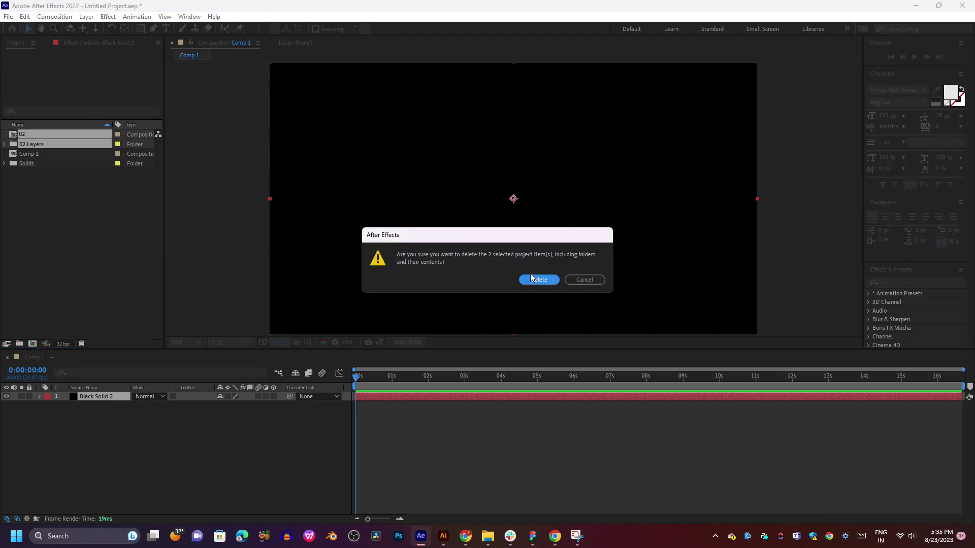
click(531, 277)
- Retry saving the Illustrator copy as 02, dismissing the can't-save error
click(444, 536)
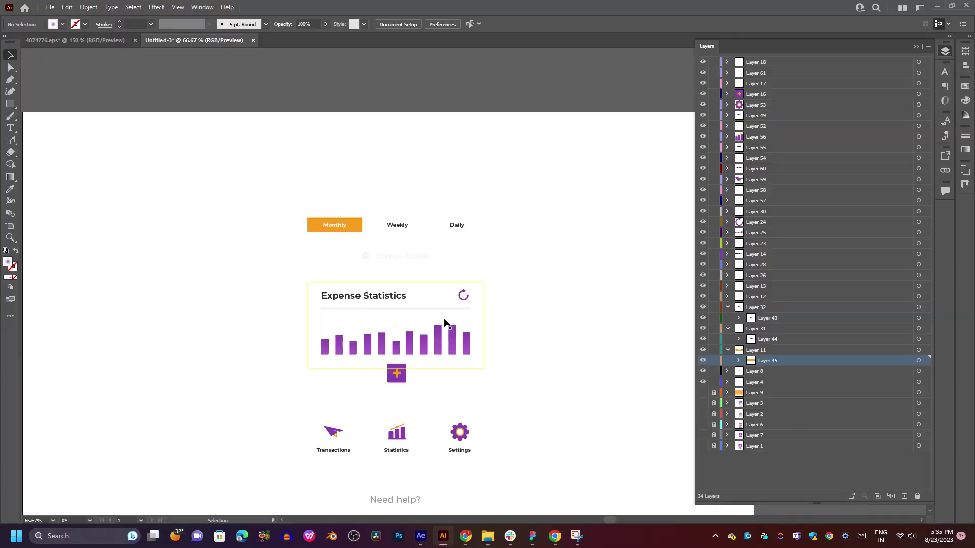
key(ctrl+alt+s)
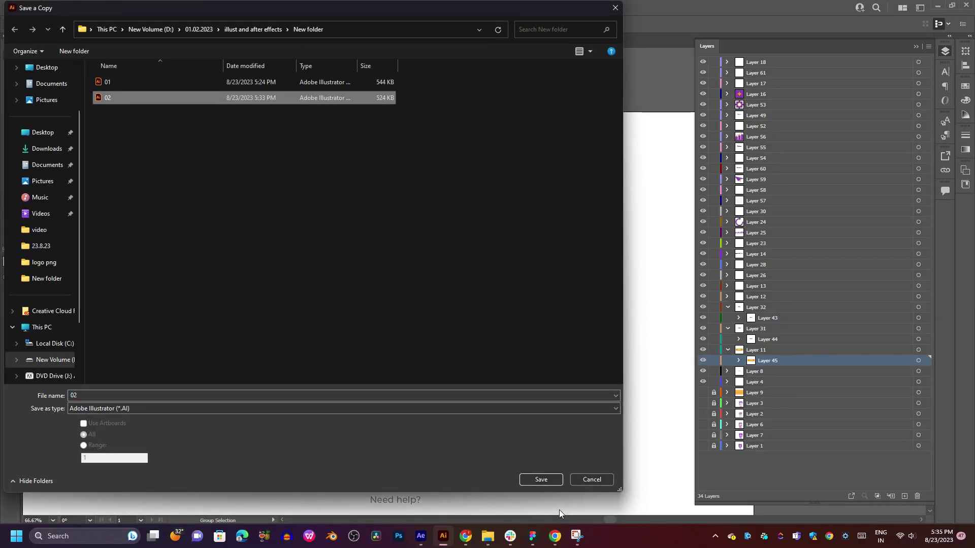
click(541, 480)
click(513, 306)
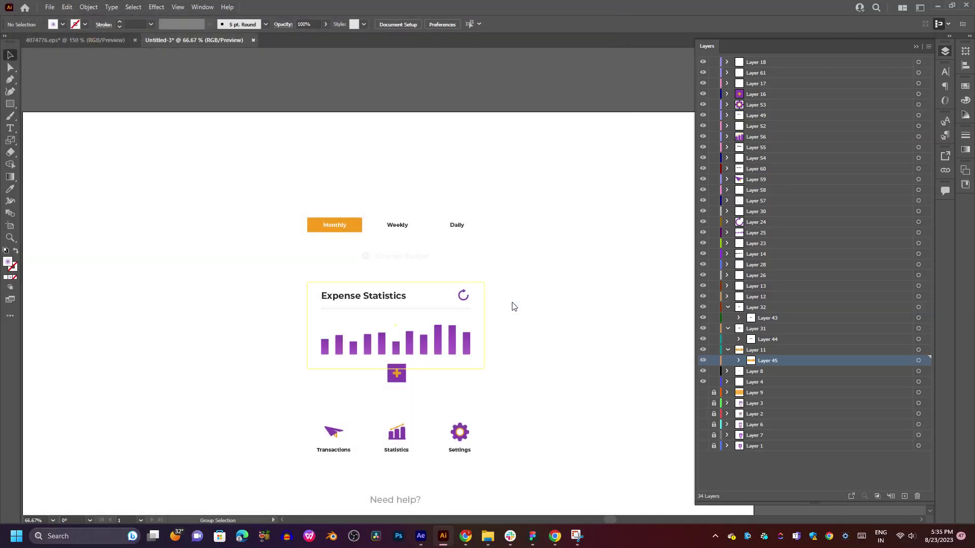
click(574, 286)
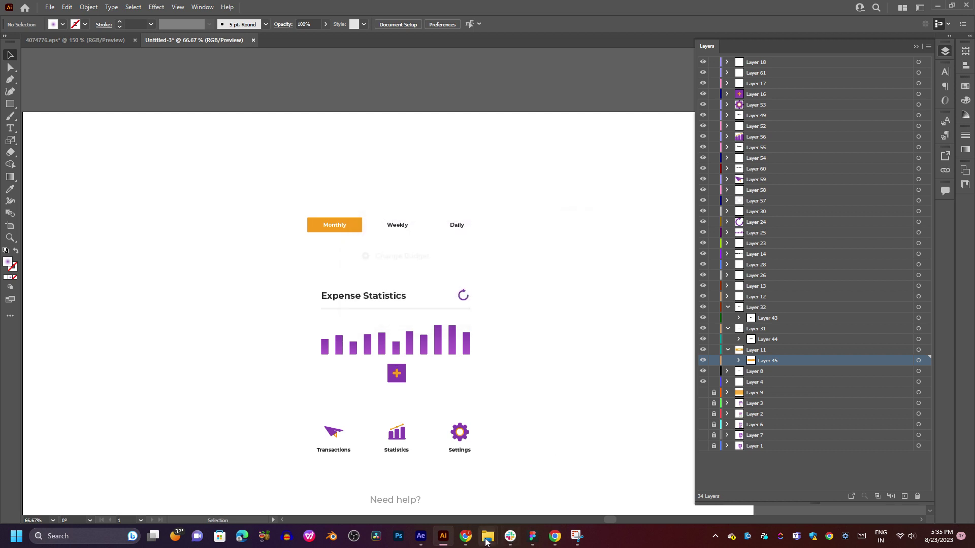
- Import file 02 from the New folder into After Effects as a composition once more
mouse_move(486, 542)
click(521, 489)
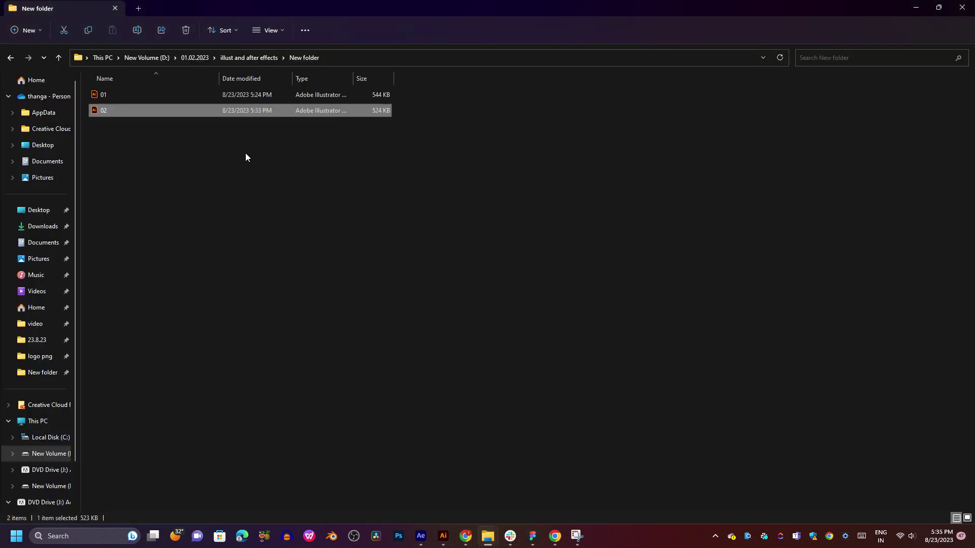
mouse_move(132, 111)
mouse_down()
mouse_move(209, 235)
mouse_move(107, 238)
mouse_up()
key(alt+Tab)
click(507, 308)
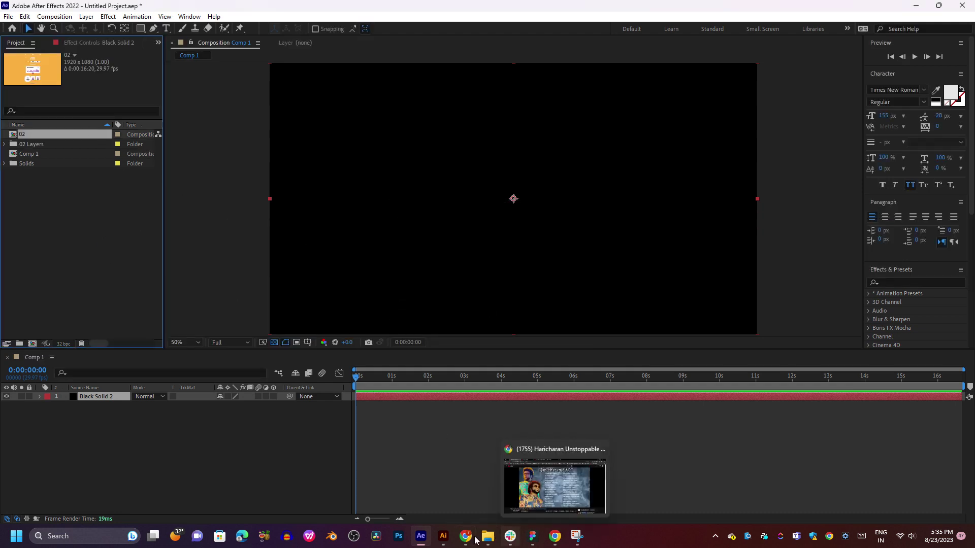
- Save a copy of the Illustrator artwork as 03
click(443, 536)
scroll(506, 380, down, 2)
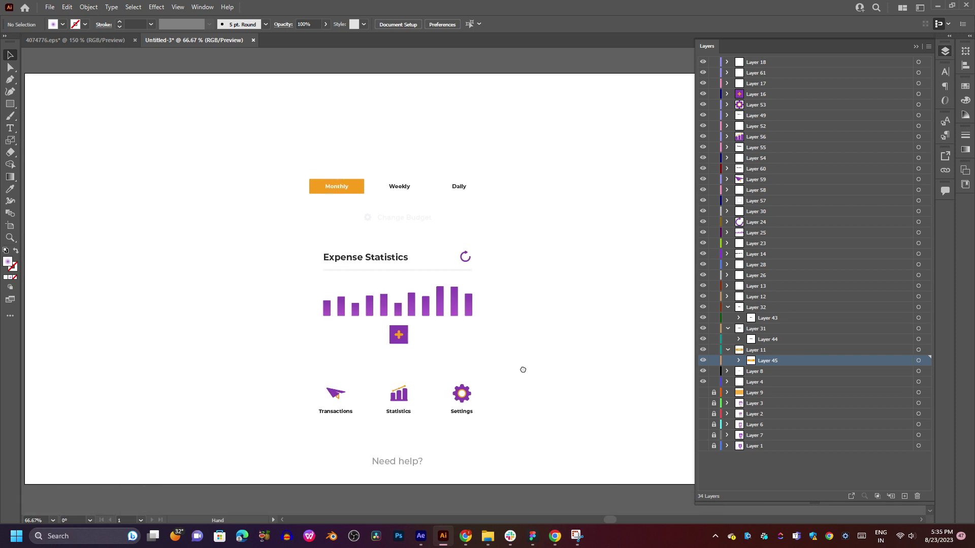
key(ctrl+alt+s)
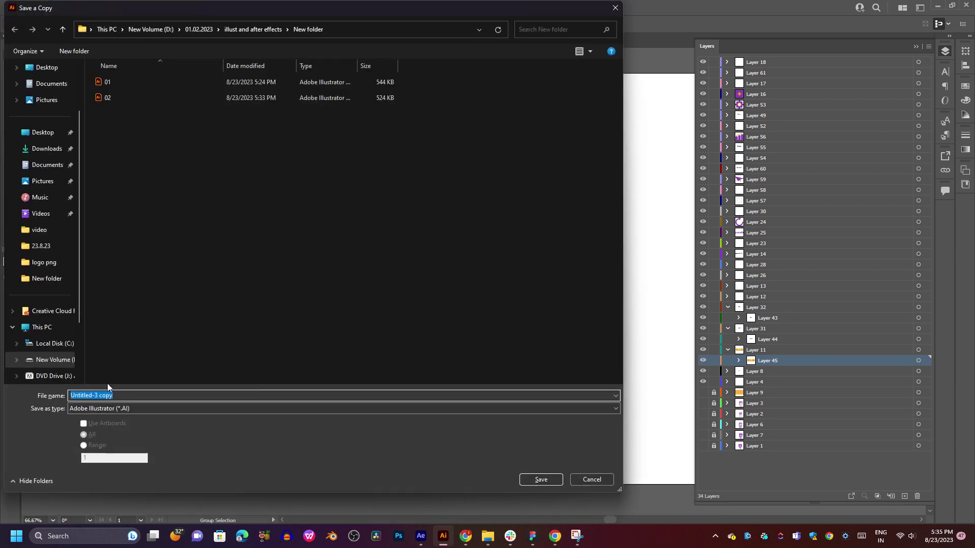
text(03)
key(Return)
key(Return)
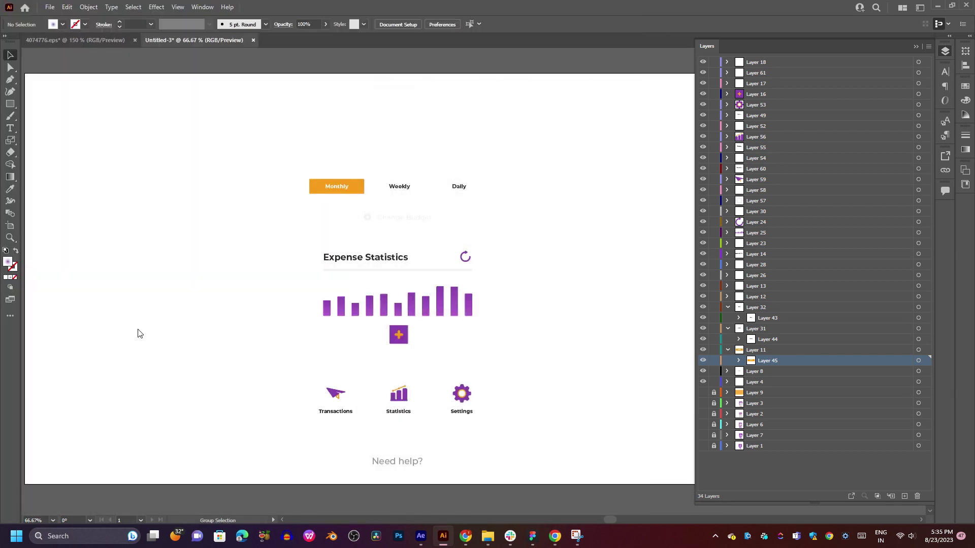
- Delete the 02 comp and 02 Layers folder from the After Effects project
key(alt+Tab)
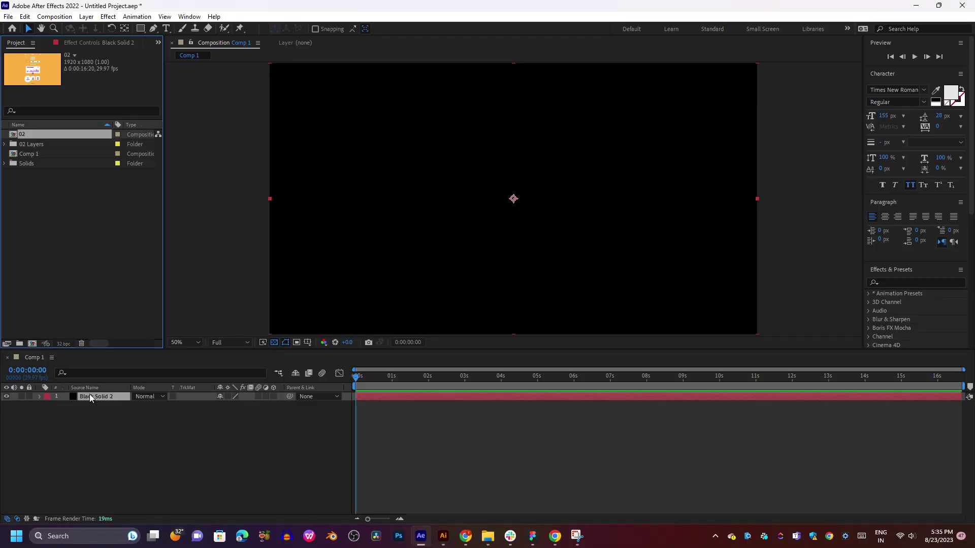
ctrl+click(45, 143)
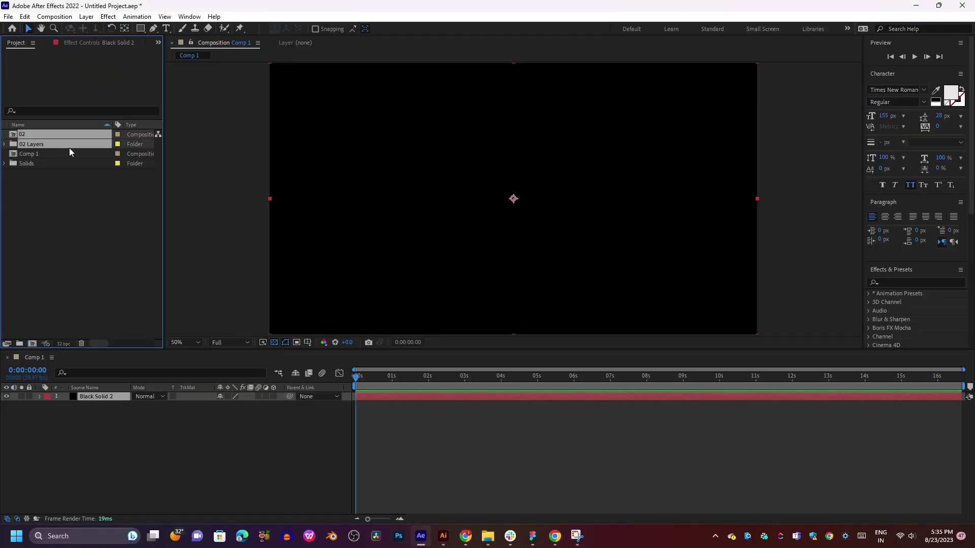
key(Delete)
click(550, 278)
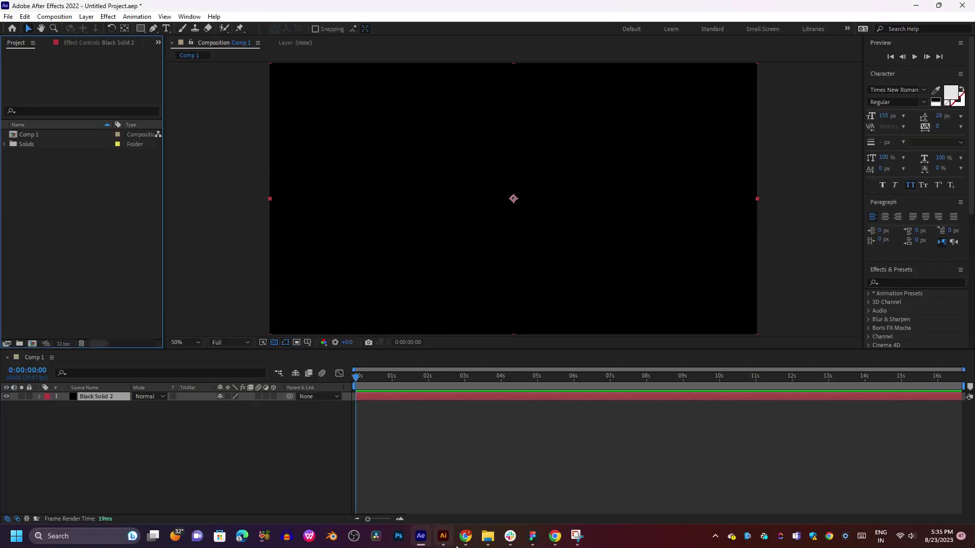
- Locate the new file 03 in the New folder and open it
mouse_move(488, 537)
click(513, 479)
click(114, 126)
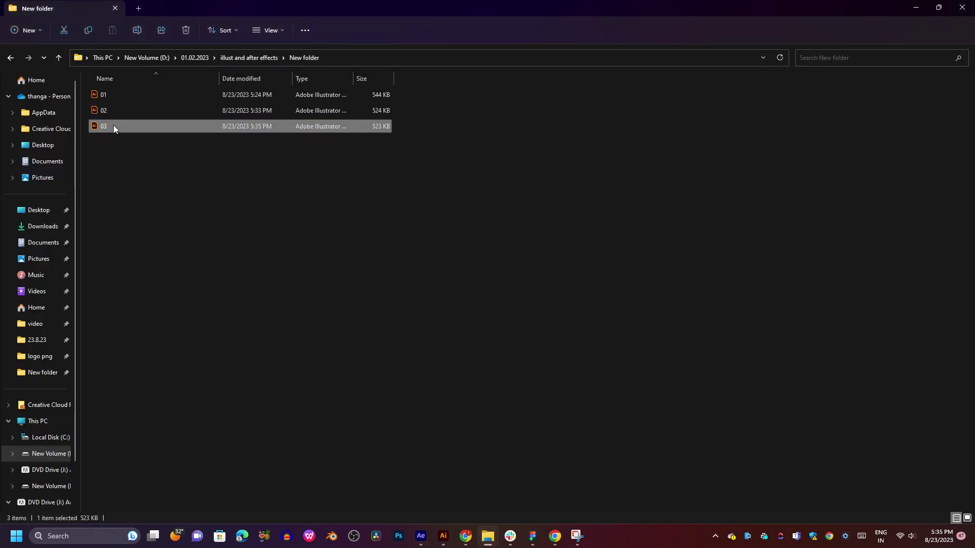
double_click(113, 126)
key(alt+Tab)
key(alt+Tab)
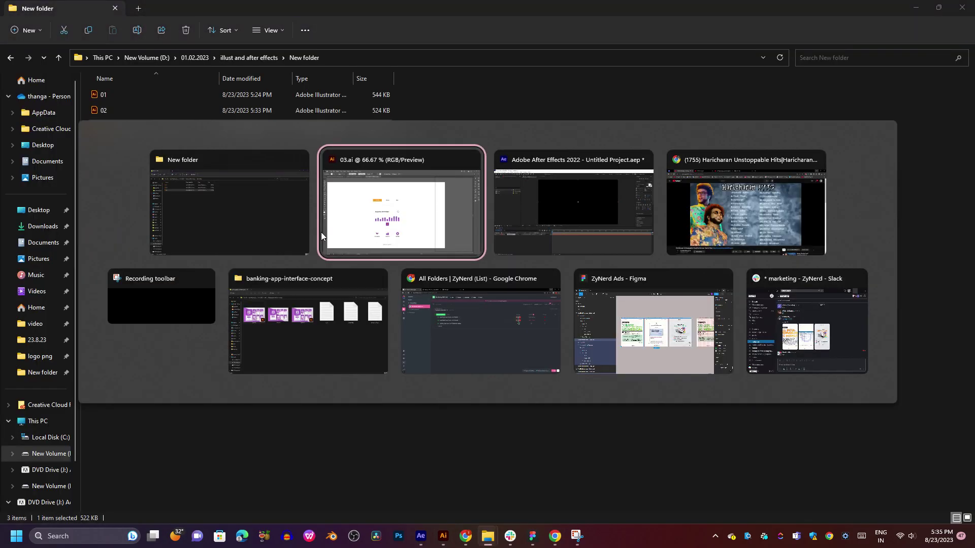
key(alt+Tab)
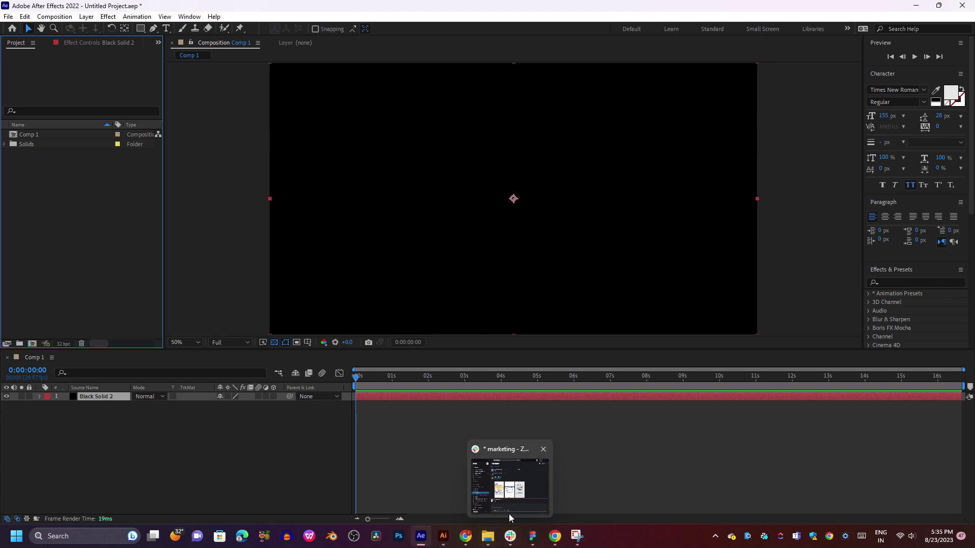
- Import 03.ai into the project as a composition and open the 03 comp
mouse_move(488, 536)
click(532, 480)
key(alt+Tab)
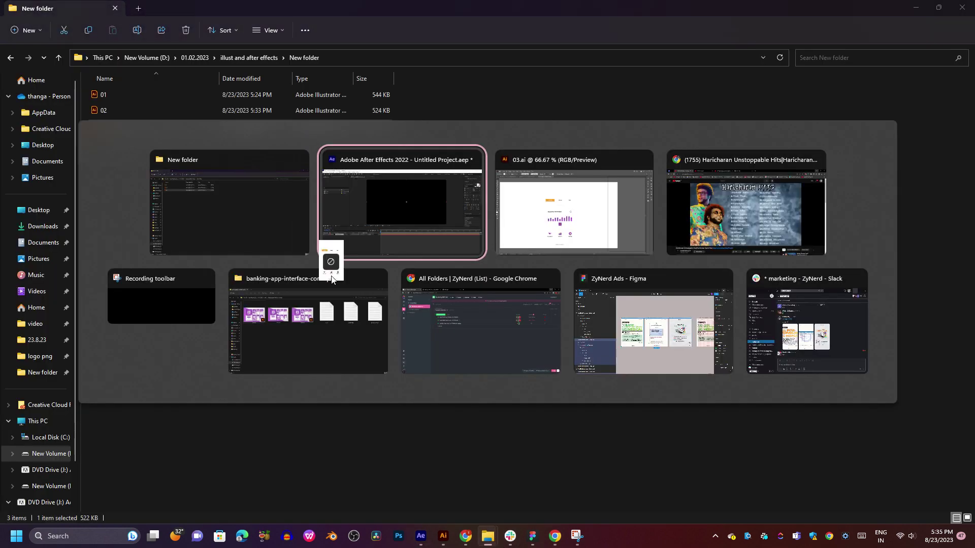
drag(126, 126, 112, 281)
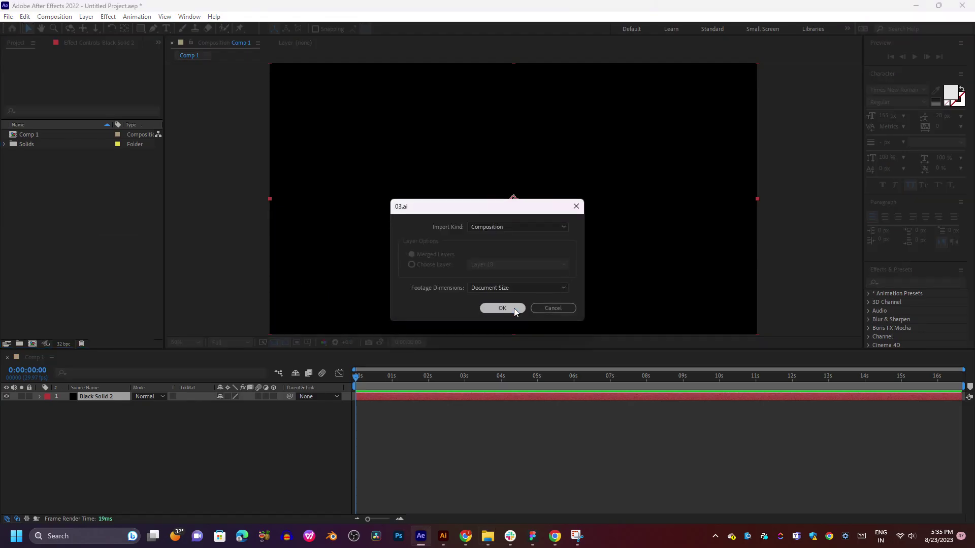
click(503, 307)
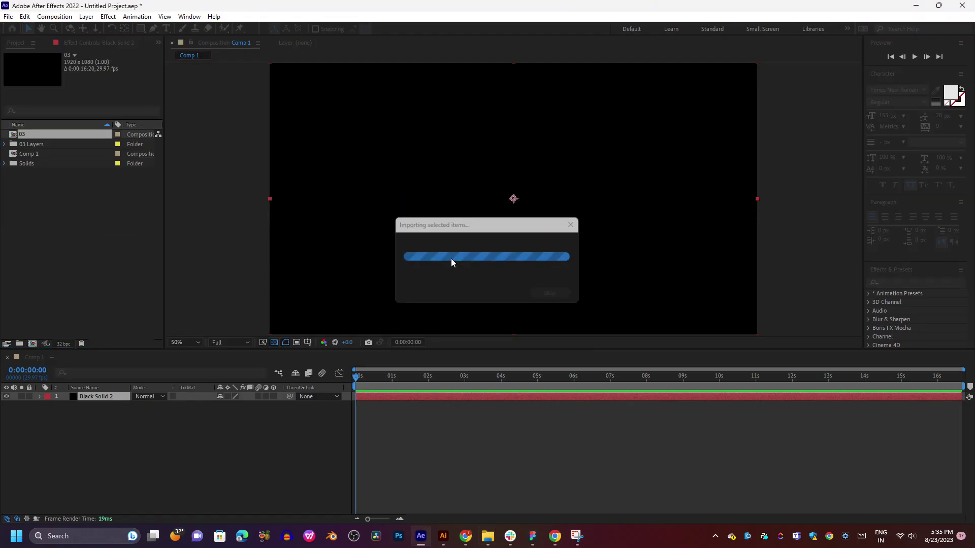
double_click(40, 135)
- Delete the six layers from Layer 9 down to Layer 1 and enlarge the timeline
click(436, 378)
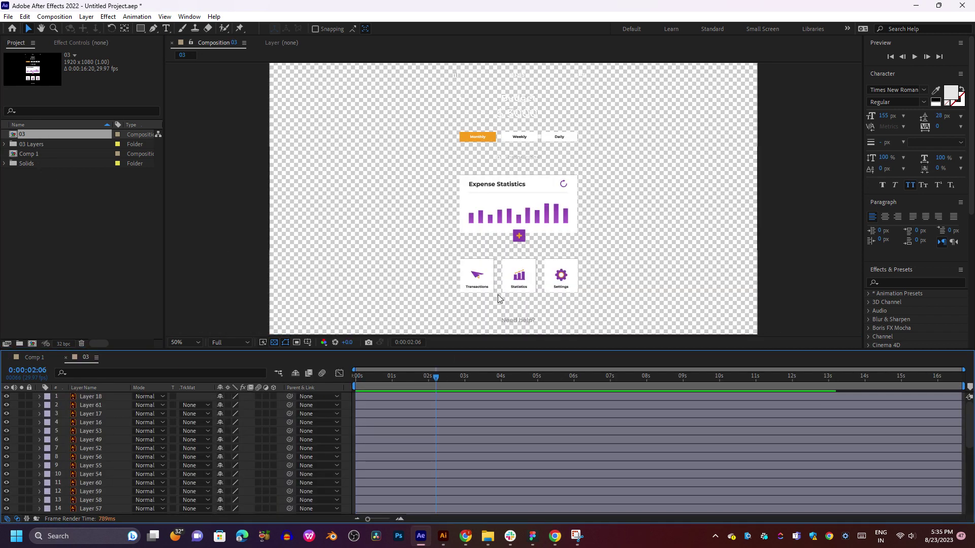
scroll(145, 414, down, 5)
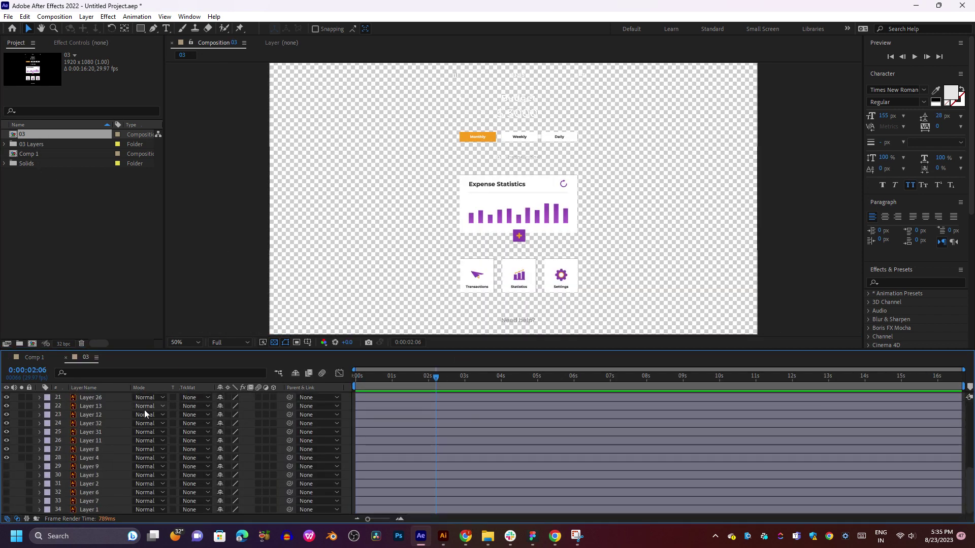
click(84, 470)
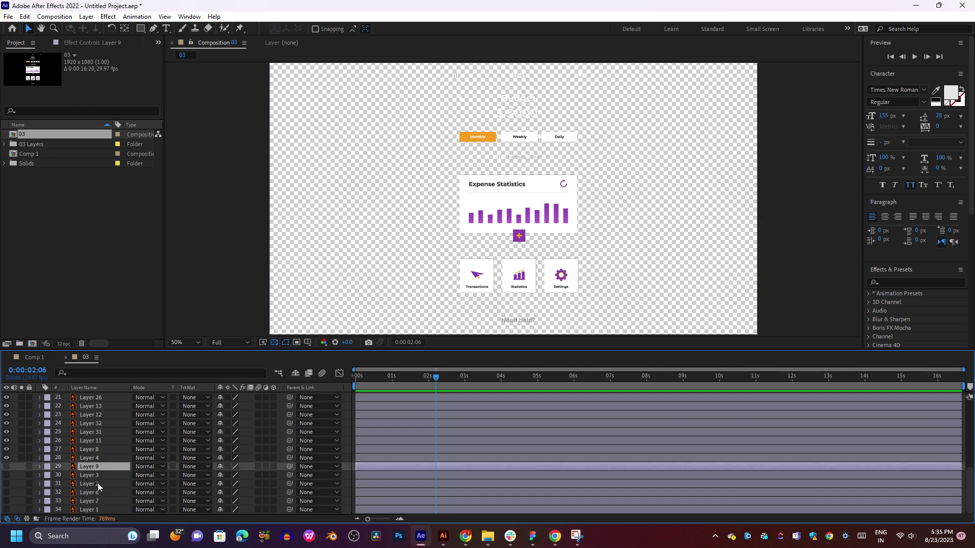
shift+click(89, 508)
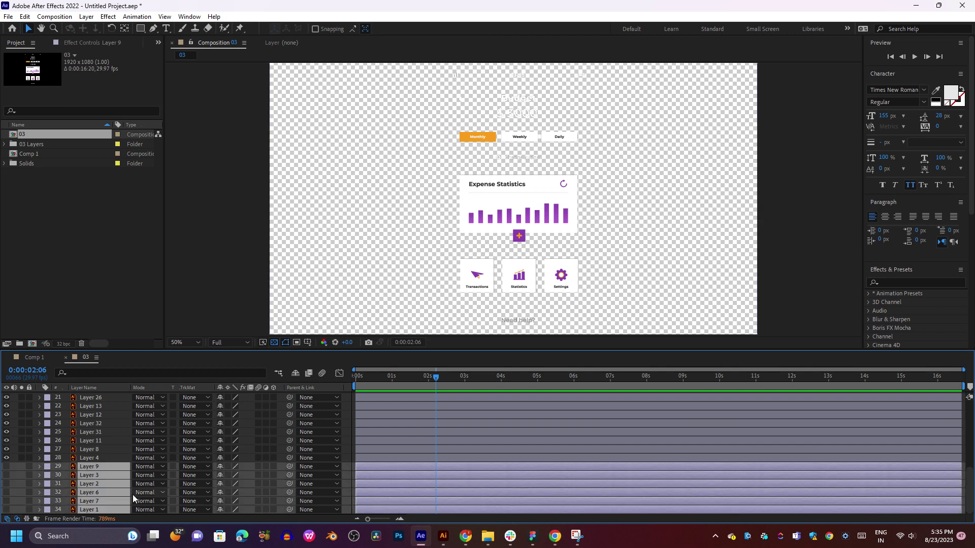
key(Delete)
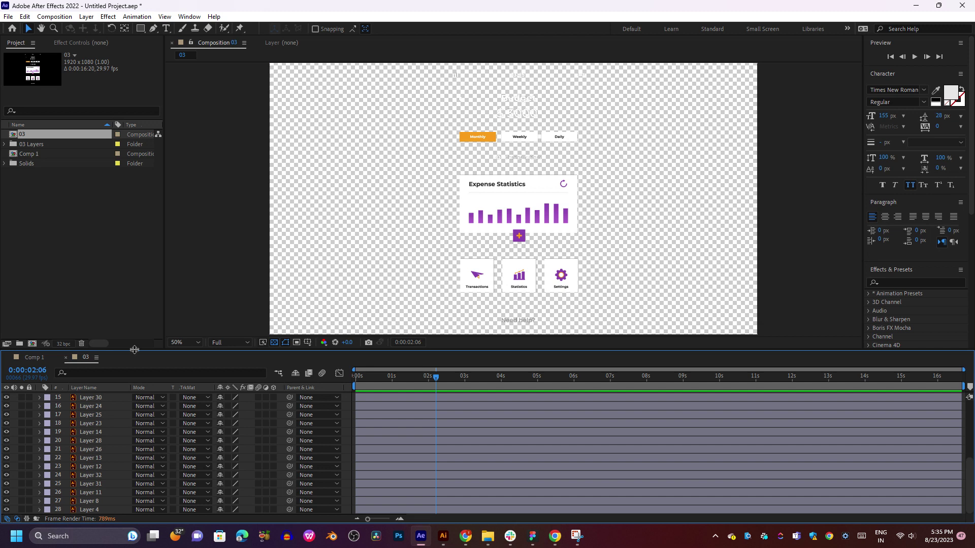
drag(134, 350, 185, 190)
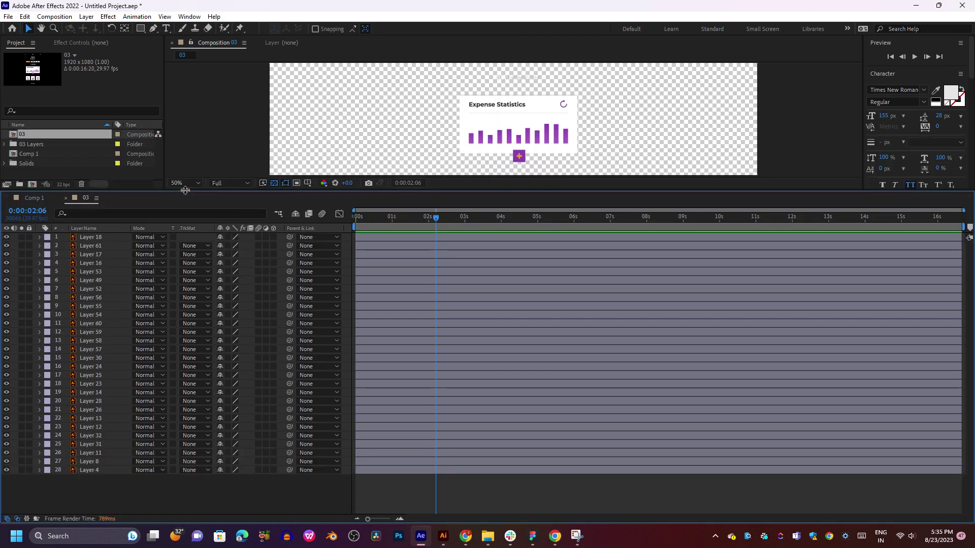
- Open a second viewer of composition 03
right_click(198, 499)
mouse_move(258, 373)
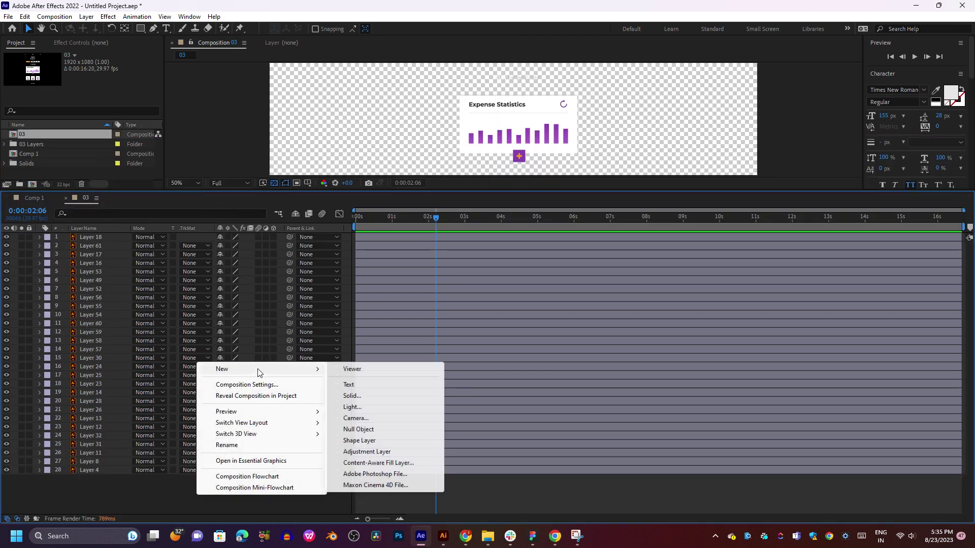
click(352, 370)
- Add a full-size black solid and move Black Solid 3 to the bottom of the stack
right_click(249, 485)
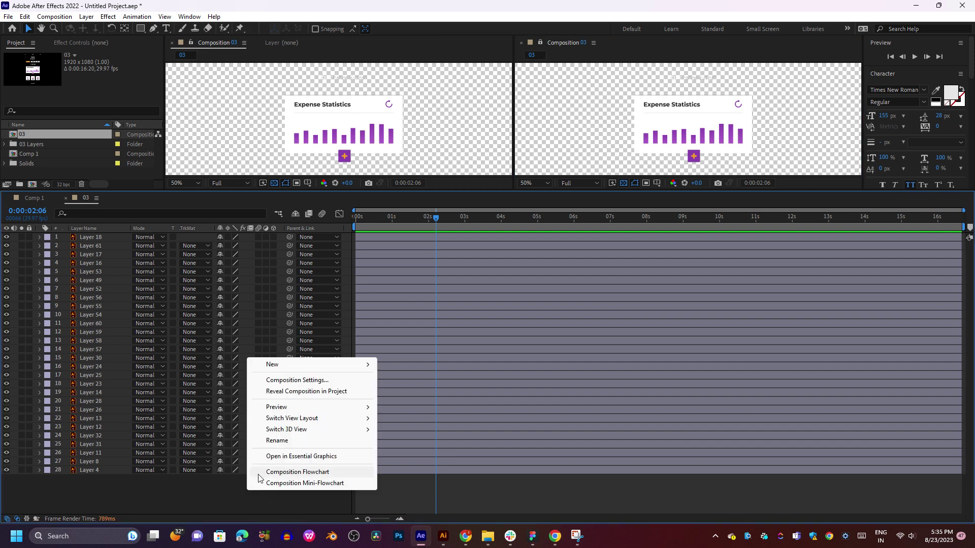
mouse_move(316, 366)
click(406, 392)
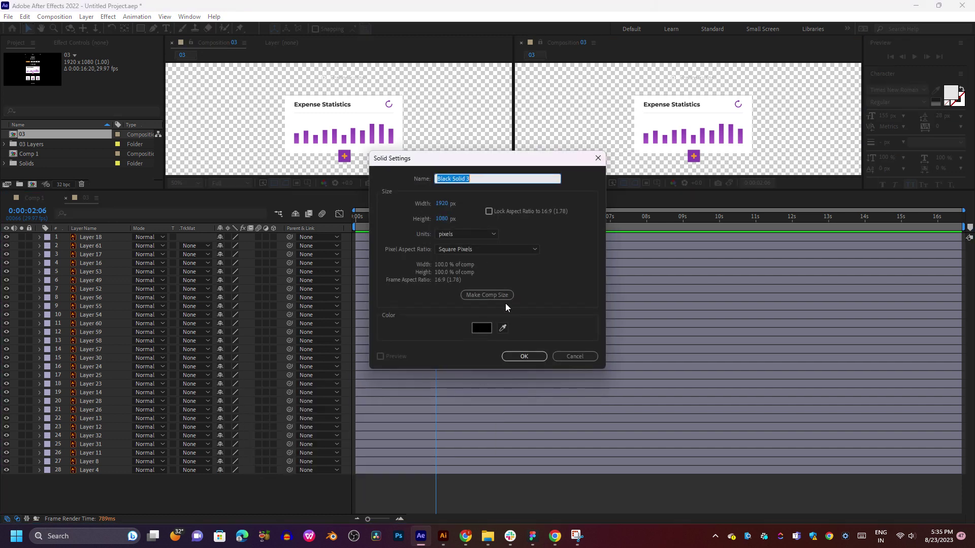
click(524, 357)
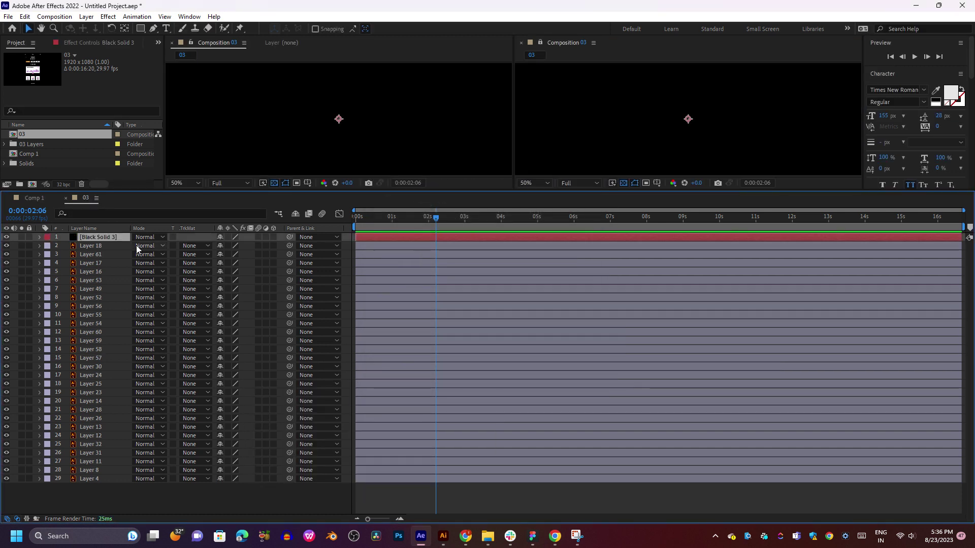
drag(120, 529, 115, 504)
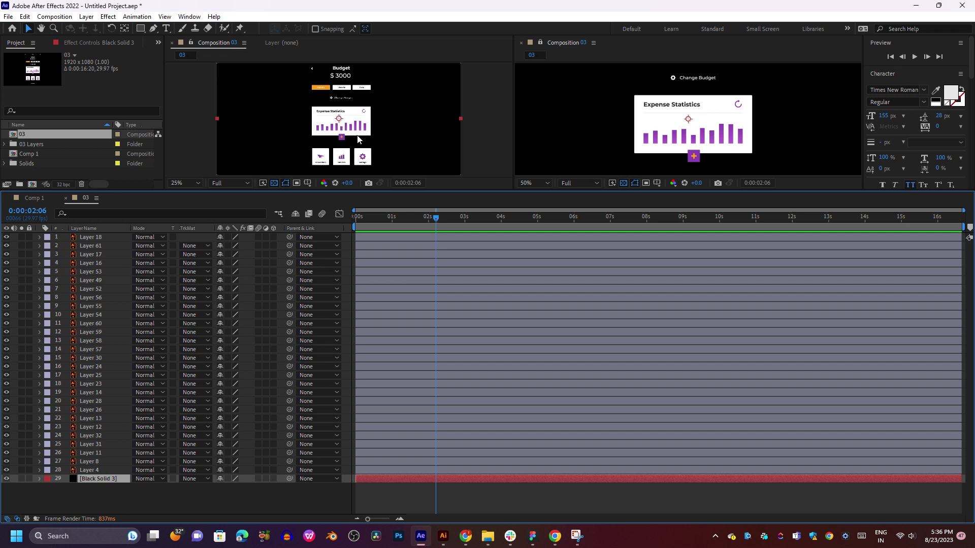
- Open Black Solid 3 in layer view and set comp 03's background colour to light blue A2E1F6
double_click(90, 480)
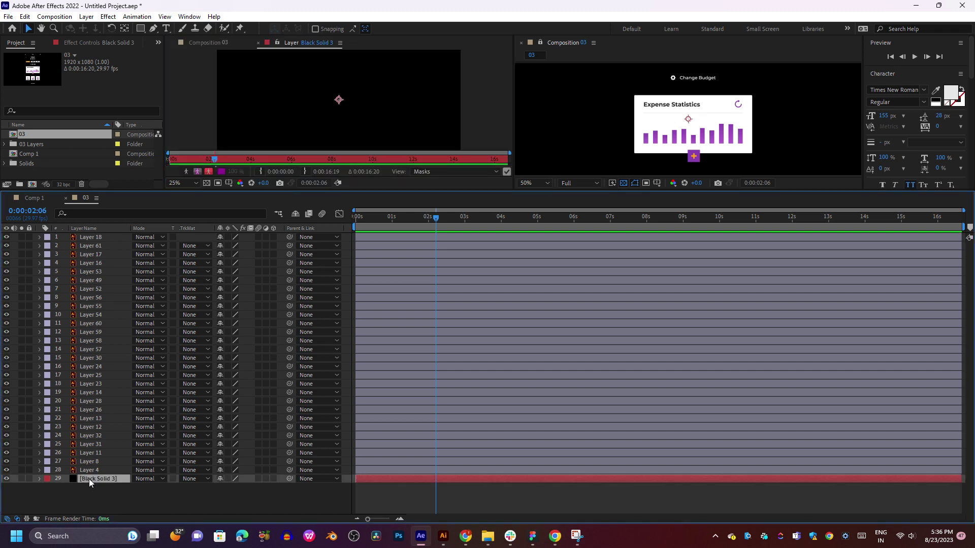
key(ctrl+k)
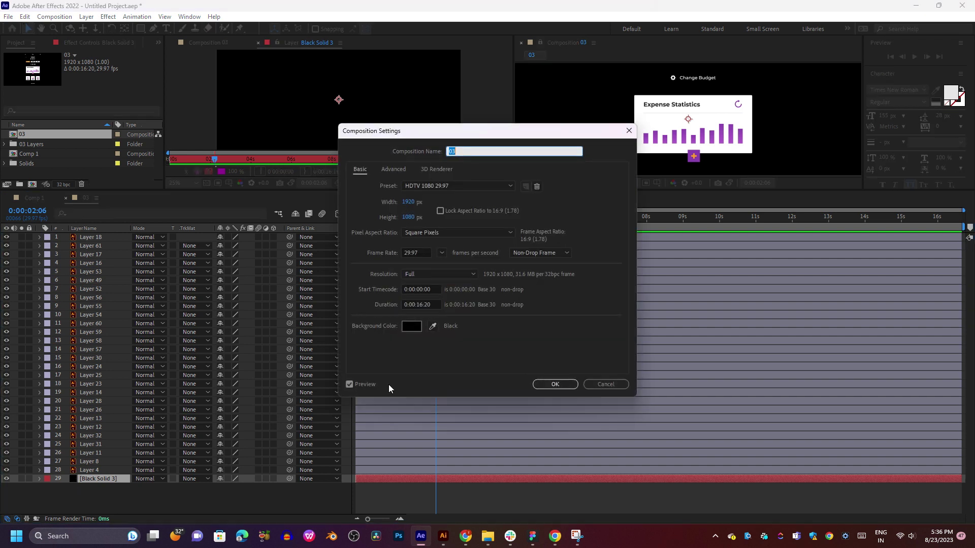
click(411, 327)
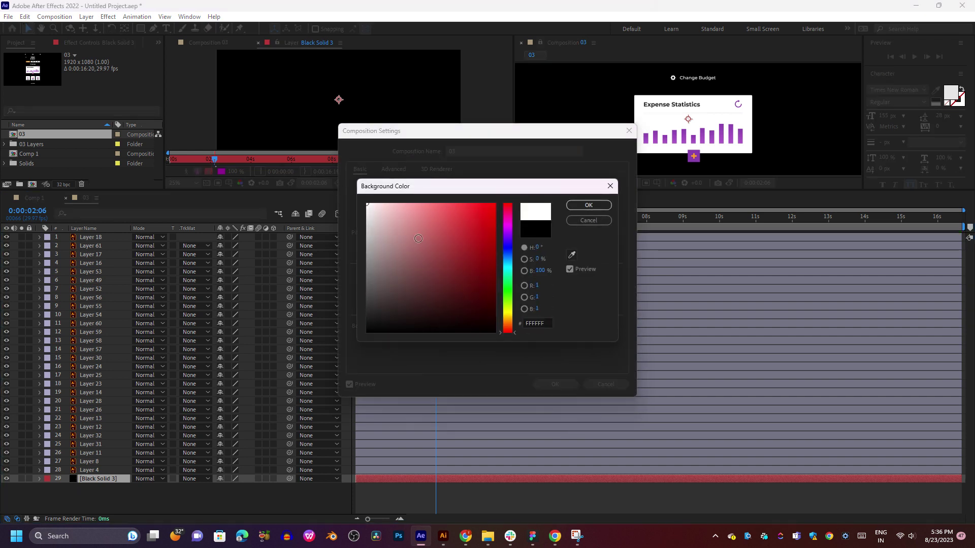
click(406, 257)
drag(395, 282, 410, 208)
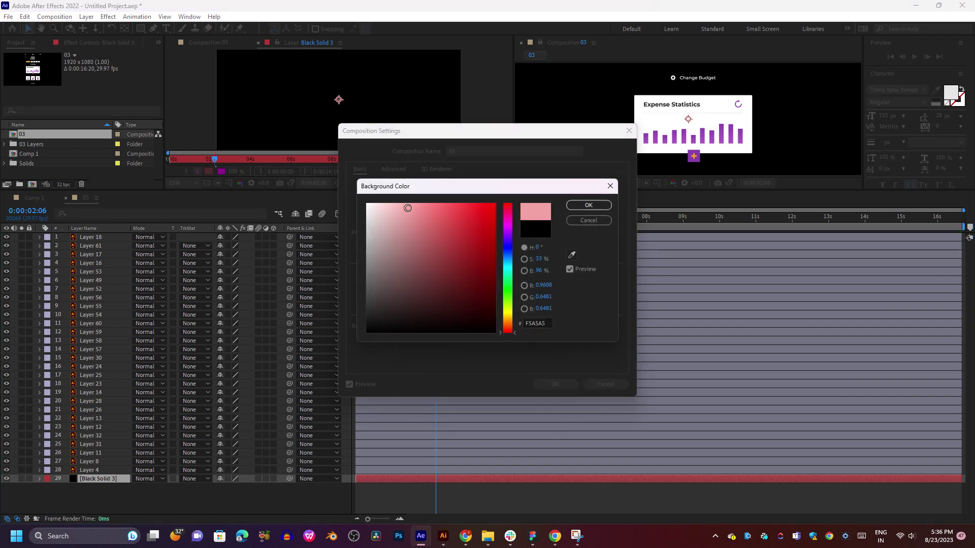
click(506, 263)
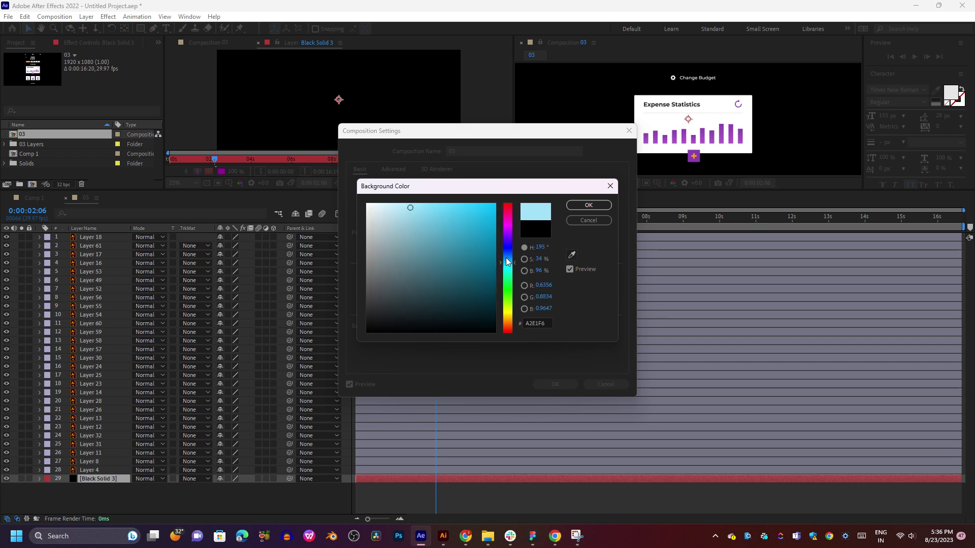
click(577, 206)
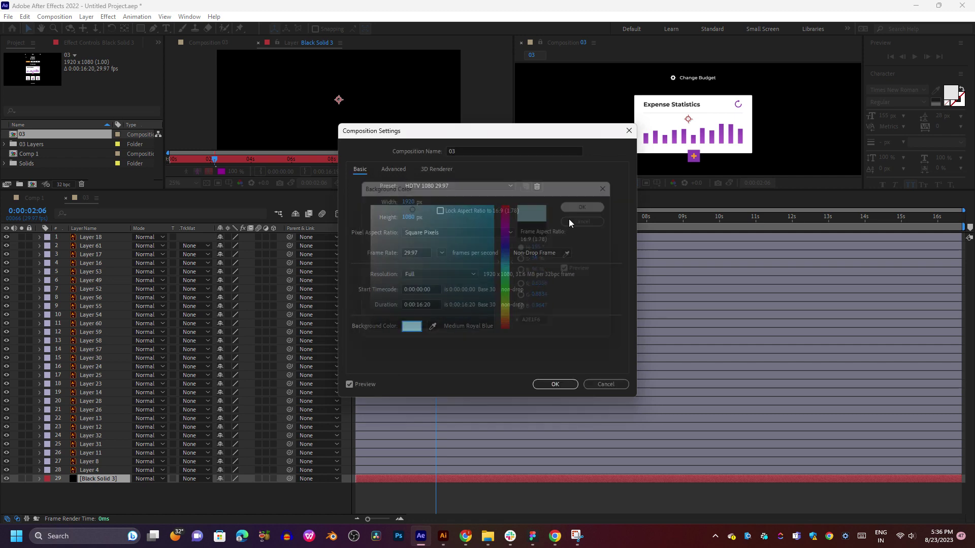
click(551, 385)
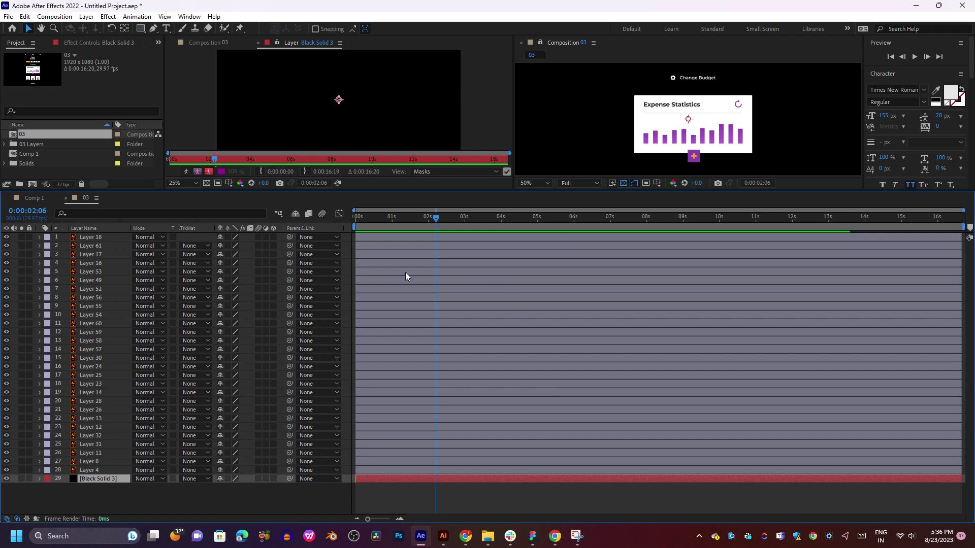
- Select Black Solid 3, recheck the composition settings, and move the time to 0:00:01:11
click(112, 491)
click(99, 483)
right_click(100, 481)
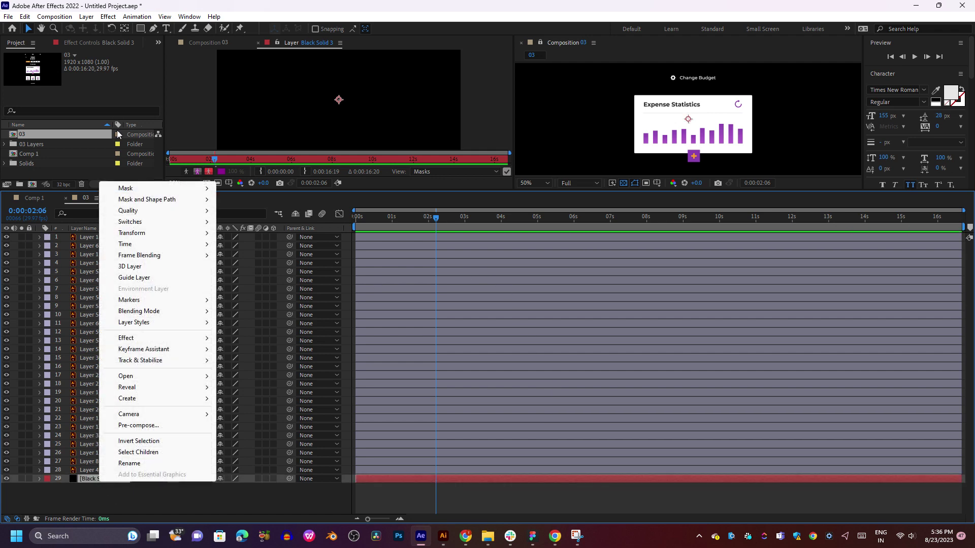
click(66, 17)
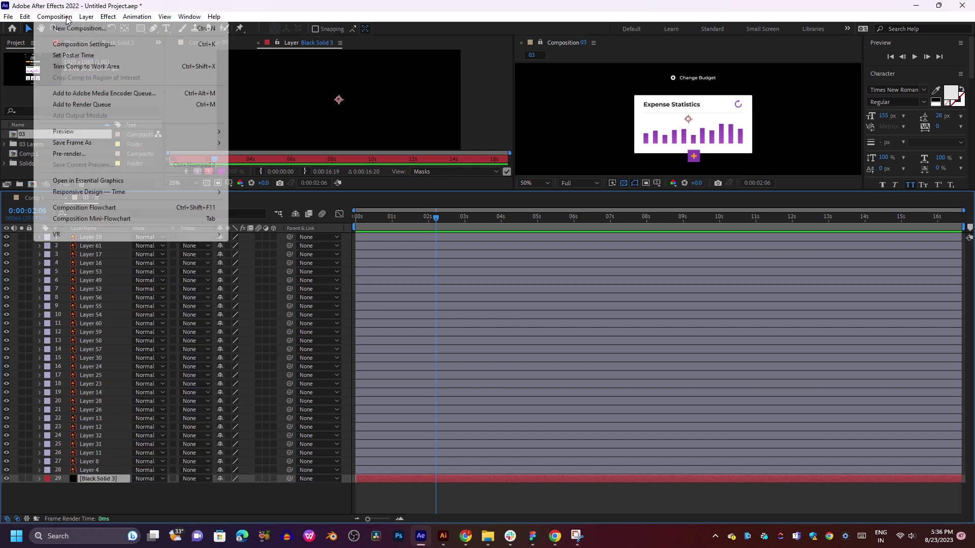
click(85, 45)
click(555, 384)
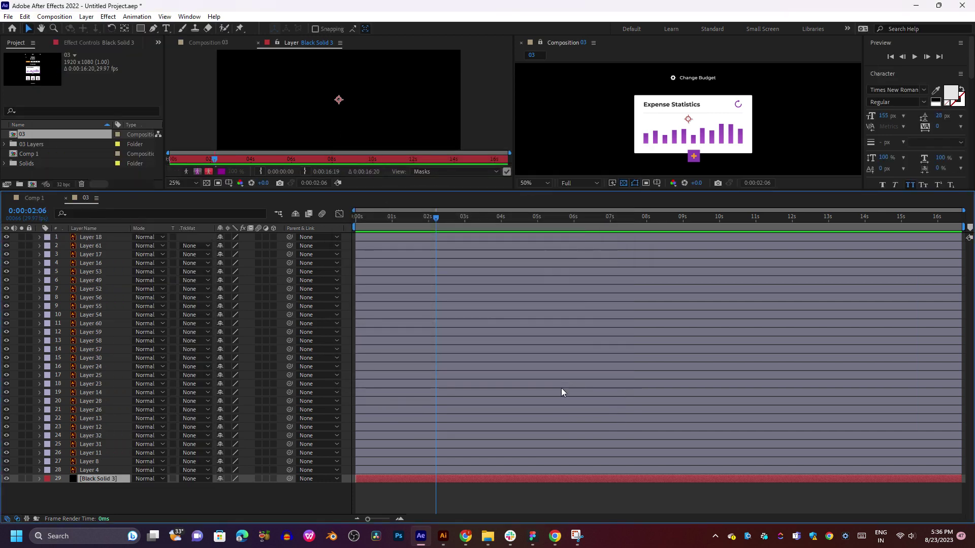
click(209, 183)
click(61, 17)
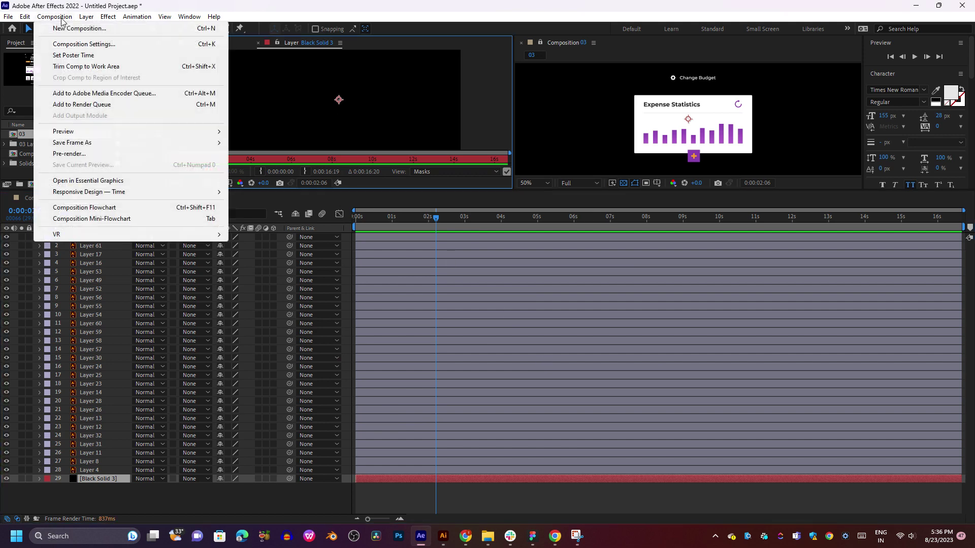
click(73, 67)
drag(427, 228, 406, 259)
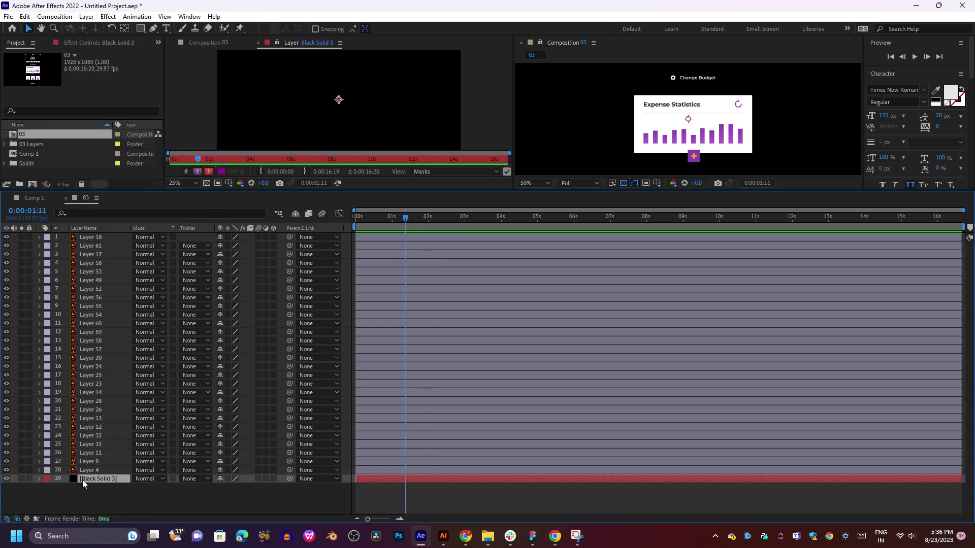
- Create Comp 2, turn off the transparency grid, and nest composition 03 inside it
click(69, 17)
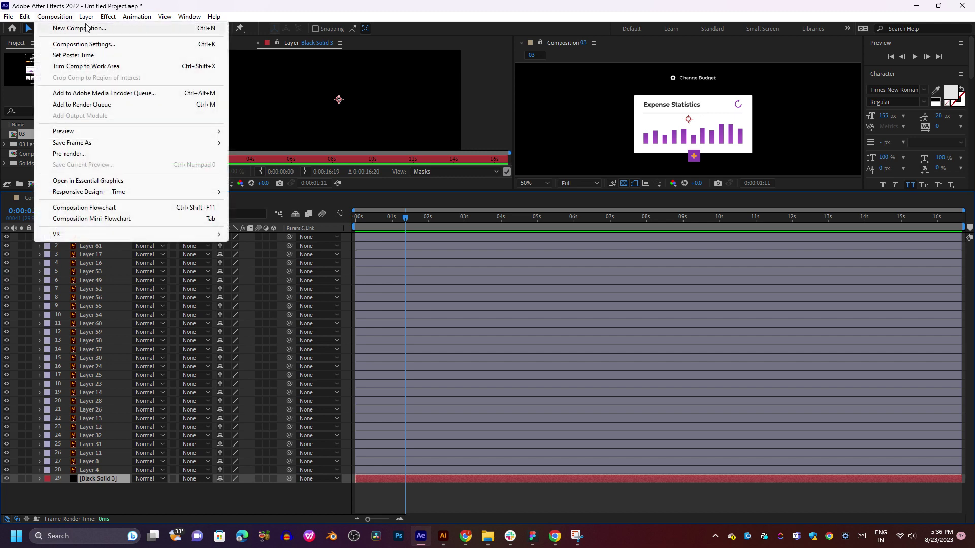
click(90, 29)
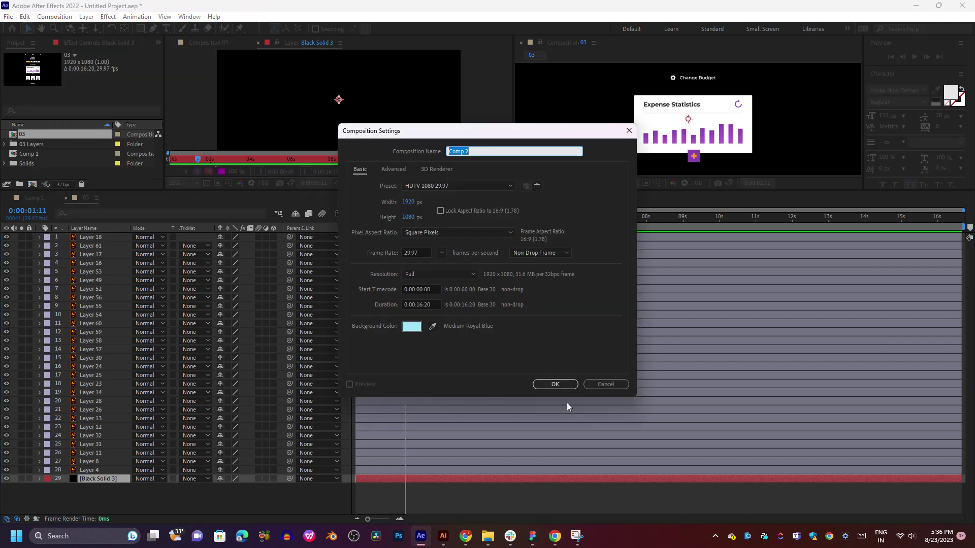
click(555, 389)
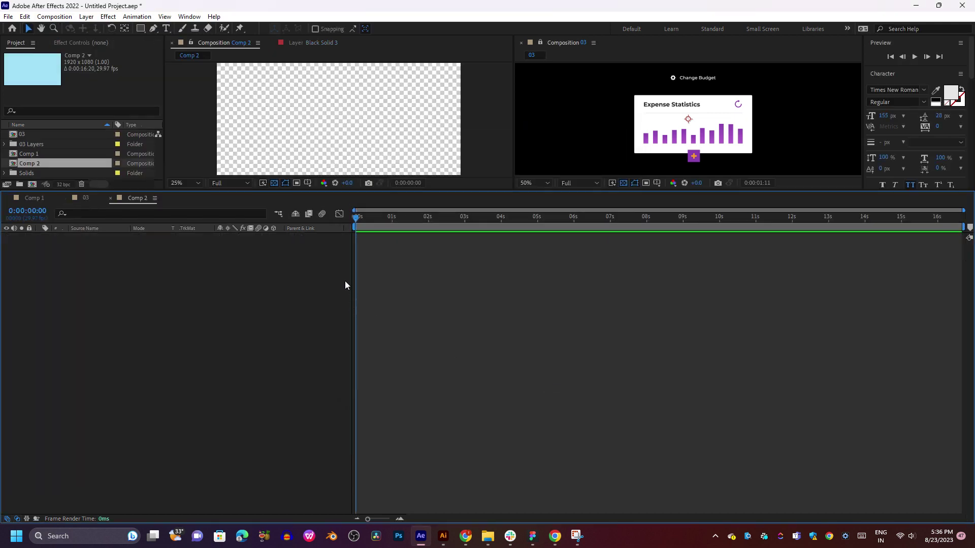
click(274, 183)
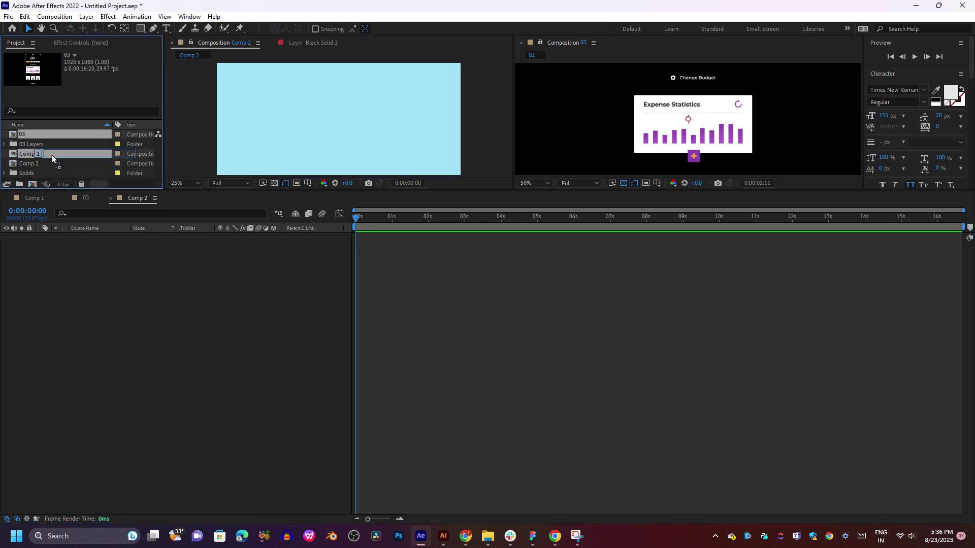
drag(28, 137, 153, 312)
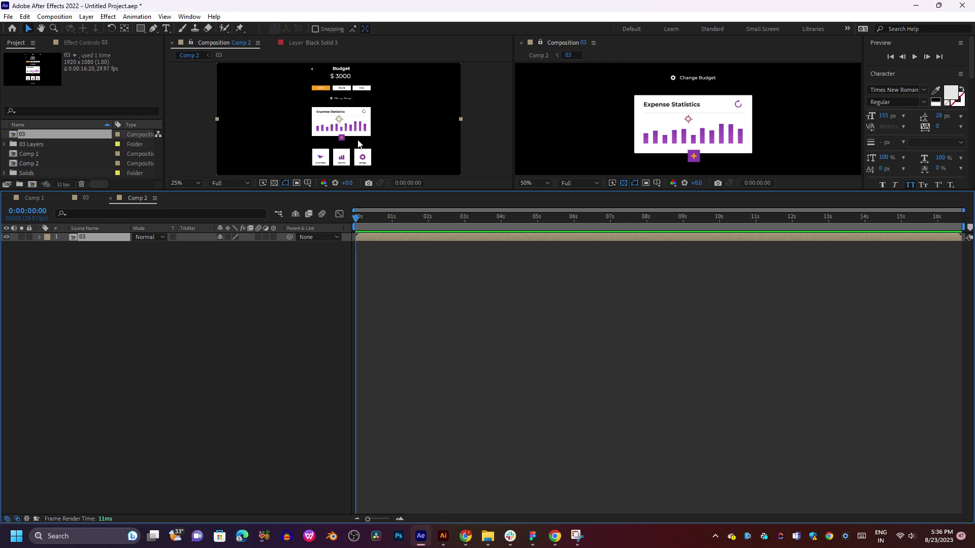
- Hide Black Solid 3 inside the 03 precomp and return to Comp 2
double_click(91, 238)
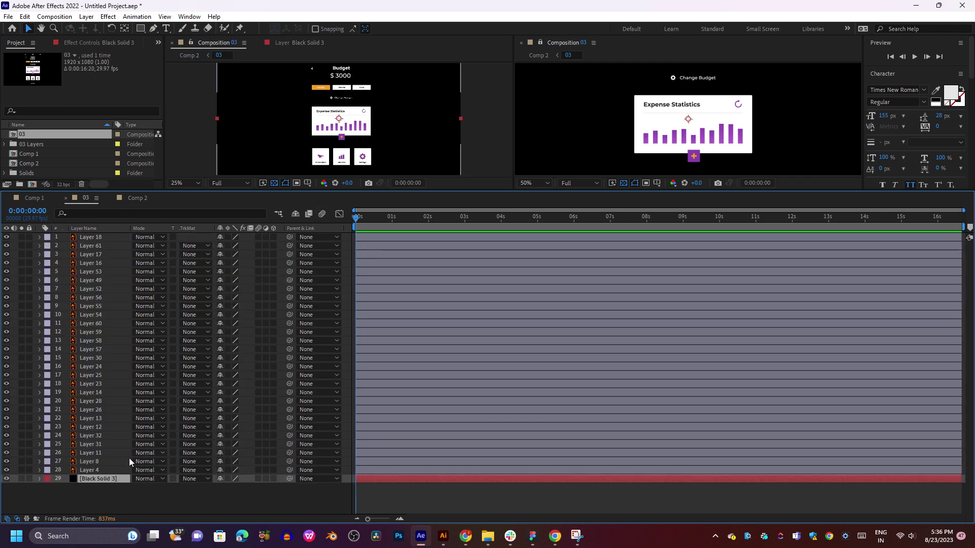
click(8, 479)
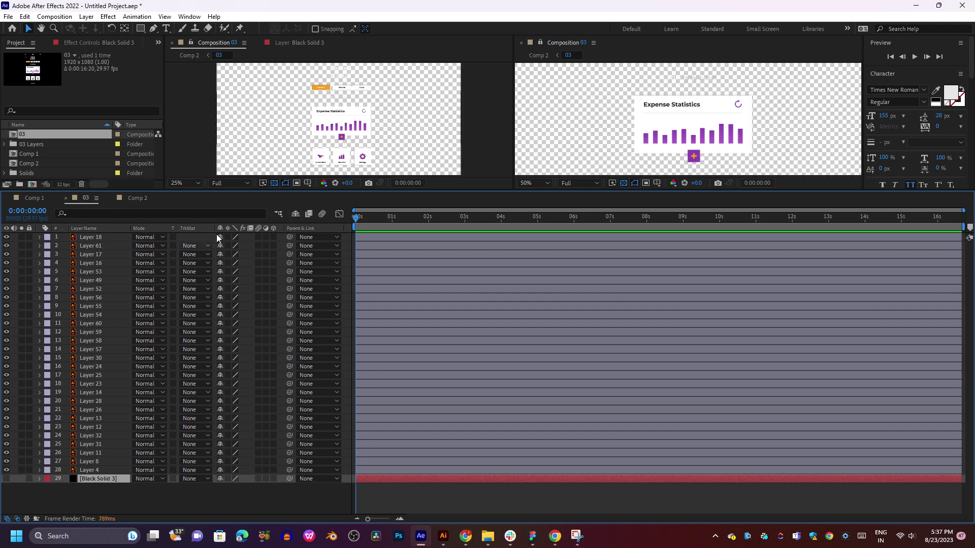
click(124, 200)
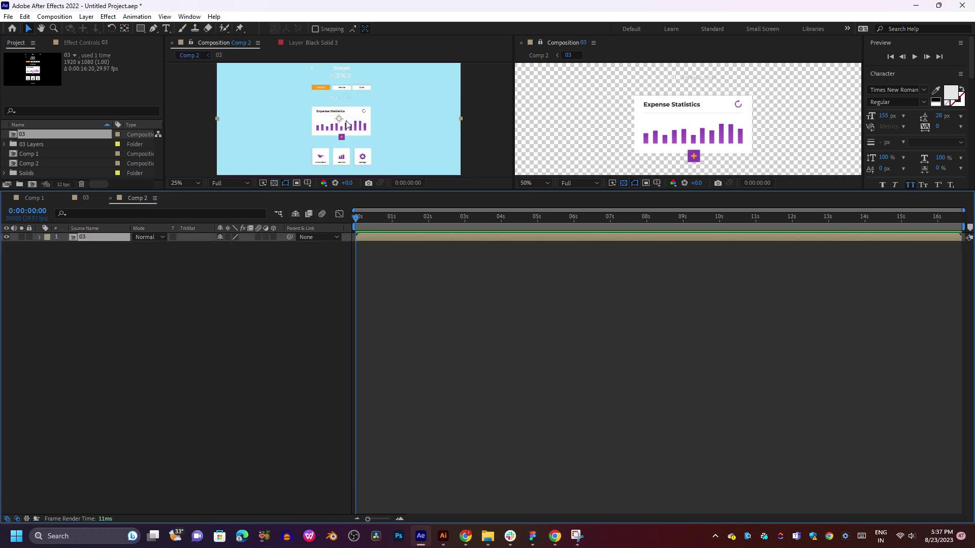
- Set the time to 0:00:01:17, reopen the 03 precomp and pan its view slightly
drag(403, 217, 413, 216)
double_click(413, 234)
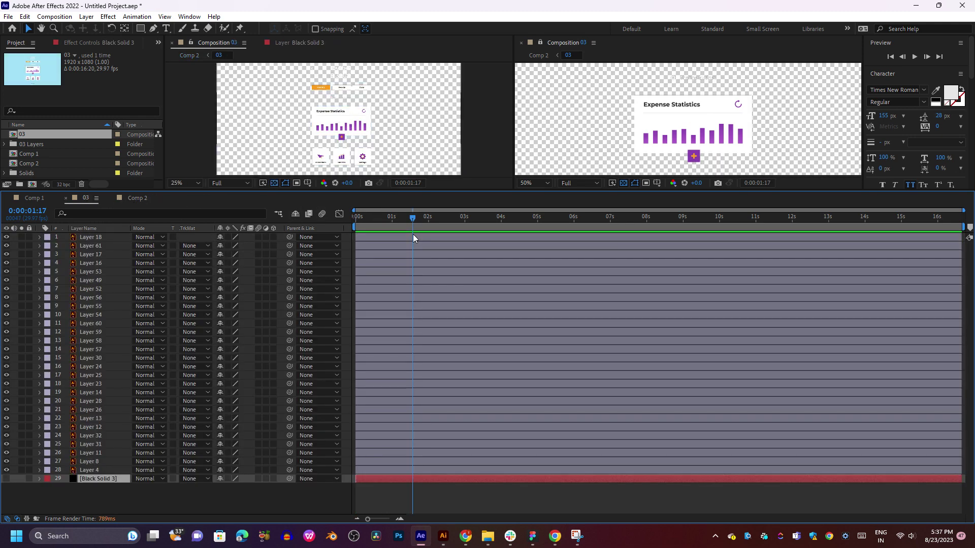
key(h)
drag(359, 127, 357, 117)
- Add a 1920×1080 light-blue solid (92DFFF) to composition 03 above Black Solid 3
right_click(96, 488)
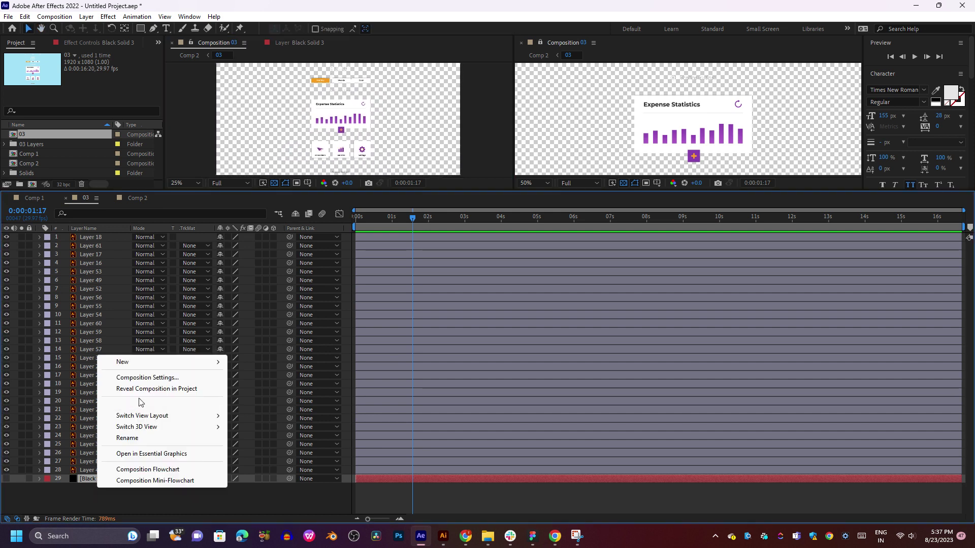
mouse_move(154, 366)
click(257, 388)
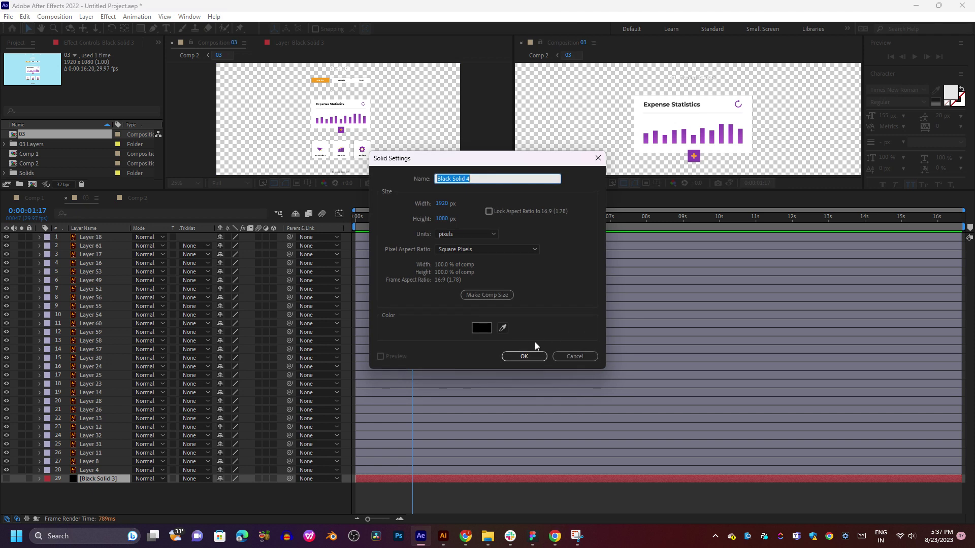
click(481, 328)
drag(420, 207, 371, 265)
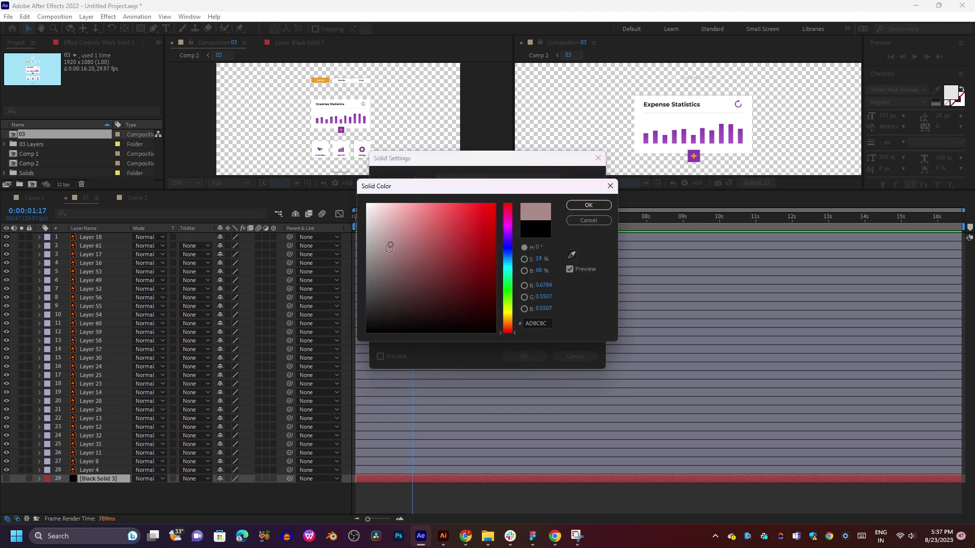
click(510, 284)
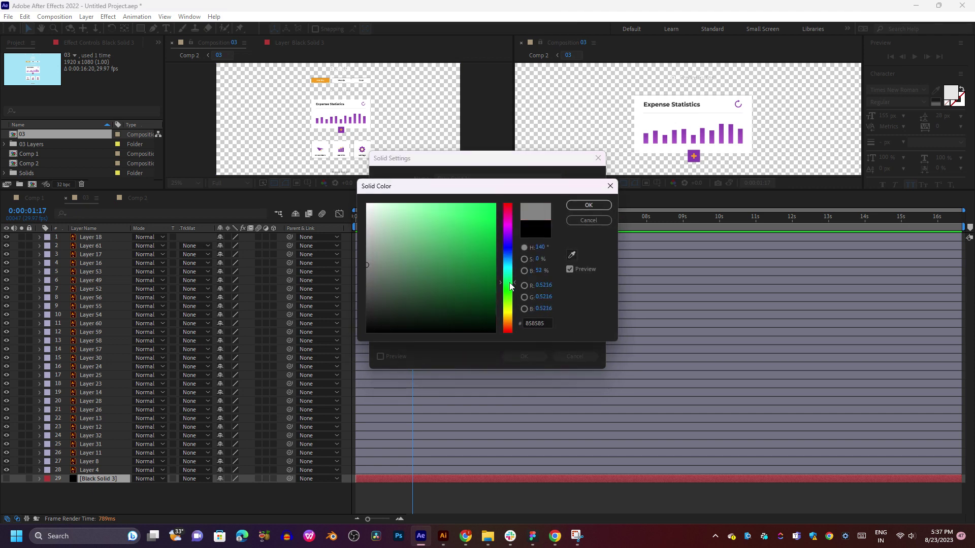
click(422, 203)
drag(508, 255, 510, 265)
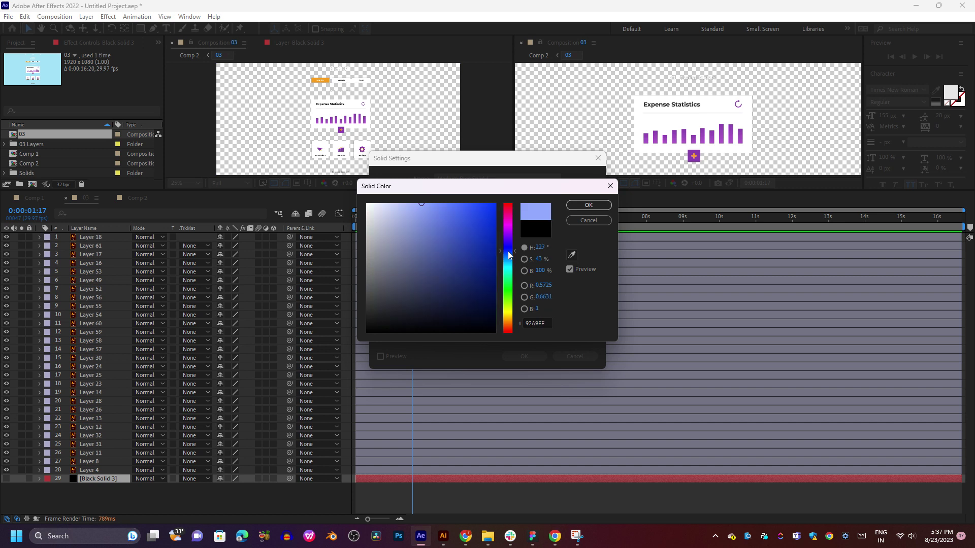
click(587, 206)
click(524, 356)
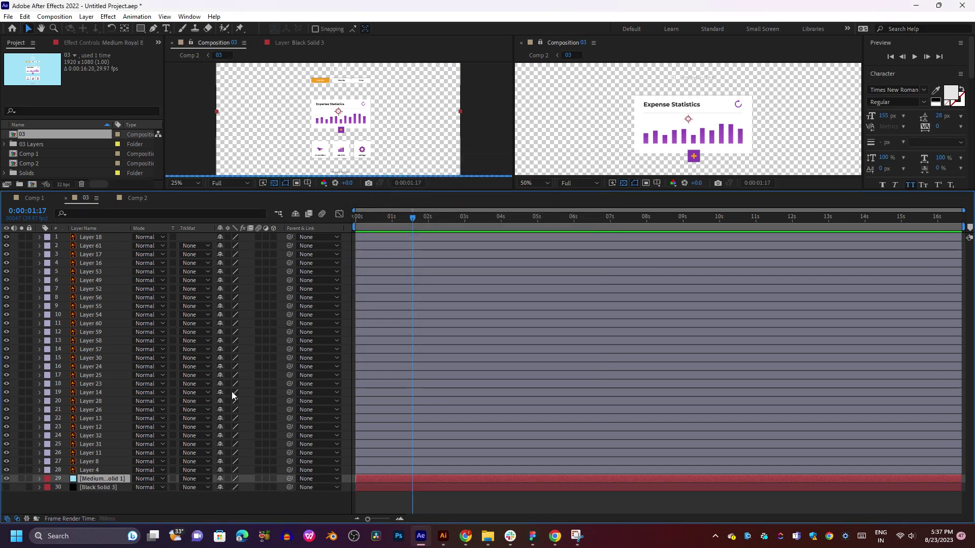
scroll(319, 135, down, 1)
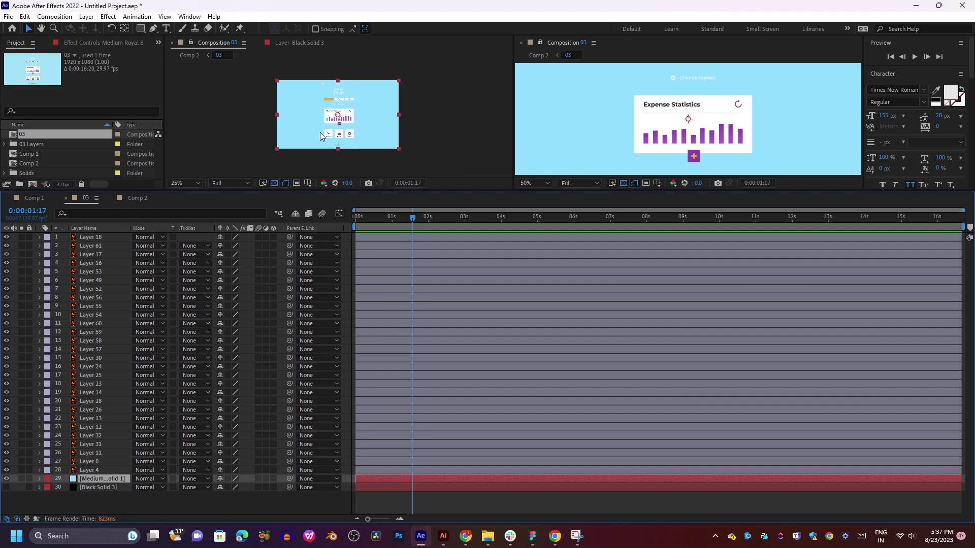
- Enlarge the viewer, close the second Composition 03 view and frame the whole Budget screen
drag(303, 191, 303, 329)
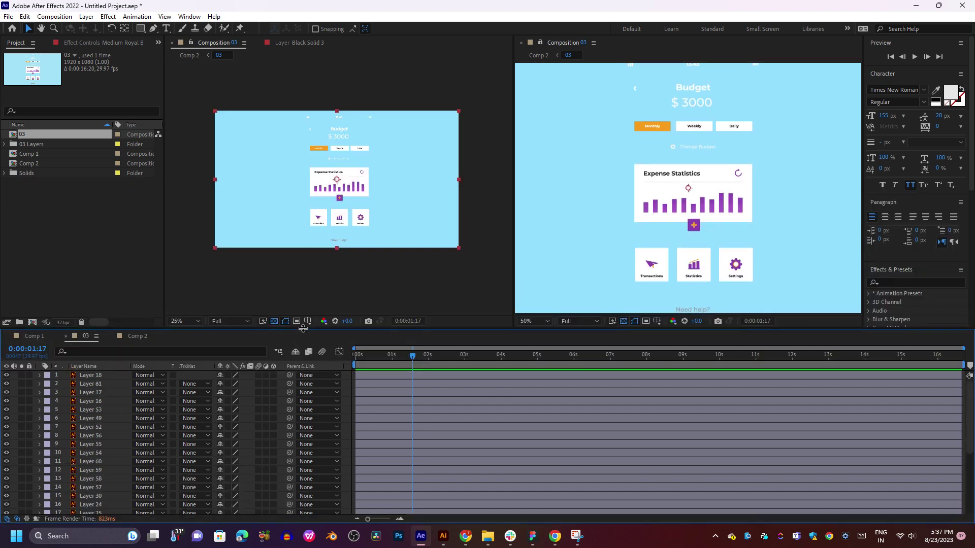
click(522, 42)
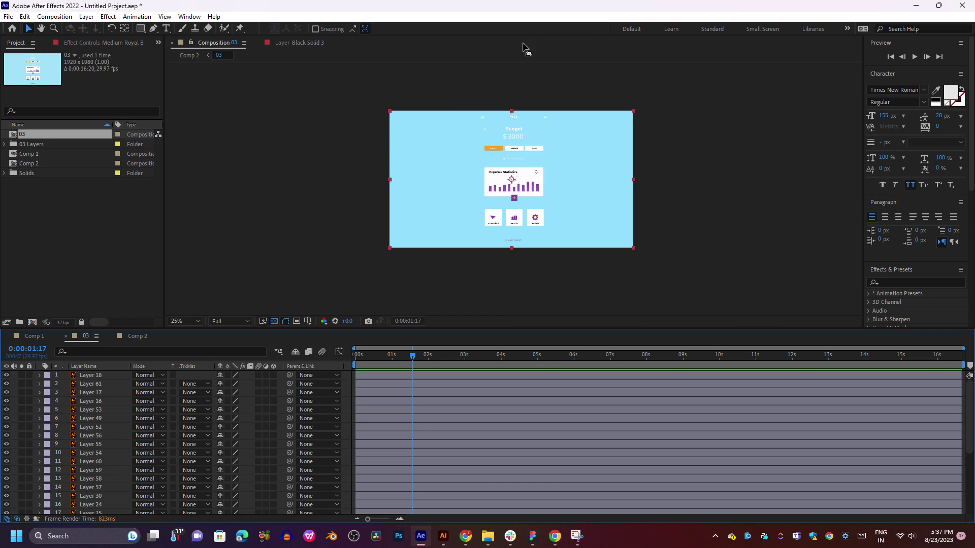
scroll(556, 205, up, 1)
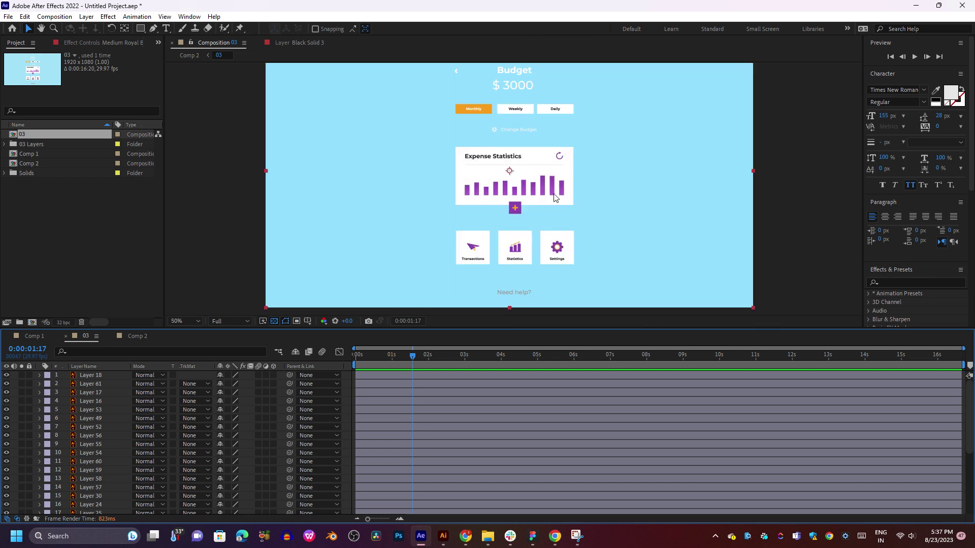
scroll(544, 177, up, 1)
scroll(544, 177, up, 4)
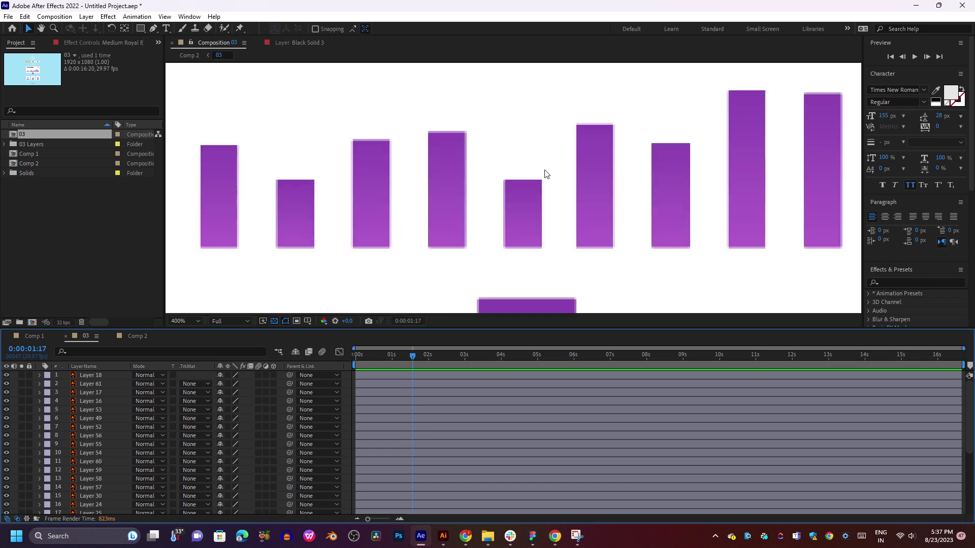
scroll(519, 187, down, 3)
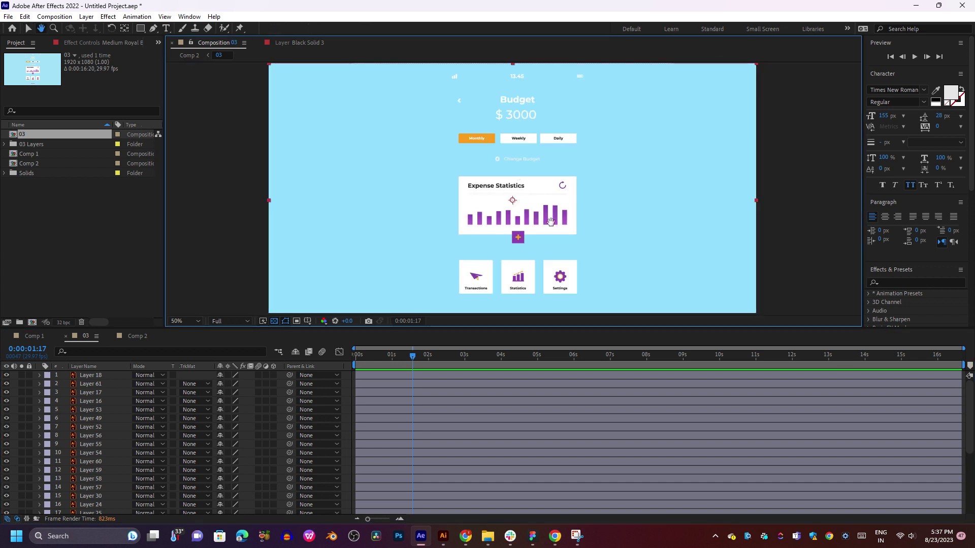
drag(550, 220, 545, 149)
- Identify the top layers and lock the light-blue Medium Solid 1 background
key(v)
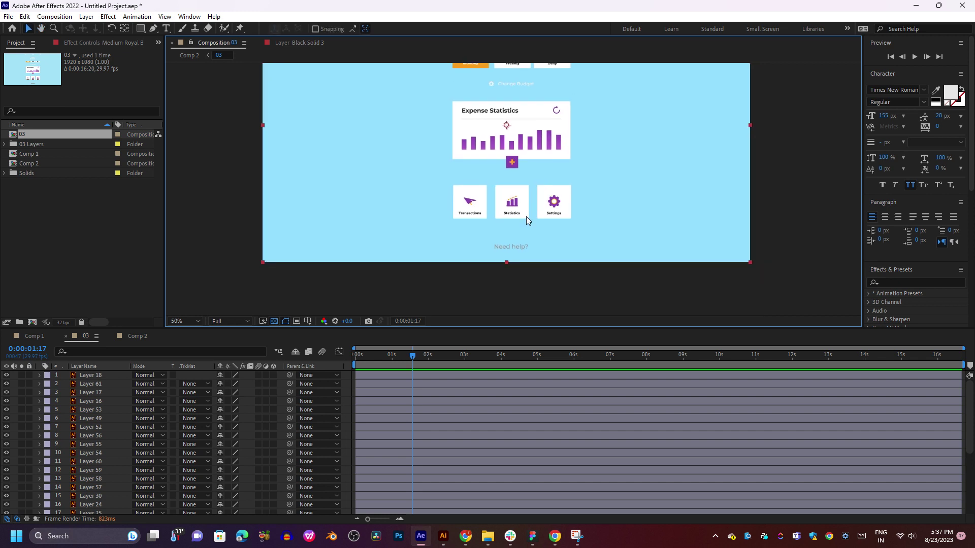
click(108, 461)
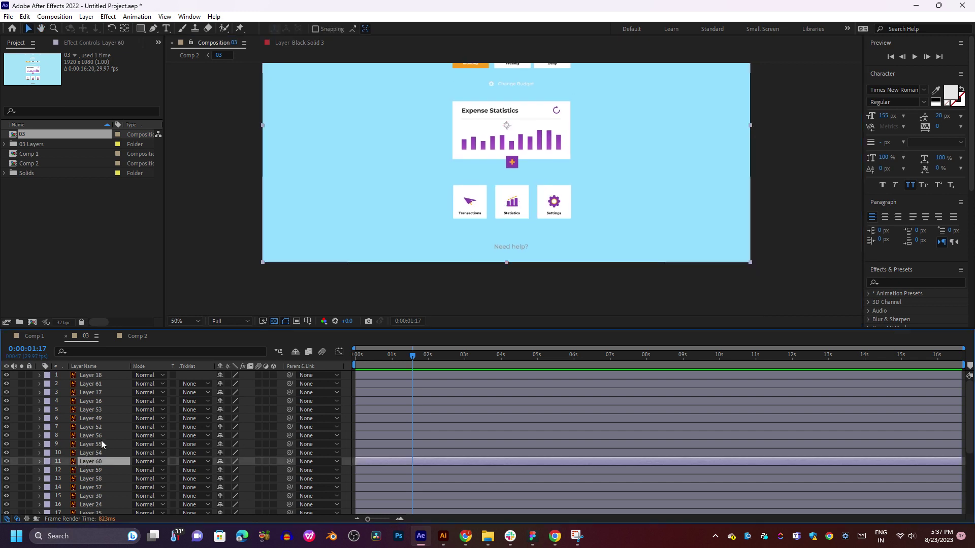
click(102, 442)
click(101, 426)
click(91, 401)
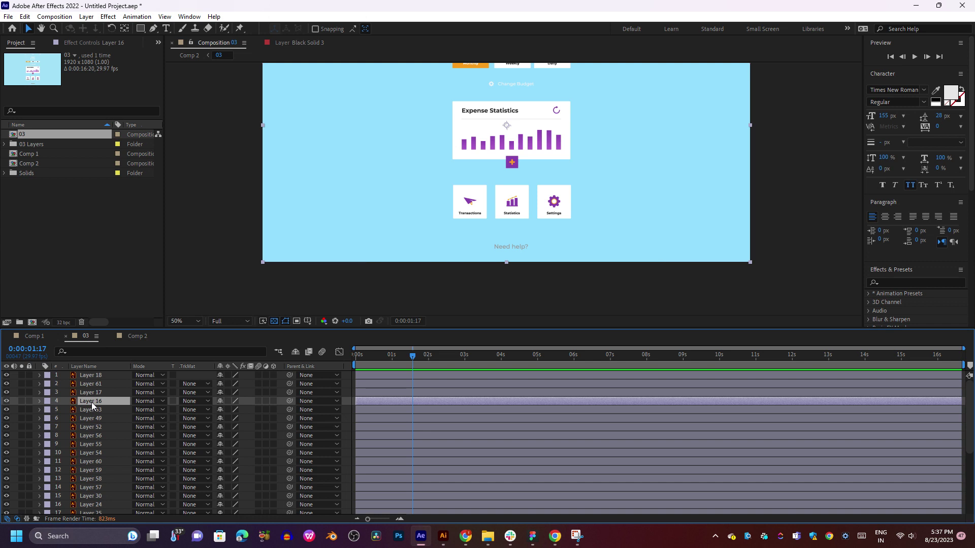
click(93, 376)
scroll(101, 431, down, 3)
scroll(101, 431, down, 5)
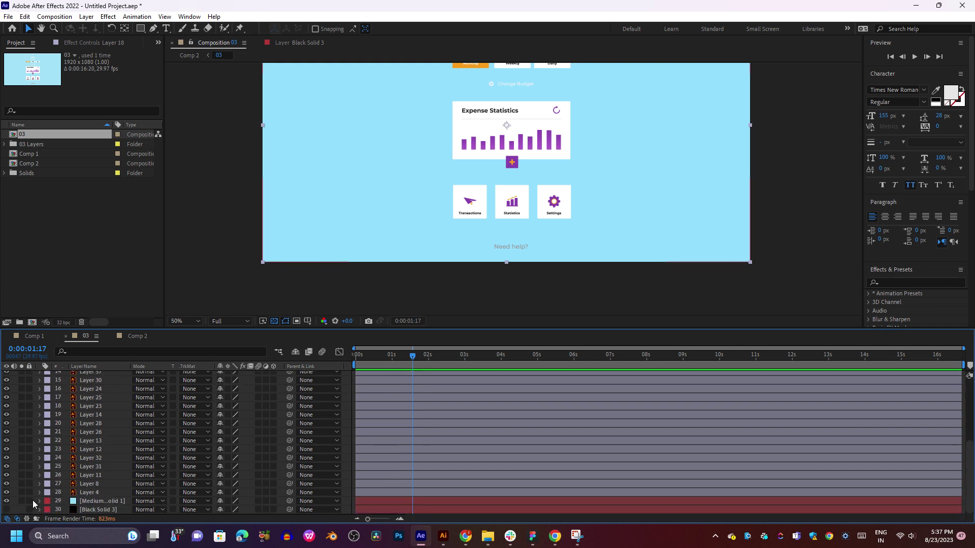
click(29, 501)
- Inspect Layer 13 and view Layer 18 on its own before returning to Composition 03
click(102, 440)
click(225, 223)
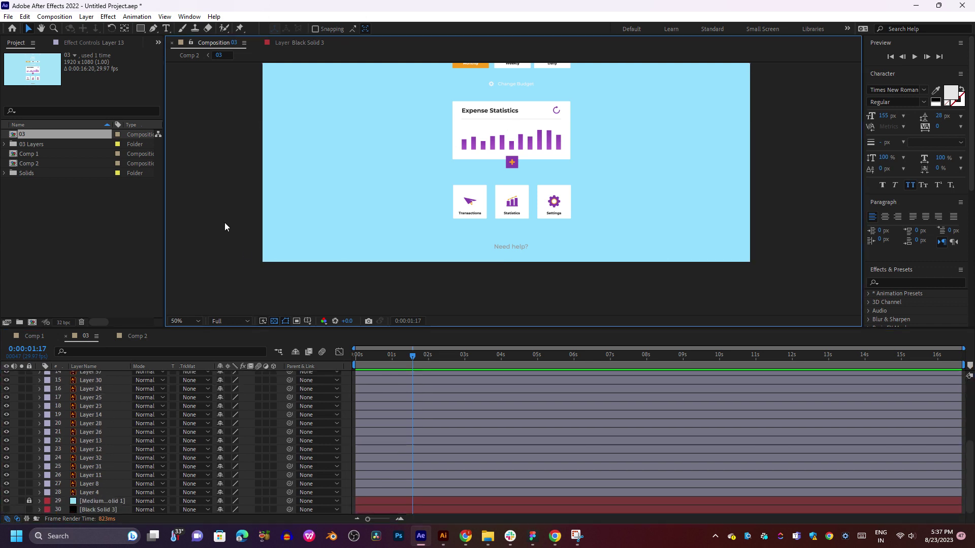
double_click(323, 218)
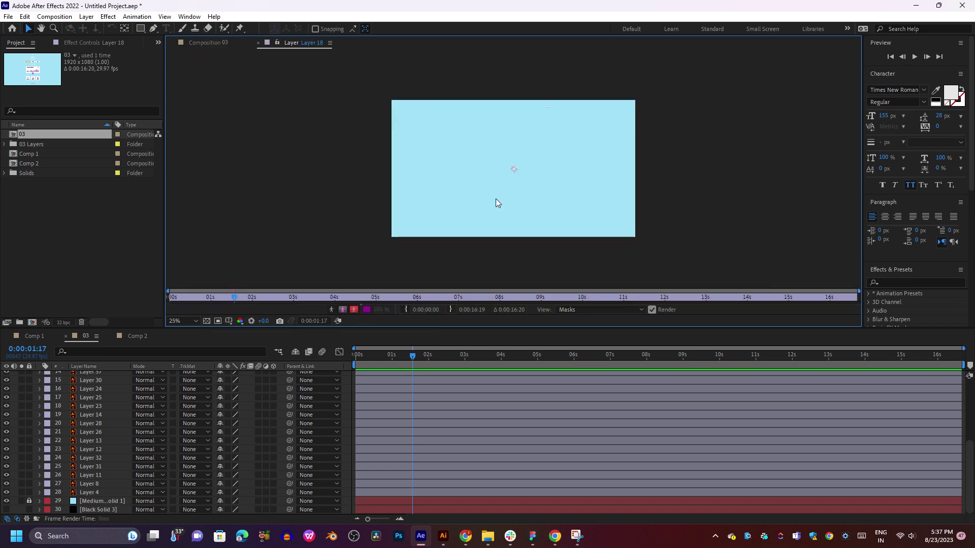
click(212, 40)
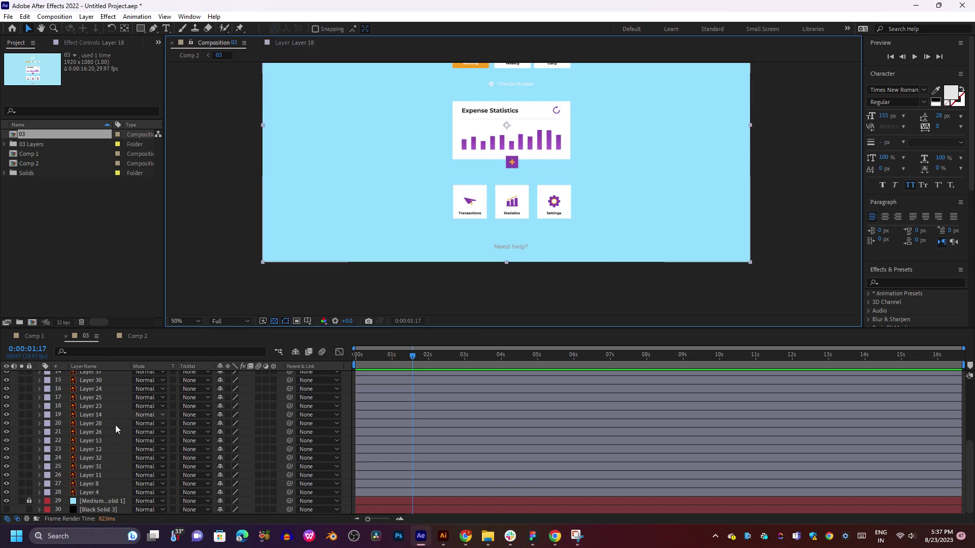
- Toggle visibility of the Expense Statistics title and bottom layers to check the cards
click(6, 415)
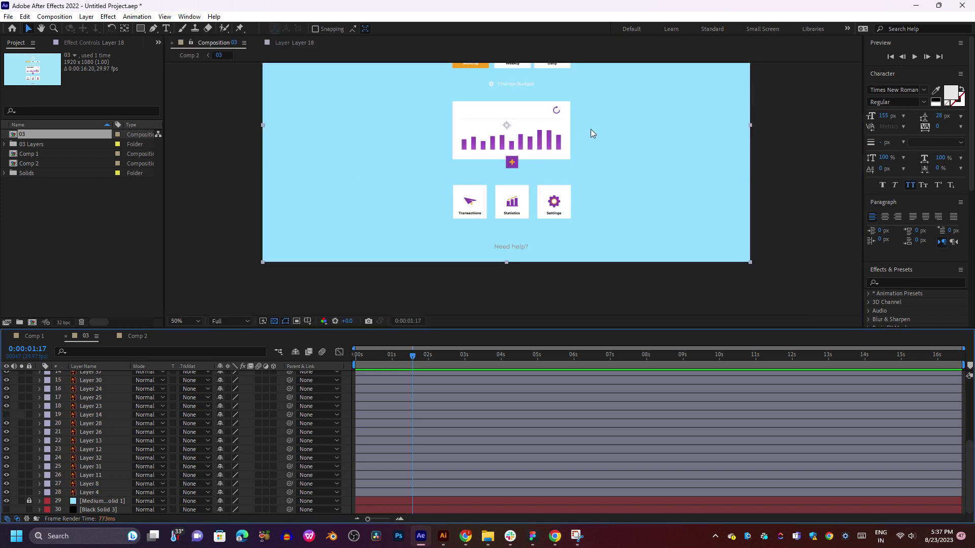
key(h)
drag(555, 133, 539, 187)
click(7, 415)
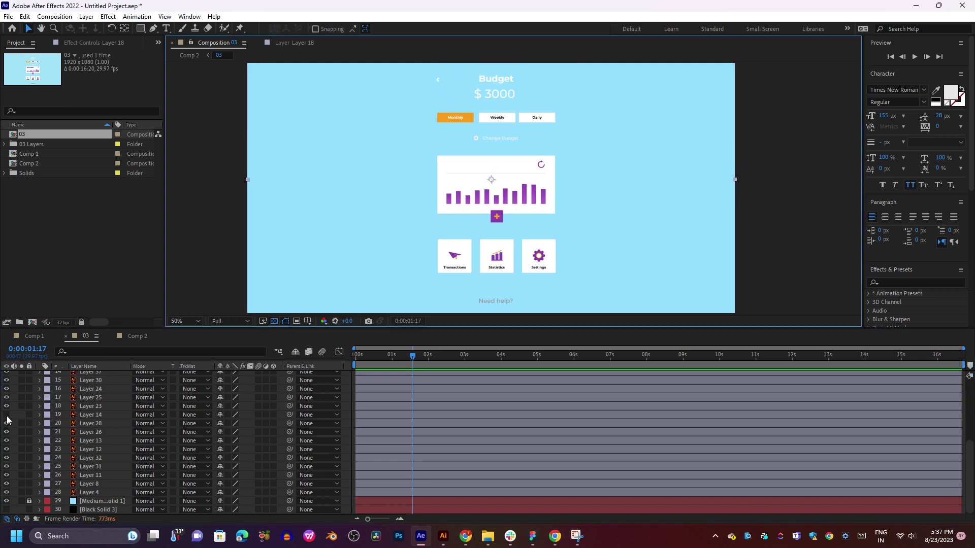
drag(6, 458, 6, 510)
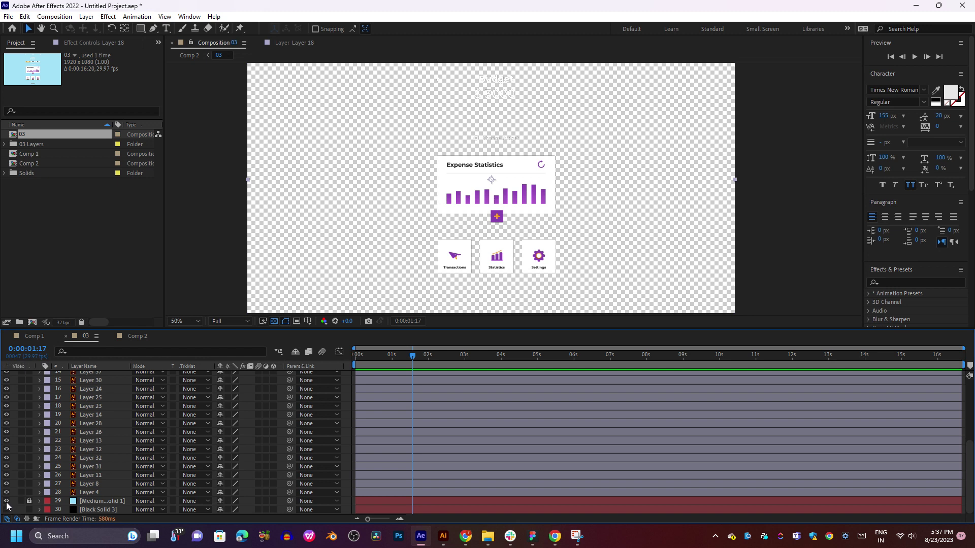
key(ctrl+z)
scroll(83, 449, up, 2)
scroll(84, 444, up, 4)
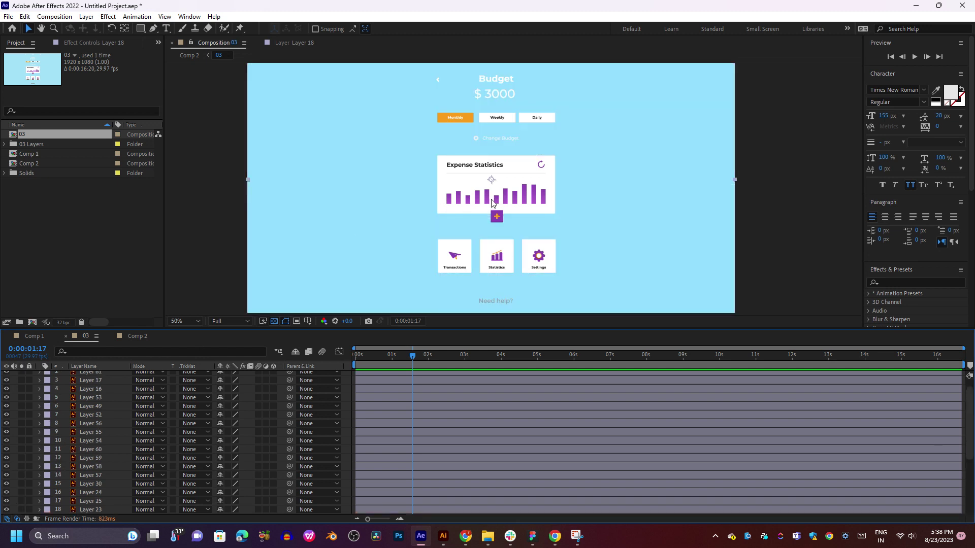
- Hide layers 1–10 and toggle Layer 52 and the Expense Statistics icon to identify them
scroll(172, 430, up, 1)
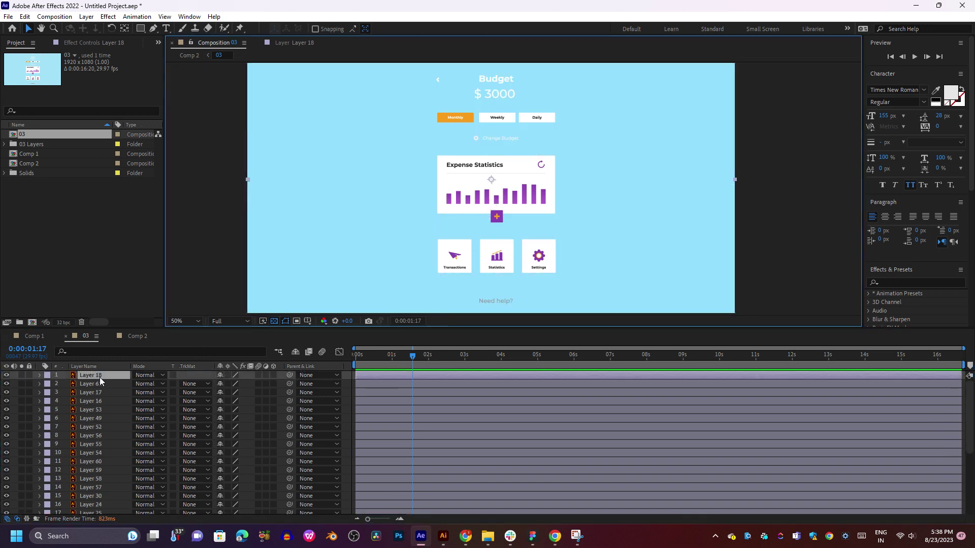
click(102, 377)
shift+click(93, 453)
mouse_move(7, 453)
mouse_down()
mouse_move(7, 381)
mouse_move(7, 453)
mouse_up()
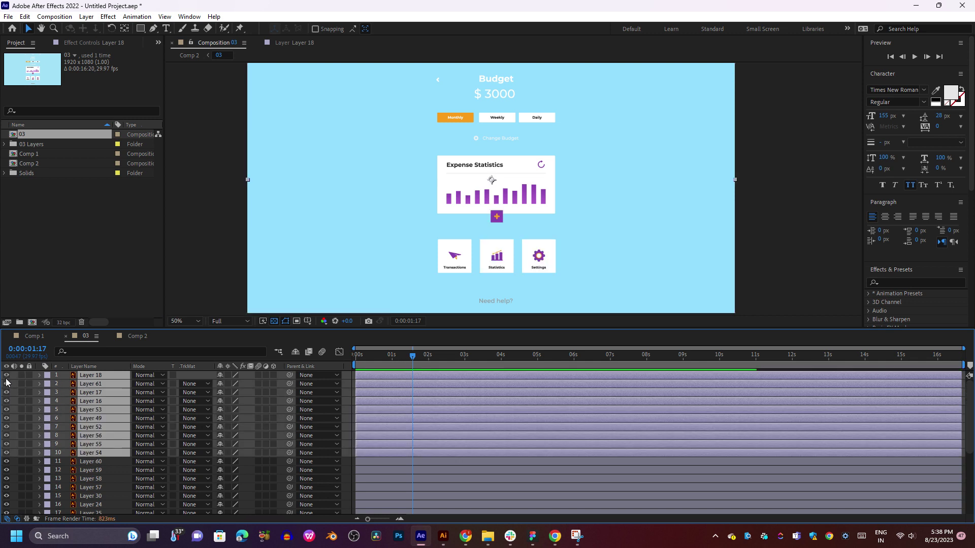
click(94, 435)
click(94, 427)
click(6, 427)
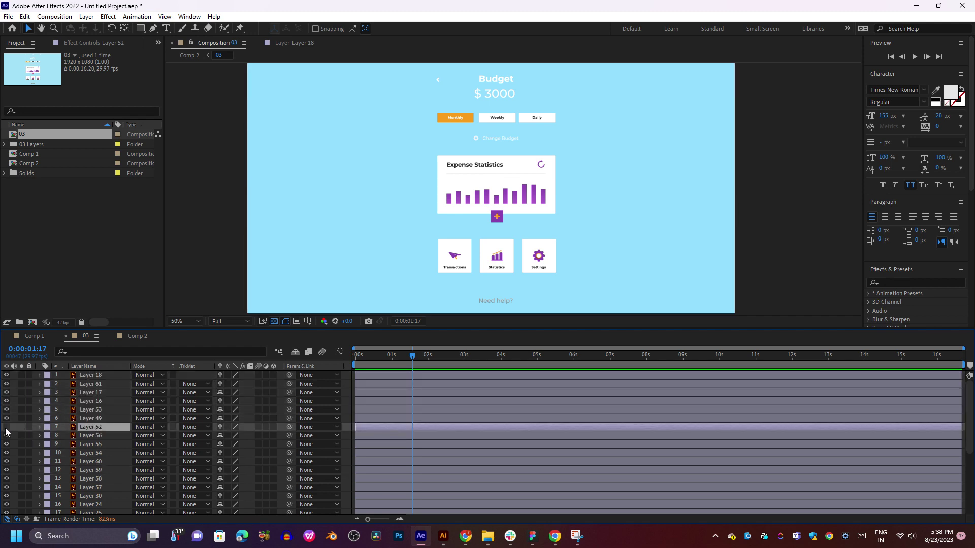
click(7, 429)
key(ctrl+shift+a)
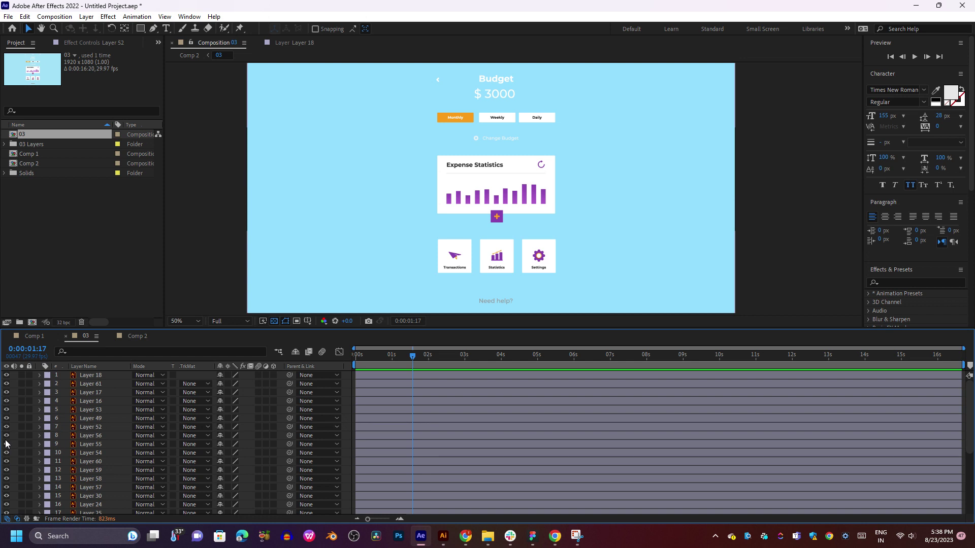
- Hide layers 1–12 and Layer 16, checking the Transactions card background and dot layer
scroll(7, 443, down, 2)
drag(6, 443, 6, 487)
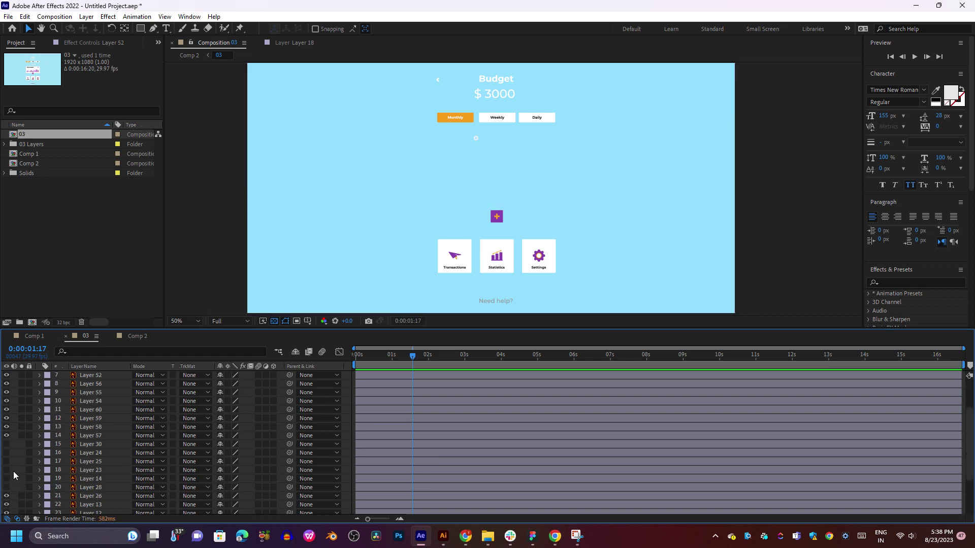
scroll(6, 426, up, 2)
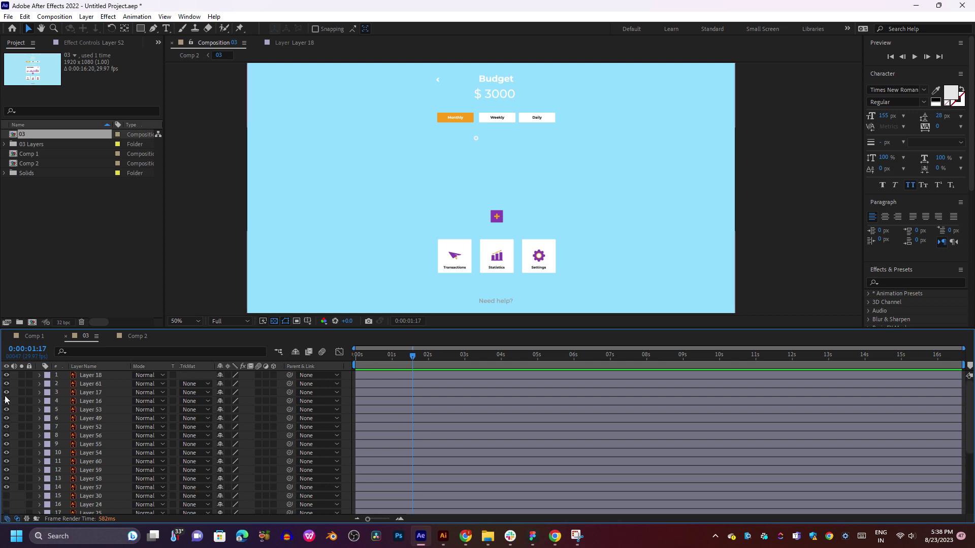
mouse_move(6, 377)
mouse_down()
mouse_move(6, 470)
mouse_move(9, 421)
mouse_up()
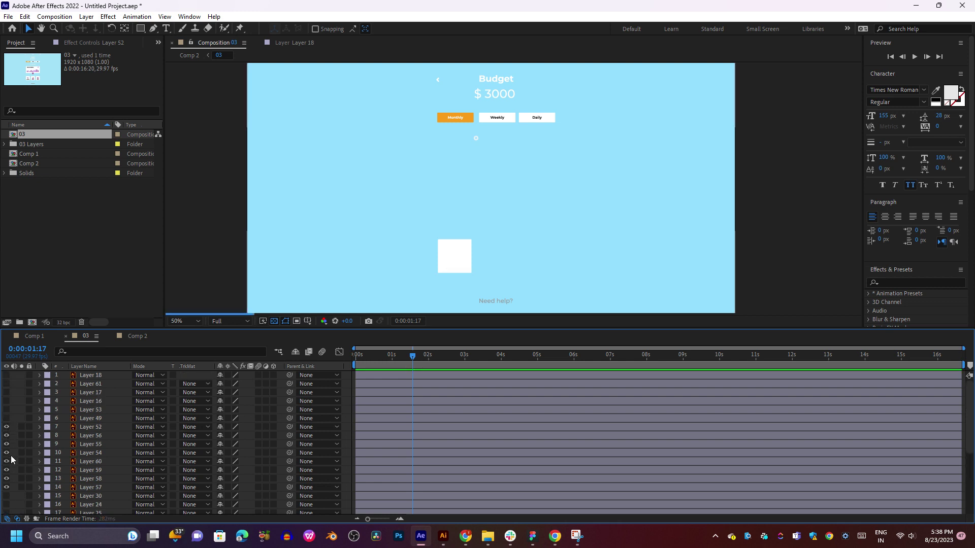
click(5, 403)
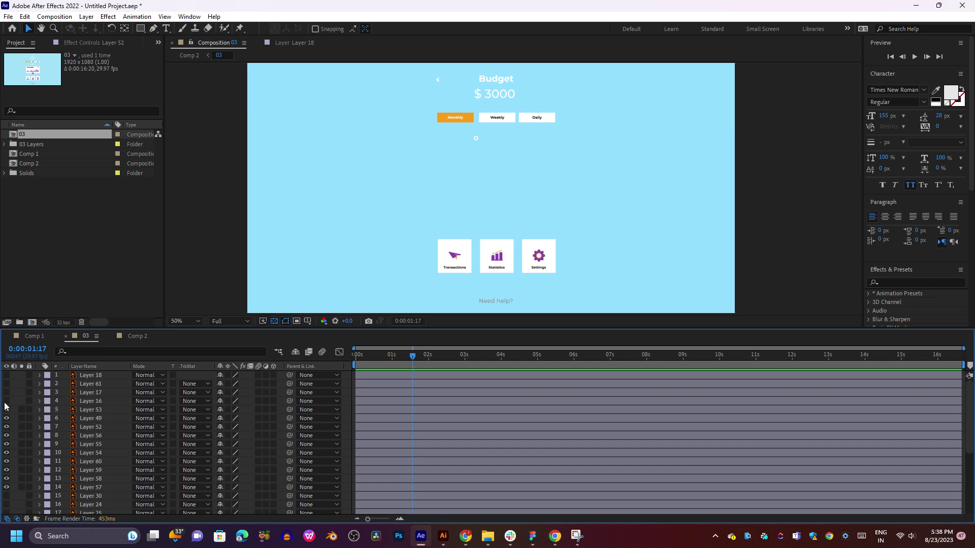
click(6, 479)
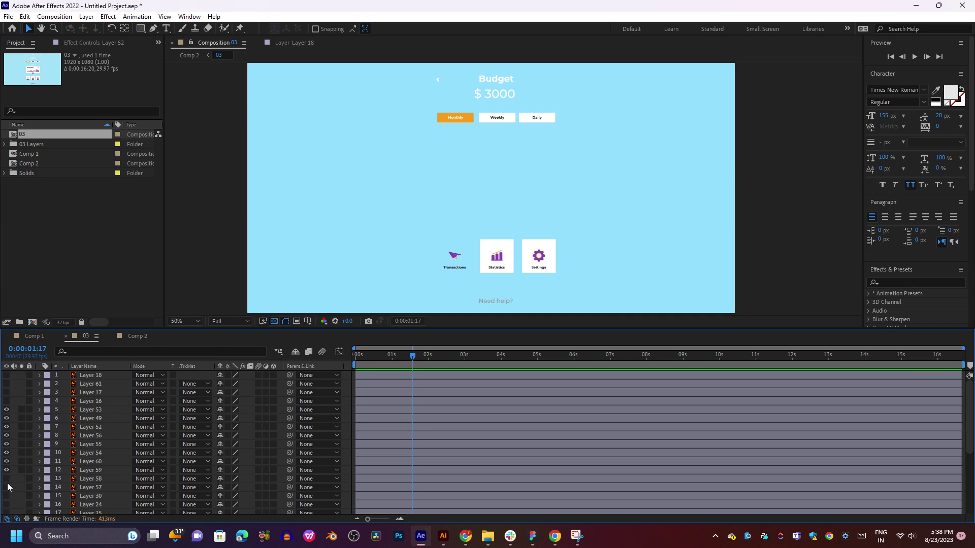
click(6, 479)
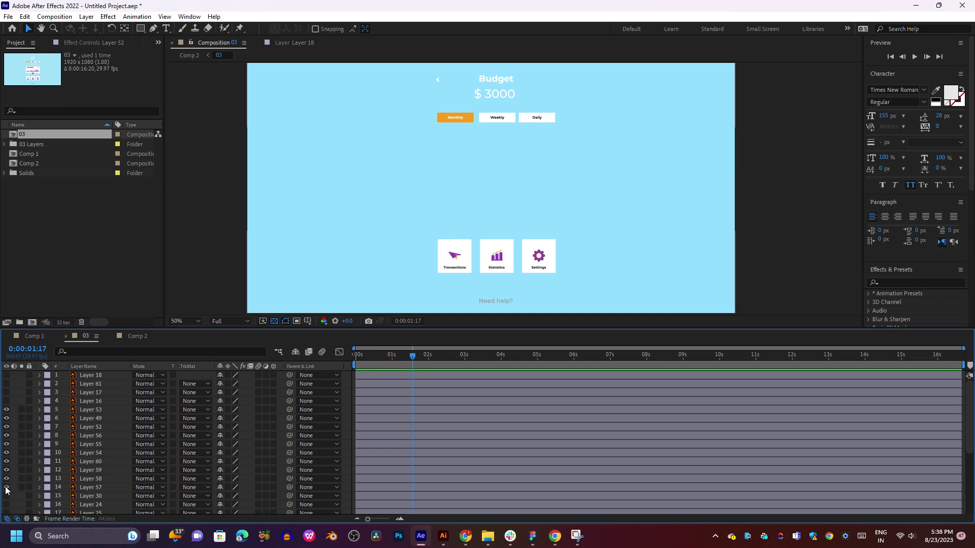
click(6, 487)
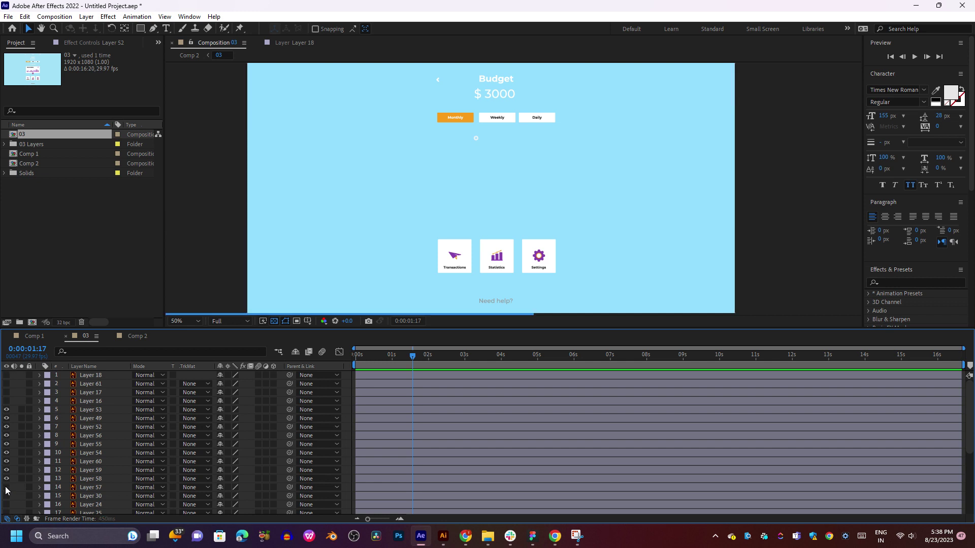
click(6, 488)
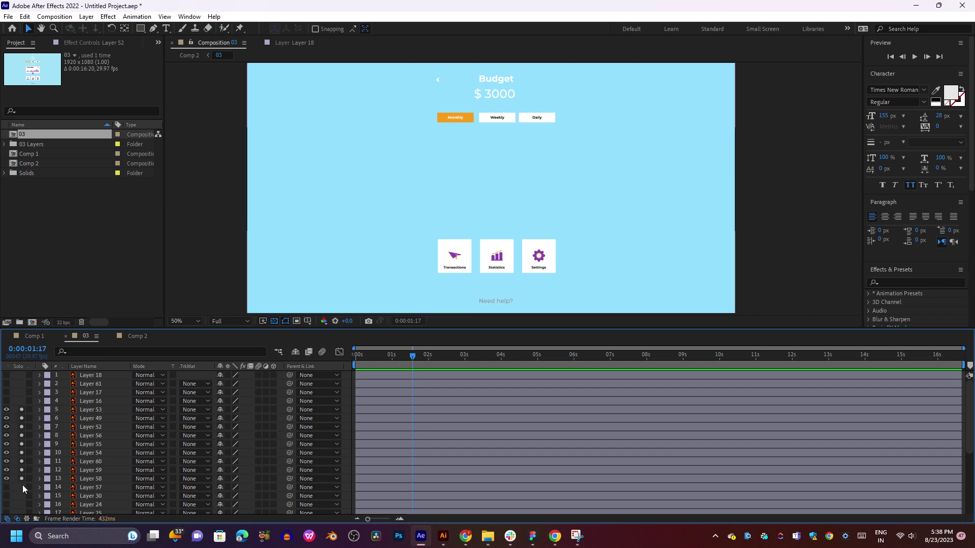
- Zoom in on the three cards and key Position on Layers 53–58 at 0:00:01:11
key(h)
drag(515, 225, 504, 139)
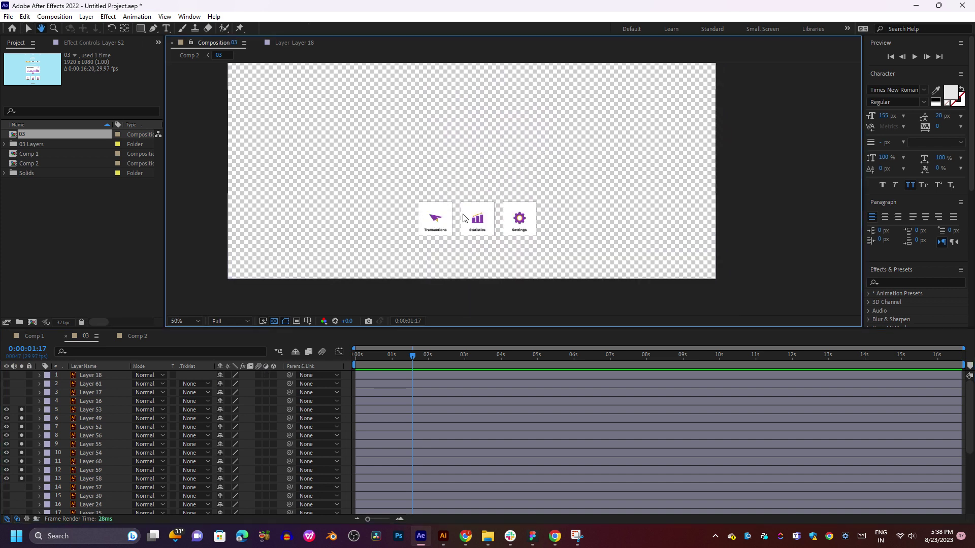
scroll(461, 217, up, 2)
drag(461, 218, 510, 156)
scroll(509, 157, up, 2)
drag(463, 184, 534, 188)
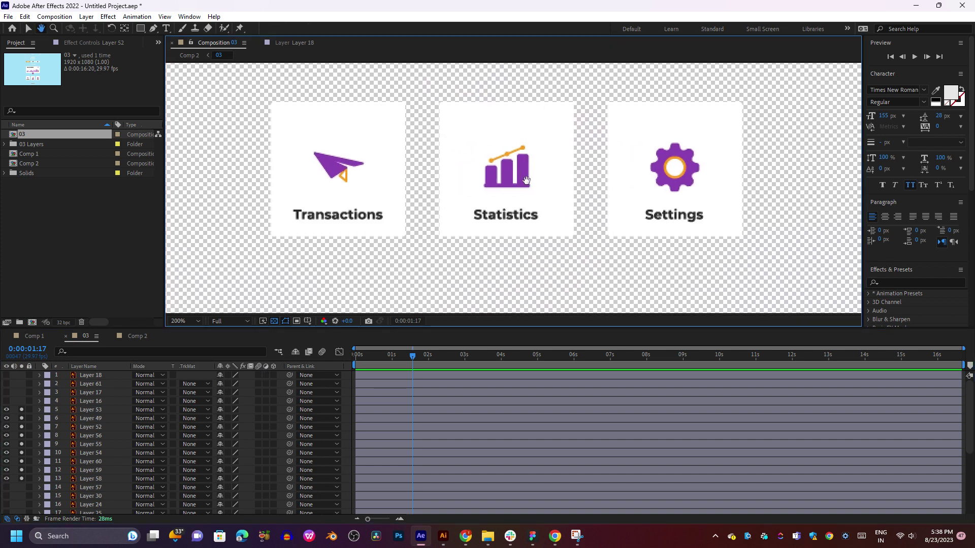
click(95, 410)
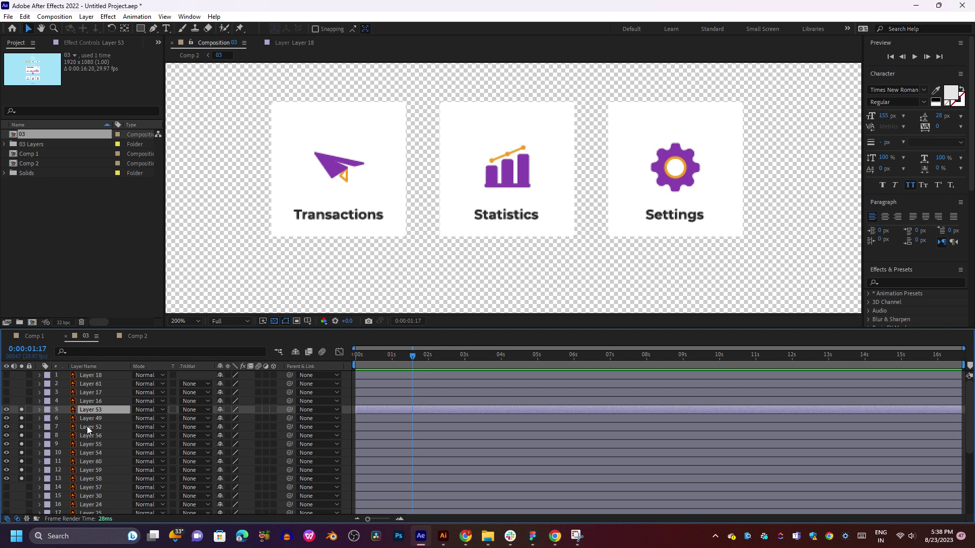
shift+click(87, 476)
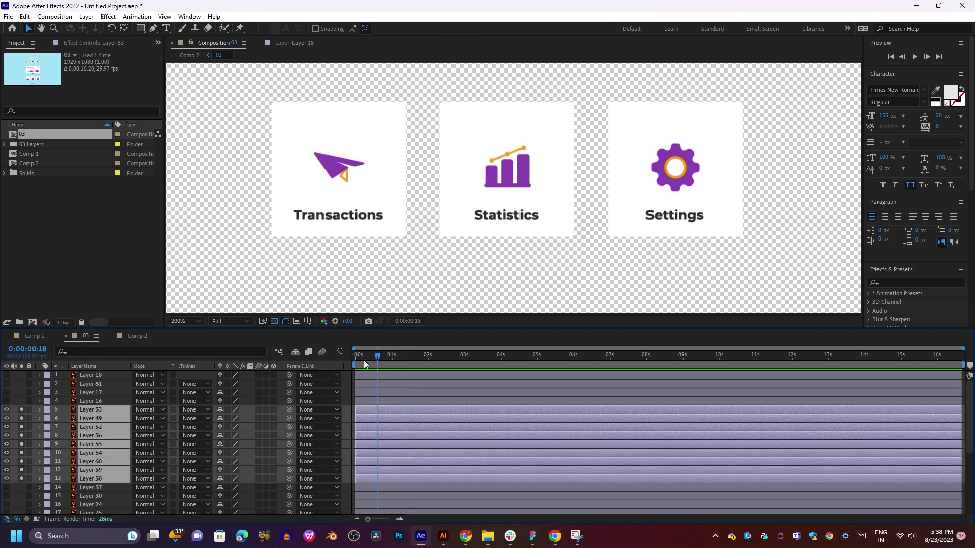
click(405, 356)
key(alt+shift+p)
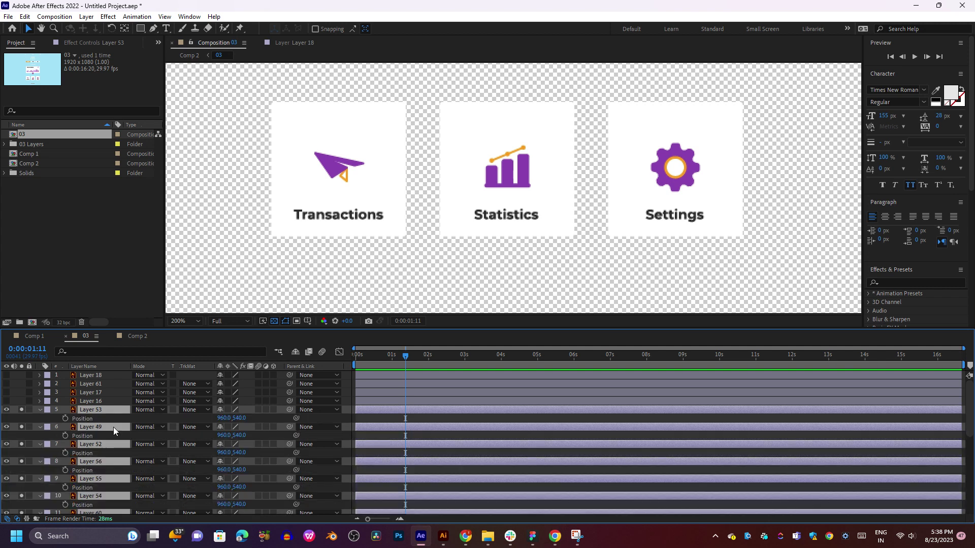
- At 0:00:00:14, move the cards down to Y 863 so they slide up into place
drag(405, 354, 373, 364)
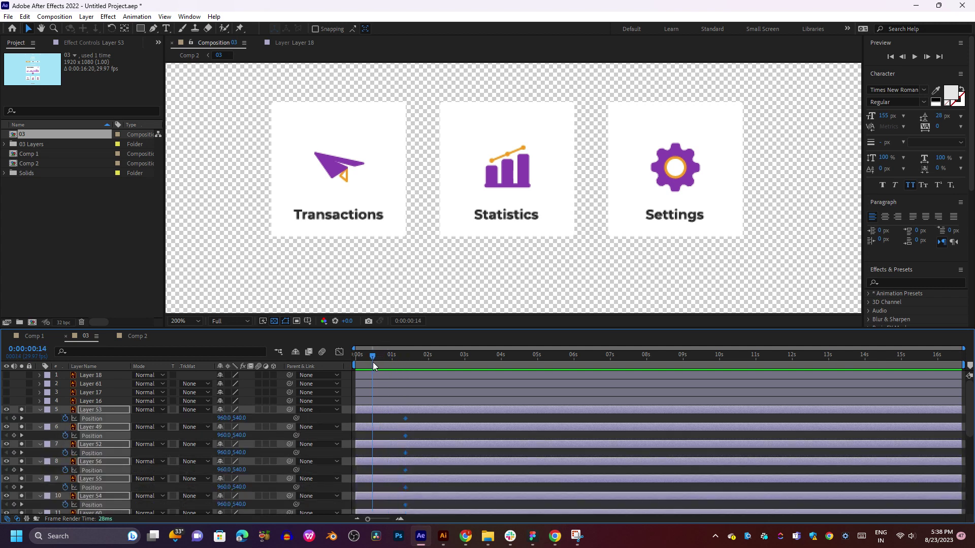
key(comma)
drag(235, 418, 399, 420)
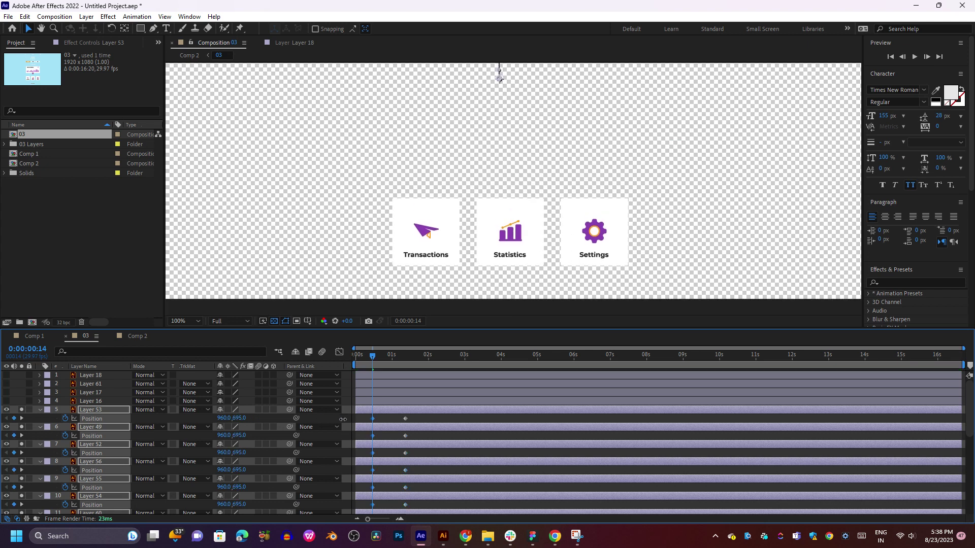
key(comma)
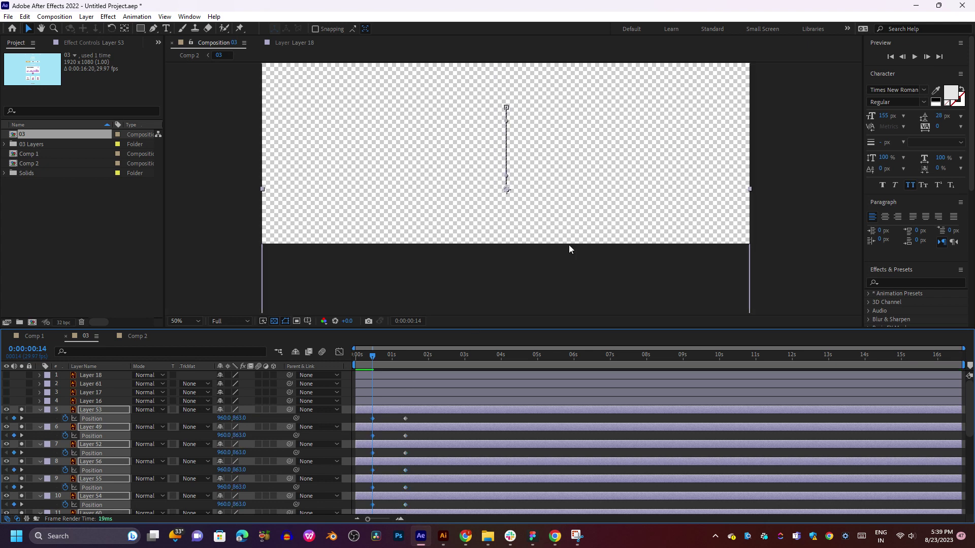
key(comma)
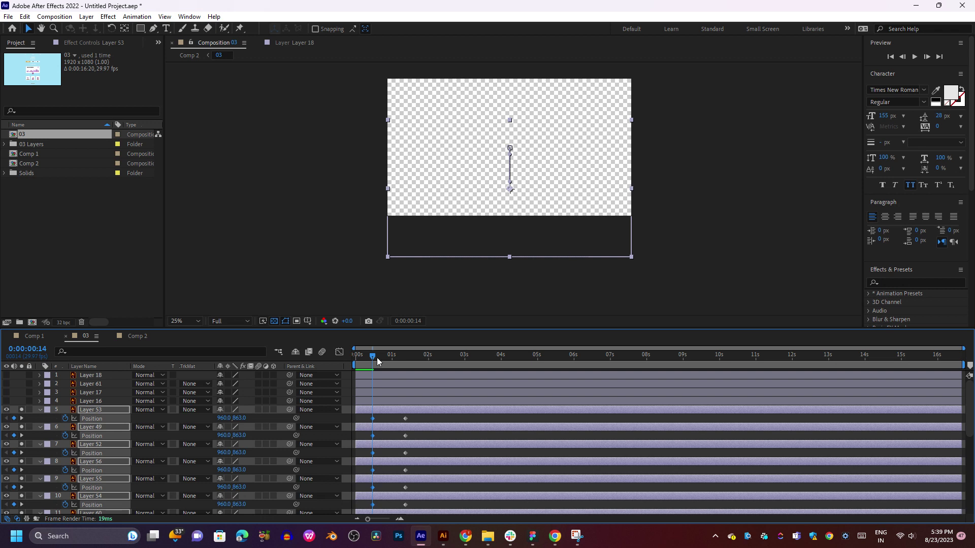
drag(378, 361, 374, 361)
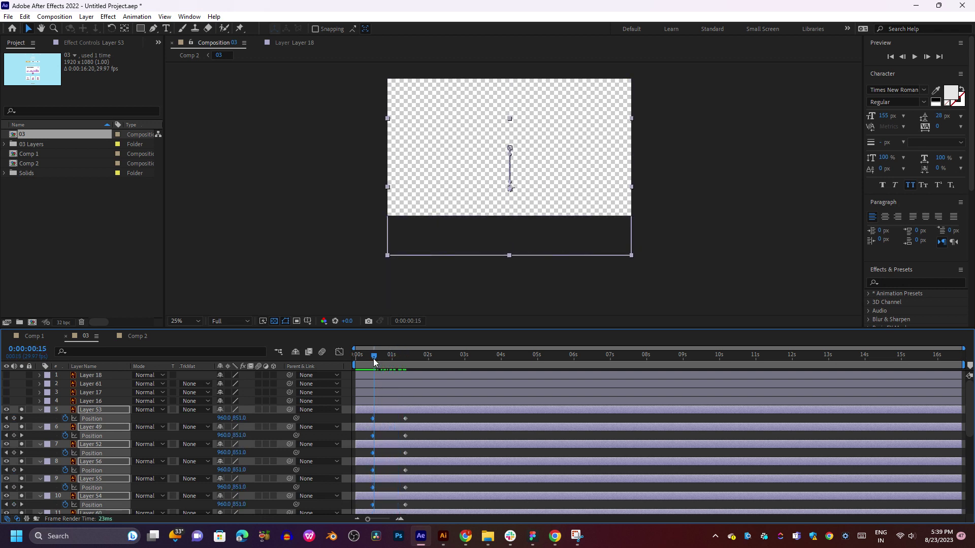
- Delay Layer 53's slide-in slightly and preview the animation
mouse_move(380, 410)
mouse_down()
mouse_move(401, 410)
mouse_move(416, 426)
mouse_move(426, 413)
mouse_up()
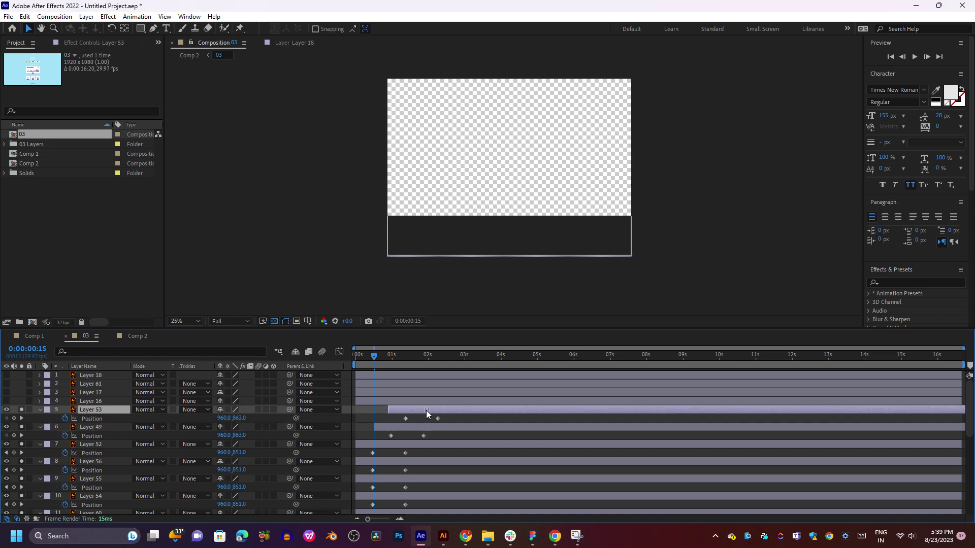
key(space)
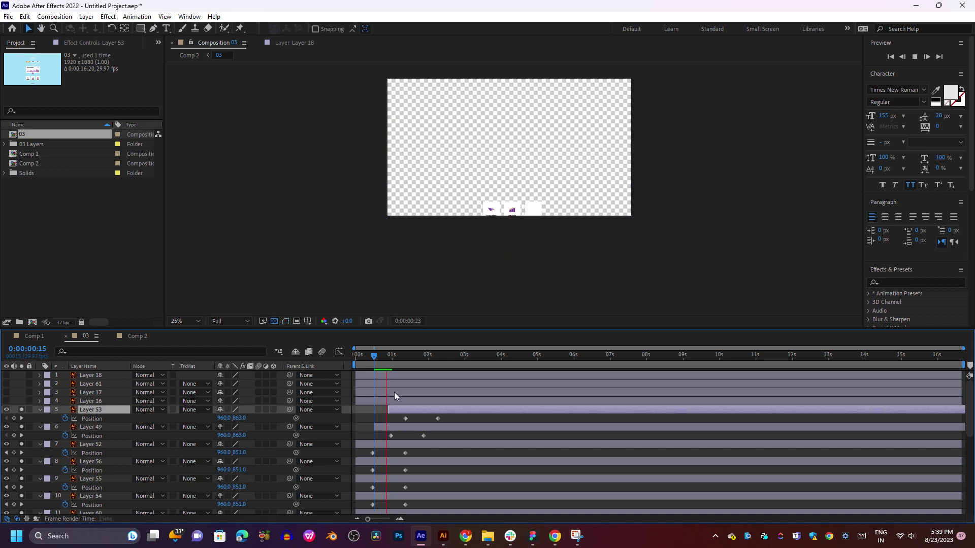
mouse_move(388, 356)
mouse_down()
mouse_move(432, 356)
mouse_move(401, 361)
mouse_up()
- Drag Layer 52 and the other card layers later so their slide-ups cascade
click(419, 444)
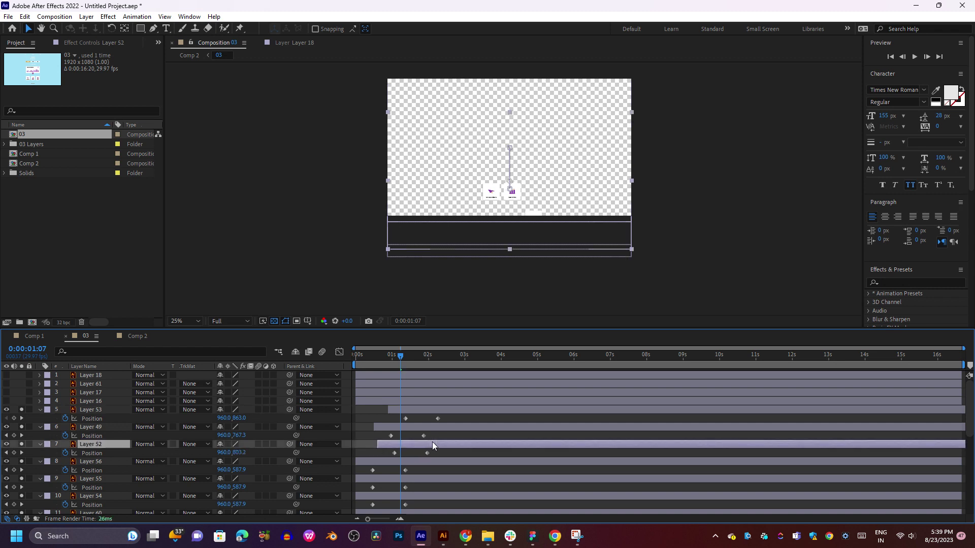
mouse_move(429, 444)
mouse_down()
mouse_move(411, 452)
mouse_move(442, 401)
mouse_move(454, 411)
mouse_move(448, 392)
mouse_up()
scroll(428, 463, down, 3)
scroll(440, 401, up, 2)
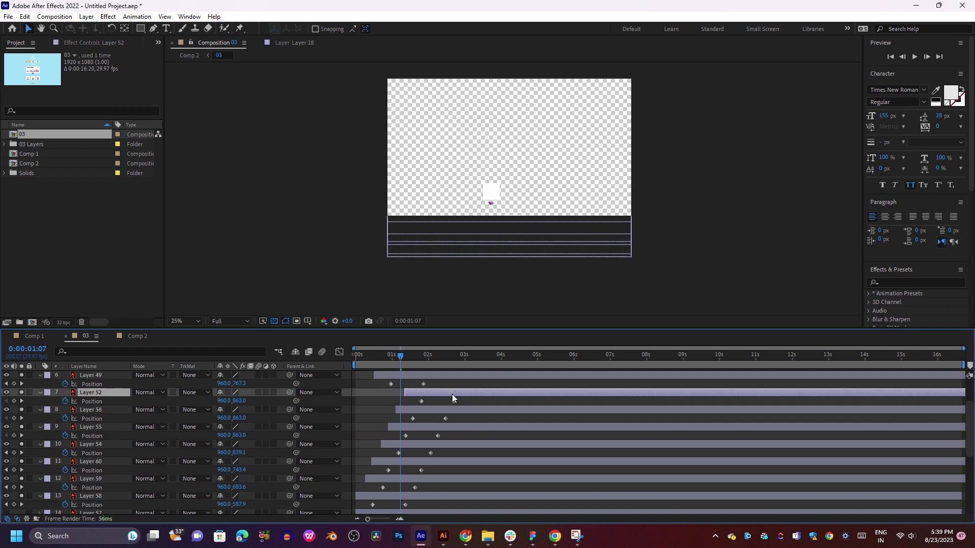
scroll(446, 394, up, 2)
drag(425, 401, 473, 409)
scroll(459, 402, up, 3)
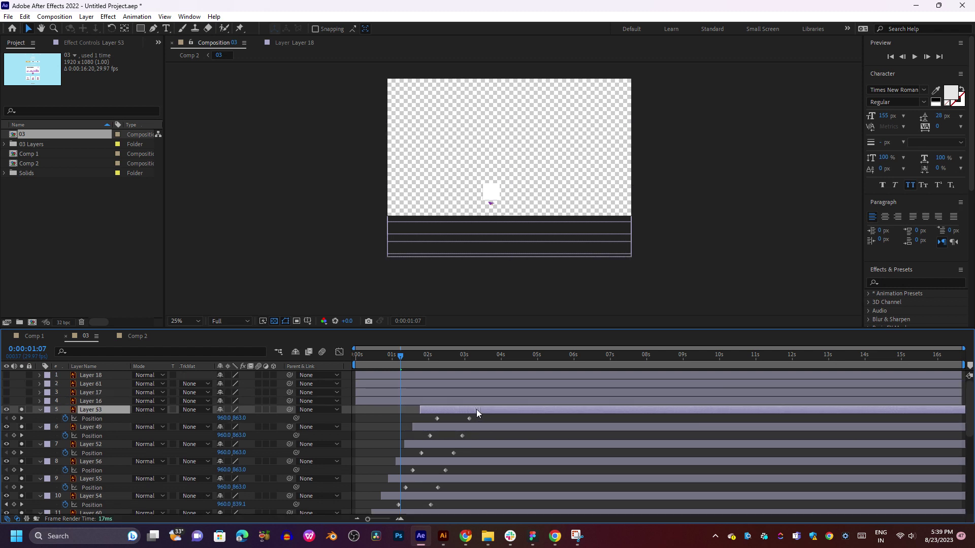
- Preview at Quarter resolution, then marquee-select all the card layers' Position keyframes
click(357, 354)
key(space)
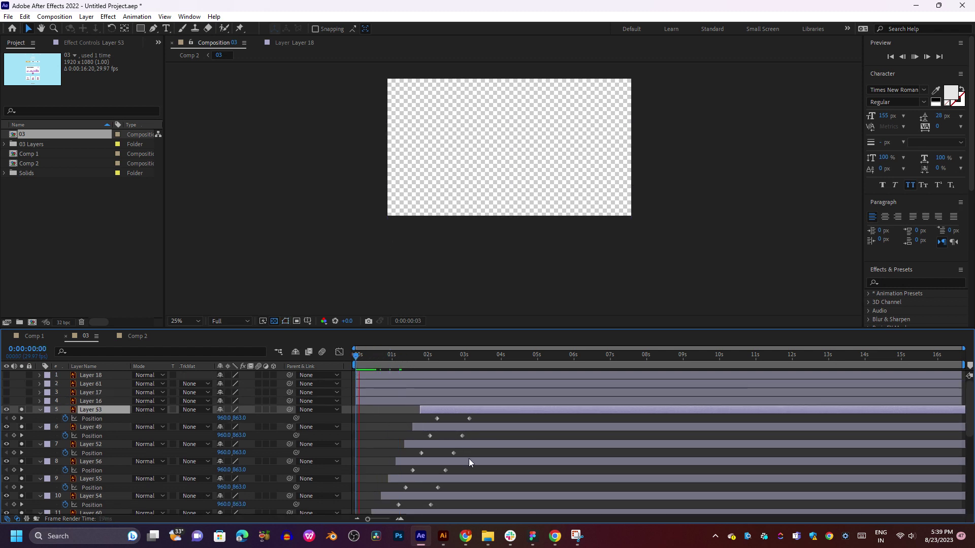
scroll(469, 459, down, 3)
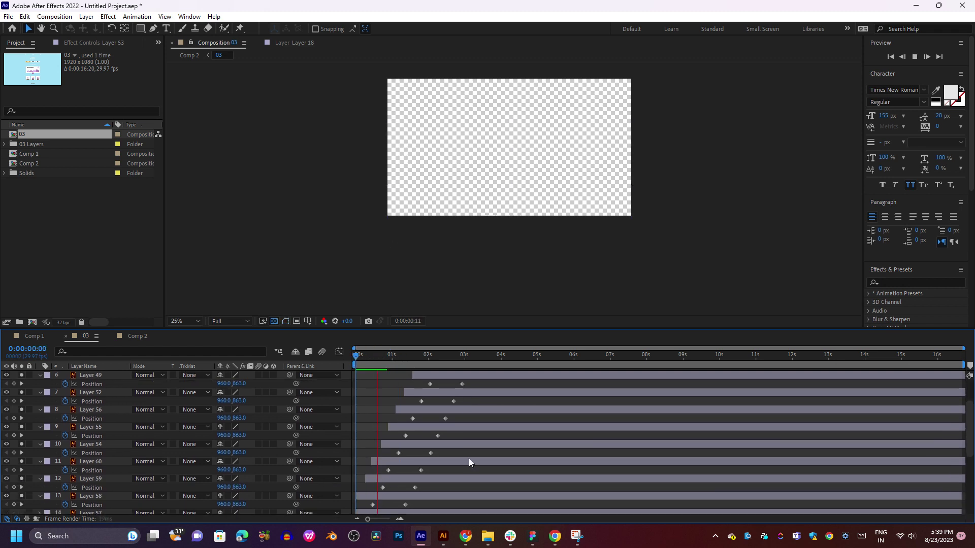
click(227, 322)
click(232, 381)
click(377, 356)
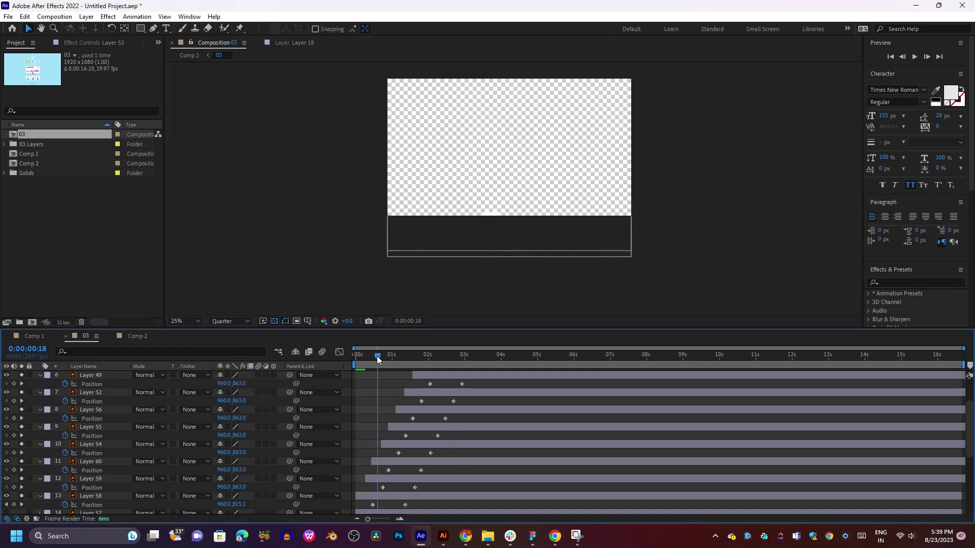
key(space)
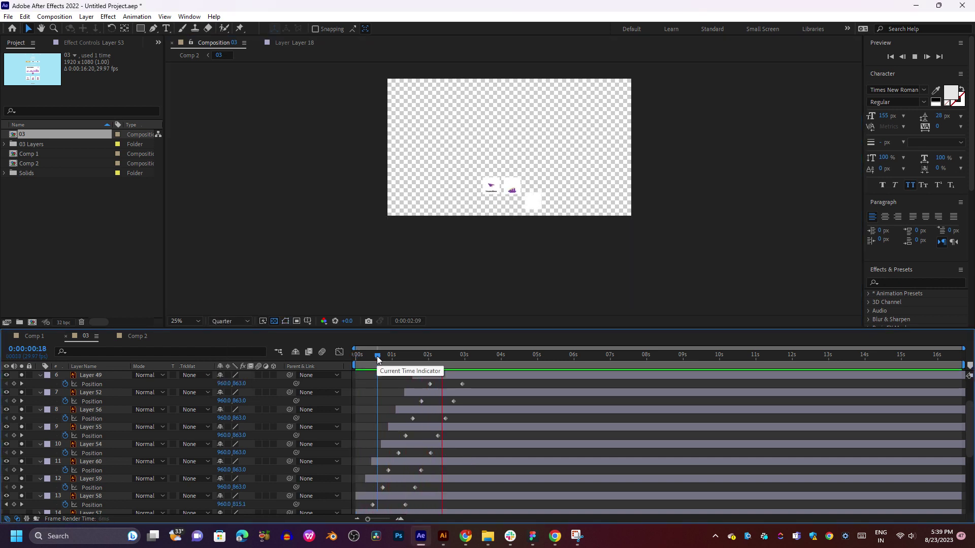
drag(377, 355, 339, 362)
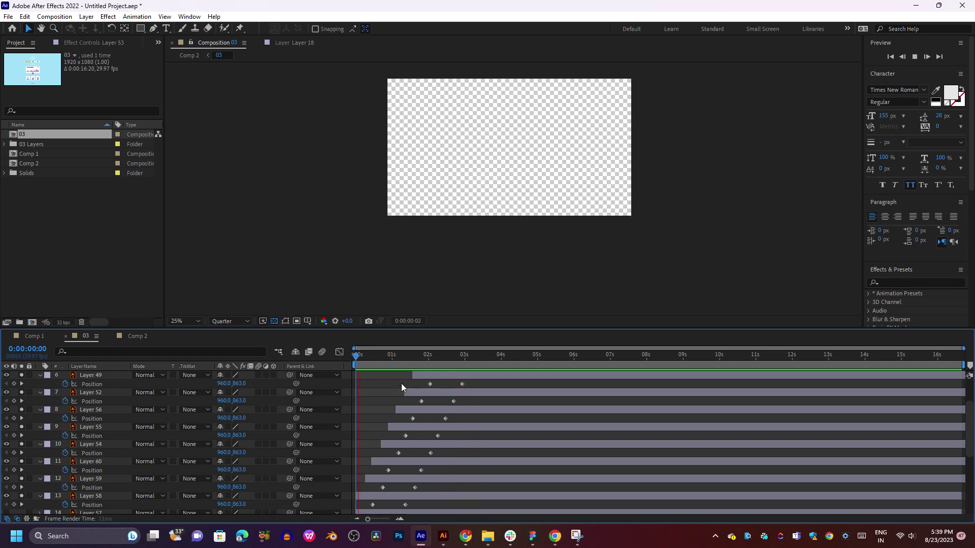
drag(458, 391, 353, 512)
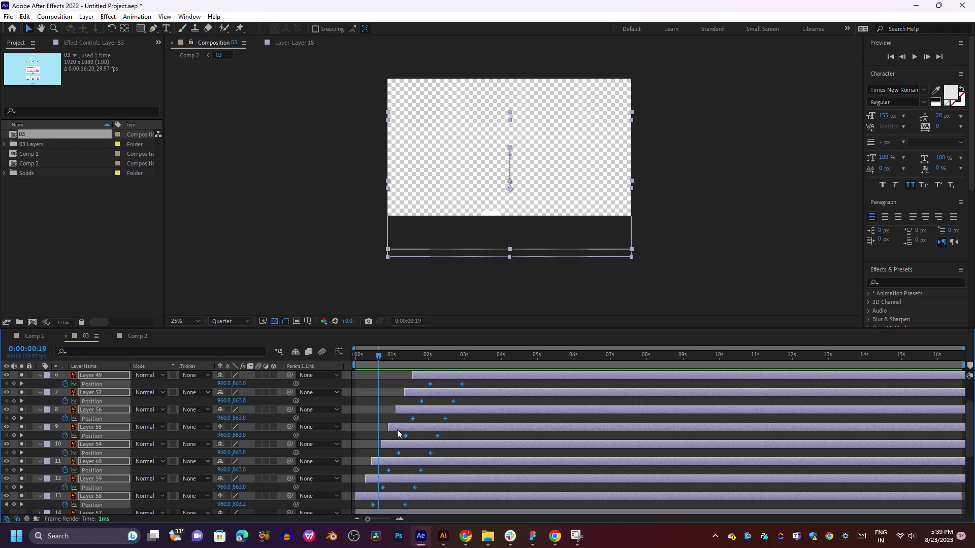
- Apply Easy Ease (F9) to all selected Position keyframes and preview the result
key(F9)
key(space)
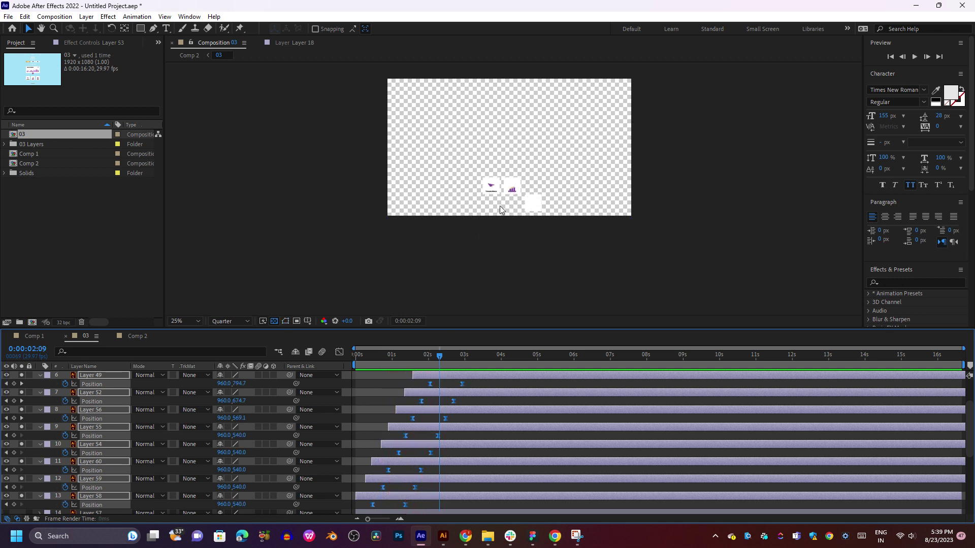
scroll(499, 205, up, 3)
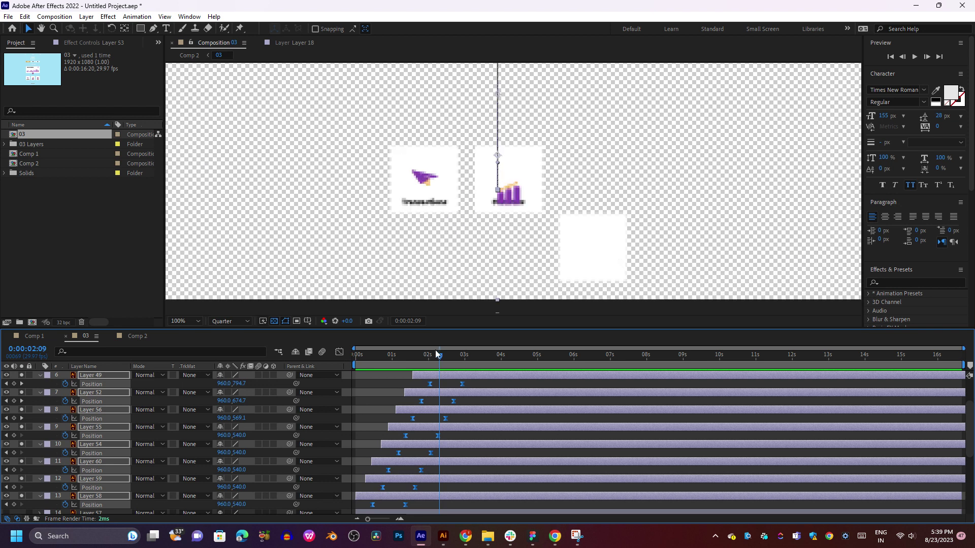
drag(435, 350, 372, 355)
key(space)
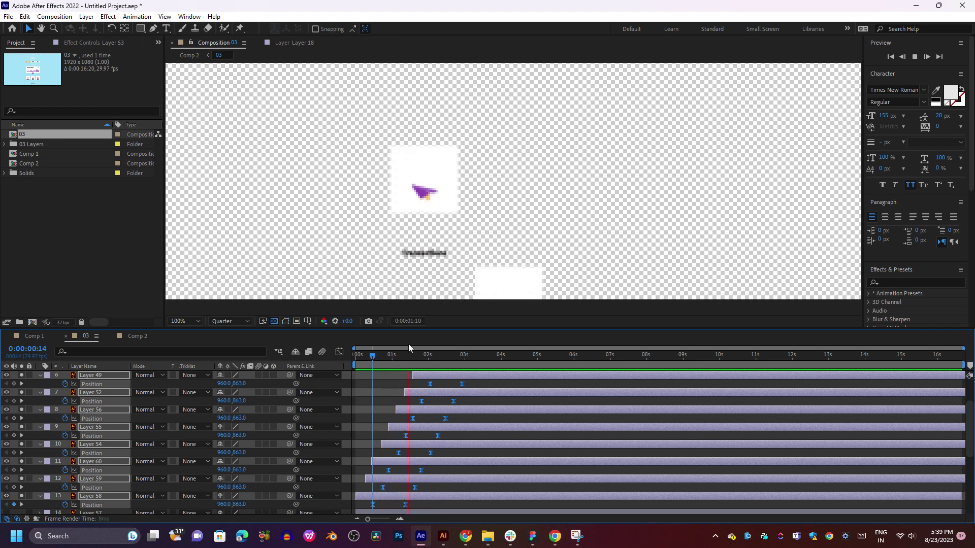
key(space)
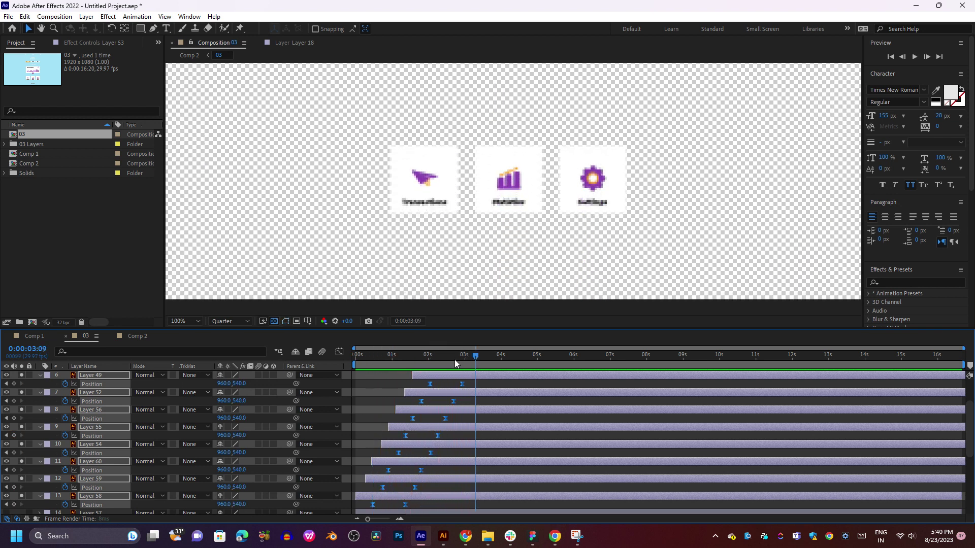
- Scrub the eased slide-ins through 0:00:02:09 and collapse the Position properties
drag(377, 373, 430, 377)
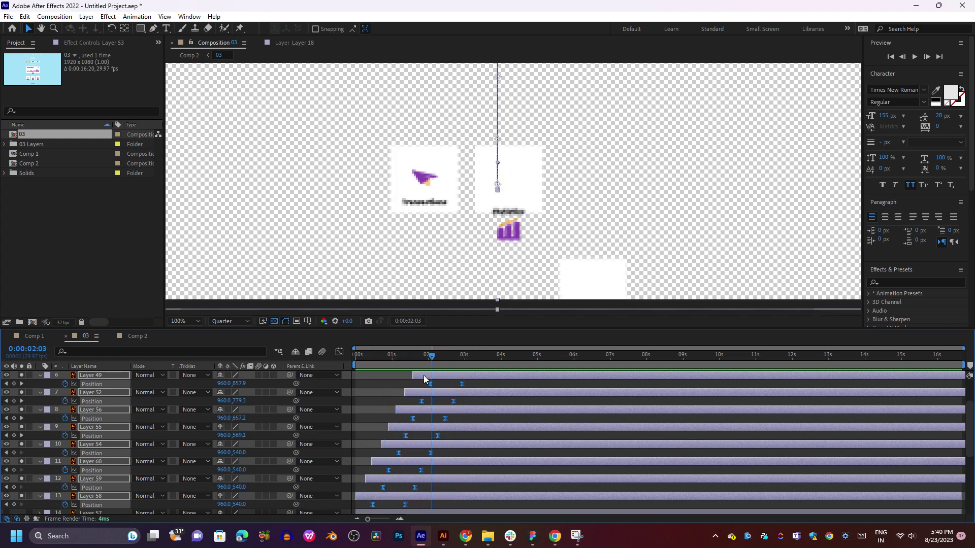
drag(429, 376, 369, 382)
key(space)
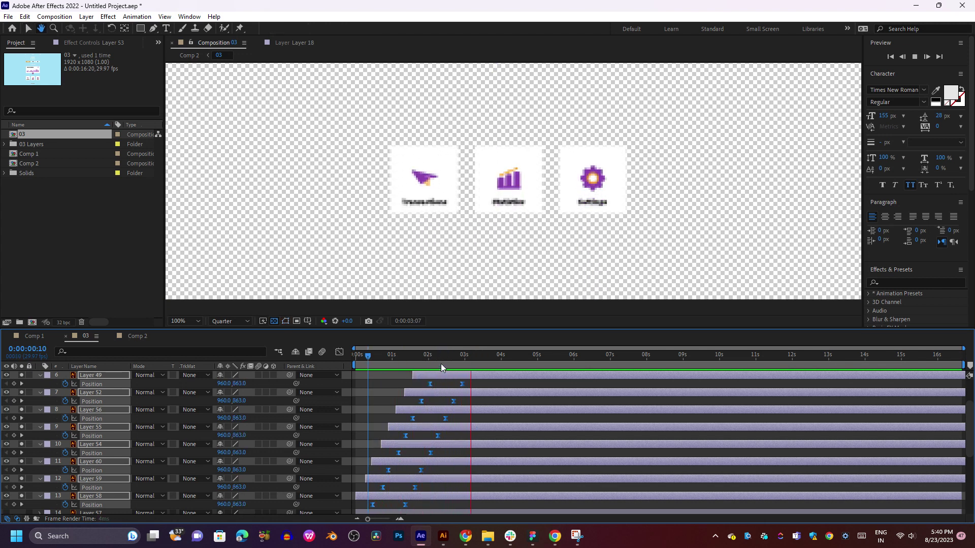
click(392, 365)
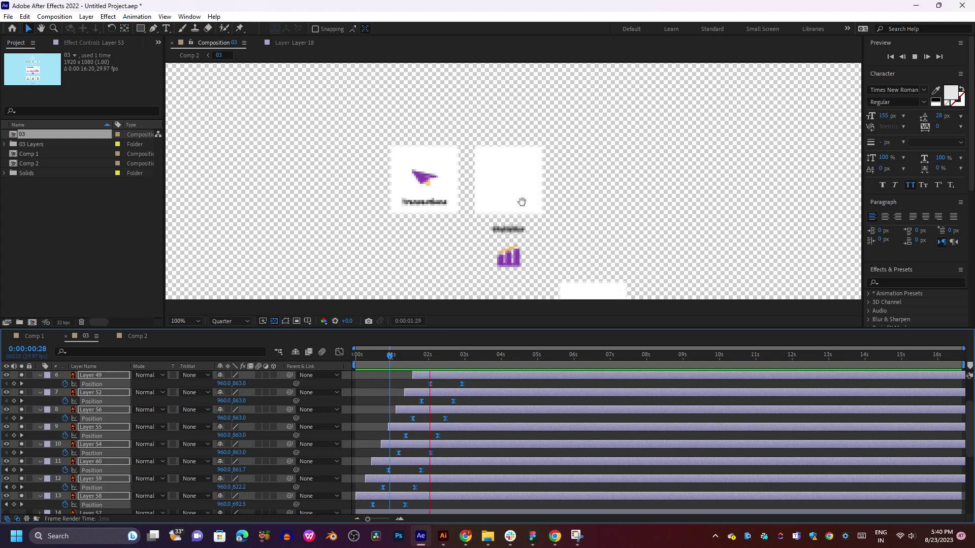
scroll(536, 182, down, 2)
mouse_move(450, 355)
mouse_down()
mouse_move(439, 365)
mouse_move(385, 365)
mouse_move(429, 372)
mouse_move(471, 362)
mouse_up()
key(u)
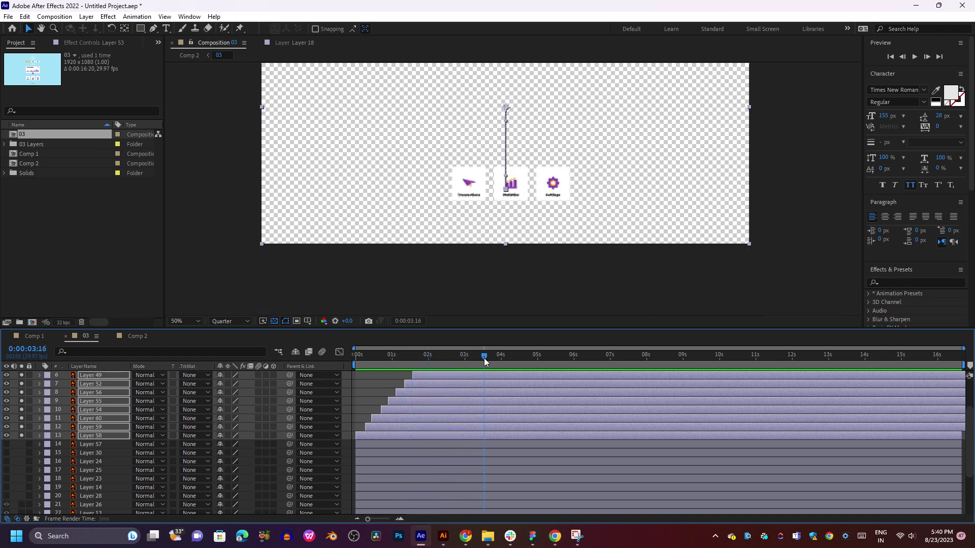
- Pre-compose the selected card layers into Pre-comp 1, then undo it
drag(471, 362, 383, 364)
scroll(414, 394, up, 3)
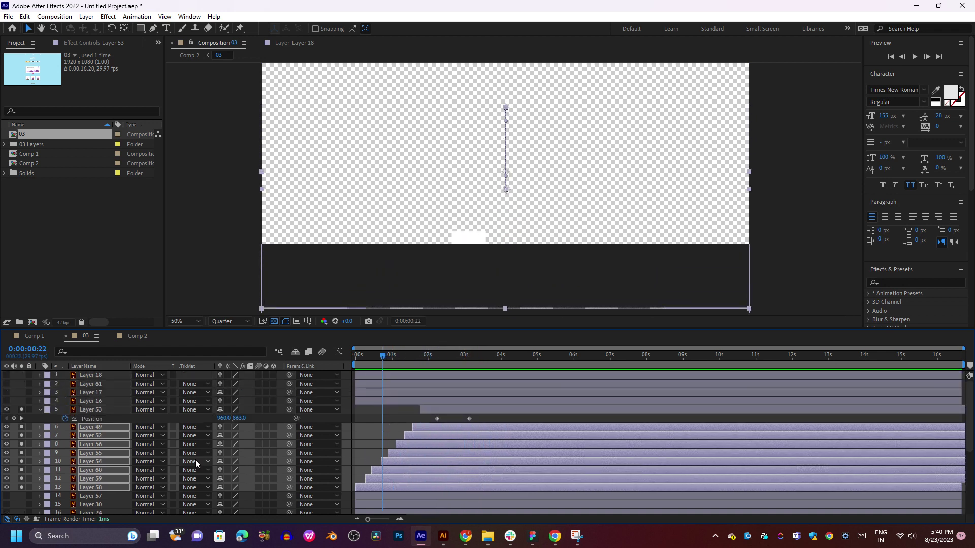
right_click(110, 433)
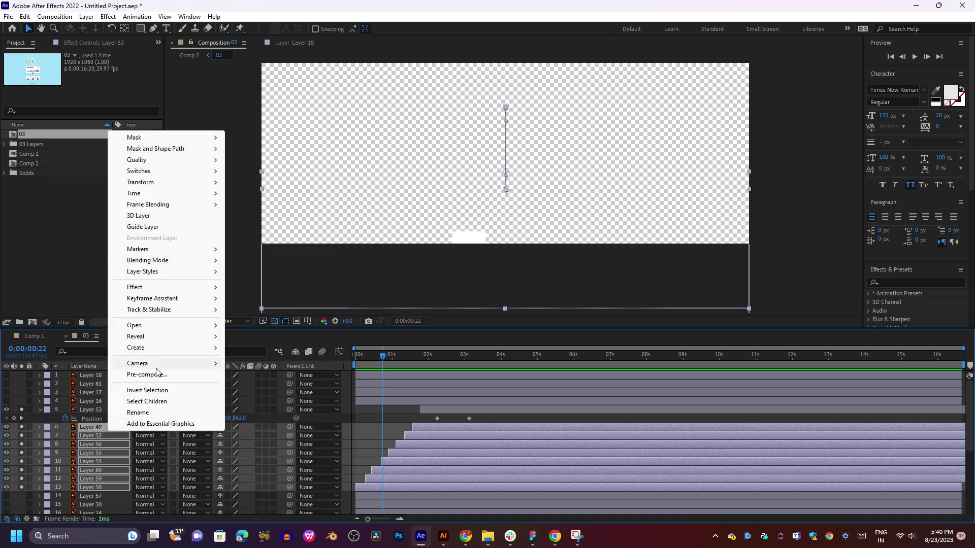
click(147, 375)
click(508, 334)
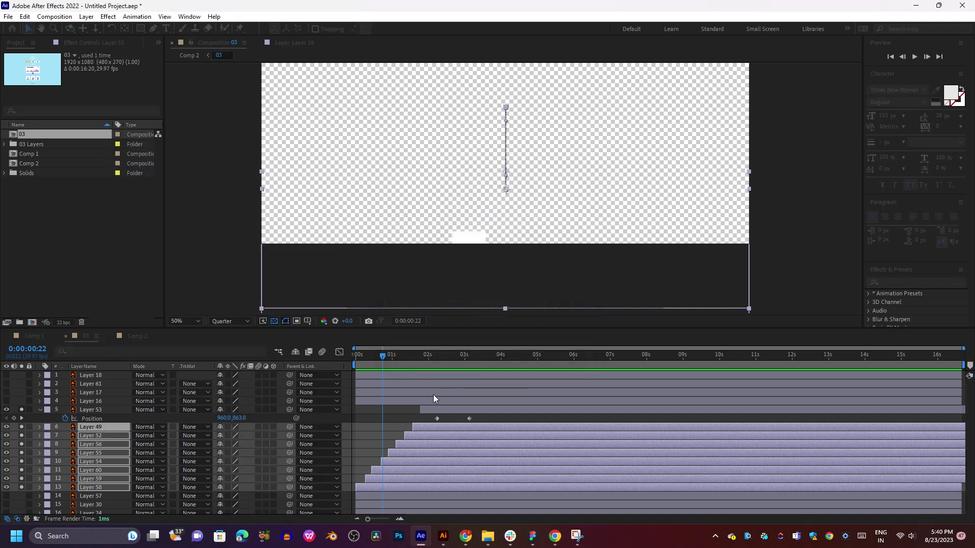
mouse_move(400, 354)
mouse_down()
mouse_move(469, 354)
mouse_move(453, 359)
mouse_up()
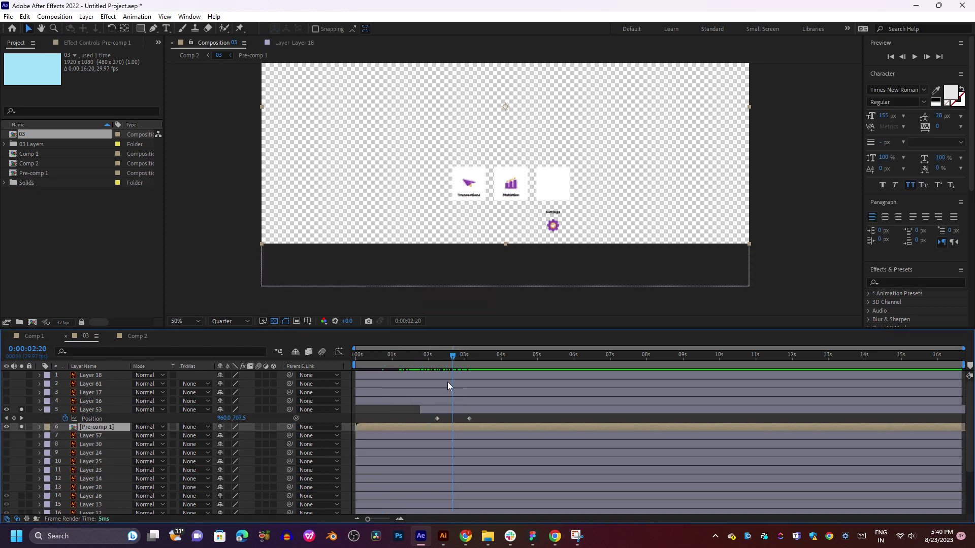
key(ctrl+z)
- Easy Ease Layer 53's two Position keyframes and preview the motion
click(440, 410)
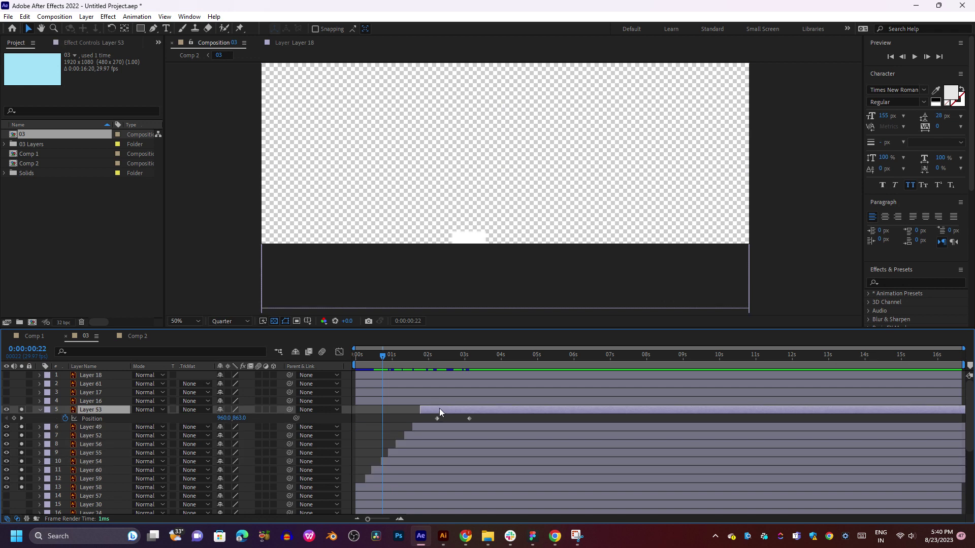
shift+click(393, 478)
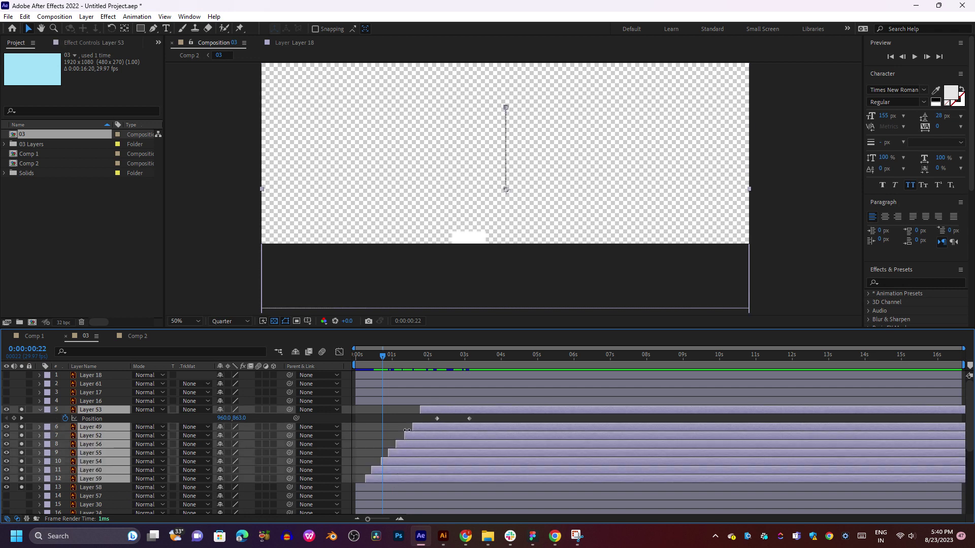
key(u)
key(u)
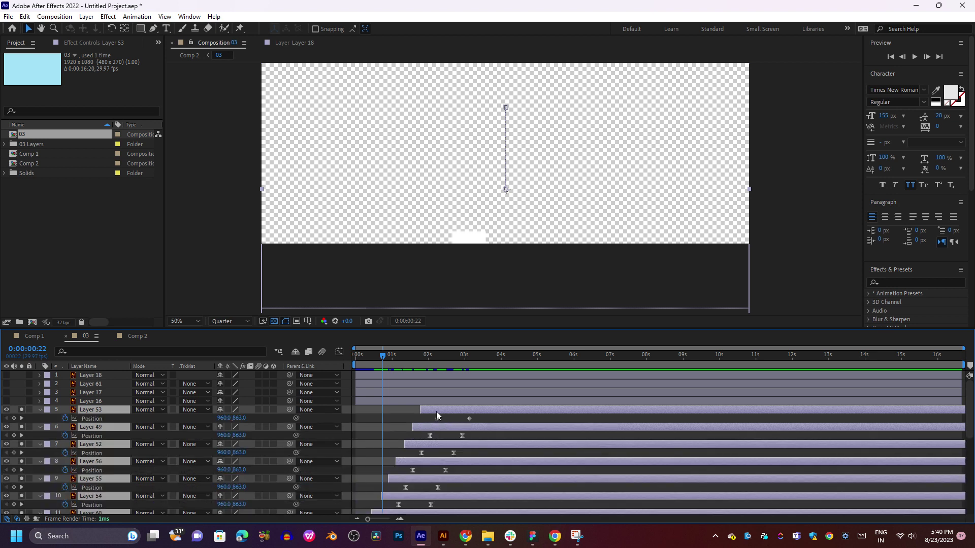
drag(484, 416, 432, 426)
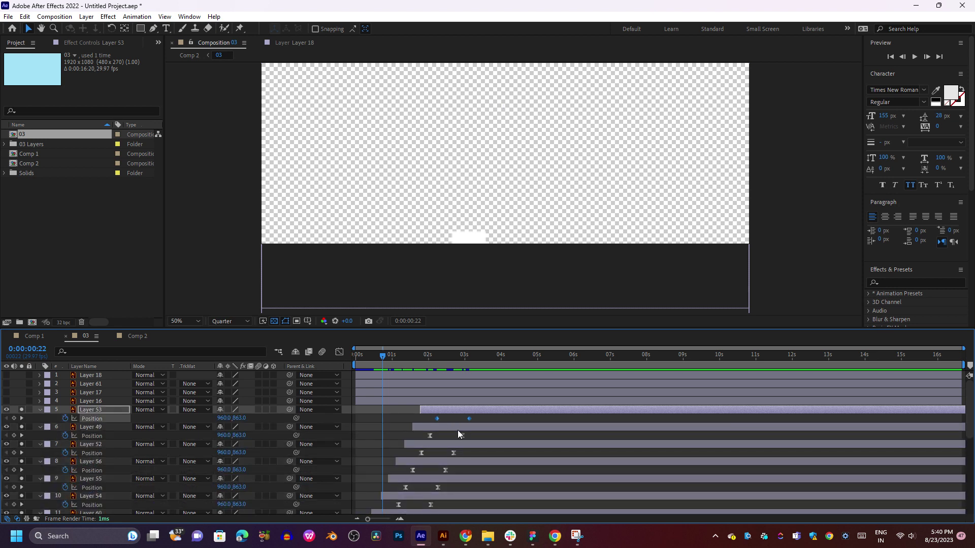
key(F9)
key(space)
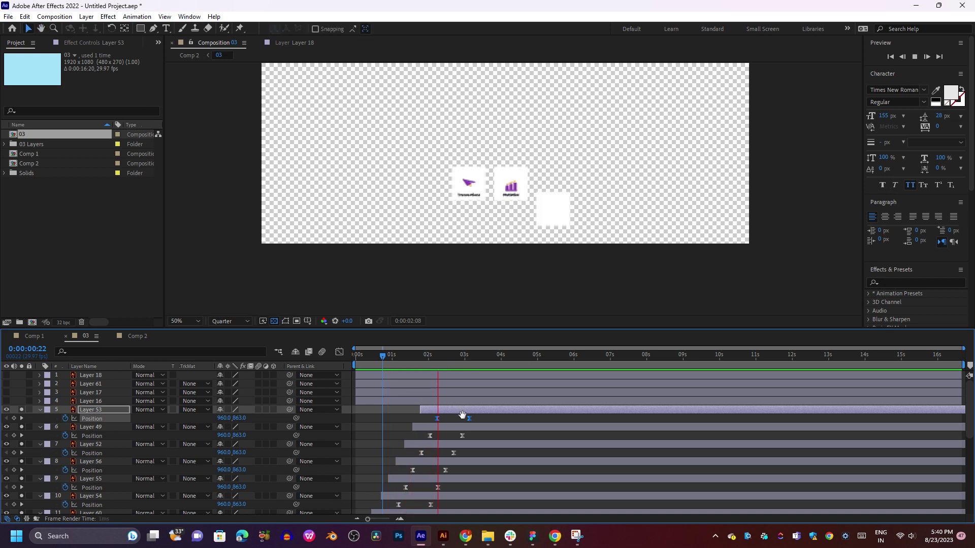
key(space)
- Select Layers 53 through 59 and collapse their property rows
drag(481, 415, 373, 504)
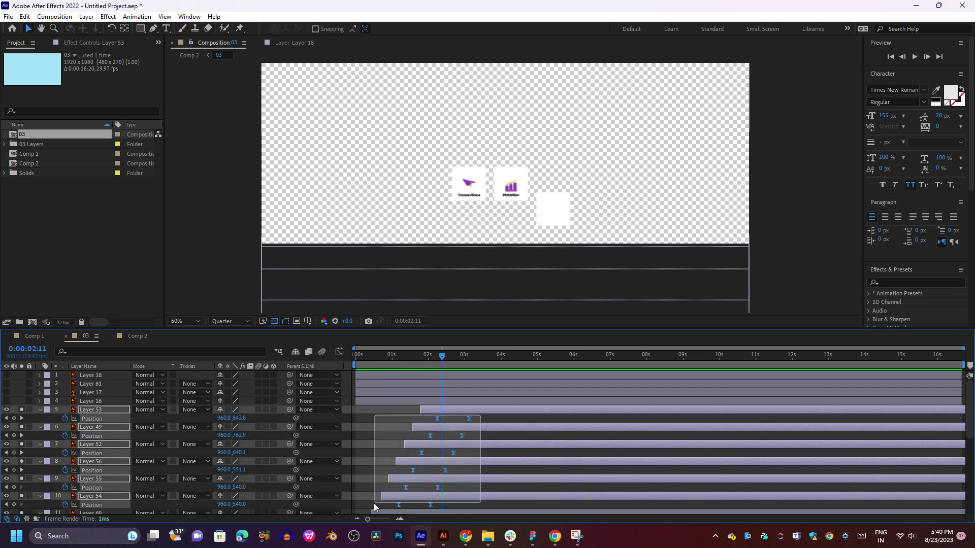
scroll(382, 474, down, 3)
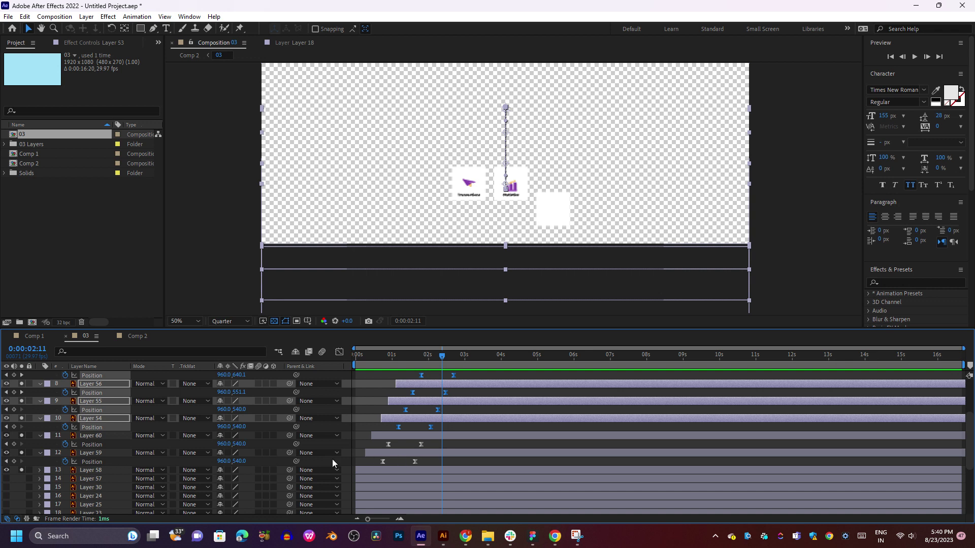
click(123, 453)
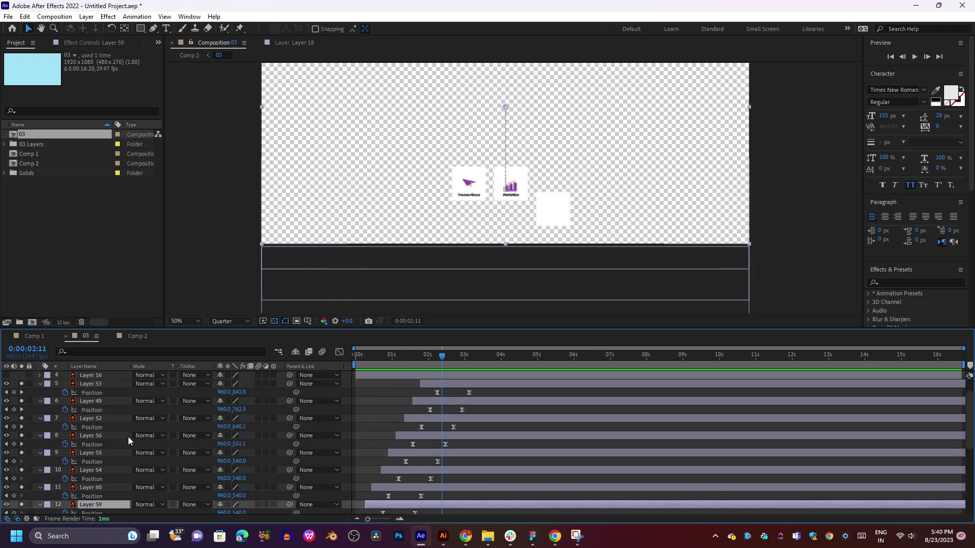
scroll(99, 397, up, 3)
shift+click(96, 408)
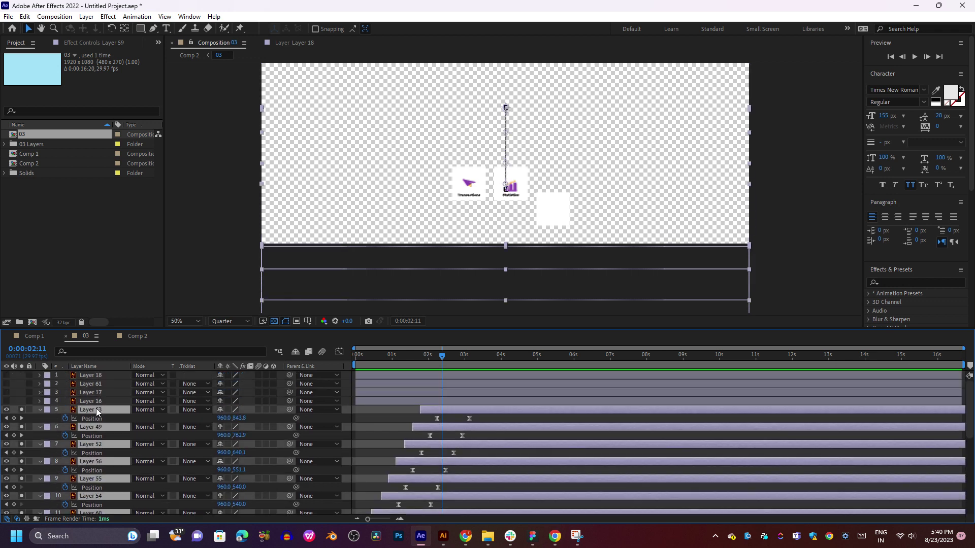
key(p)
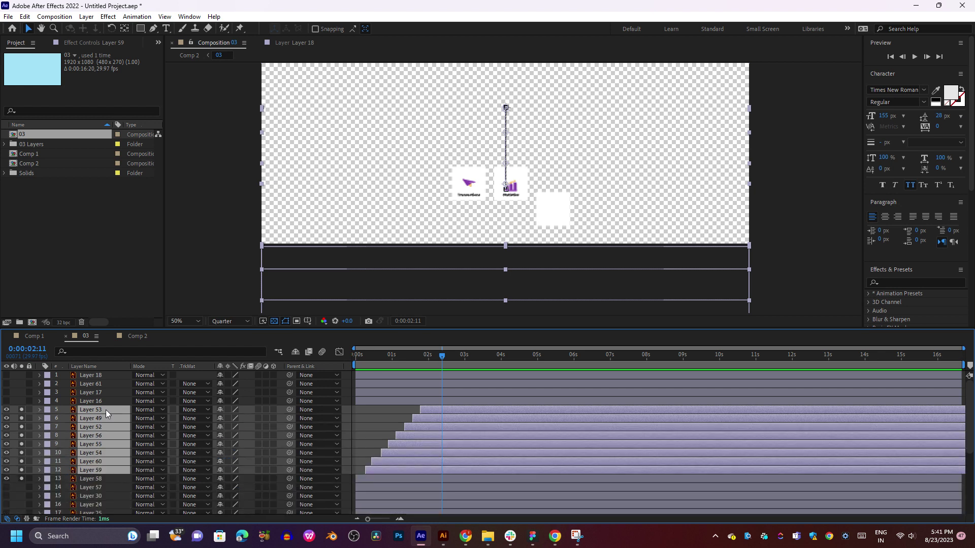
right_click(105, 410)
click(152, 354)
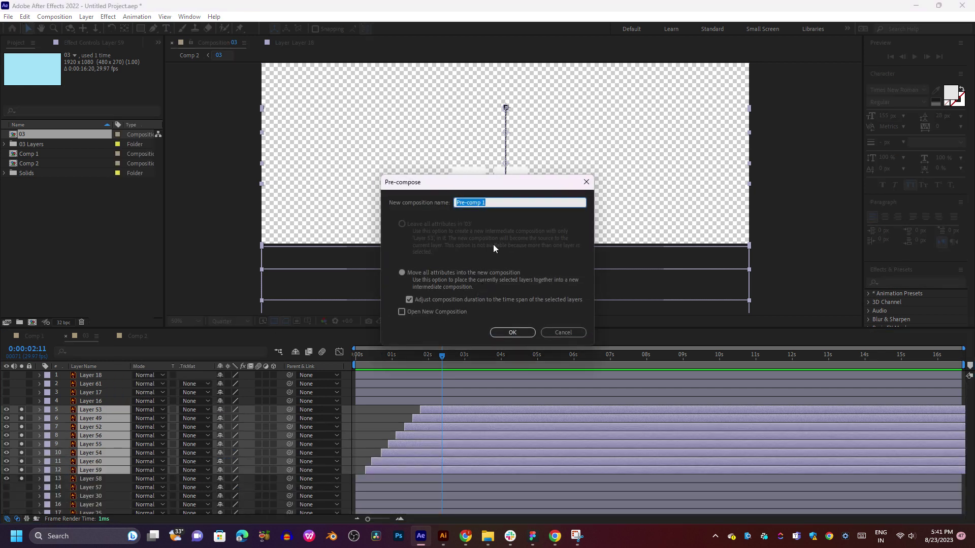
text(s)
drag(509, 185, 699, 220)
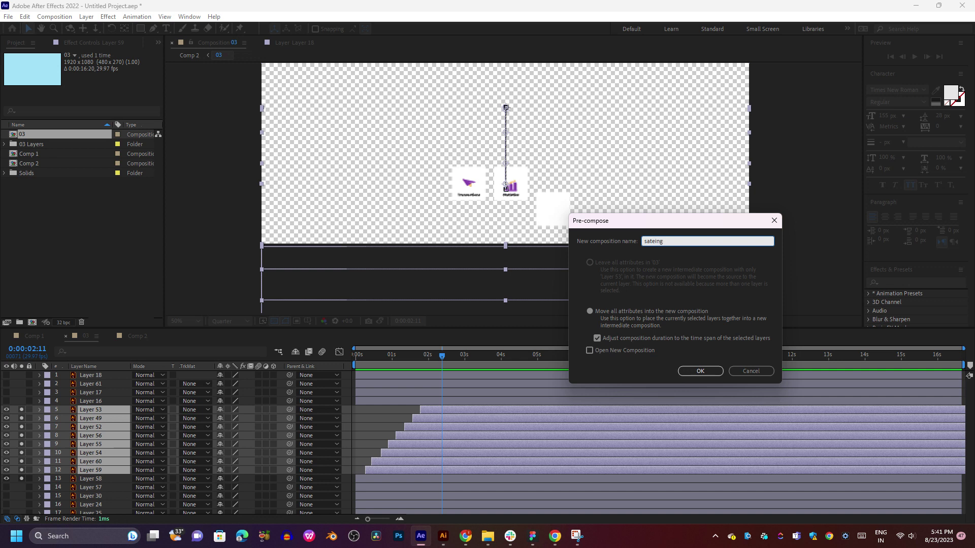
click(689, 370)
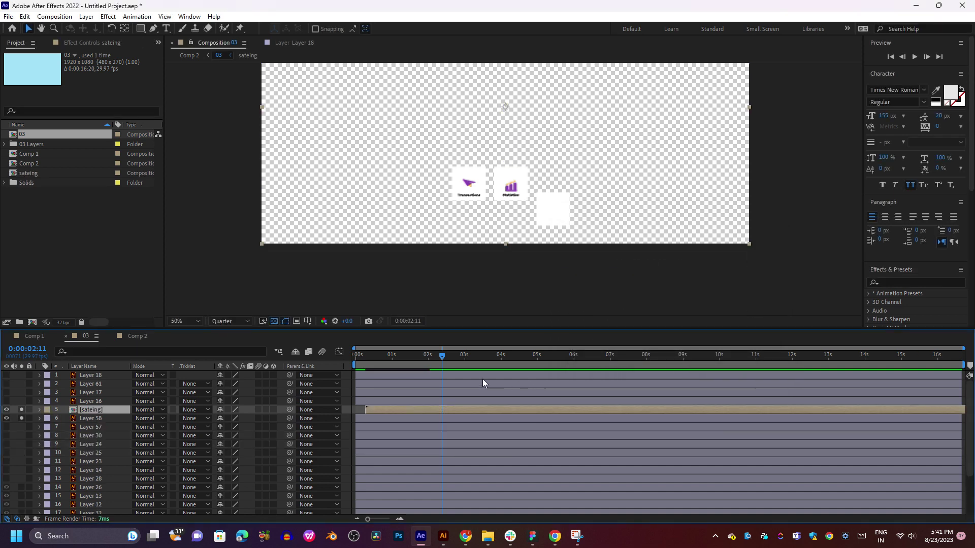
drag(448, 357, 352, 361)
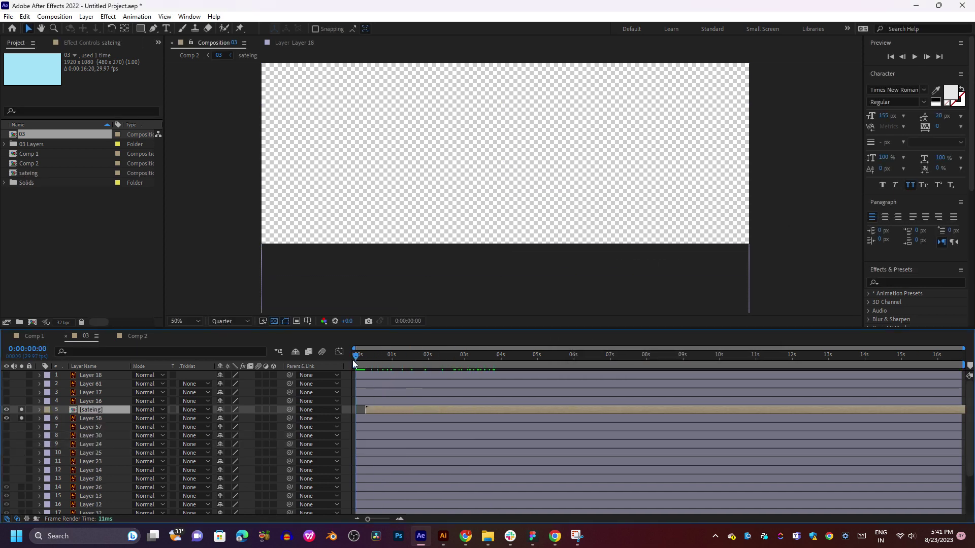
key(space)
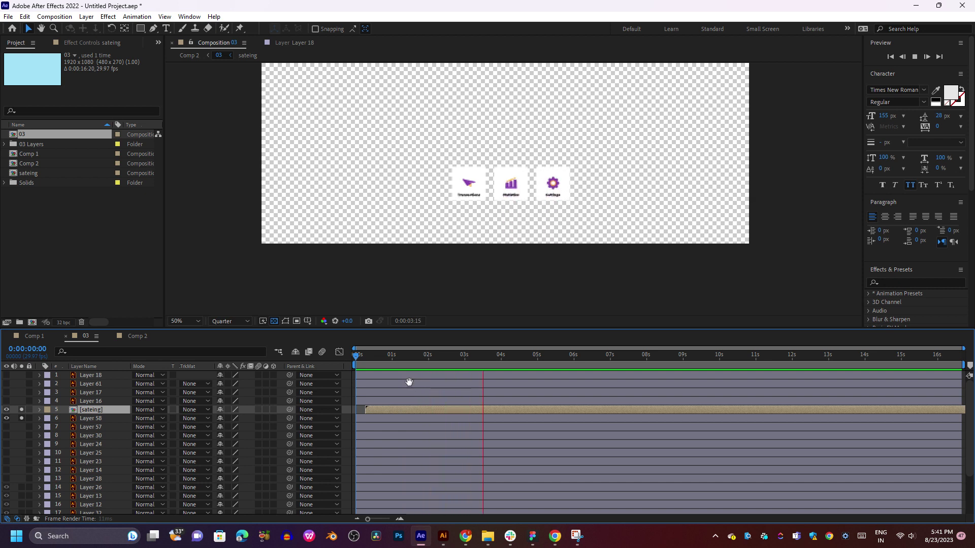
key(space)
click(408, 404)
double_click(407, 409)
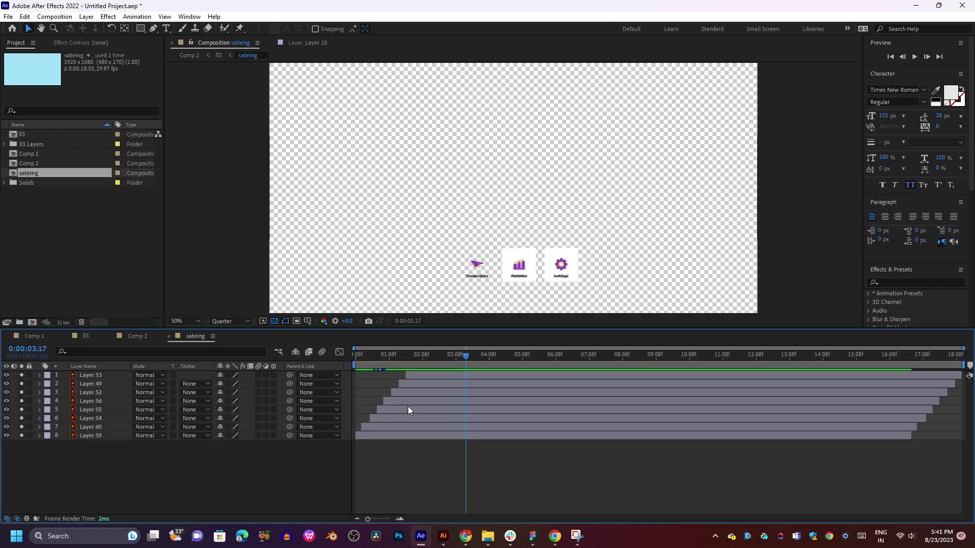
drag(449, 363, 383, 368)
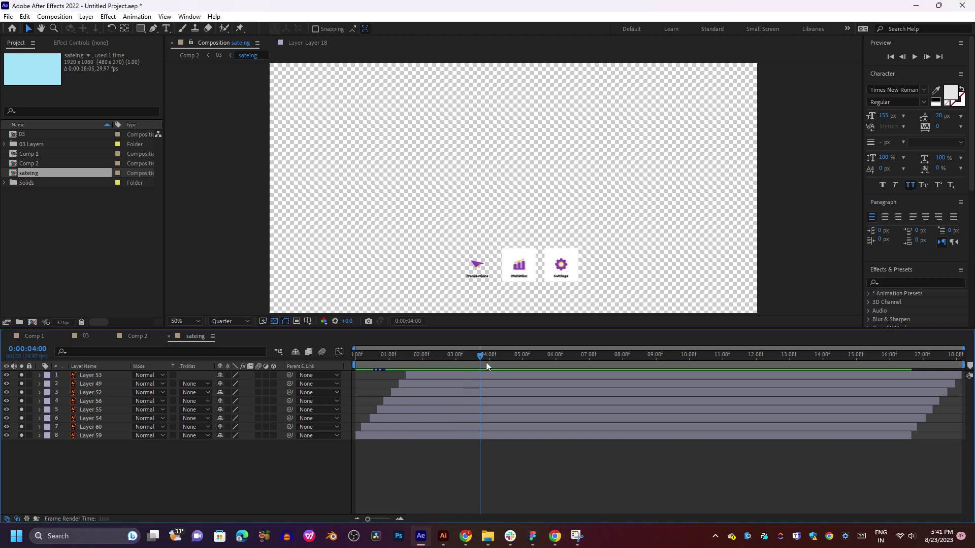
click(139, 337)
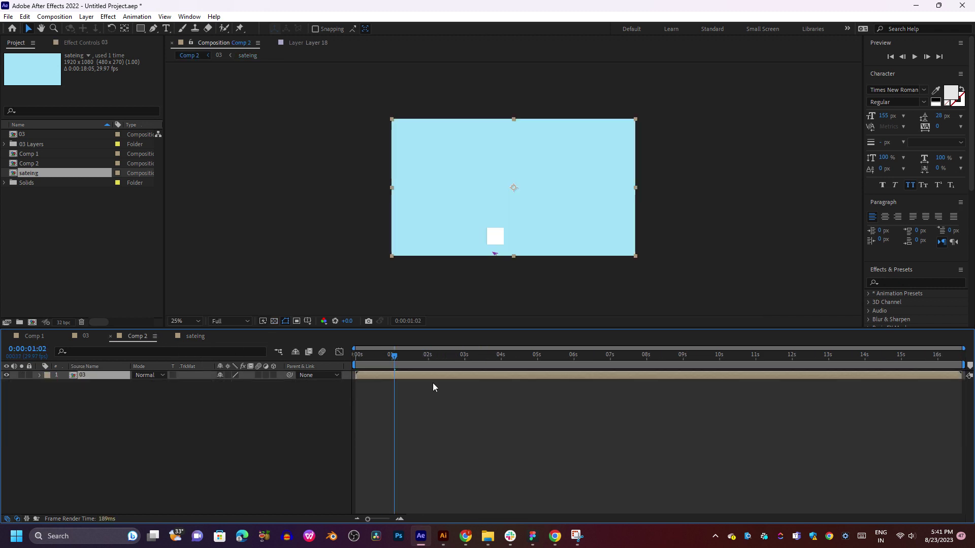
key(ctrl+z)
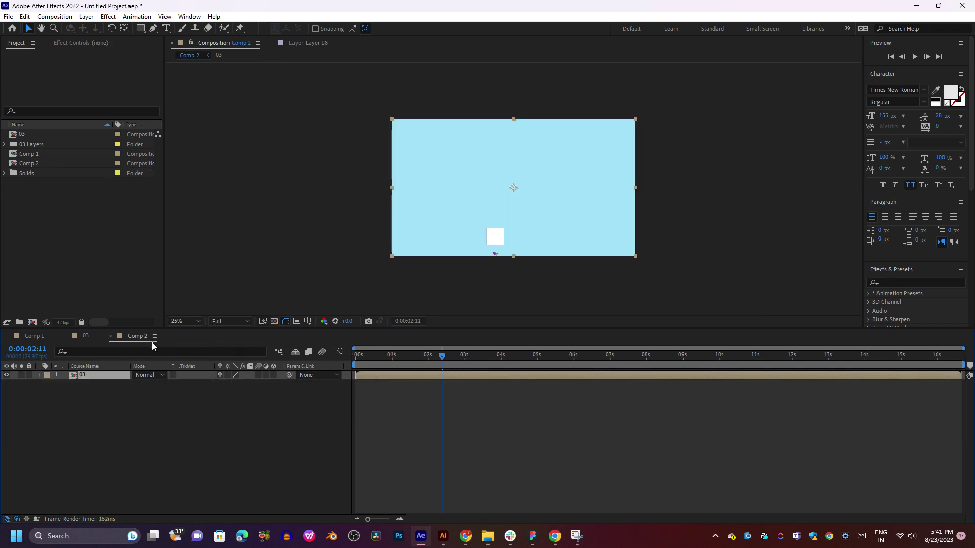
double_click(394, 376)
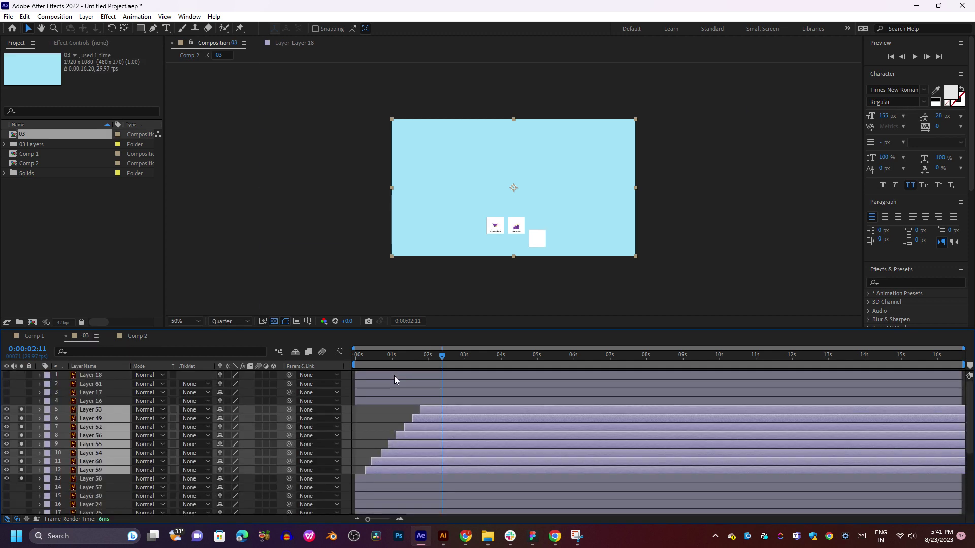
click(382, 363)
- Preview the animation and test Layer 58's Solo switch and Position keyframes
key(space)
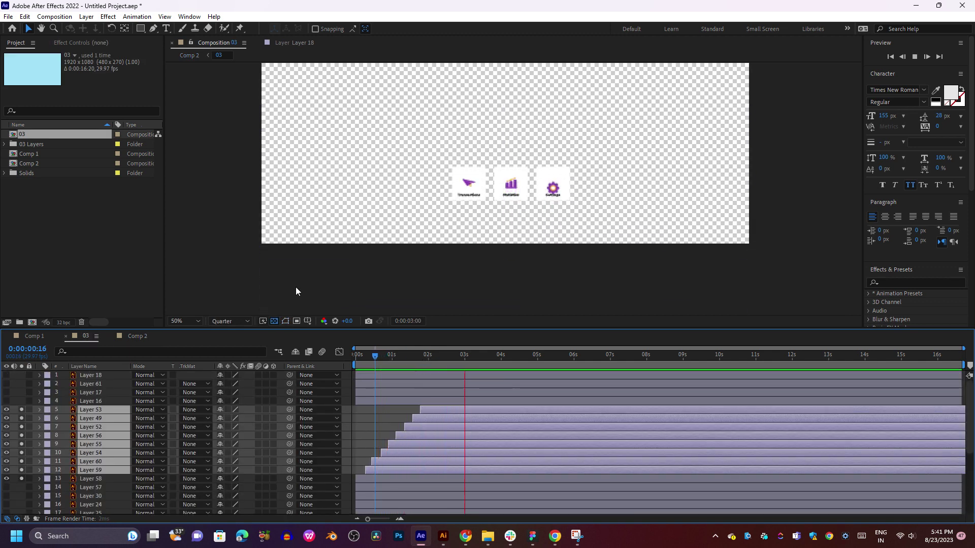
key(space)
key(space)
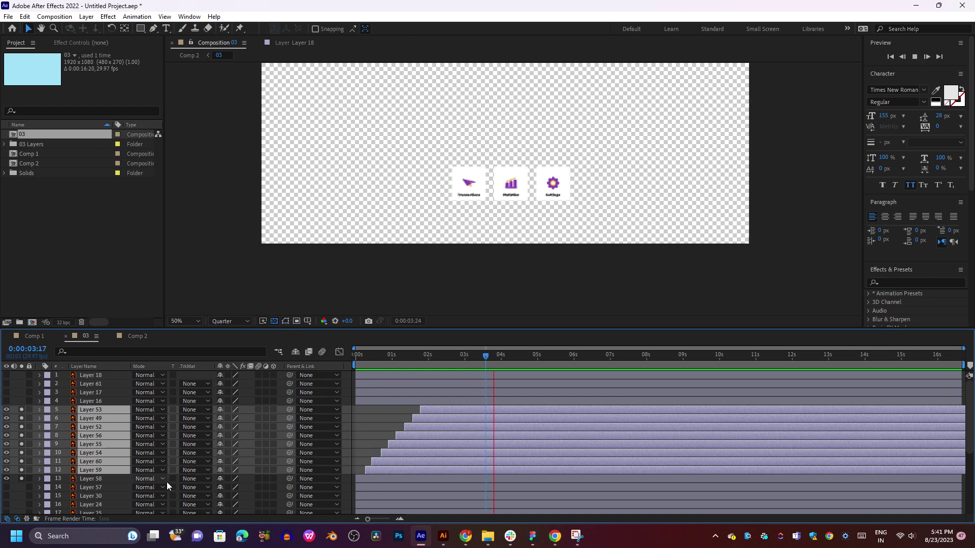
click(104, 480)
key(space)
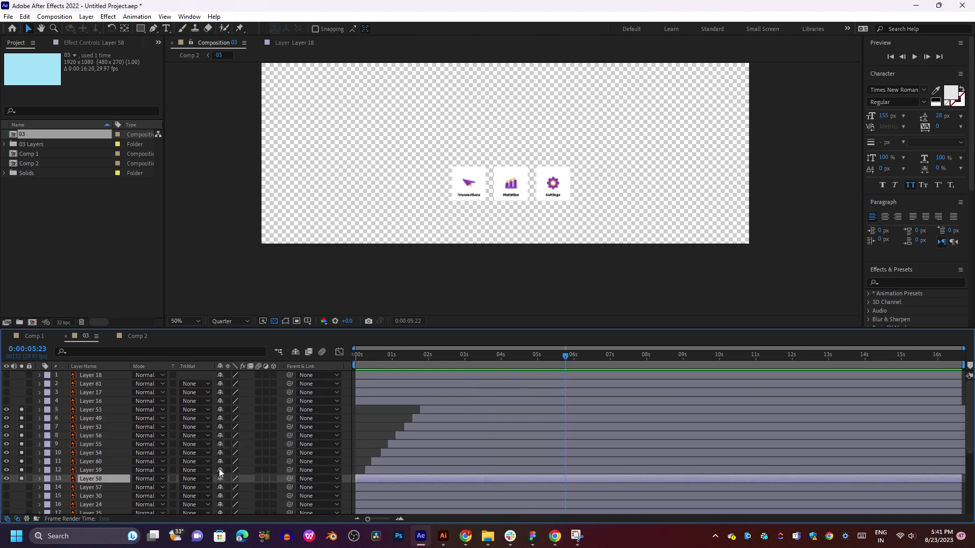
drag(458, 355, 467, 358)
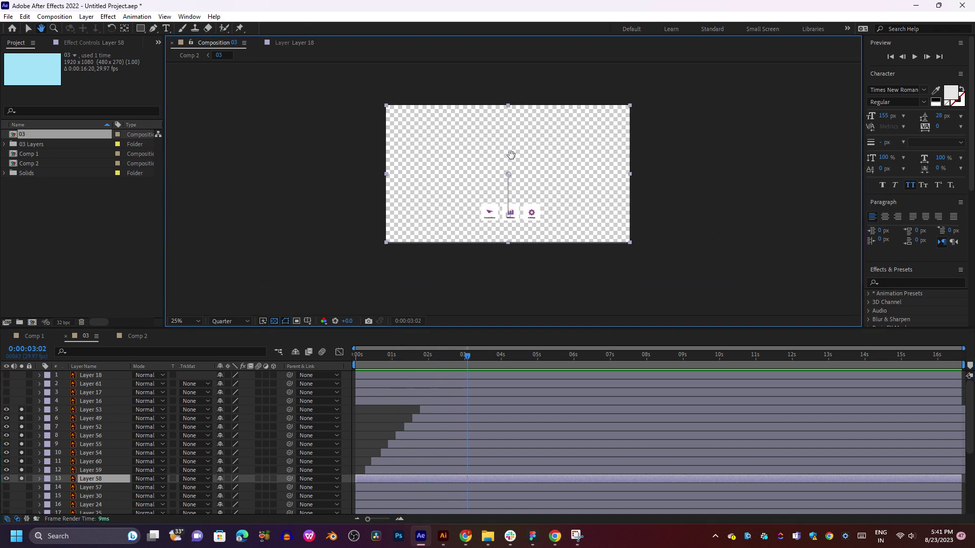
click(21, 481)
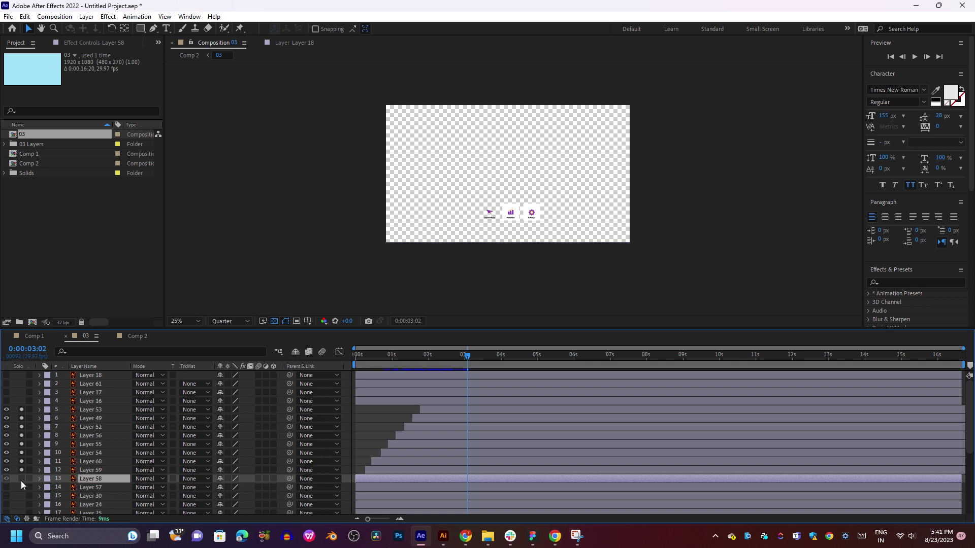
click(20, 480)
drag(421, 366, 381, 367)
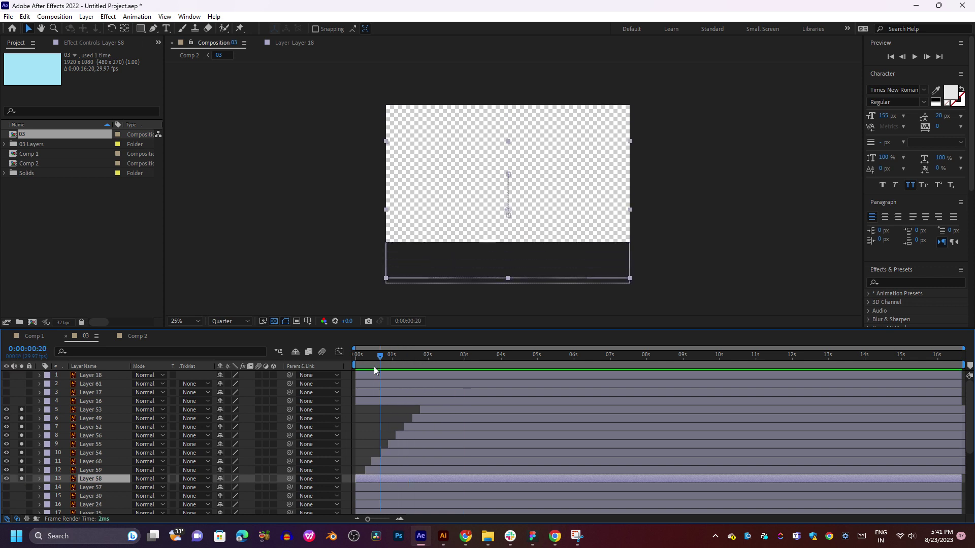
key(p)
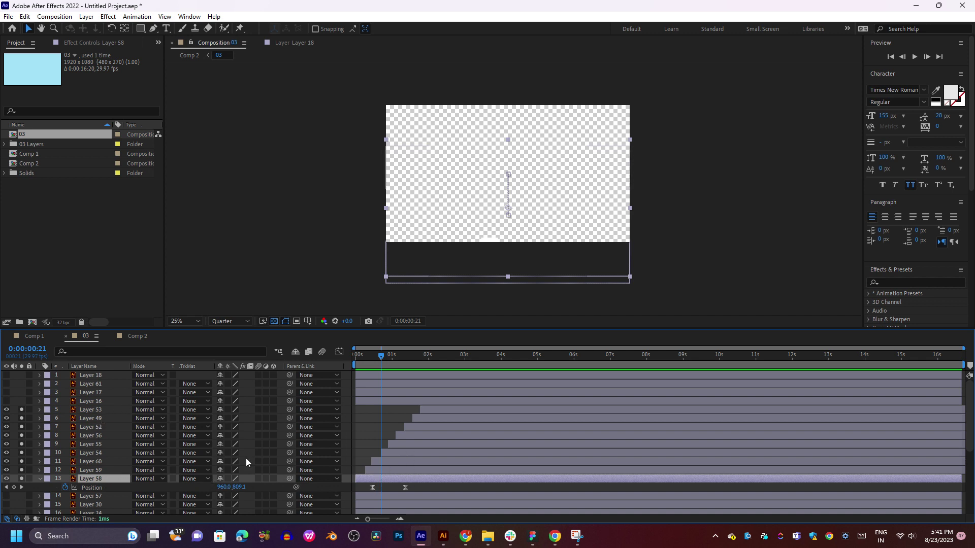
- Un-solo Layers 53–58 so the full Budget screen renders, then scrub through the slide-in
shift+click(95, 412)
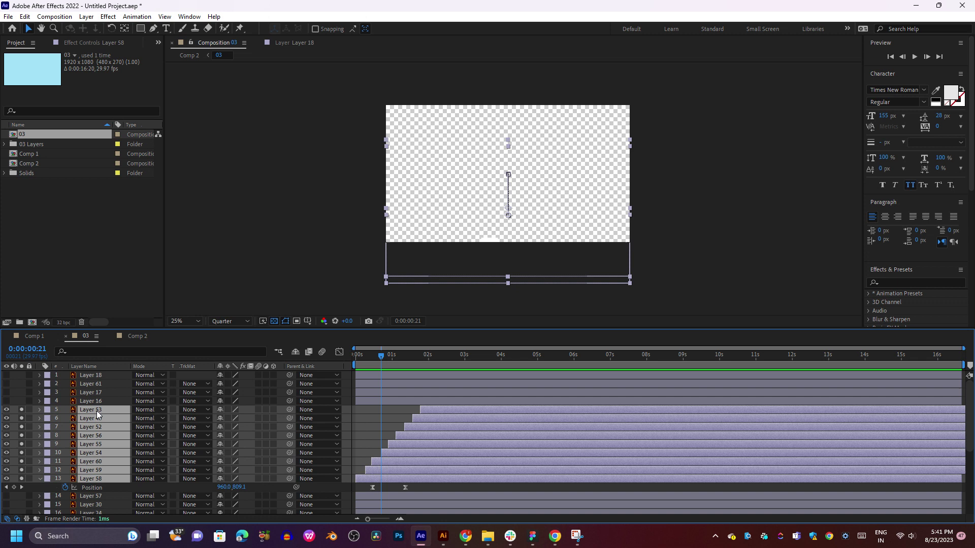
click(20, 481)
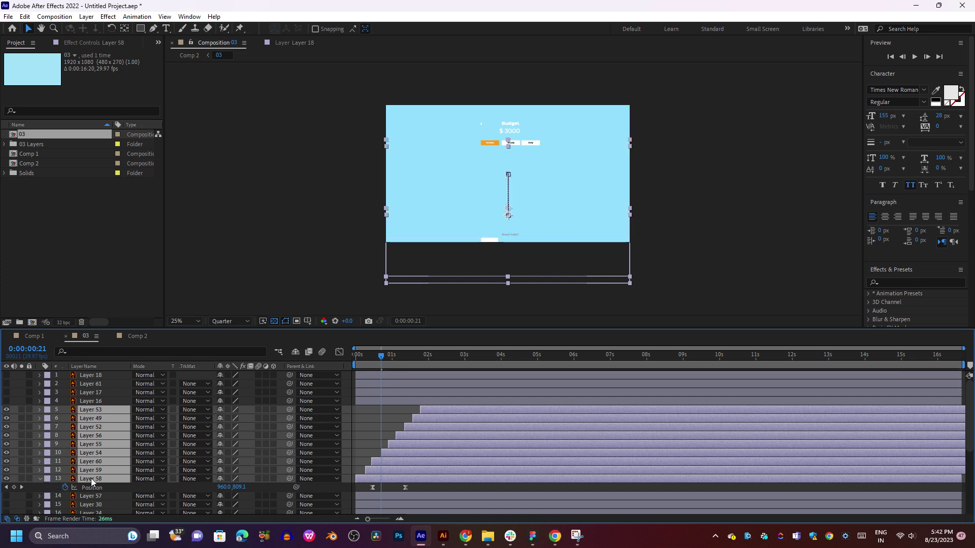
key(p)
scroll(124, 437, down, 2)
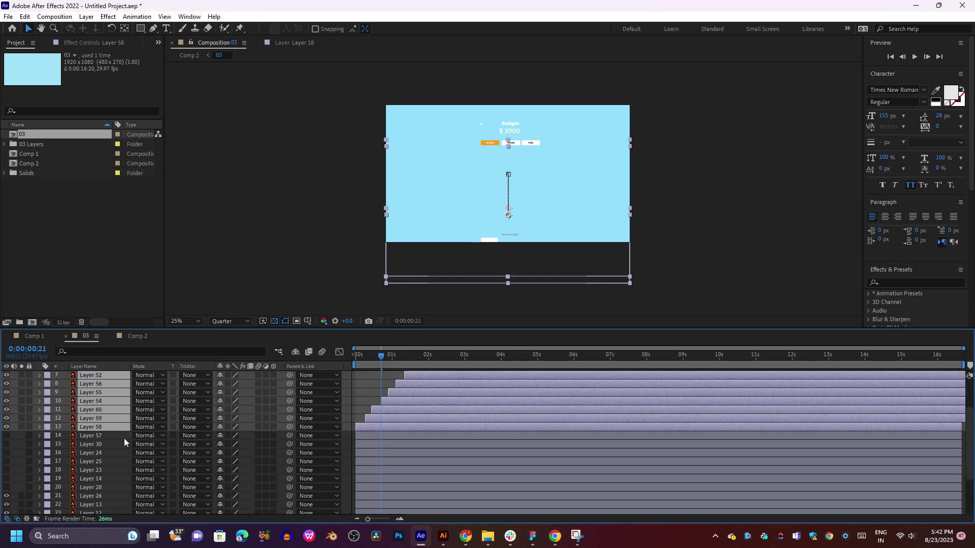
drag(386, 360, 476, 362)
- Pan the composition toward the Budget header and select Layer 18 in the timeline
scroll(538, 126, up, 2)
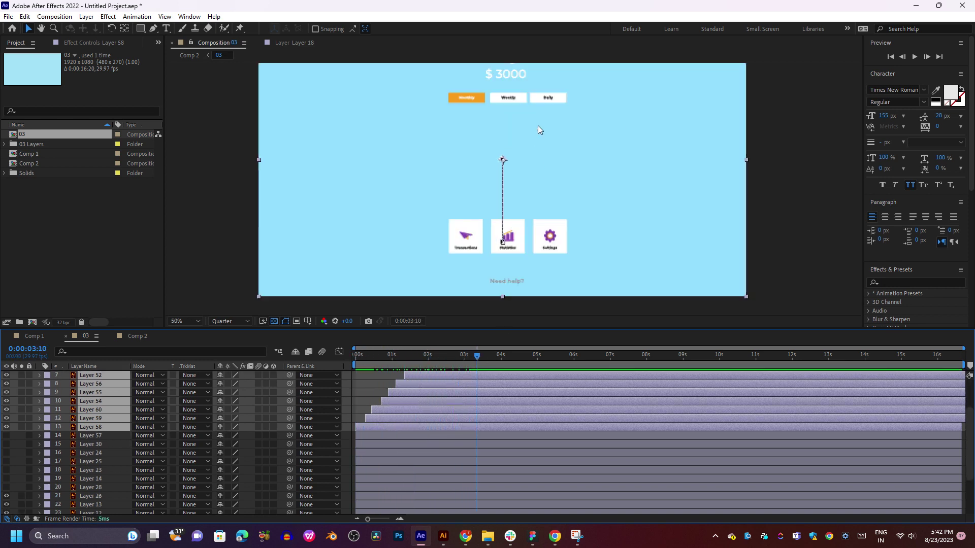
key(h)
drag(518, 153, 517, 206)
key(v)
scroll(501, 164, up, 2)
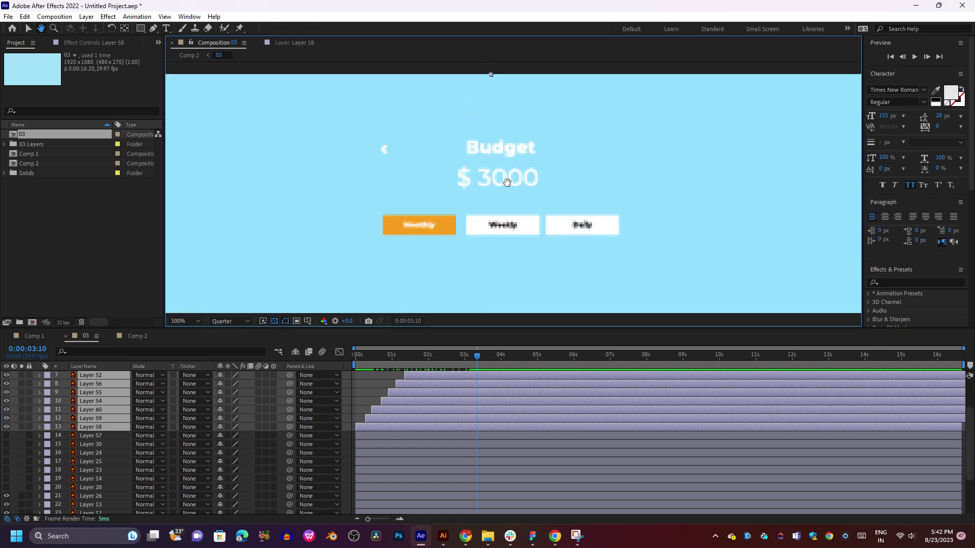
scroll(255, 428, up, 2)
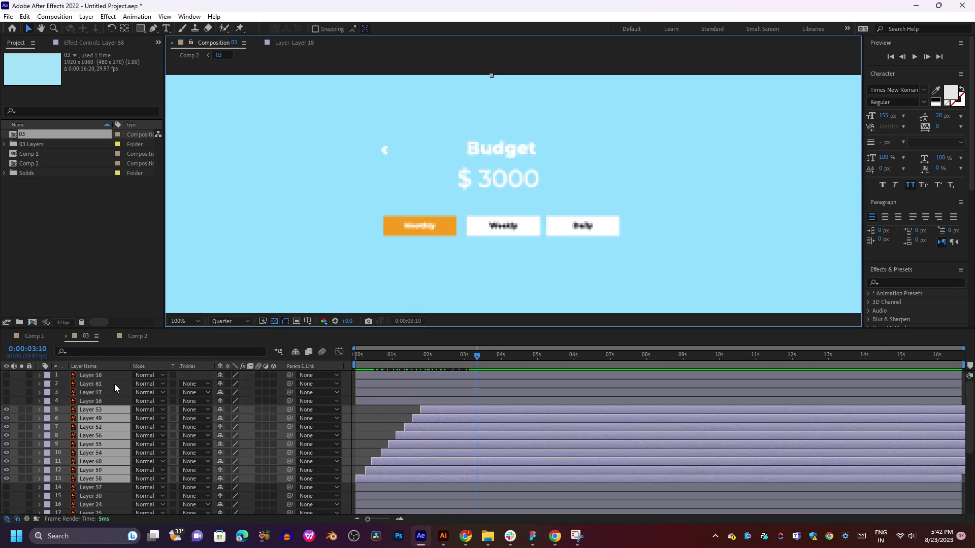
click(85, 366)
click(99, 378)
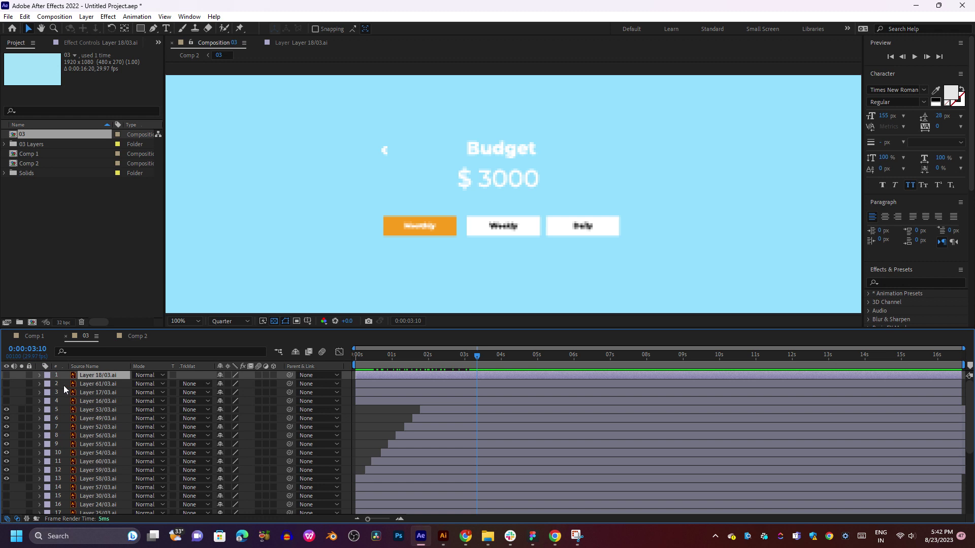
click(118, 367)
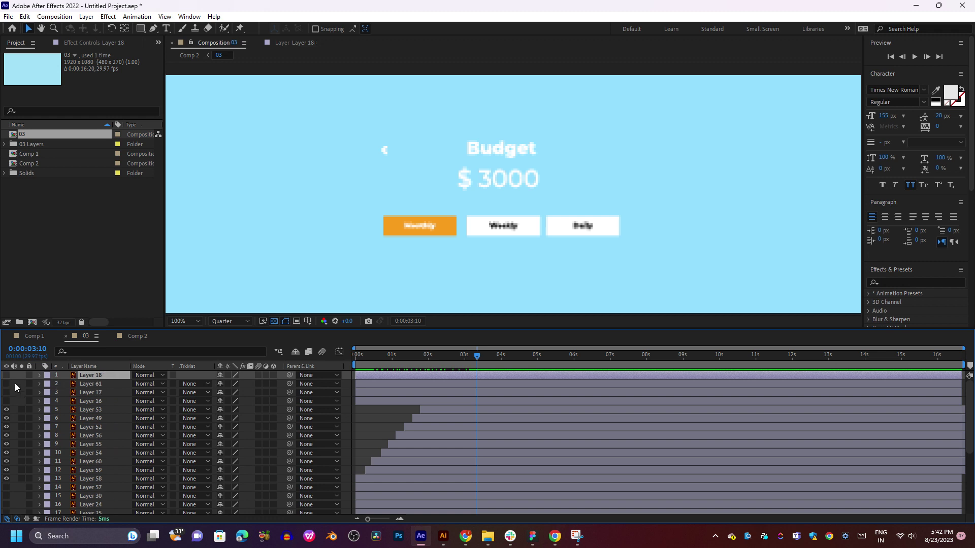
- Show the top four layers, toggle visibility to identify the clock and signal layers, and select all three
drag(10, 380, 8, 461)
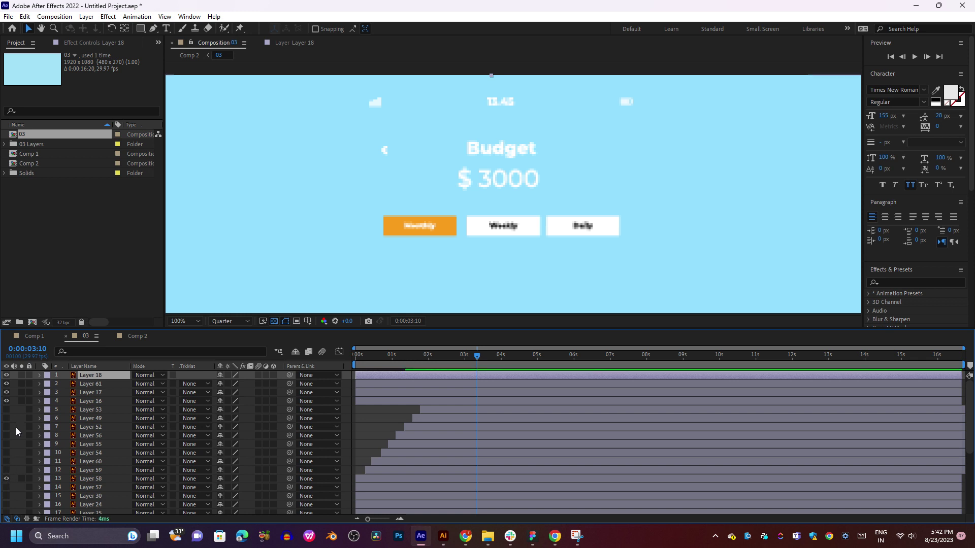
scroll(587, 229, up, 2)
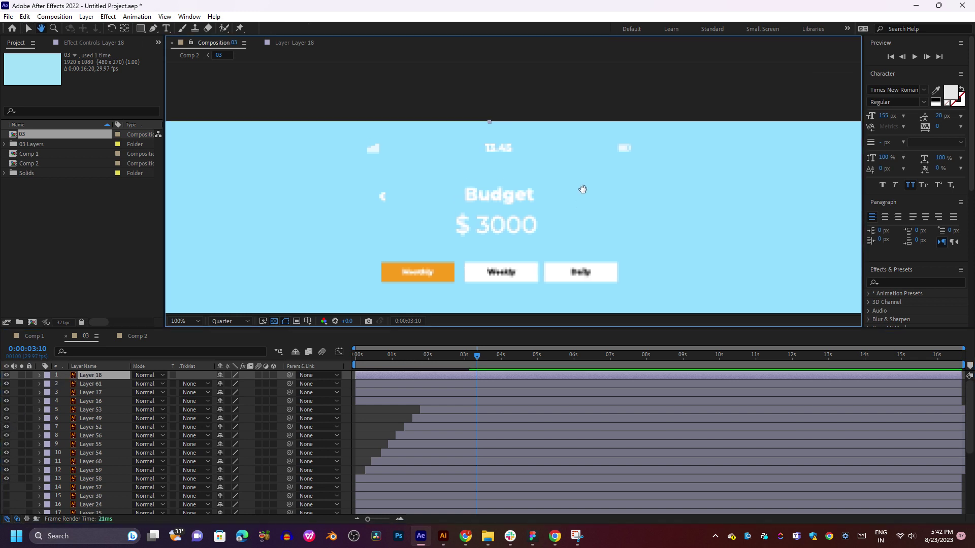
click(7, 384)
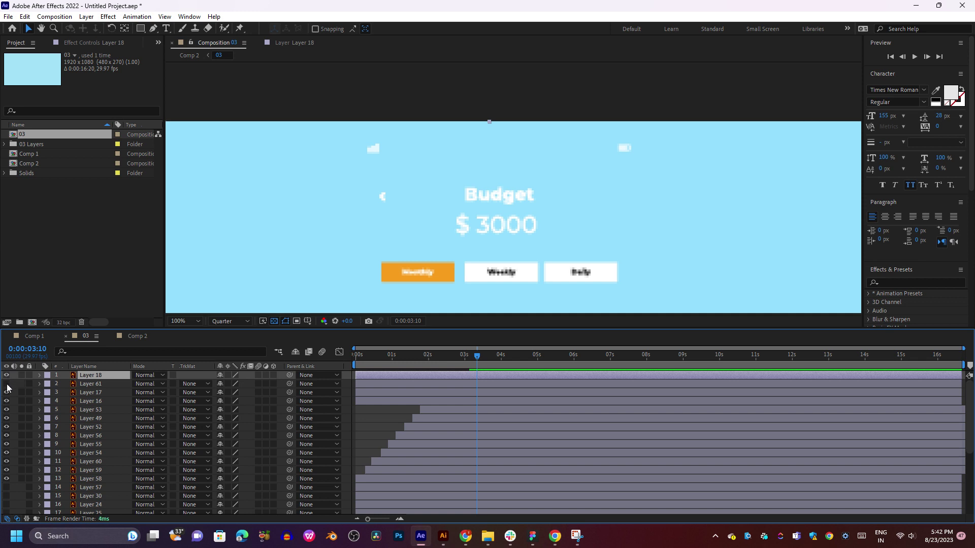
click(7, 385)
click(6, 392)
click(6, 393)
shift+click(92, 392)
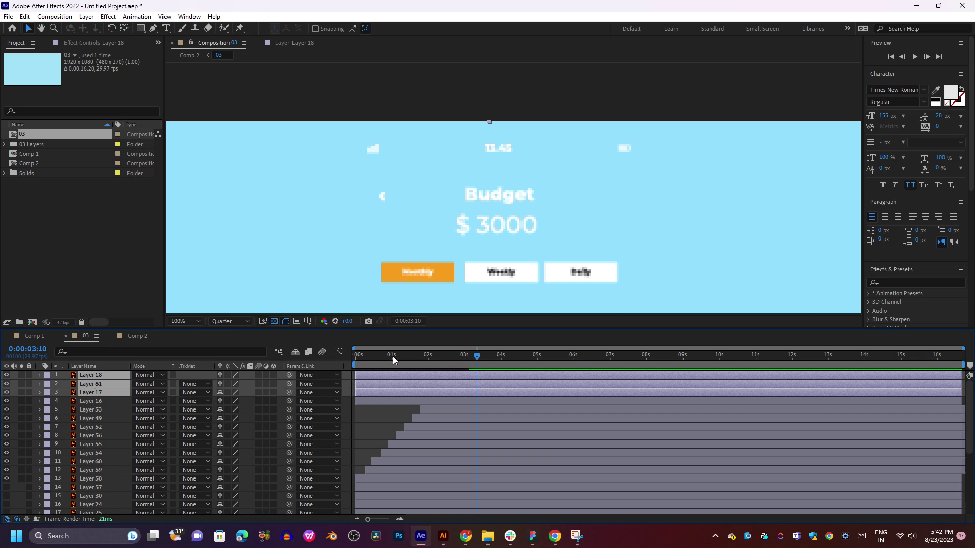
- Shift the three layers later and keyframe Position from 960,457 at 2:02 to 960,540 at 2:25
mouse_move(392, 355)
mouse_down()
mouse_move(380, 373)
mouse_move(437, 366)
mouse_up()
drag(432, 376, 498, 379)
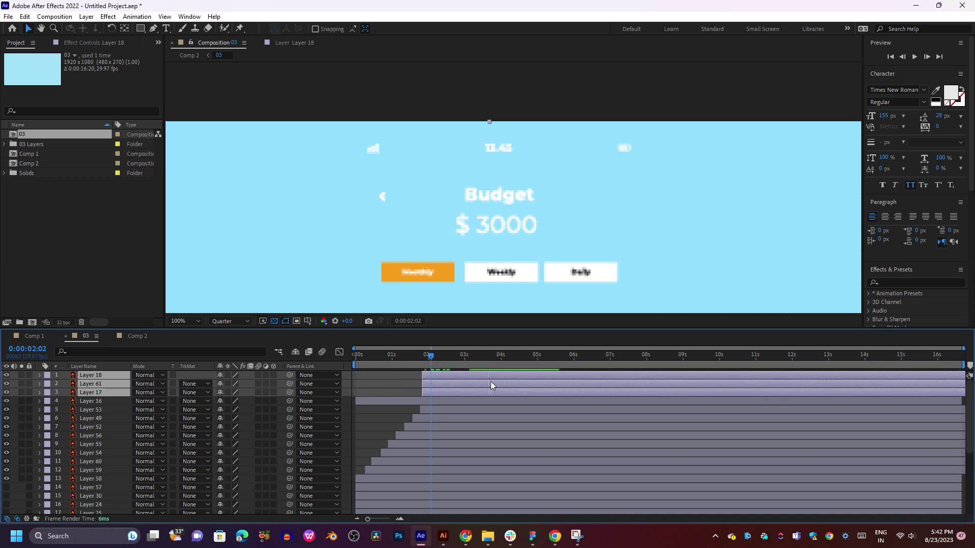
click(458, 356)
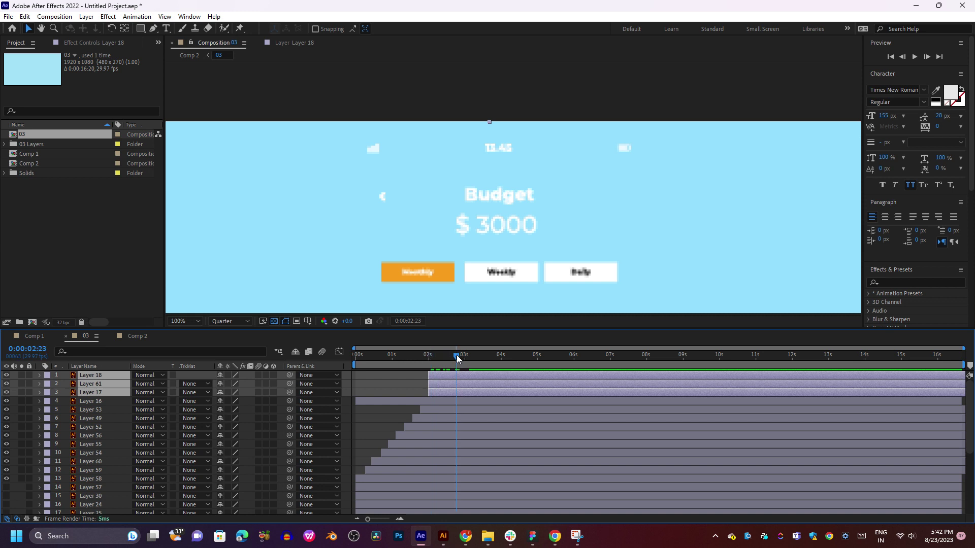
key(alt+shift+p)
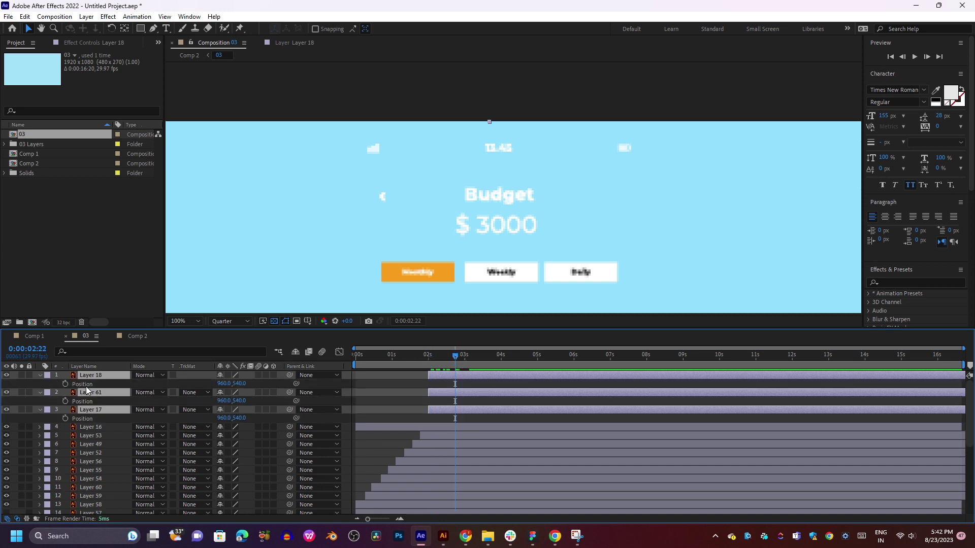
click(429, 356)
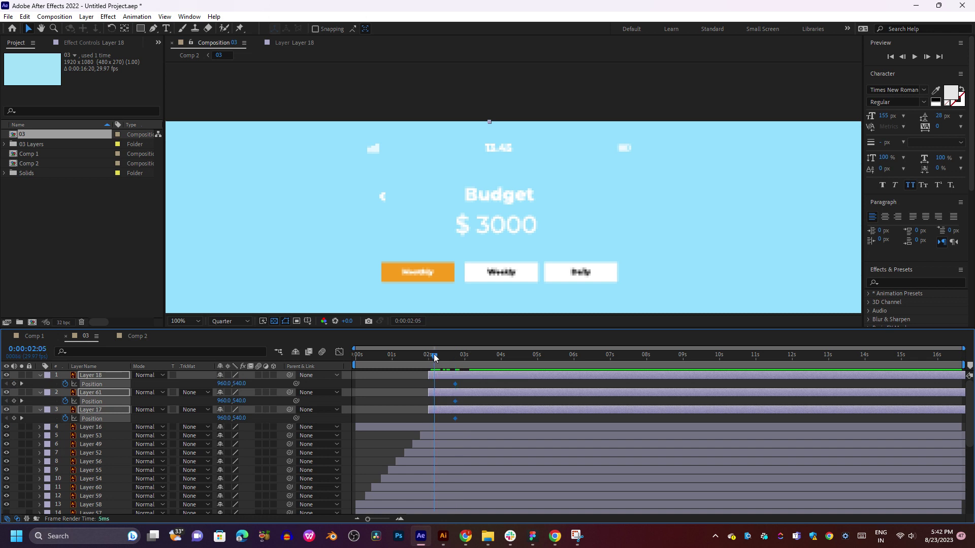
mouse_move(241, 384)
mouse_down()
mouse_move(273, 384)
mouse_move(193, 382)
mouse_up()
key(space)
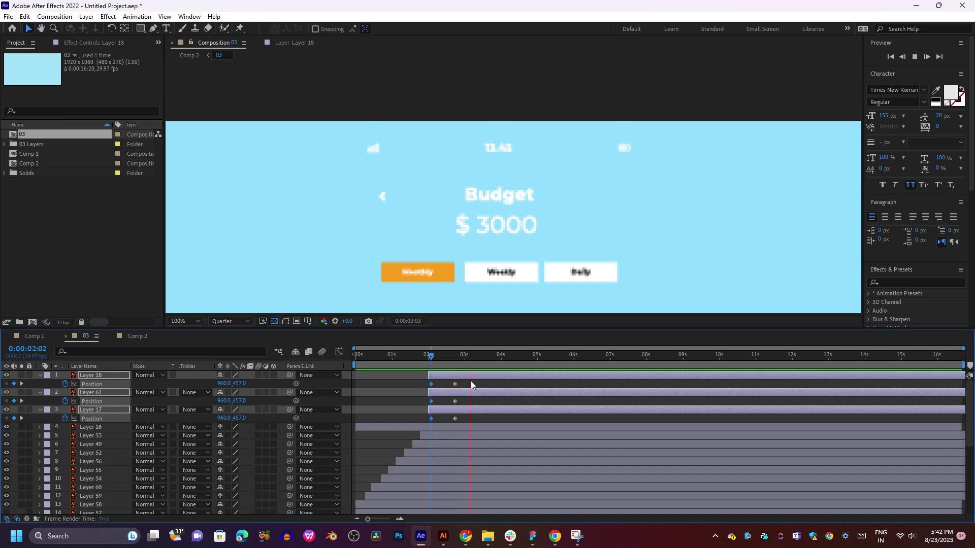
key(space)
- Move the keyframes to about 1:22 and delay Layer 18 to start around 2s for a stagger
ctrl+click(451, 377)
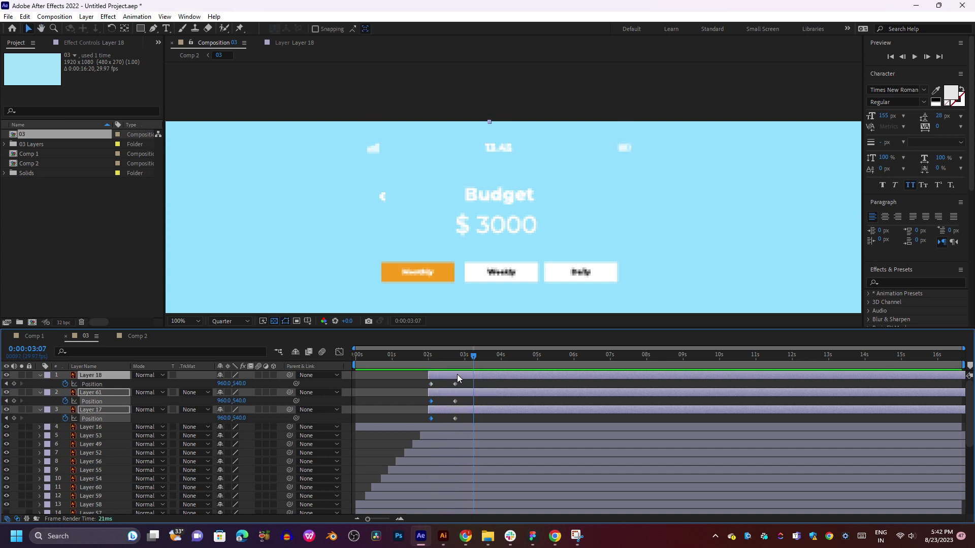
drag(457, 375, 445, 384)
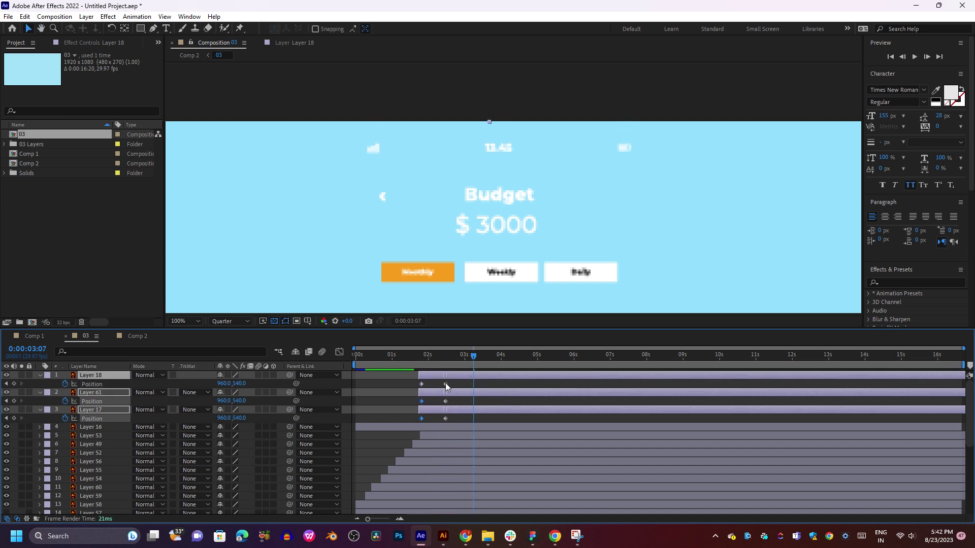
click(446, 382)
mouse_move(446, 375)
mouse_down()
mouse_move(461, 375)
mouse_move(437, 361)
mouse_move(452, 392)
mouse_move(465, 375)
mouse_up()
click(420, 358)
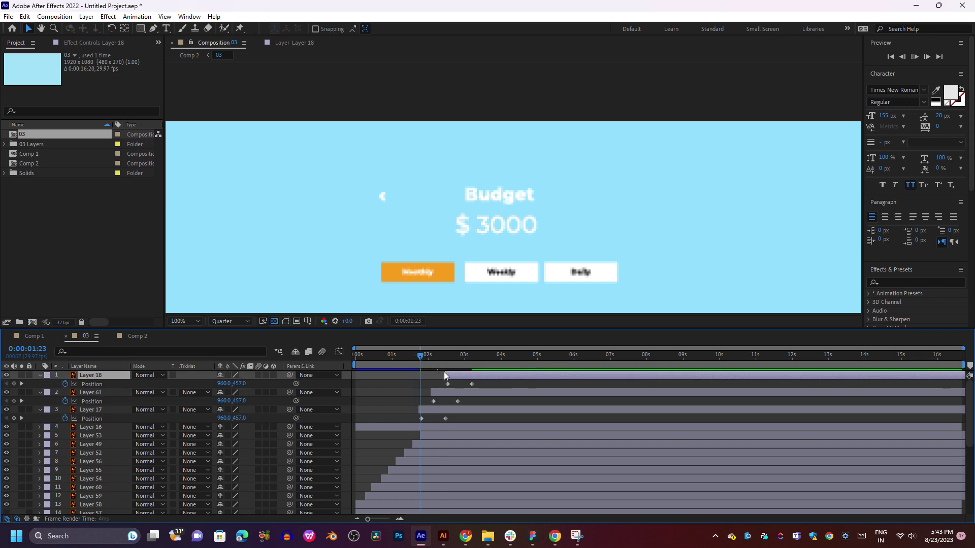
key(space)
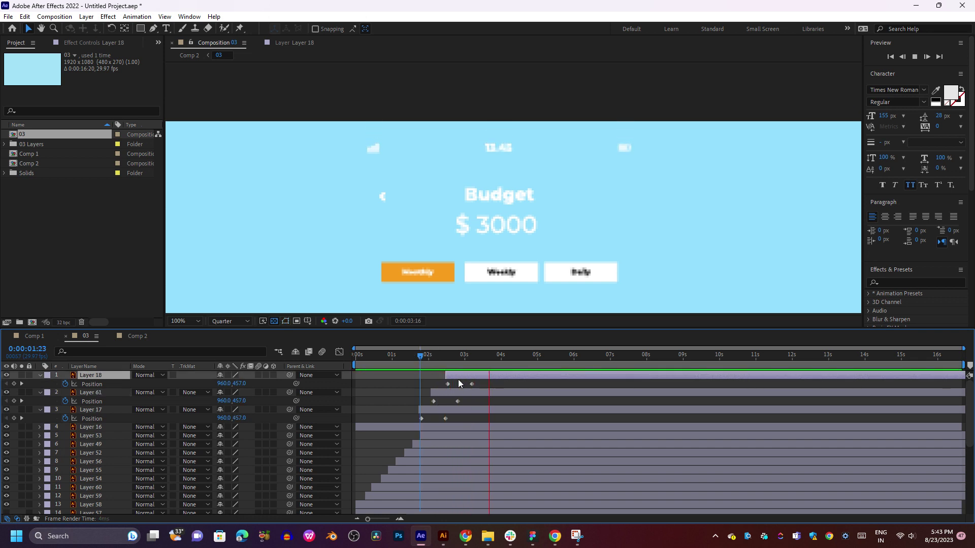
- Start Layer 61 slightly earlier, apply Easy Ease to the Position keyframes, and preview from 1:04
mouse_move(452, 392)
mouse_down()
mouse_move(451, 379)
mouse_move(419, 425)
mouse_move(430, 413)
mouse_up()
click(457, 377)
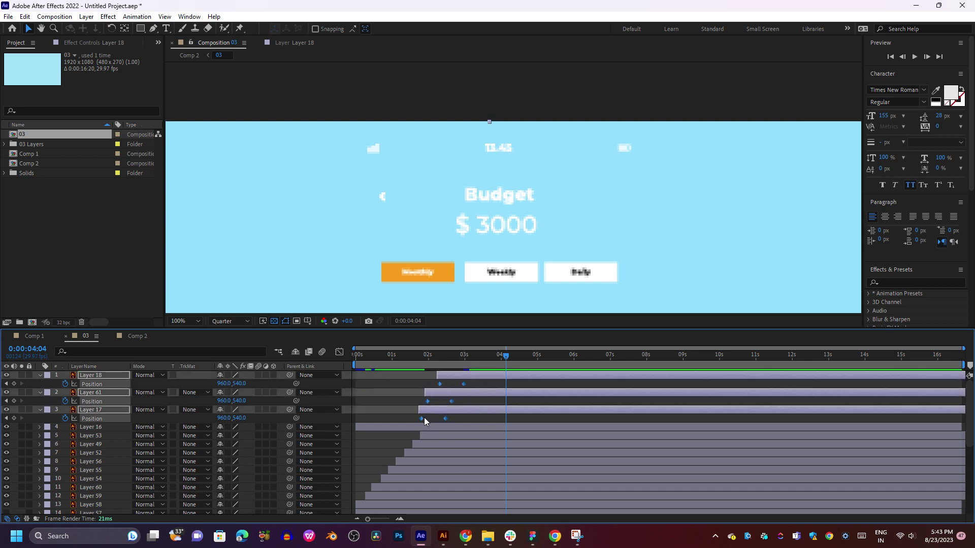
key(F9)
click(400, 358)
key(space)
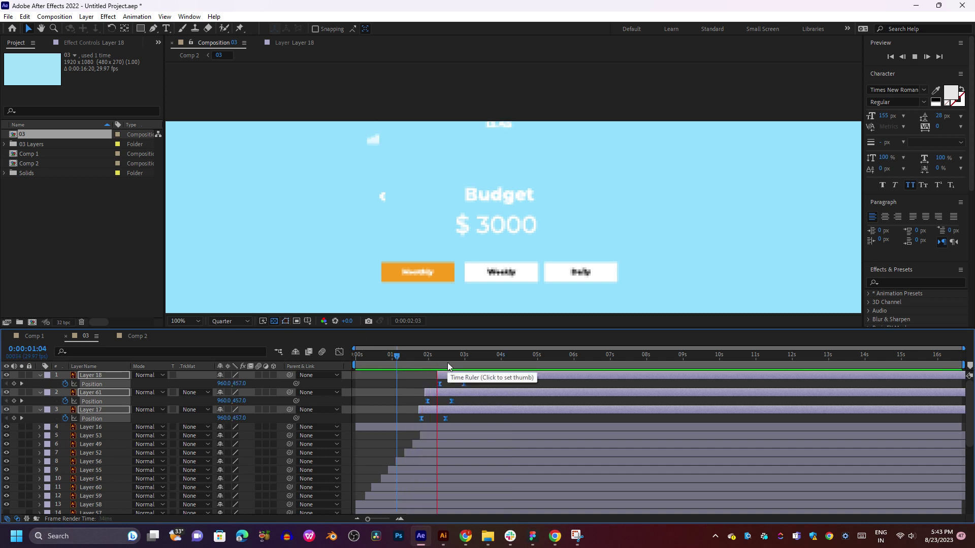
key(space)
- In the Graph Editor, drag the Position keyframes' influence handles to make a sharper, faster speed peak
click(339, 352)
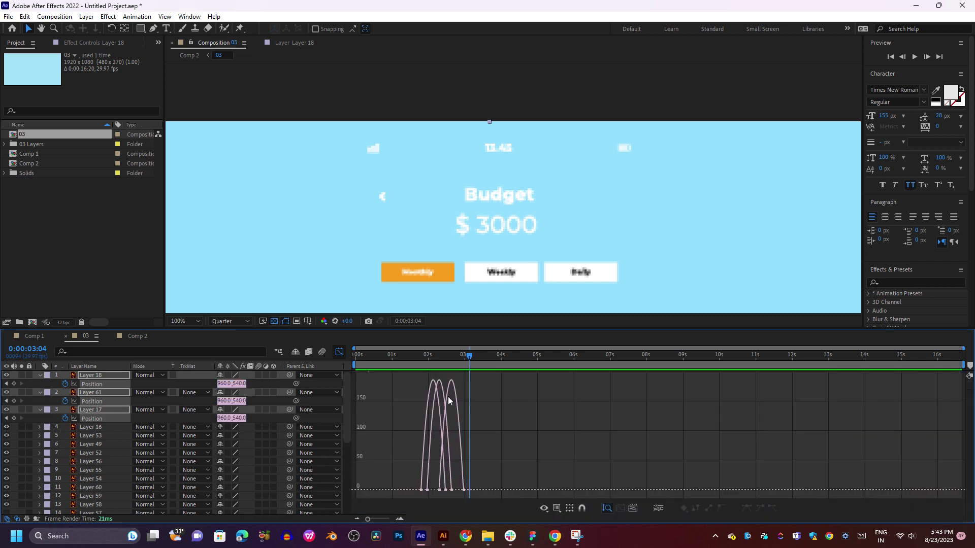
key(ctrl+a)
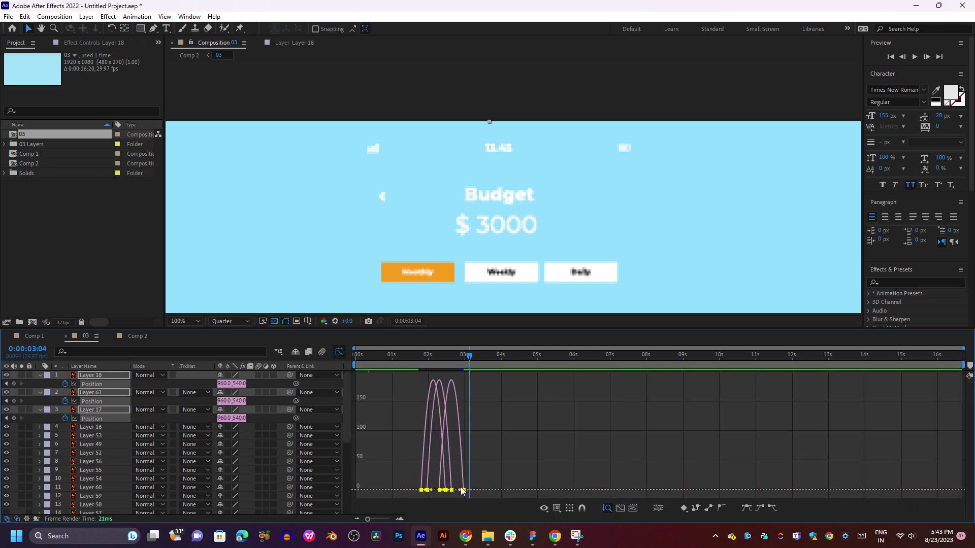
drag(460, 491, 438, 494)
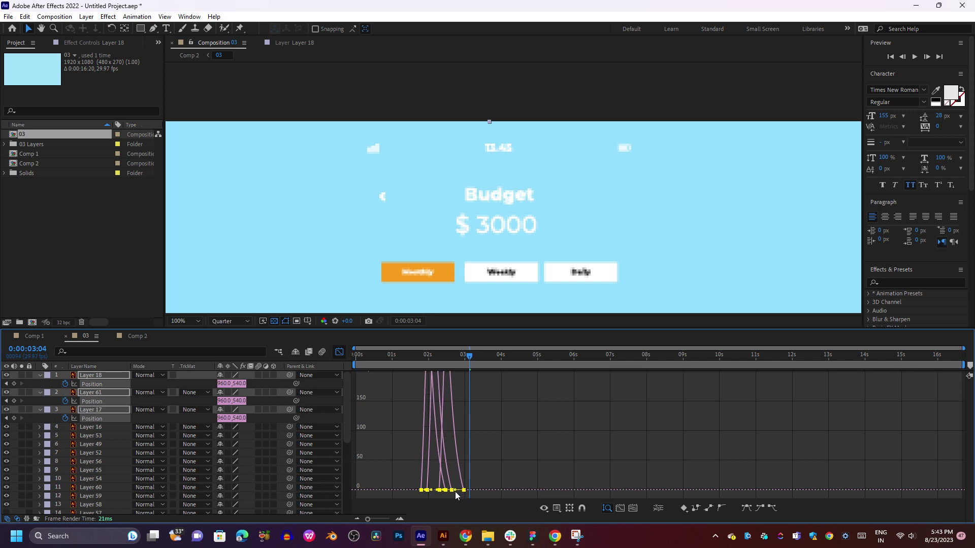
drag(433, 493, 437, 494)
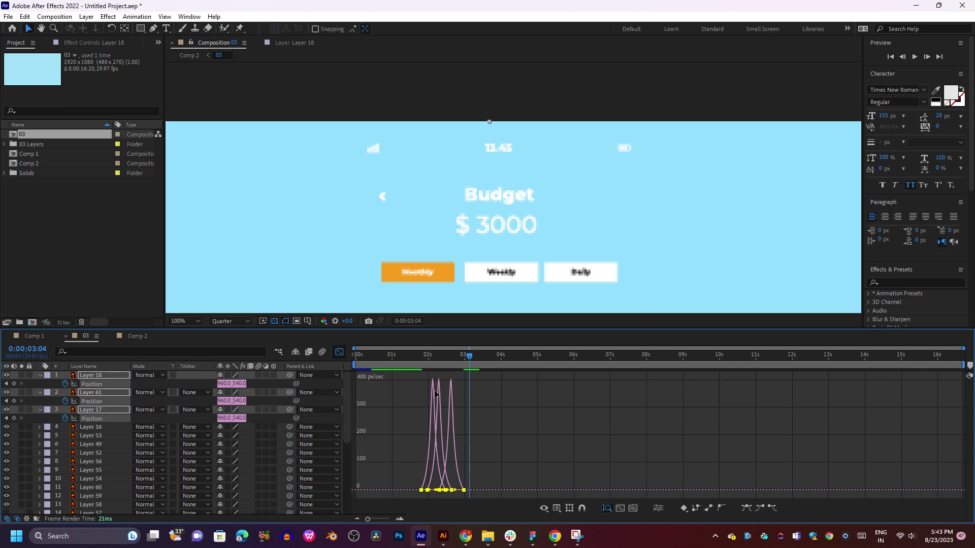
click(416, 355)
key(space)
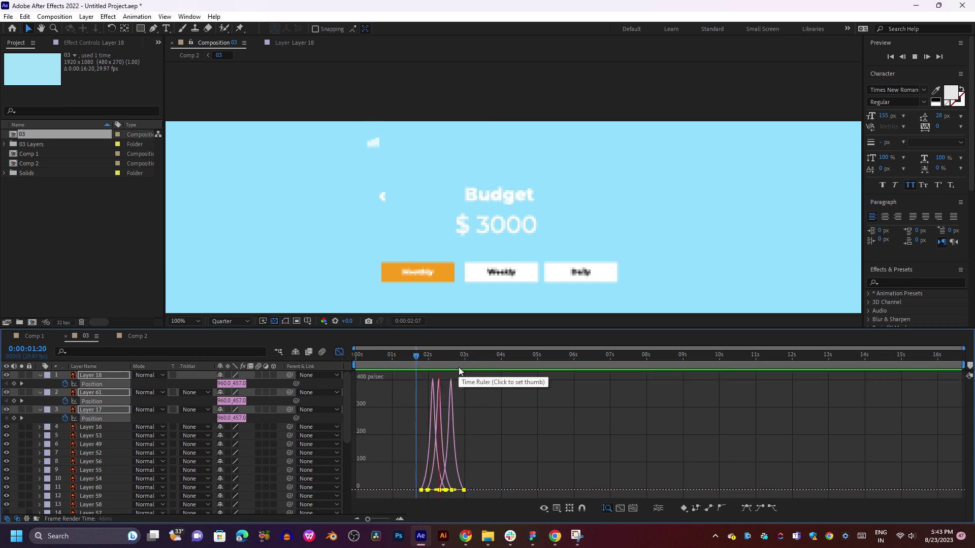
key(space)
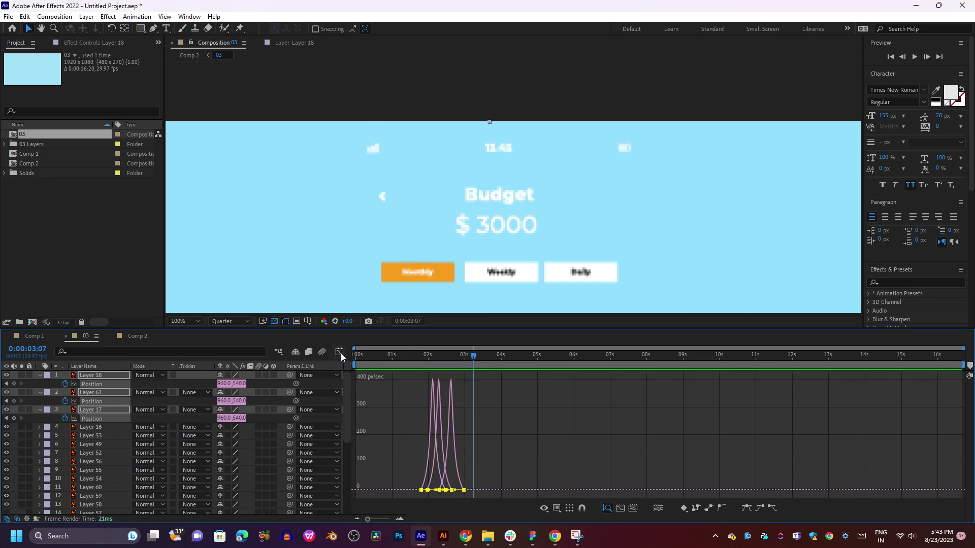
- Return to the layer bars, replay the slide-in, collapse the properties, and park at 3:11
click(339, 352)
click(424, 355)
key(space)
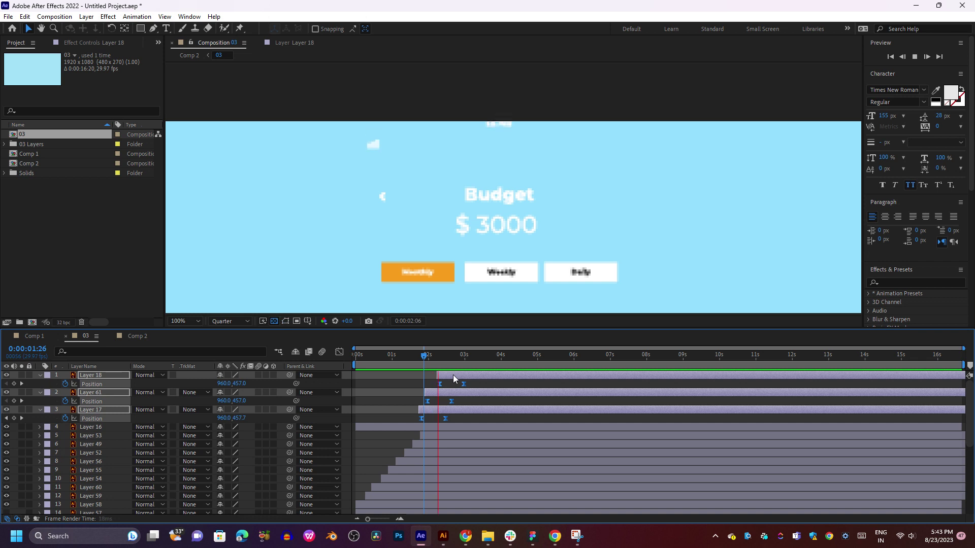
click(415, 356)
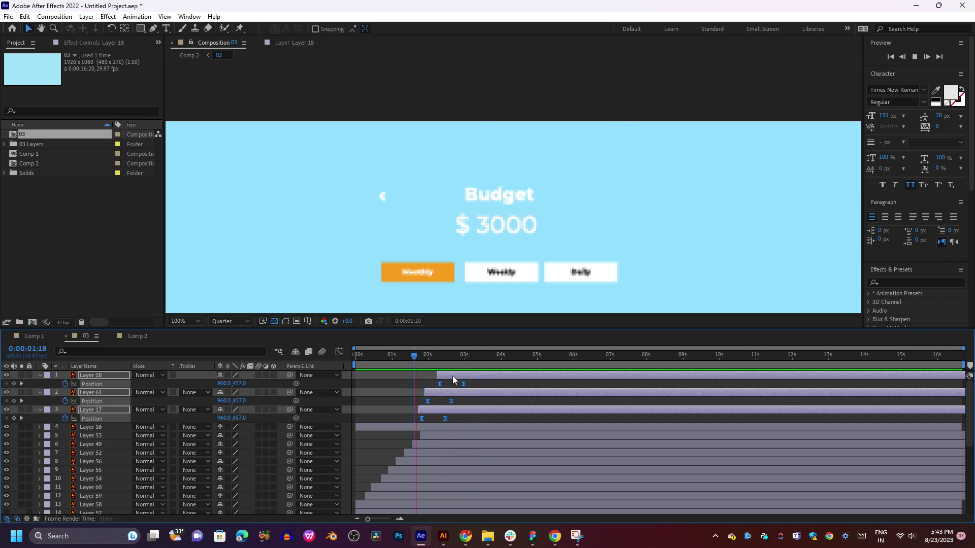
key(space)
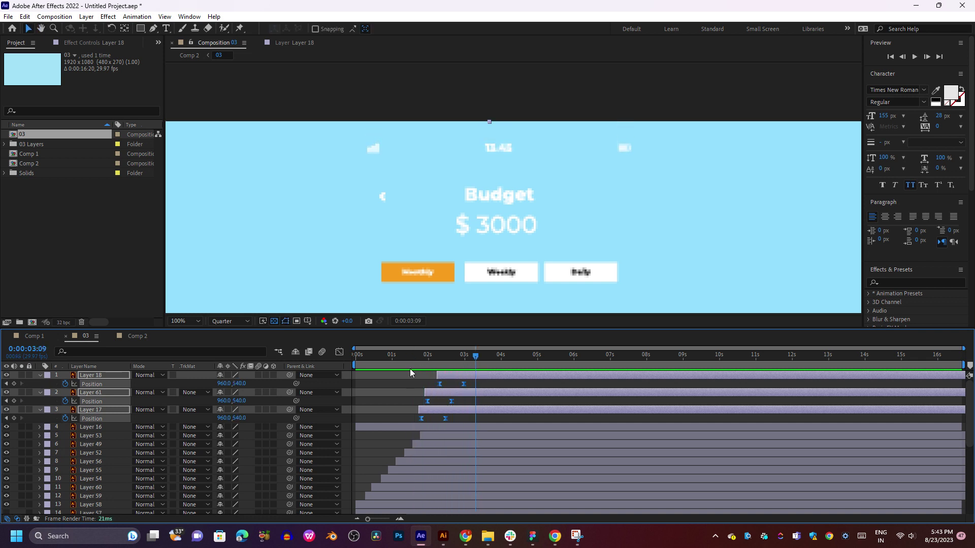
key(p)
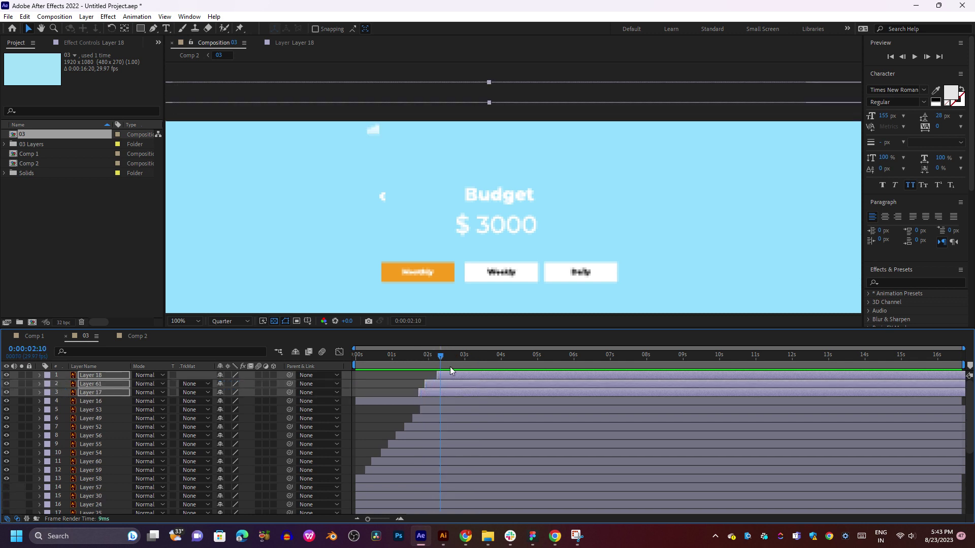
click(478, 363)
drag(522, 229, 525, 157)
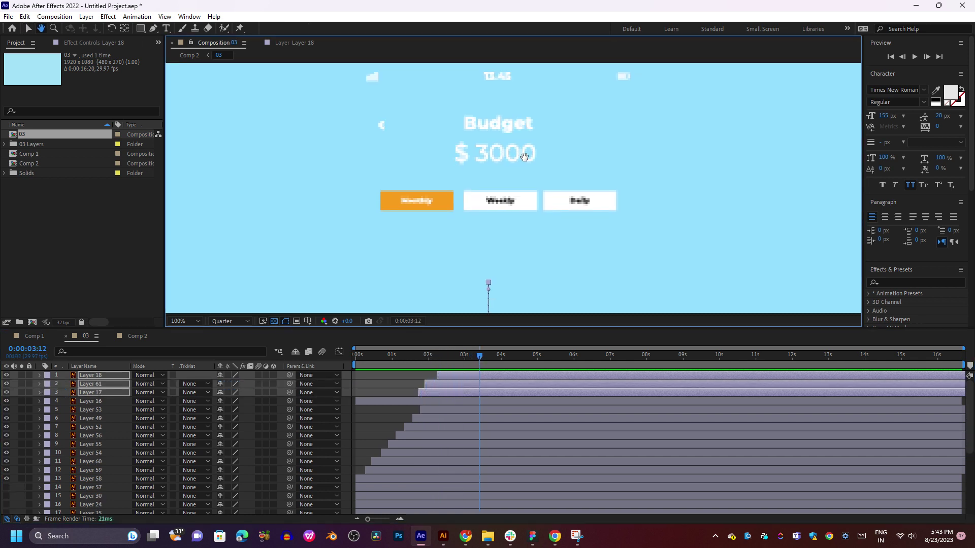
- Select Layer 16, pan to the icon cards, confirm it's the plus button, and scrub back to 1:15
key(v)
click(89, 400)
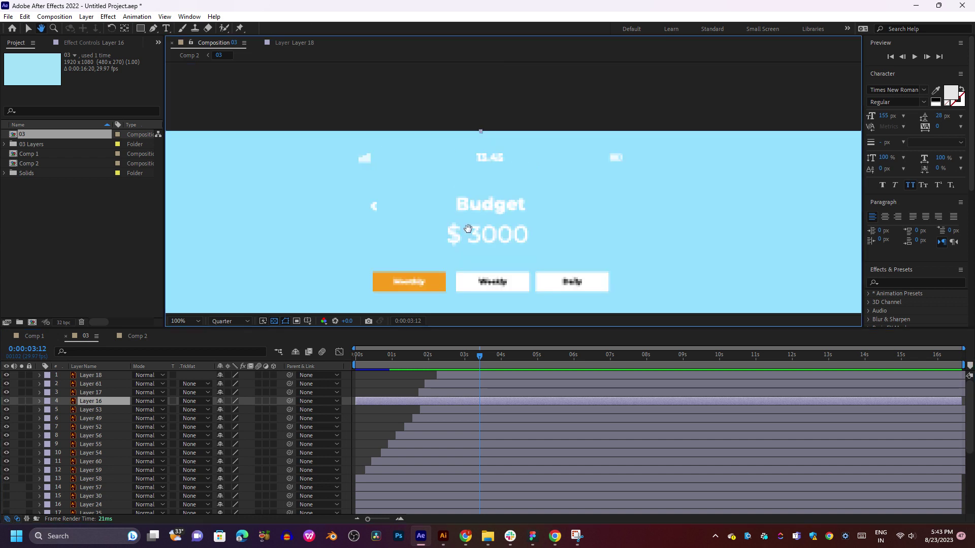
scroll(447, 213, down, 10)
drag(435, 211, 412, 192)
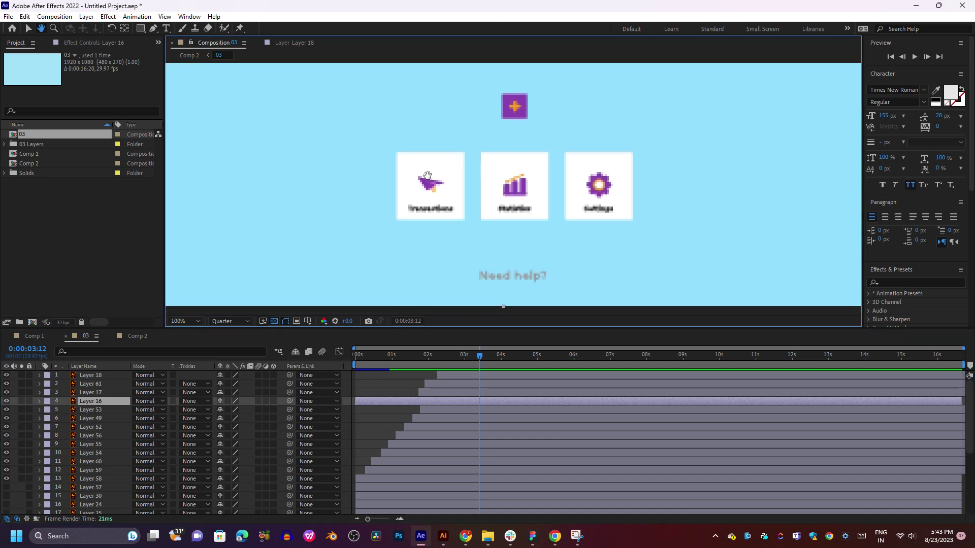
click(6, 402)
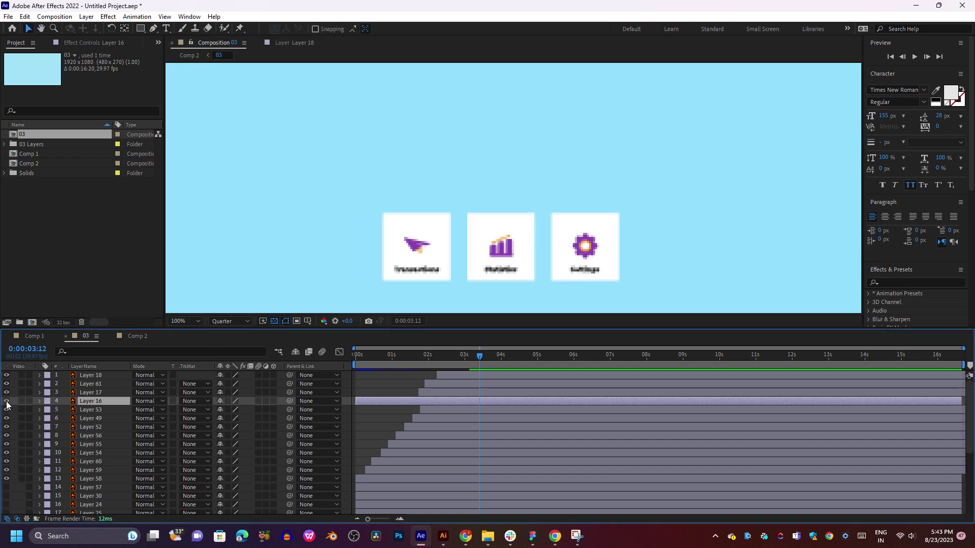
click(6, 401)
mouse_move(455, 369)
mouse_down()
mouse_move(411, 373)
mouse_move(443, 404)
mouse_up()
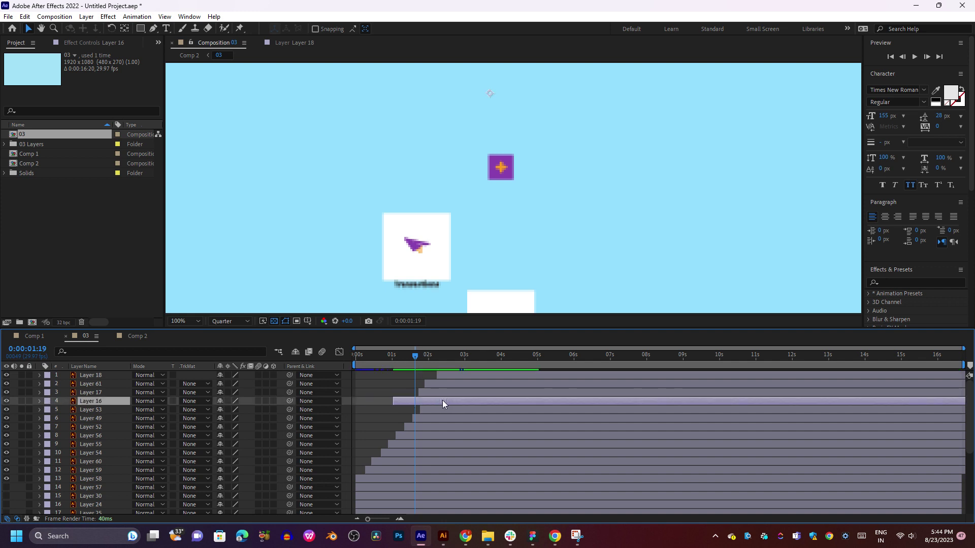
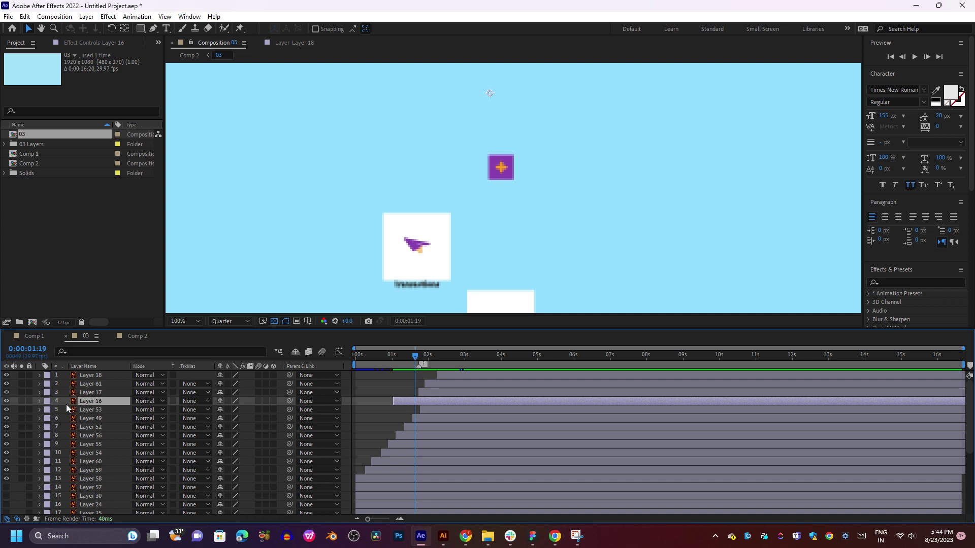
- Keep Layer 16's plus square at 100% scale and move its anchor point to the square's centre
key(s)
mouse_move(241, 411)
mouse_down()
mouse_move(181, 410)
mouse_move(192, 407)
mouse_up()
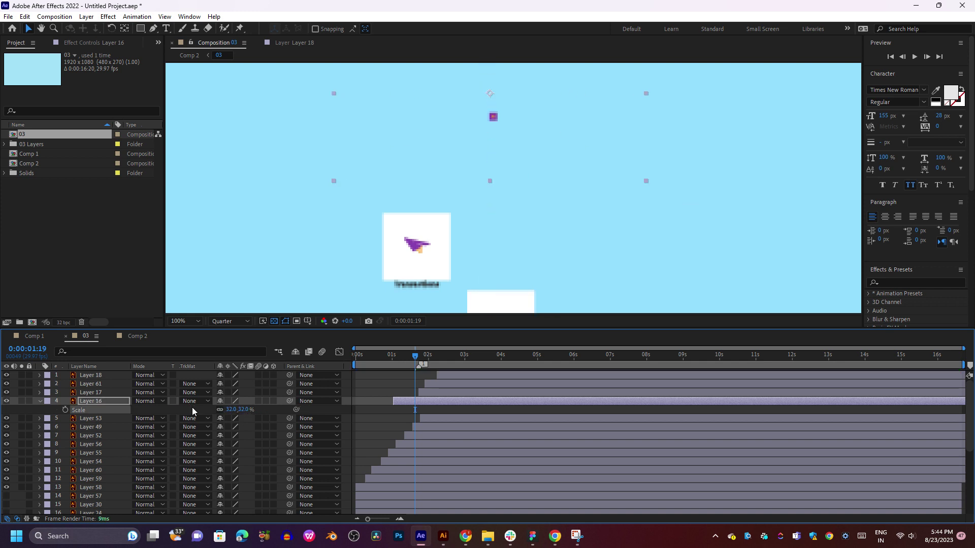
key(ctrl+z)
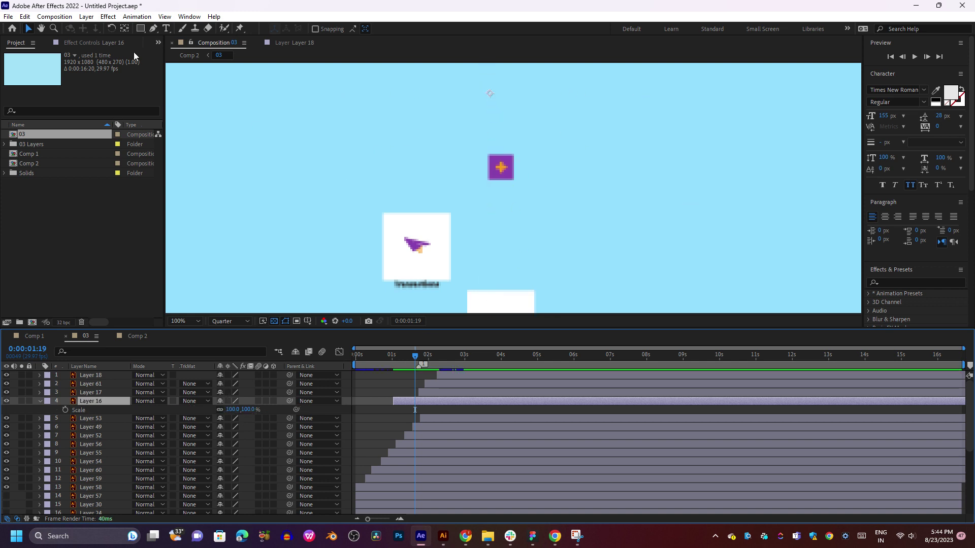
click(124, 29)
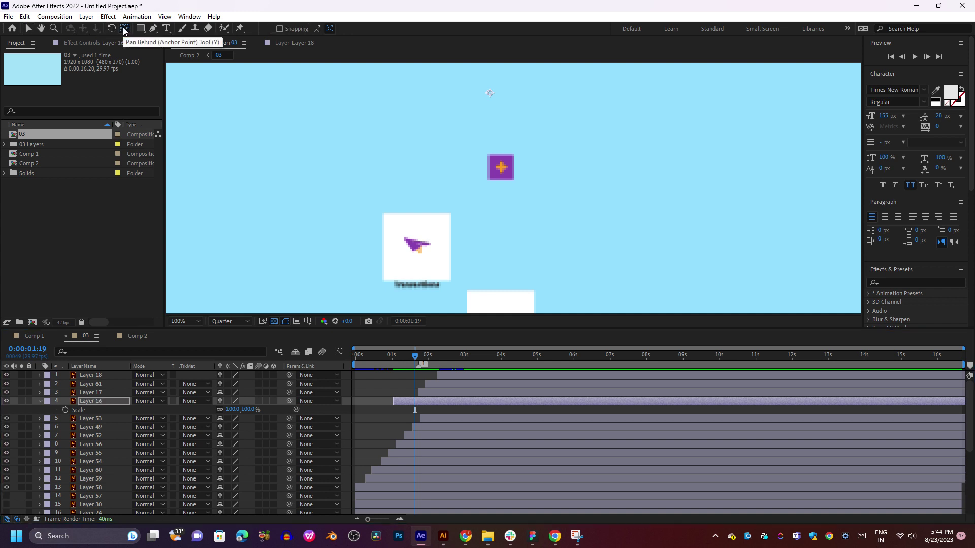
drag(489, 93, 502, 170)
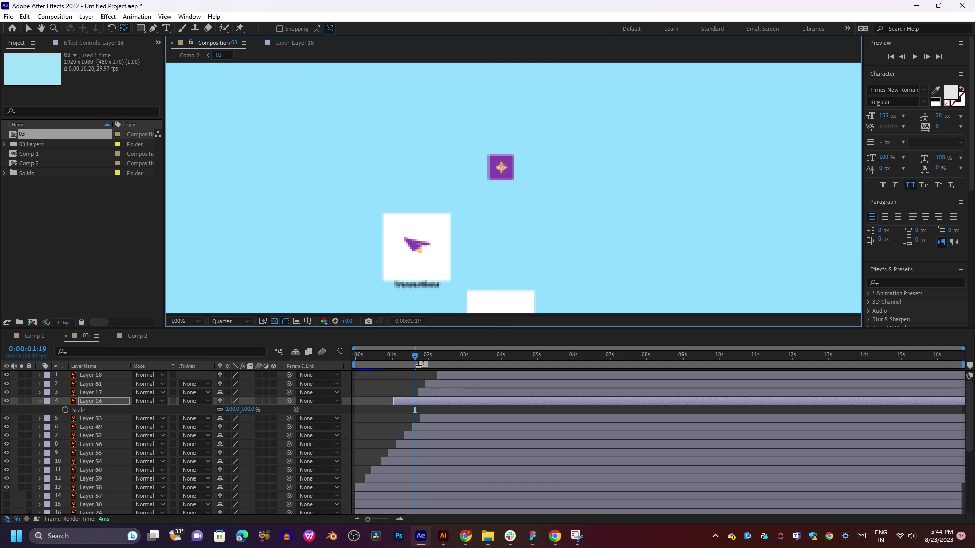
drag(415, 358, 420, 359)
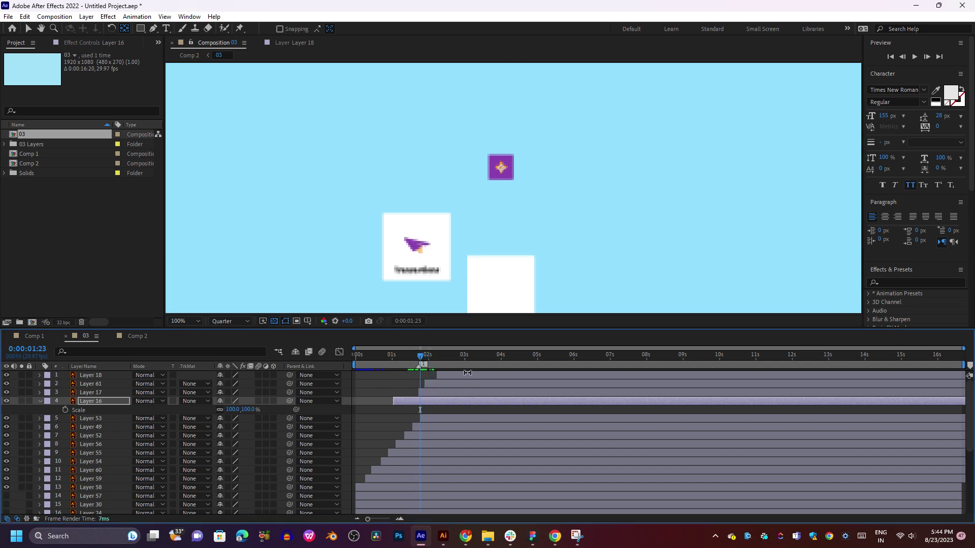
- Start the plus square's Scale keyframes and place a 0% keyframe at about 1:05
click(65, 409)
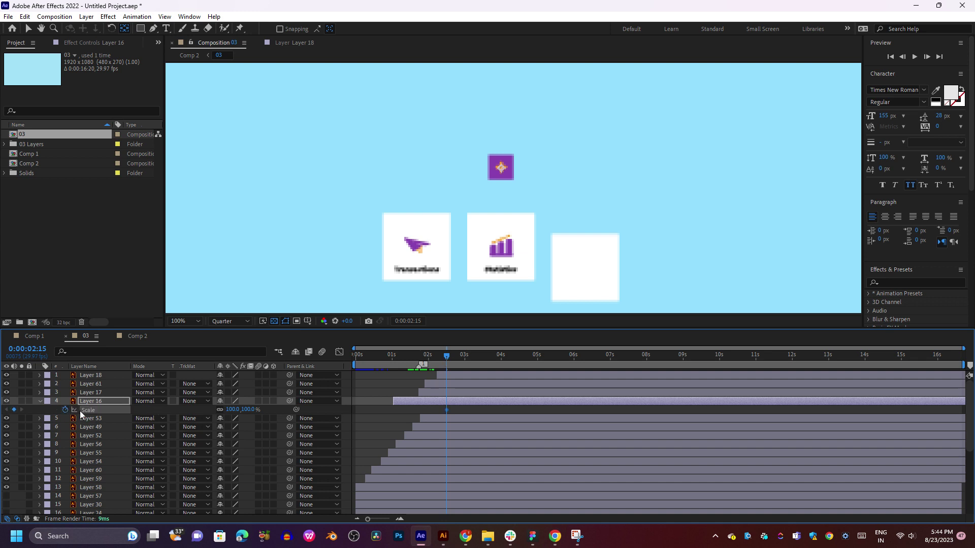
mouse_move(431, 361)
mouse_down()
mouse_move(416, 358)
mouse_move(425, 361)
mouse_up()
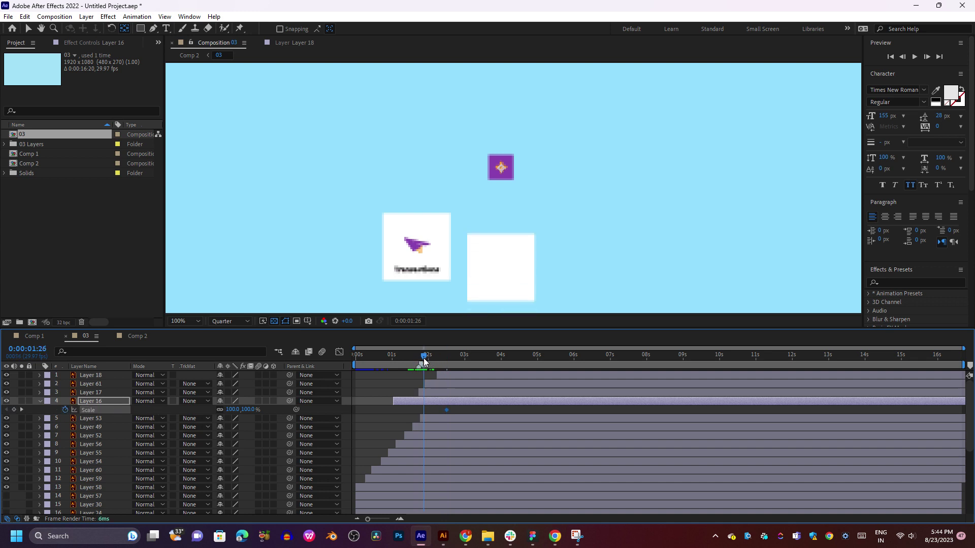
click(233, 410)
text(0)
key(Return)
key(space)
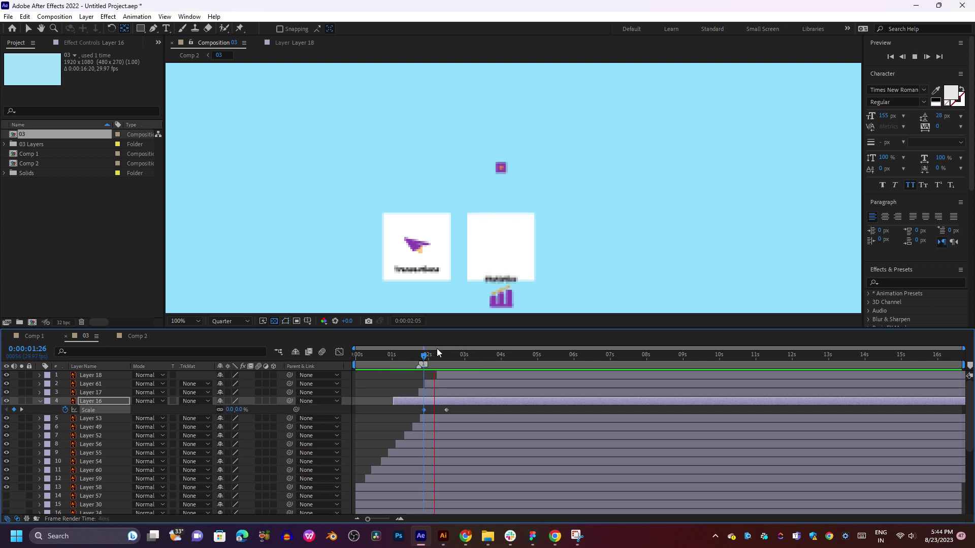
drag(423, 409, 399, 410)
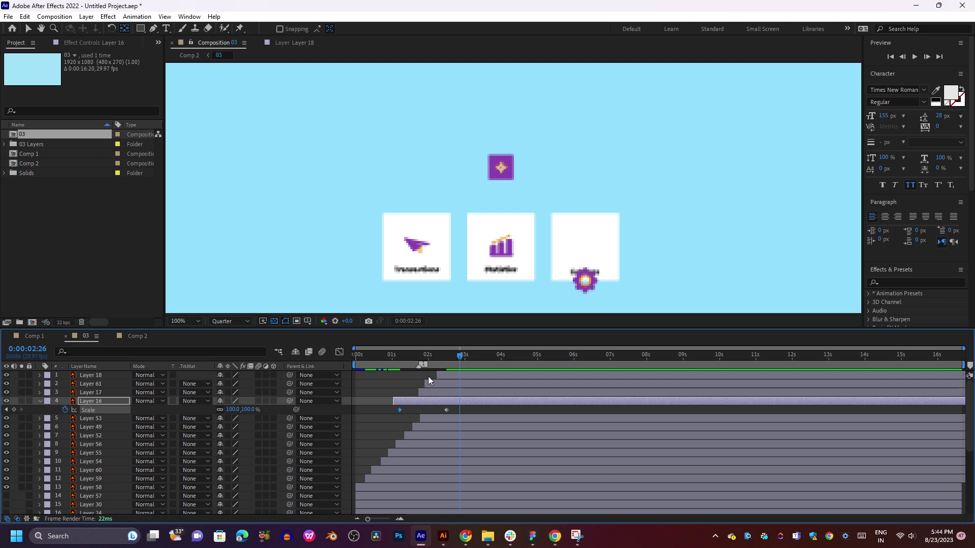
- Add a 120% overshoot Scale keyframe at 1:26 and preview the pop-in
click(424, 356)
click(231, 410)
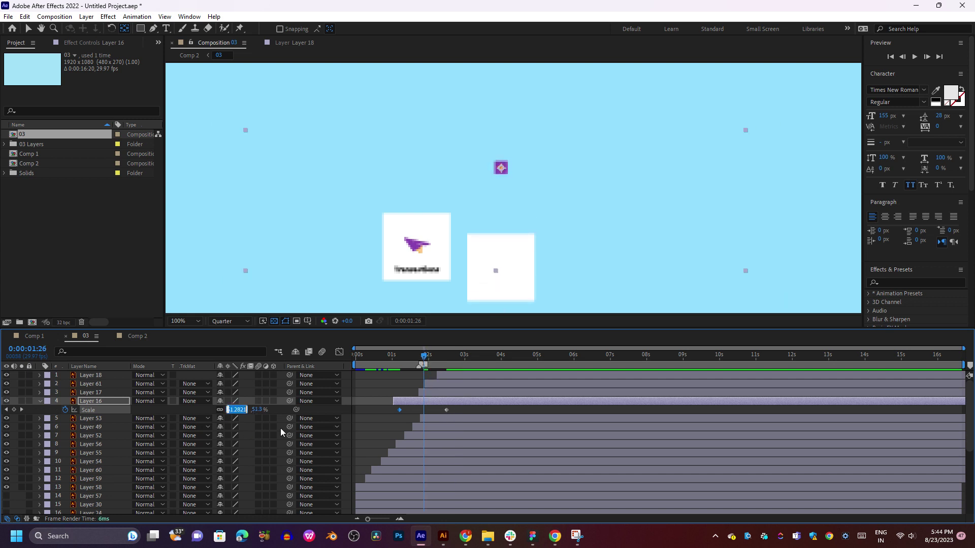
text(12)
text(0)
key(Return)
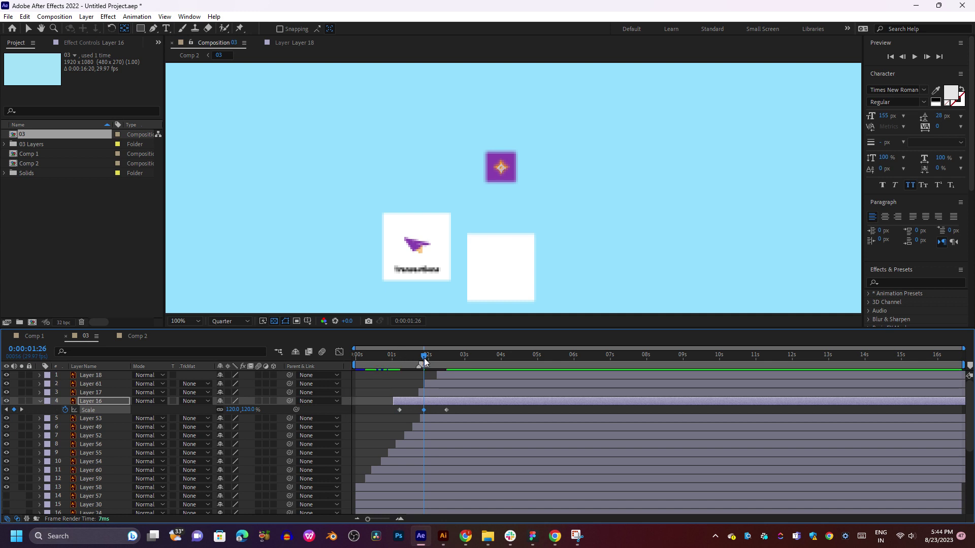
drag(424, 361, 396, 359)
key(space)
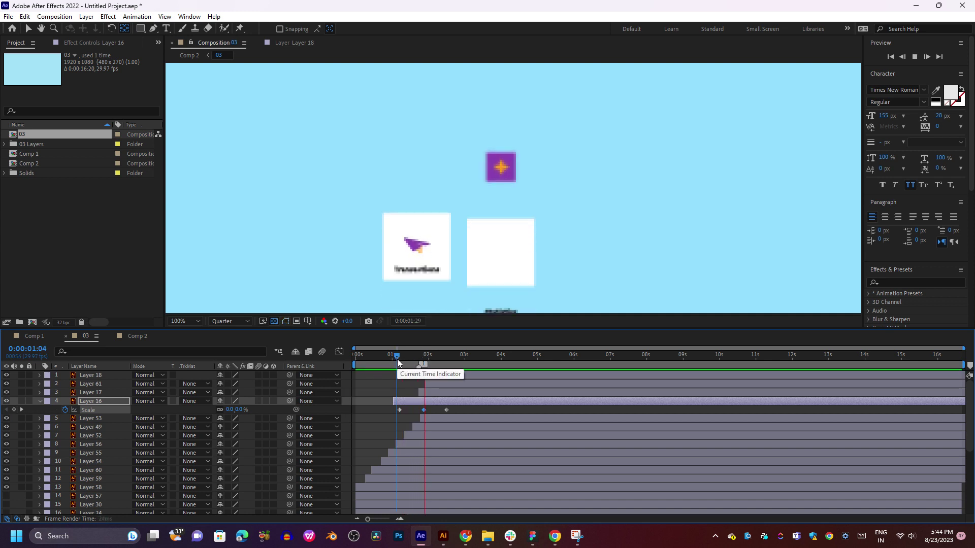
drag(408, 355, 446, 358)
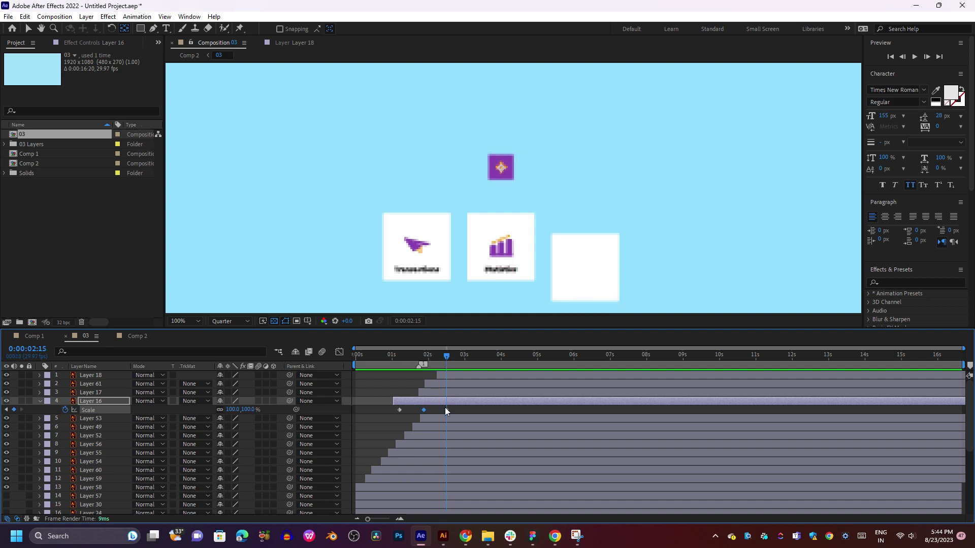
- Add Scale keyframes dipping to 75% around 2:08 and rising to 95% at 2:15
click(232, 410)
text(9)
key(Return)
key(space)
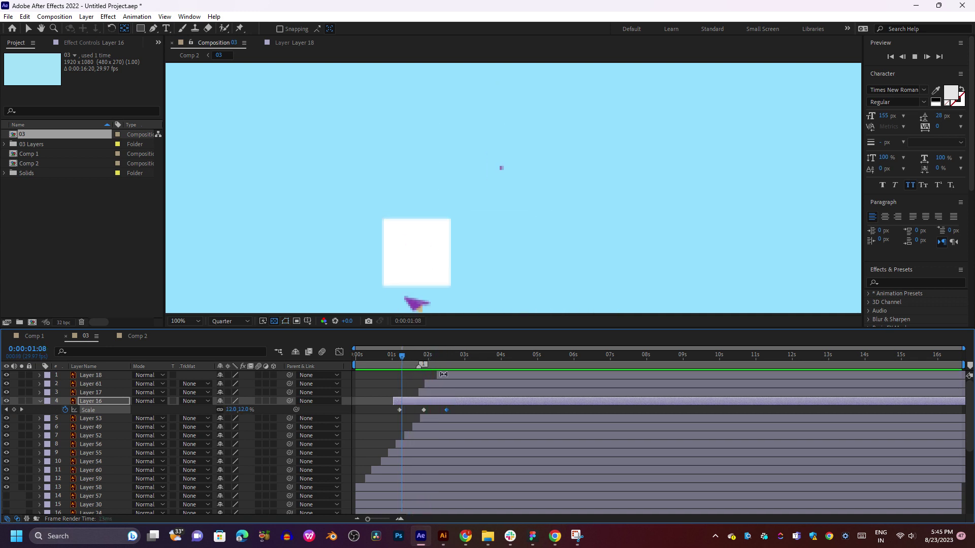
click(446, 362)
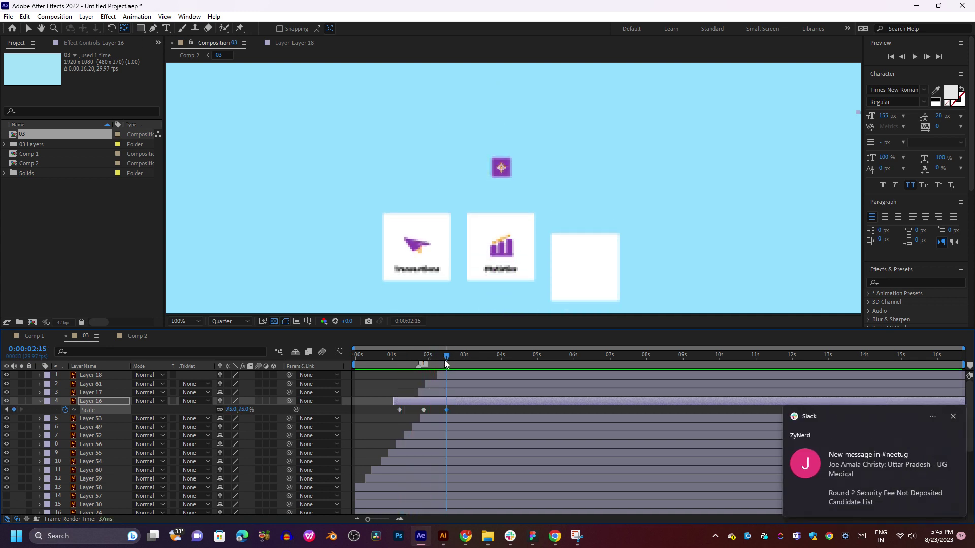
click(231, 410)
text(95)
key(Return)
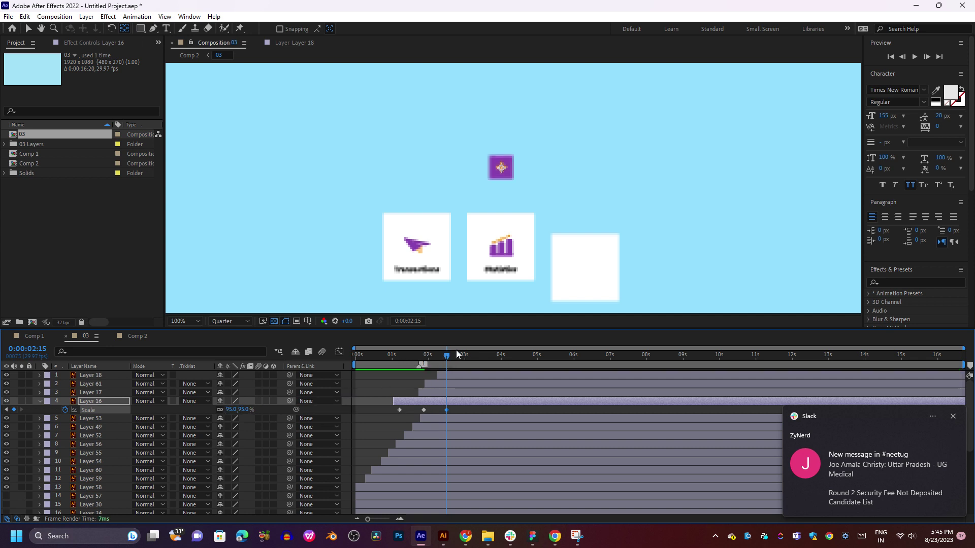
- Add a 105% Scale keyframe at 3:03 and a final 100% keyframe at 3:18
click(464, 359)
drag(464, 360, 468, 357)
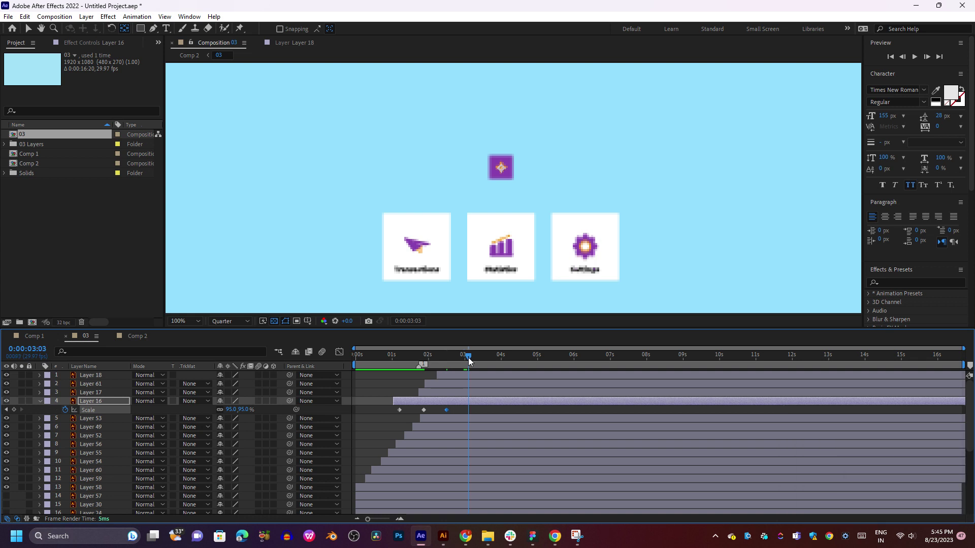
click(231, 410)
text(105)
key(Return)
click(484, 357)
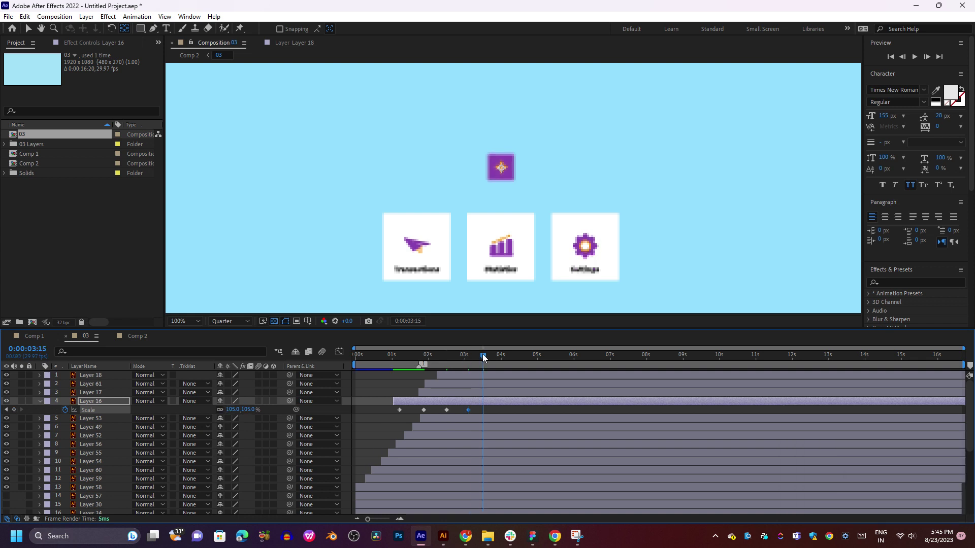
drag(486, 358, 486, 358)
click(249, 410)
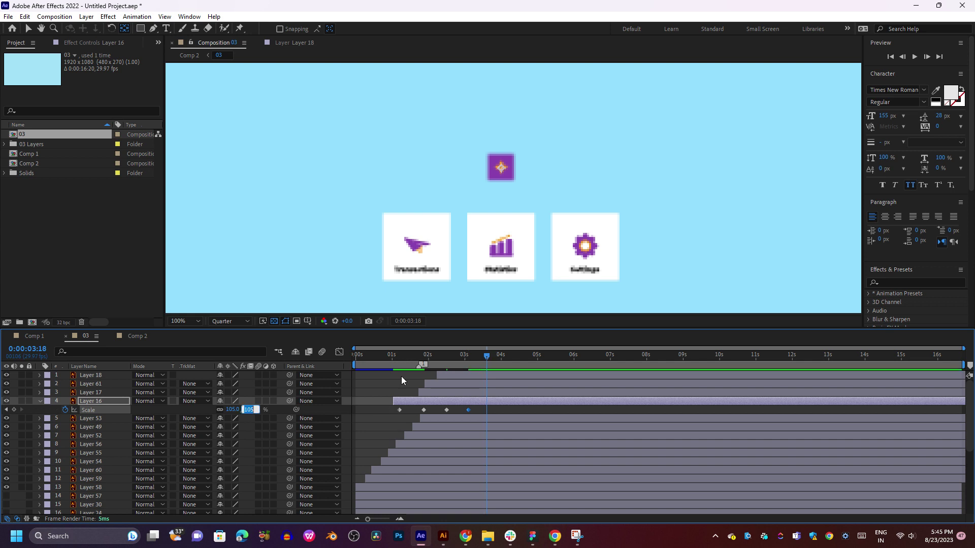
text(100)
key(Return)
- Delete a stray Scale keyframe and select all five remaining Scale keyframes
click(480, 417)
drag(490, 407, 393, 417)
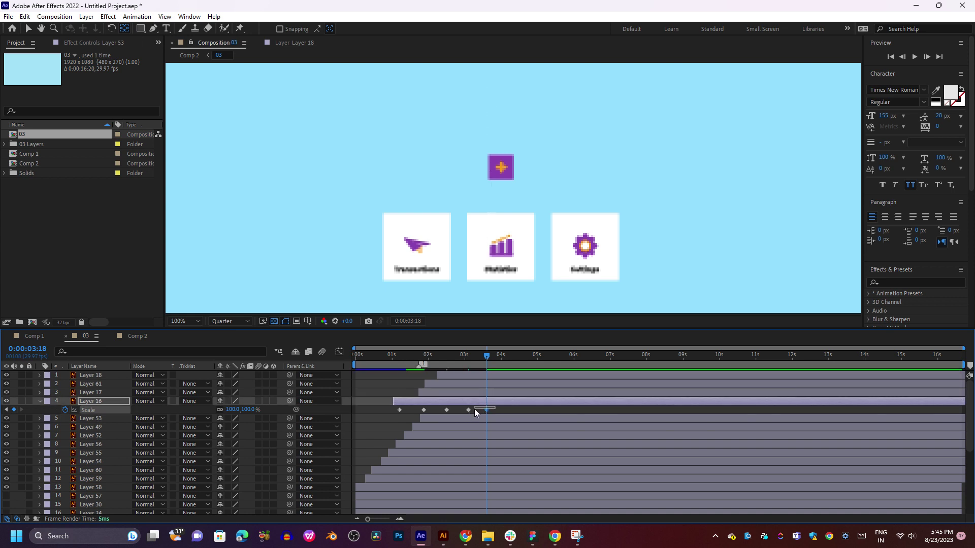
click(434, 419)
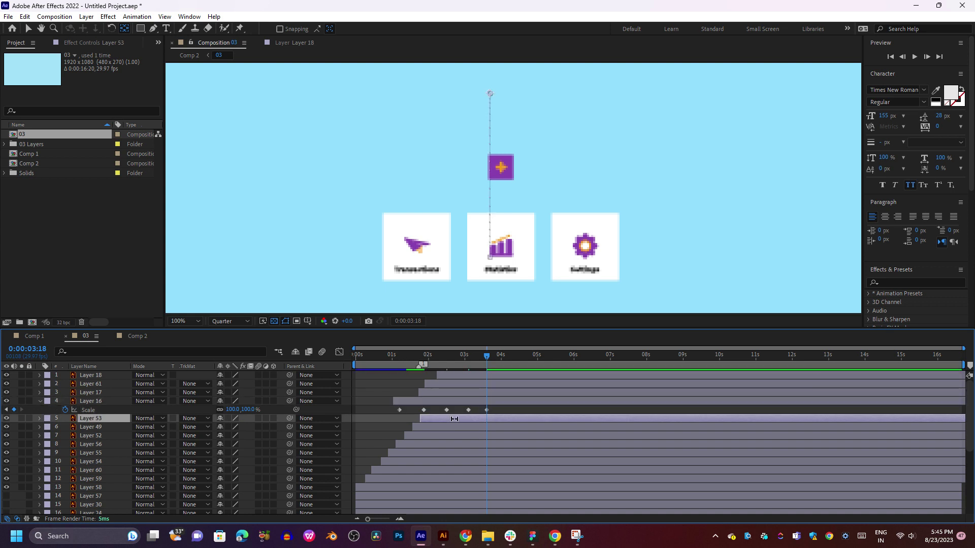
click(490, 410)
key(Delete)
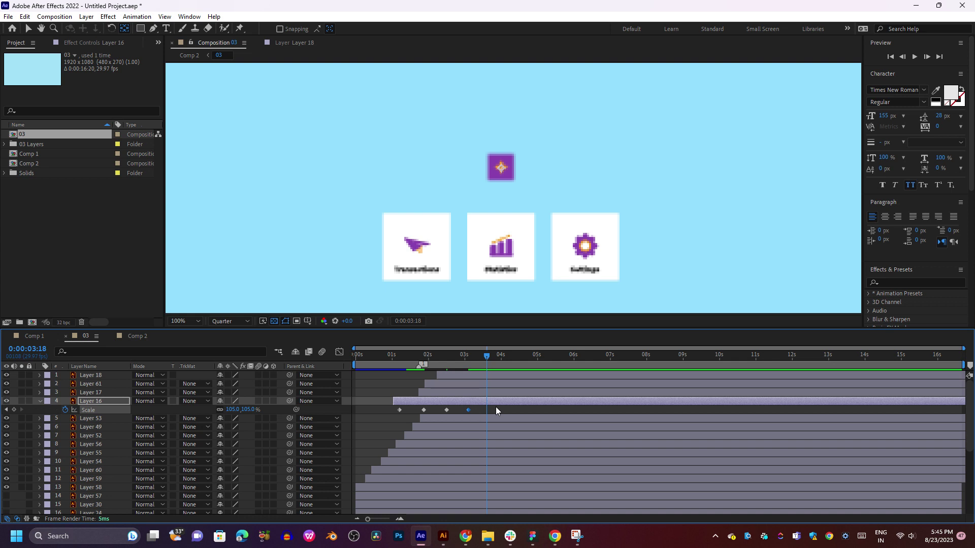
drag(496, 411, 398, 416)
- Apply Keyframe Assistant > Easy Ease to the selected Scale keyframes
right_click(400, 411)
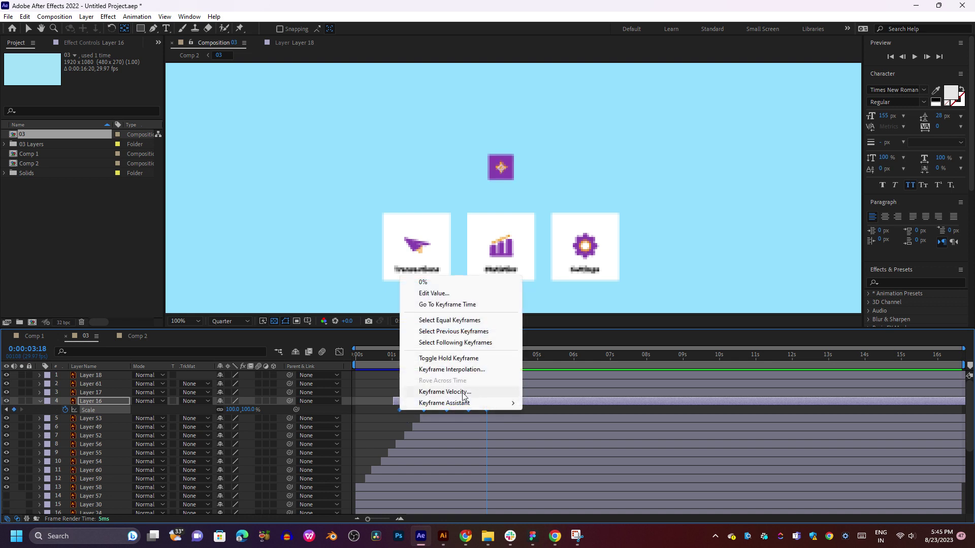
click(463, 392)
click(635, 331)
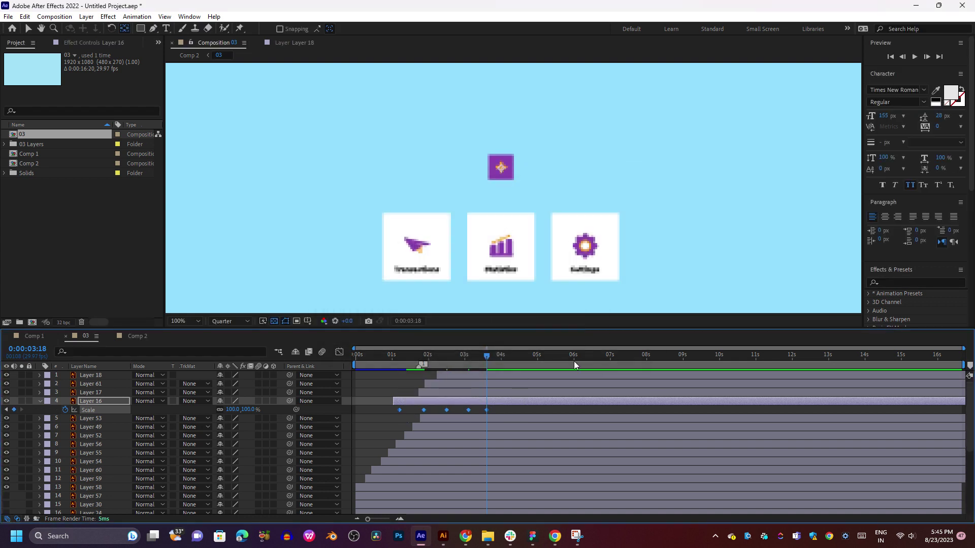
right_click(468, 413)
mouse_move(508, 403)
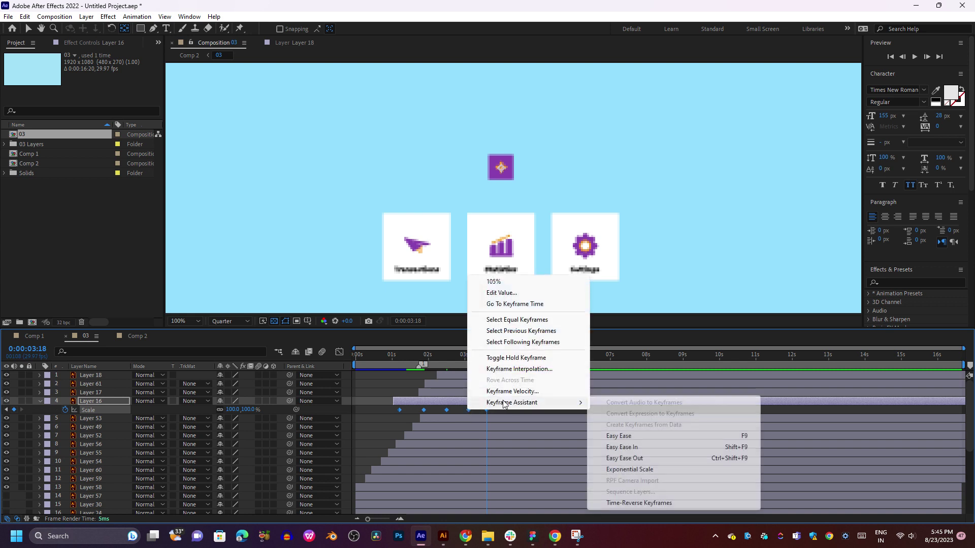
click(628, 438)
click(404, 367)
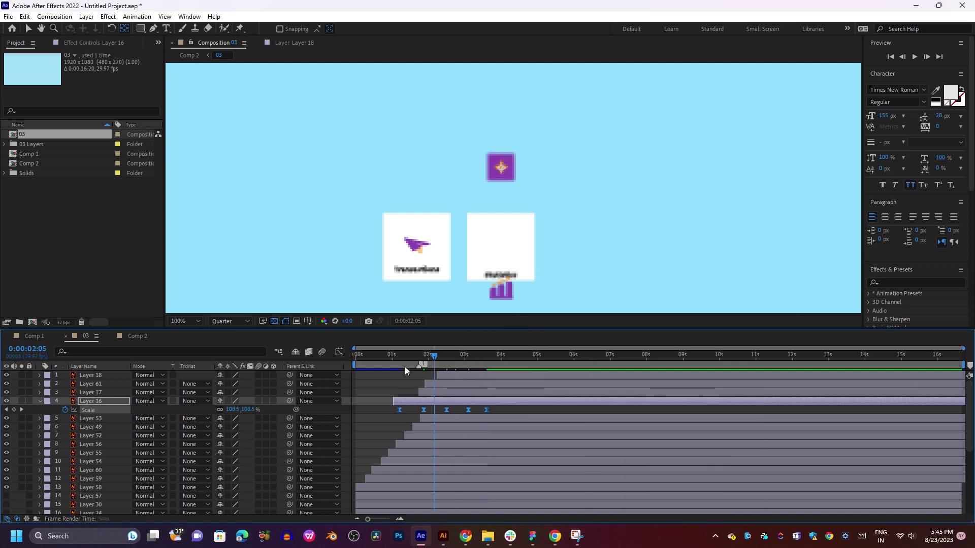
- Preview the eased pop-in, reselecting the last four Scale keyframes before replaying
key(space)
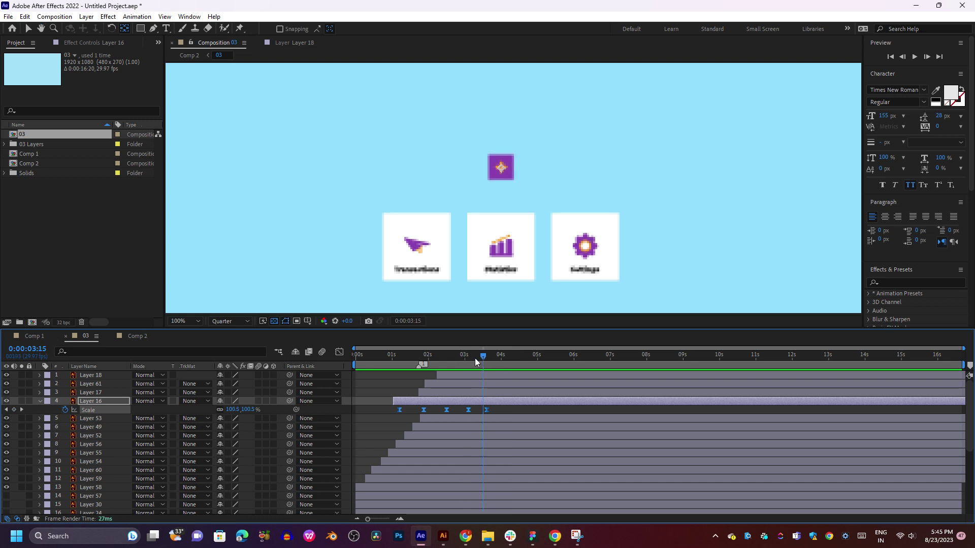
click(394, 359)
key(space)
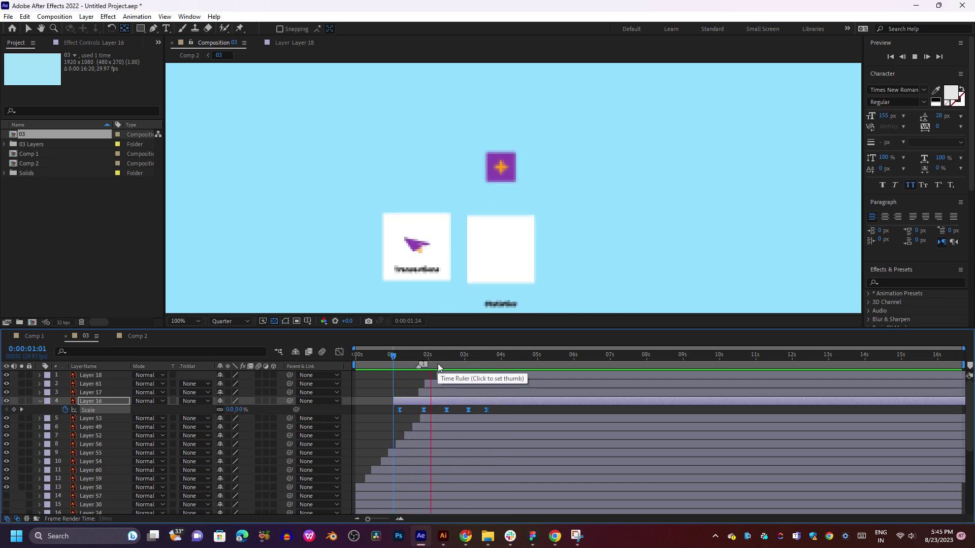
click(497, 407)
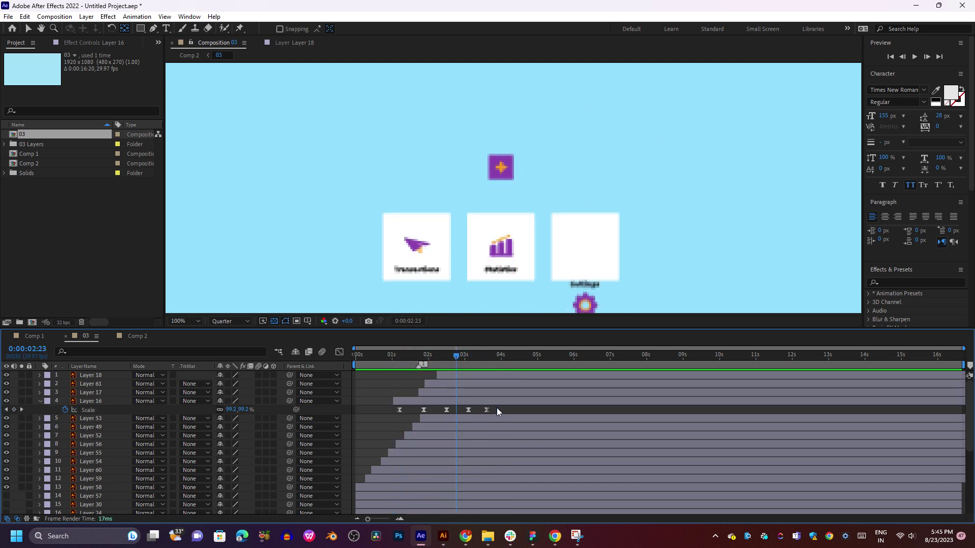
drag(496, 407, 422, 411)
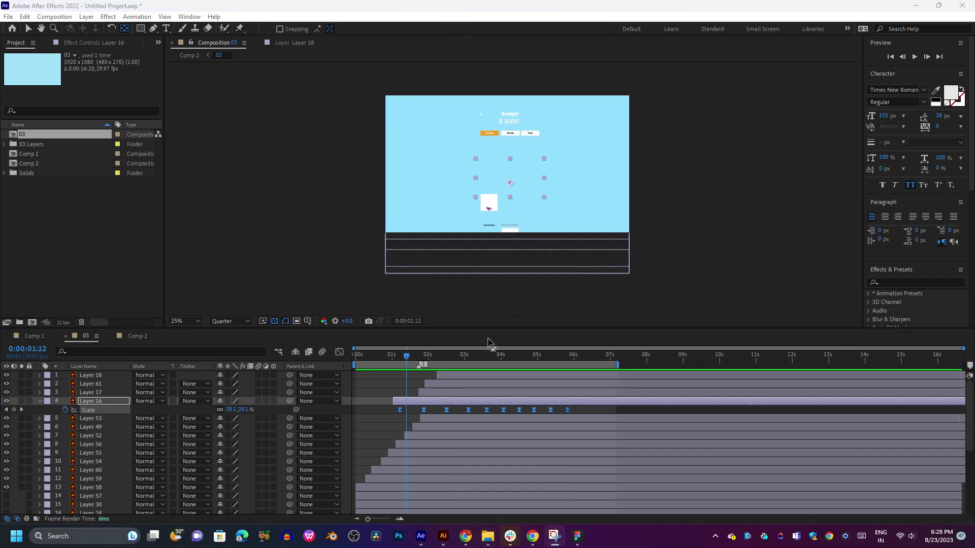
key(space)
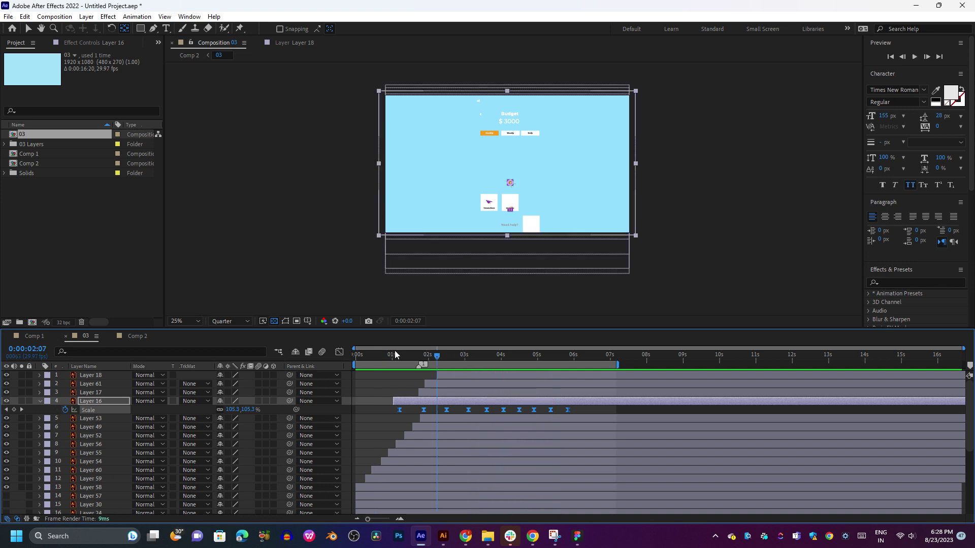
scroll(535, 226, up, 2)
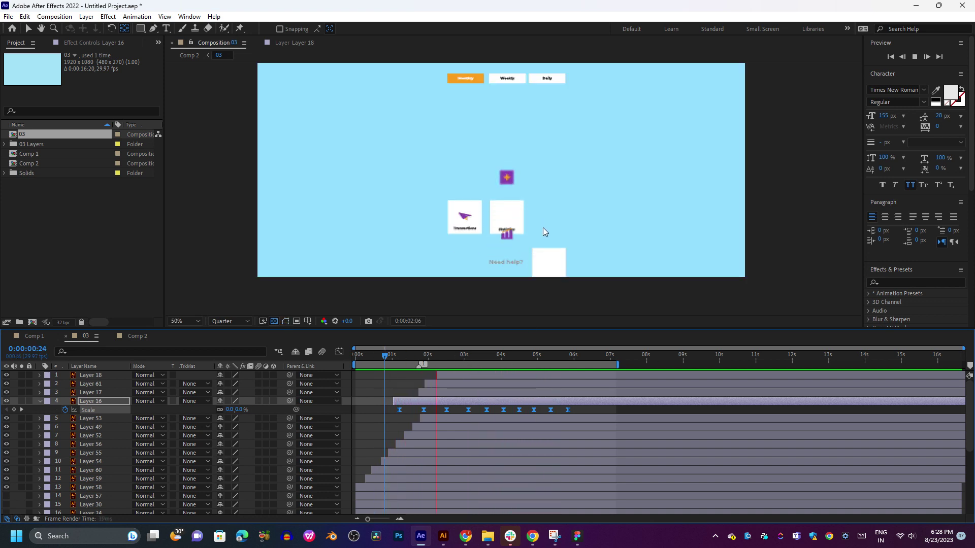
key(space)
drag(585, 180, 583, 209)
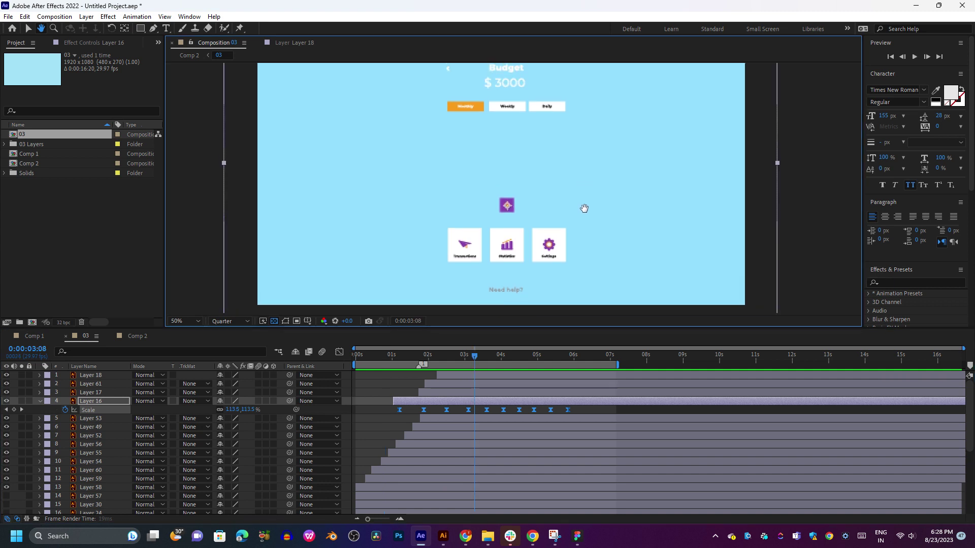
key(space)
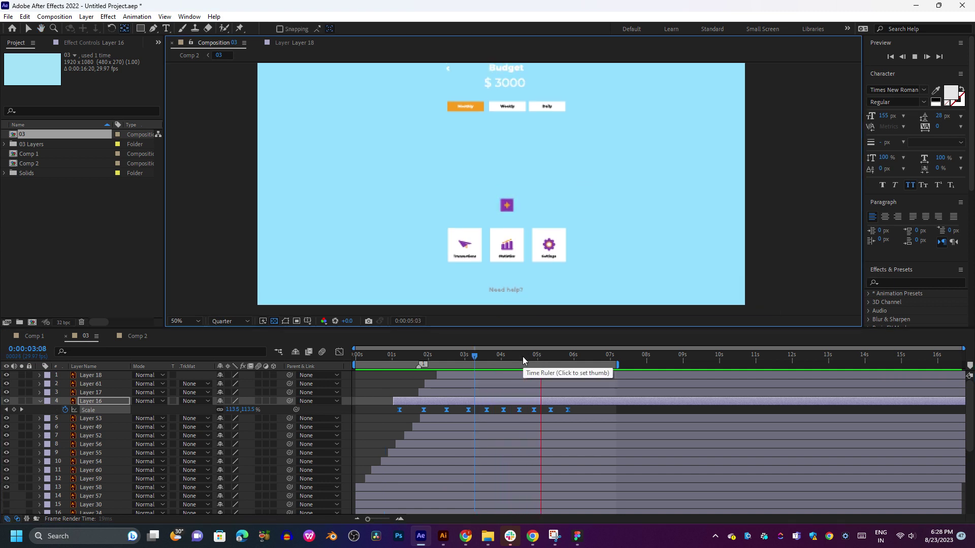
click(499, 356)
mouse_move(486, 358)
mouse_down()
mouse_move(376, 356)
mouse_move(431, 378)
mouse_up()
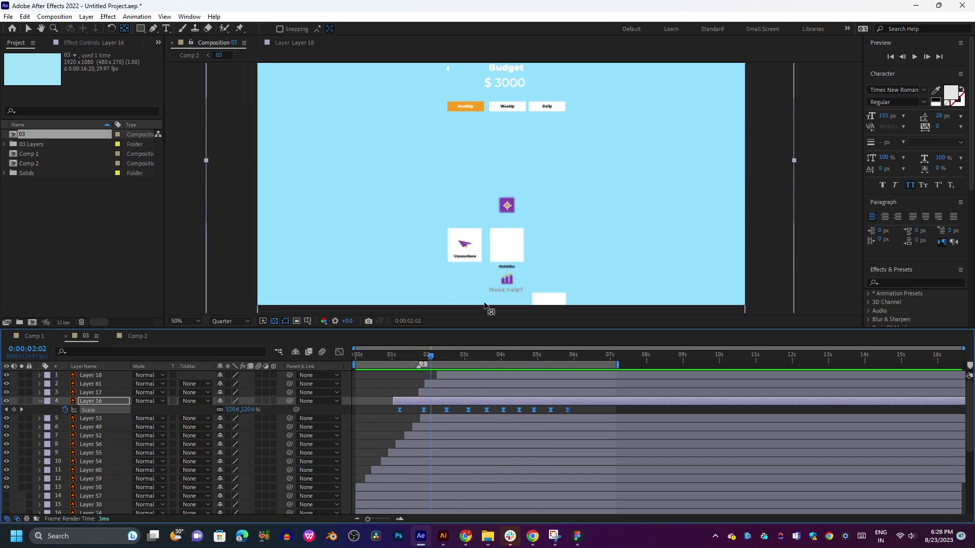
key(v)
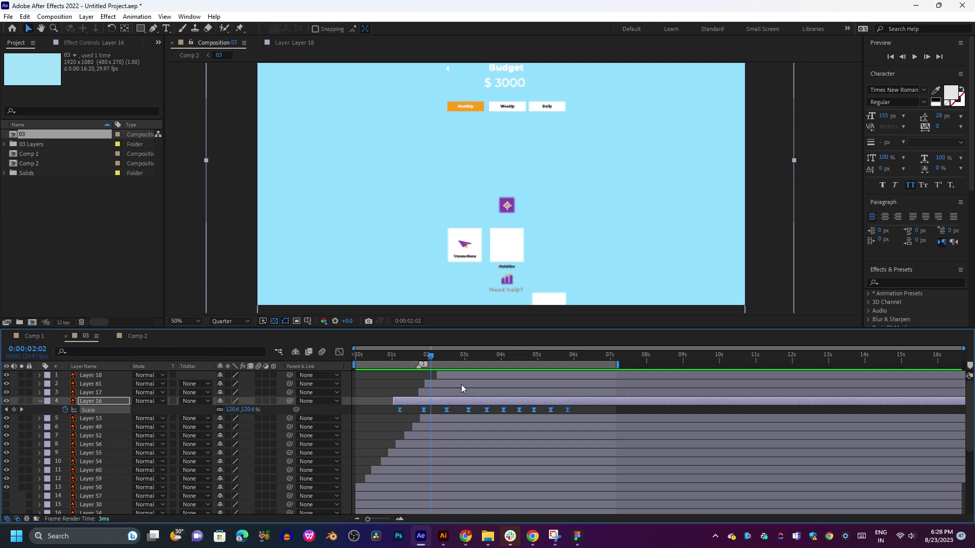
scroll(490, 426, down, 2)
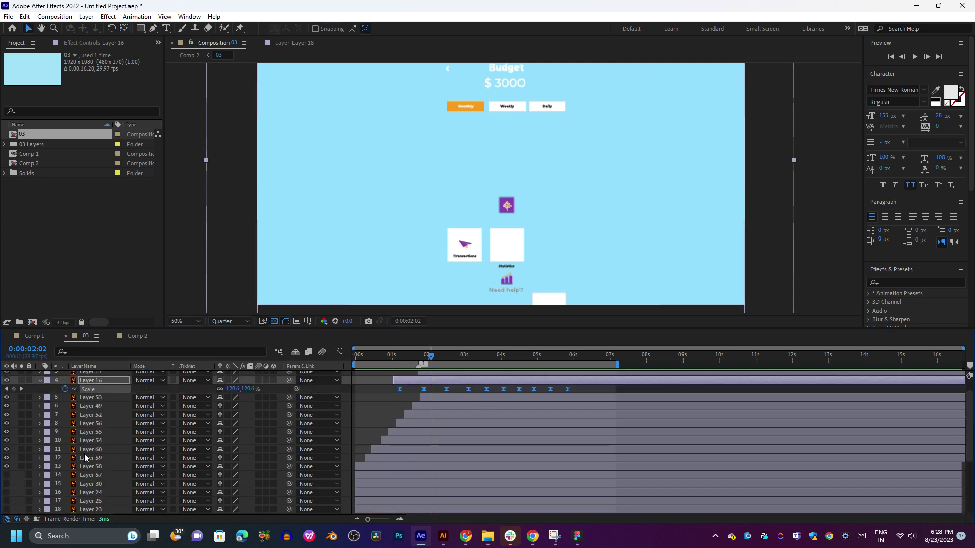
click(102, 465)
scroll(104, 464, down, 3)
- Show and select Layers 57 and 30, then frame the comp at 100% from the start
click(7, 424)
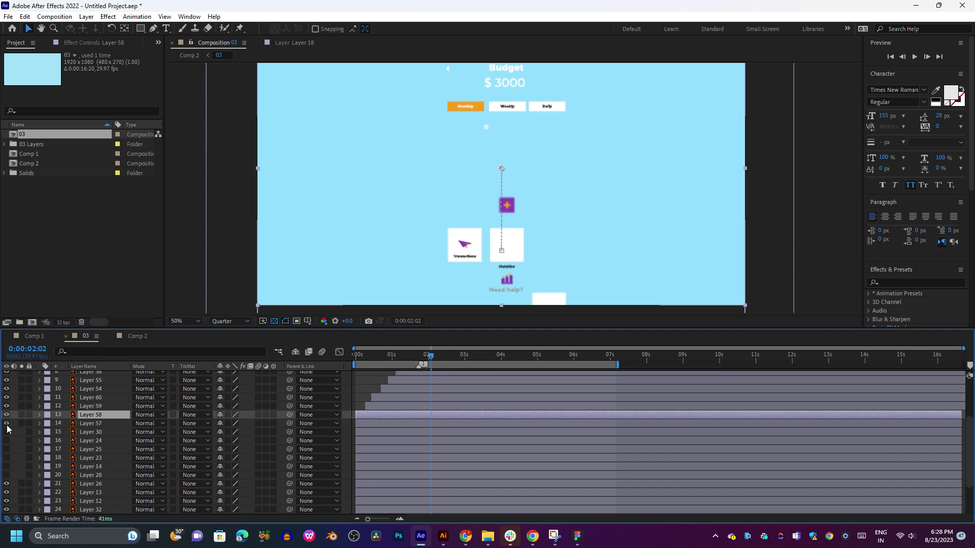
click(7, 432)
click(91, 423)
shift+click(92, 432)
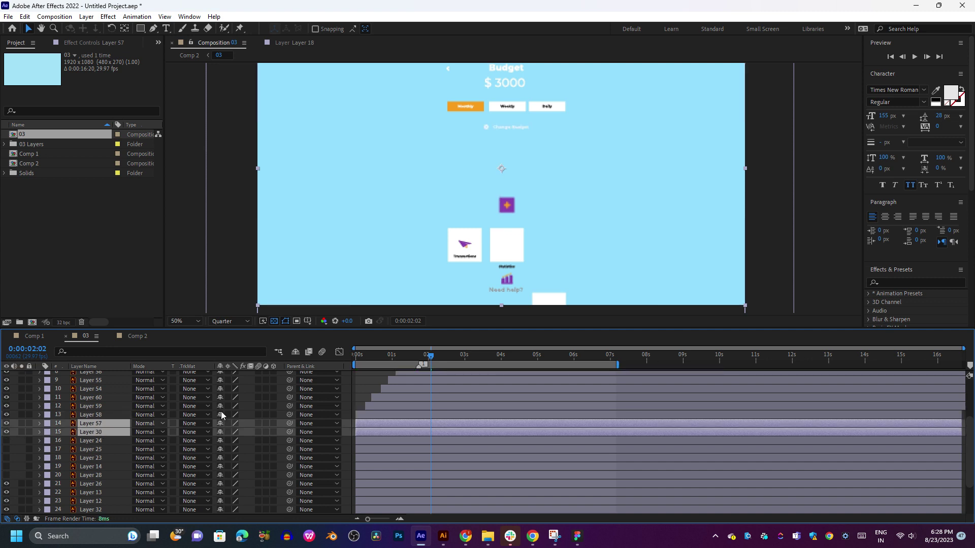
drag(445, 358, 358, 358)
key(Home)
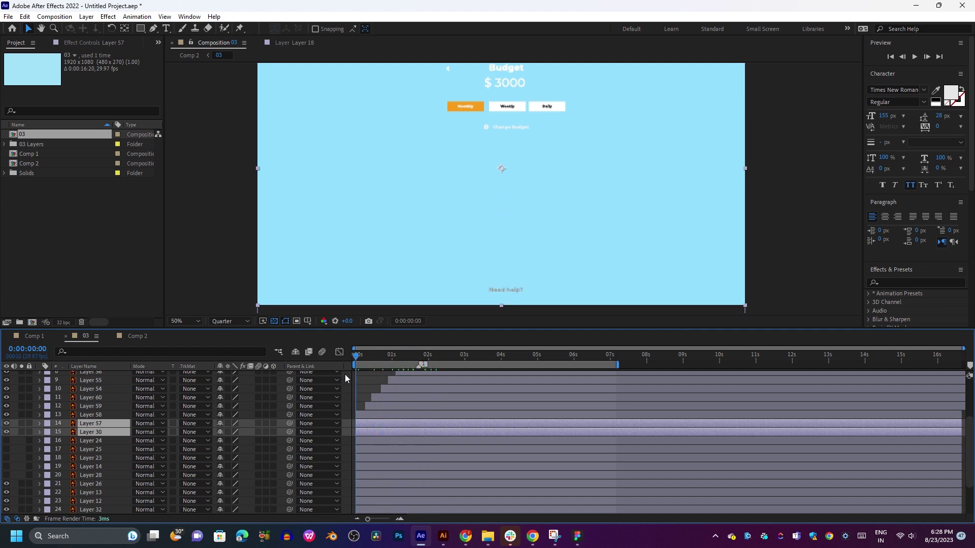
drag(517, 211, 524, 197)
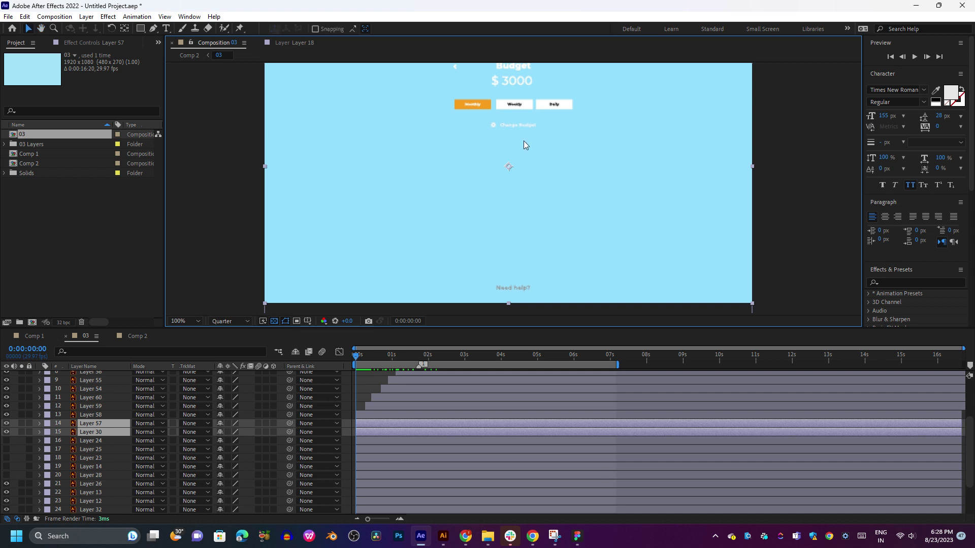
key(period)
mouse_move(529, 148)
mouse_down()
mouse_move(517, 243)
mouse_move(516, 211)
mouse_up()
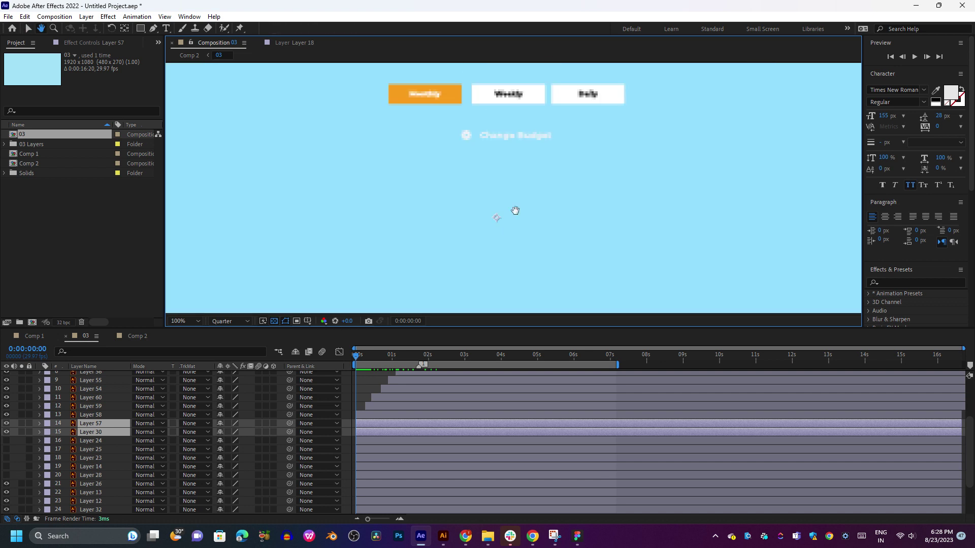
key(v)
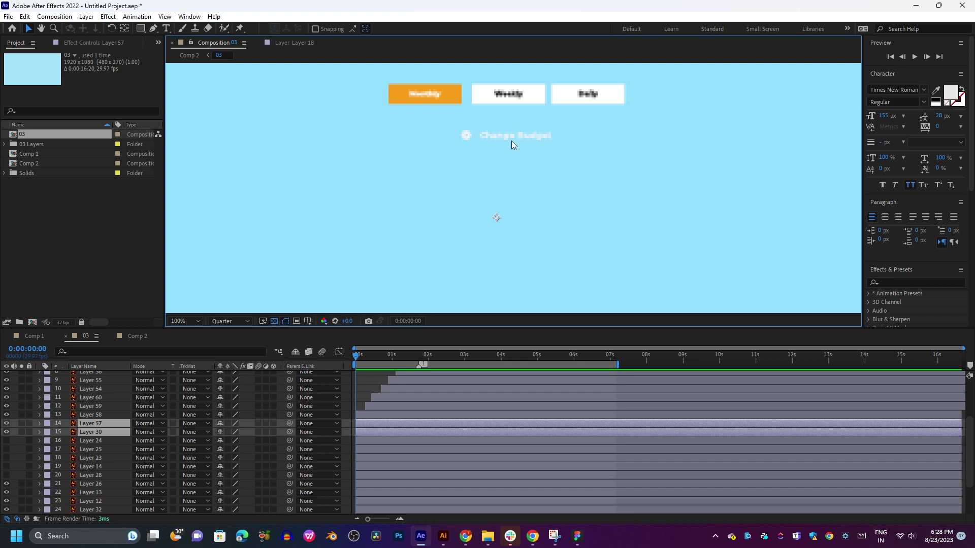
- Keyframe both layers' Position sliding from 960,685 up to 960,540, with Easy Ease
drag(370, 355, 396, 356)
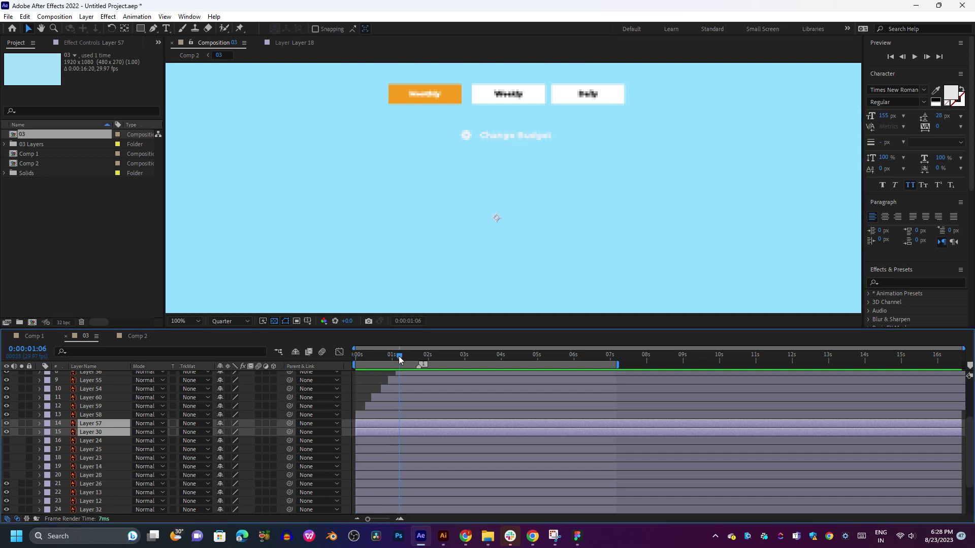
key(p)
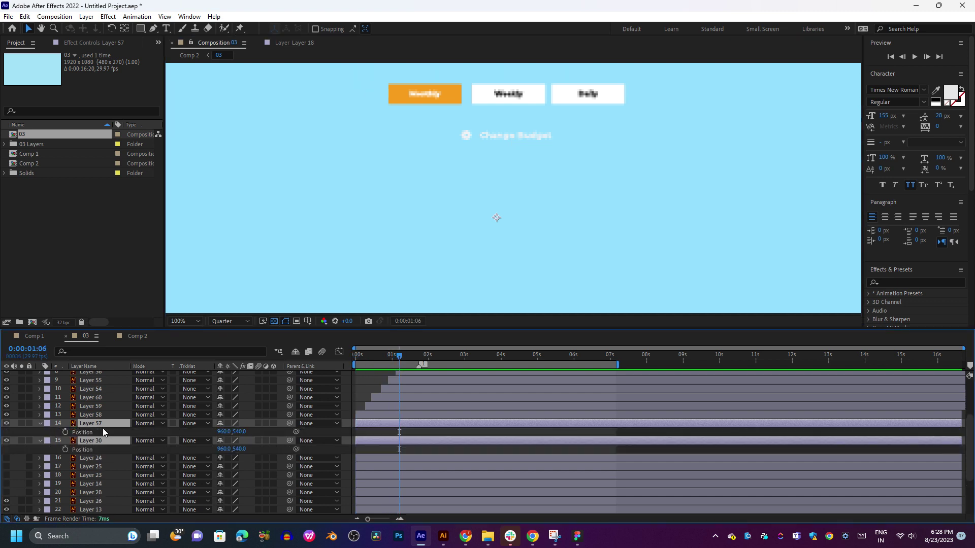
click(65, 432)
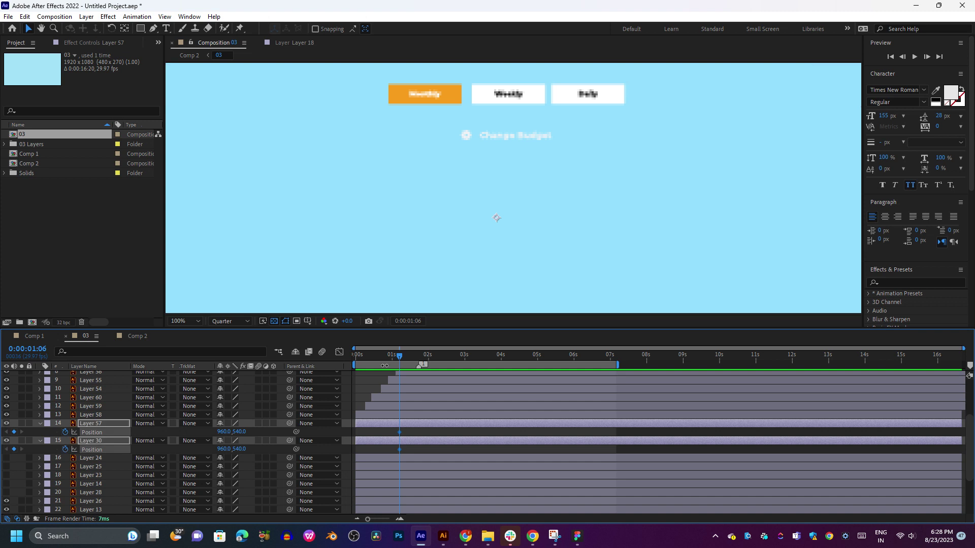
click(380, 354)
drag(239, 432, 327, 420)
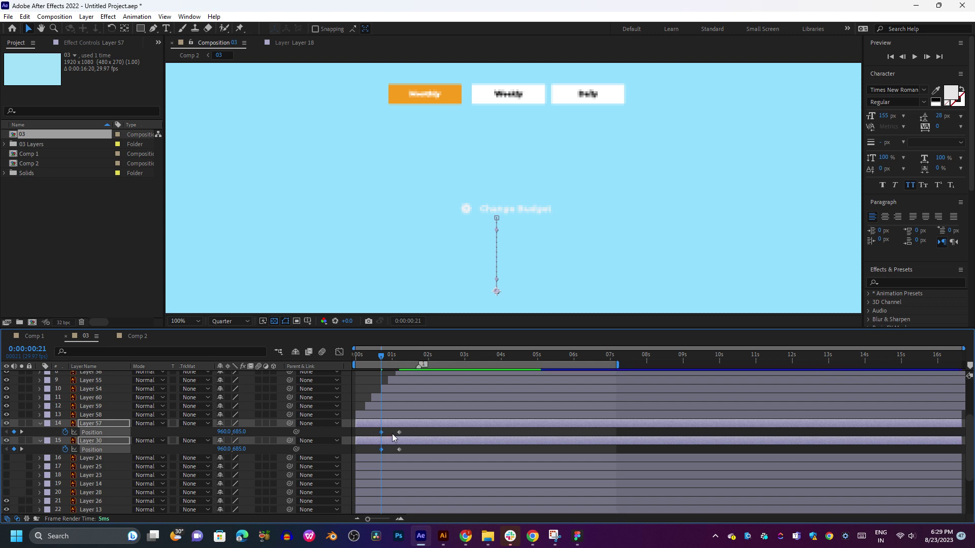
drag(382, 433, 376, 448)
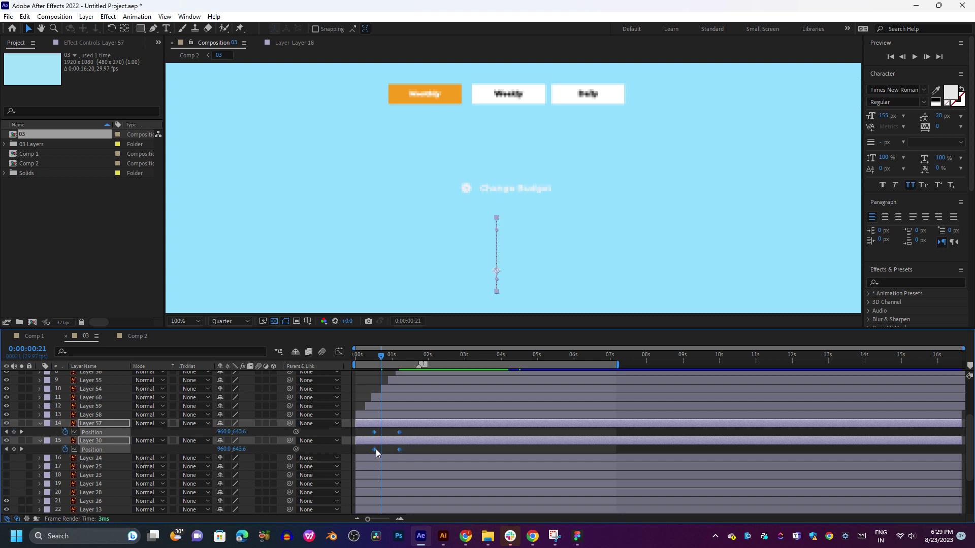
key(F9)
mouse_move(381, 361)
mouse_down()
mouse_move(368, 364)
mouse_move(387, 362)
mouse_up()
- Add Opacity keyframes on Layers 57 and 30: 0% at 0:00:00:15 to 100% at 0:00:00:26
key(t)
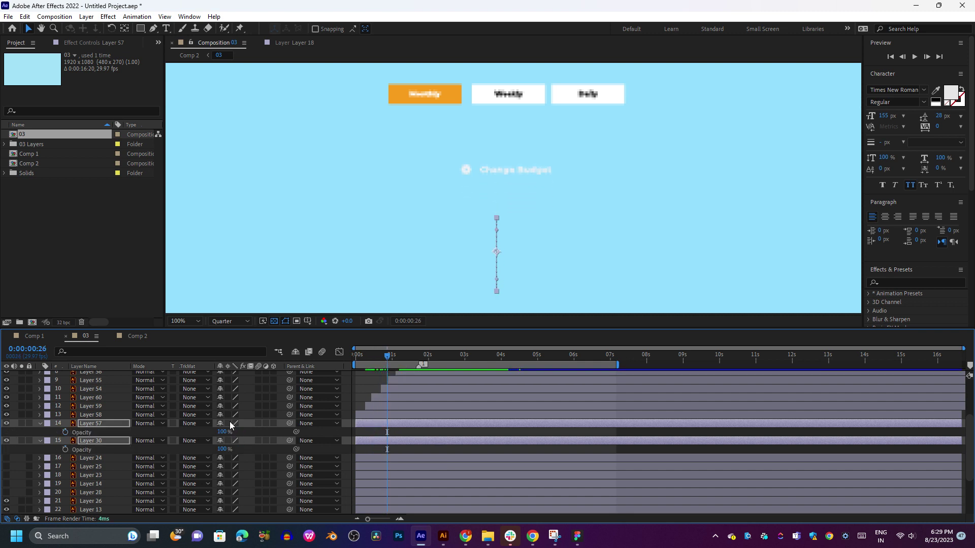
click(65, 432)
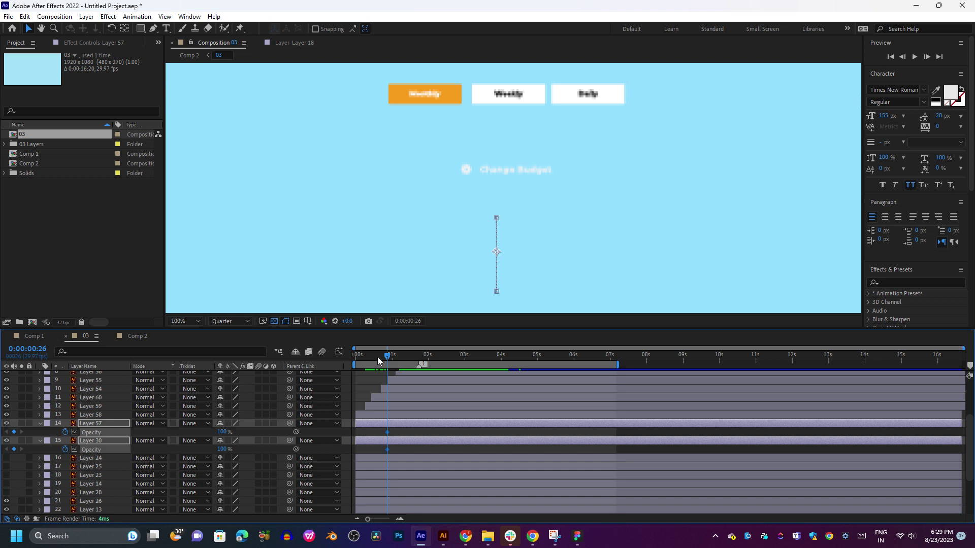
drag(378, 361, 375, 362)
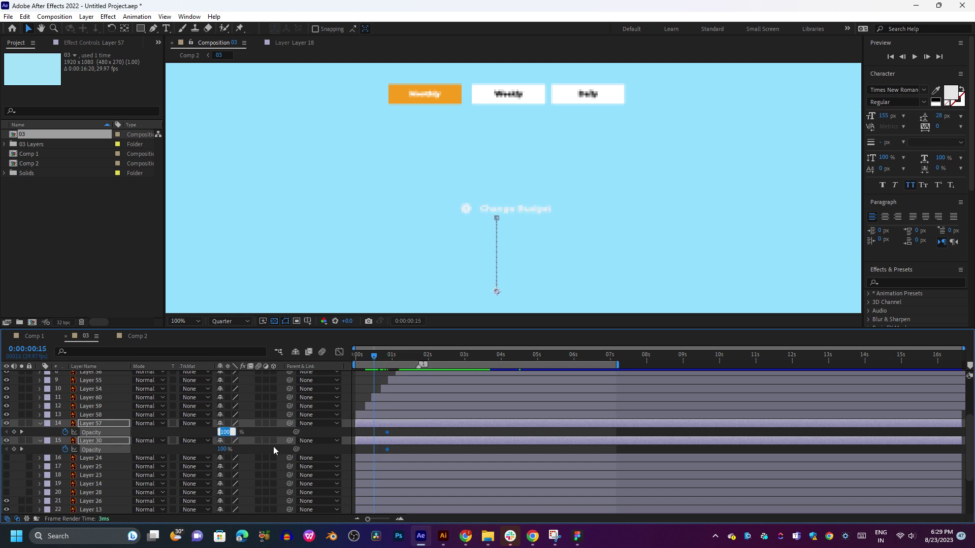
text(0)
key(Return)
drag(465, 363, 369, 362)
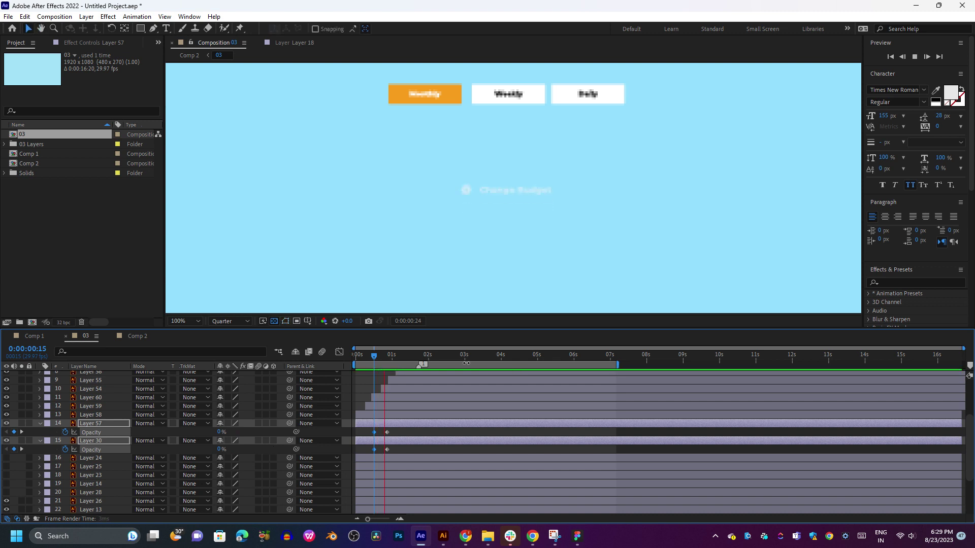
key(space)
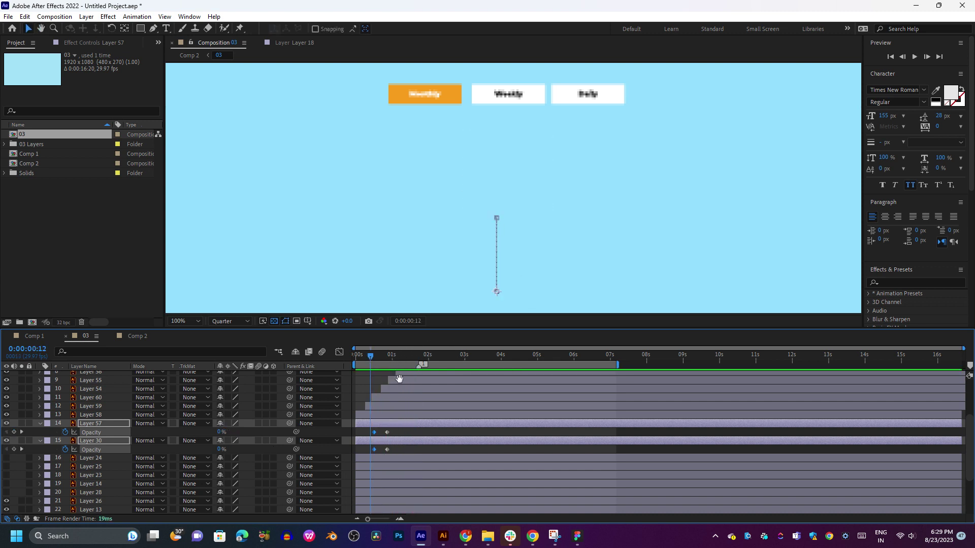
key(space)
key(shift+p)
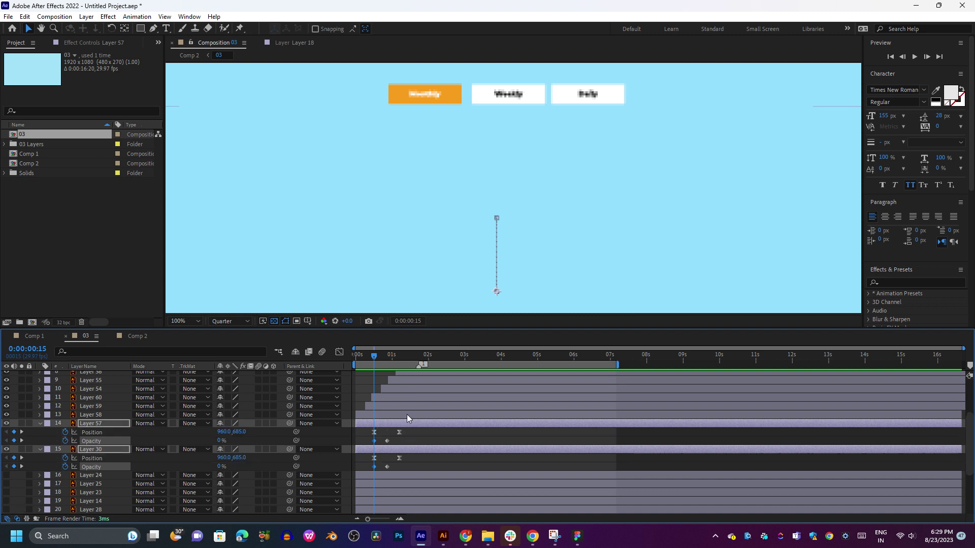
- Move the ending Position keyframes later and slightly delay Layer 57's first Position keyframe
drag(396, 436, 363, 469)
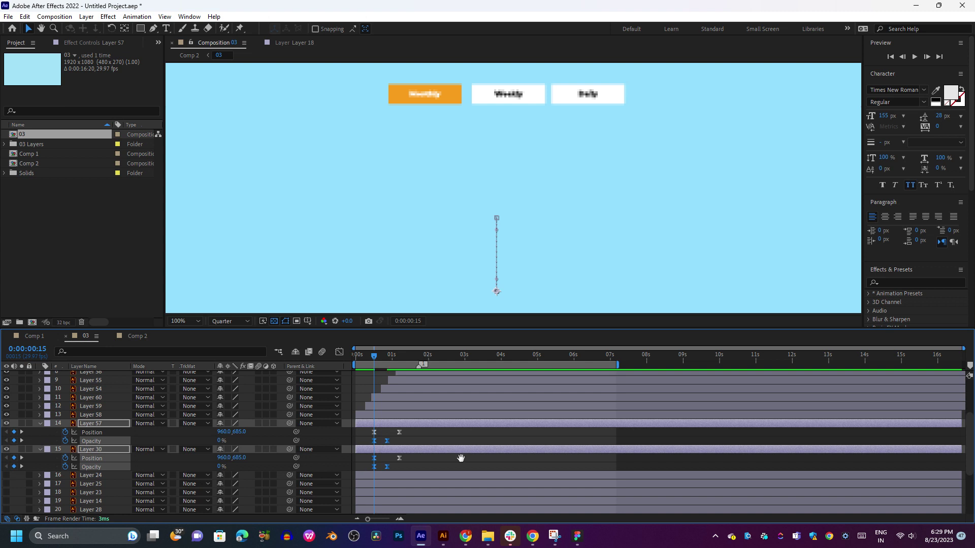
key(space)
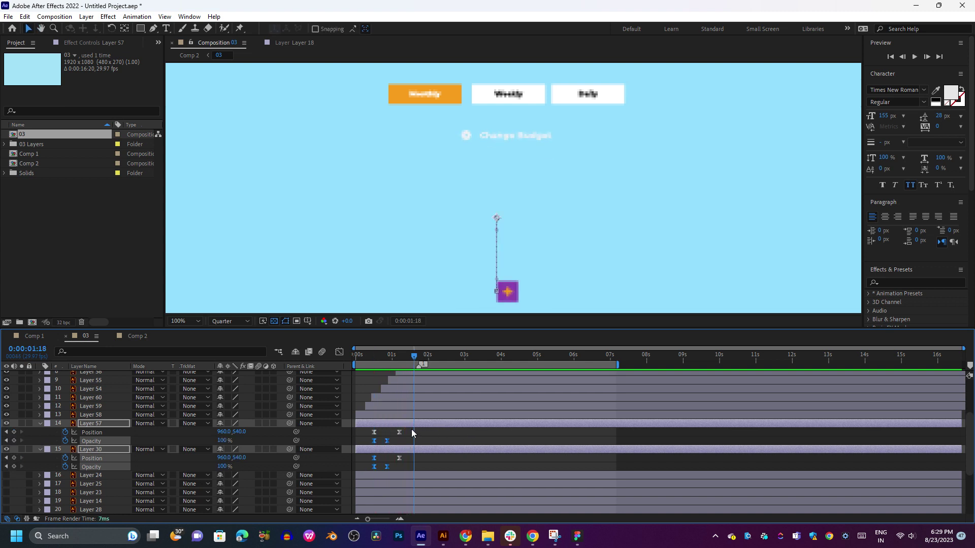
click(399, 432)
shift+click(399, 458)
drag(404, 461, 420, 461)
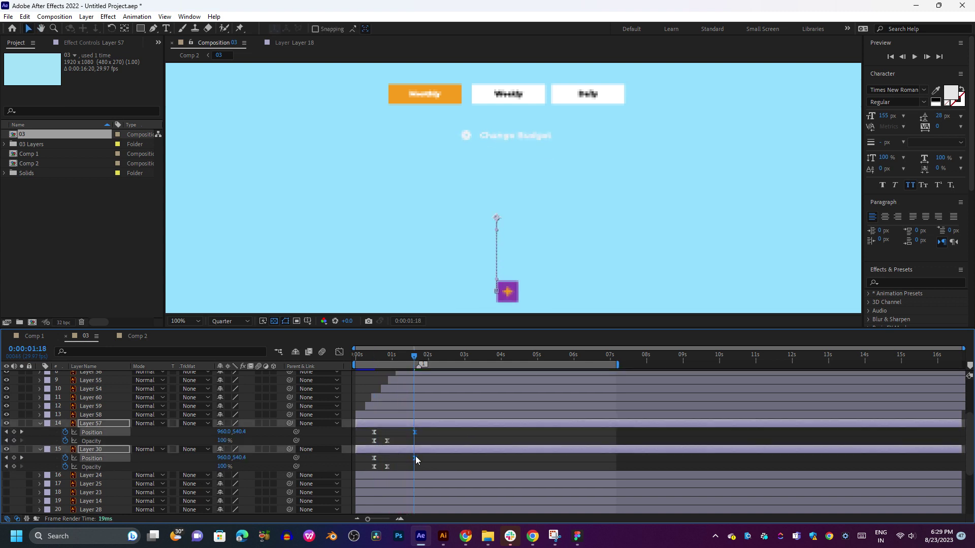
key(space)
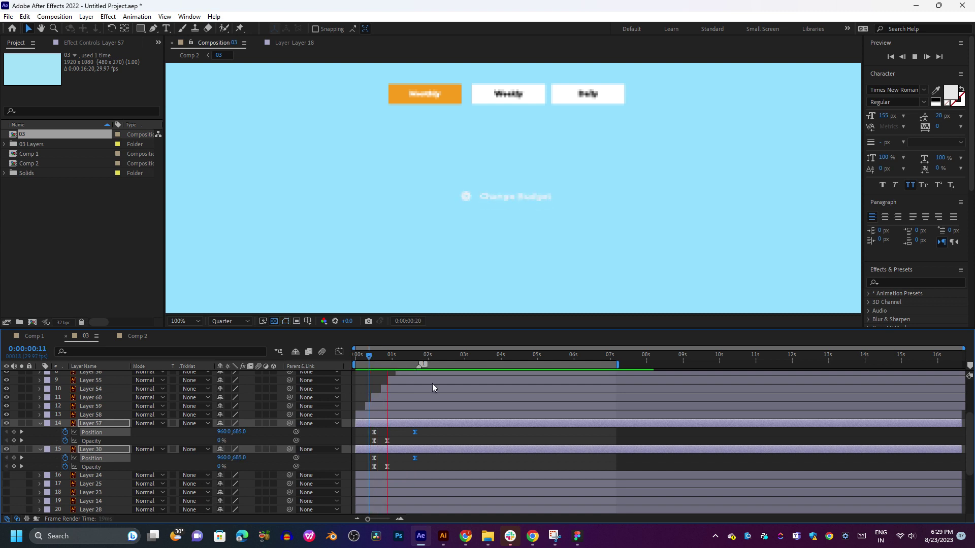
key(space)
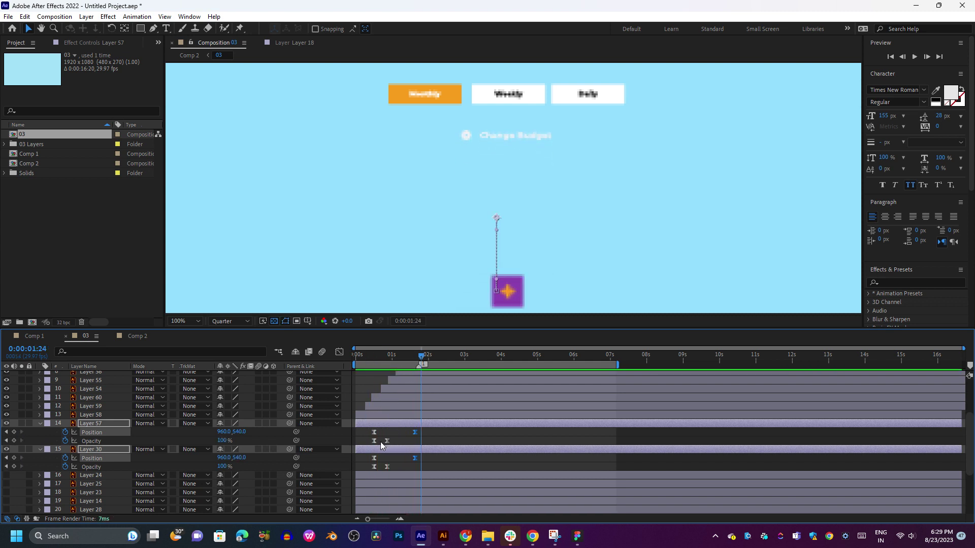
drag(375, 433, 379, 458)
click(380, 459)
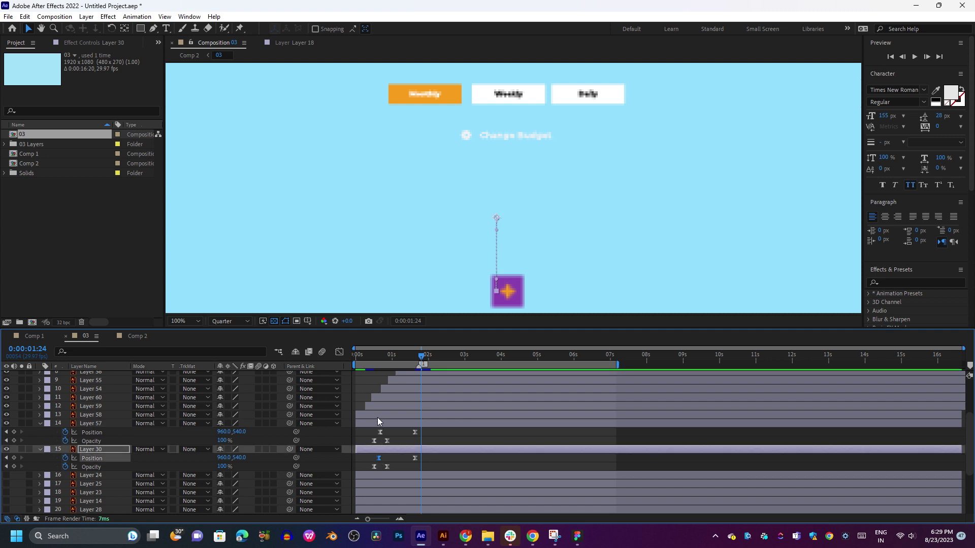
click(369, 358)
key(space)
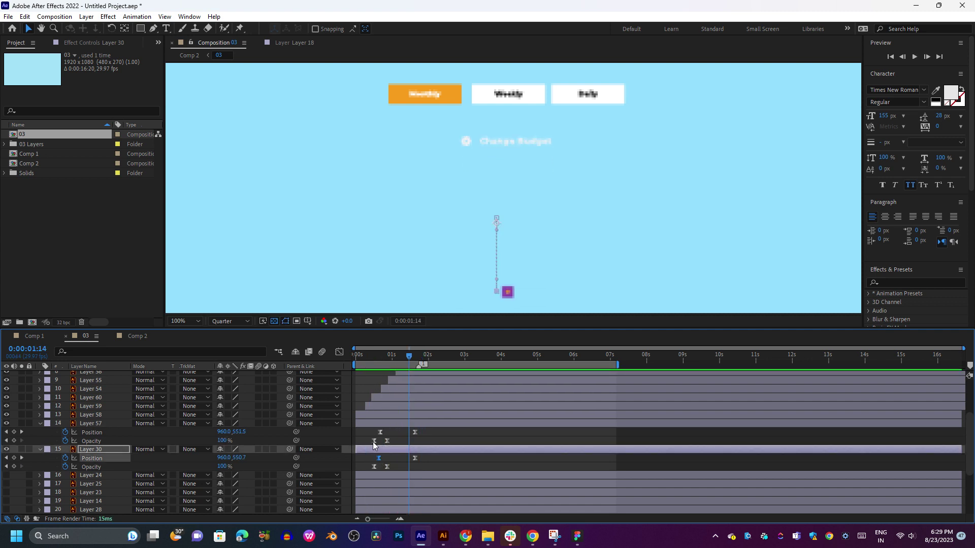
- Shift the Opacity keyframes to span 0:00:00:08 (0%) to 0:00:01:06 (100%) and preview
mouse_move(375, 441)
mouse_down()
mouse_move(365, 440)
mouse_move(366, 467)
mouse_up()
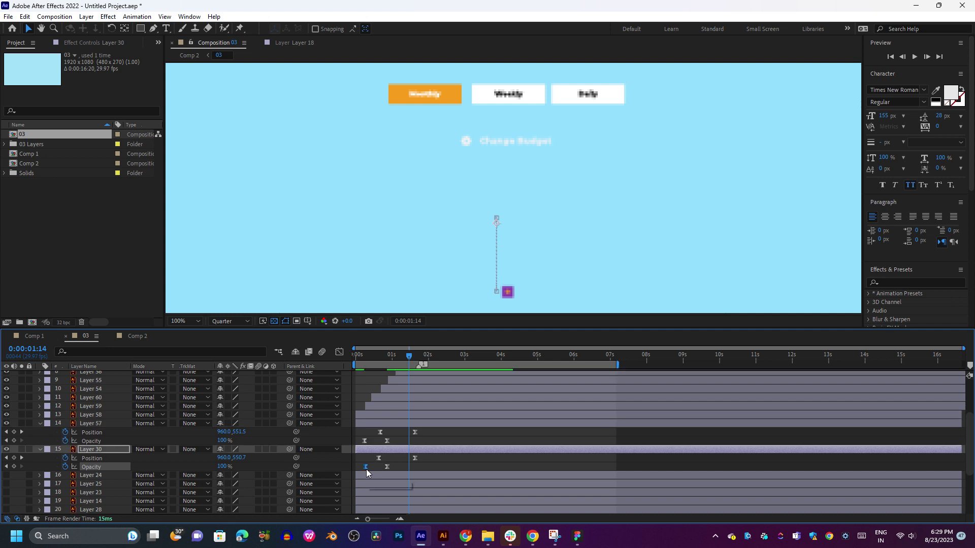
key(space)
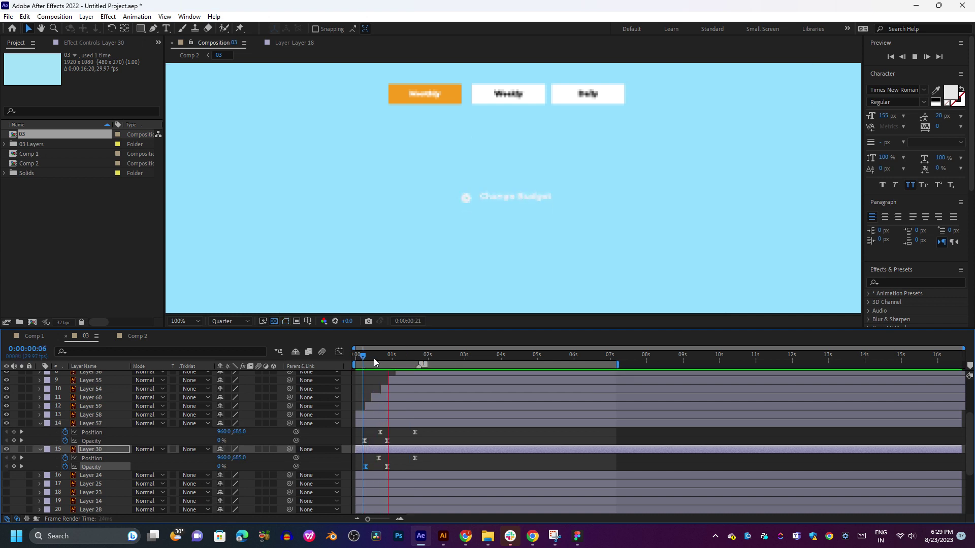
drag(375, 358, 383, 358)
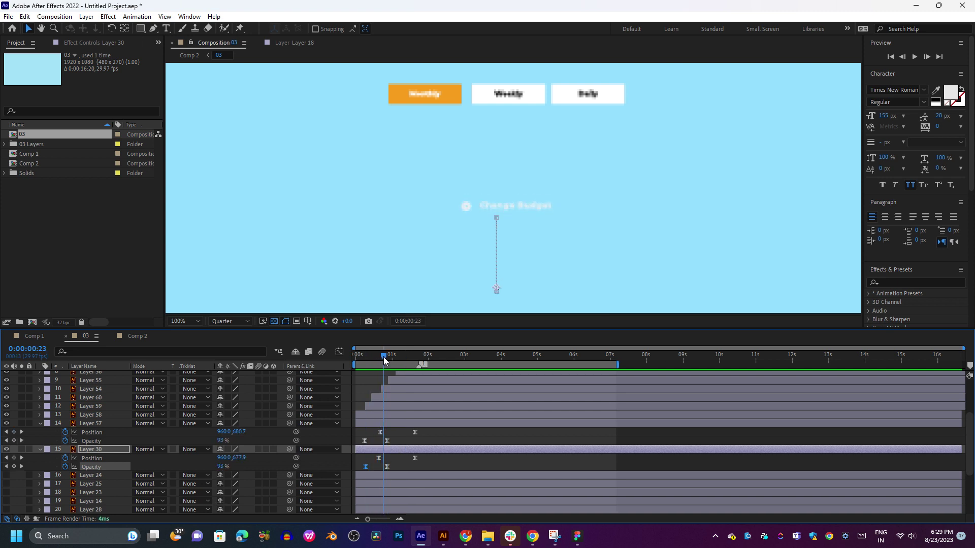
mouse_move(394, 441)
mouse_down()
mouse_move(358, 446)
mouse_move(380, 442)
mouse_move(360, 471)
mouse_move(378, 467)
mouse_up()
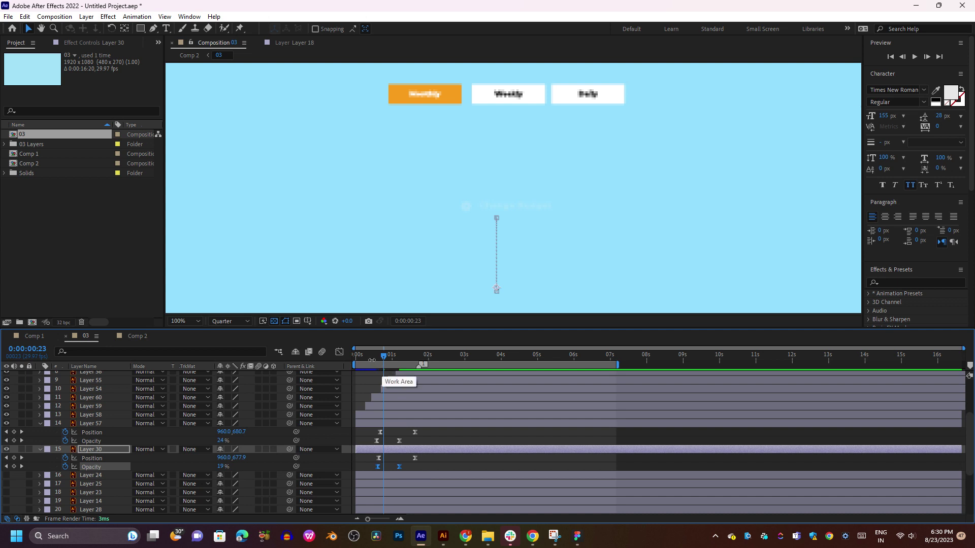
key(space)
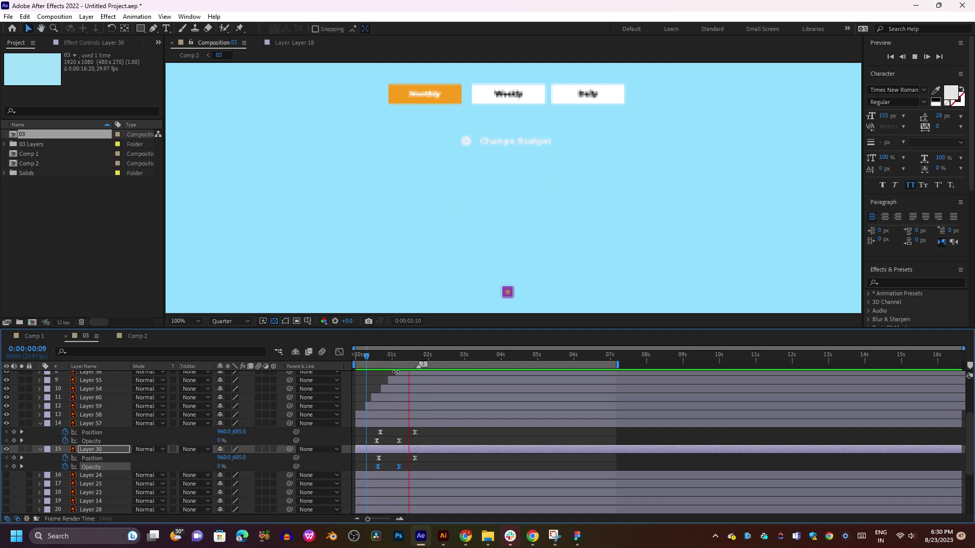
key(space)
drag(399, 441, 404, 469)
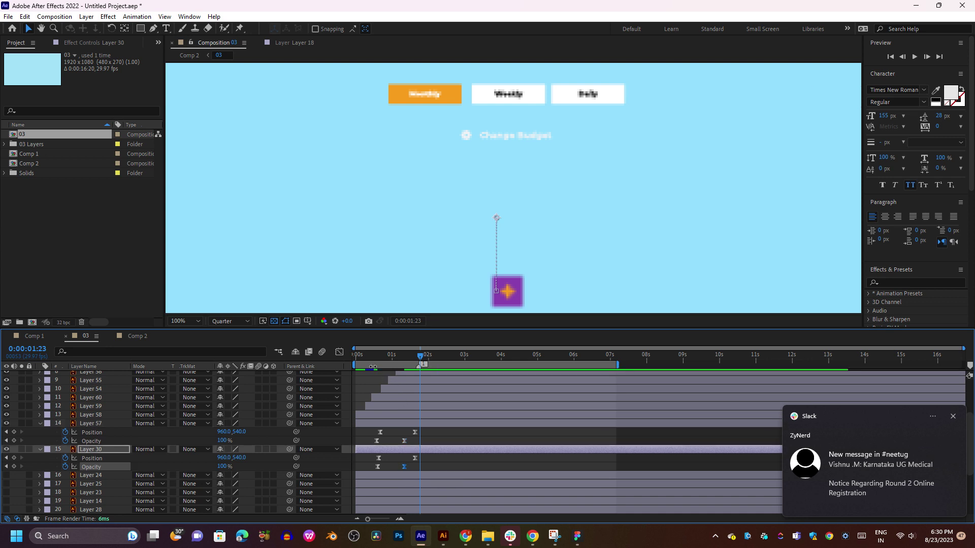
click(367, 360)
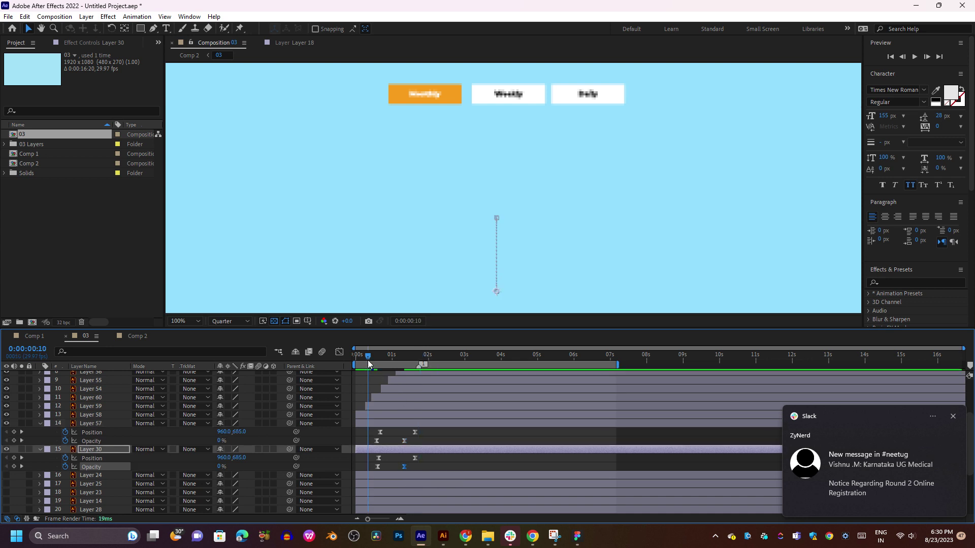
key(space)
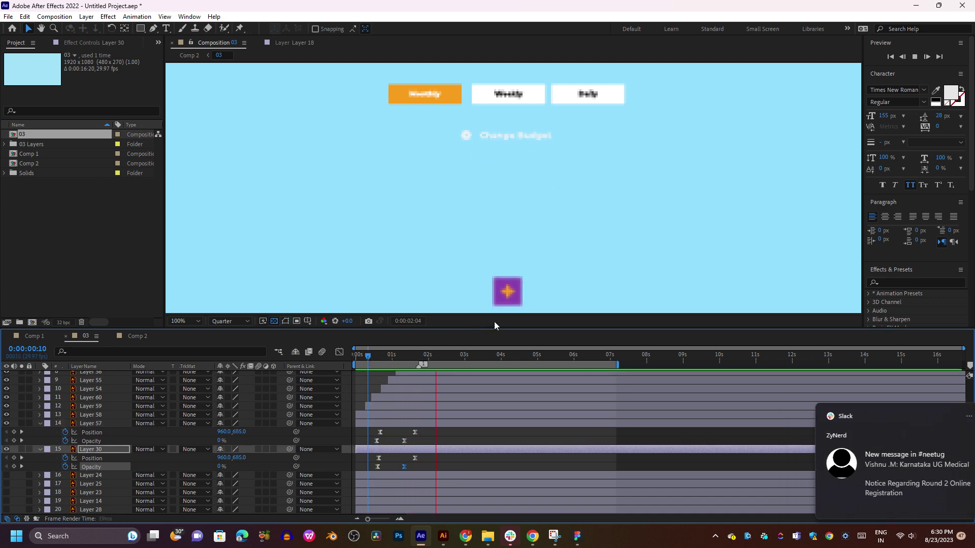
key(space)
key(Home)
key(space)
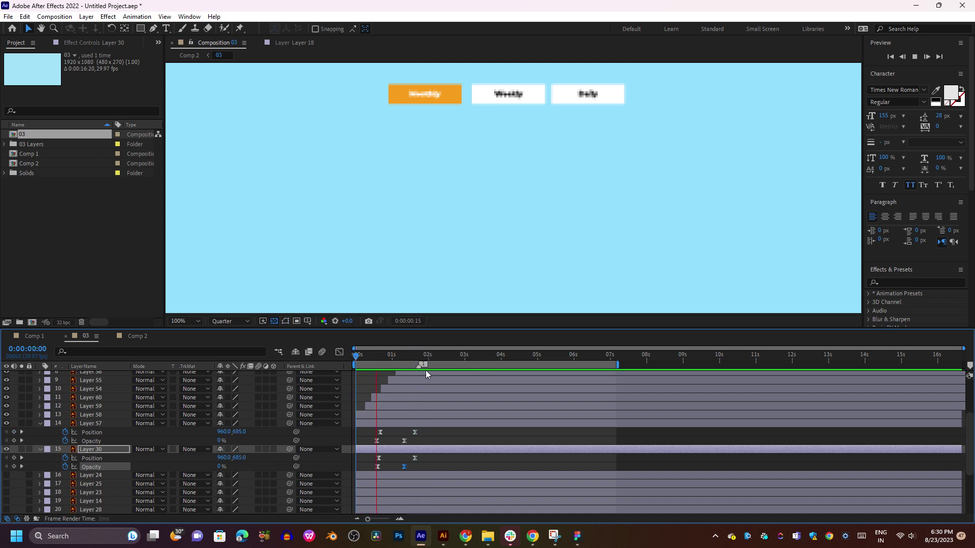
- Collapse Layers 57 and 30, switch on the Layer 24 spinner and show its Rotation
key(space)
scroll(443, 401, up, 3)
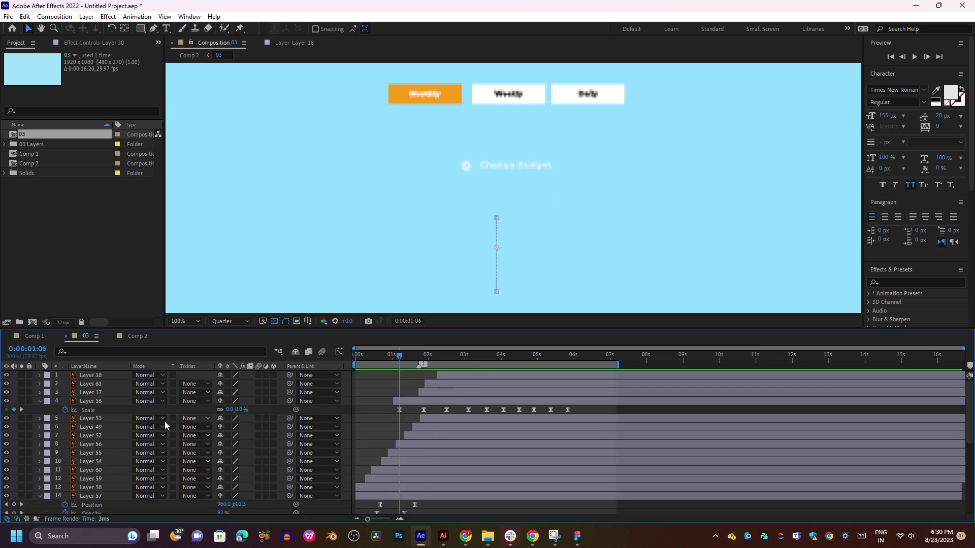
scroll(497, 391, down, 5)
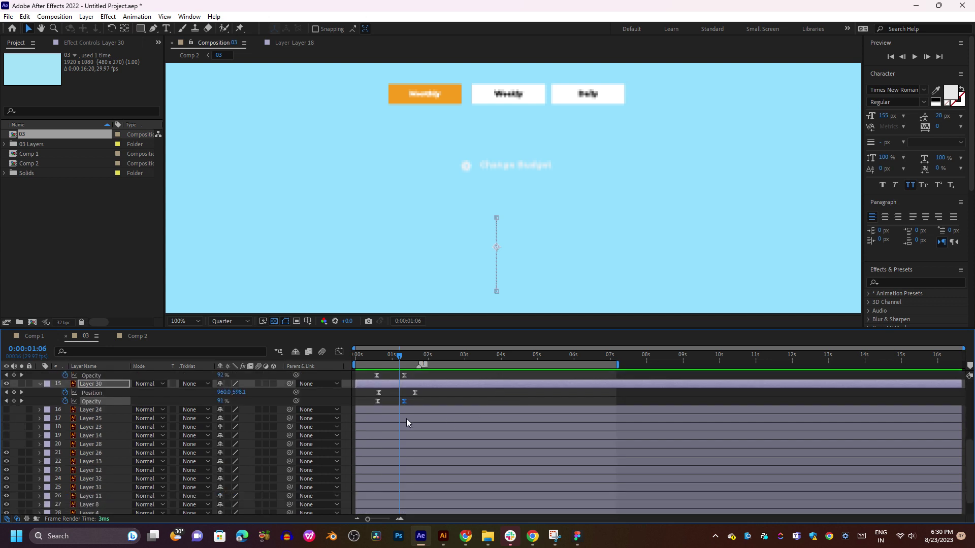
click(97, 464)
click(40, 436)
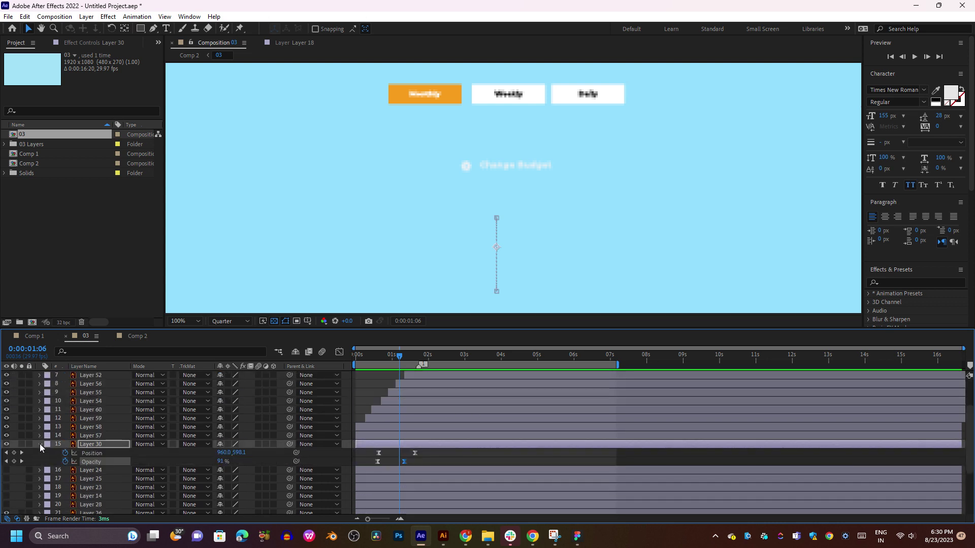
click(39, 445)
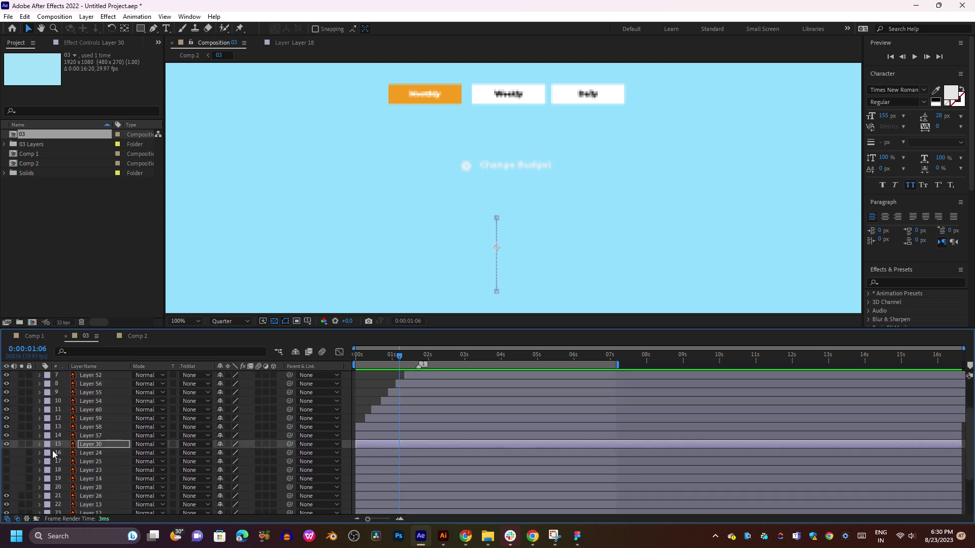
click(89, 453)
click(7, 453)
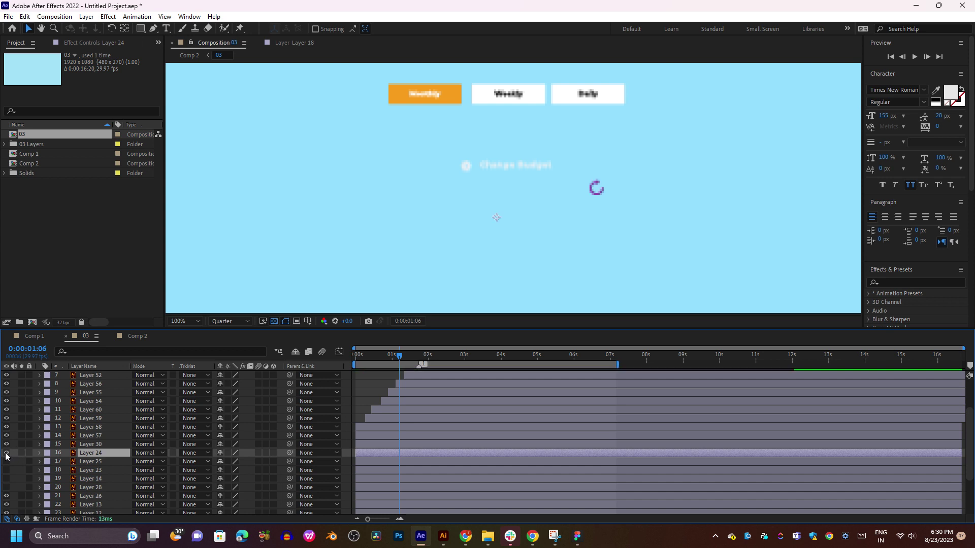
click(6, 453)
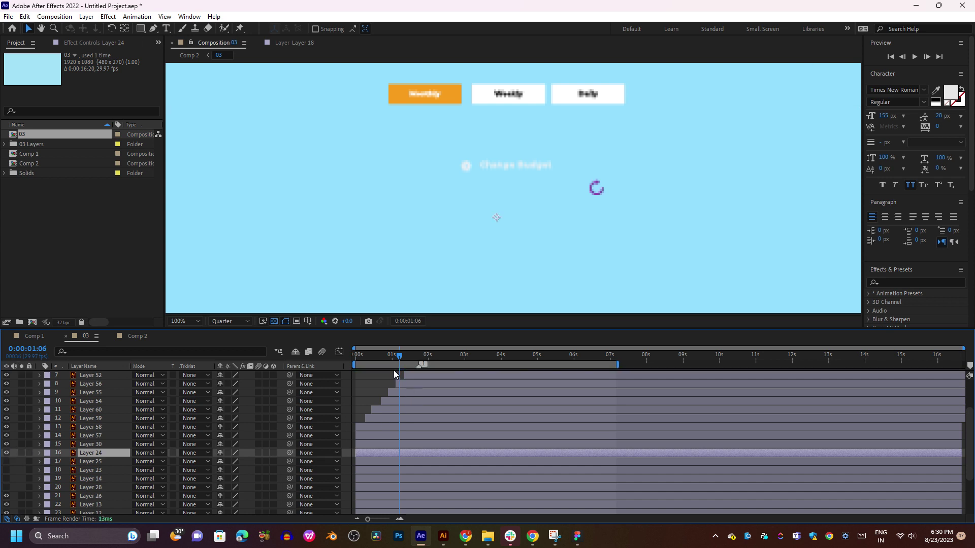
key(Page_Up)
key(Page_Up)
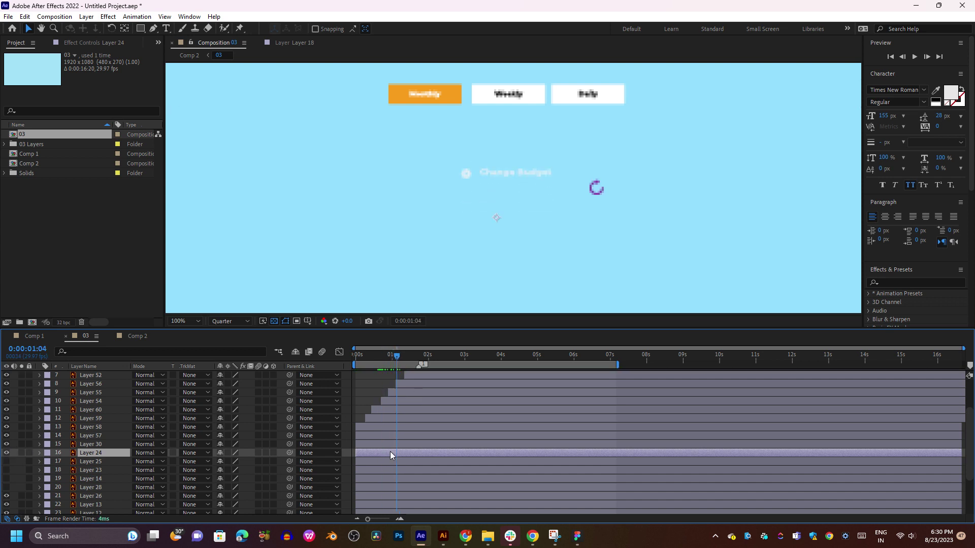
key(r)
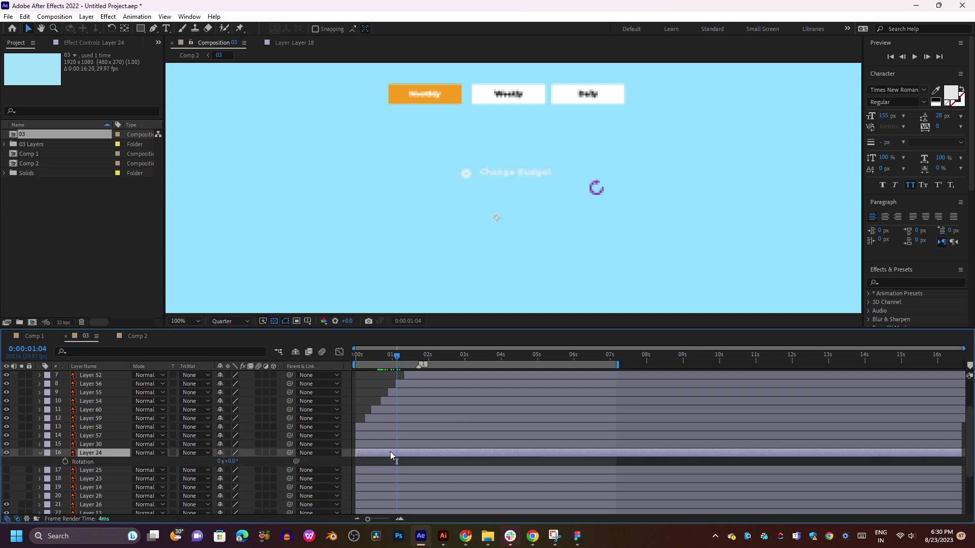
drag(425, 361, 421, 362)
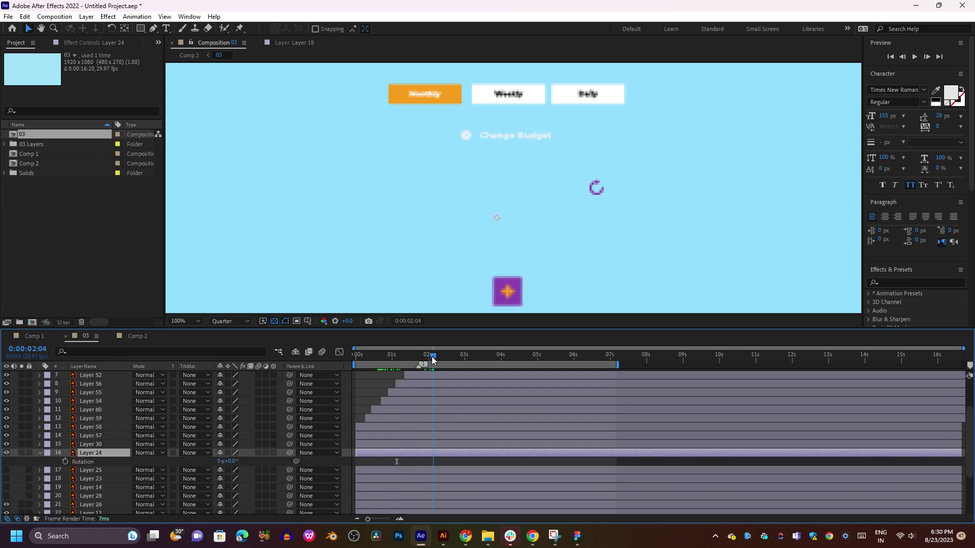
- Give Layer 24's Rotation a time*-200 expression and preview the spinner turning
click(40, 453)
click(40, 453)
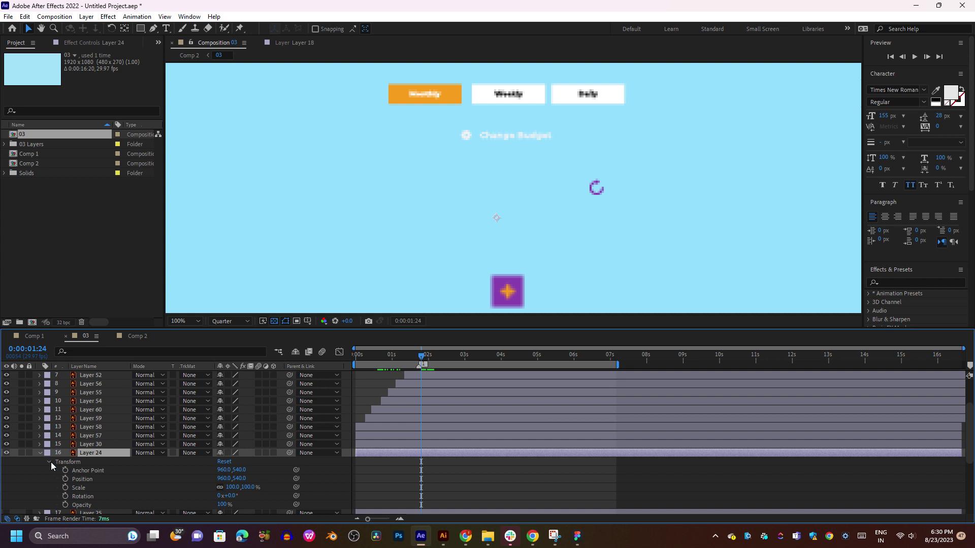
alt+click(66, 497)
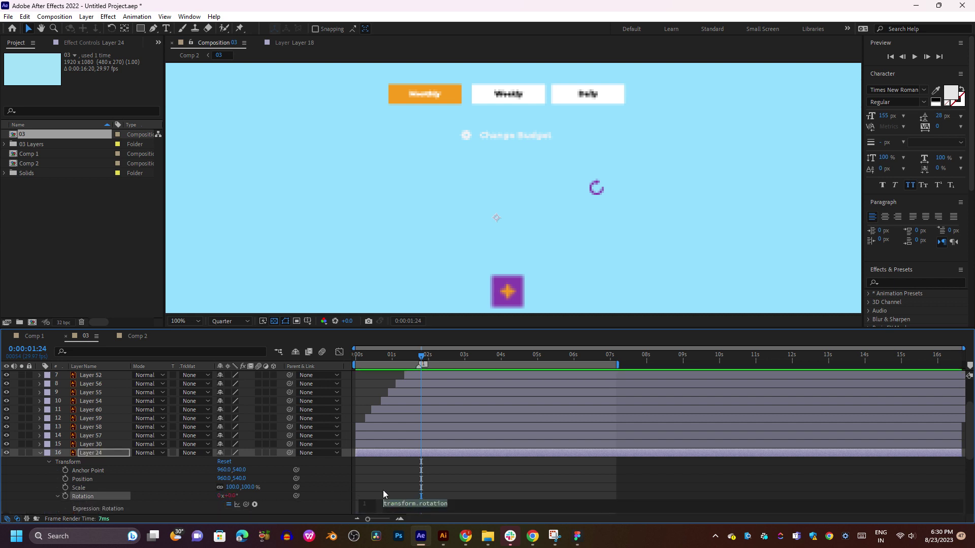
text(time)
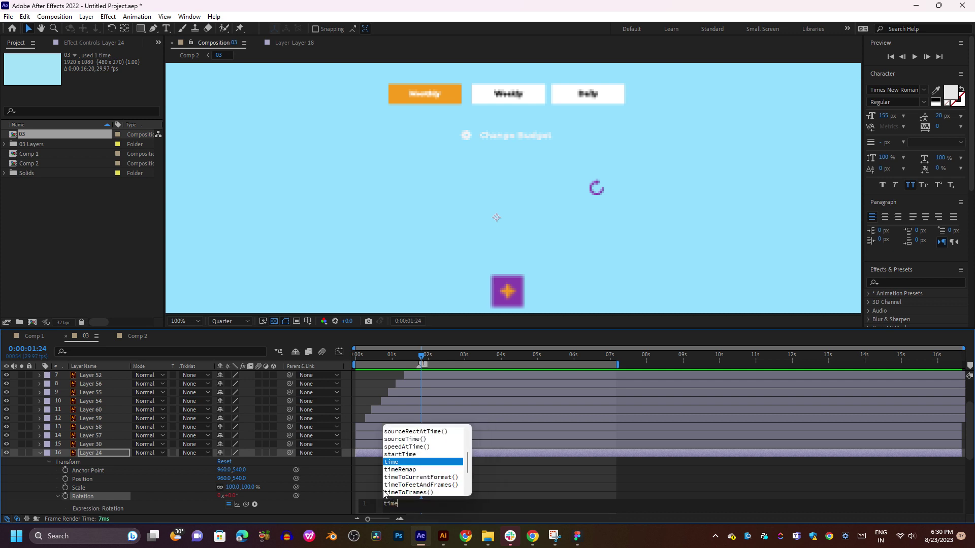
text(*)
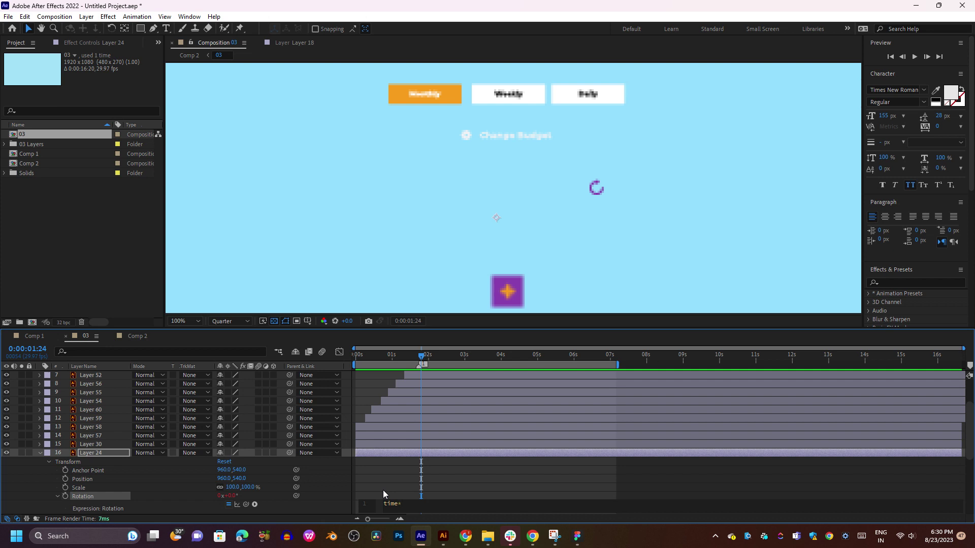
scroll(383, 489, down, 3)
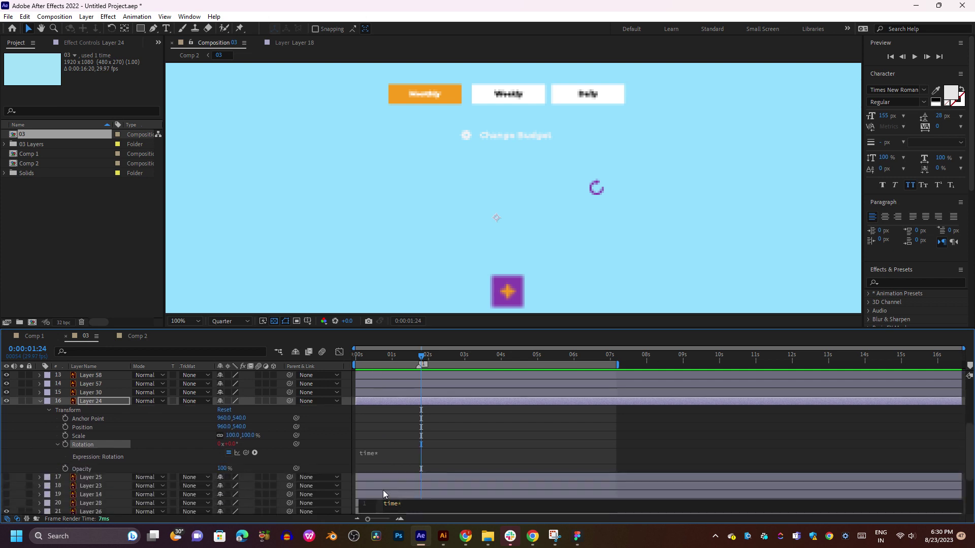
click(376, 457)
text(20)
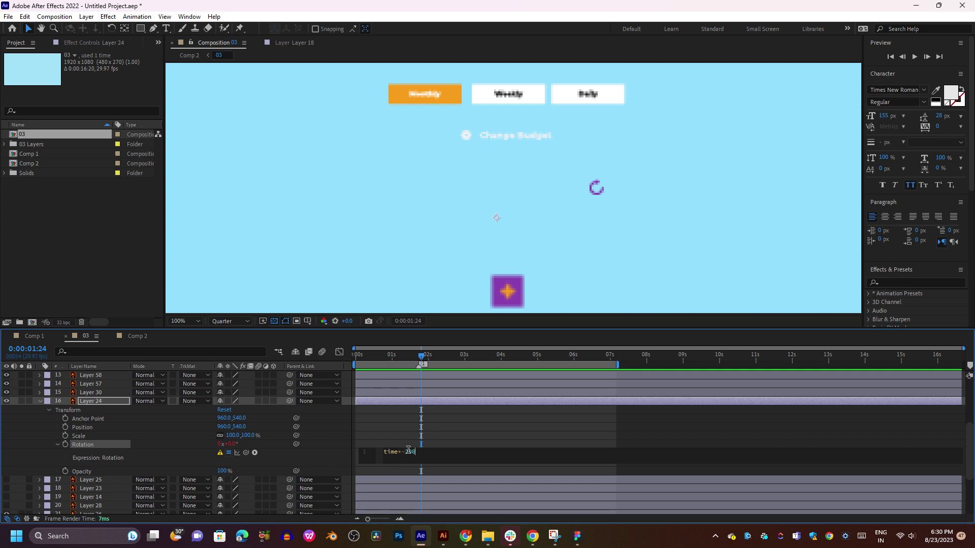
key(KP_Enter)
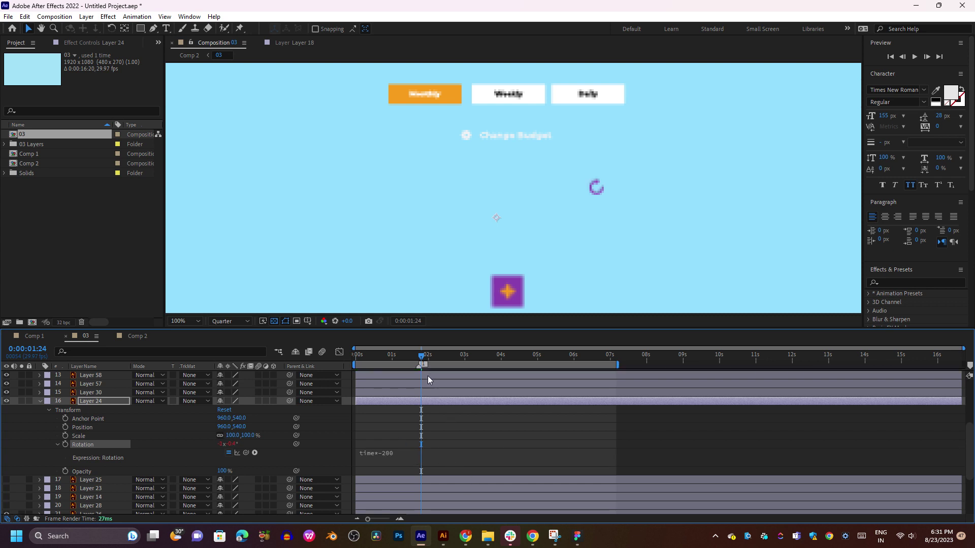
key(space)
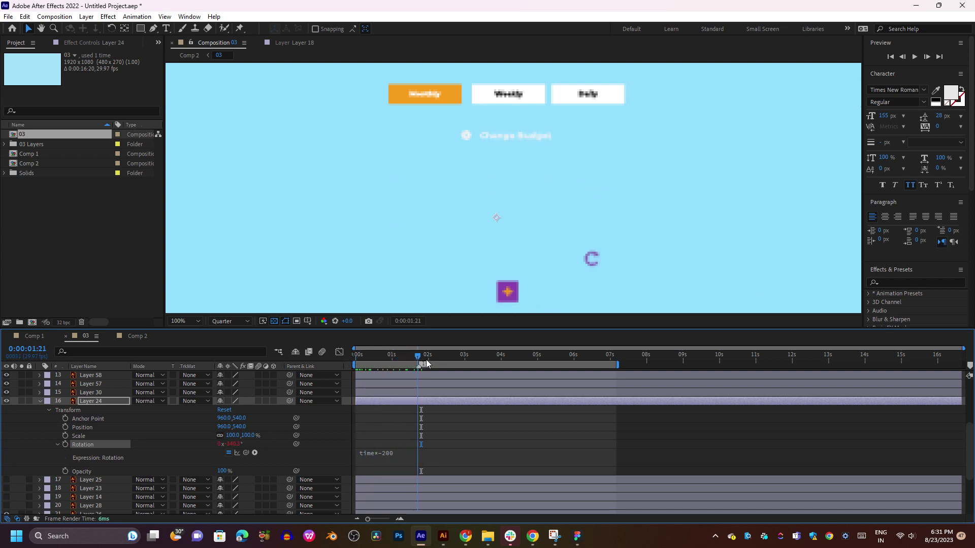
drag(392, 361, 382, 367)
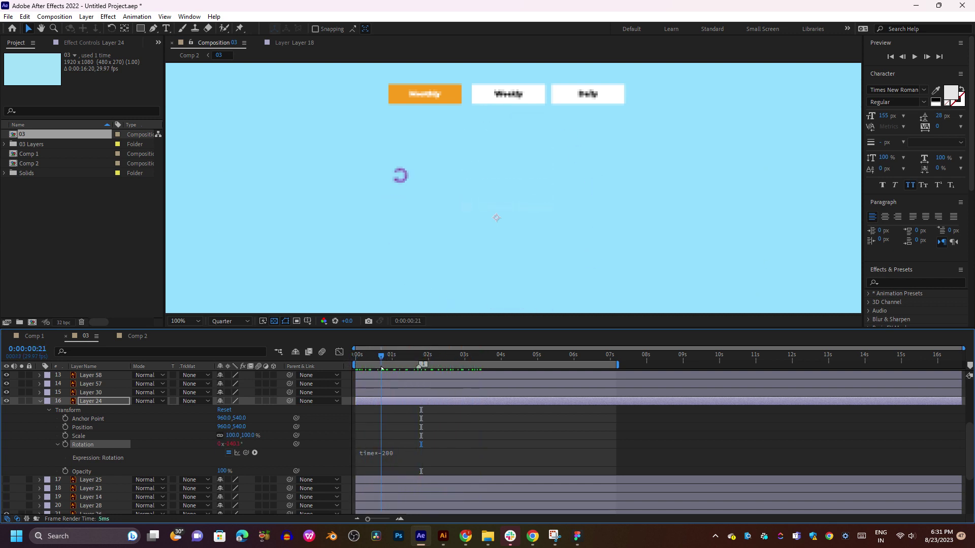
click(397, 402)
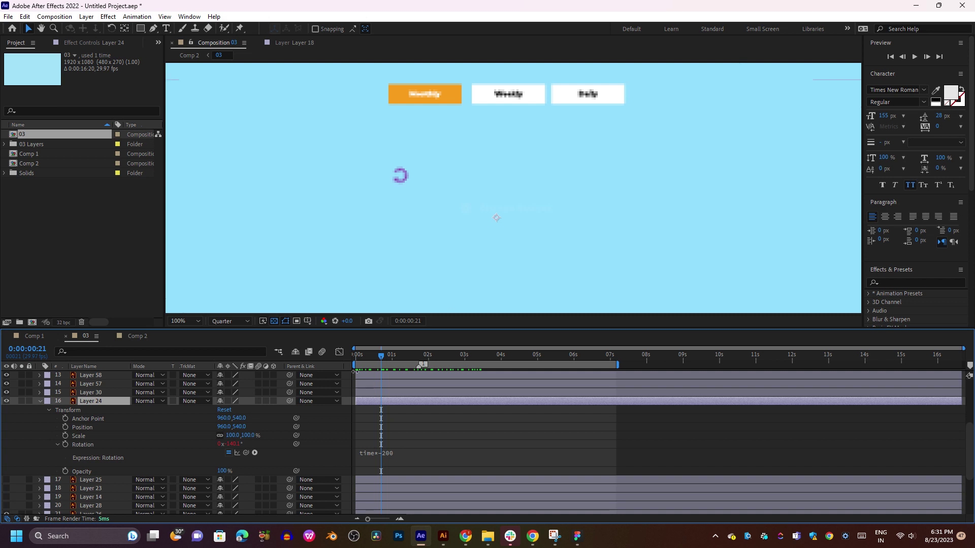
drag(381, 356, 339, 365)
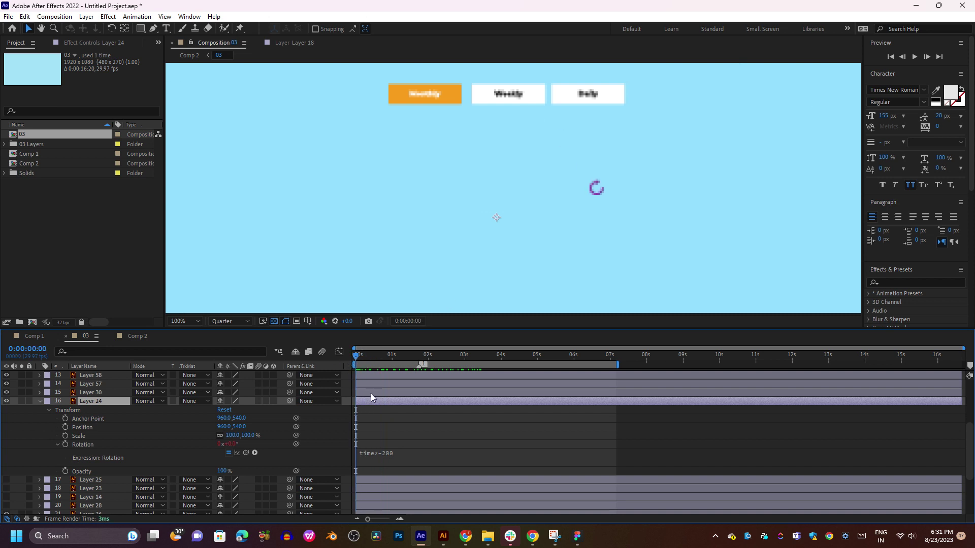
click(125, 28)
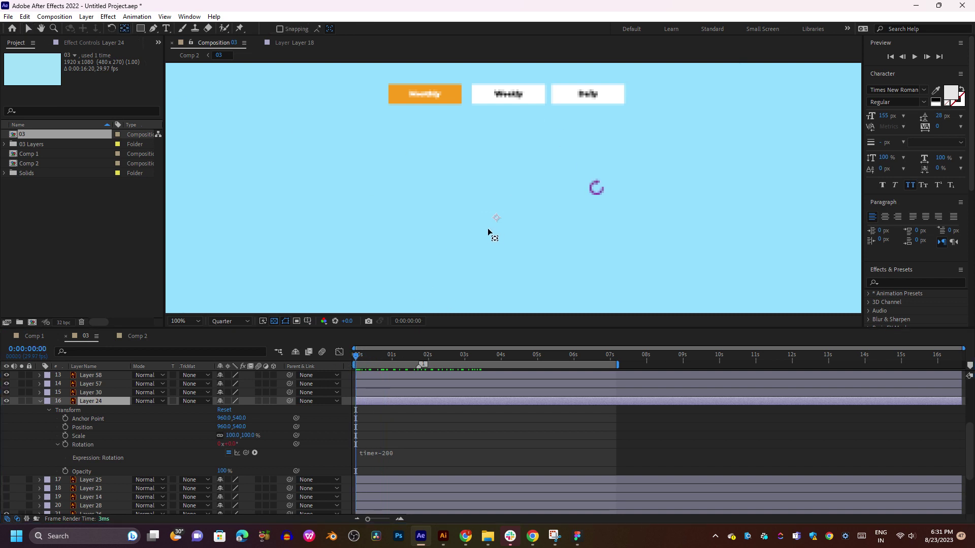
drag(498, 219, 596, 189)
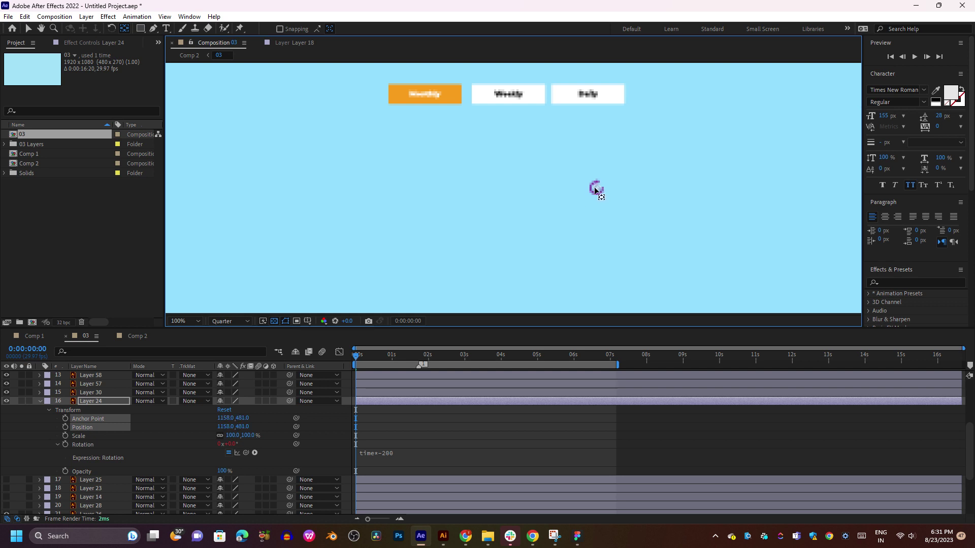
drag(385, 357, 380, 356)
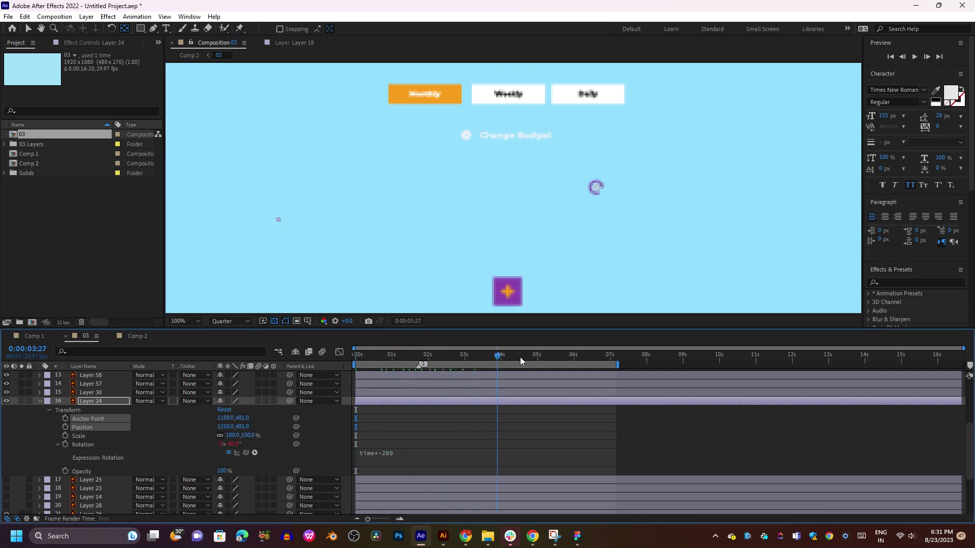
key(Home)
key(space)
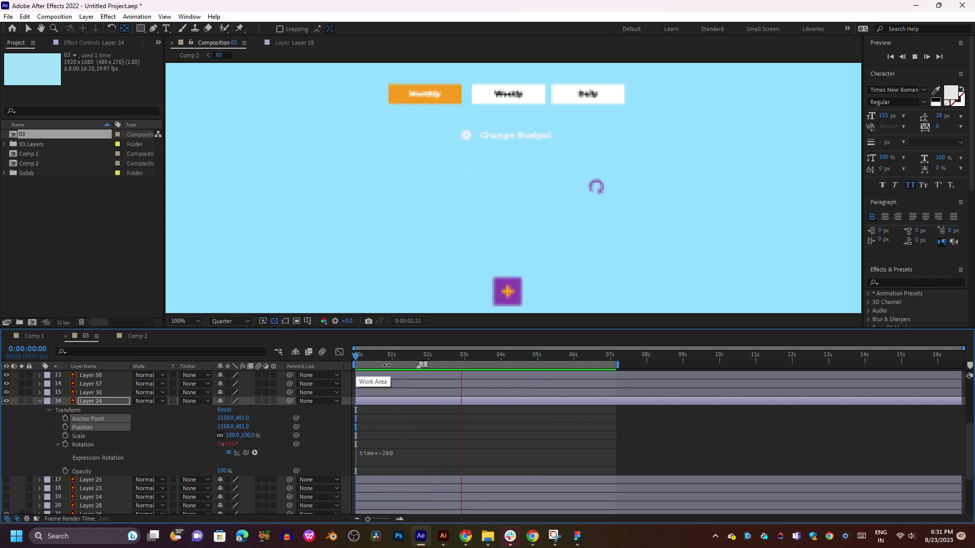
click(353, 356)
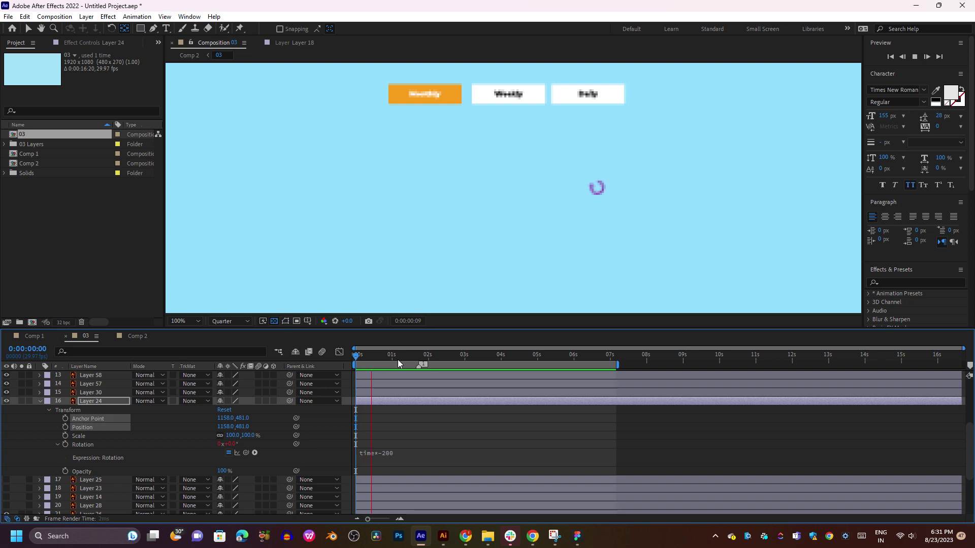
key(space)
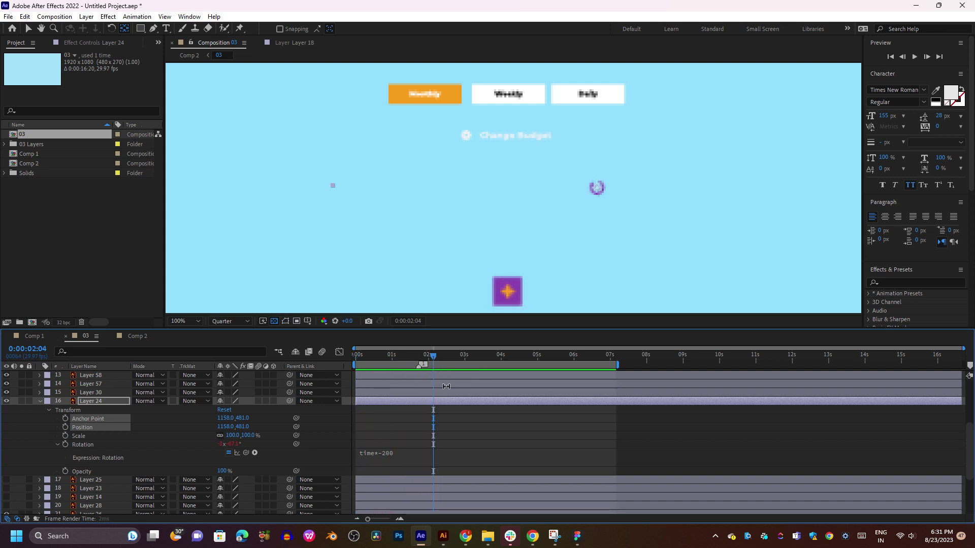
click(446, 392)
scroll(446, 391, up, 3)
scroll(448, 391, up, 3)
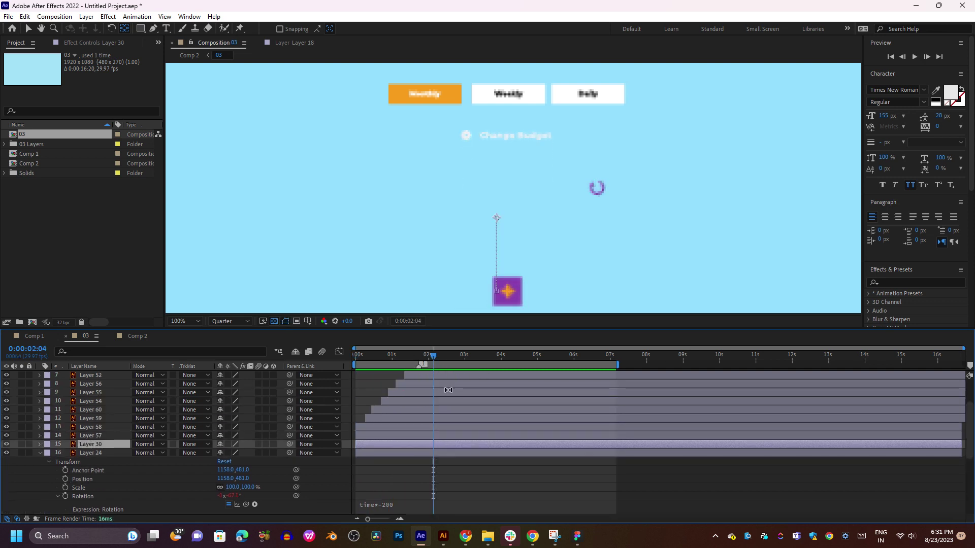
- Toggle Layer 57's visibility off and on to confirm it is the Change Budget gear
click(431, 435)
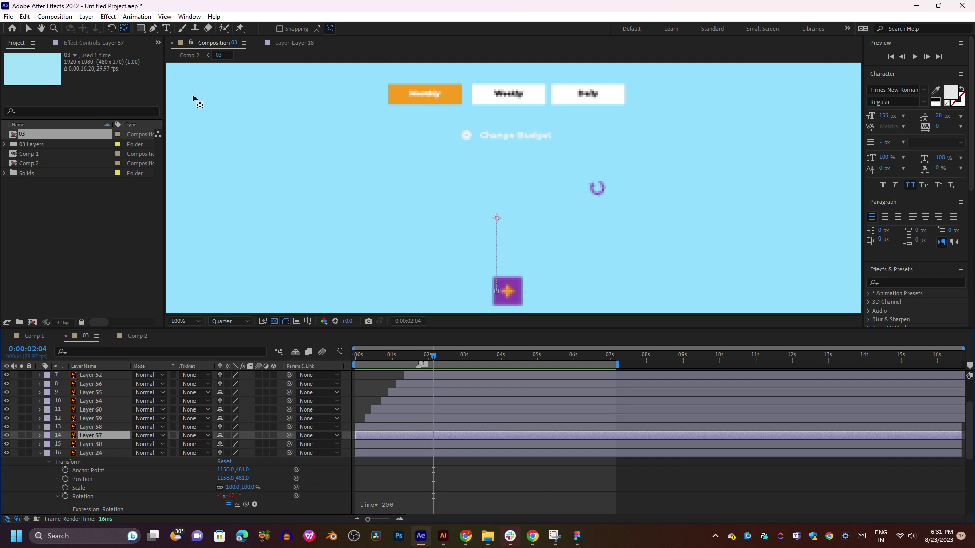
key(v)
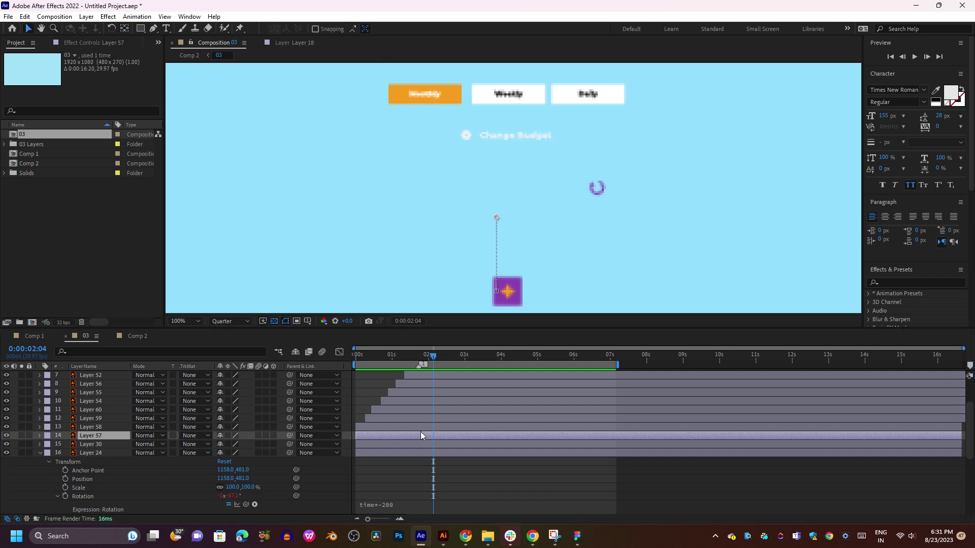
click(104, 446)
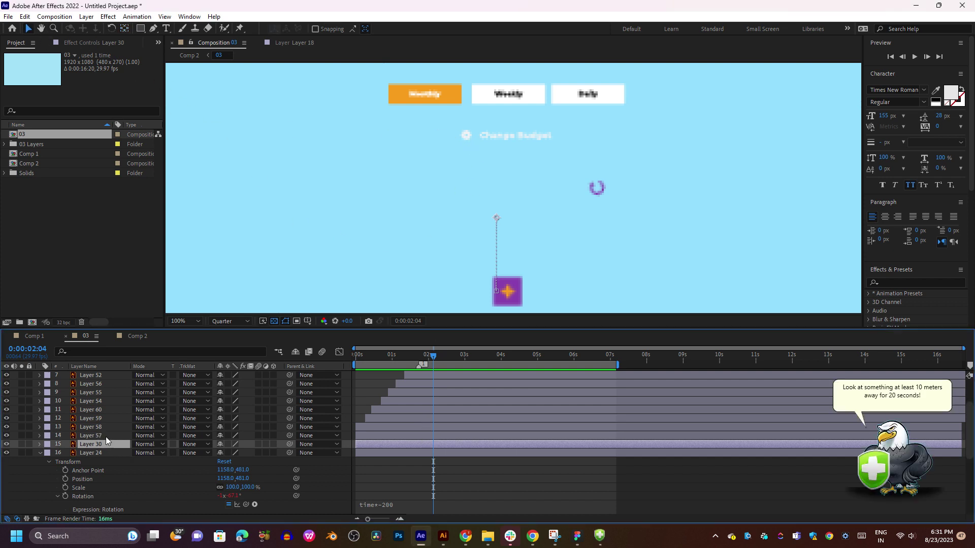
click(7, 435)
click(7, 435)
click(108, 436)
- Preview the animation from the start, then pan the view up to the lower cards
click(410, 354)
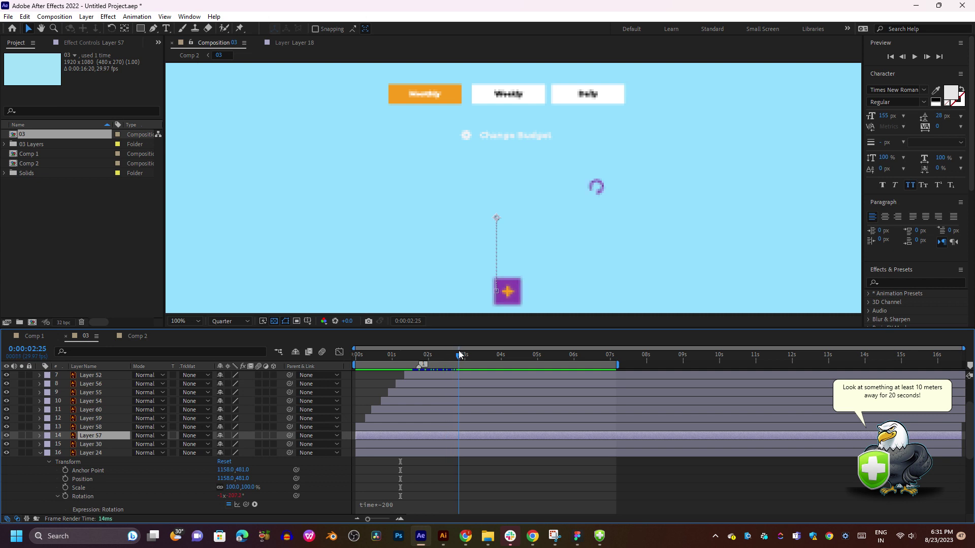
click(369, 354)
key(Home)
key(space)
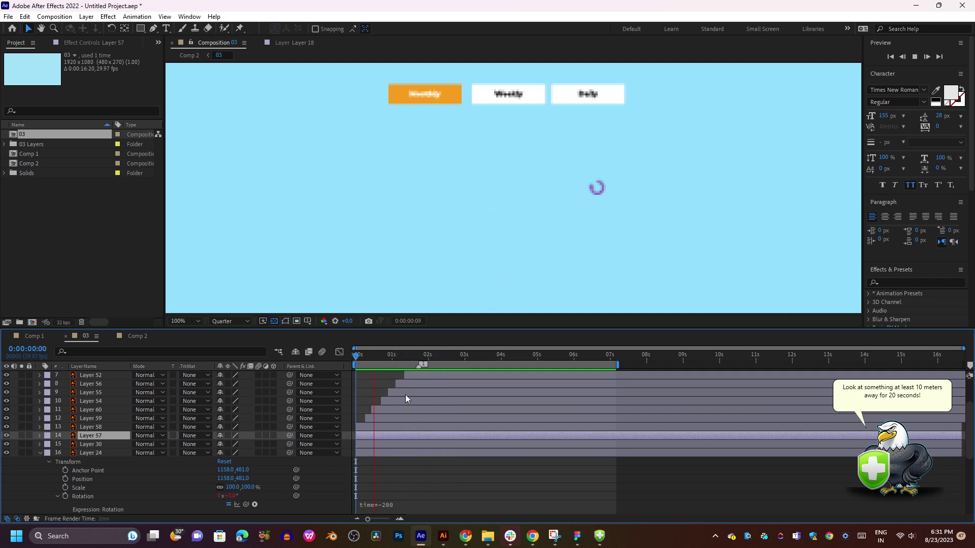
scroll(405, 395, down, 3)
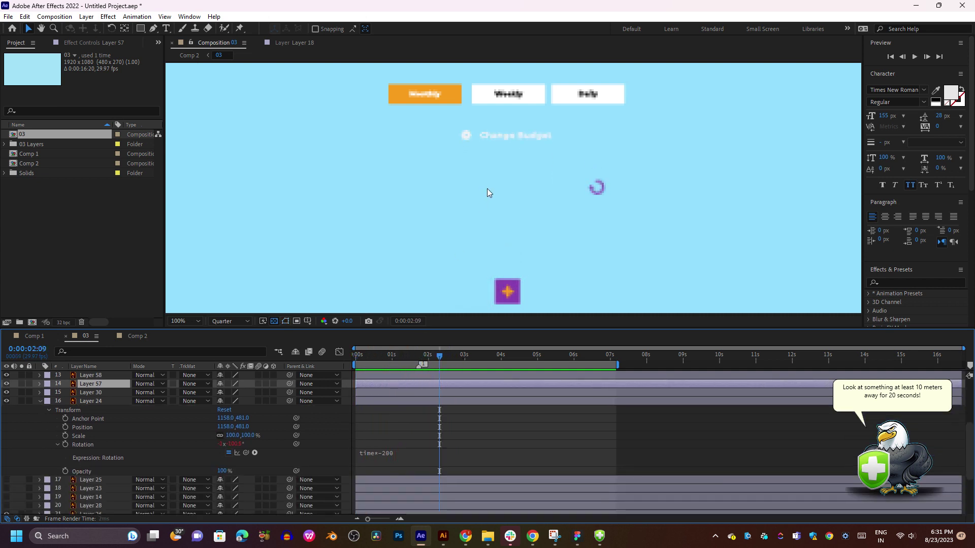
key(space)
drag(518, 148, 501, 74)
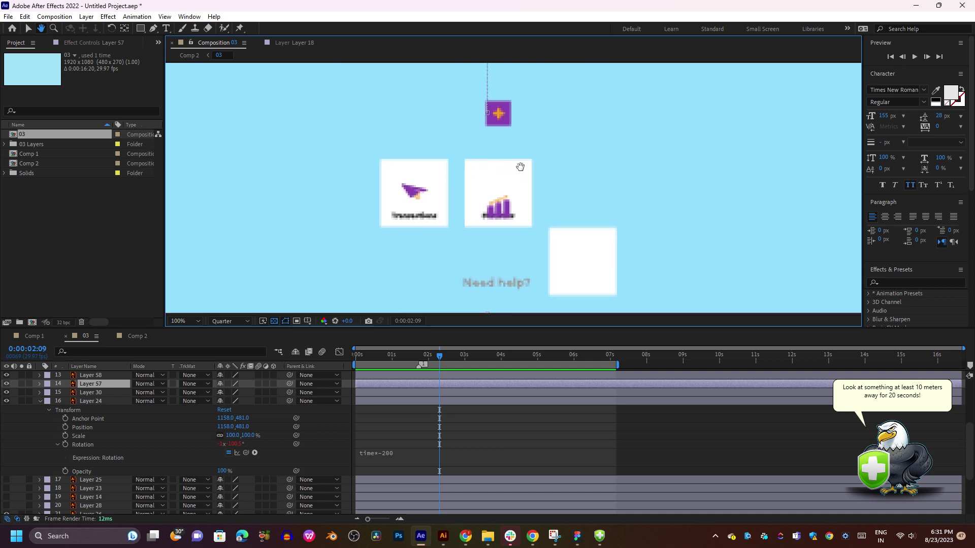
- Move to 0:00:04:10 and toggle Layer 57 to identify the Transactions card
scroll(419, 389, up, 5)
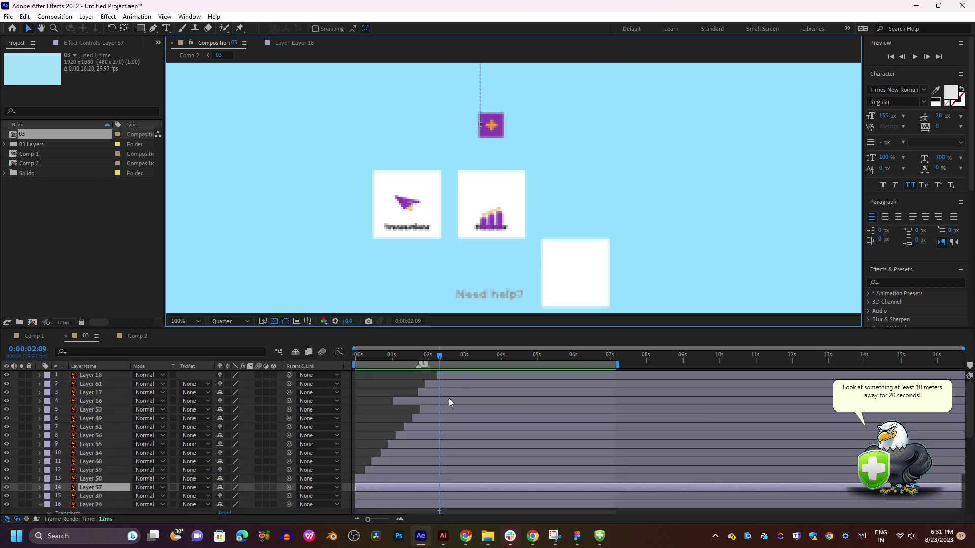
click(471, 384)
click(464, 410)
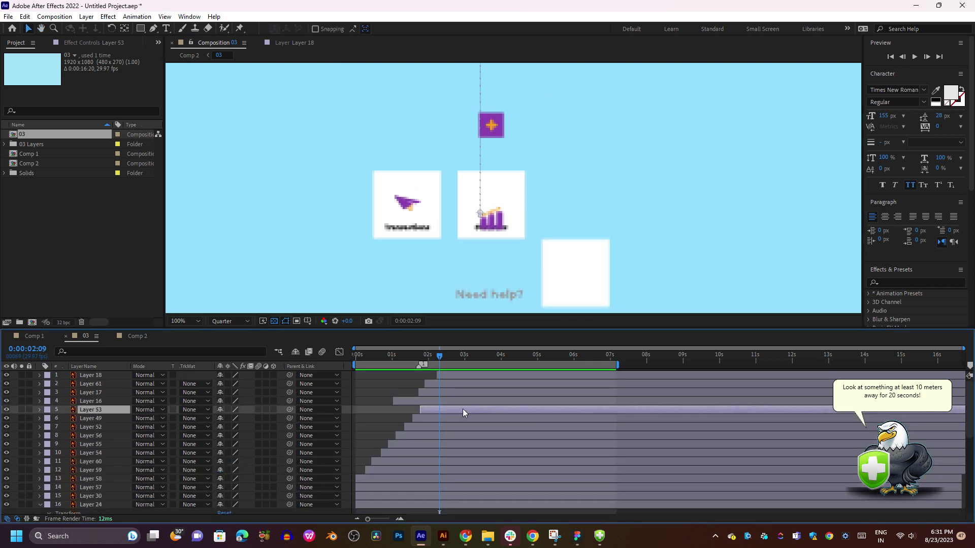
drag(467, 354, 514, 357)
click(503, 427)
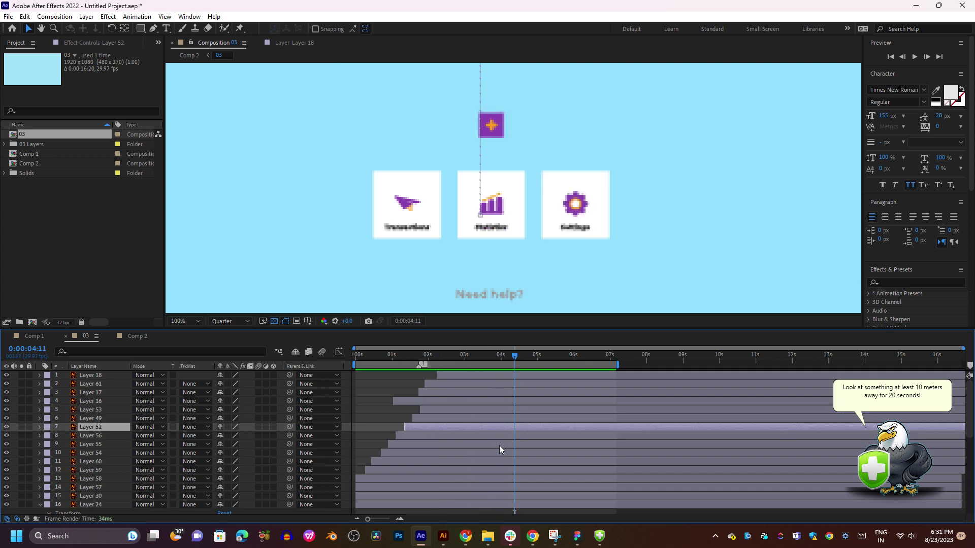
scroll(499, 455, down, 3)
click(484, 435)
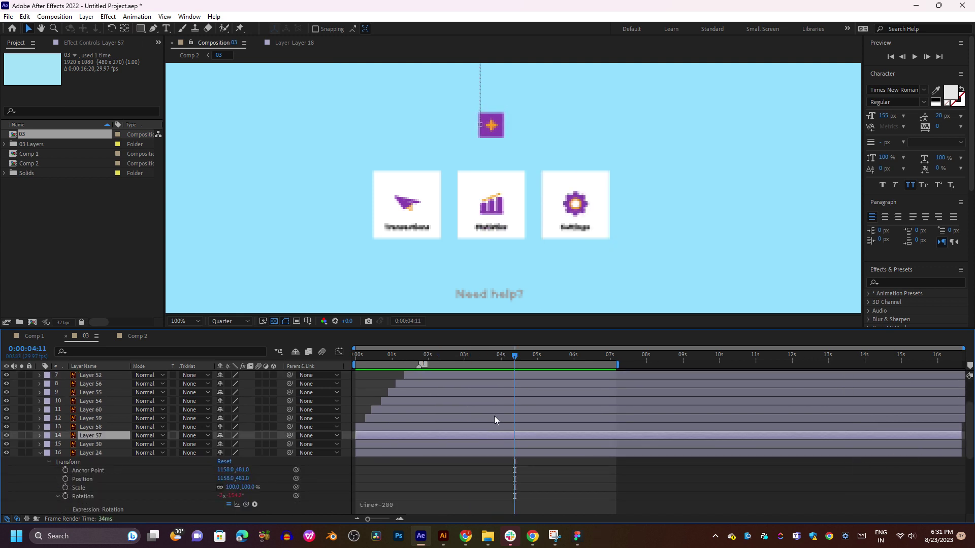
click(7, 435)
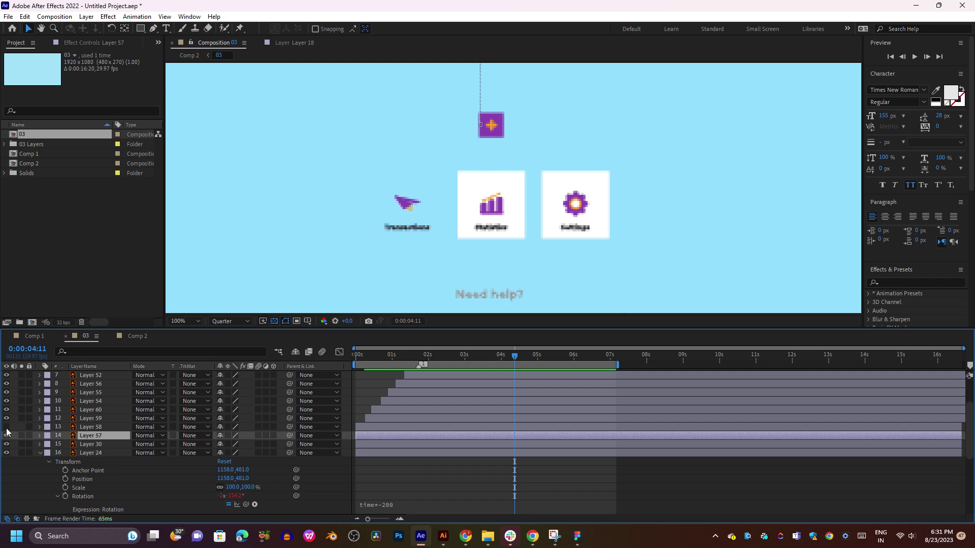
click(7, 436)
- Toggle Layers 30, 52, 56 and the Settings label and gear to identify each card's layers
click(7, 445)
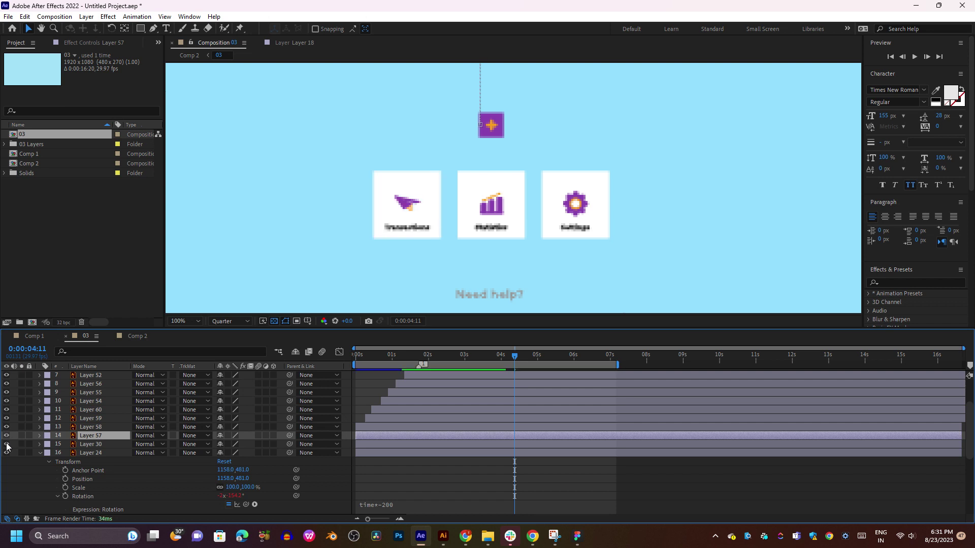
scroll(7, 437, up, 2)
click(7, 402)
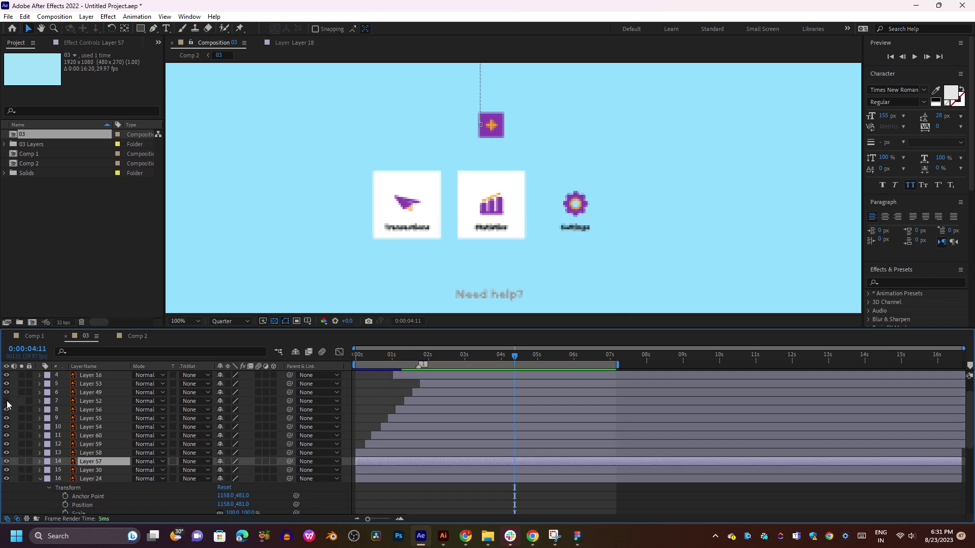
click(7, 401)
click(6, 410)
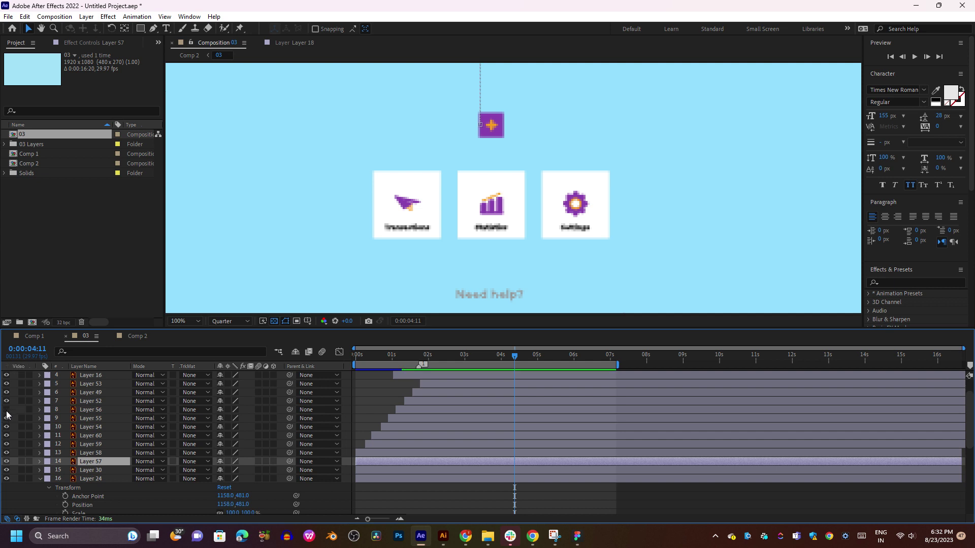
click(6, 410)
click(6, 393)
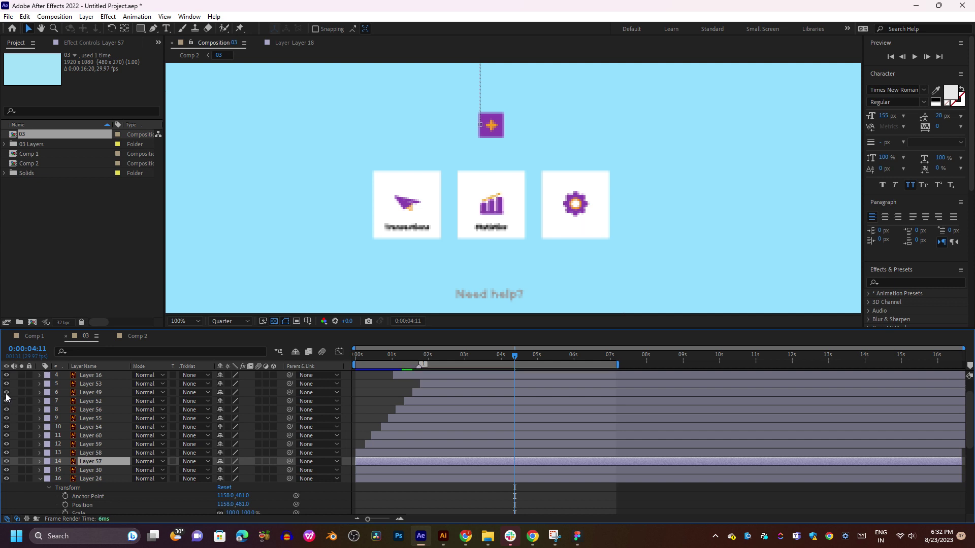
click(7, 393)
click(6, 385)
click(7, 384)
click(102, 384)
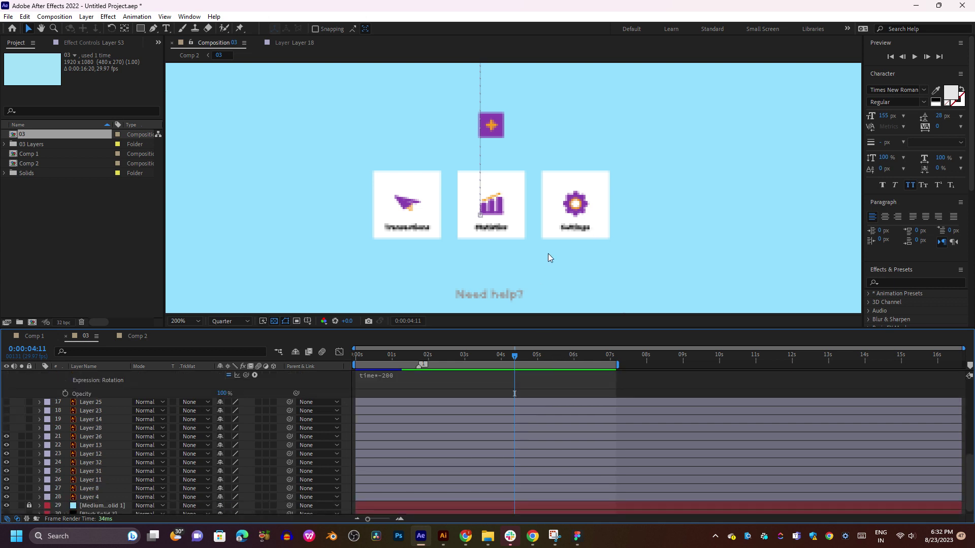
- Collapse spinner Layer 24's transform properties and scrub from 0:00:00:01 to 0:00:02:15
scroll(548, 254, down, 2)
click(438, 355)
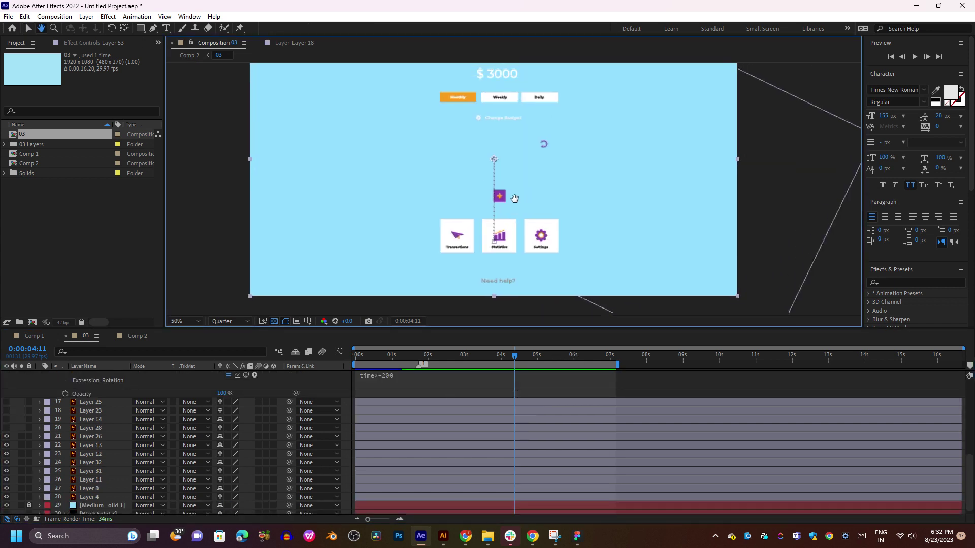
click(357, 355)
scroll(392, 394, up, 4)
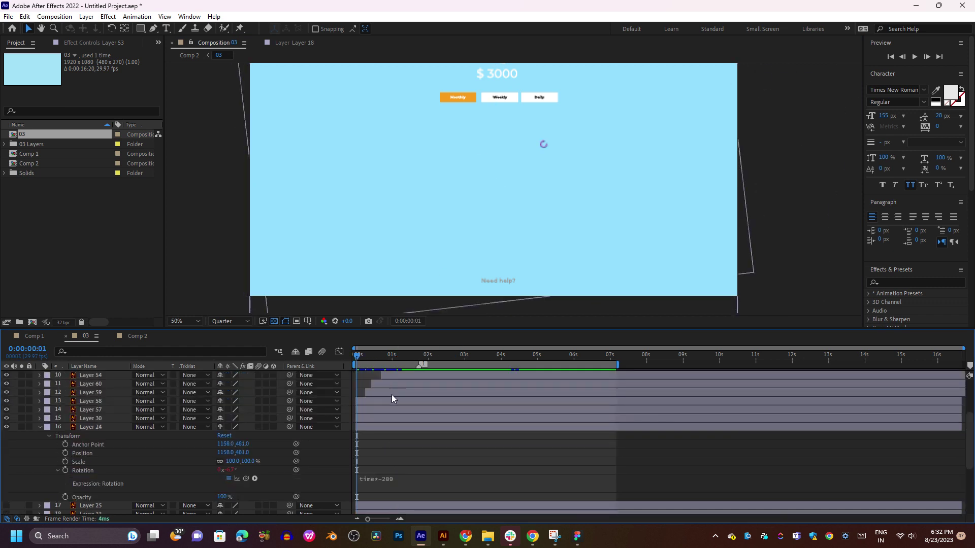
click(380, 427)
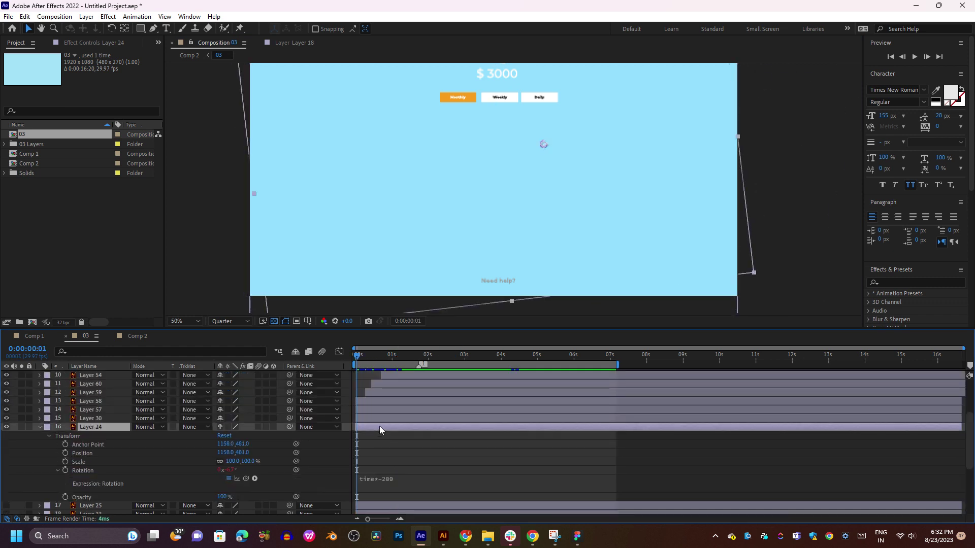
click(40, 428)
mouse_move(366, 361)
mouse_down()
mouse_move(541, 333)
mouse_move(405, 346)
mouse_move(371, 365)
mouse_up()
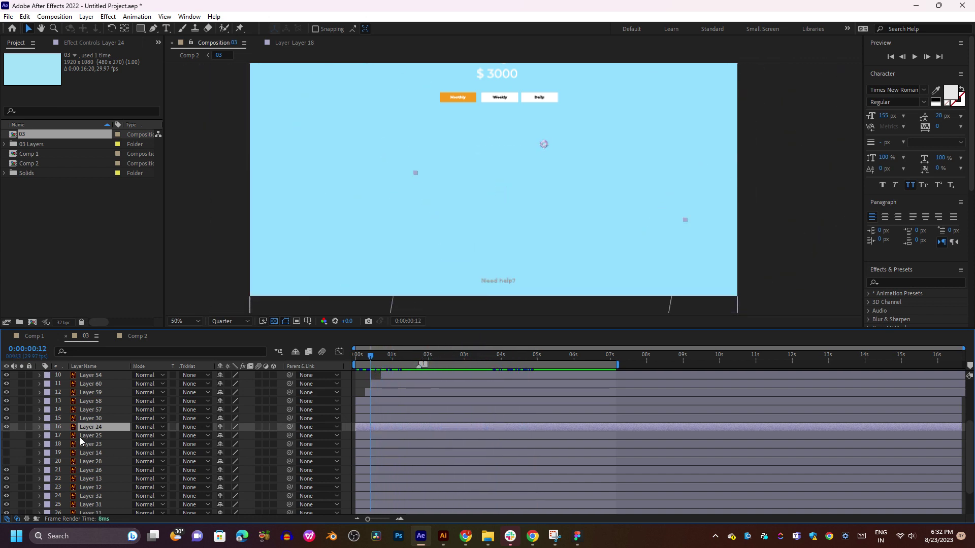
- Show and solo the Layer 25 bar chart, then draw a rectangular mask around it
click(96, 436)
click(6, 436)
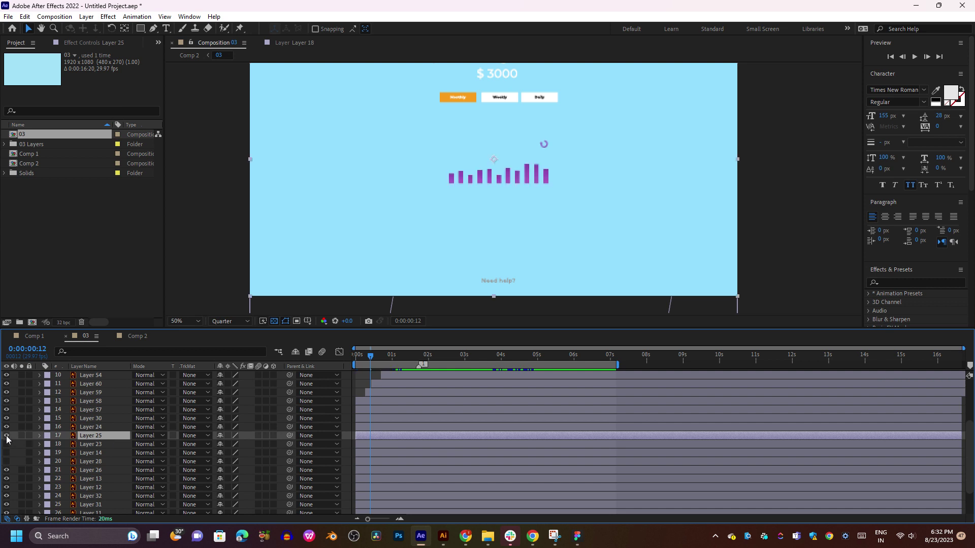
click(22, 436)
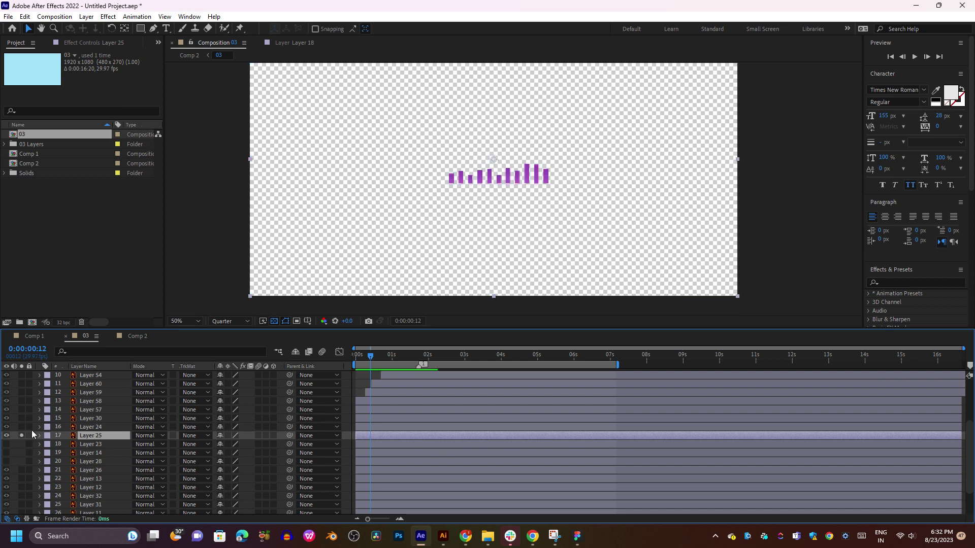
scroll(514, 173, up, 4)
drag(514, 167, 540, 218)
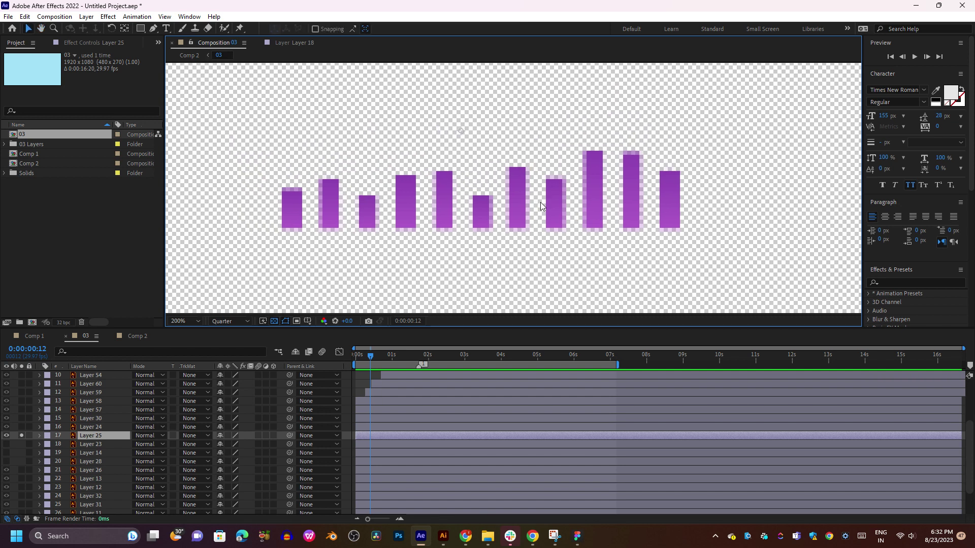
click(140, 29)
mouse_move(259, 151)
mouse_down()
mouse_move(535, 223)
mouse_move(708, 242)
mouse_up()
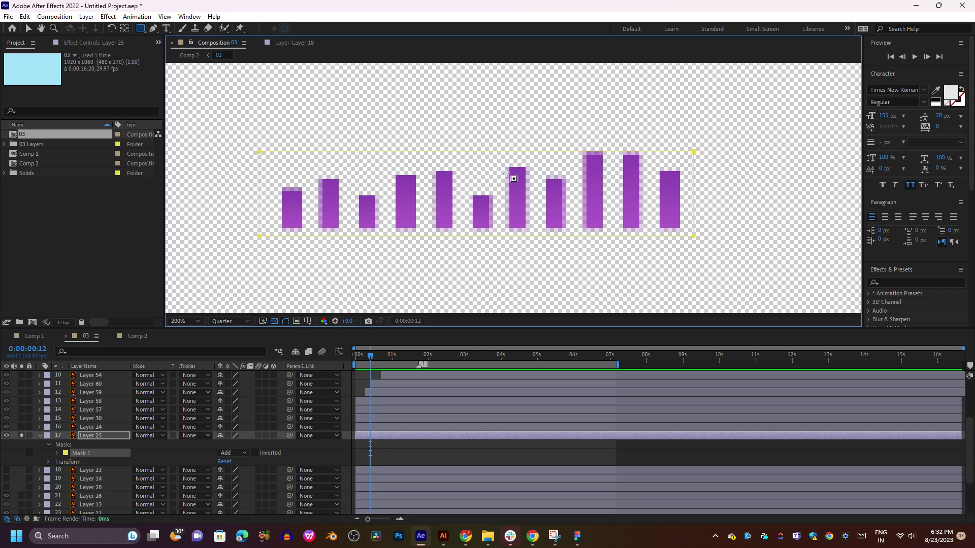
- Move the mask so its top edge sits just above the bars
key(v)
mouse_move(488, 154)
mouse_down()
mouse_move(494, 114)
mouse_move(496, 148)
mouse_up()
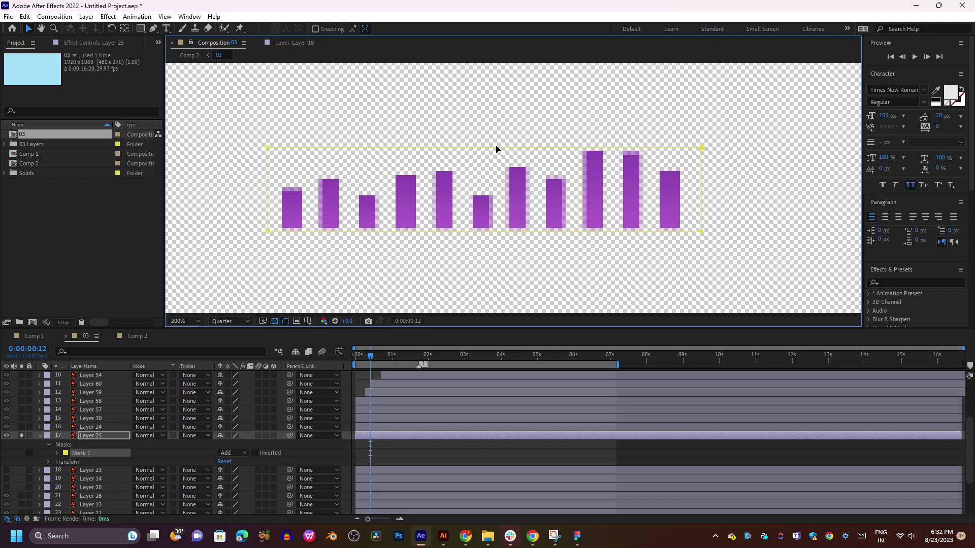
click(496, 148)
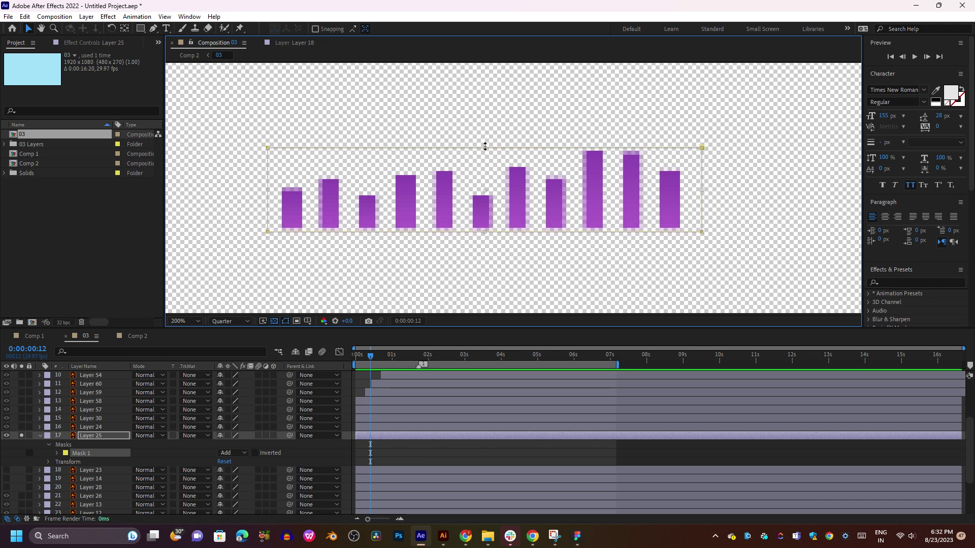
drag(485, 146, 486, 138)
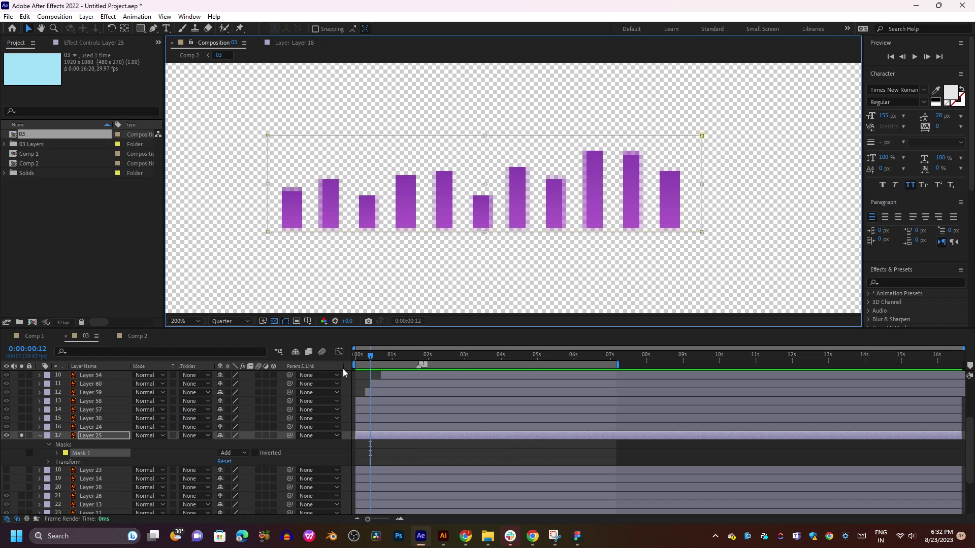
- At 0:00:00:09, set keyframes on all Mask 1 properties
click(55, 453)
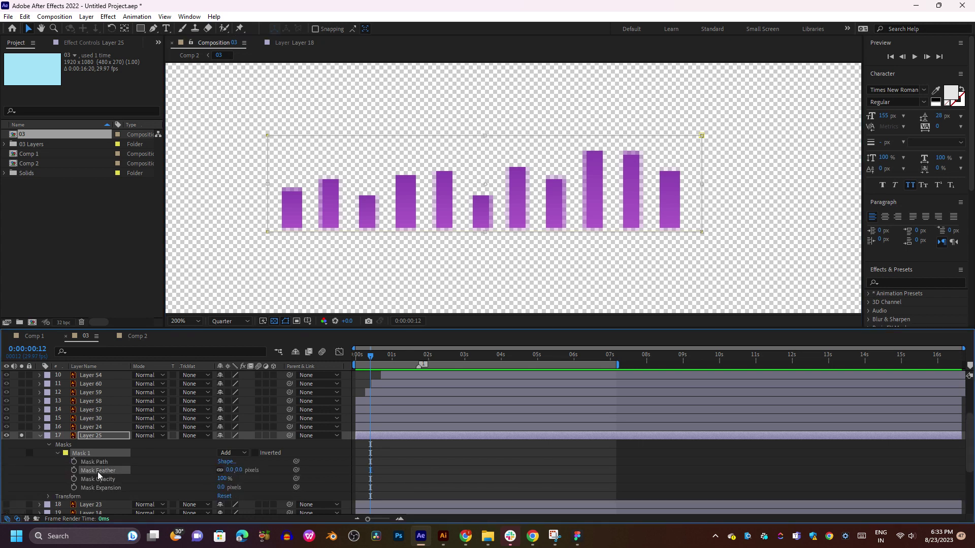
click(377, 362)
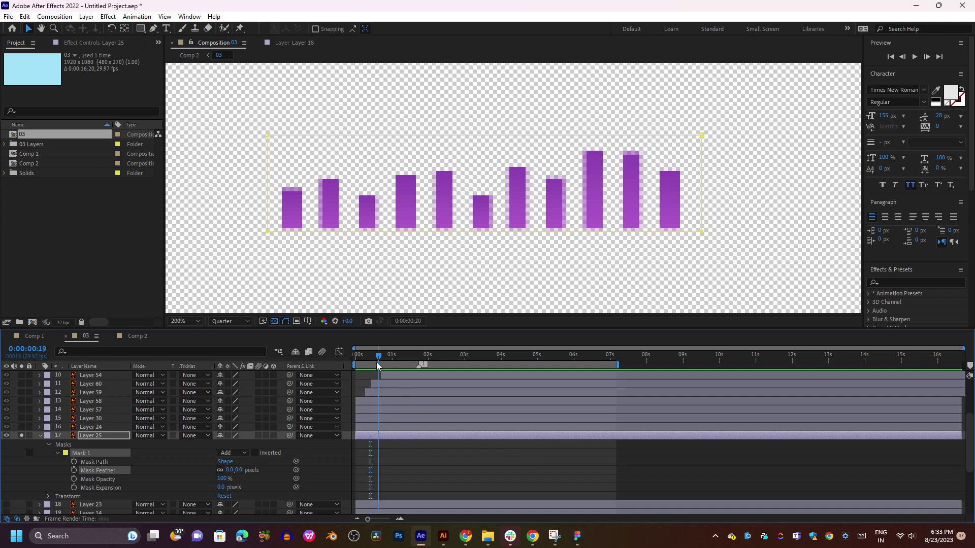
drag(377, 362, 364, 368)
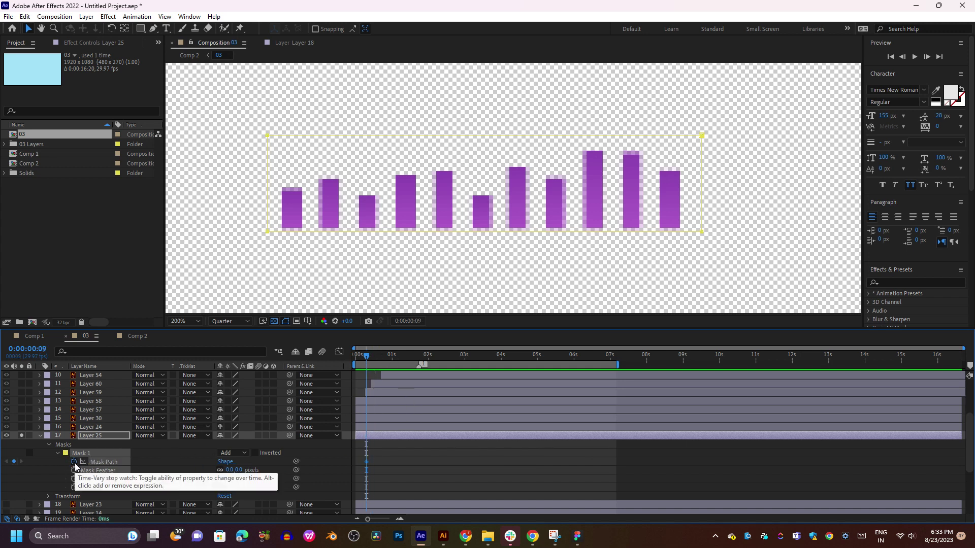
click(74, 462)
- At 0:00:00:27, lower the mask's top edge to flatten the bars and preview
click(388, 356)
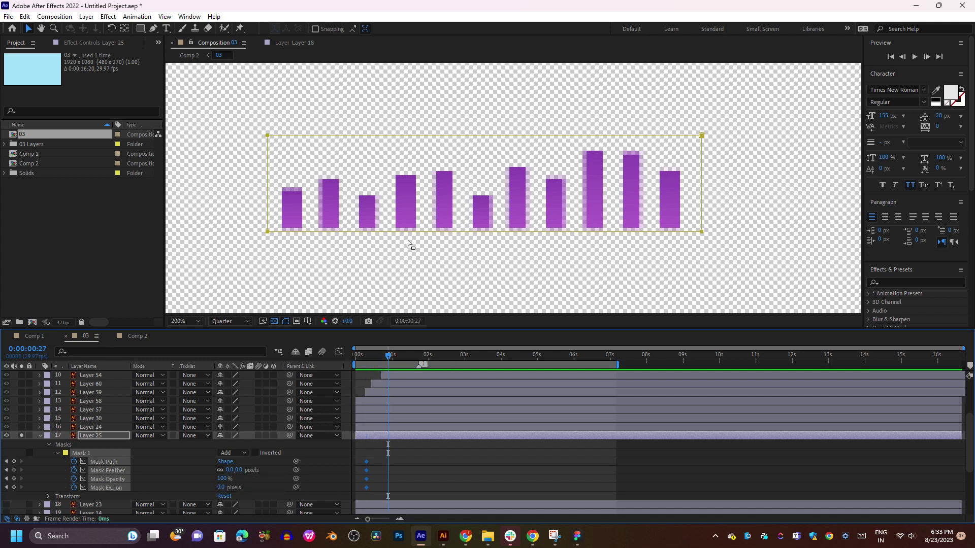
click(488, 135)
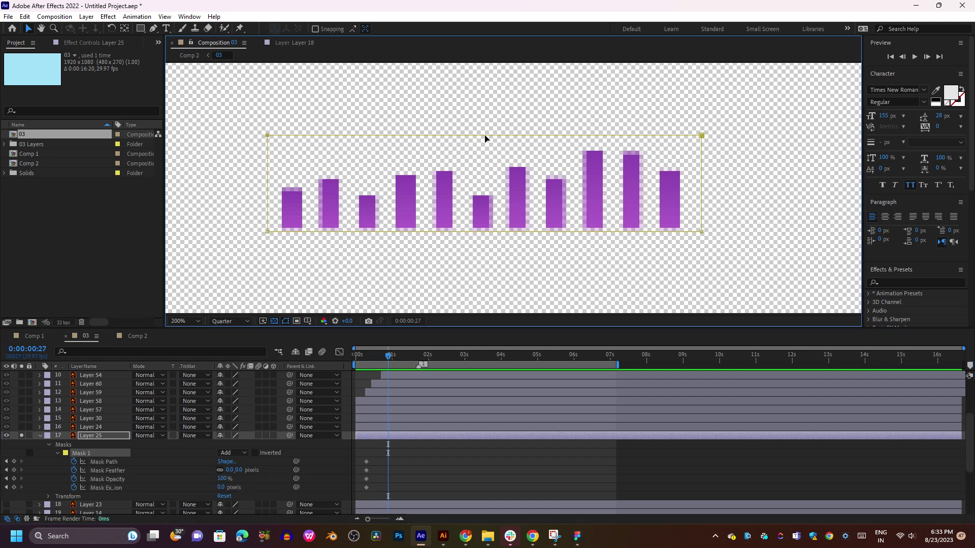
click(486, 137)
drag(485, 137, 483, 228)
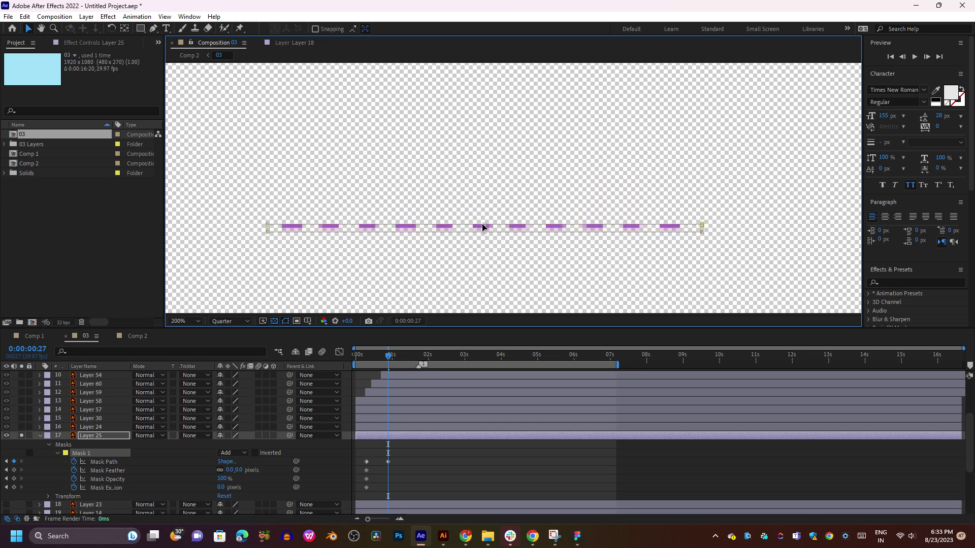
key(space)
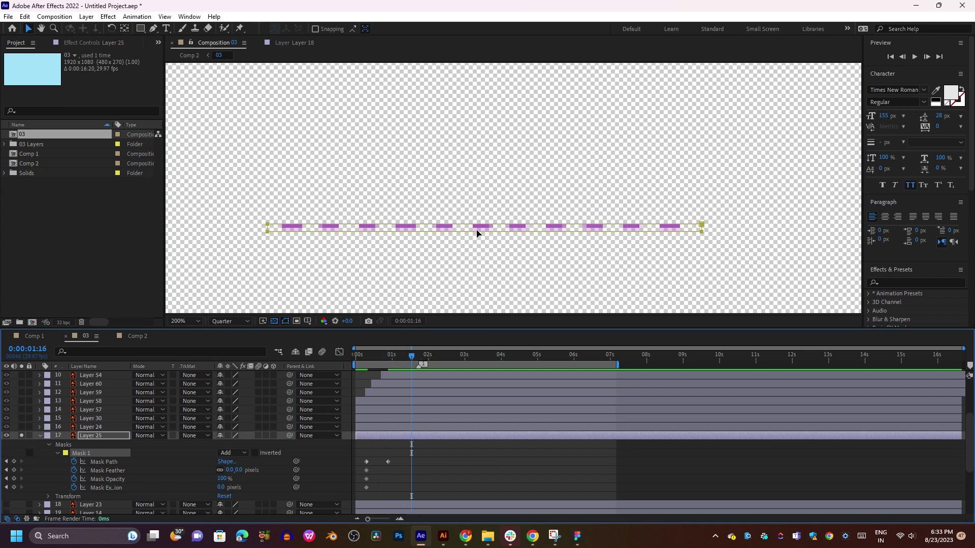
- Raise the mask back so the bars reach full height, then preview
click(480, 228)
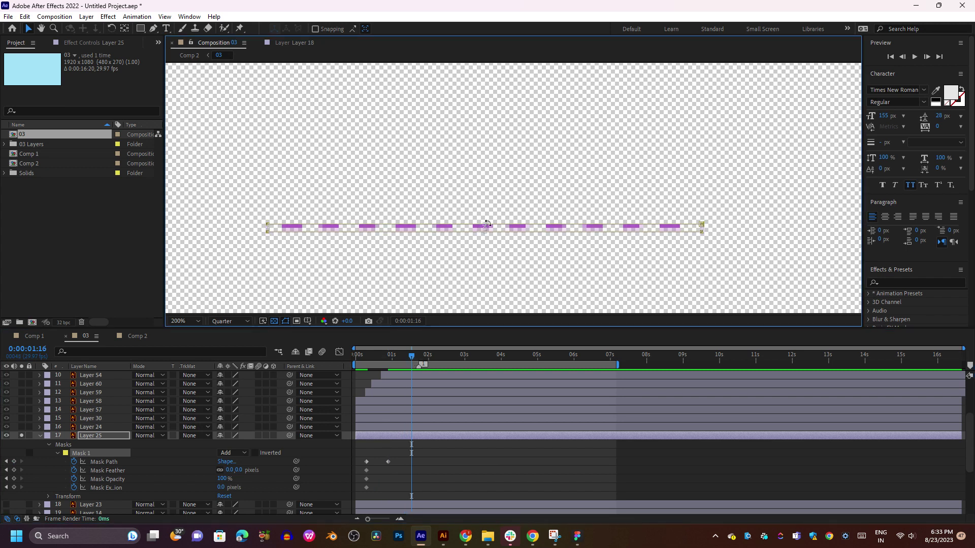
drag(484, 225, 497, 134)
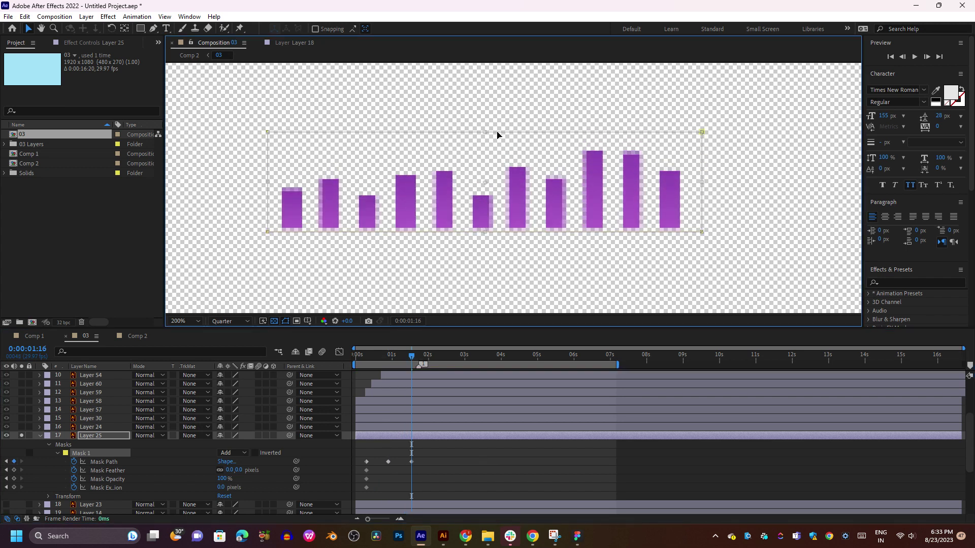
key(space)
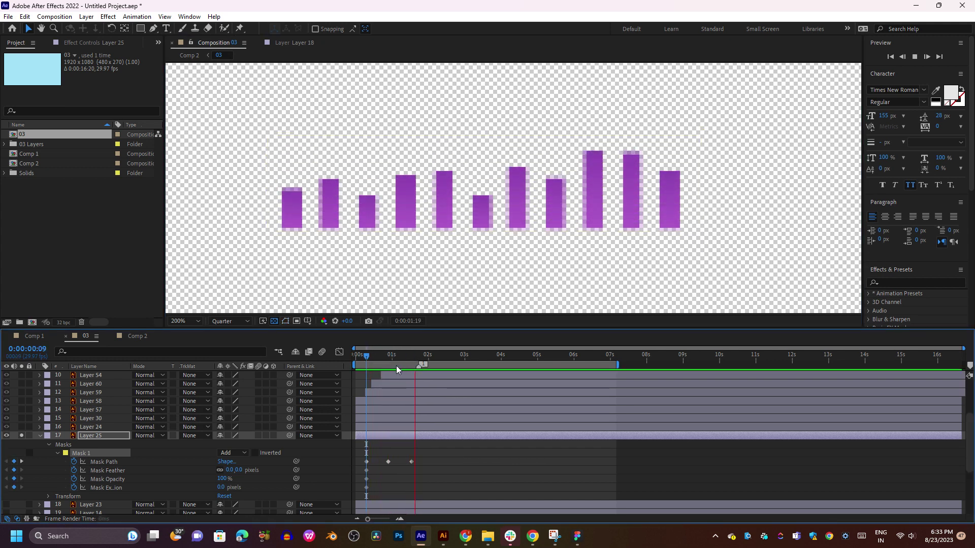
mouse_move(384, 358)
mouse_down()
mouse_move(375, 360)
mouse_move(388, 358)
mouse_up()
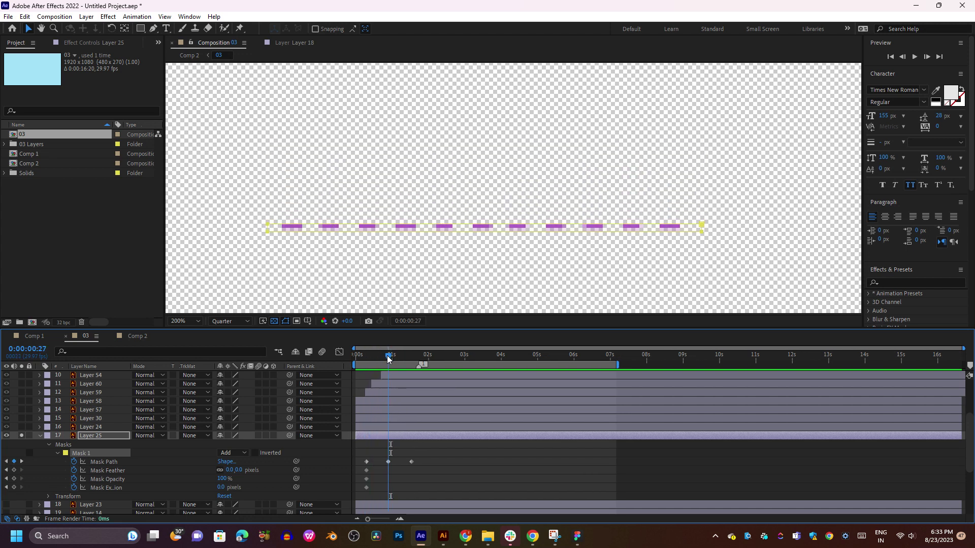
- Lower the flattened mask further so the bars vanish completely, and preview the bounce
drag(466, 234, 467, 241)
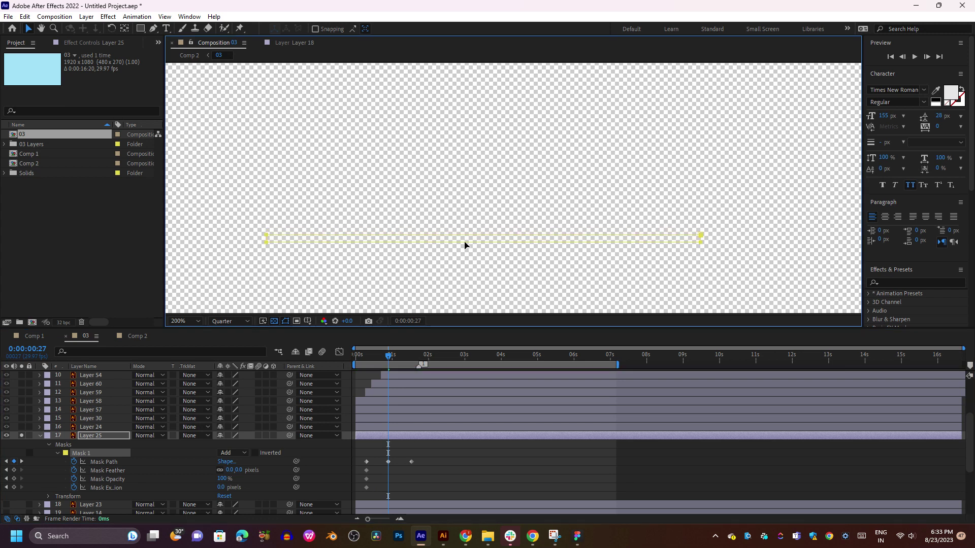
key(space)
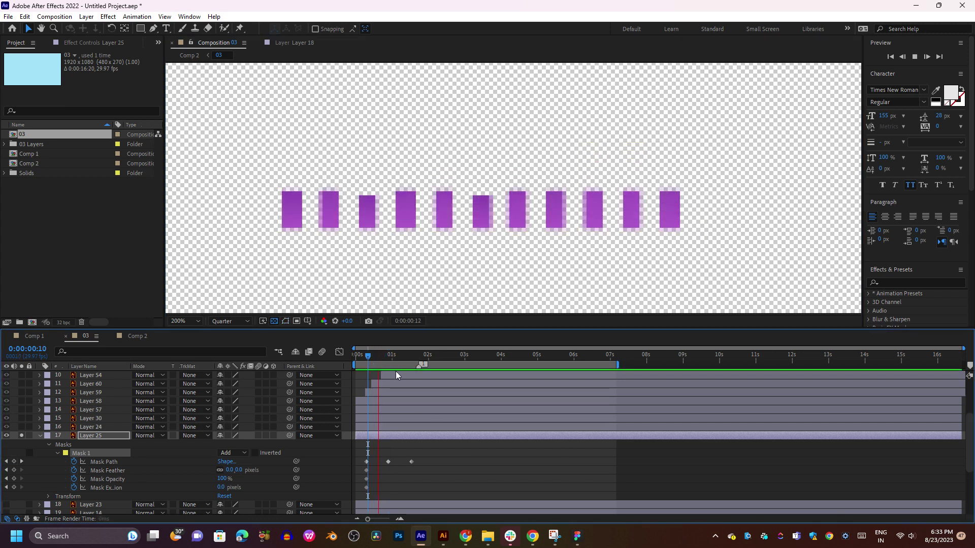
key(space)
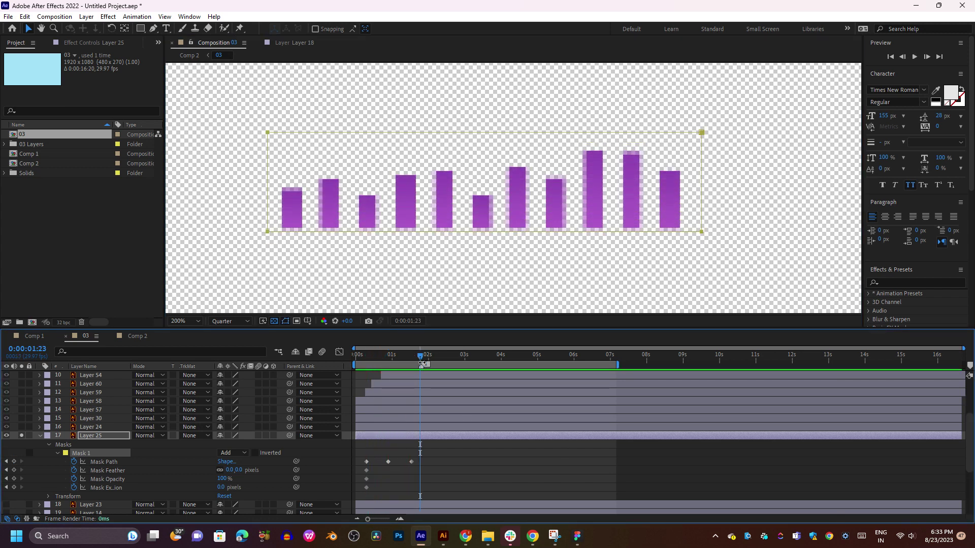
drag(422, 359, 437, 359)
click(487, 134)
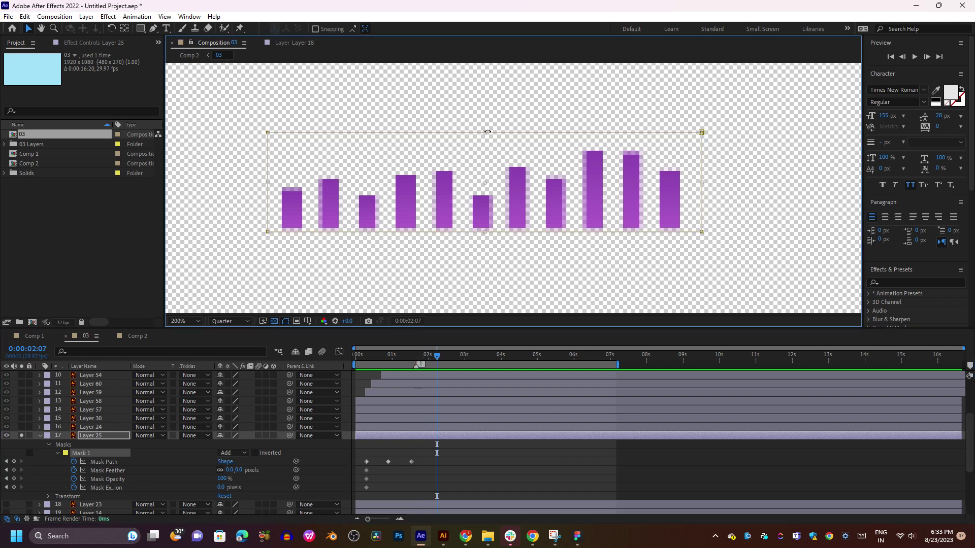
- At 0:00:02:07, flatten the bars to stubby height and preview
mouse_move(486, 133)
mouse_down()
mouse_move(482, 217)
mouse_move(516, 242)
mouse_up()
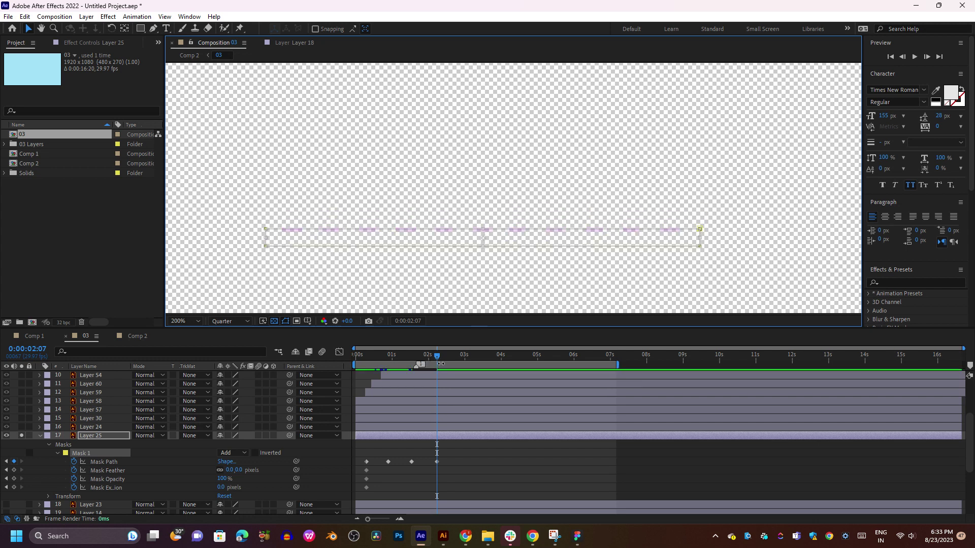
drag(508, 238, 508, 226)
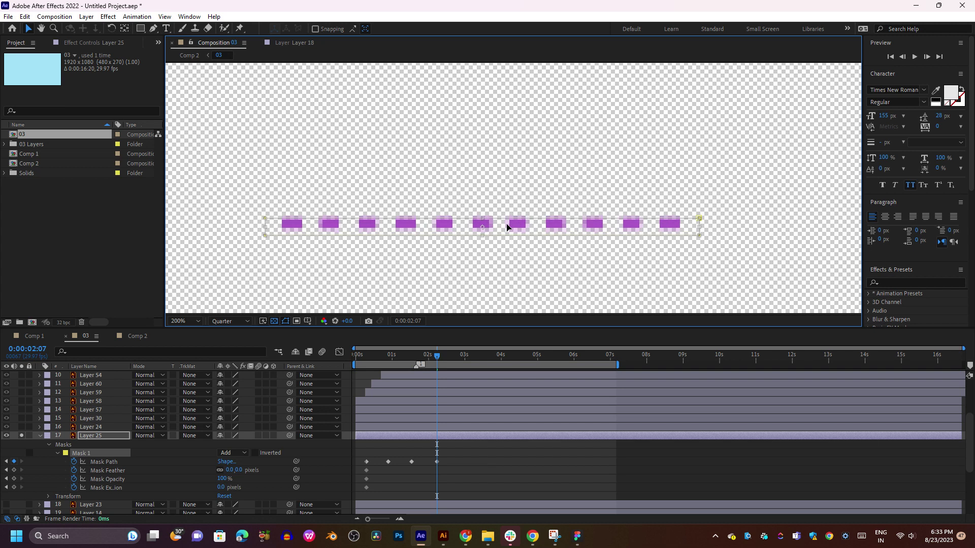
drag(437, 356, 380, 356)
key(space)
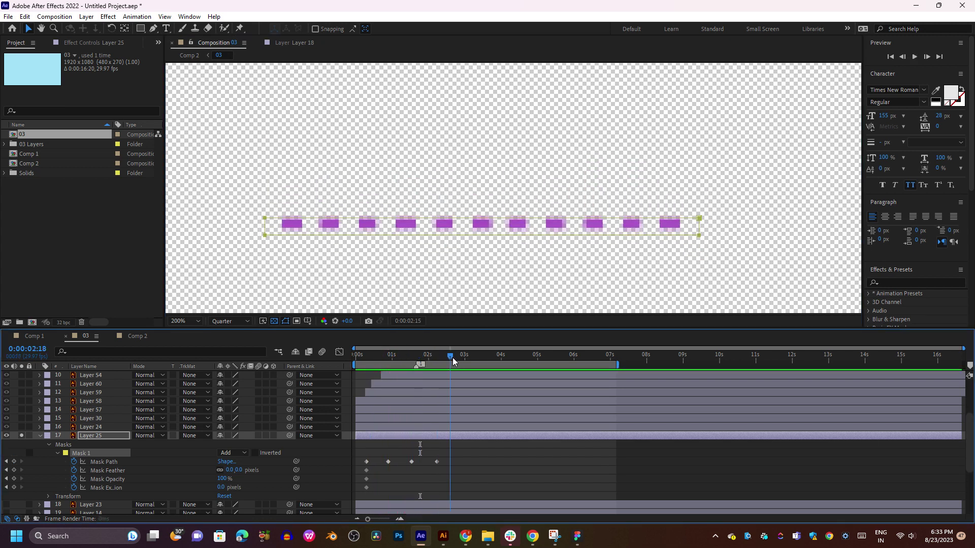
key(space)
- Key tall bars again, flat bars at 0:00:03:18, and full height at 0:00:04:07
mouse_move(480, 217)
mouse_down()
mouse_move(488, 160)
mouse_move(492, 172)
mouse_up()
click(486, 355)
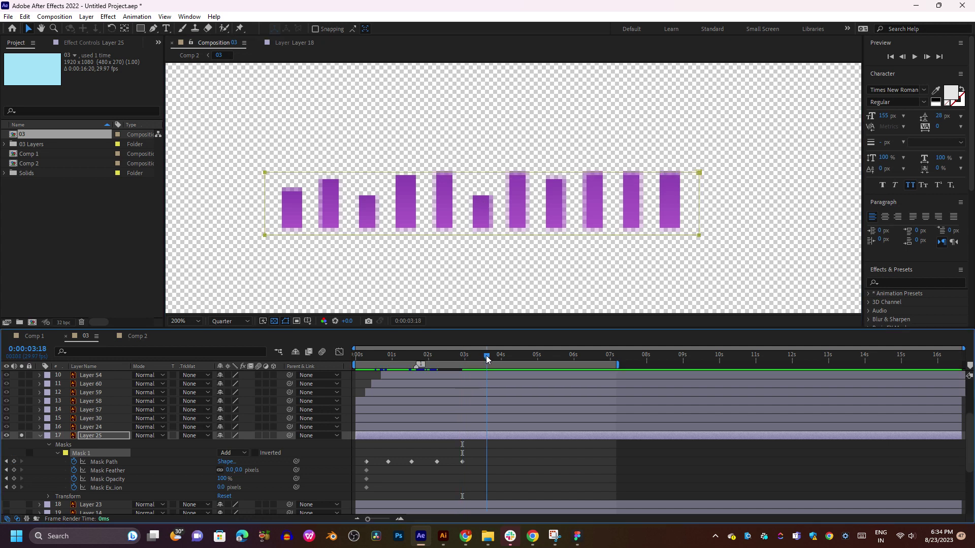
click(486, 176)
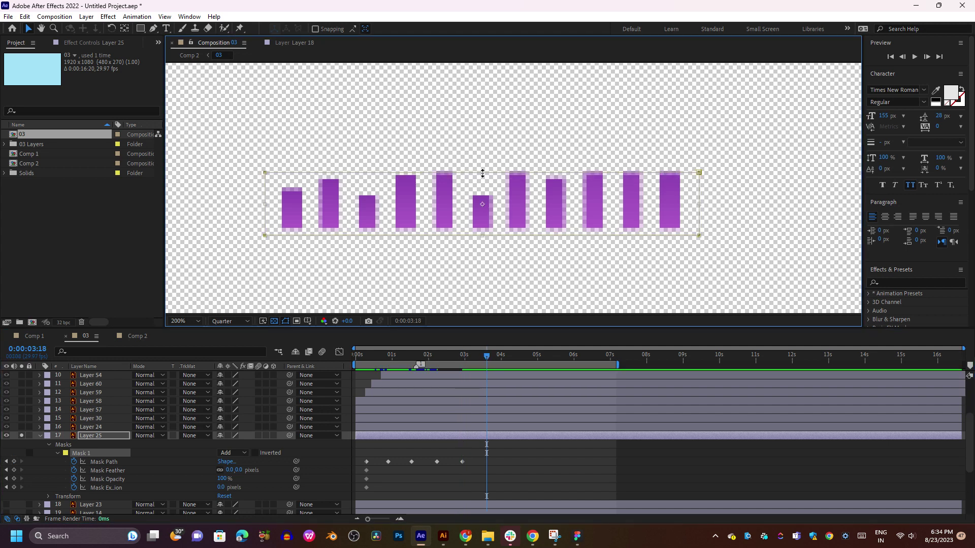
drag(483, 173, 484, 226)
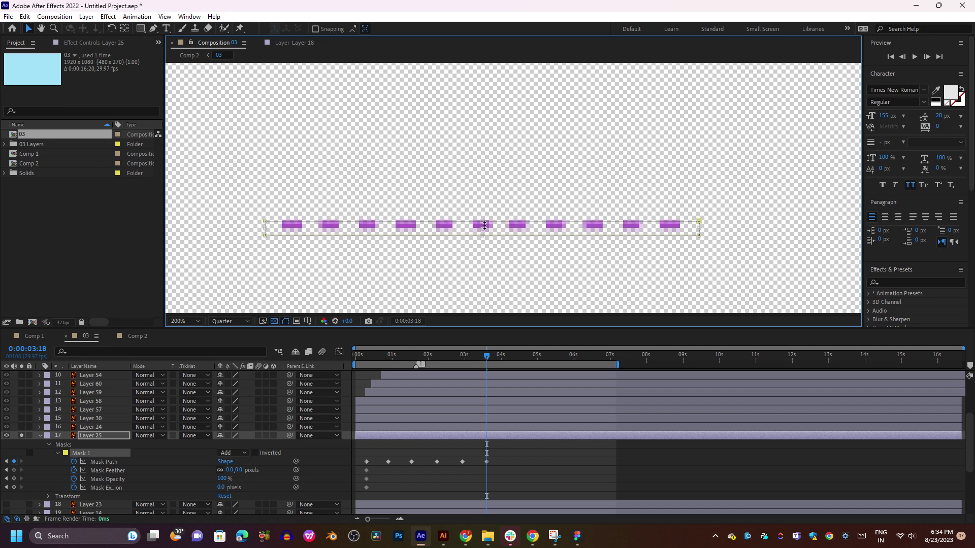
click(510, 355)
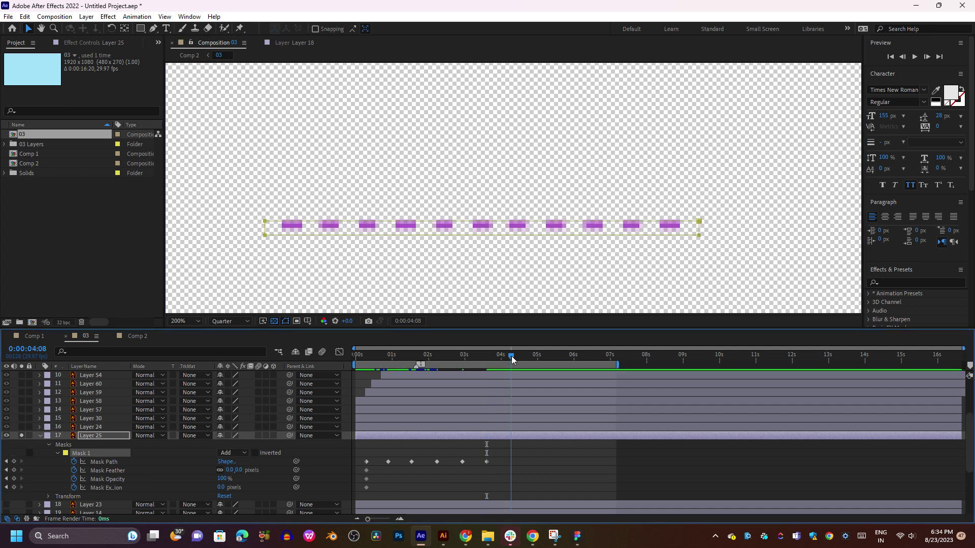
click(483, 217)
click(483, 220)
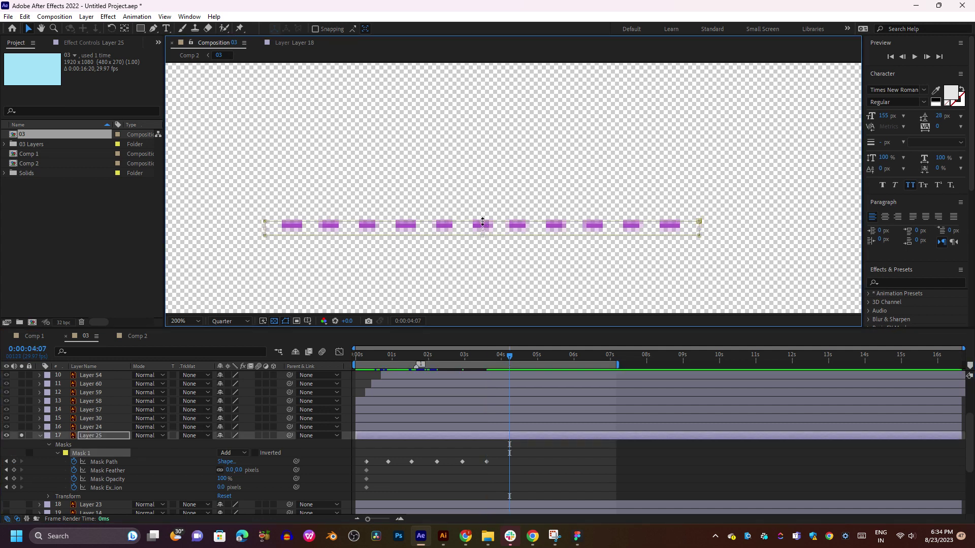
drag(482, 220, 494, 147)
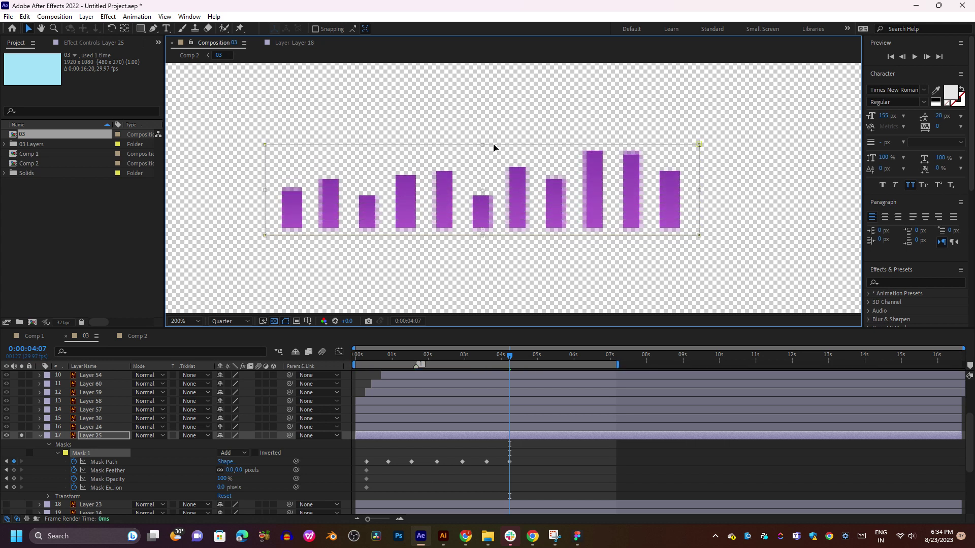
- Play the whole bar animation and select all the Mask Path keyframes
click(473, 449)
key(space)
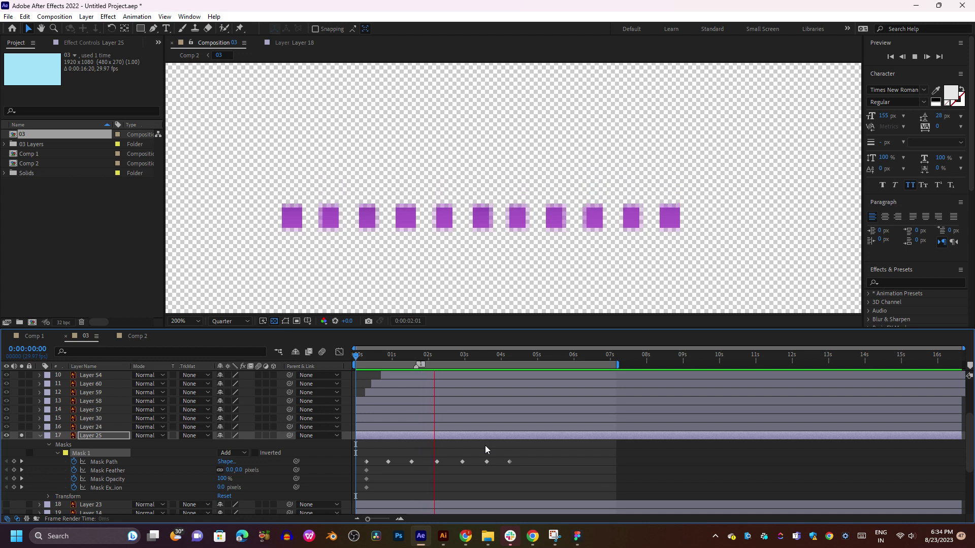
drag(523, 452, 367, 469)
- Apply Easy Ease to the Mask Path keyframes and preview the result
right_click(389, 461)
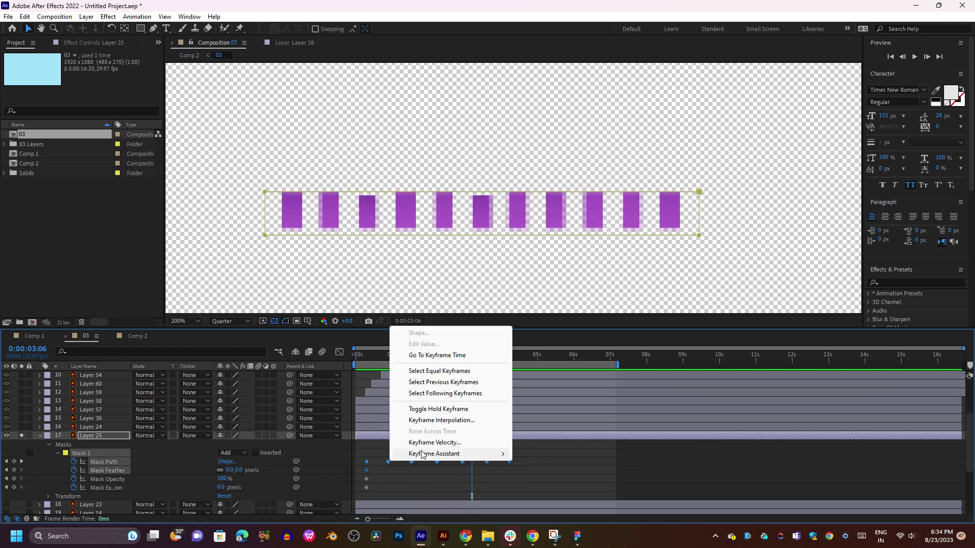
mouse_move(457, 512)
click(569, 389)
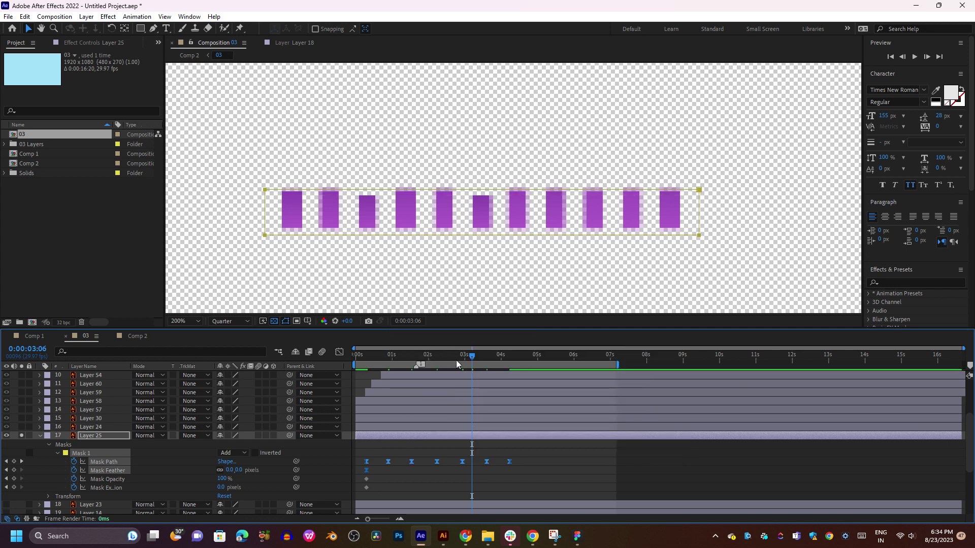
key(space)
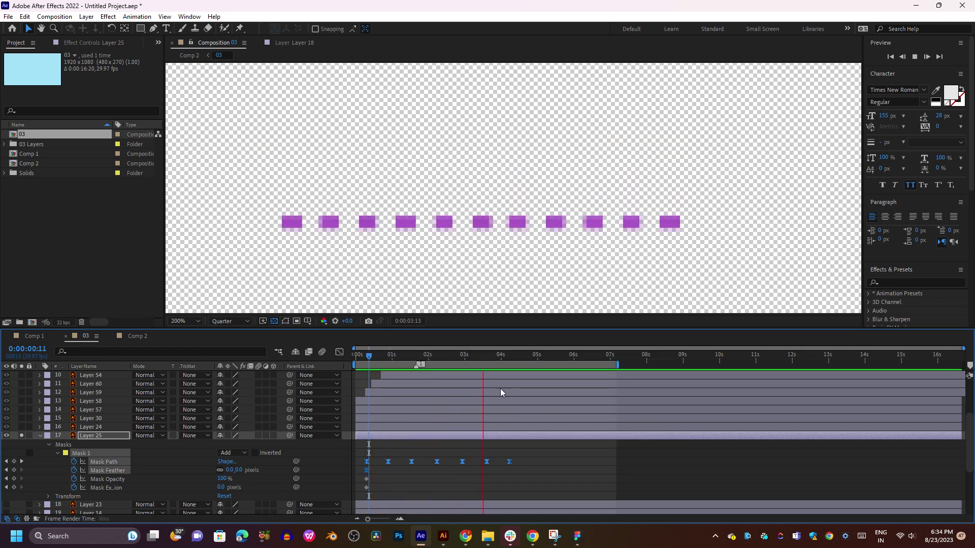
key(space)
- In the speed graph, steepen all the bounce curves for snappier bounces, then preview
key(shift+F3)
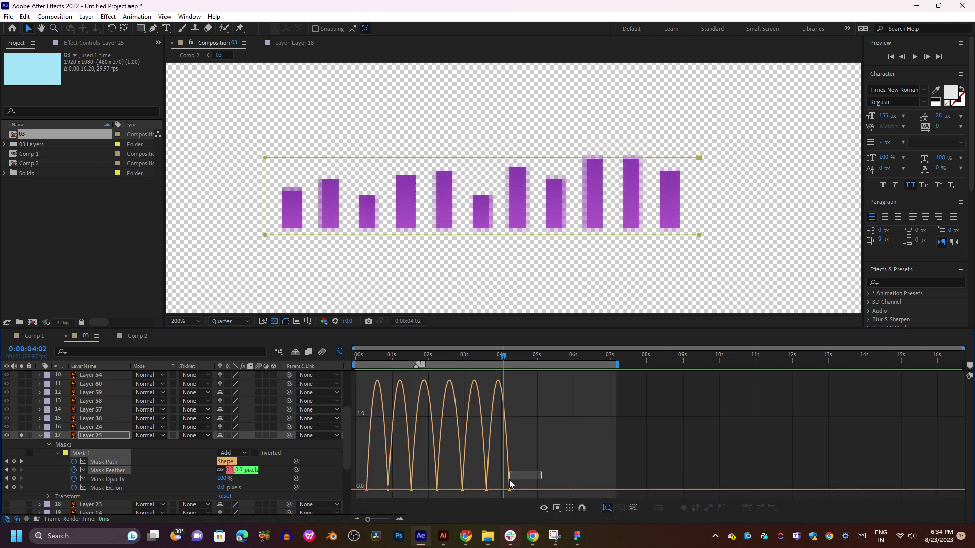
drag(539, 451, 360, 496)
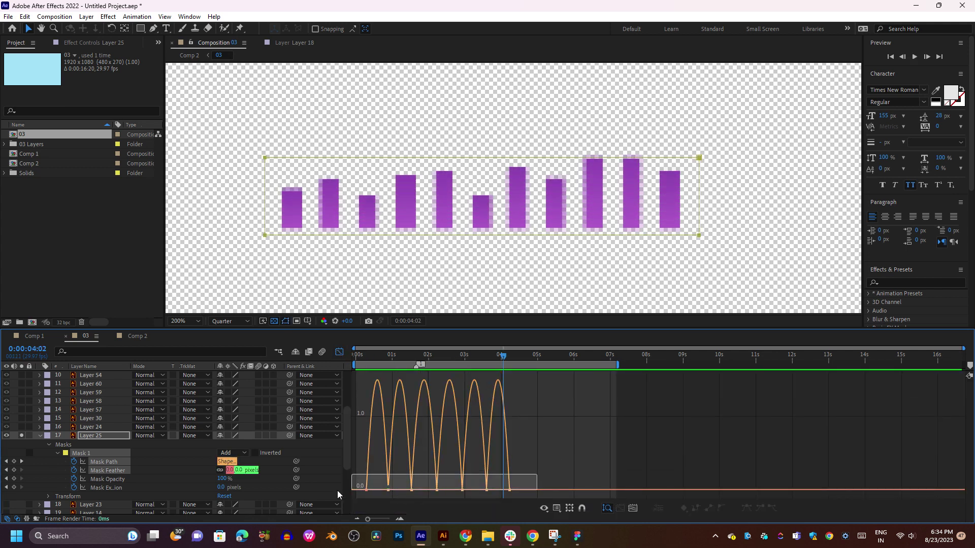
drag(539, 479, 339, 495)
drag(483, 495, 471, 497)
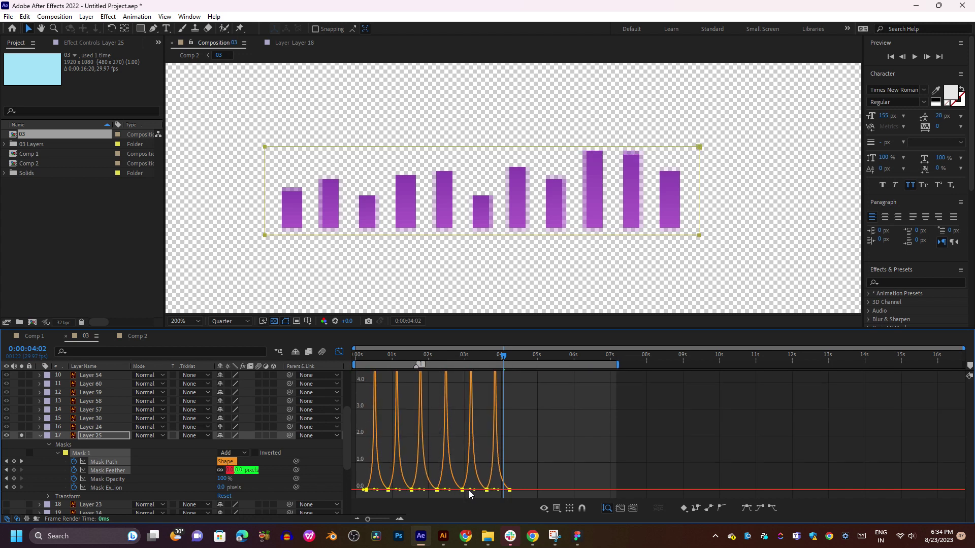
key(space)
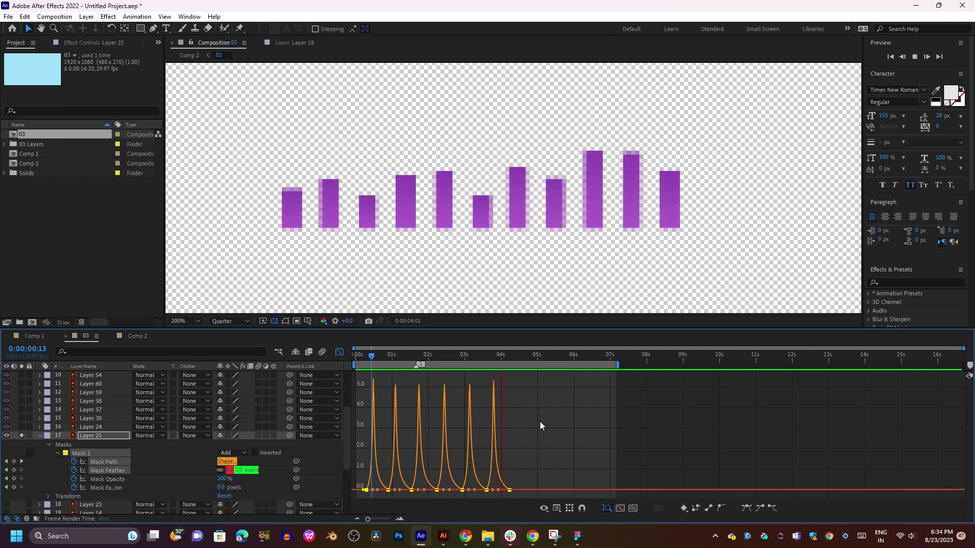
key(space)
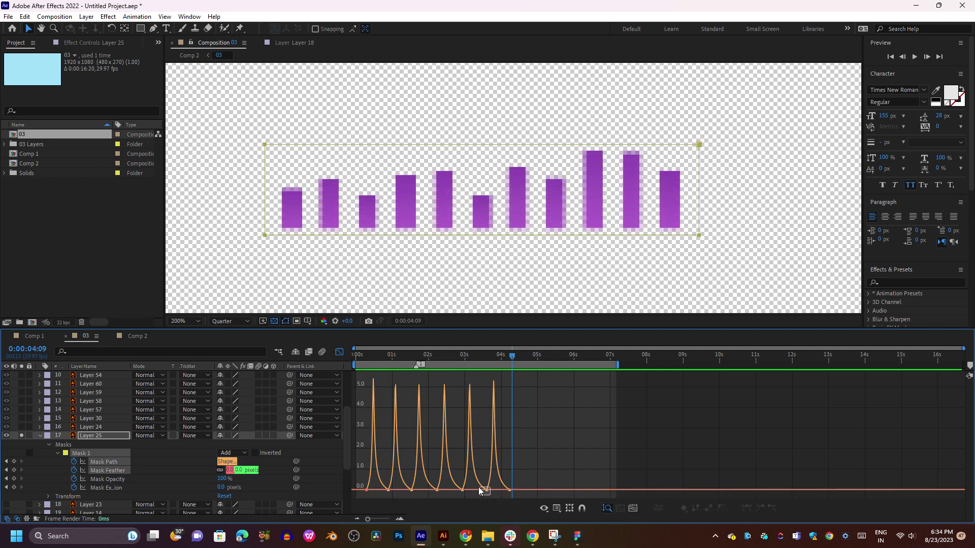
- Lower the fifth bounce's speed peak and preview the revised bounce
click(486, 491)
drag(474, 490, 478, 491)
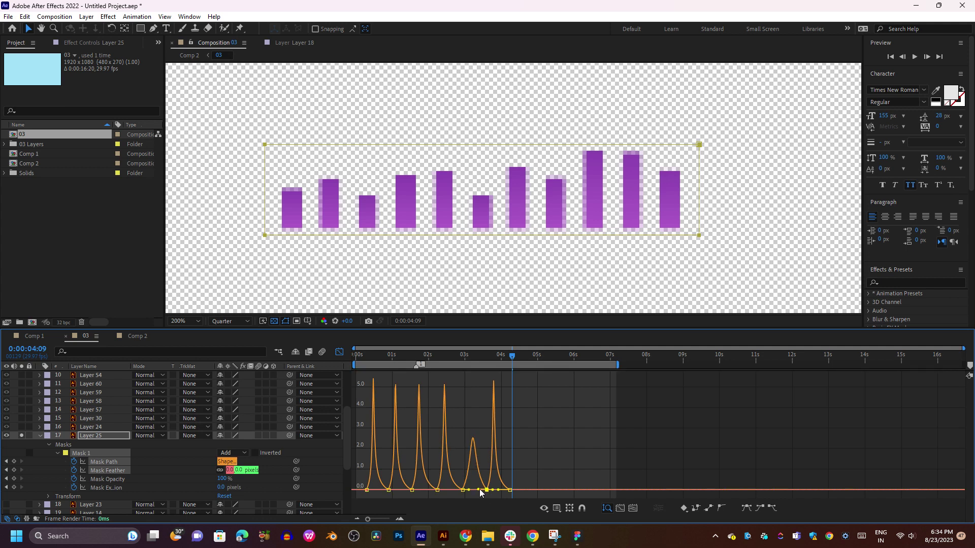
click(462, 491)
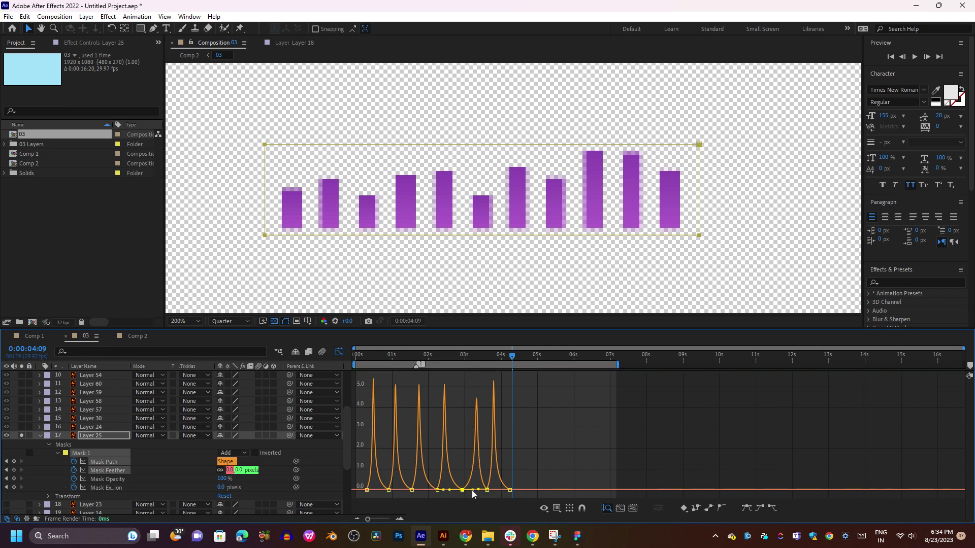
click(462, 358)
key(space)
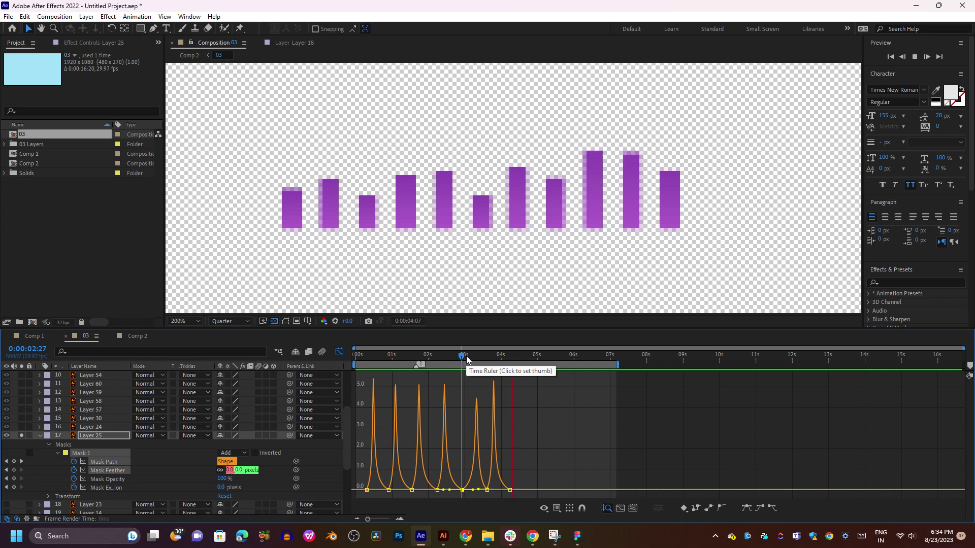
click(498, 422)
drag(479, 489, 506, 494)
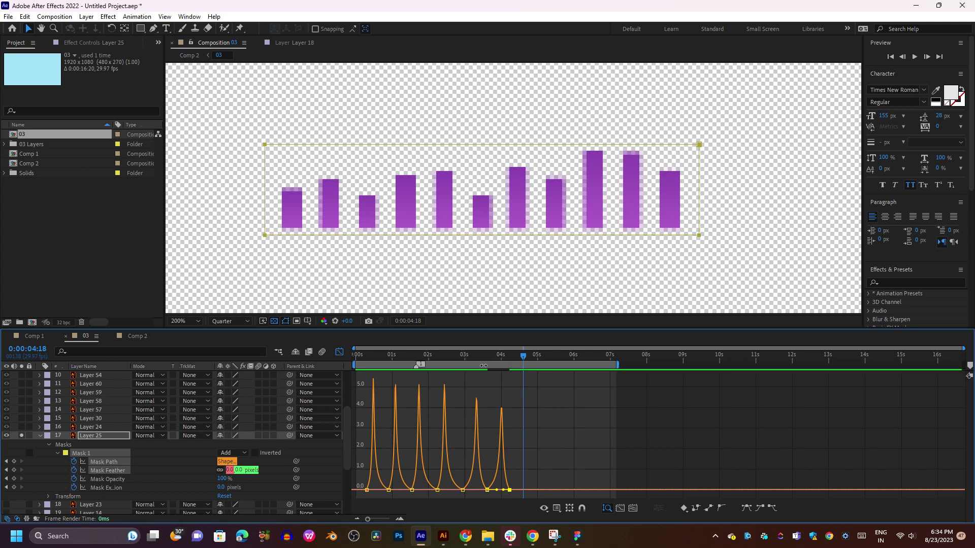
- Shift the selected bounce's speed peak later and lower the middle bounce's peak, previewing each
click(620, 508)
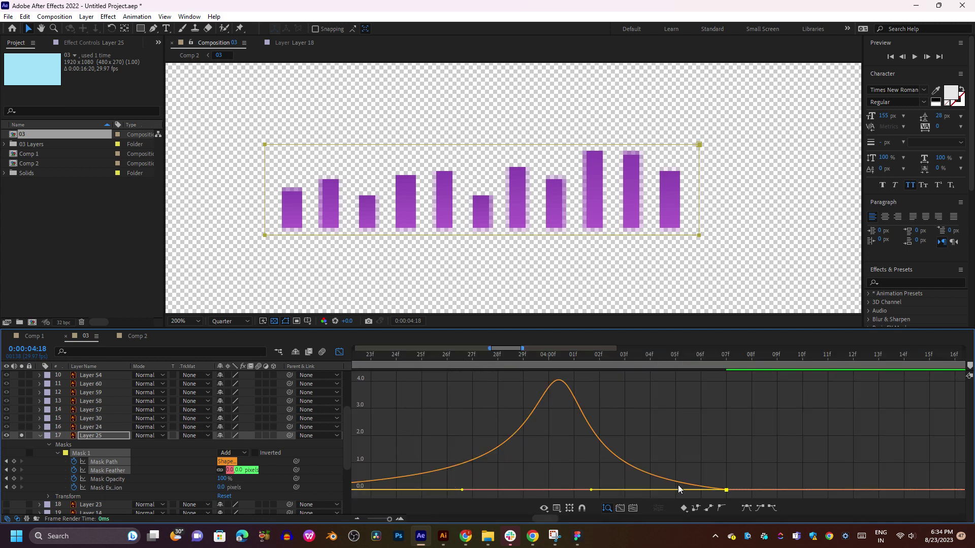
drag(591, 492, 610, 489)
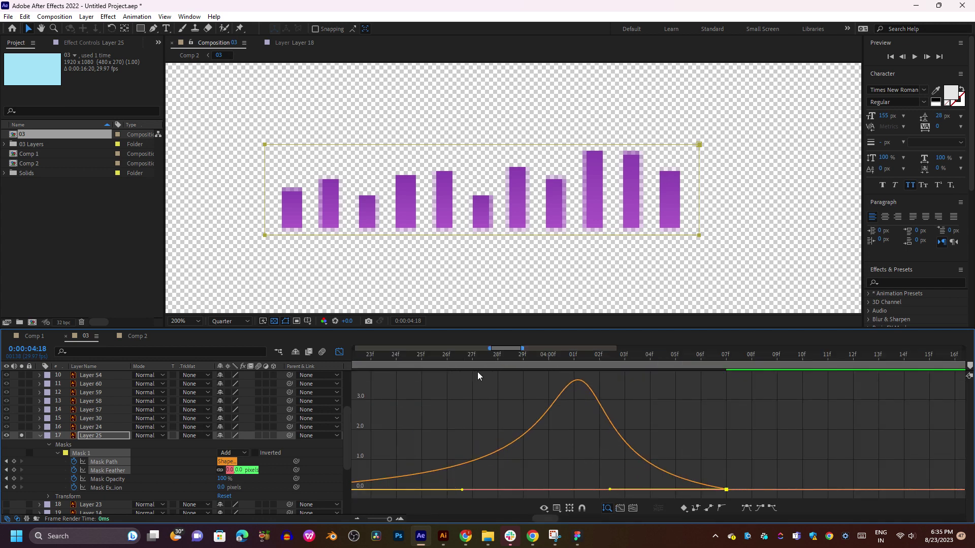
click(440, 358)
key(space)
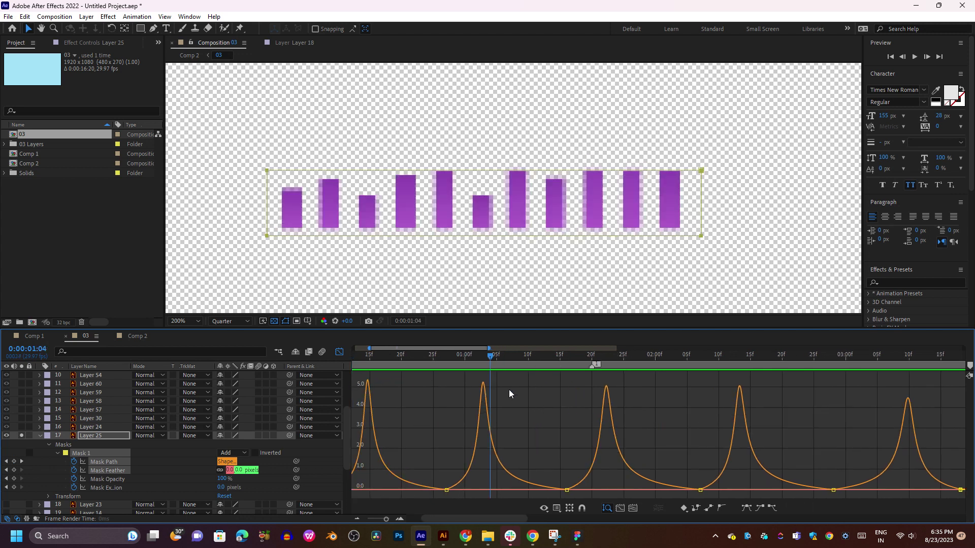
click(567, 489)
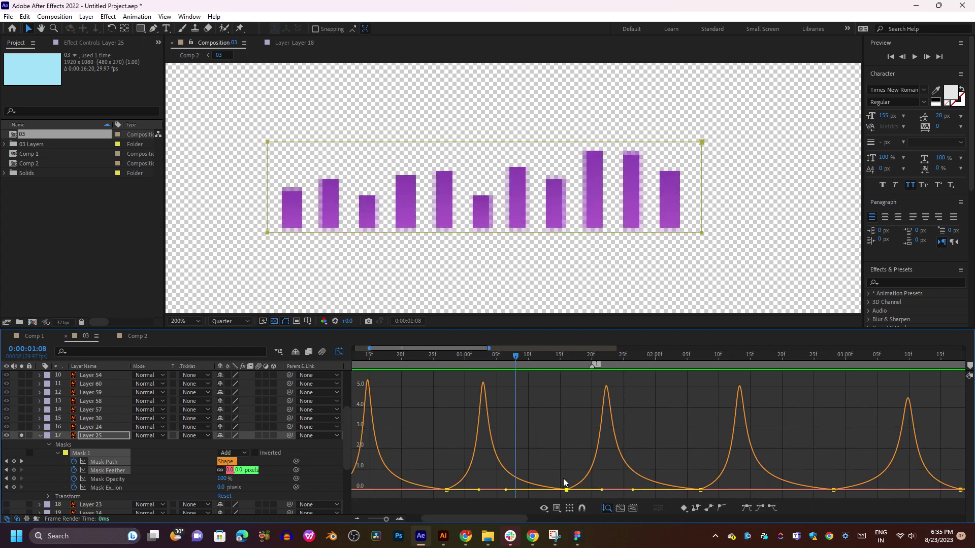
drag(602, 491, 657, 491)
key(space)
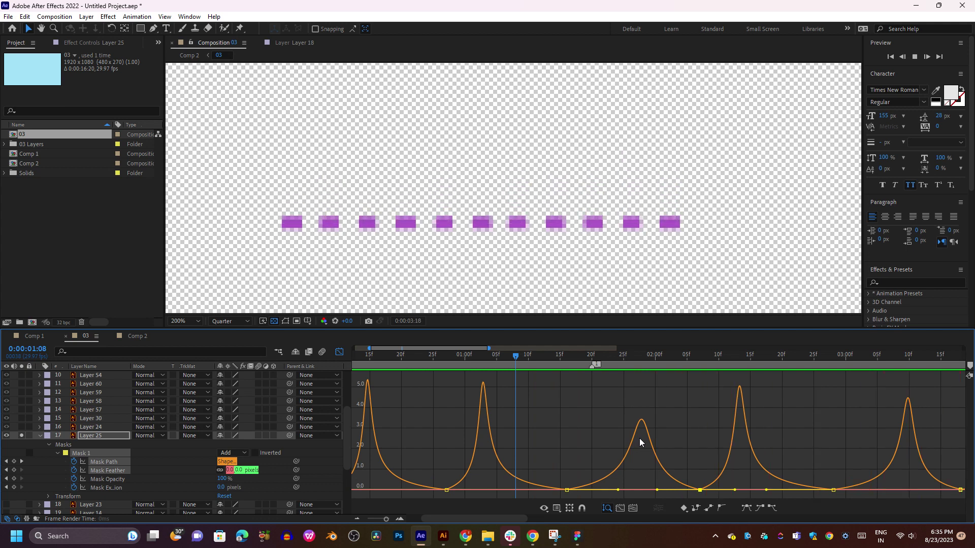
- Preview the whole animation from the start and check the bars are flat at frame 23
click(340, 352)
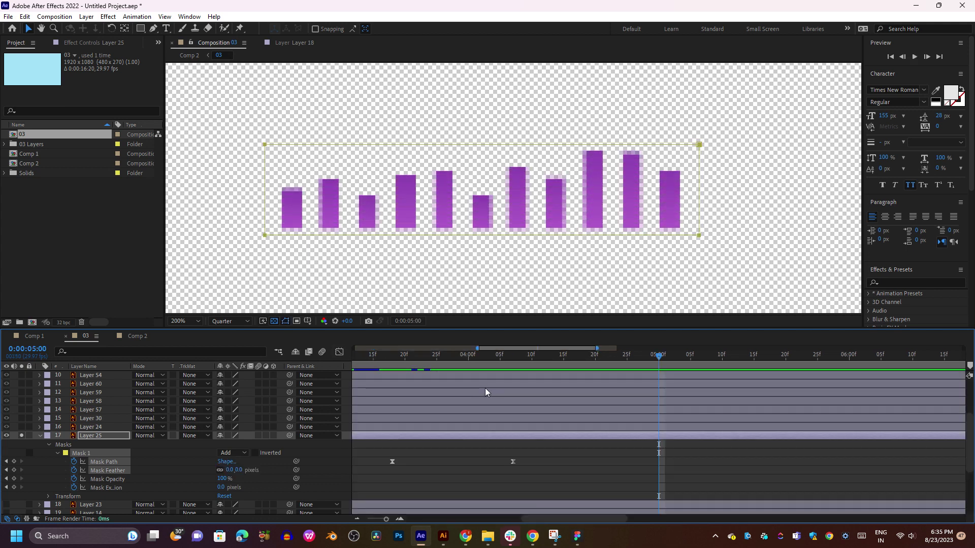
click(466, 356)
key(minus)
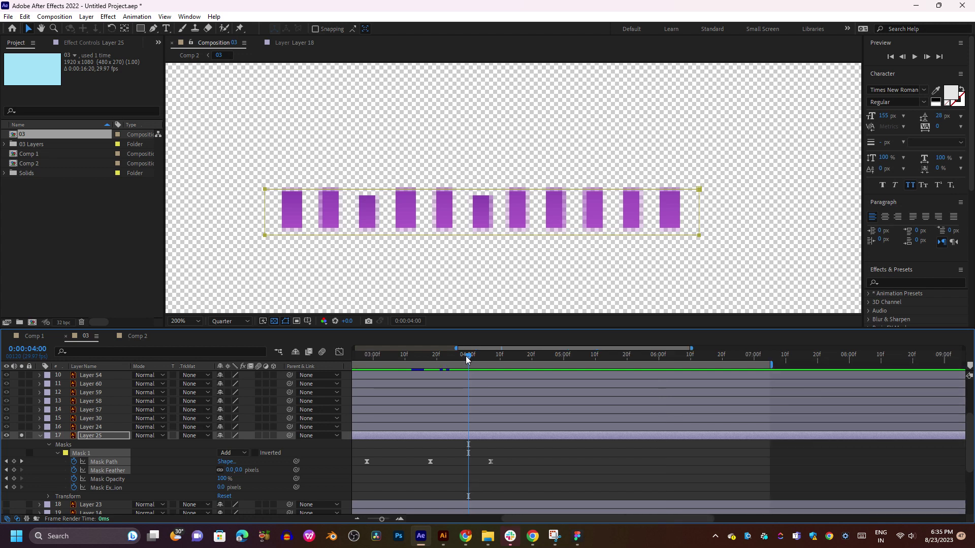
key(Home)
key(space)
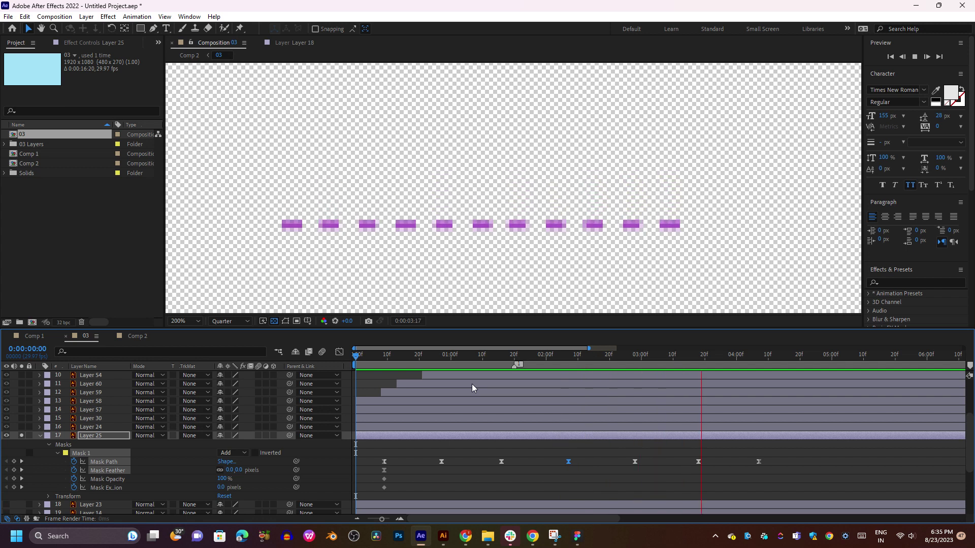
drag(669, 354, 403, 369)
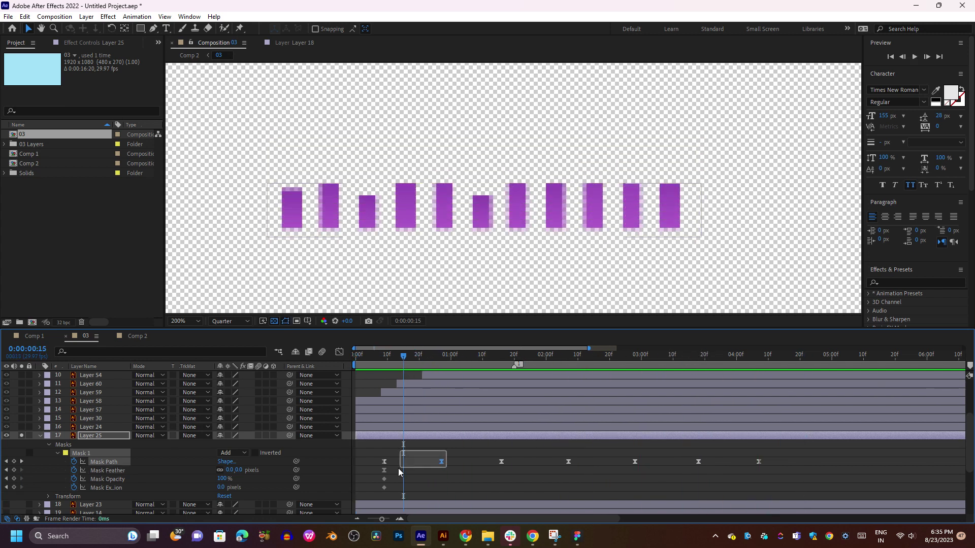
- Soften the speed spike between the first two Mask Path keyframes and preview from frame 11
drag(447, 451, 380, 469)
click(340, 352)
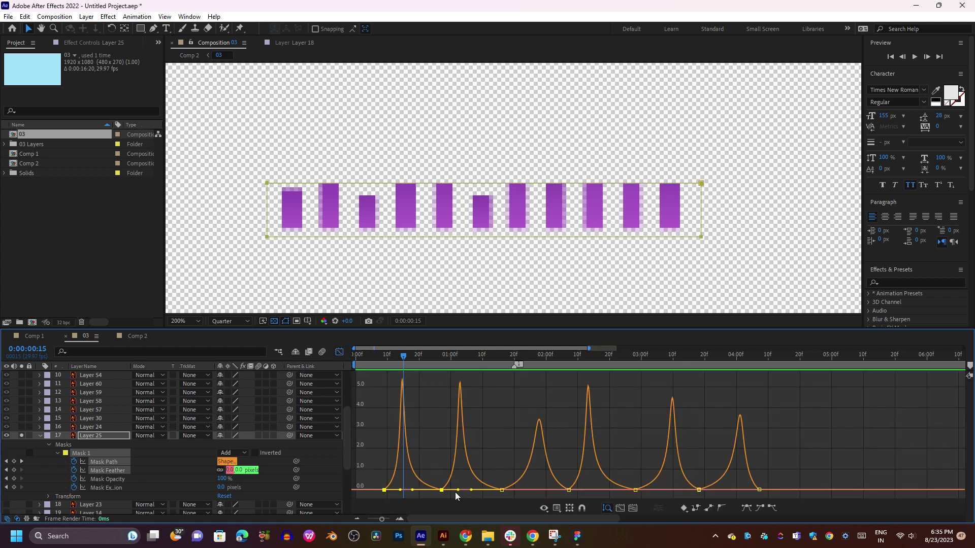
drag(458, 493, 471, 492)
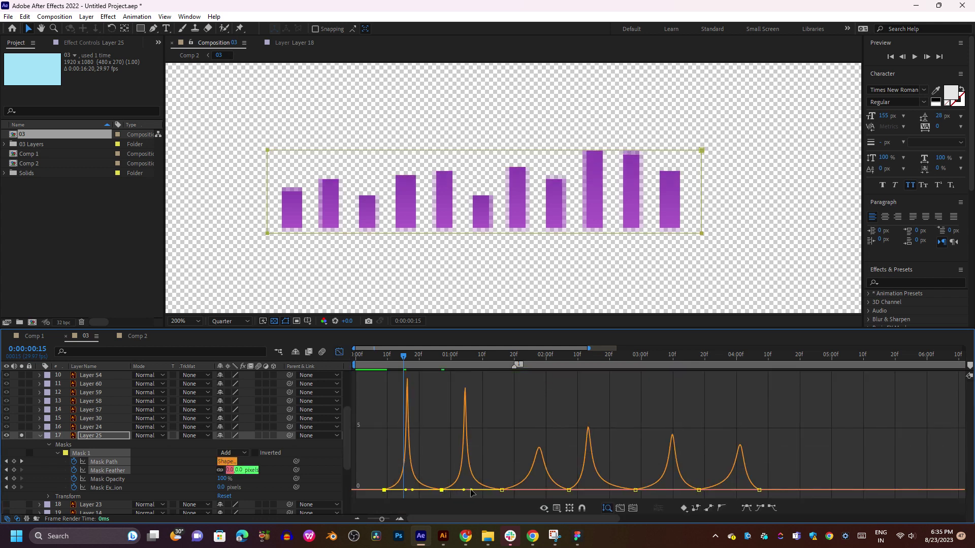
click(443, 490)
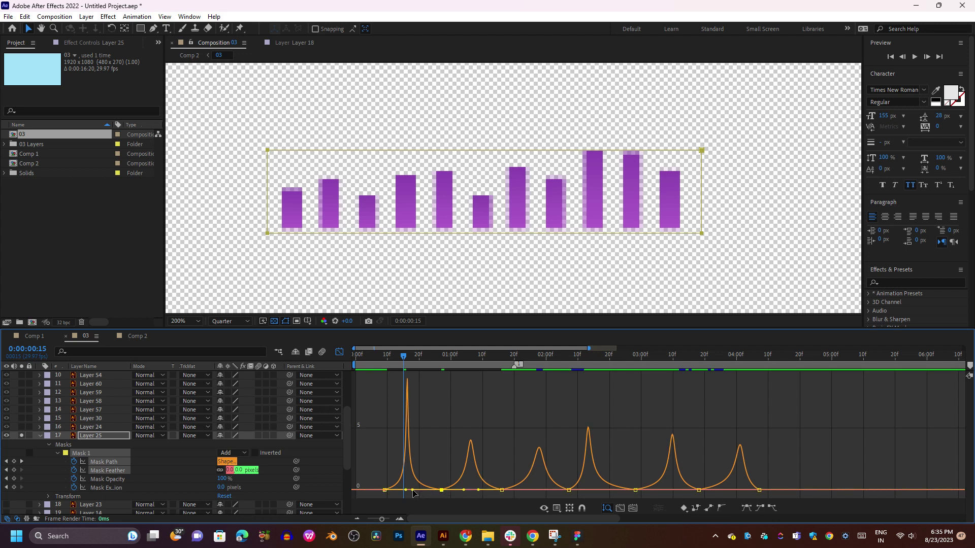
drag(412, 490, 401, 490)
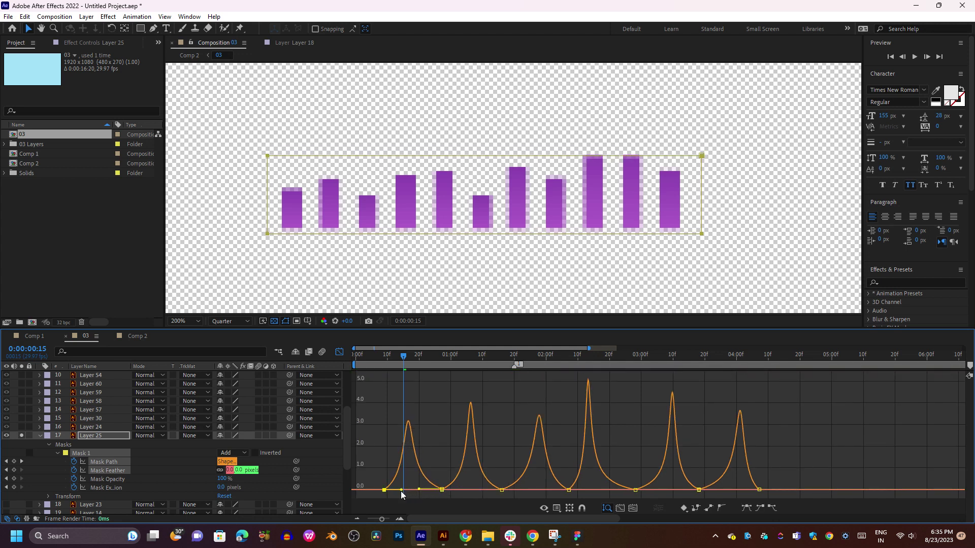
click(389, 358)
key(space)
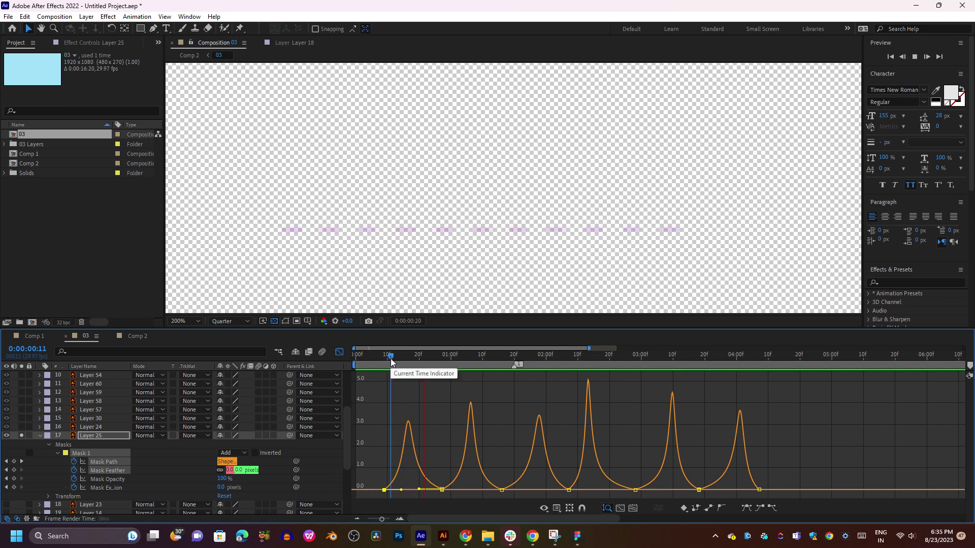
key(space)
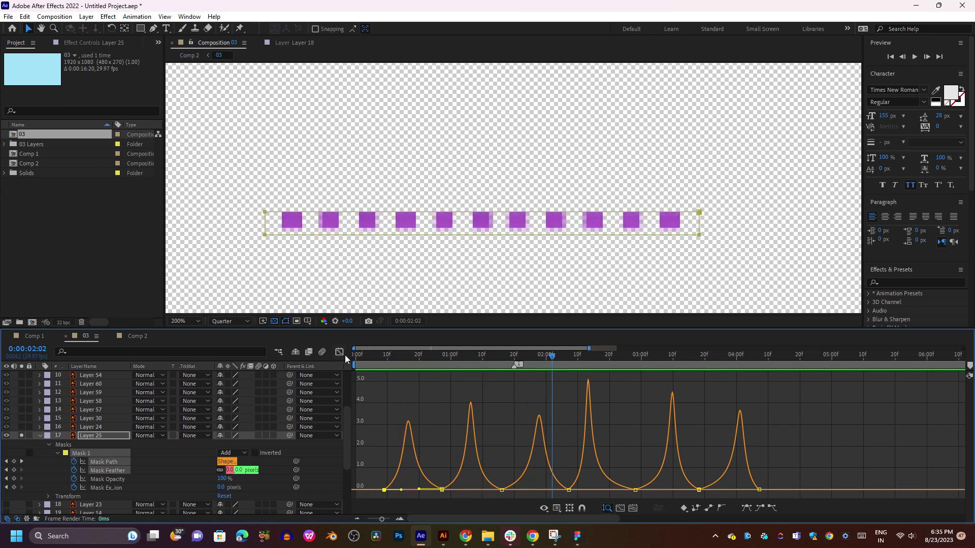
click(339, 353)
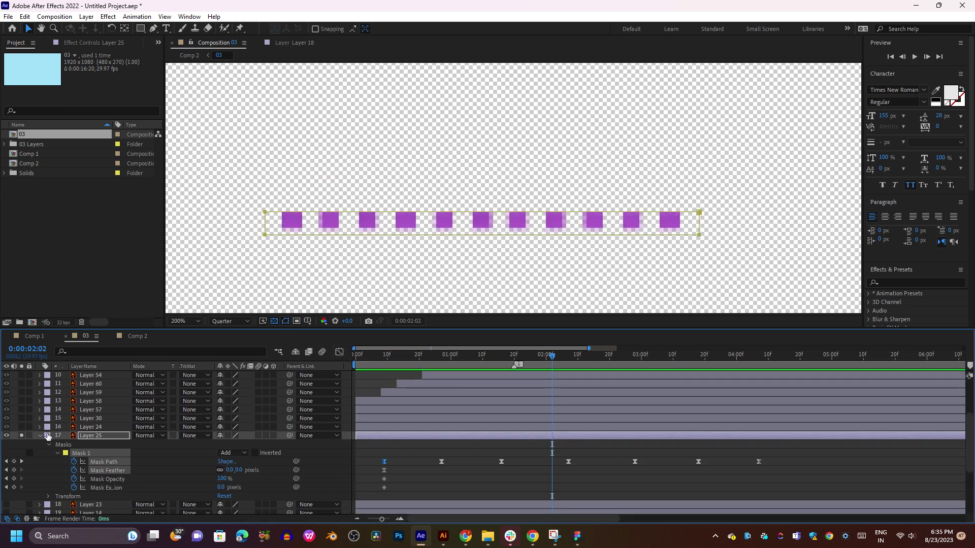
- Collapse and unsolo Layer 25 to show the full app screen
click(39, 436)
click(21, 435)
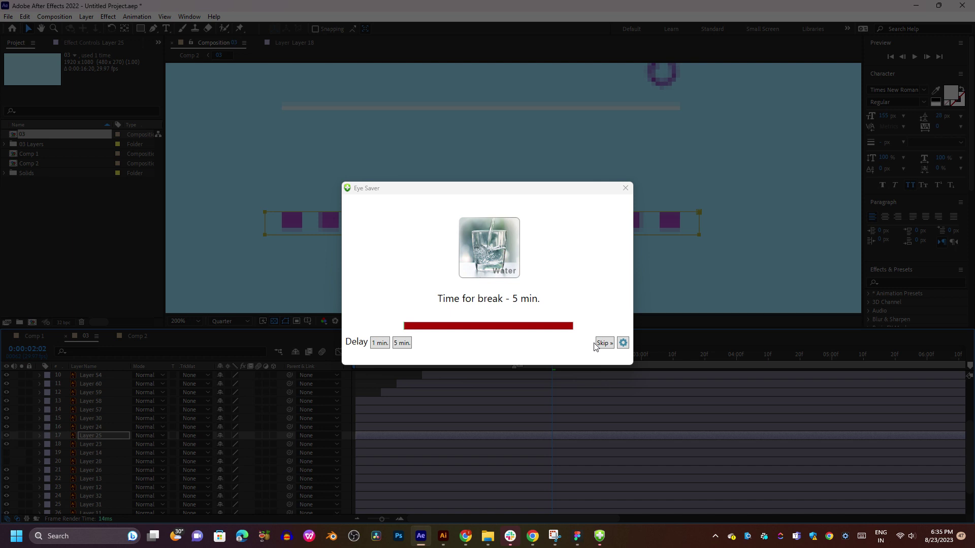
click(595, 345)
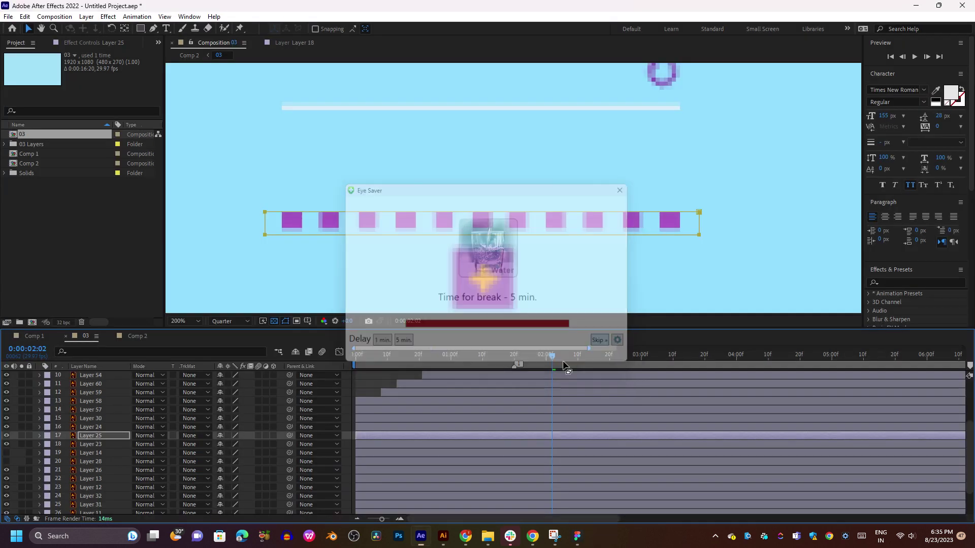
- Using the Pan Behind tool, move Layer 23's anchor point to the white line's left end
click(92, 445)
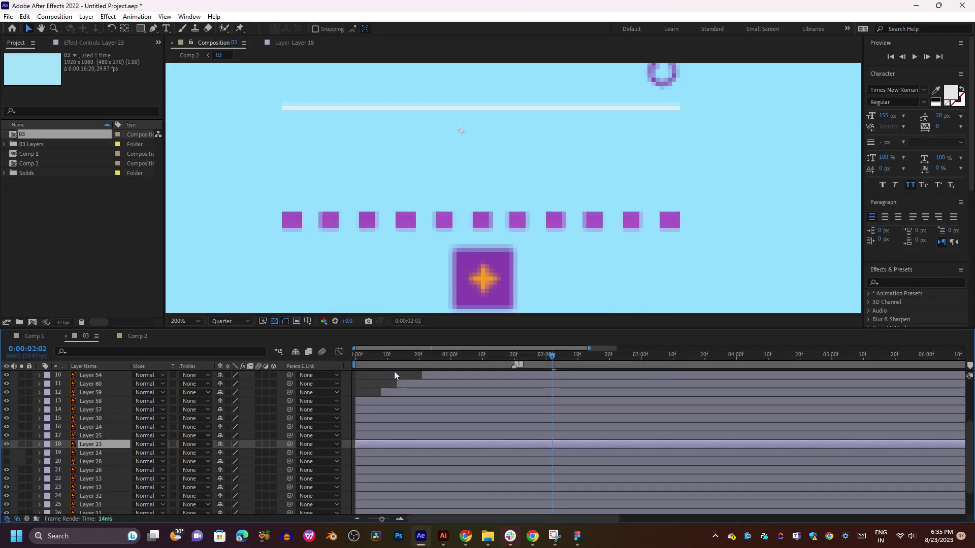
drag(375, 358, 392, 354)
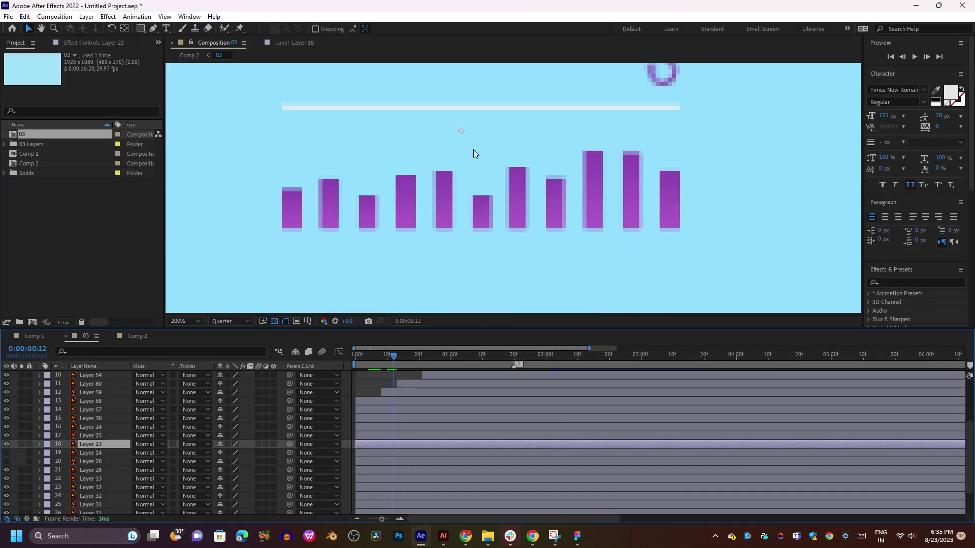
click(124, 29)
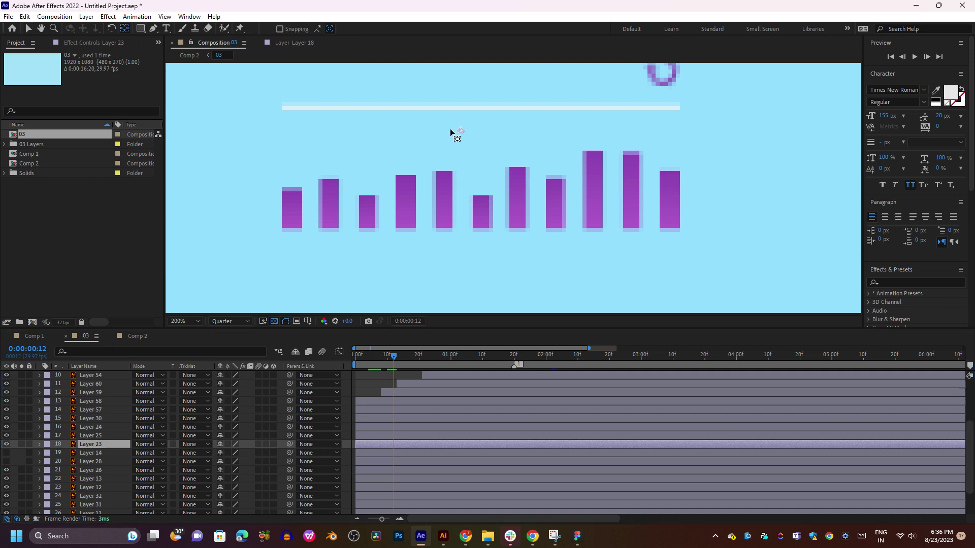
mouse_move(458, 132)
mouse_down()
mouse_move(494, 110)
mouse_move(284, 108)
mouse_up()
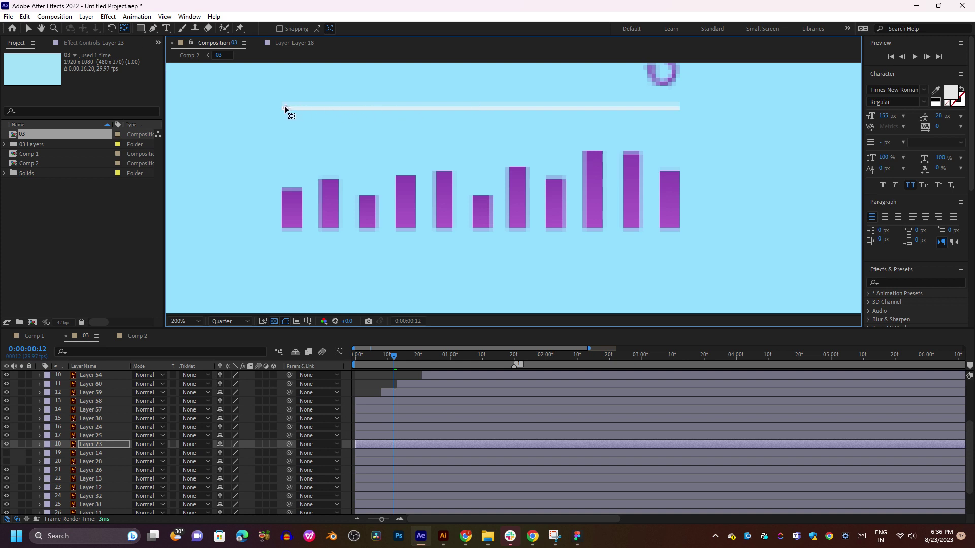
click(388, 445)
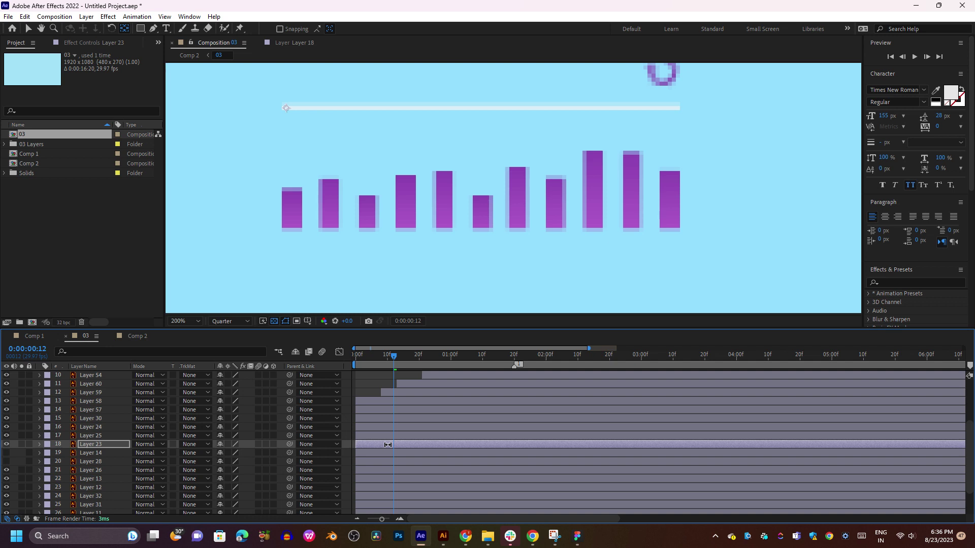
- Keyframe Layer 23's Scale from 0% at frame 8 up to full size
key(s)
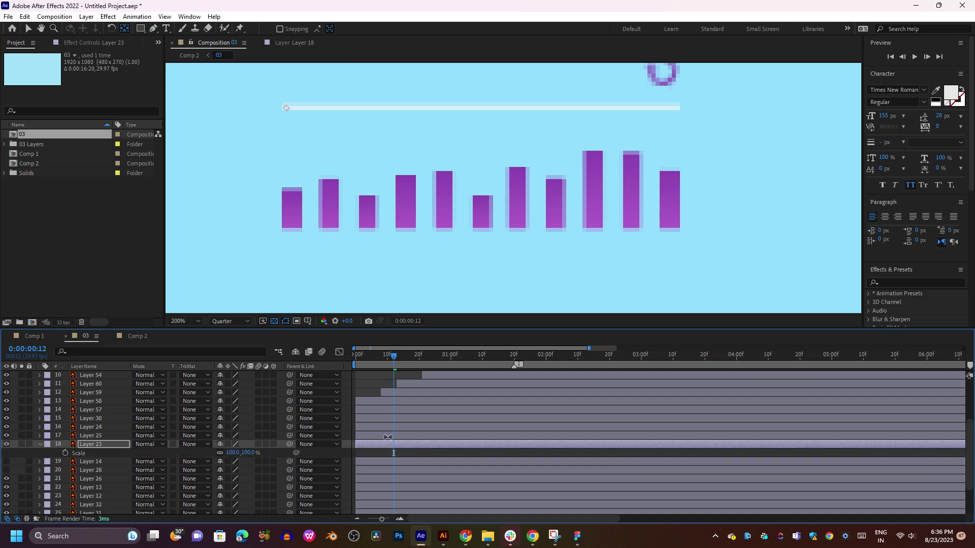
drag(425, 356, 512, 359)
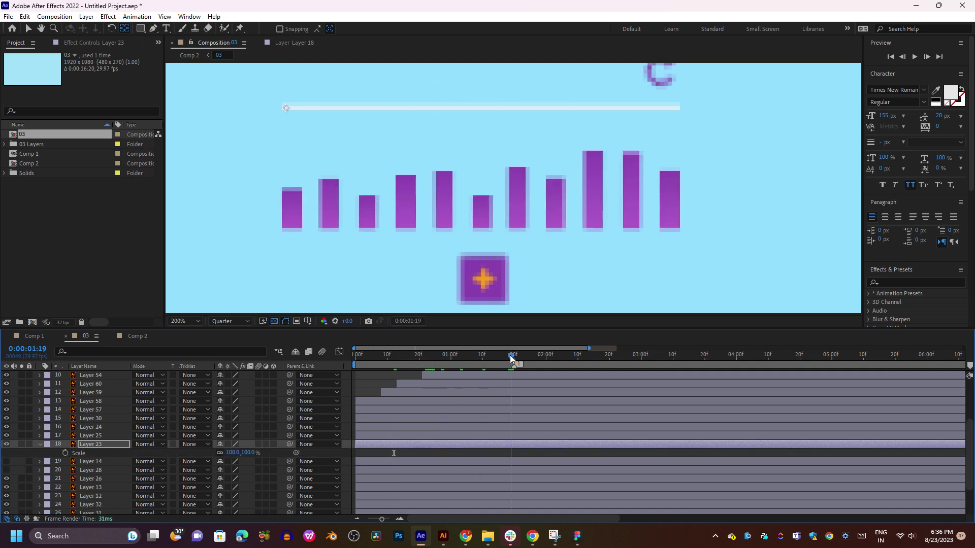
click(66, 453)
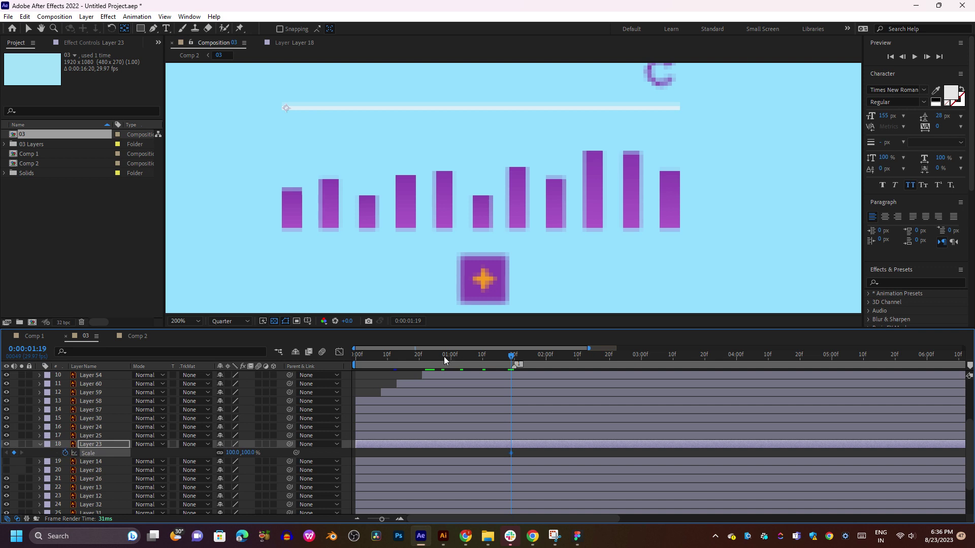
drag(444, 356, 382, 364)
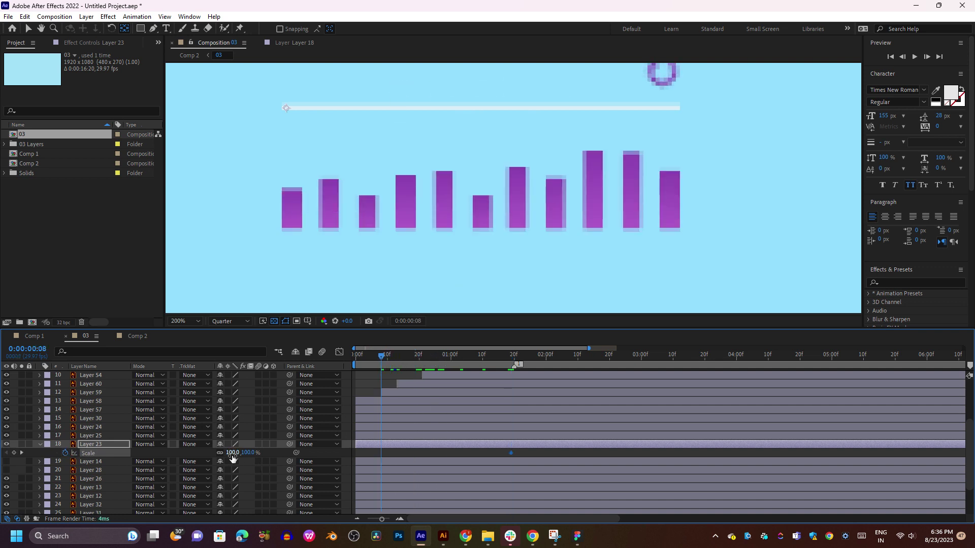
click(233, 453)
text(0)
key(Return)
- Move the full-size Scale keyframe to 01:01 and adjust the scale near 01:16
key(space)
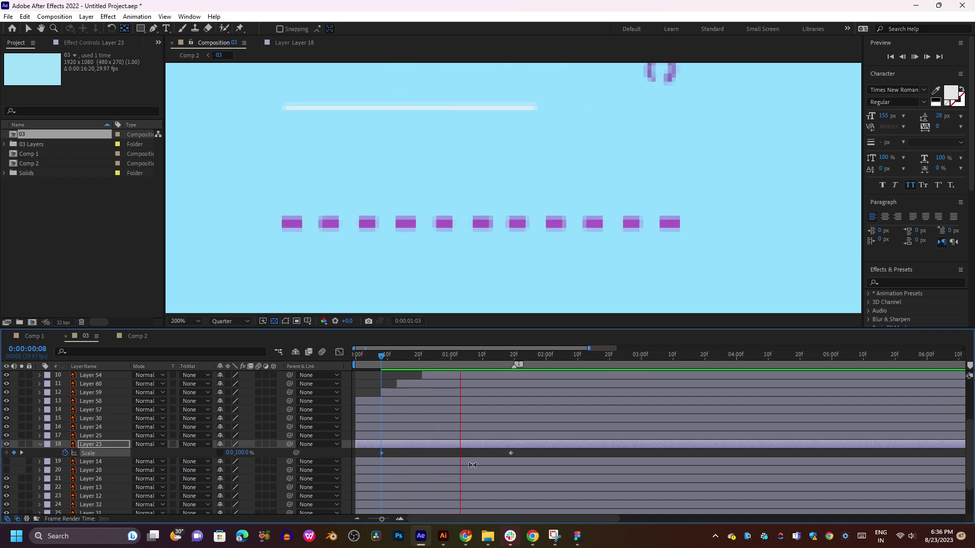
drag(431, 356, 384, 379)
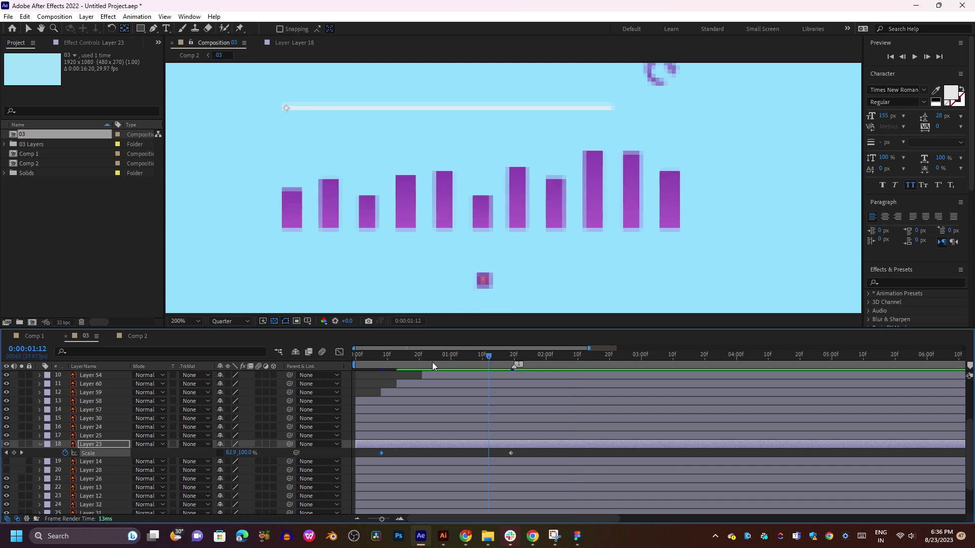
key(space)
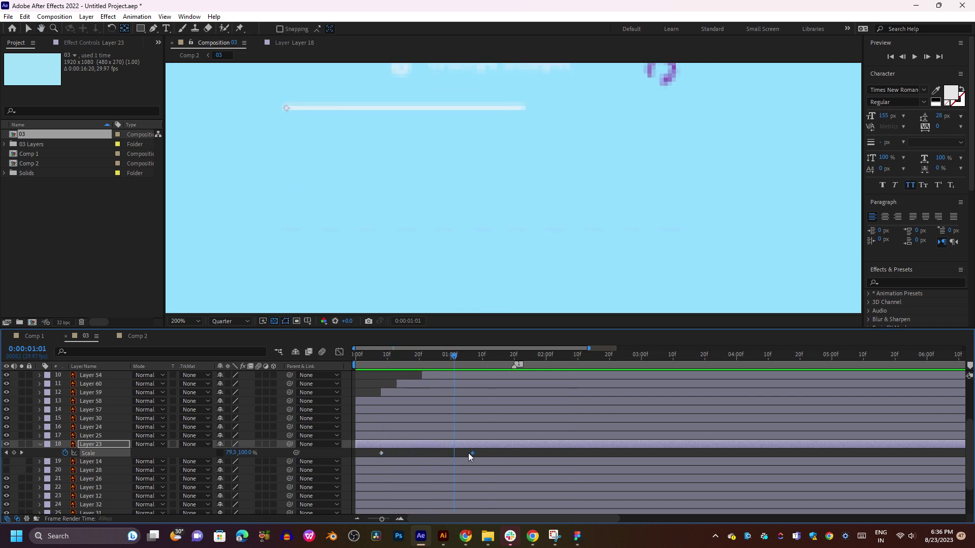
drag(511, 453, 450, 453)
click(382, 453)
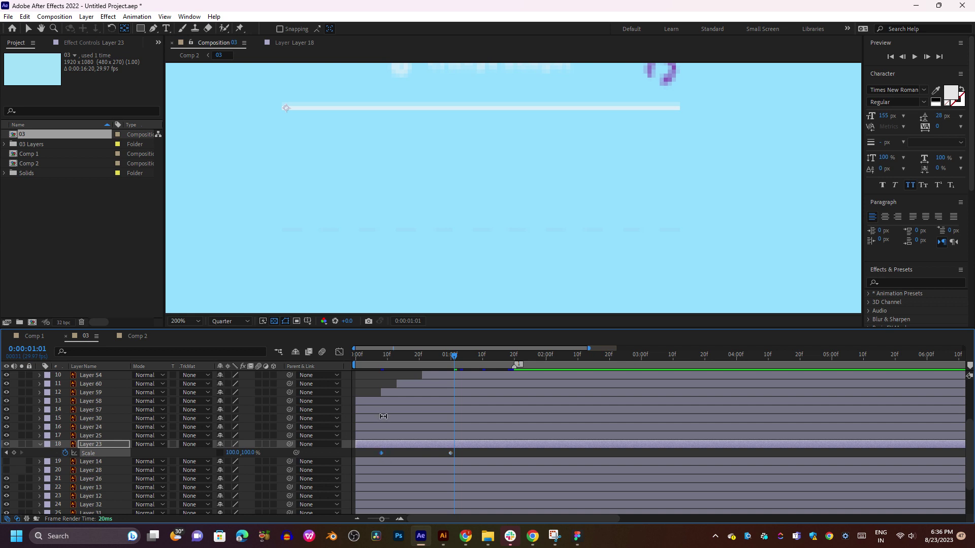
click(501, 358)
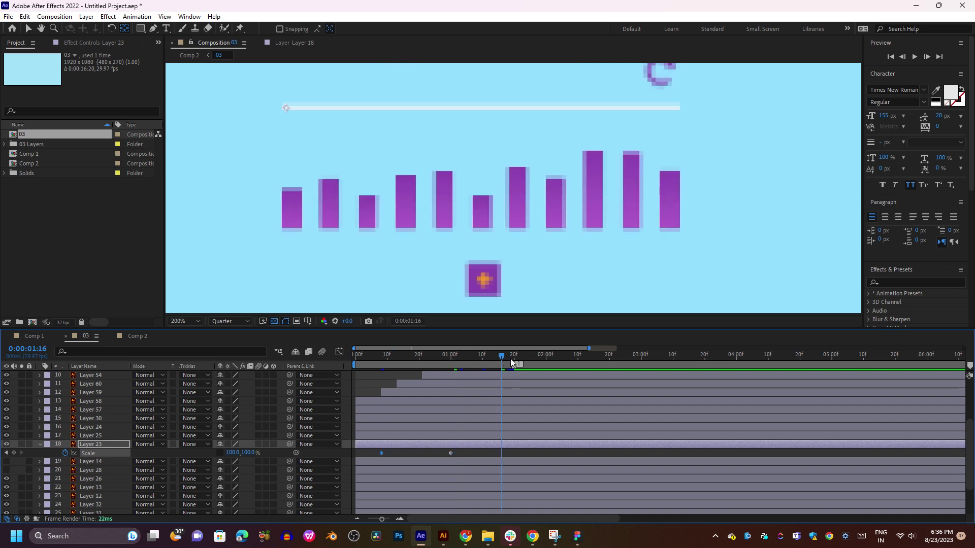
drag(512, 363, 362, 366)
- Paste a full-size Scale keyframe at 02:09 and select all four Scale keyframes
key(space)
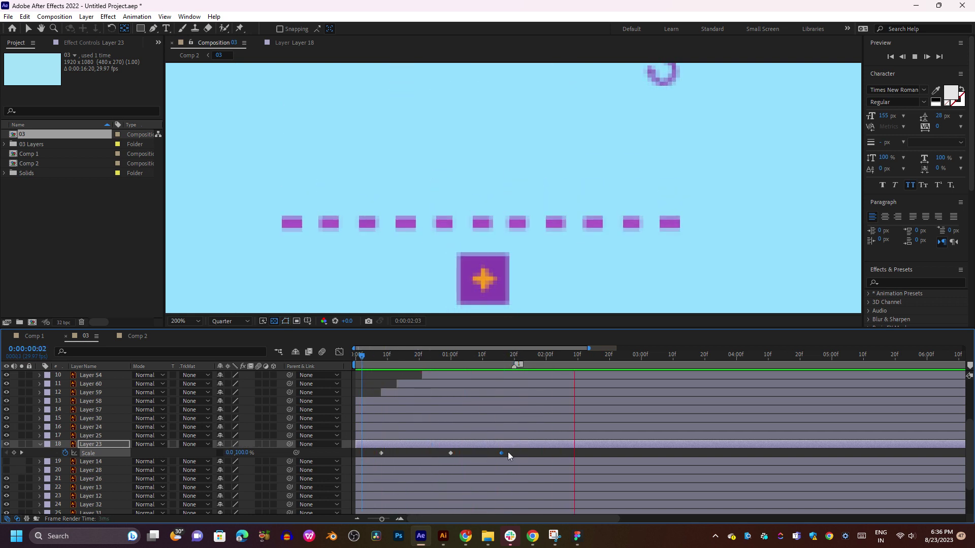
key(space)
key(ctrl+v)
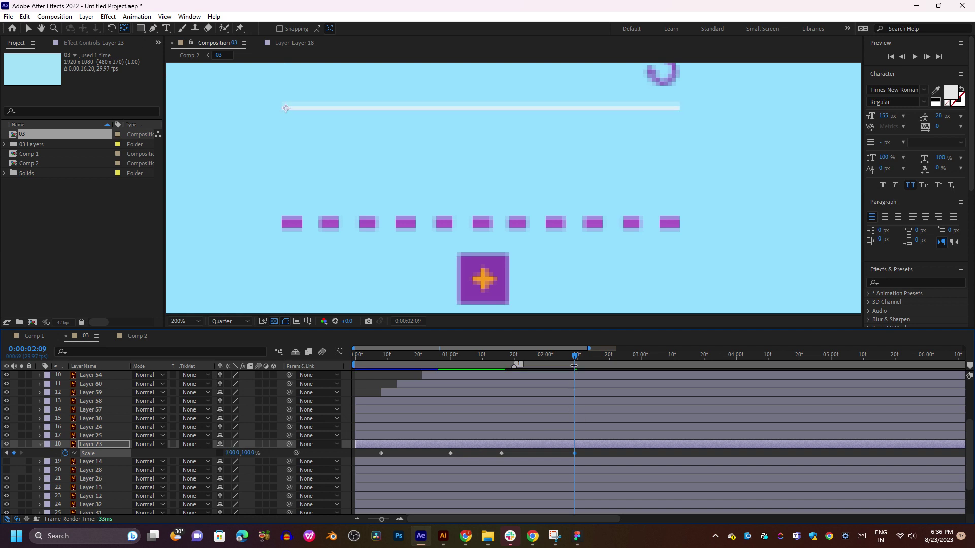
key(space)
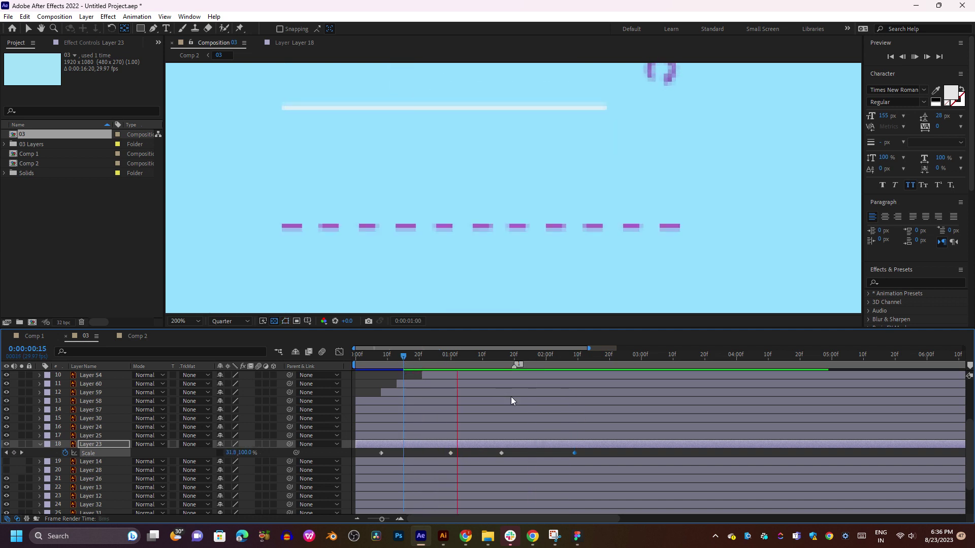
key(space)
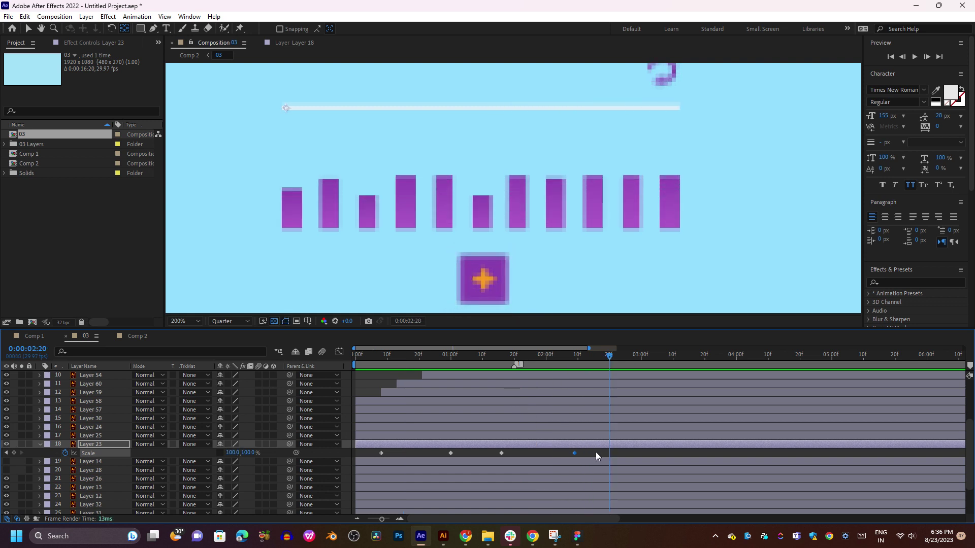
drag(588, 449, 373, 459)
- Apply Keyframe Assistant > Easy Ease to Layer 23's four Scale keyframes and preview the result
right_click(502, 453)
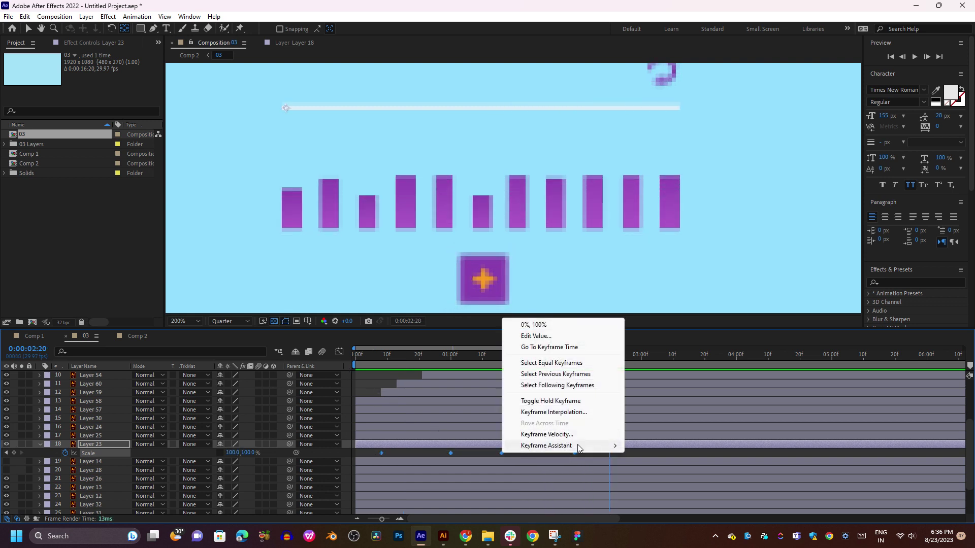
mouse_move(605, 445)
click(678, 381)
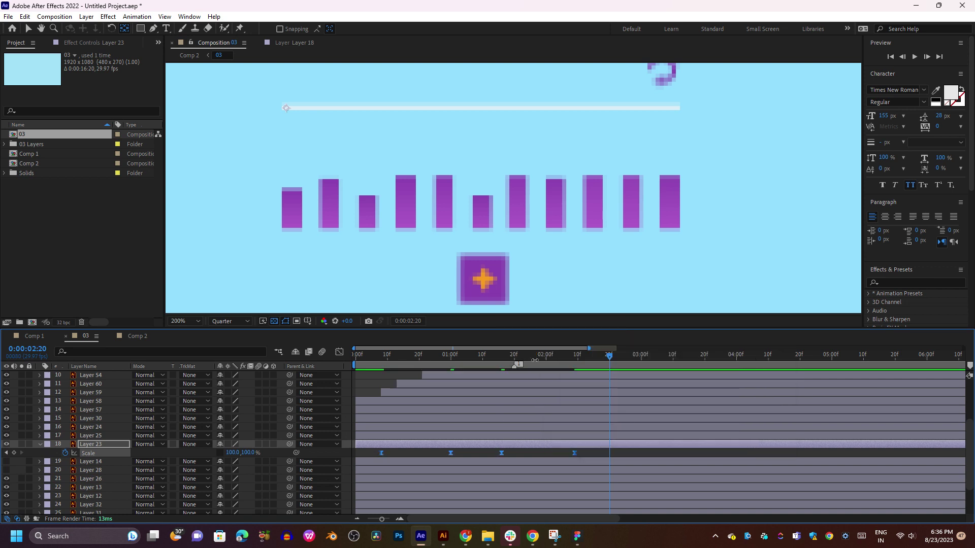
key(space)
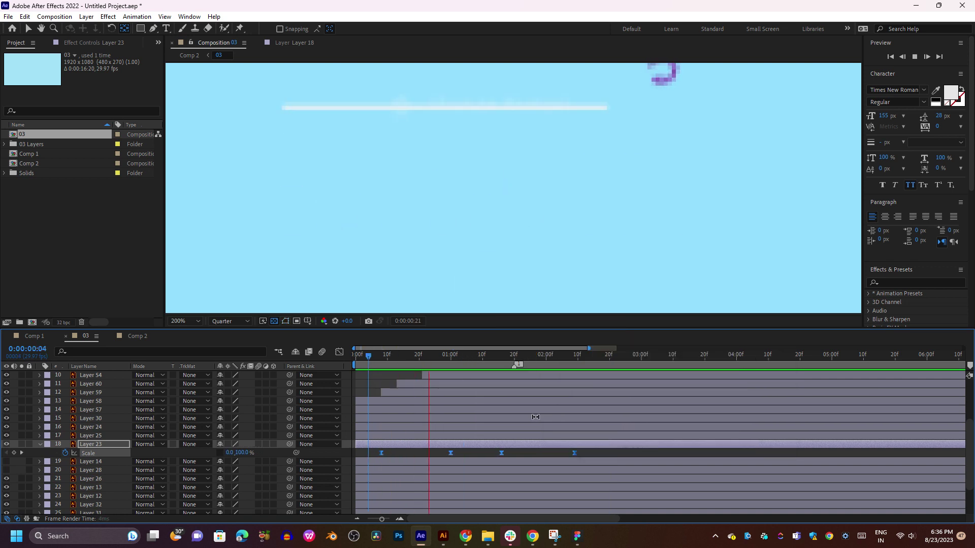
key(space)
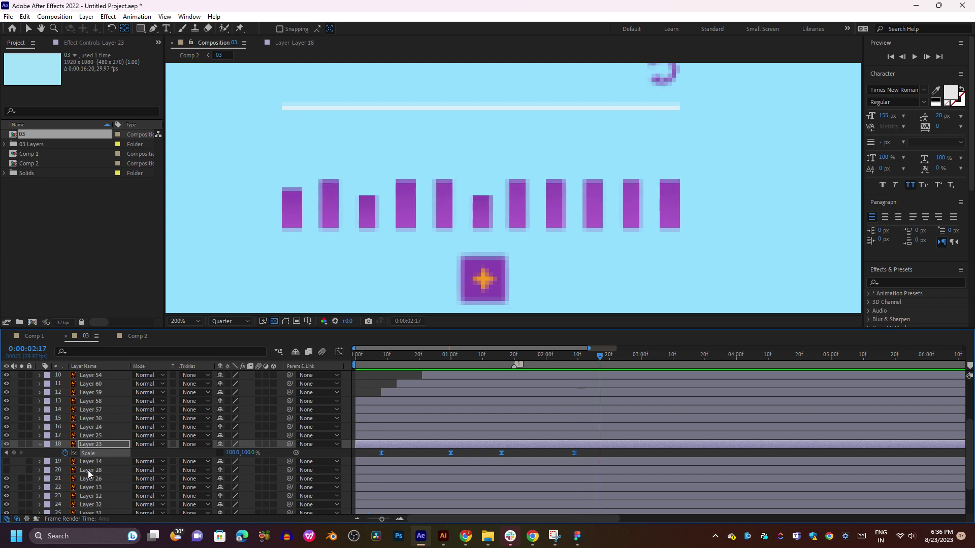
click(40, 446)
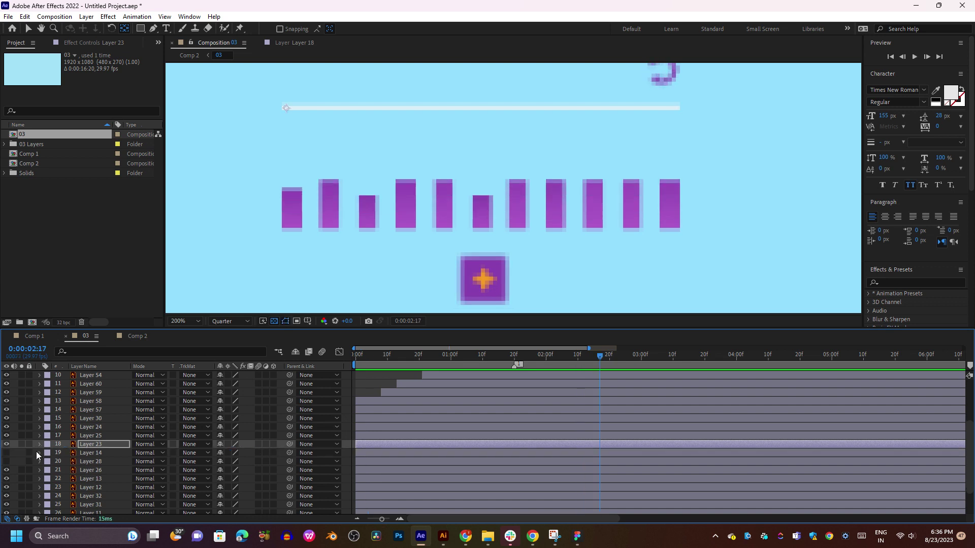
- Turn on Layer 14's visibility, pan the view to the heading, and preview
click(6, 453)
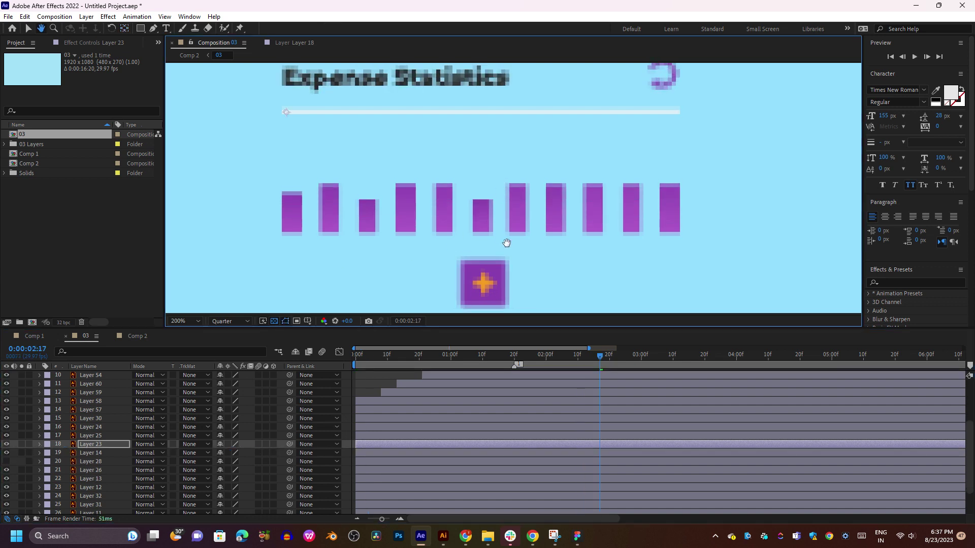
drag(507, 241, 514, 316)
key(space)
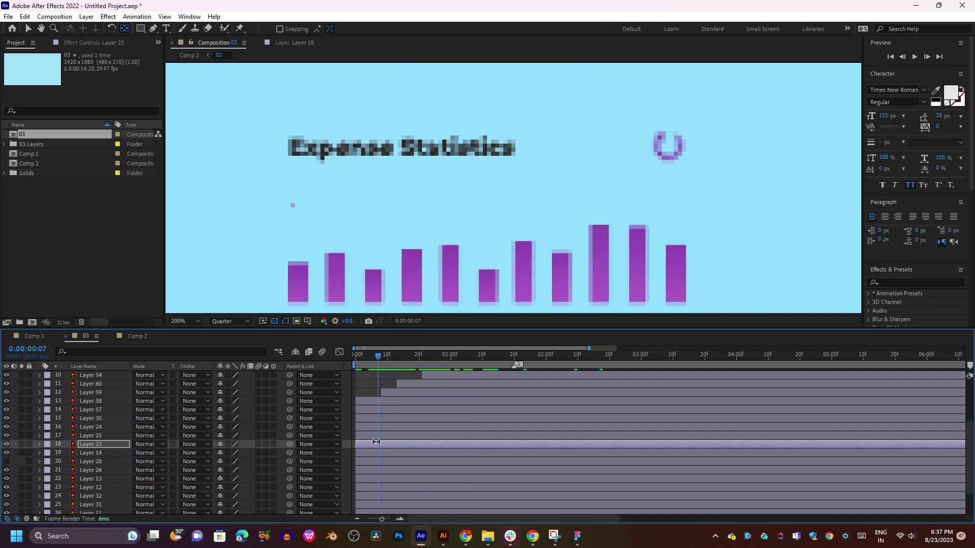
- At frame 21, zoom the viewer to 50% and back to 100%, then reselect the plus button layer
click(422, 355)
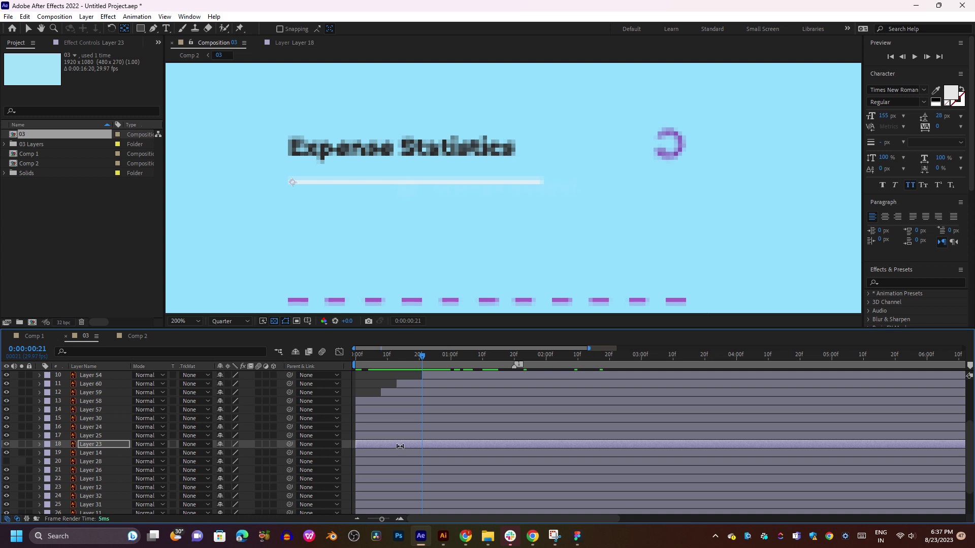
key(comma)
key(comma)
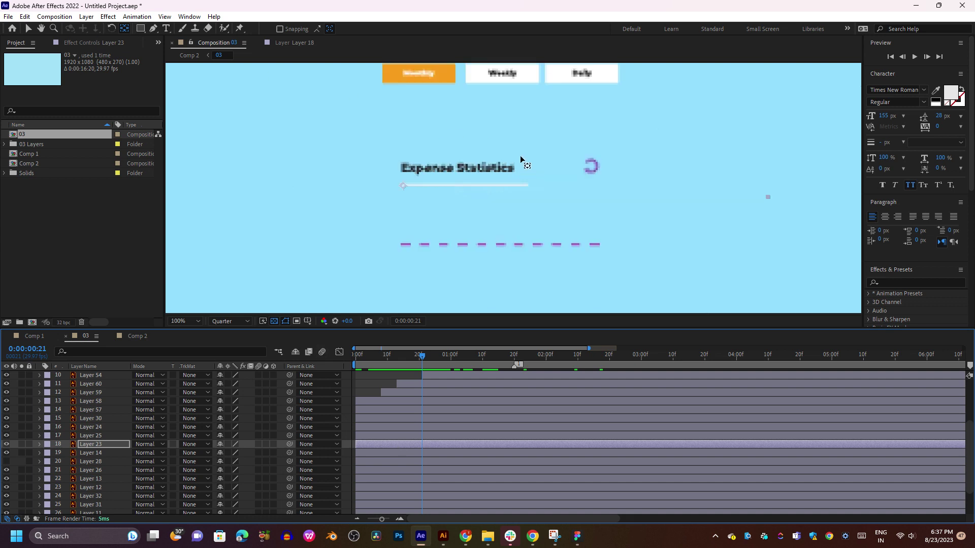
key(comma)
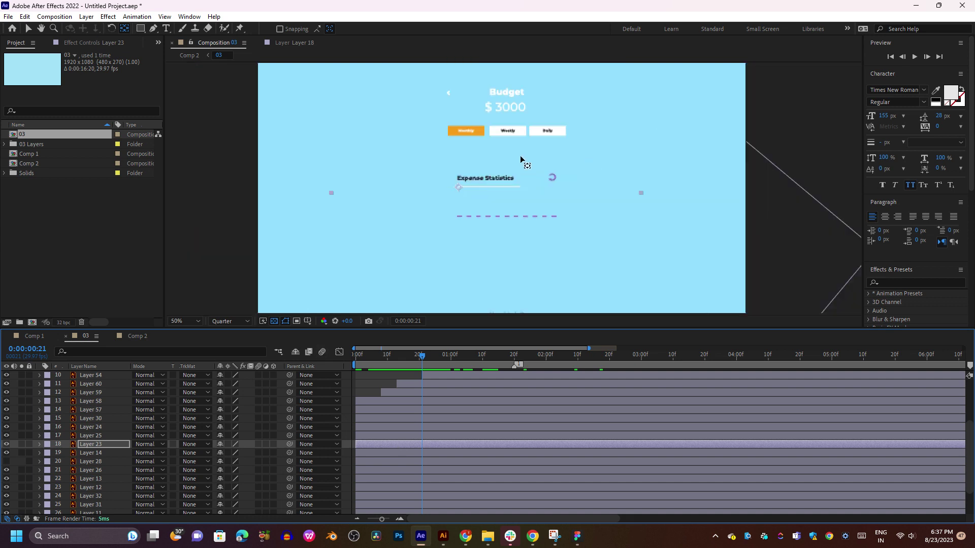
key(period)
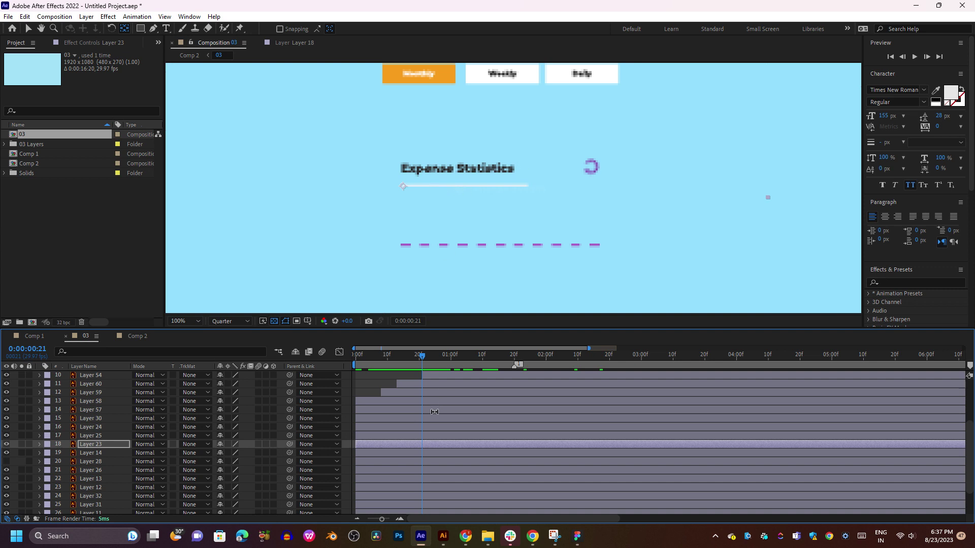
click(418, 436)
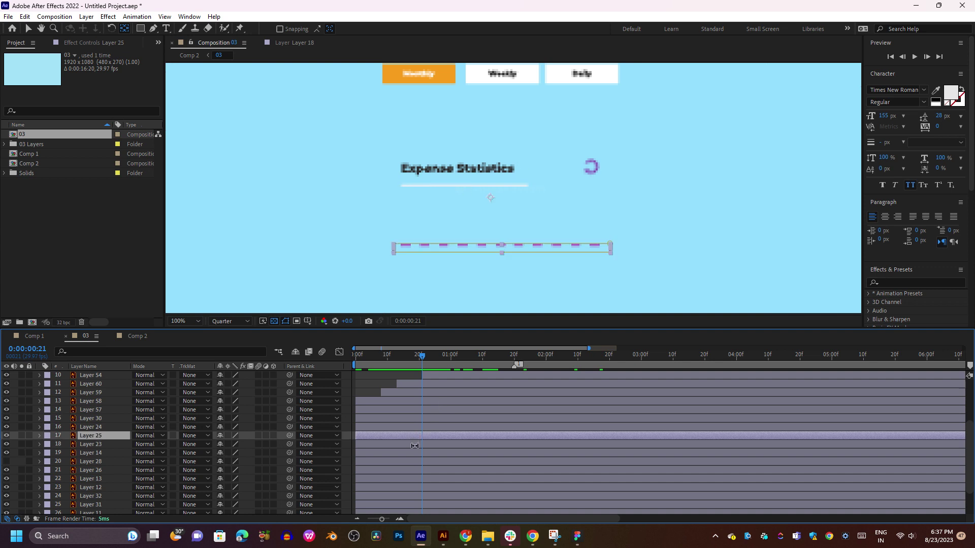
click(414, 446)
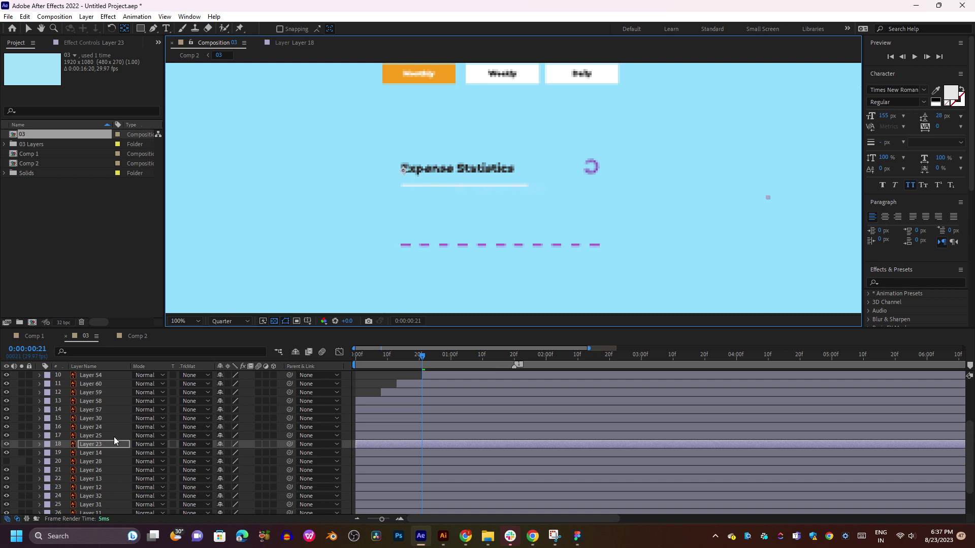
- Move the Expense Statistics title's anchor point to the start of the text
click(400, 453)
drag(491, 198, 404, 168)
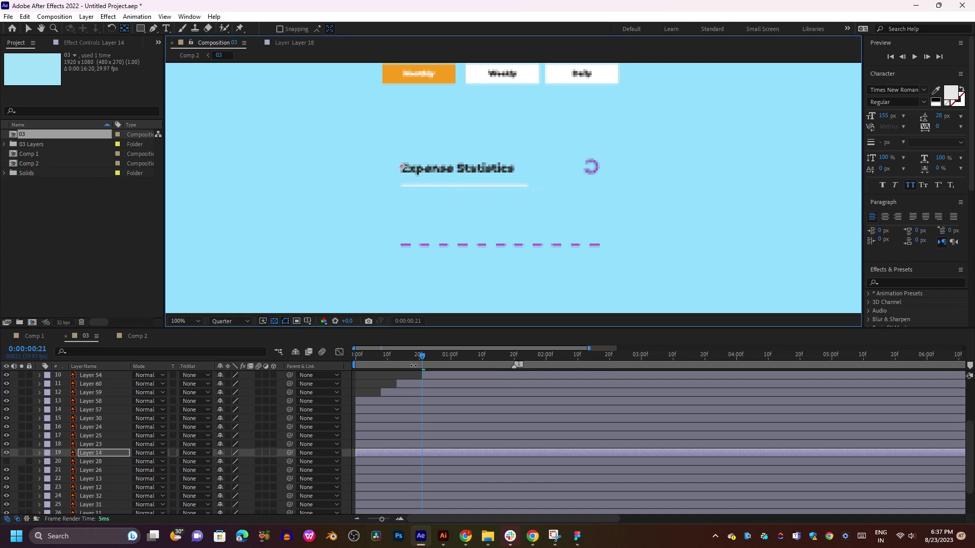
click(368, 359)
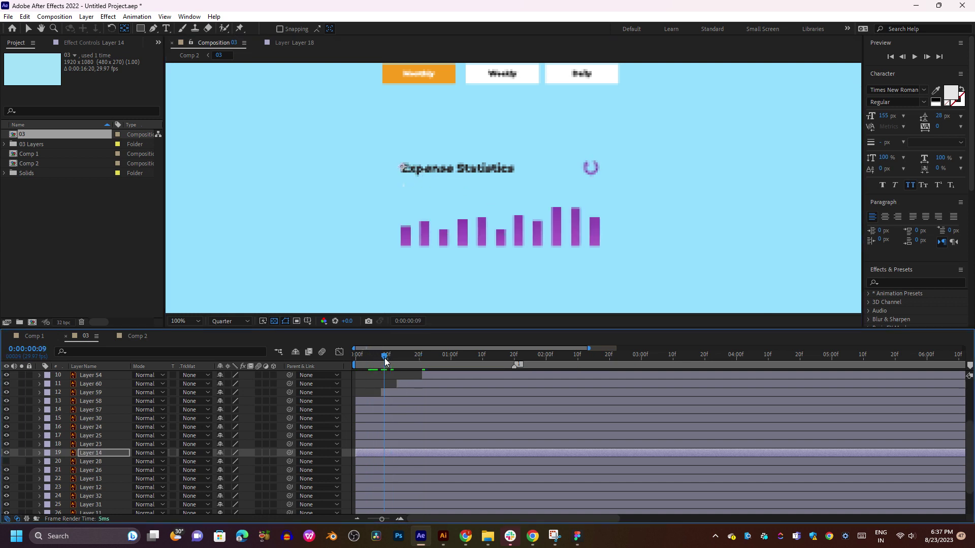
drag(402, 362, 453, 363)
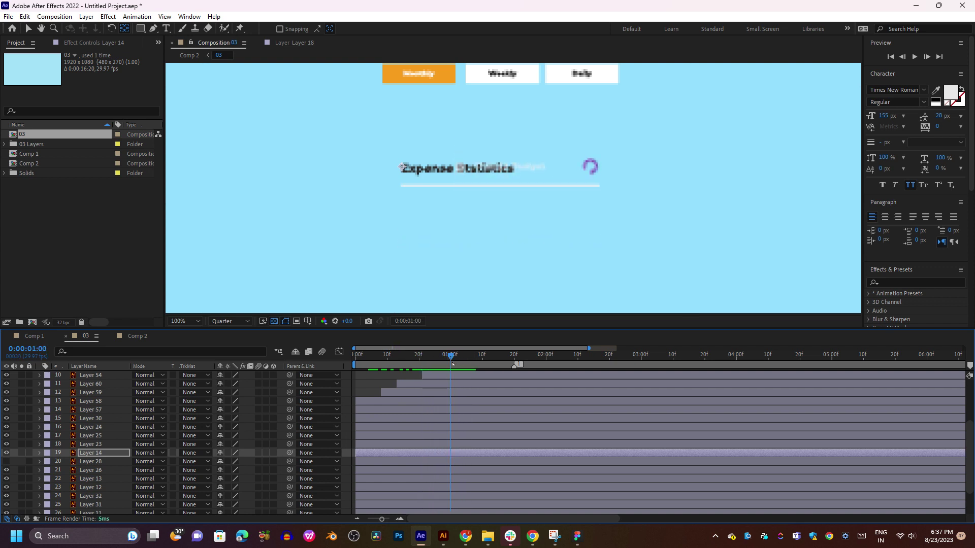
- Keyframe the title's scale with width and height unlinked, starting at 0% horizontal scale
key(s)
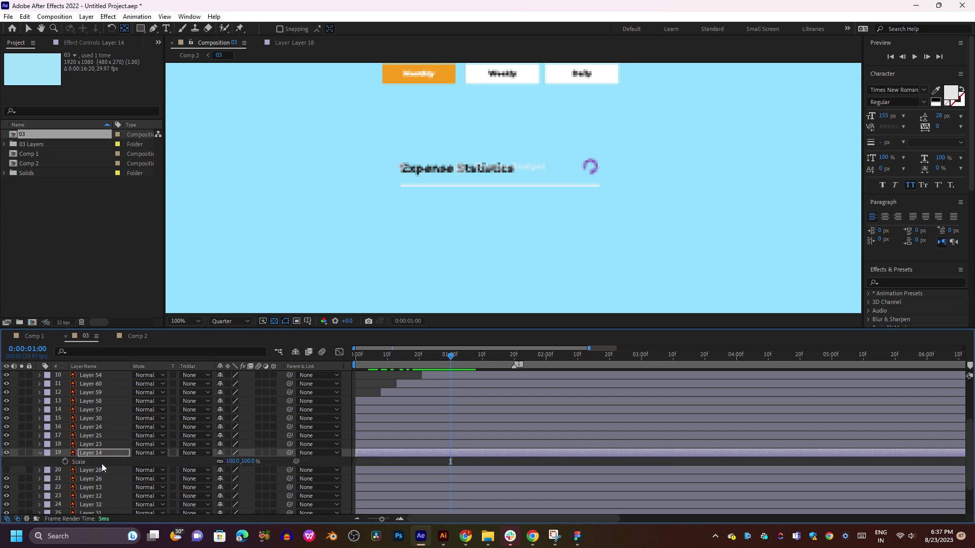
click(66, 462)
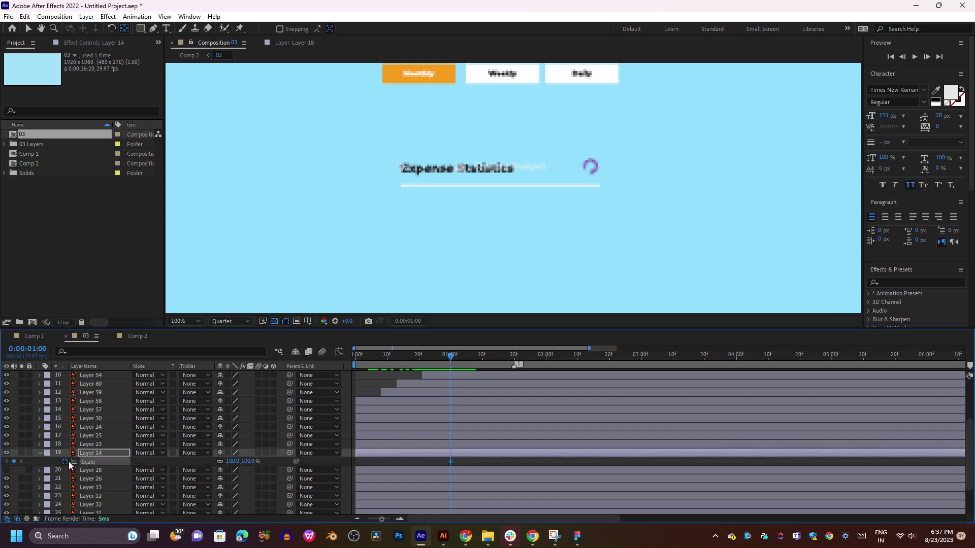
click(390, 354)
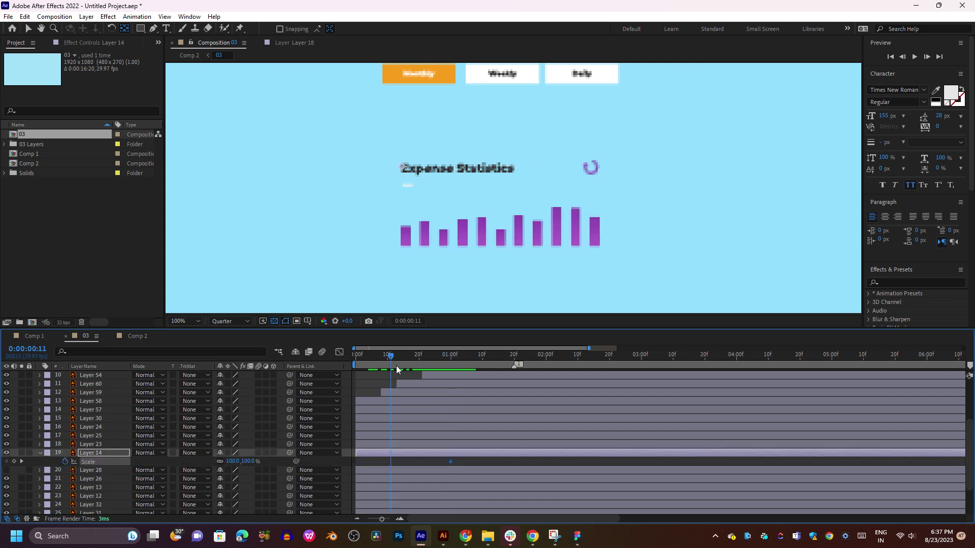
click(221, 461)
mouse_move(248, 461)
mouse_down()
mouse_move(393, 461)
mouse_move(245, 461)
mouse_up()
click(229, 461)
text(0)
key(Return)
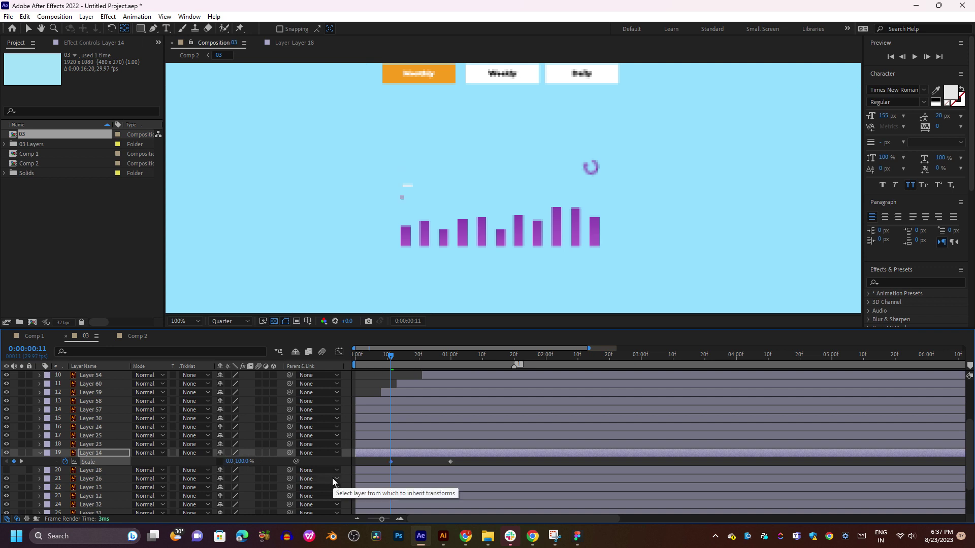
- Move the starting scale keyframe earlier to frame 3 and preview the stretch
key(space)
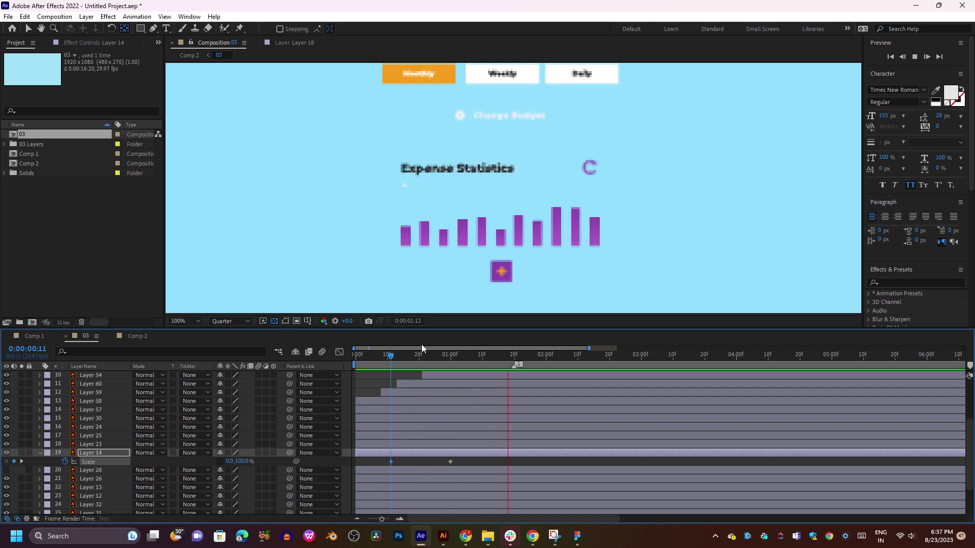
mouse_move(407, 357)
mouse_down()
mouse_move(421, 357)
mouse_move(403, 366)
mouse_up()
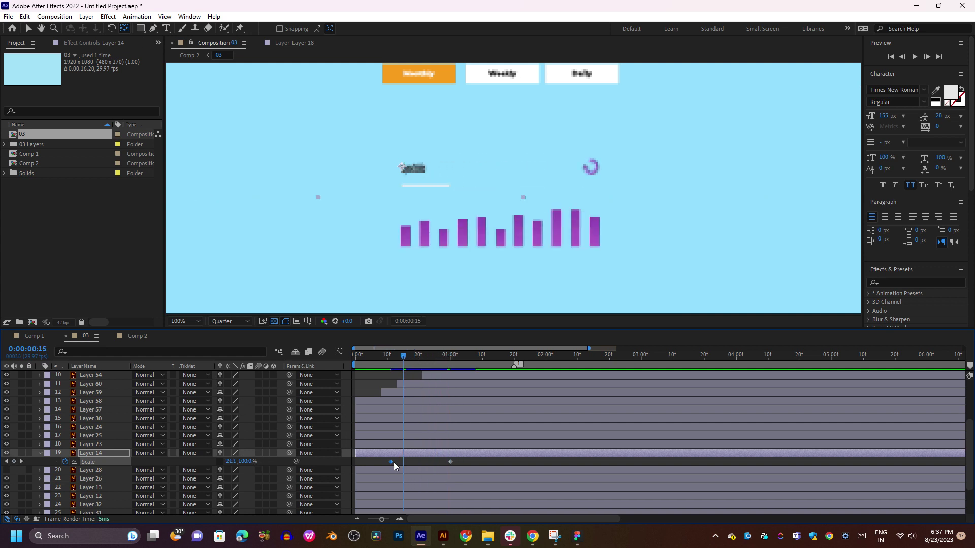
drag(391, 462, 369, 462)
key(space)
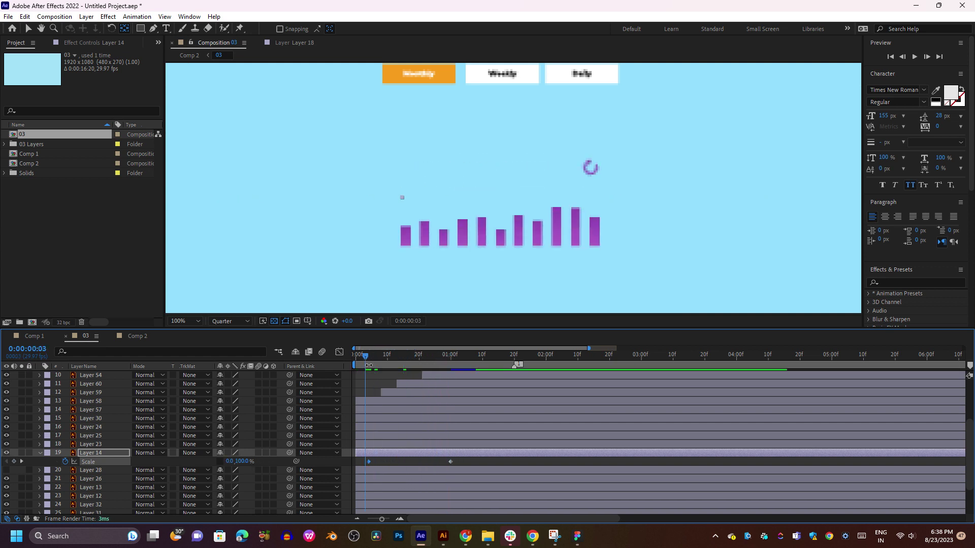
key(space)
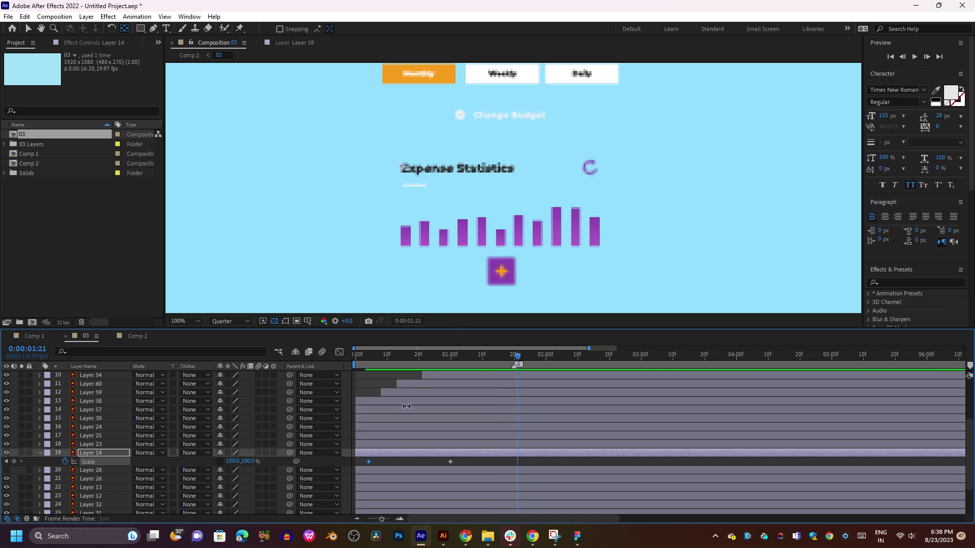
- Delete the trial scale keyframes, leaving the title's scale at 100%
click(378, 357)
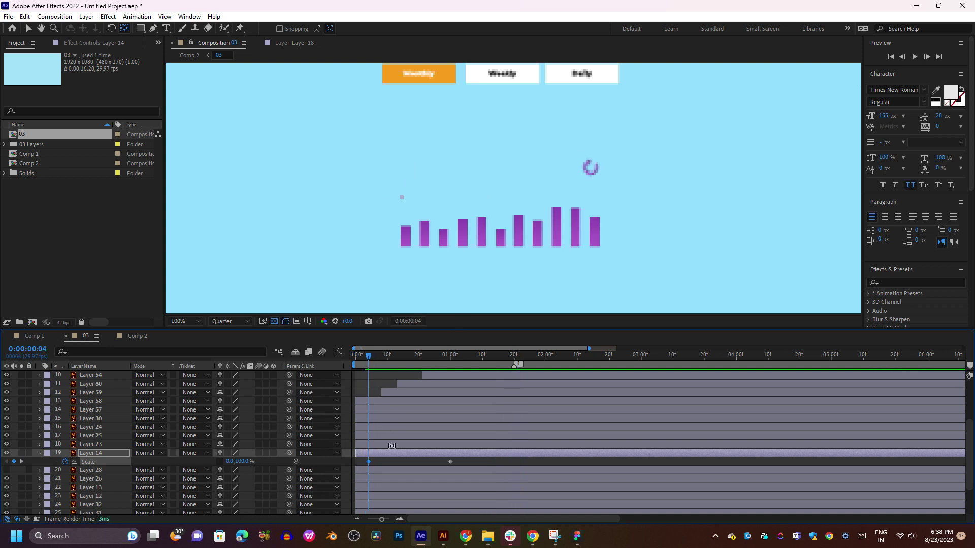
drag(465, 464, 399, 461)
key(Delete)
drag(381, 356, 397, 368)
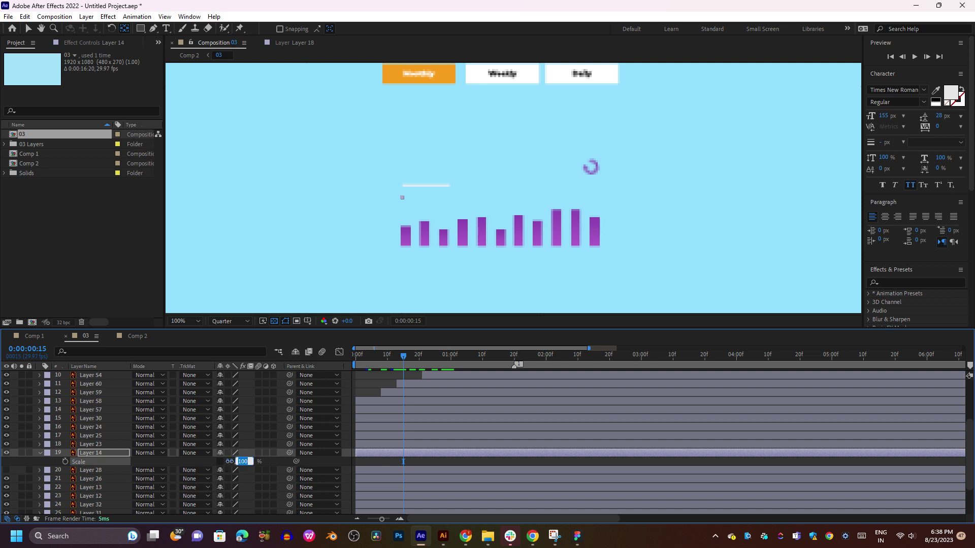
key(Return)
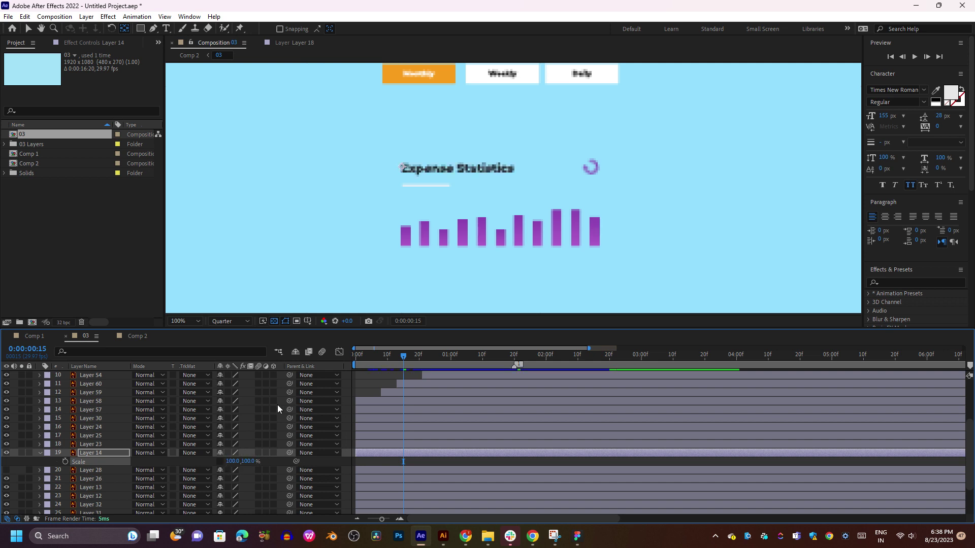
mouse_move(426, 353)
mouse_down()
mouse_move(441, 357)
mouse_move(403, 361)
mouse_move(435, 371)
mouse_up()
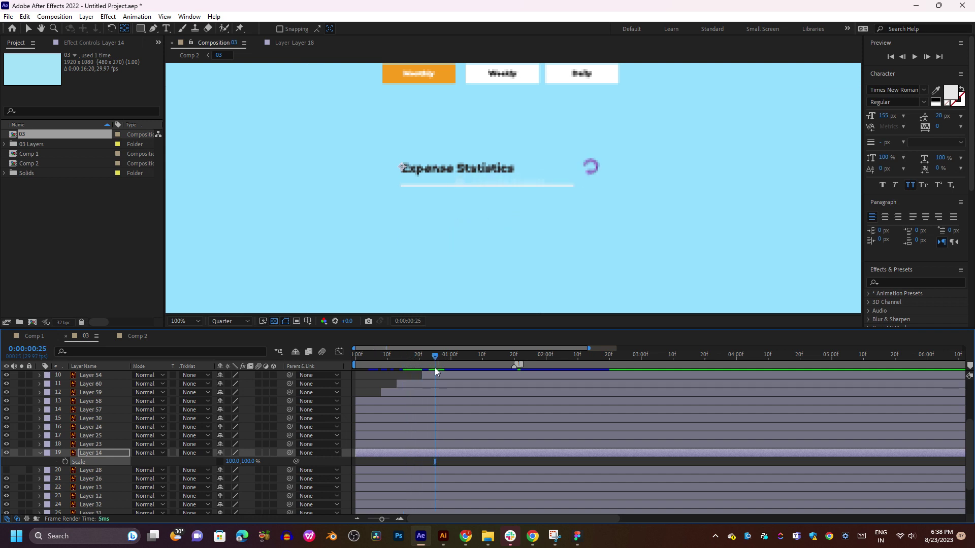
- Keyframe the title's opacity so it fades in from 0%
click(65, 462)
click(399, 356)
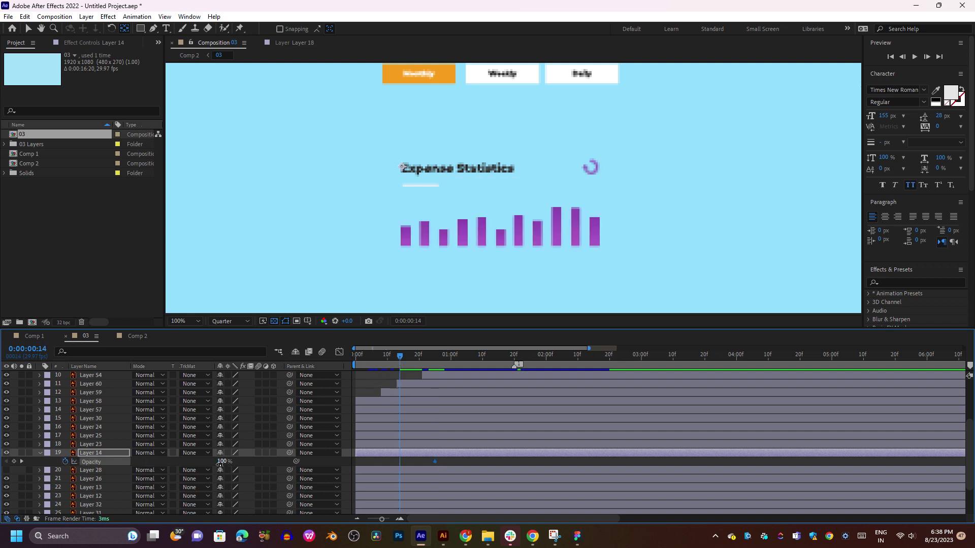
text(0)
key(Return)
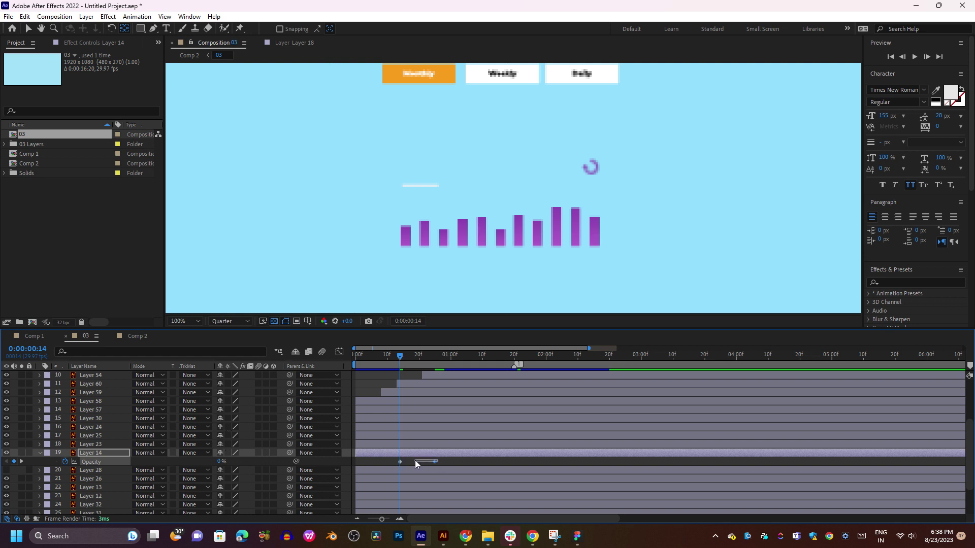
drag(441, 463, 393, 464)
click(384, 355)
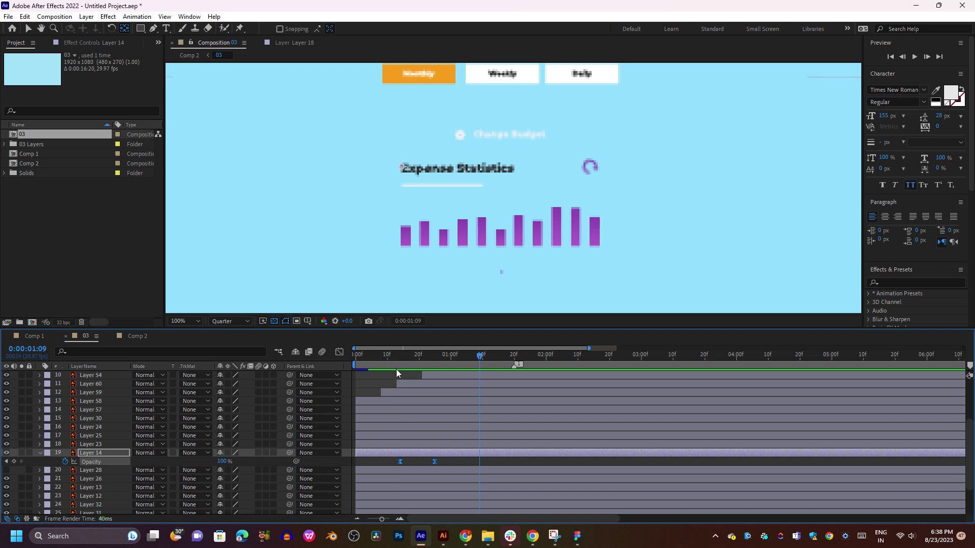
key(space)
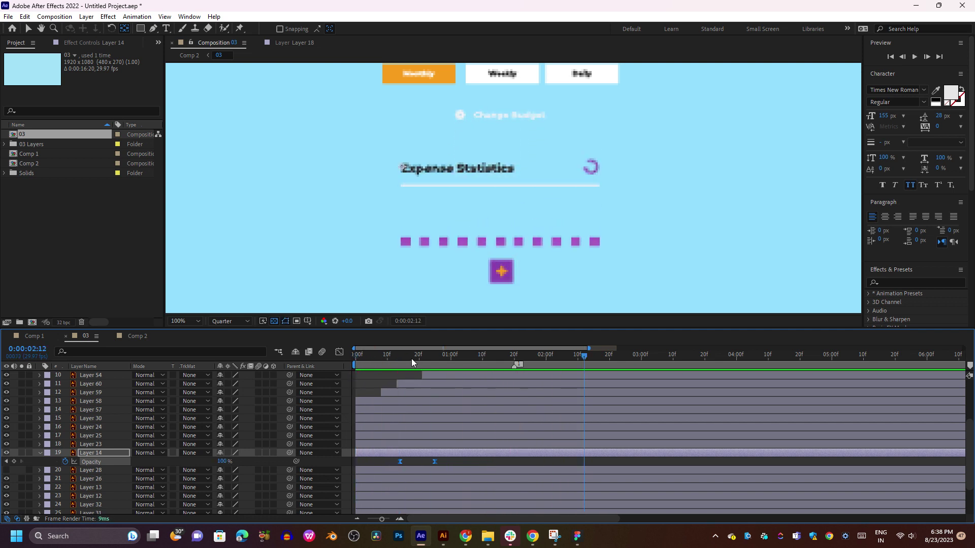
click(374, 356)
key(space)
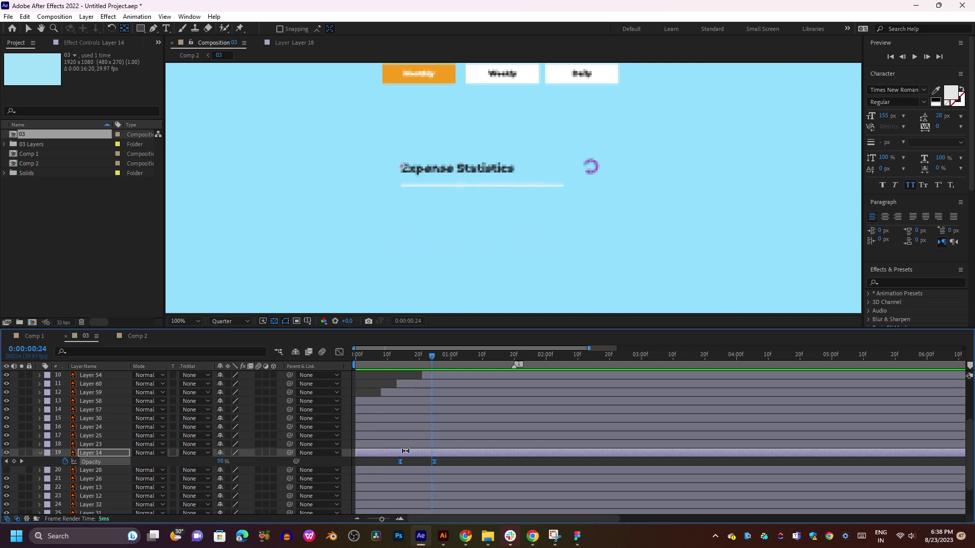
- Retime the fade to span roughly frame 6 to 1 second, then show the white chart card
drag(401, 461, 375, 463)
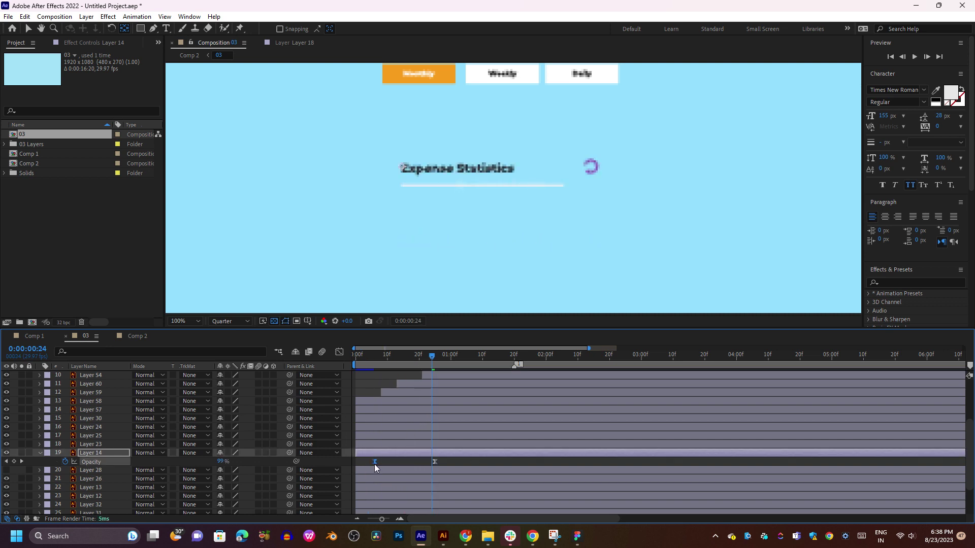
click(381, 360)
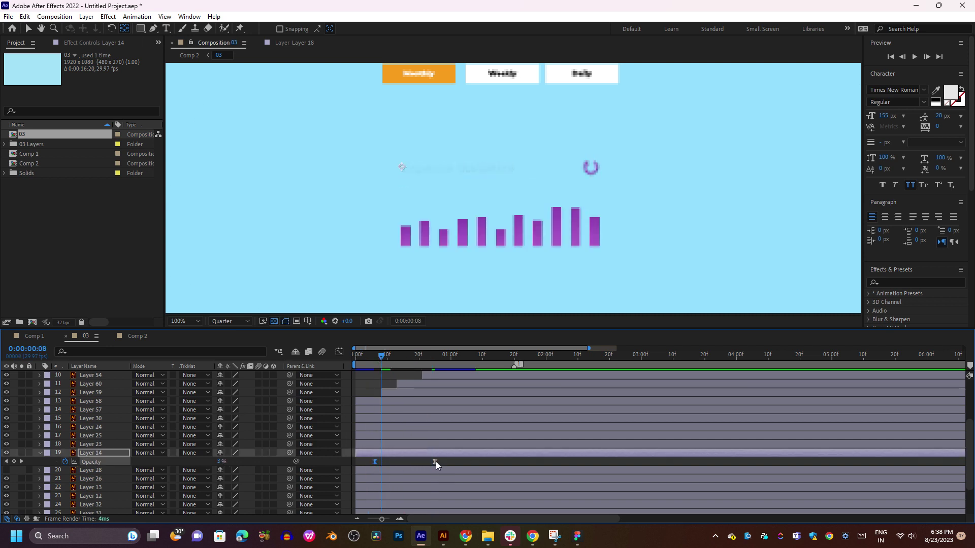
drag(435, 461, 449, 462)
key(space)
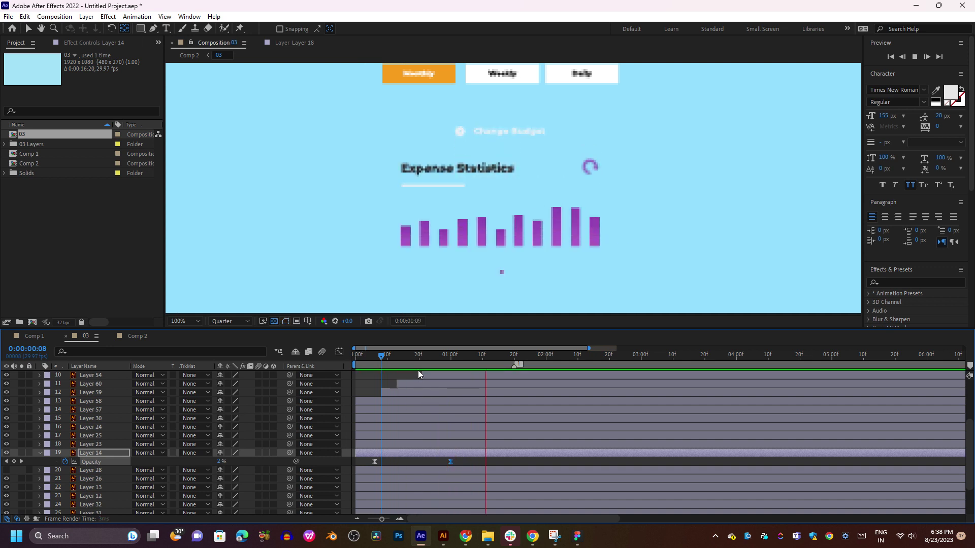
click(373, 364)
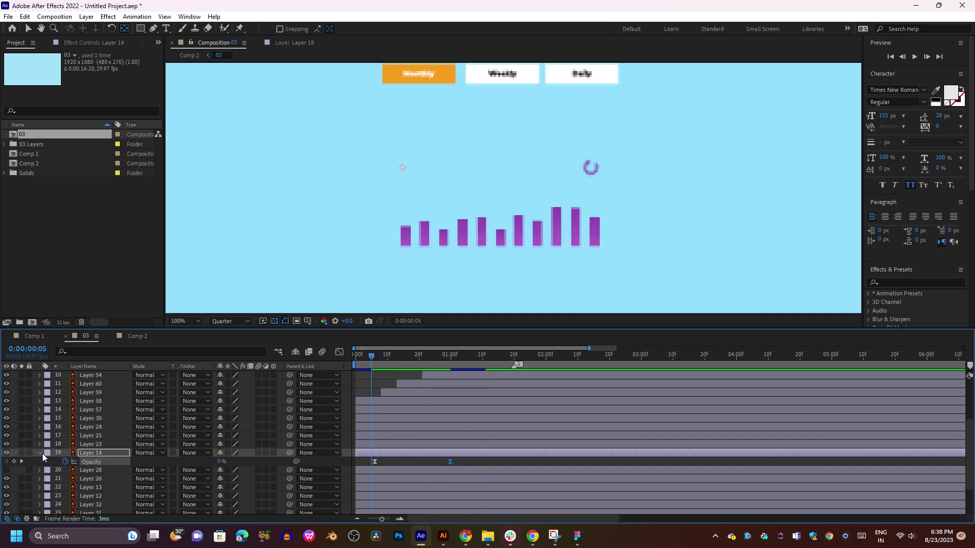
click(40, 453)
click(6, 461)
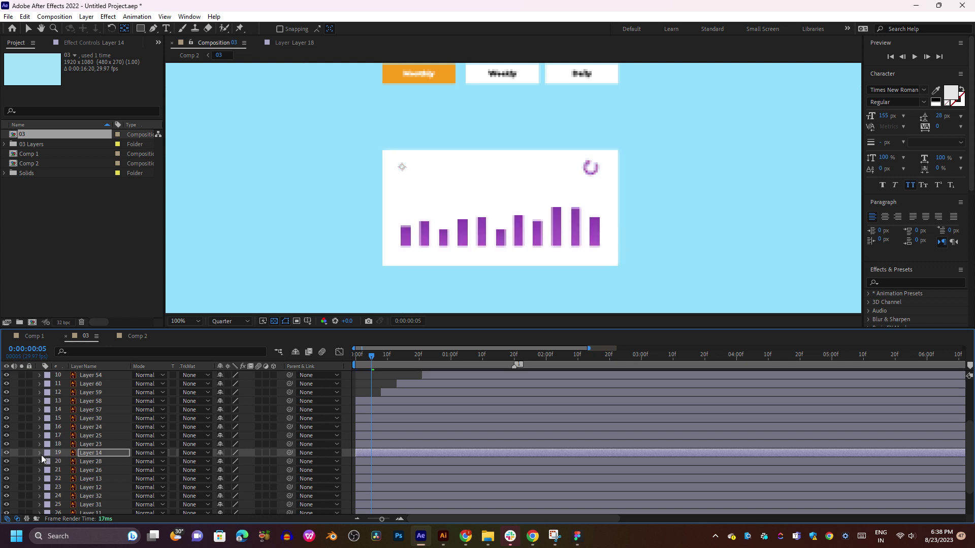
- Toggle the white chart card's visibility and select Layer 28
click(7, 453)
click(6, 461)
click(7, 461)
click(97, 461)
- Fit the whole frame in view and review the title and cards animating in
mouse_move(391, 356)
mouse_down()
mouse_move(412, 358)
mouse_move(370, 361)
mouse_up()
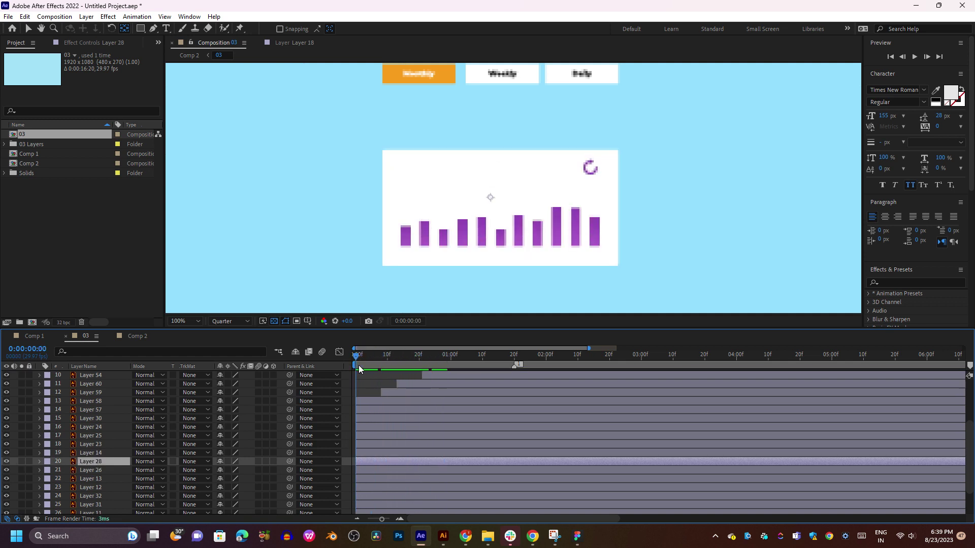
scroll(543, 217, down, 2)
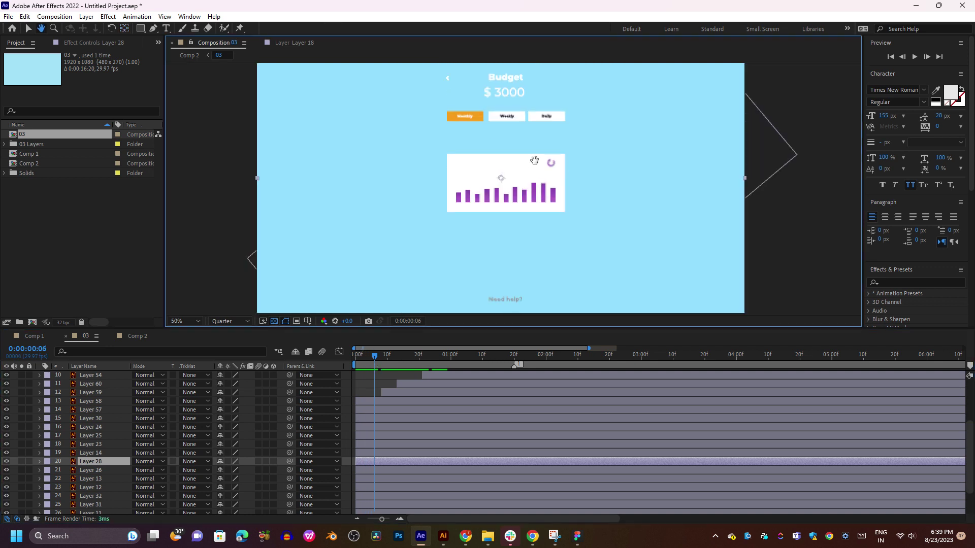
drag(535, 232, 534, 191)
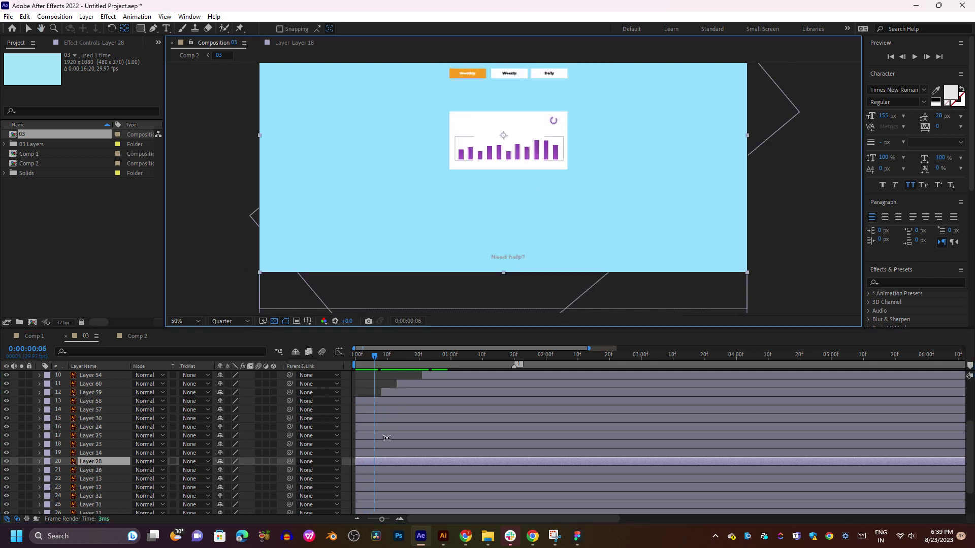
mouse_move(388, 357)
mouse_down()
mouse_move(528, 349)
mouse_move(342, 362)
mouse_move(451, 355)
mouse_up()
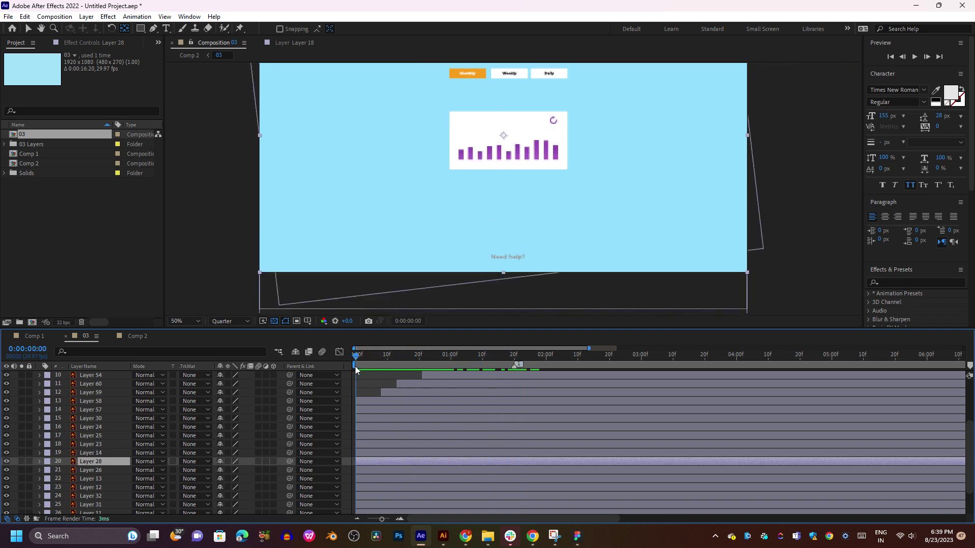
mouse_move(356, 367)
mouse_down()
mouse_move(479, 346)
mouse_move(406, 374)
mouse_up()
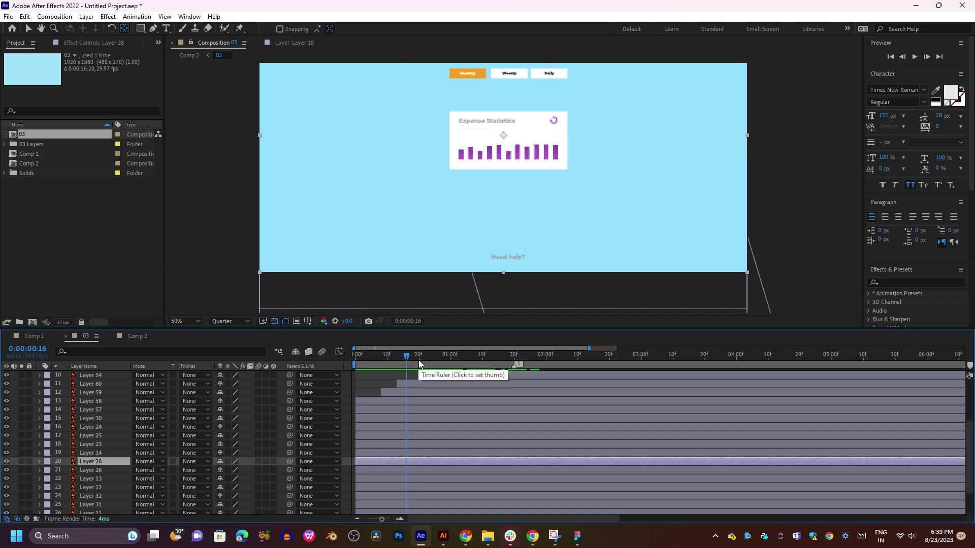
key(space)
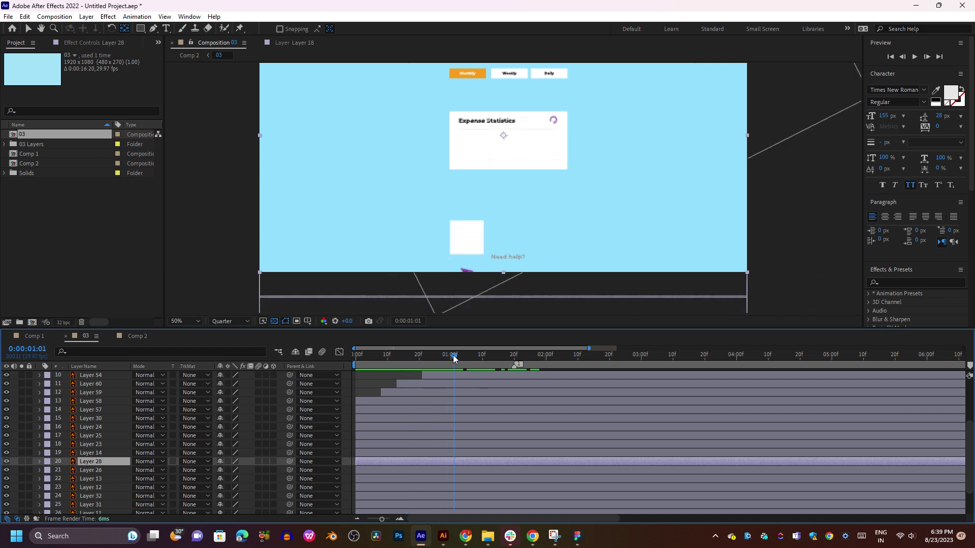
mouse_move(439, 355)
mouse_down()
mouse_move(418, 356)
mouse_move(429, 356)
mouse_up()
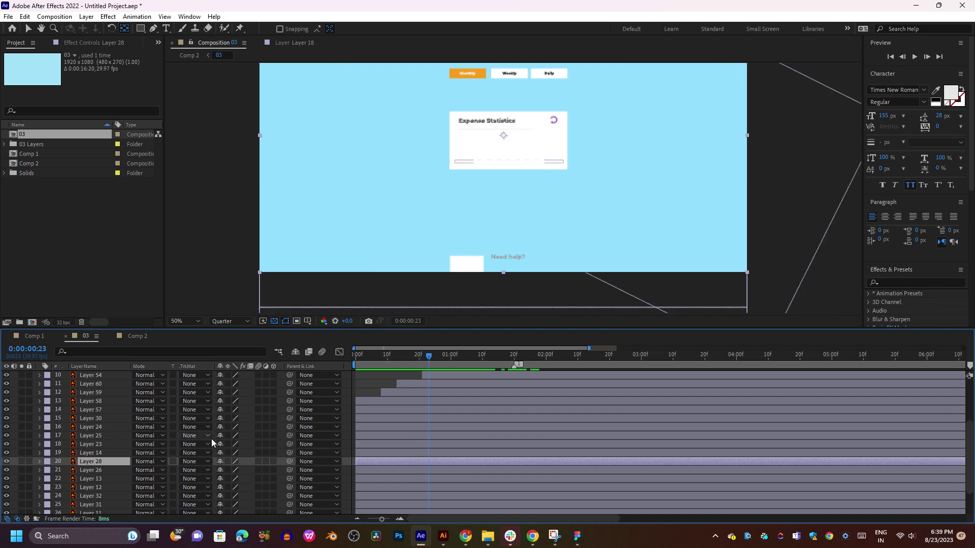
- Keyframe Layer 28's Position from Y 1162 near frame 5 to 960, 540 at frame 23
key(p)
click(66, 470)
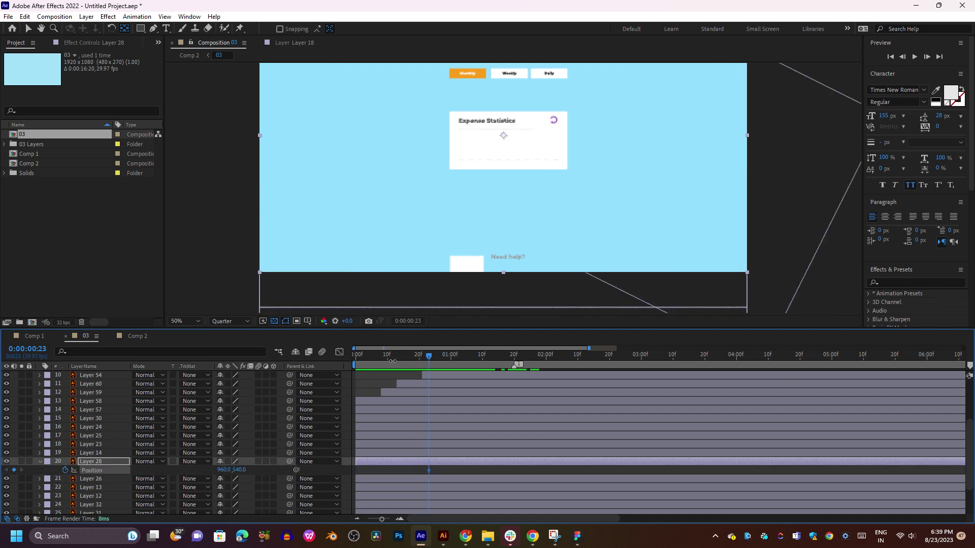
click(401, 359)
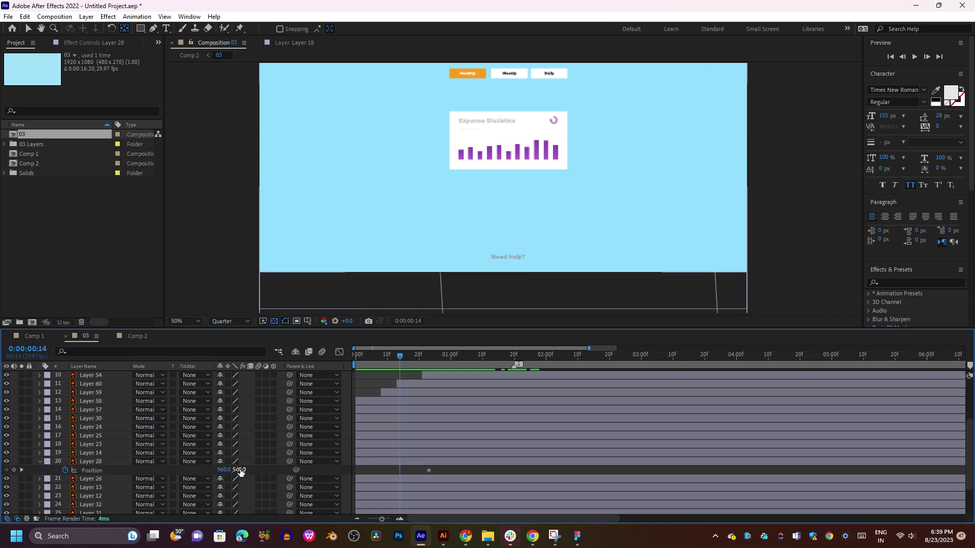
drag(239, 470, 590, 461)
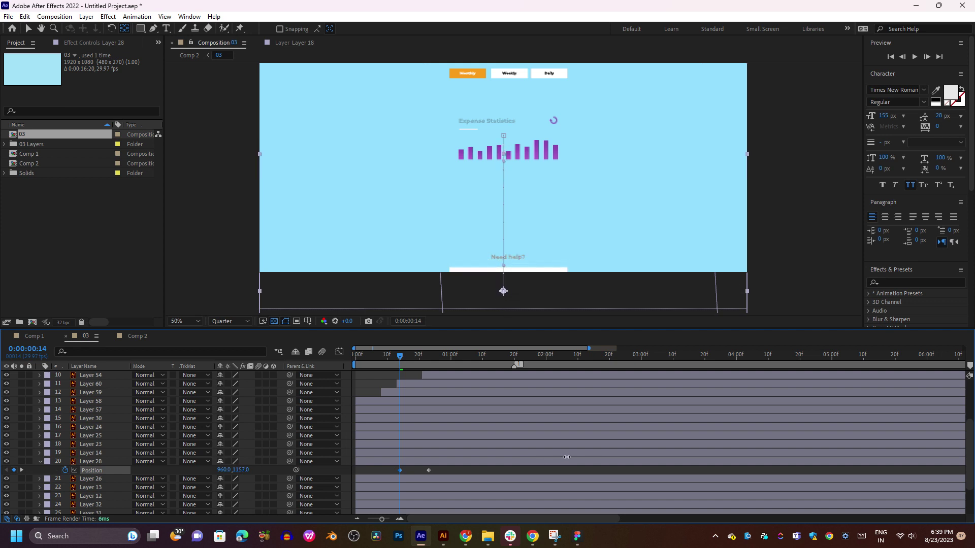
drag(568, 462, 573, 456)
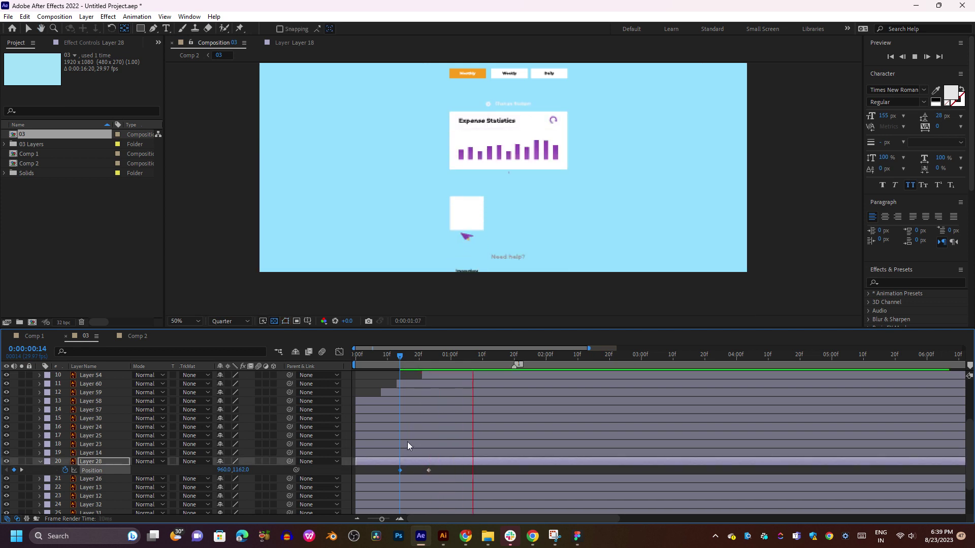
drag(400, 470, 370, 470)
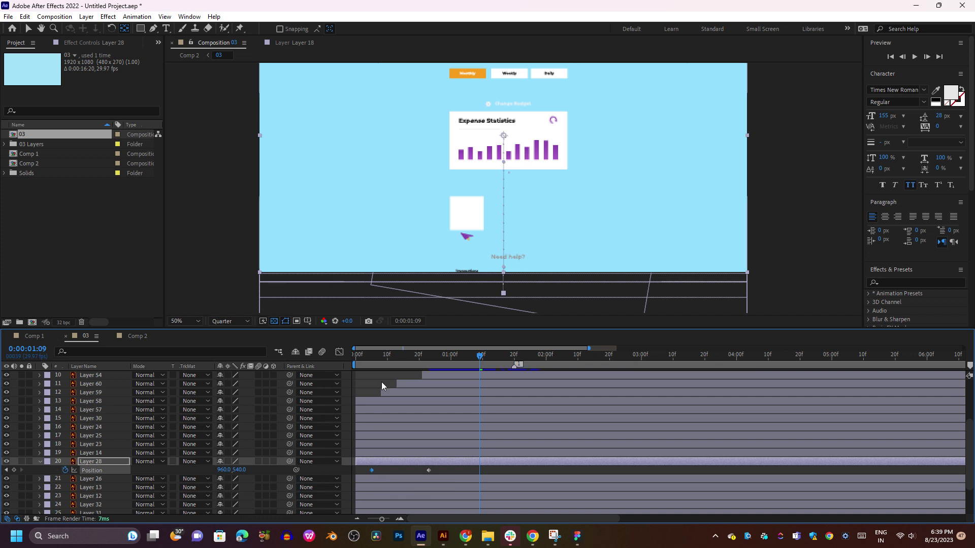
click(377, 355)
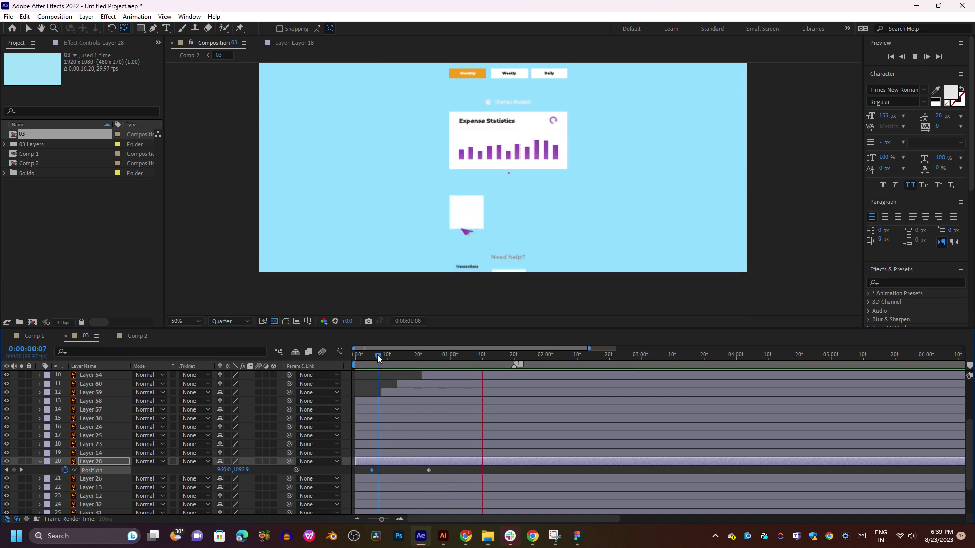
click(421, 354)
mouse_move(423, 354)
mouse_down()
mouse_move(457, 355)
mouse_move(385, 355)
mouse_up()
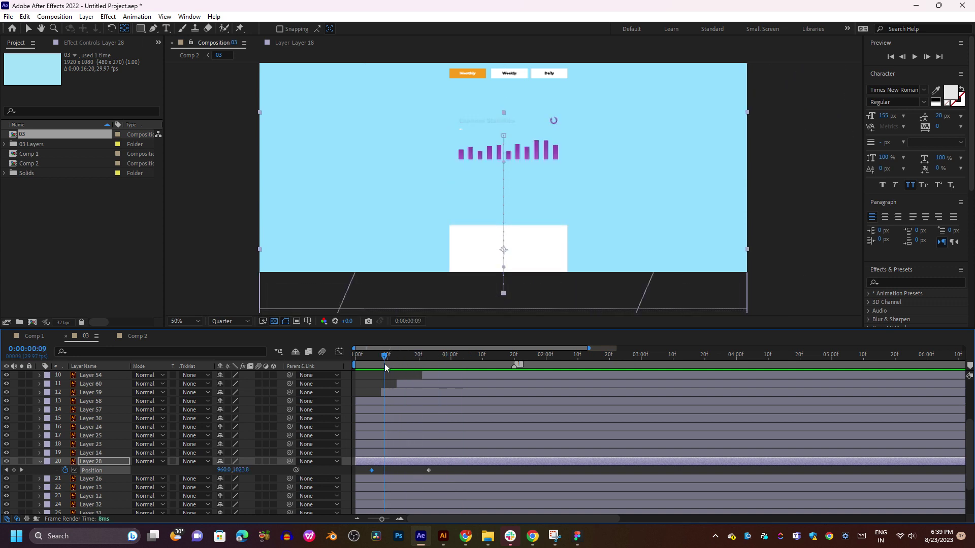
drag(439, 469, 365, 474)
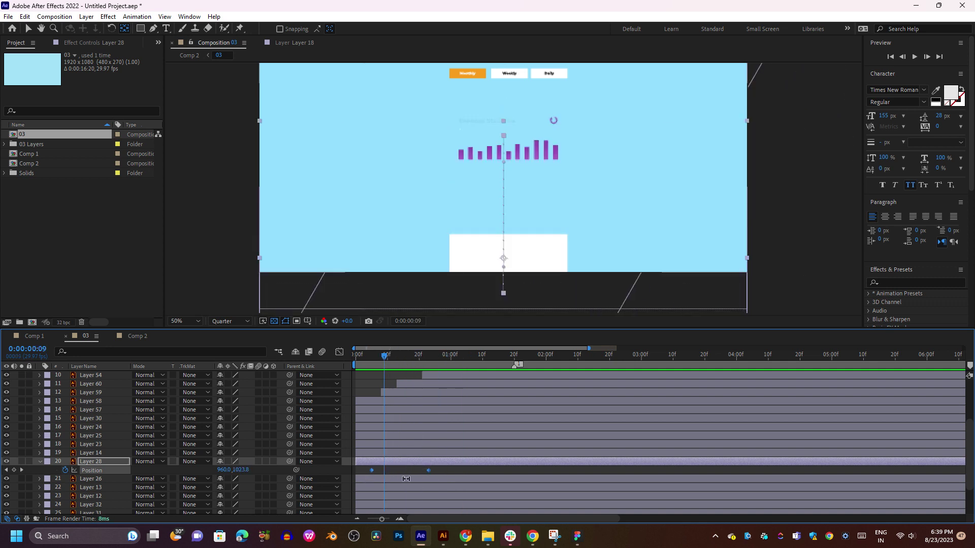
- Apply Easy Ease to both Position keyframes and preview the motion
right_click(427, 470)
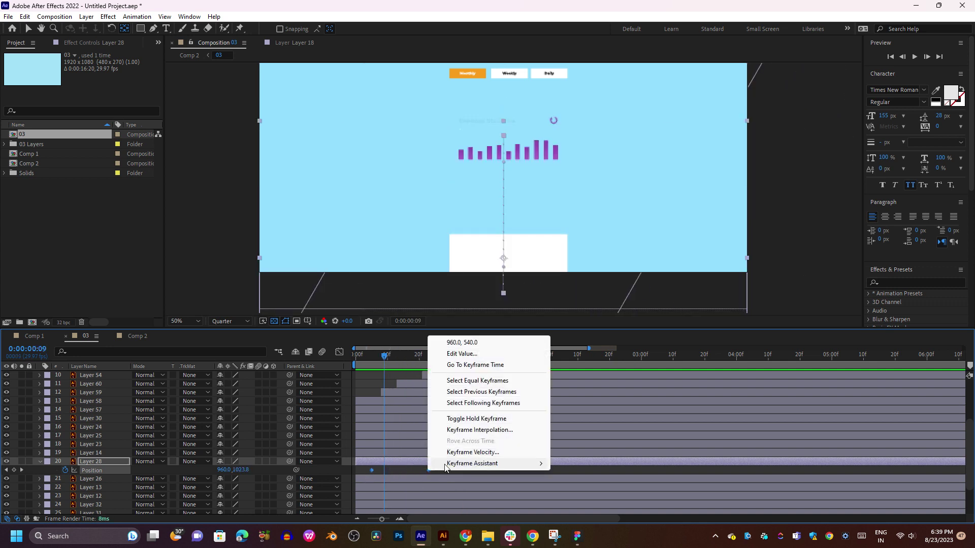
mouse_move(525, 463)
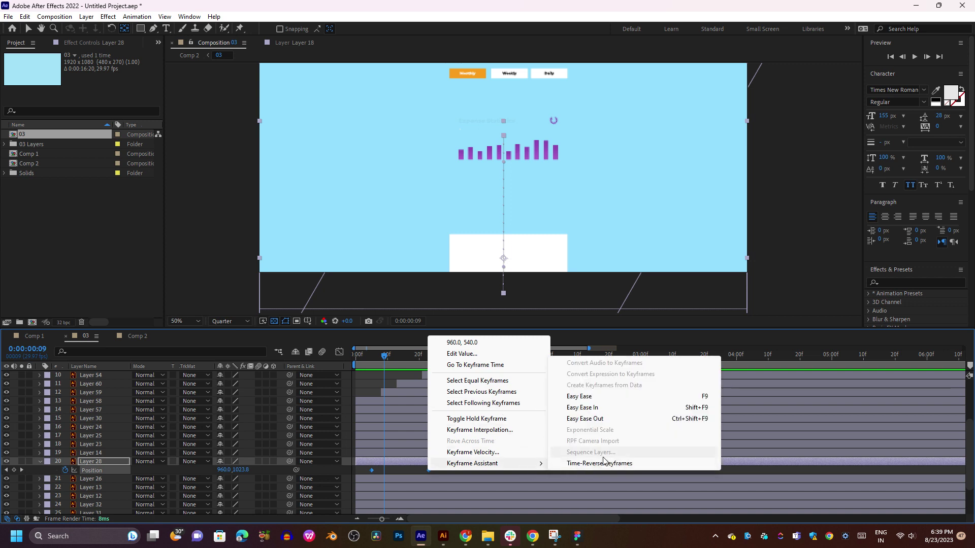
click(595, 406)
drag(390, 364, 371, 364)
key(space)
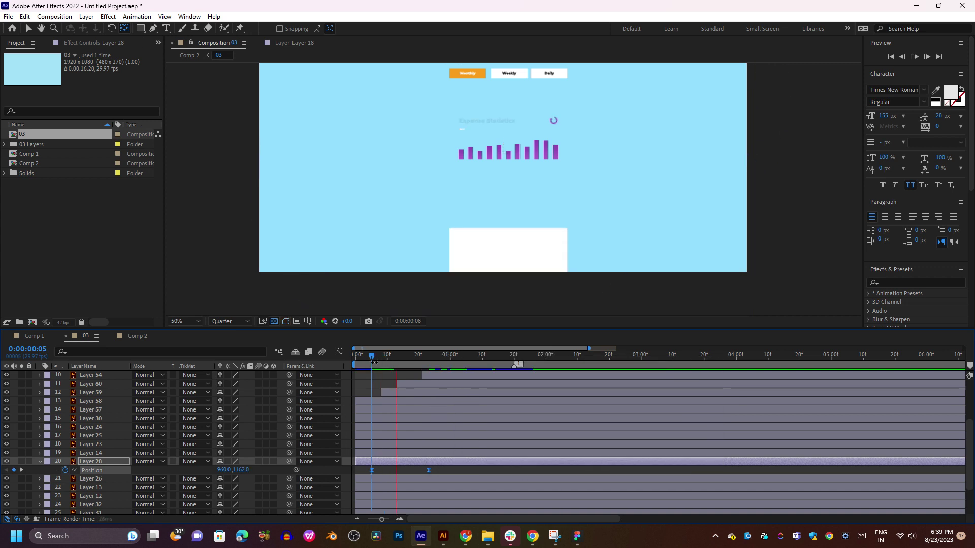
- Reshape the speed graph from the start keyframe's influence handle
key(shift+F3)
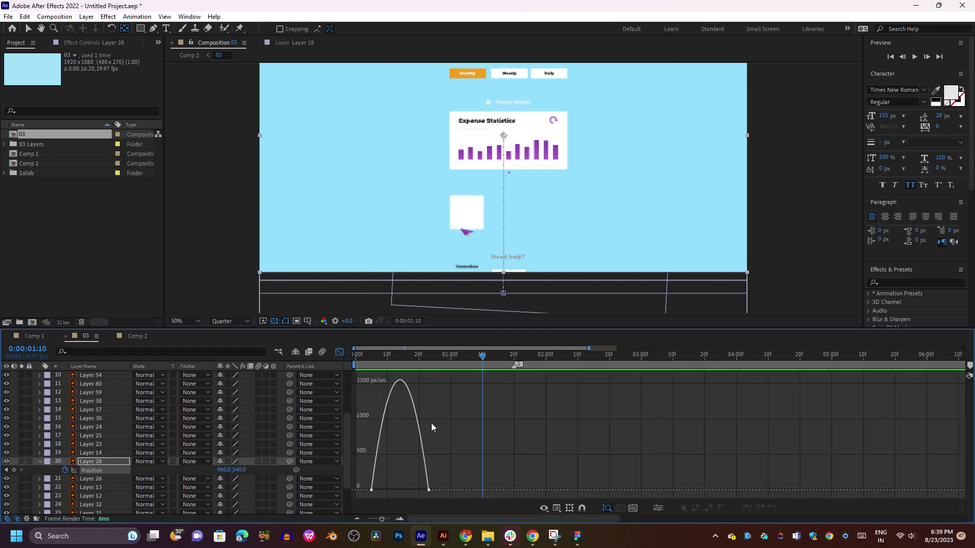
mouse_move(445, 467)
mouse_down()
mouse_move(364, 495)
mouse_move(412, 490)
mouse_up()
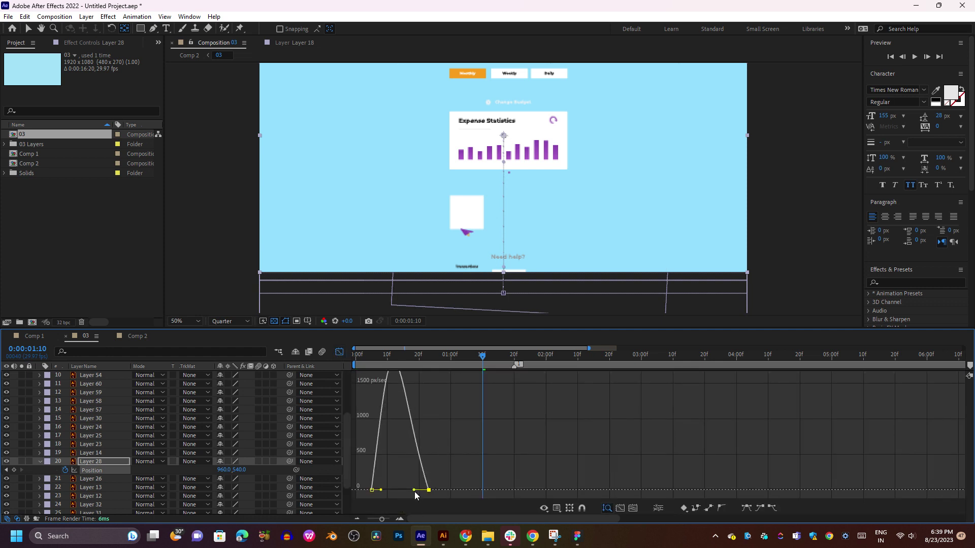
click(375, 358)
key(space)
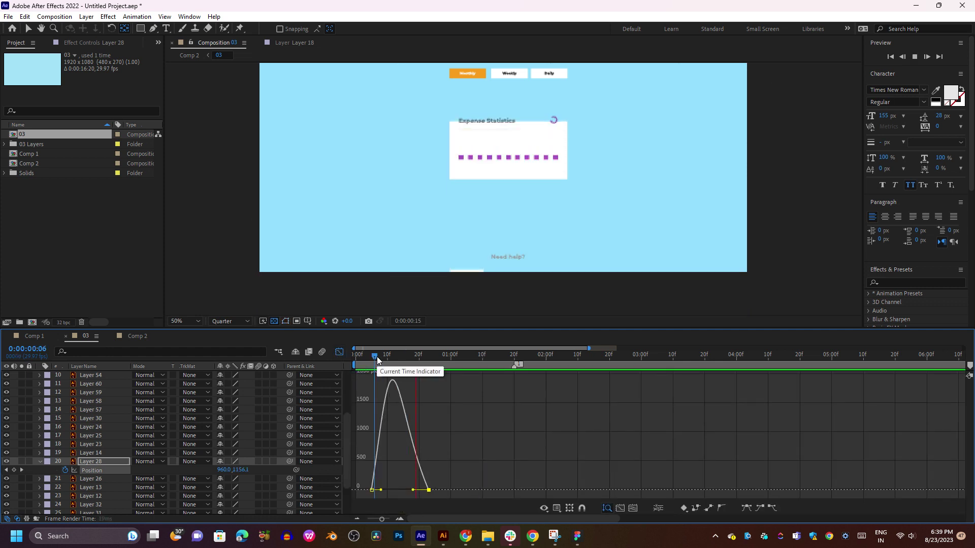
drag(381, 490, 386, 490)
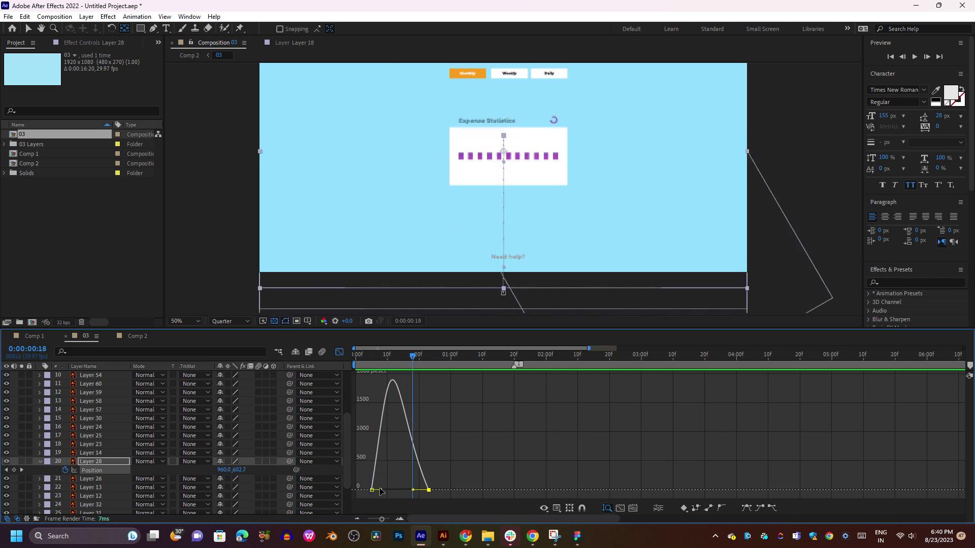
drag(376, 361, 382, 361)
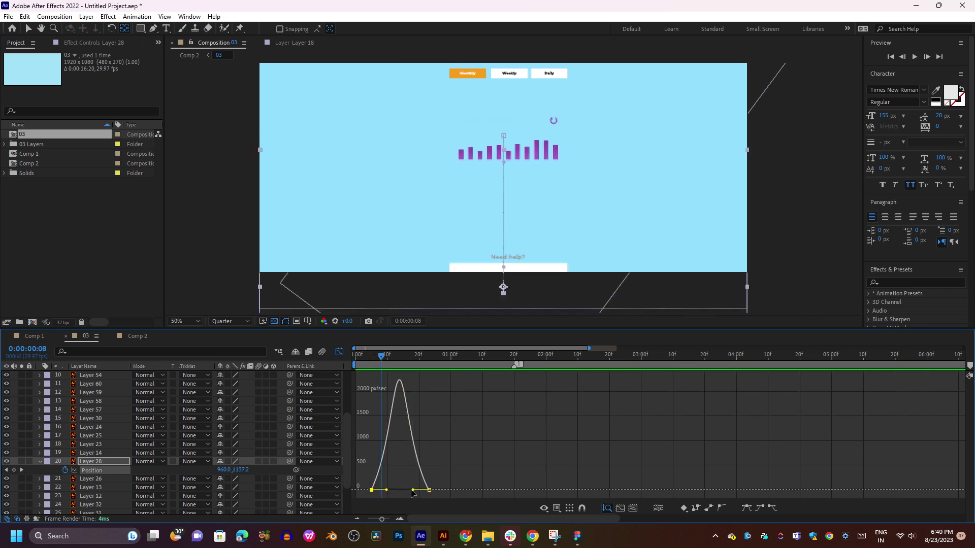
- Adjust the end keyframe's influence, pushing the speed peak earlier near 2000 px/sec
mouse_move(413, 491)
mouse_down()
mouse_move(425, 490)
mouse_move(393, 490)
mouse_up()
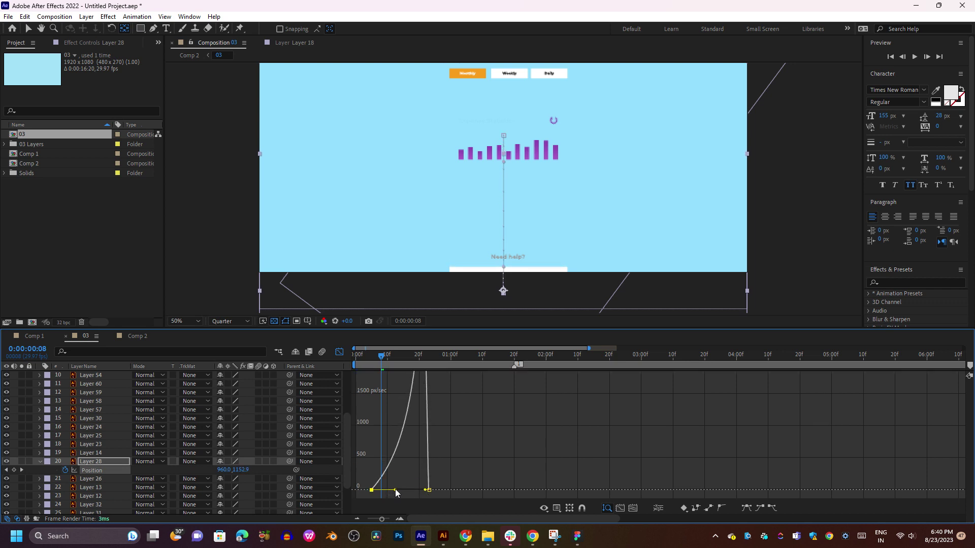
key(space)
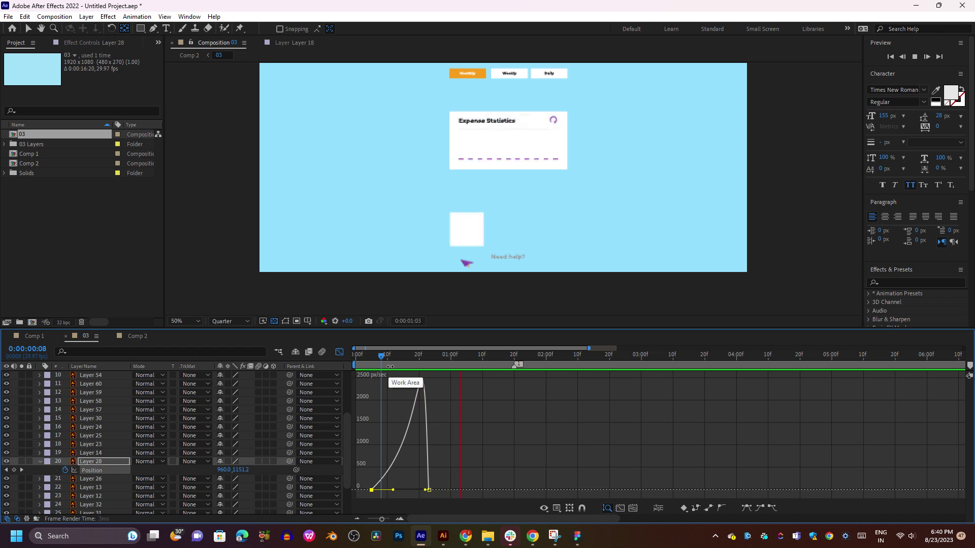
mouse_move(425, 491)
mouse_down()
mouse_move(381, 490)
mouse_move(413, 490)
mouse_up()
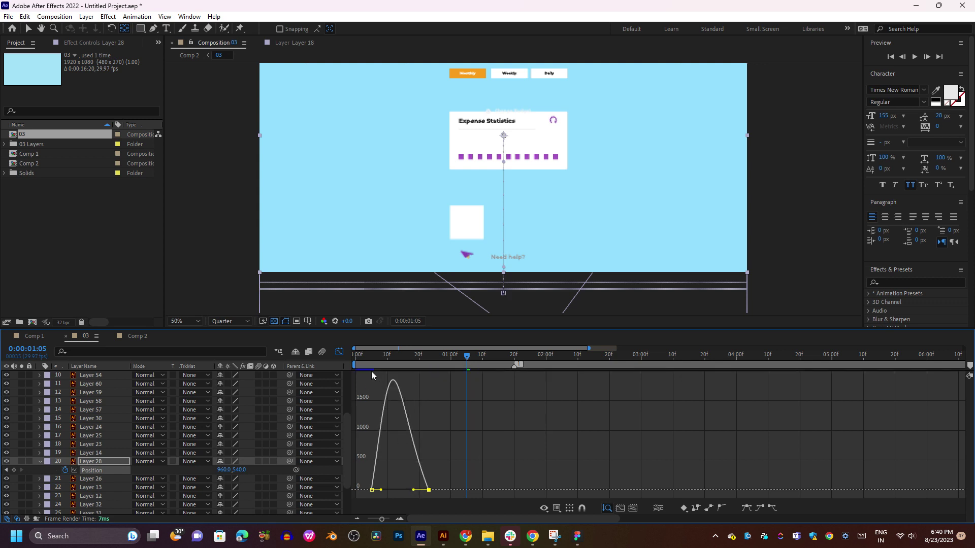
click(372, 361)
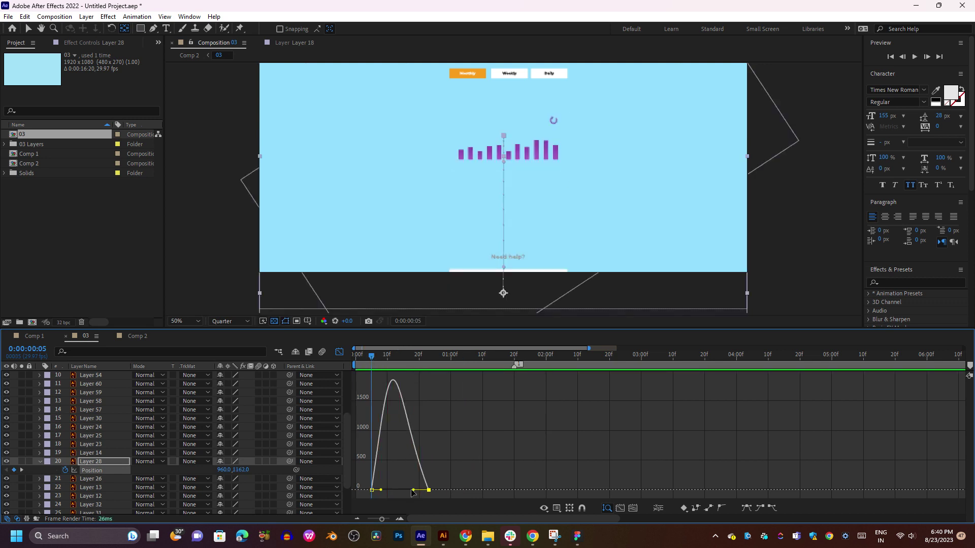
drag(412, 491, 409, 490)
key(space)
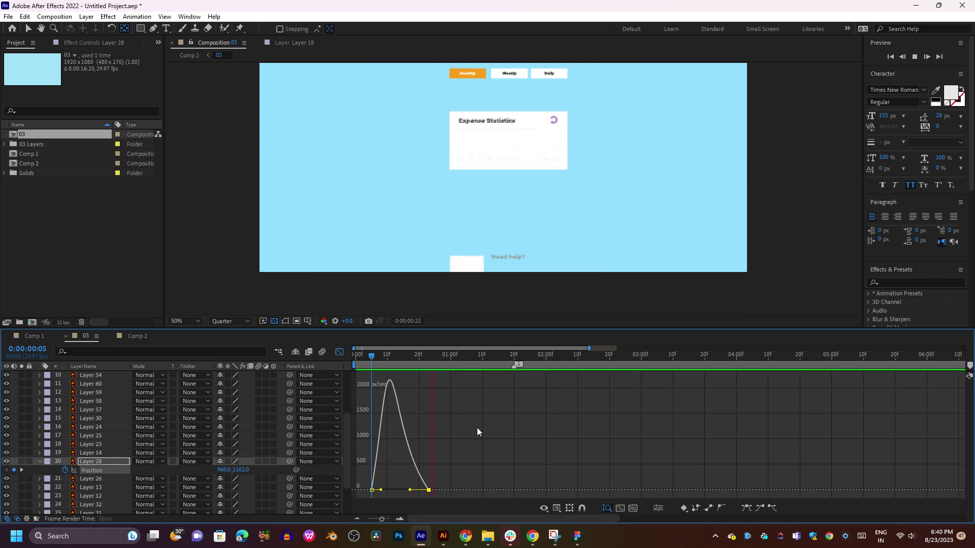
click(342, 354)
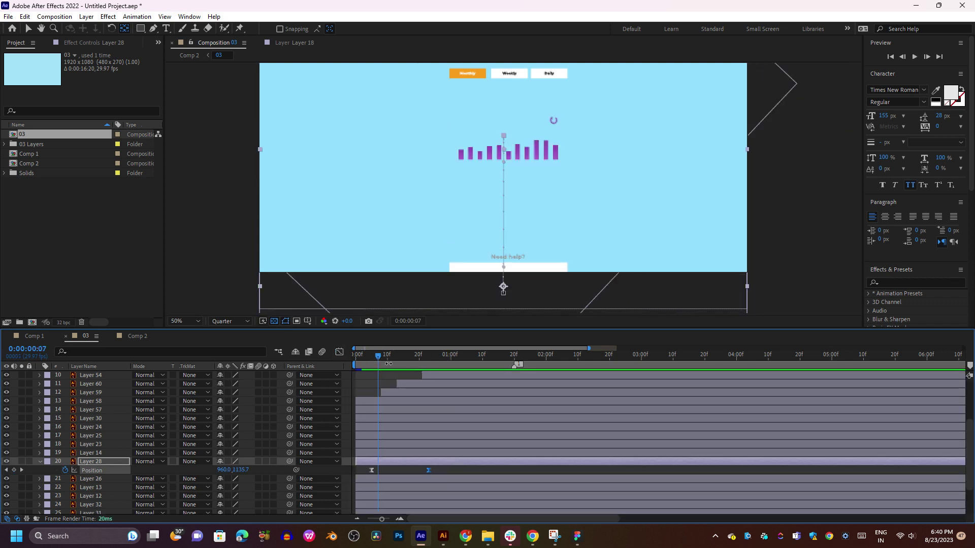
- Select Layers 30, 24, 25, 23 and 14 and pick-whip them to parent Layer 28
mouse_move(386, 356)
mouse_down()
mouse_move(495, 355)
mouse_move(354, 365)
mouse_move(432, 359)
mouse_up()
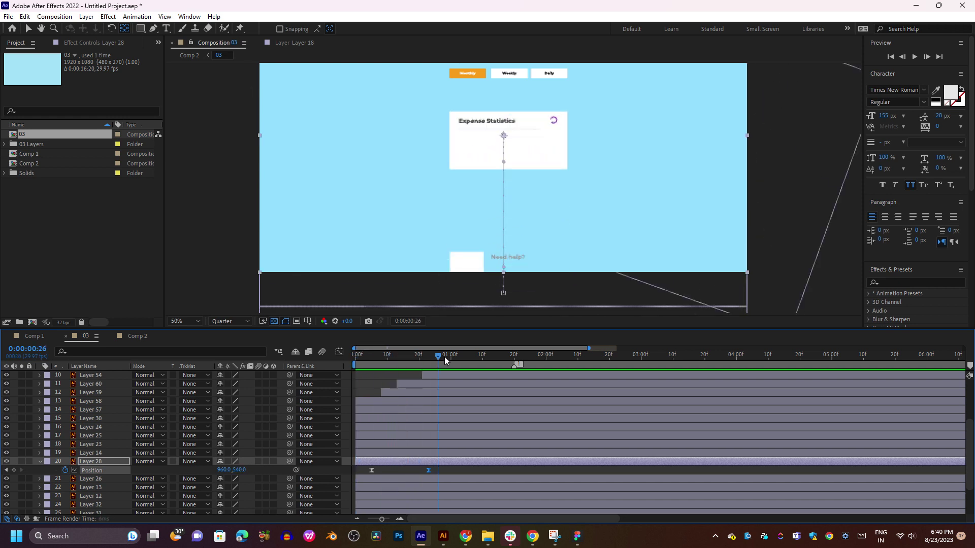
click(449, 452)
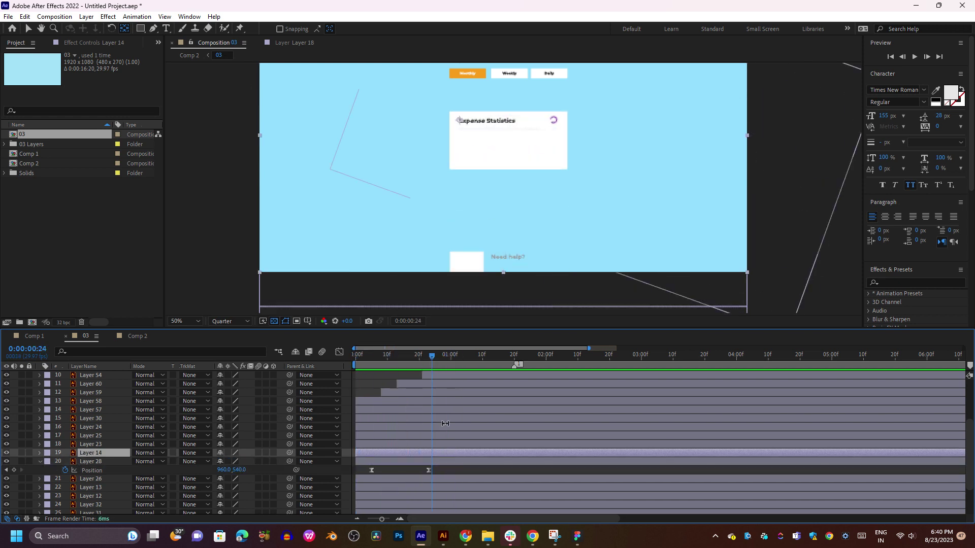
shift+click(435, 411)
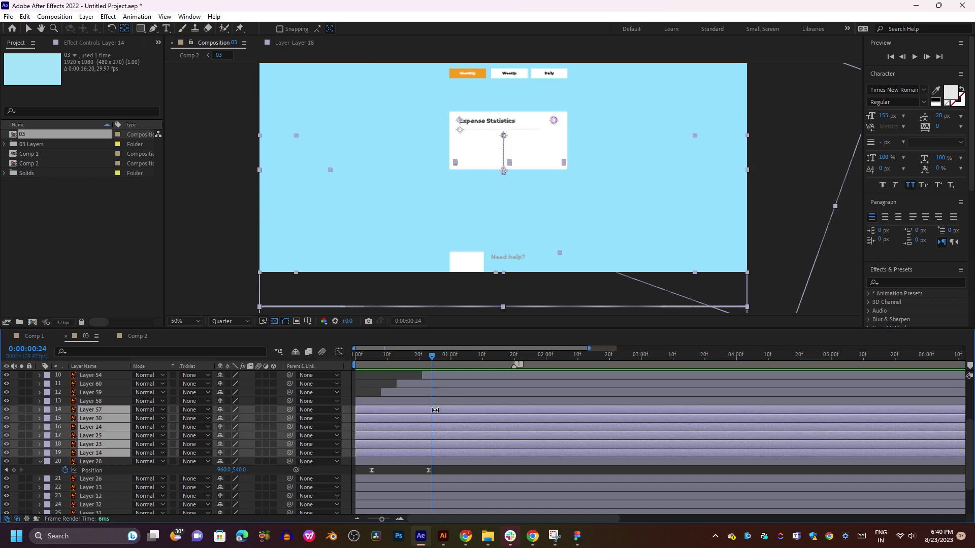
ctrl+click(99, 413)
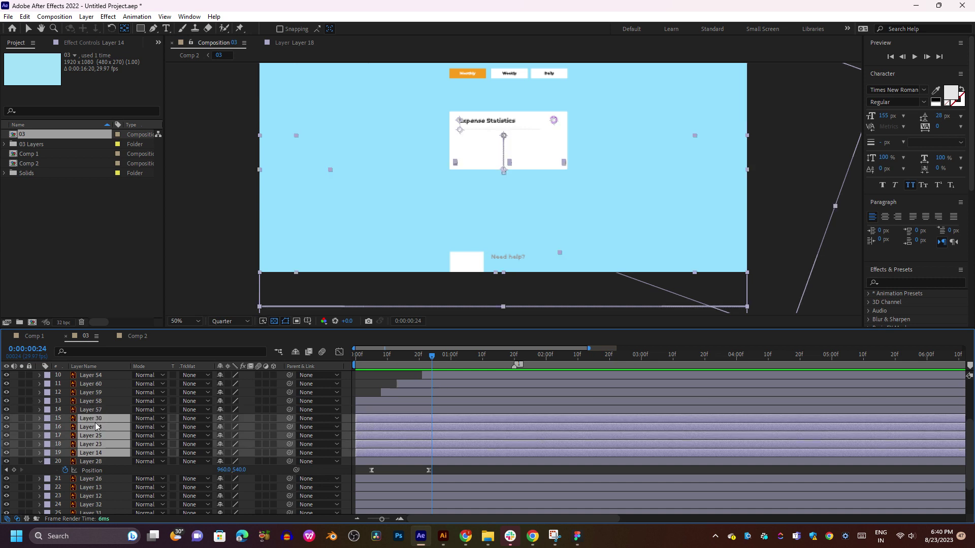
click(6, 424)
key(ctrl+z)
drag(288, 421, 96, 461)
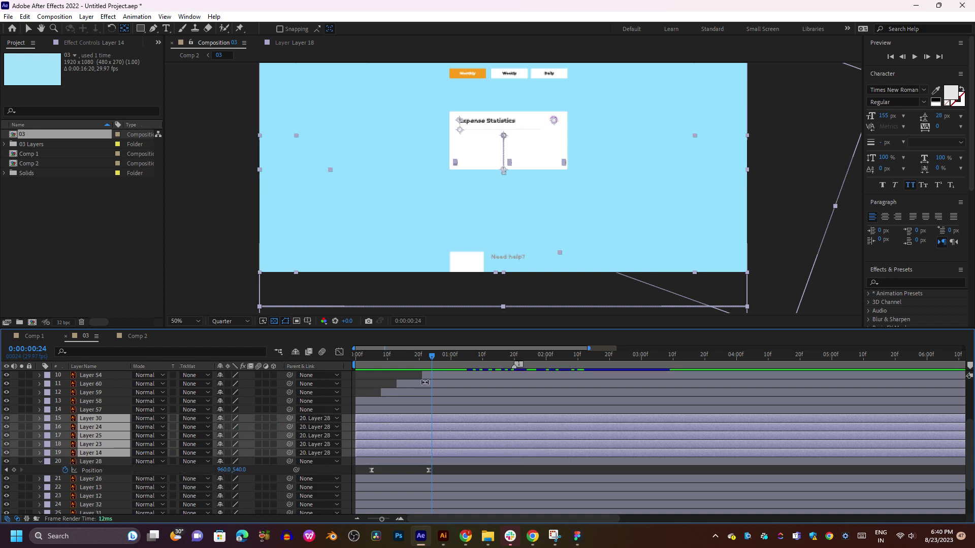
drag(434, 357, 373, 362)
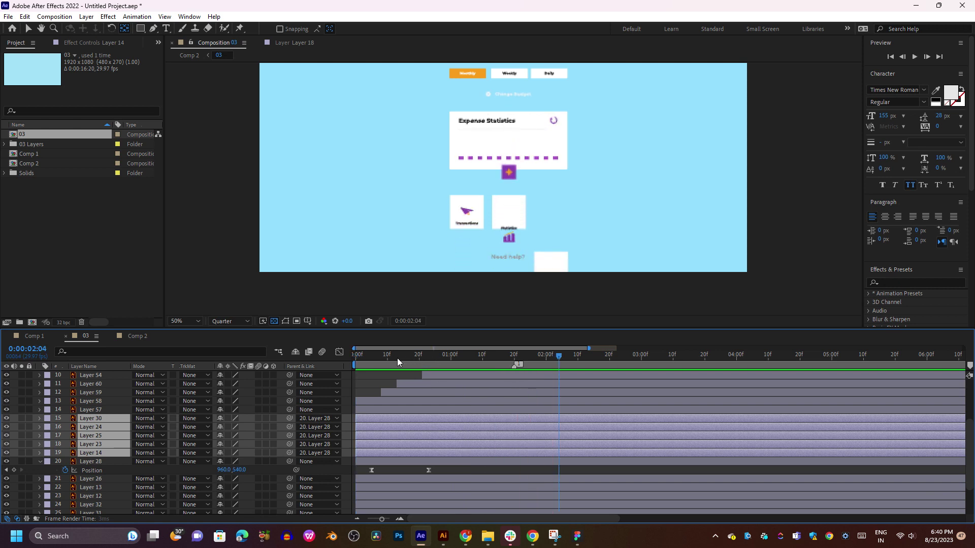
key(space)
key(space)
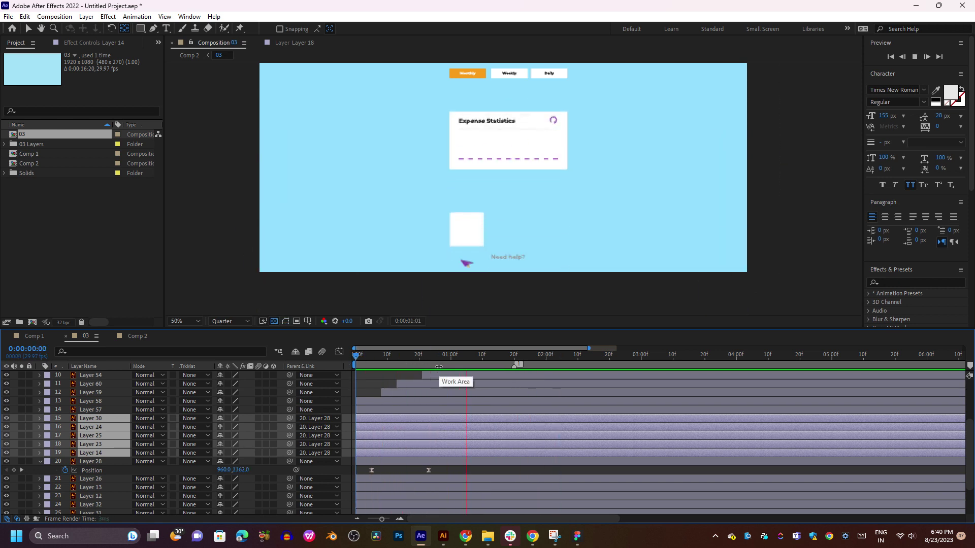
drag(431, 354, 385, 373)
key(space)
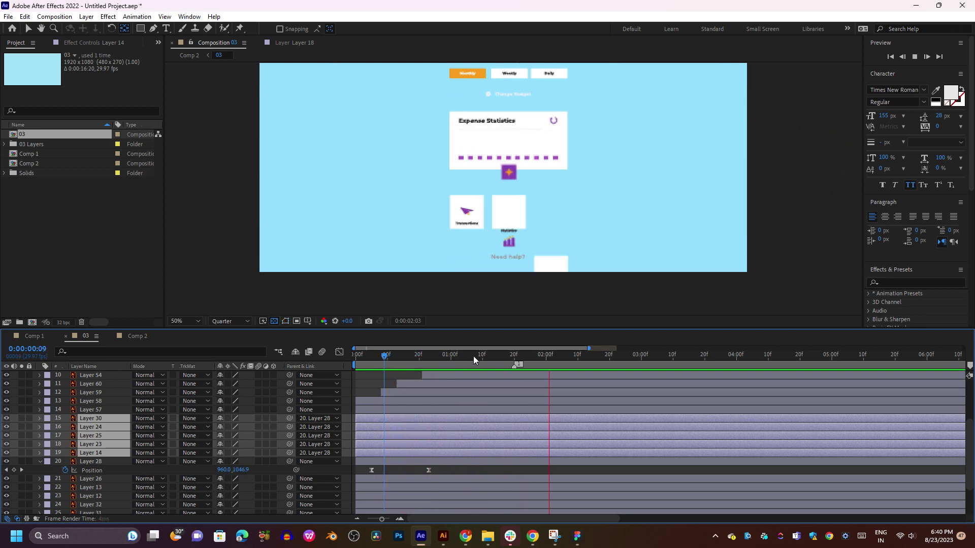
drag(473, 356, 364, 360)
key(space)
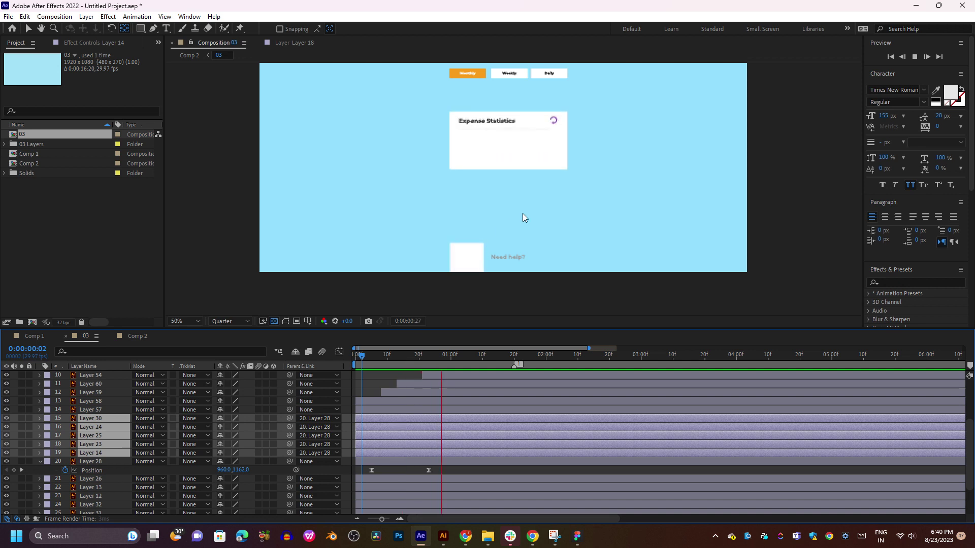
key(space)
drag(555, 172, 547, 211)
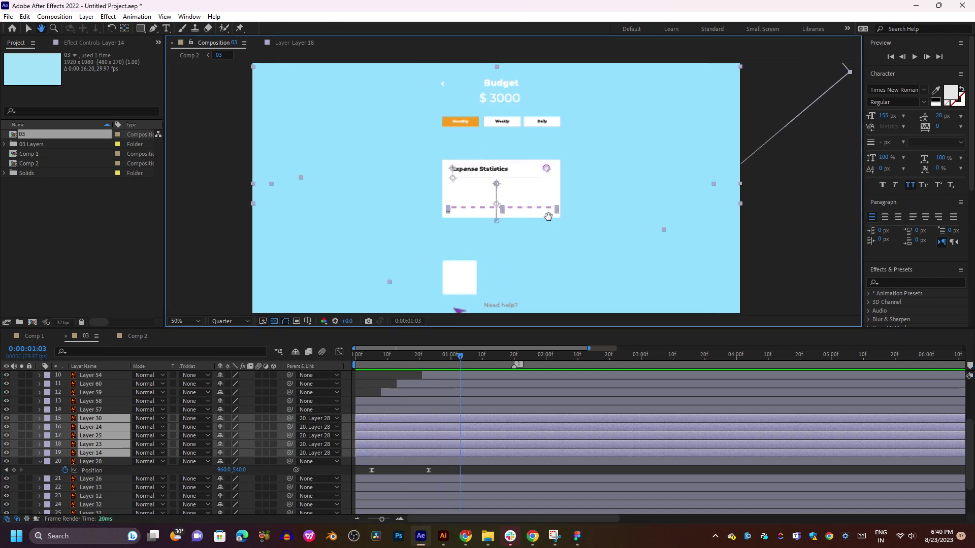
scroll(548, 212, down, 2)
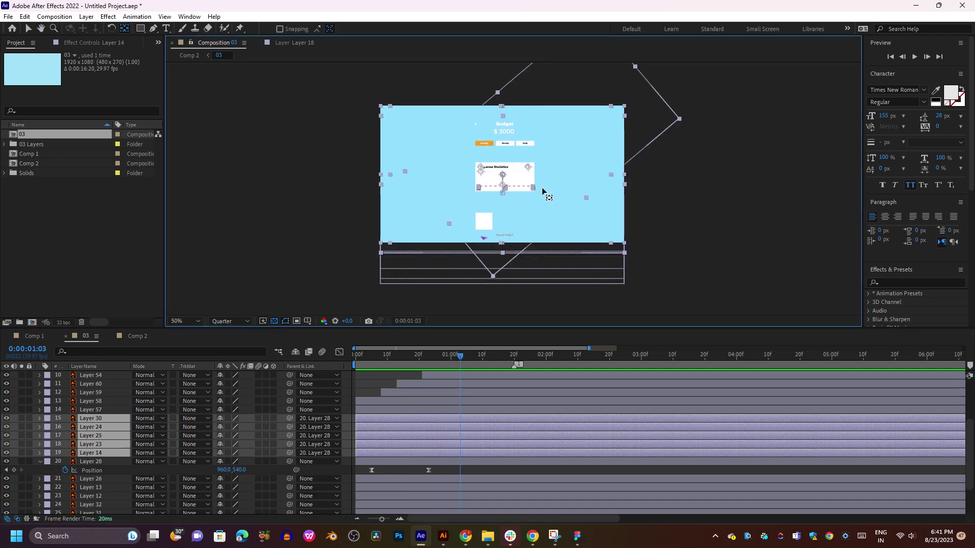
scroll(542, 191, up, 2)
click(358, 355)
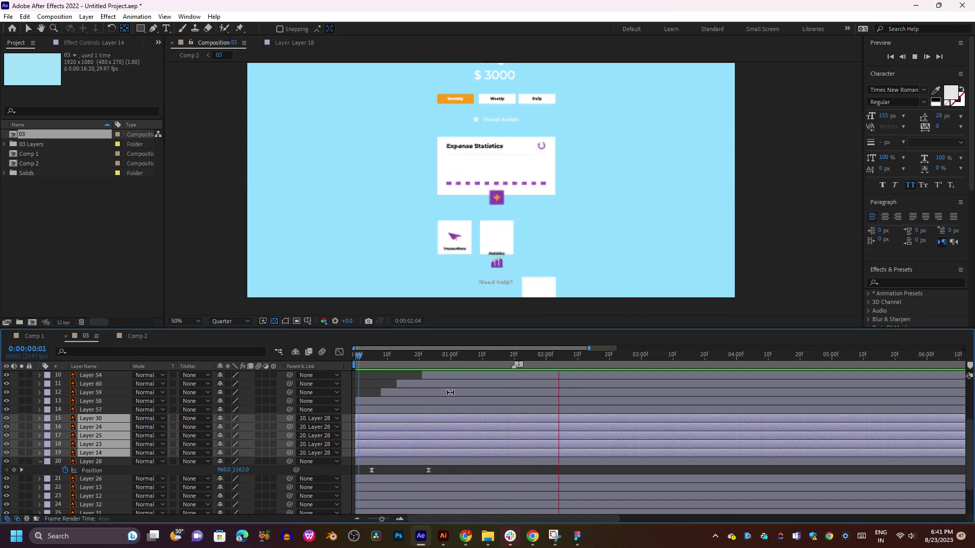
key(space)
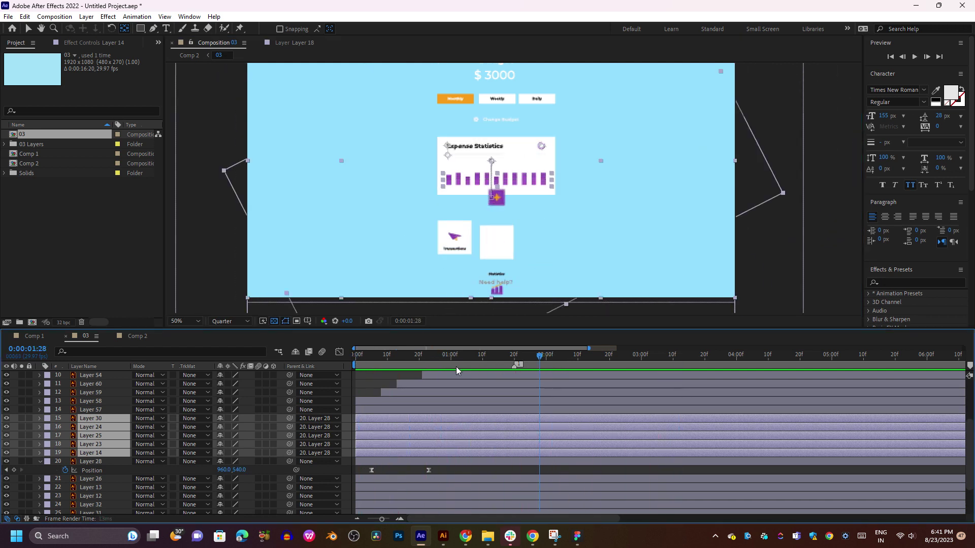
key(space)
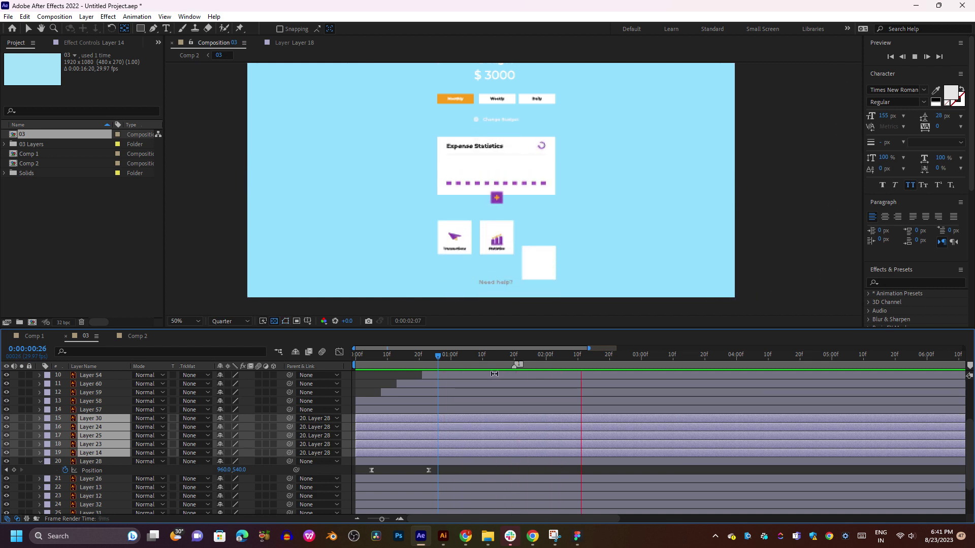
key(space)
scroll(654, 390, up, 1)
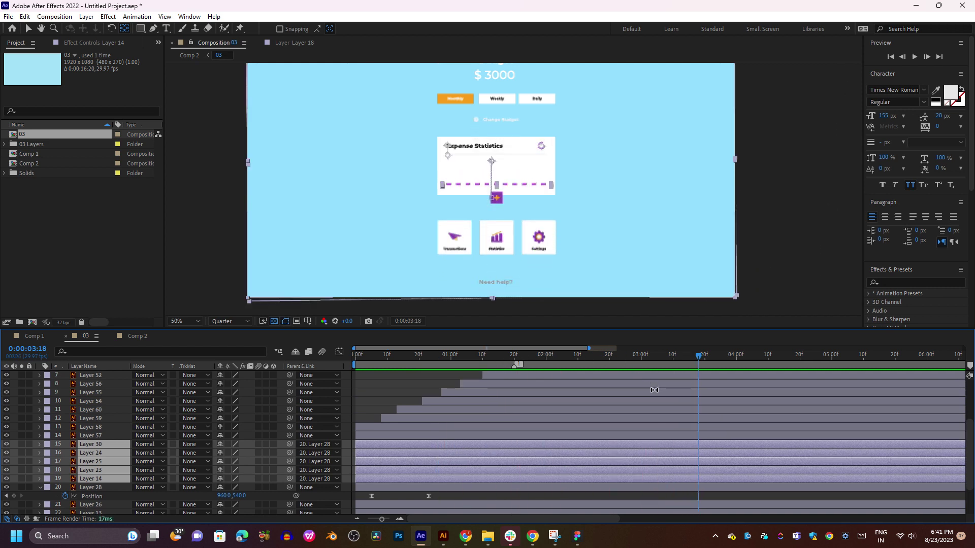
scroll(654, 390, down, 3)
key(space)
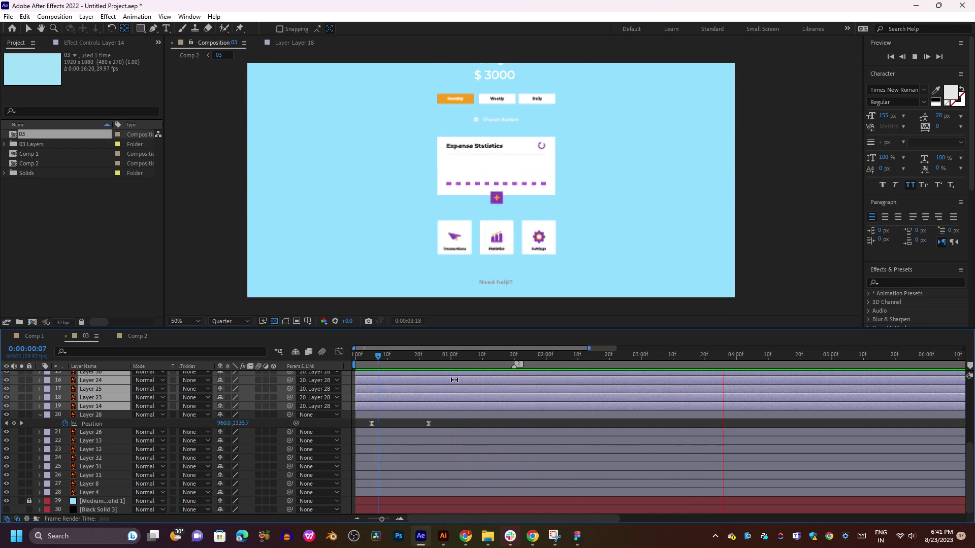
key(space)
key(space)
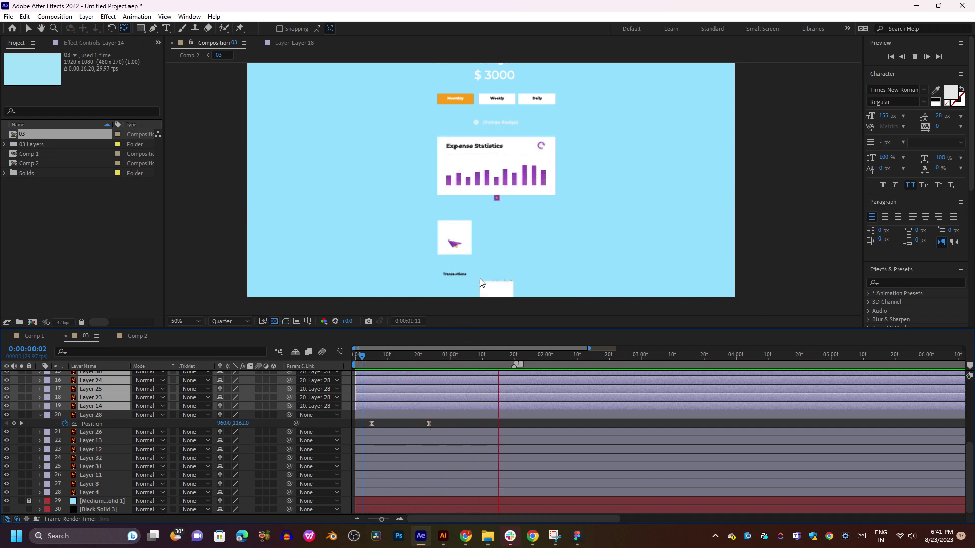
key(space)
drag(510, 144, 508, 198)
scroll(505, 191, up, 2)
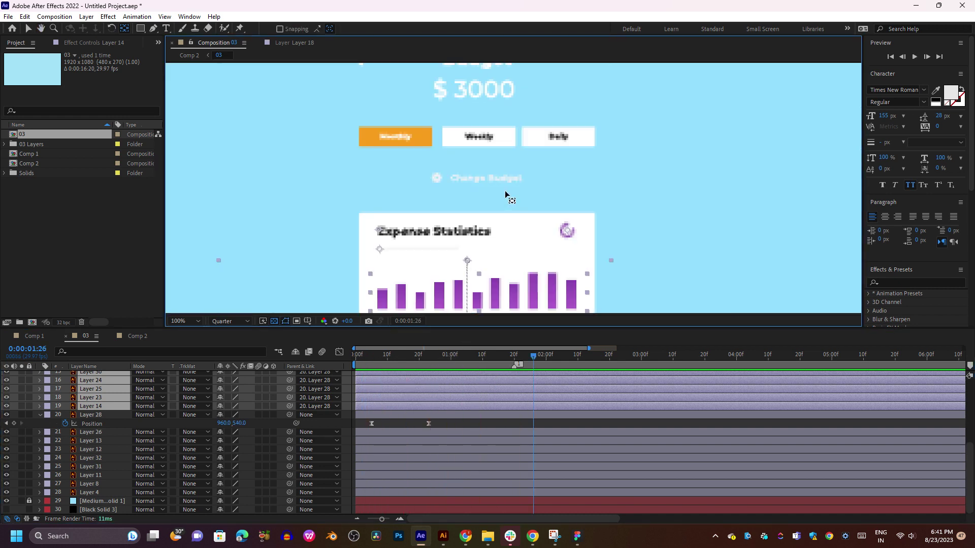
scroll(506, 386, up, 3)
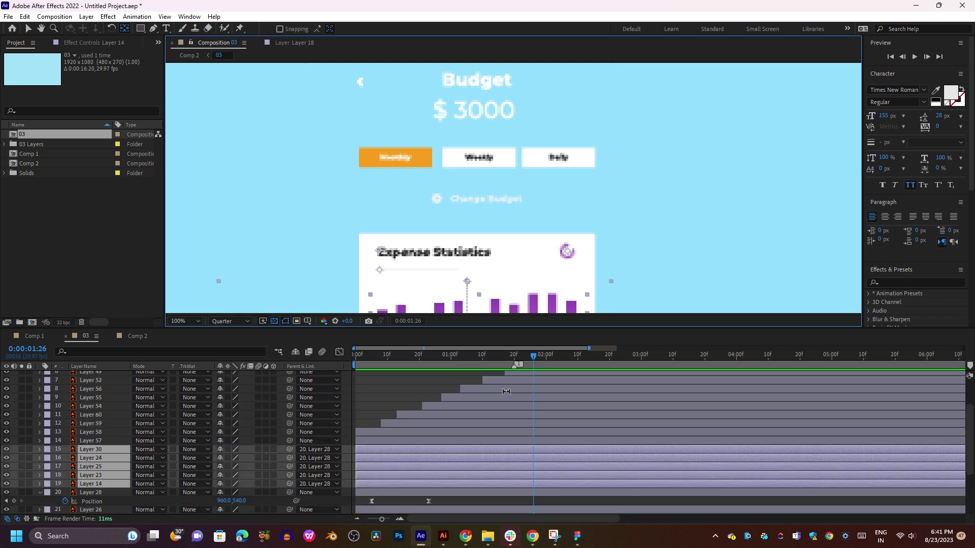
scroll(507, 388, down, 3)
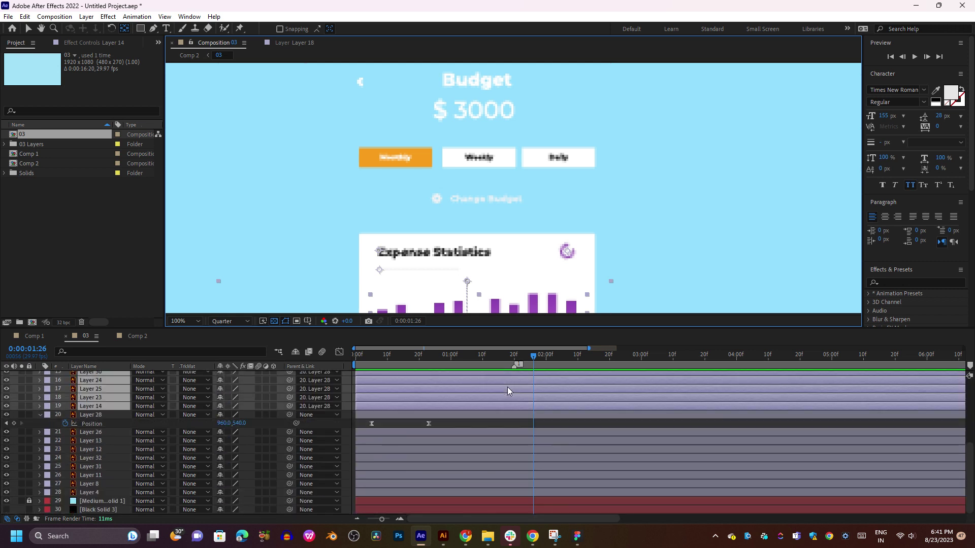
click(109, 440)
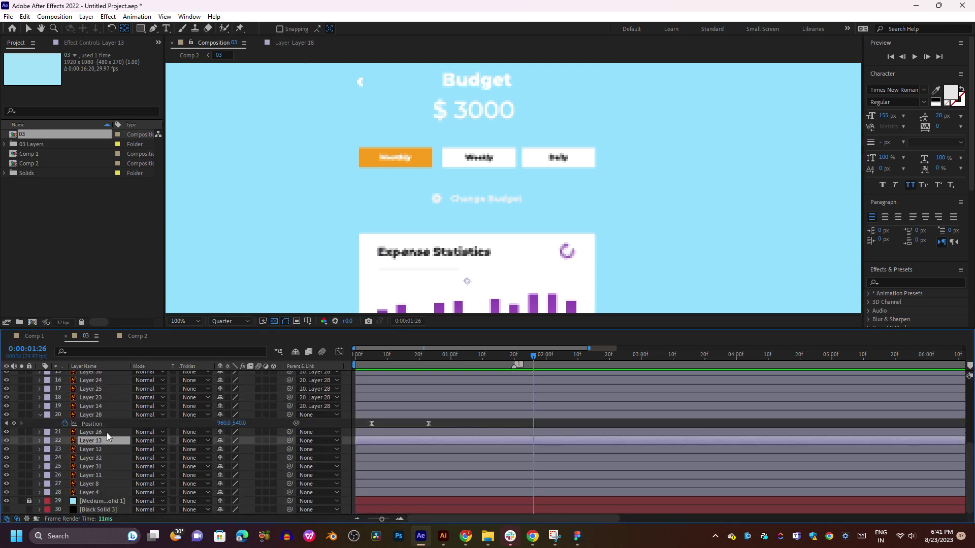
click(105, 433)
click(6, 432)
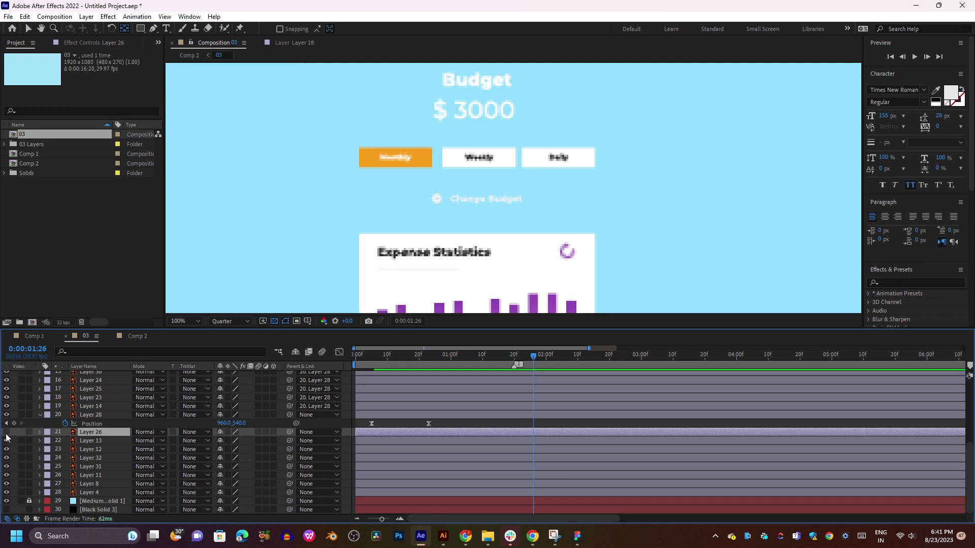
click(7, 434)
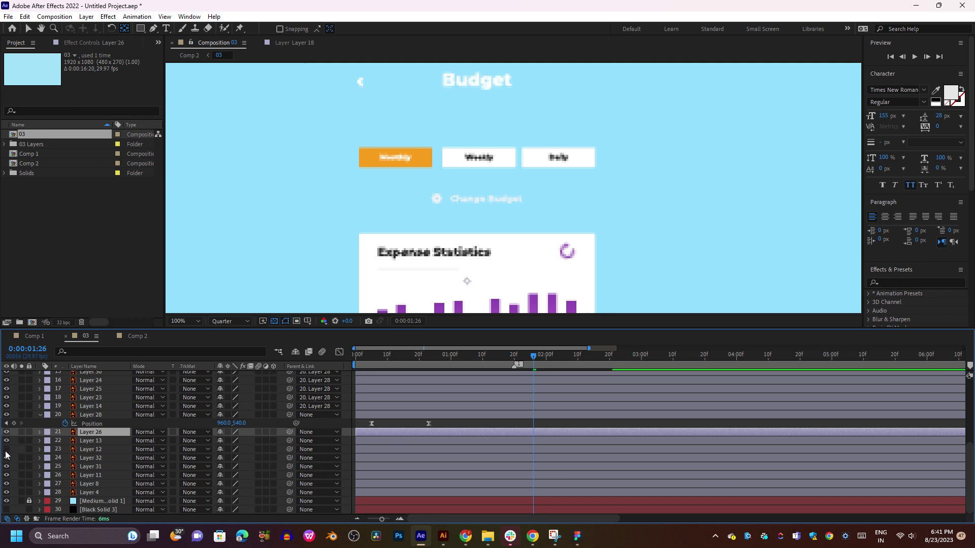
click(93, 408)
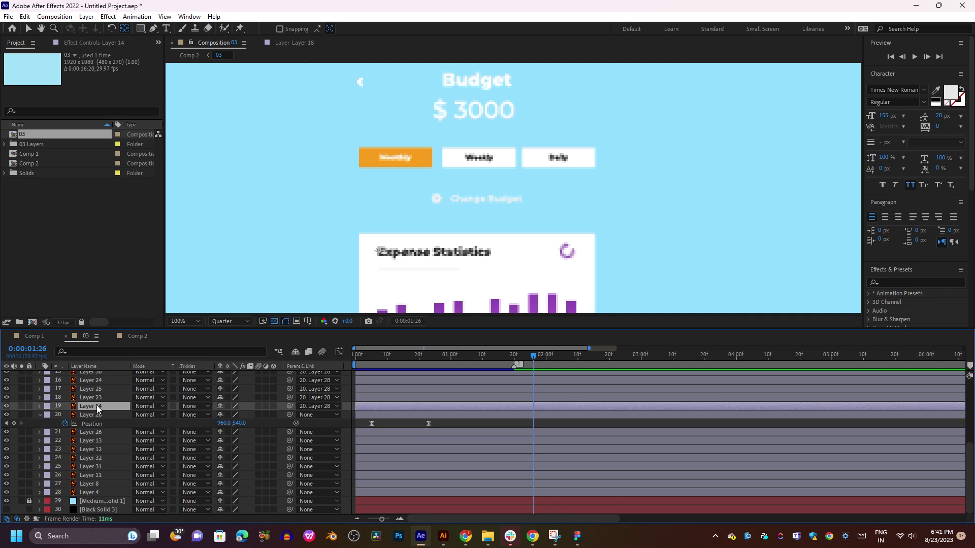
scroll(112, 392, up, 4)
scroll(113, 392, down, 3)
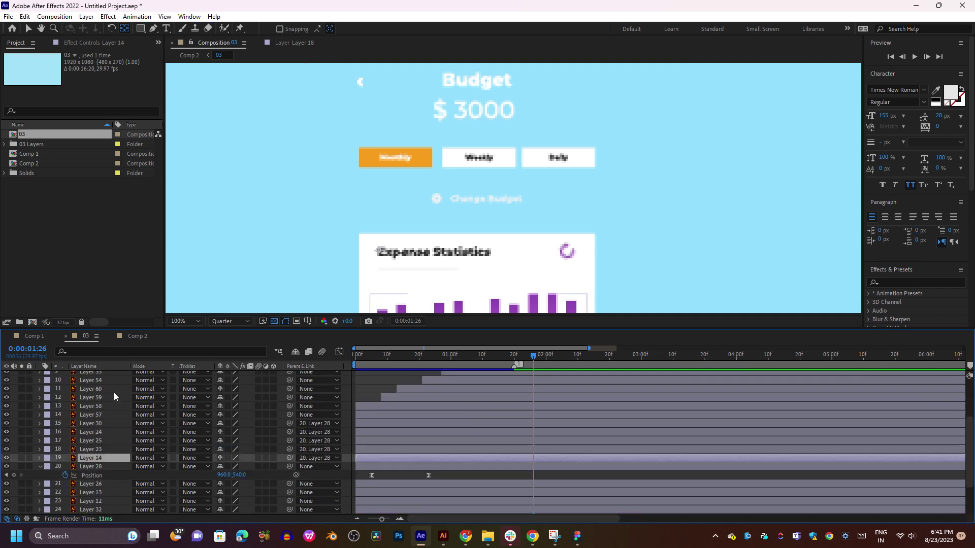
click(113, 415)
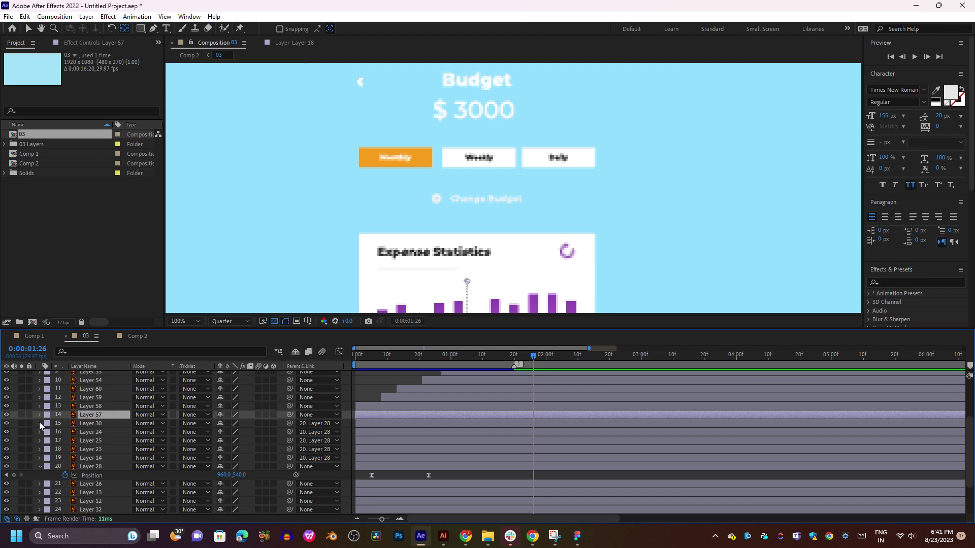
click(6, 416)
click(6, 423)
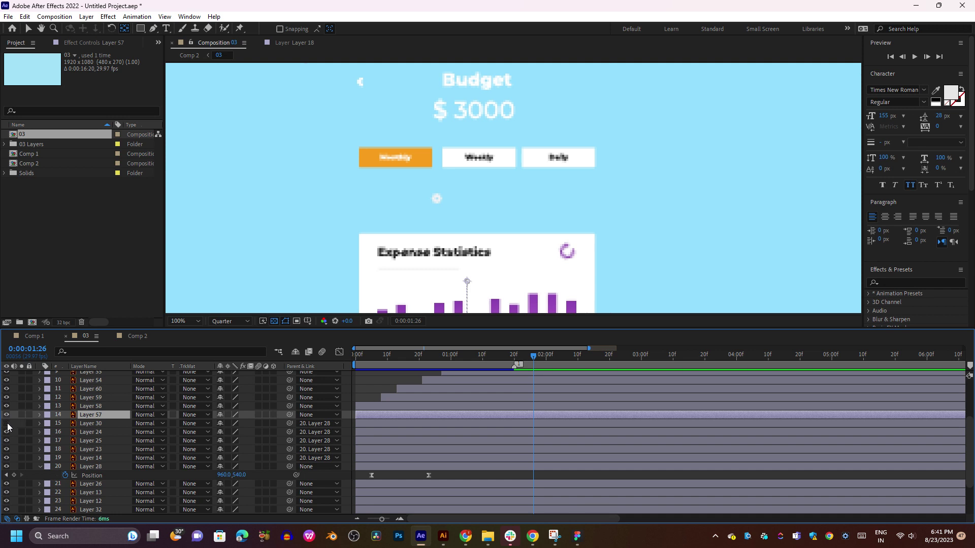
click(6, 423)
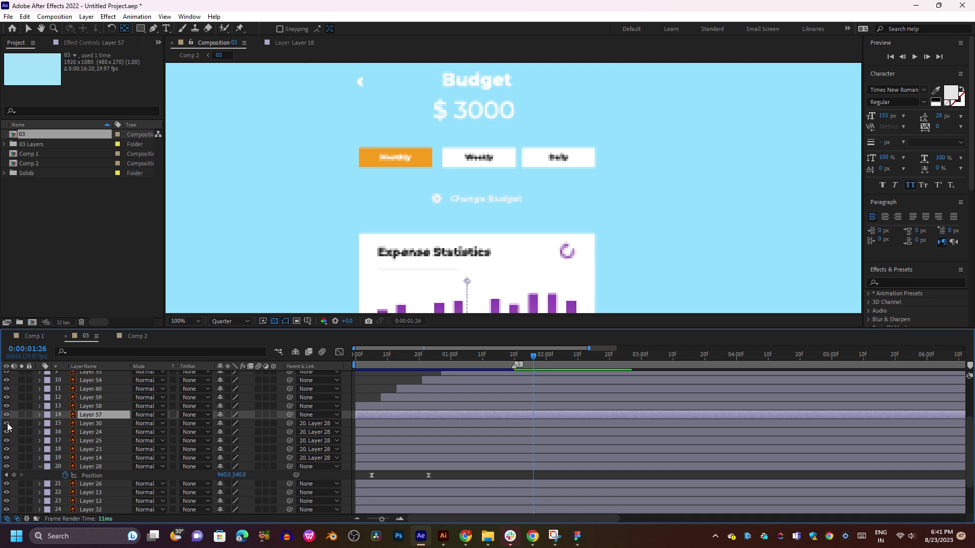
shift+click(91, 425)
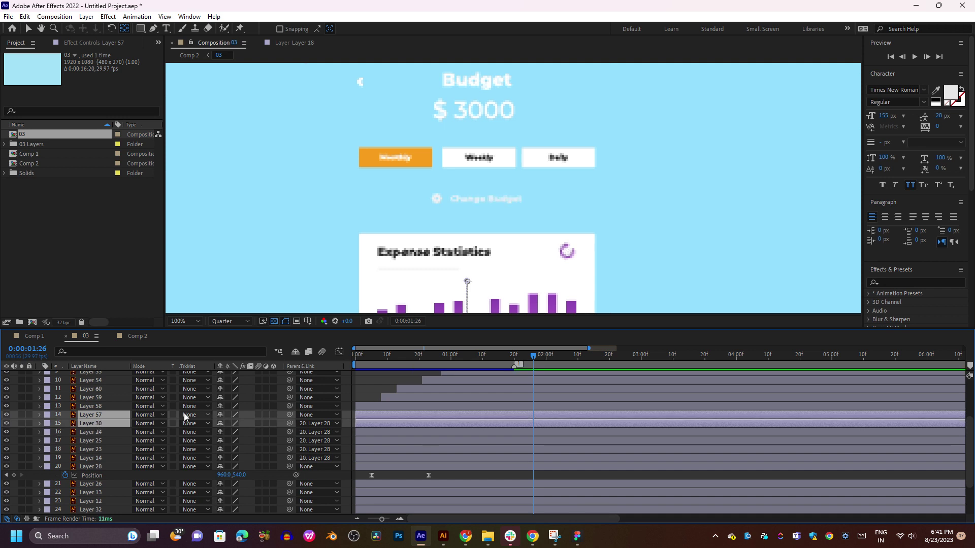
key(p)
- Select the Position and Opacity keyframes of Layers 57 and 30
drag(516, 422, 392, 449)
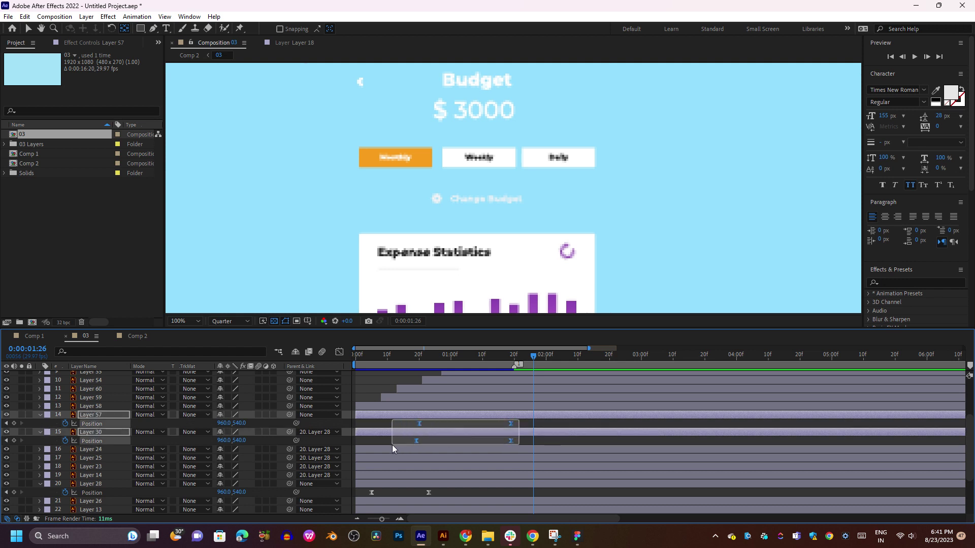
key(shift+t)
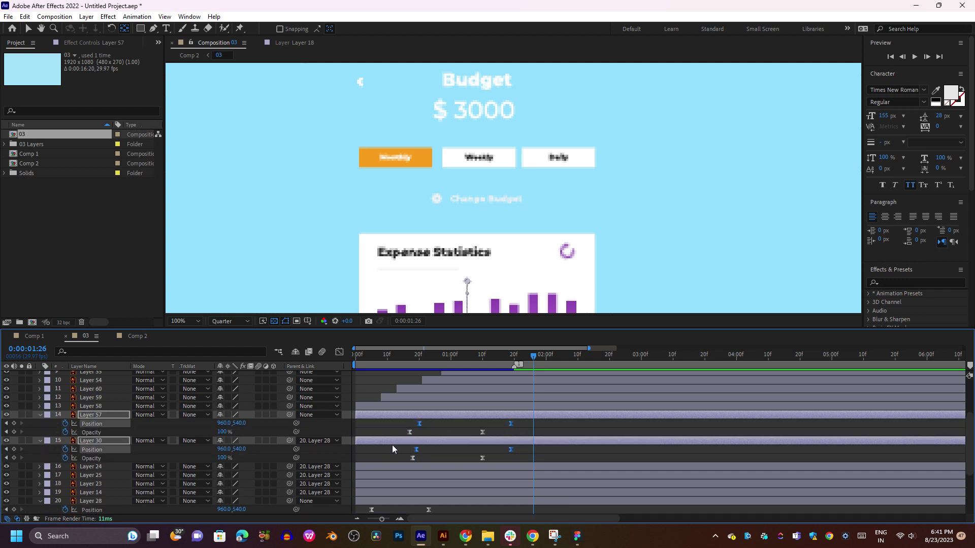
drag(533, 422, 397, 461)
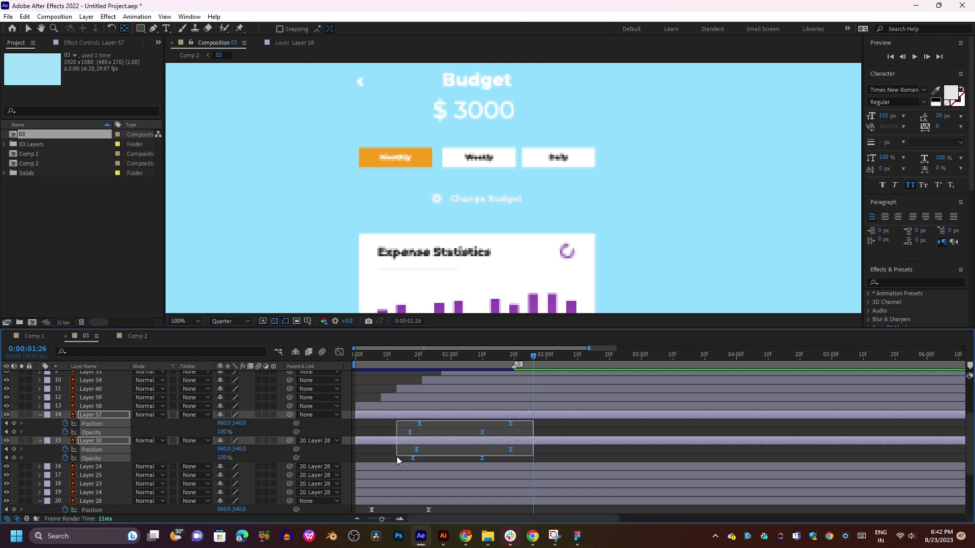
- Paste the entrance keyframes onto Layer 12 at frame 8, then undo the accidental extra paste
scroll(454, 457, down, 5)
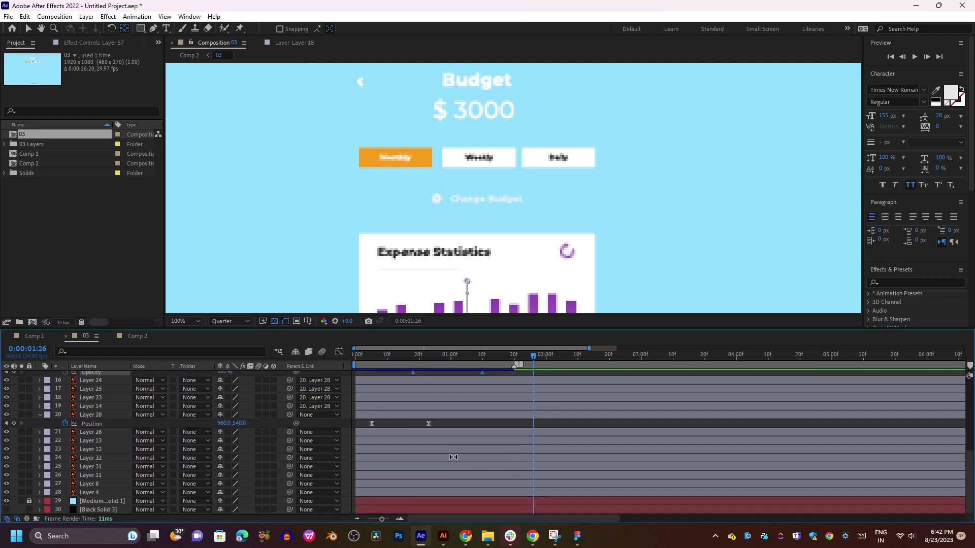
click(98, 458)
key(ctrl+Up)
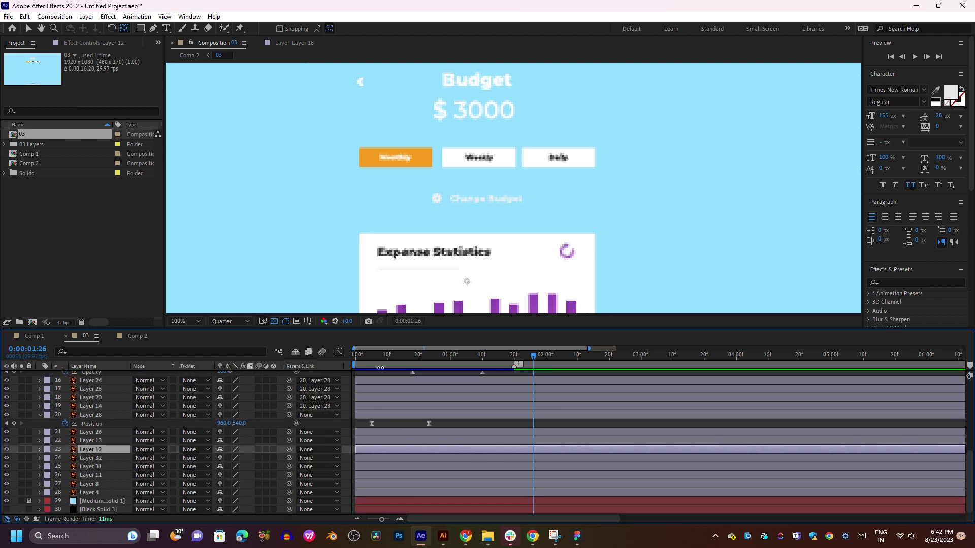
drag(388, 353, 382, 352)
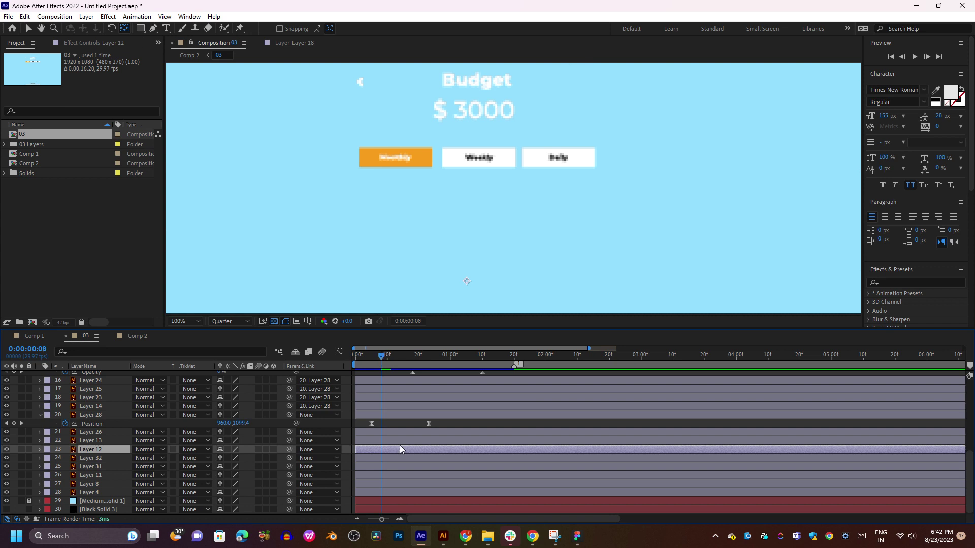
key(ctrl+v)
key(space)
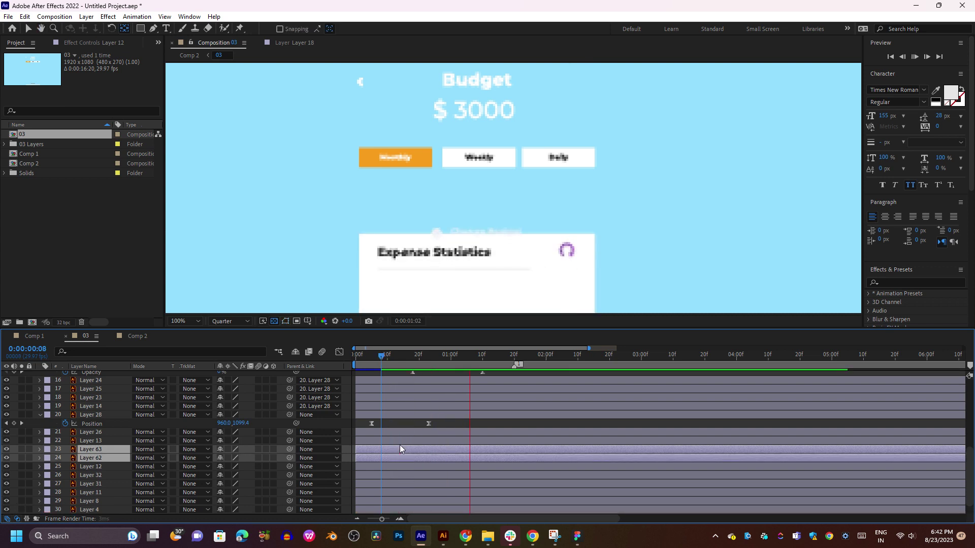
scroll(477, 242, down, 2)
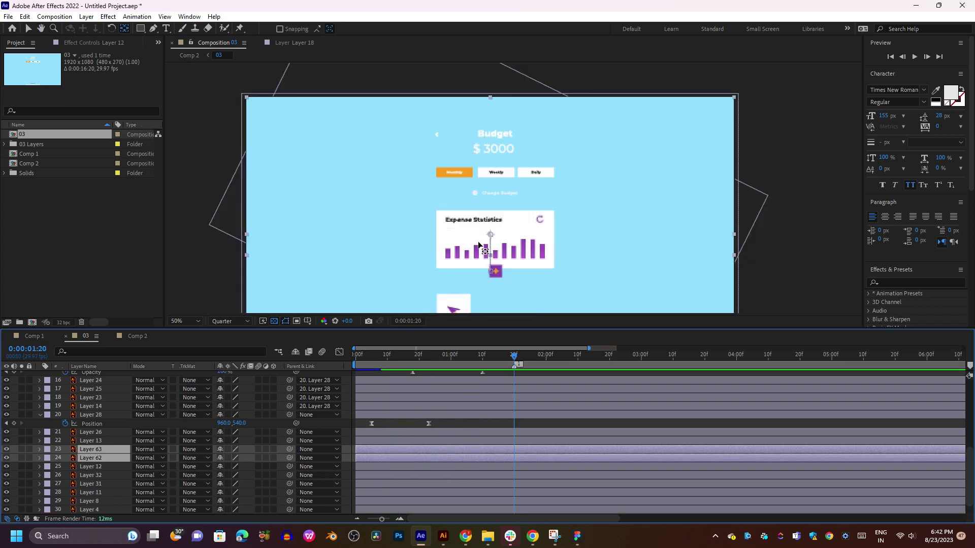
key(ctrl+z)
- Reselect Layer 57's Position and Opacity keyframes and select Layer 13
scroll(109, 437, up, 1)
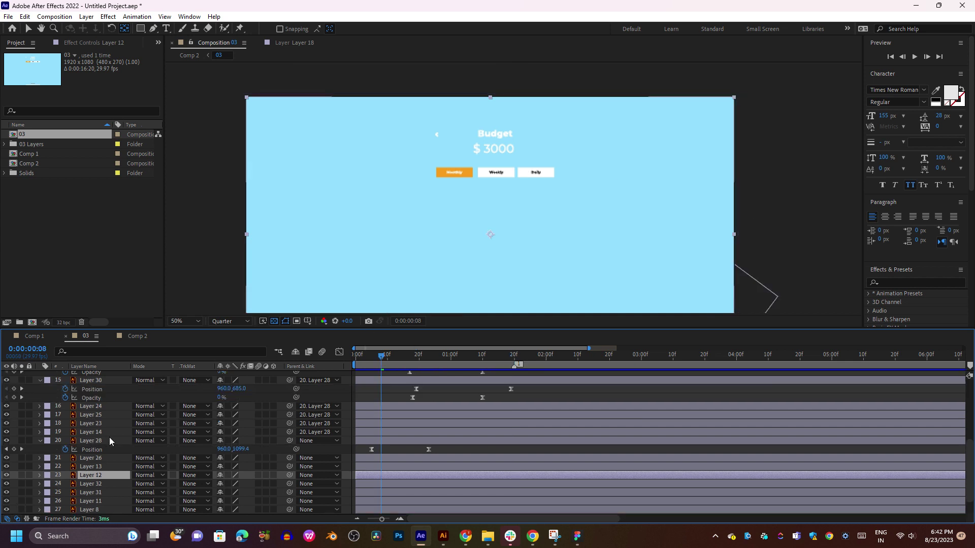
scroll(109, 437, up, 1)
scroll(109, 438, up, 1)
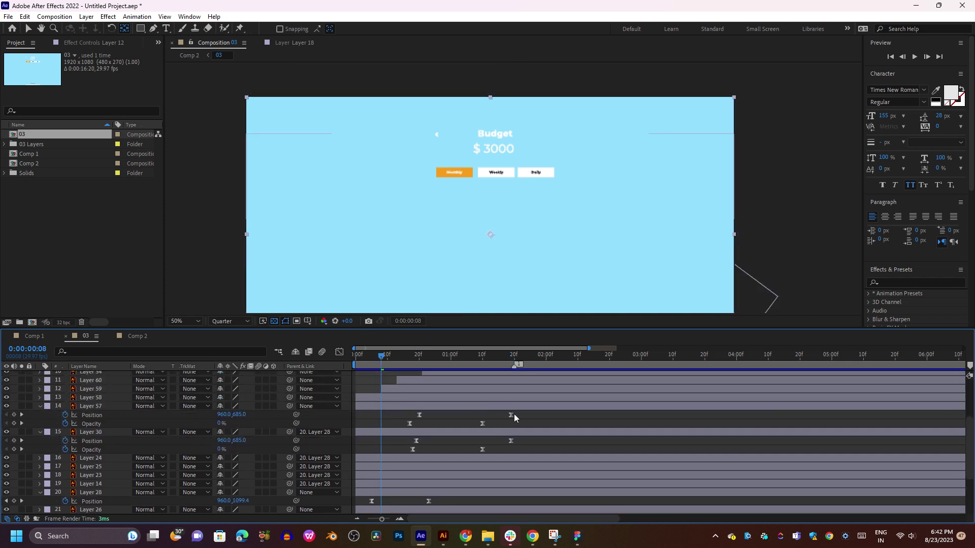
drag(516, 412, 409, 426)
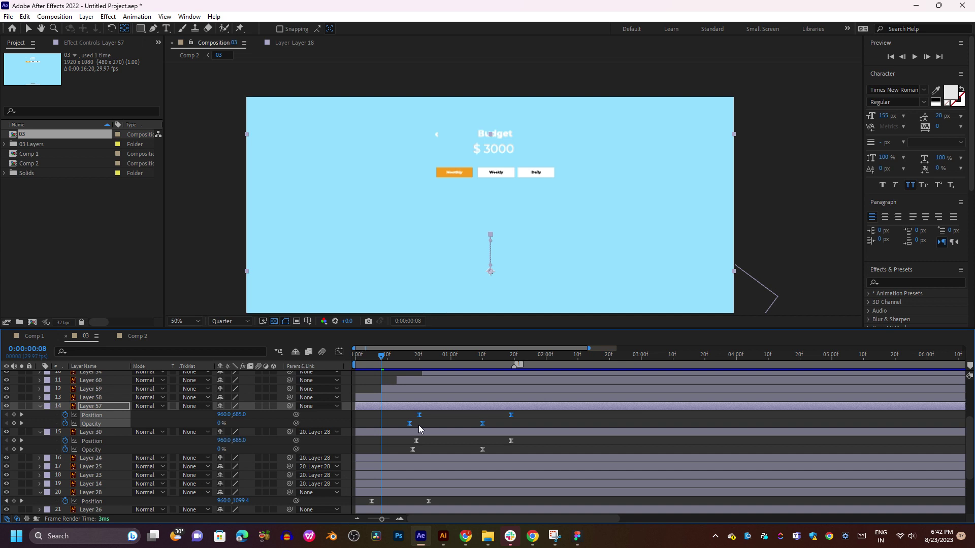
scroll(86, 447, down, 3)
click(91, 440)
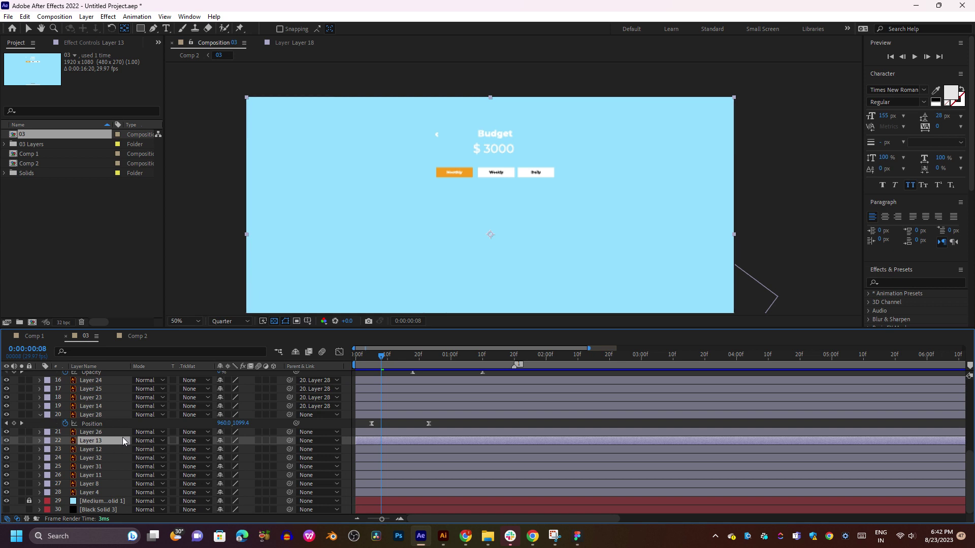
- Paste the entrance keyframes onto Layer 13 and preview the Budget heading rising from 960, 685
click(39, 440)
click(49, 449)
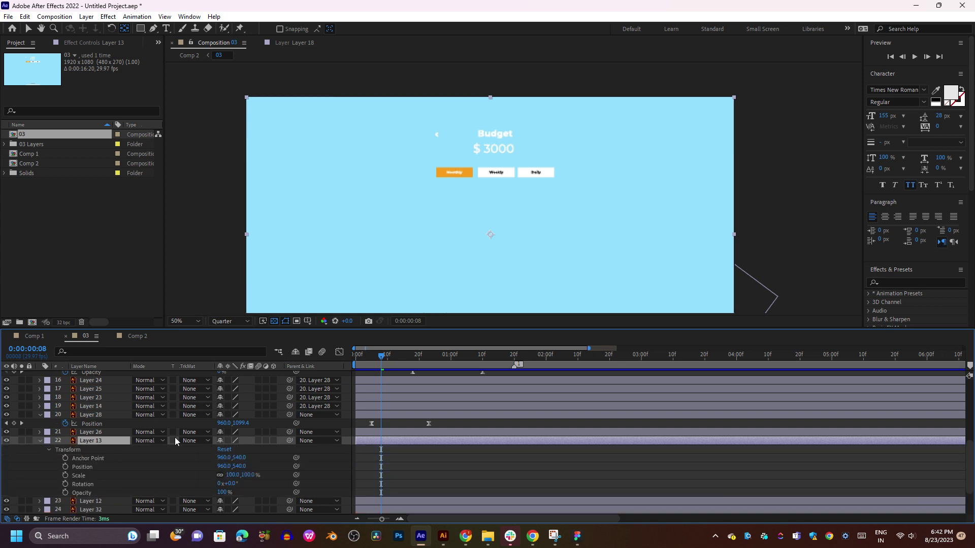
key(ctrl+v)
key(space)
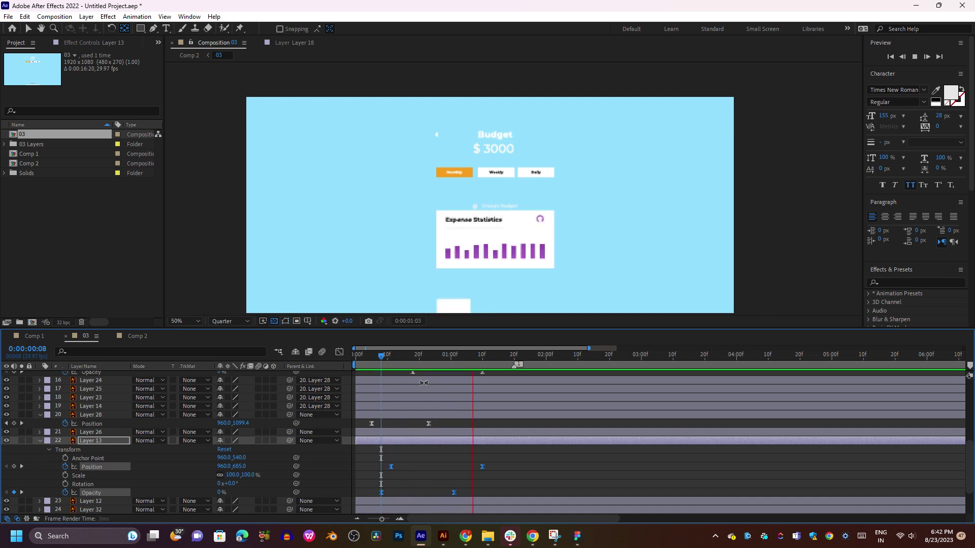
drag(410, 358, 387, 359)
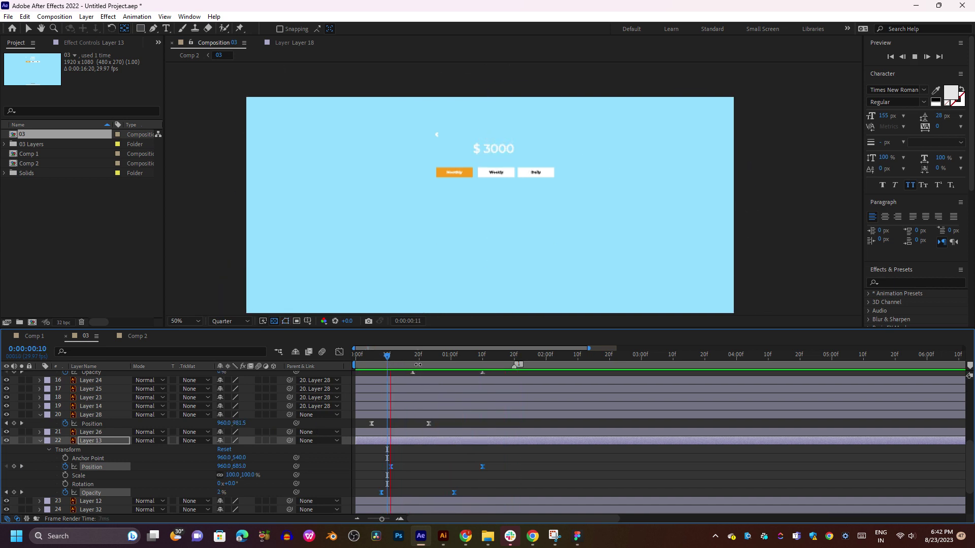
key(space)
key(space)
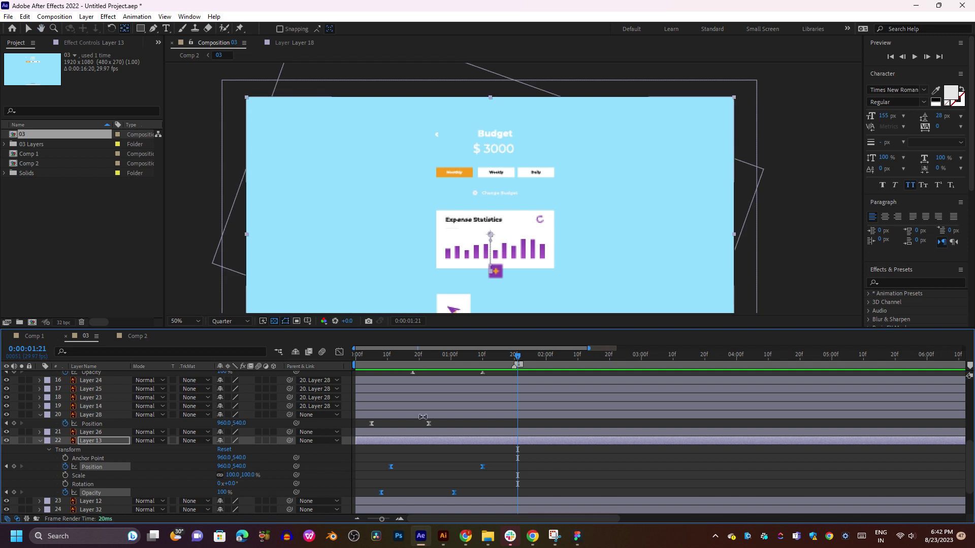
drag(416, 364, 372, 363)
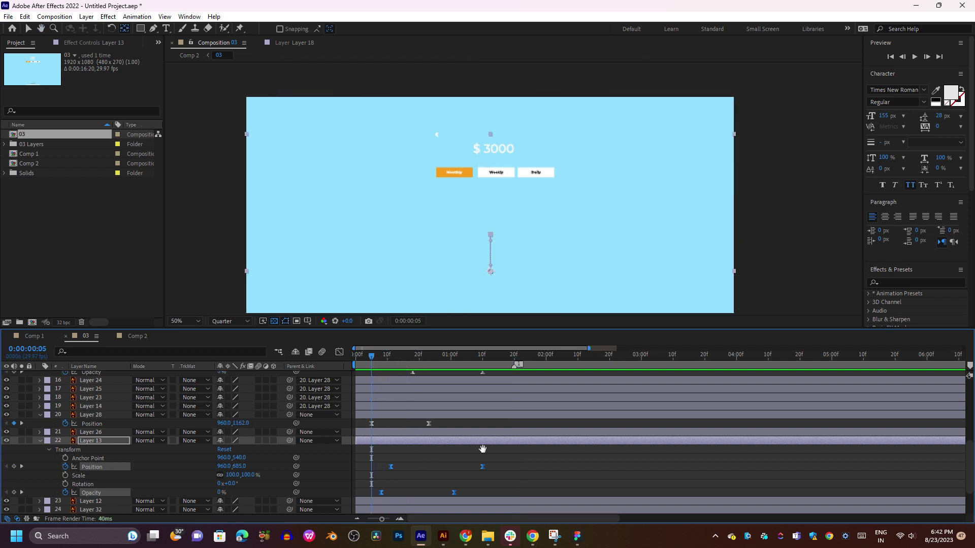
key(space)
key(space)
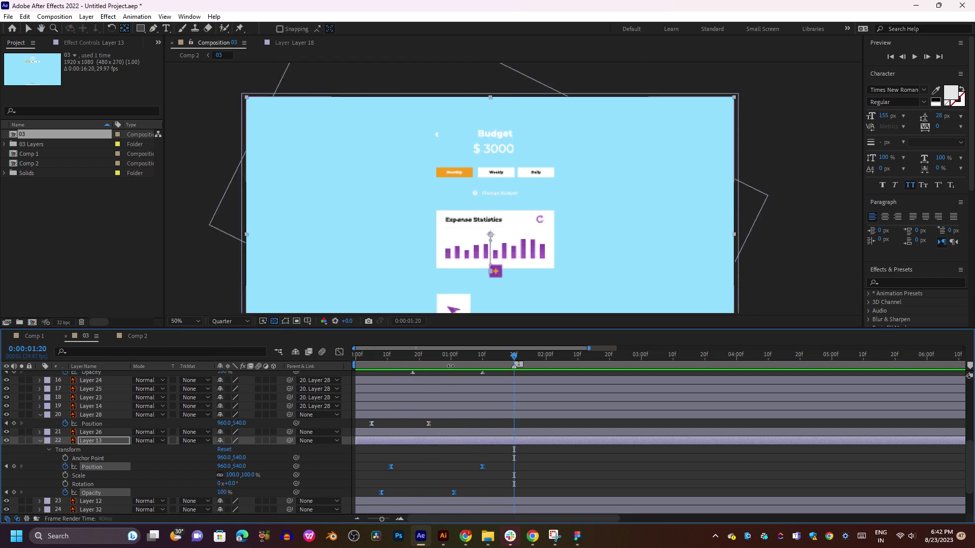
mouse_move(449, 361)
mouse_down()
mouse_move(438, 362)
mouse_move(514, 365)
mouse_move(492, 364)
mouse_up()
- Make Layer 26 visible and select Layer 12, the $ 3000 amount
click(113, 433)
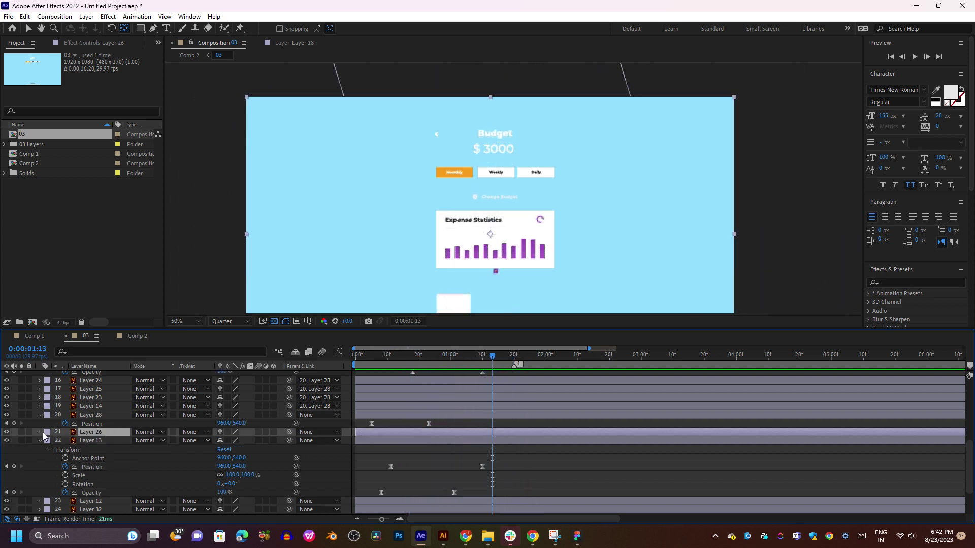
click(6, 432)
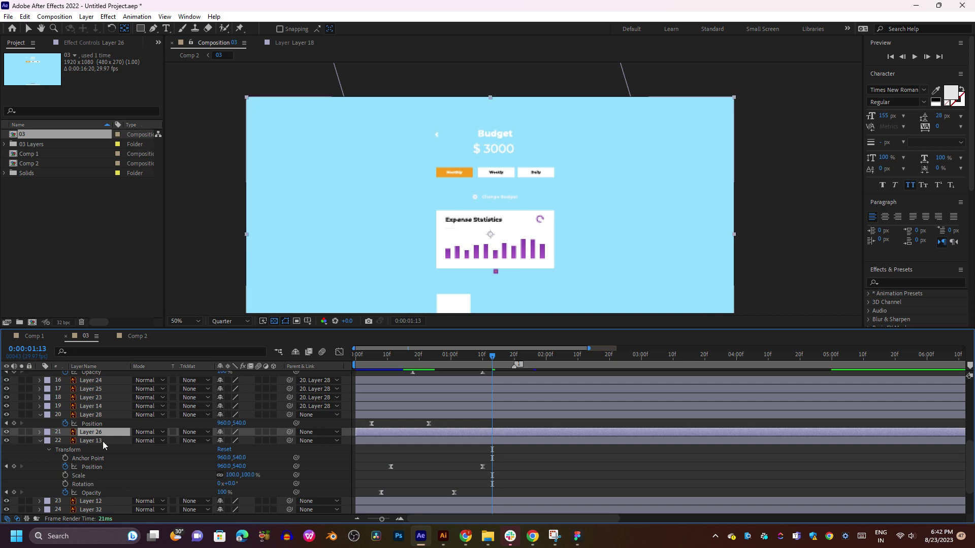
scroll(103, 441, down, 3)
click(93, 452)
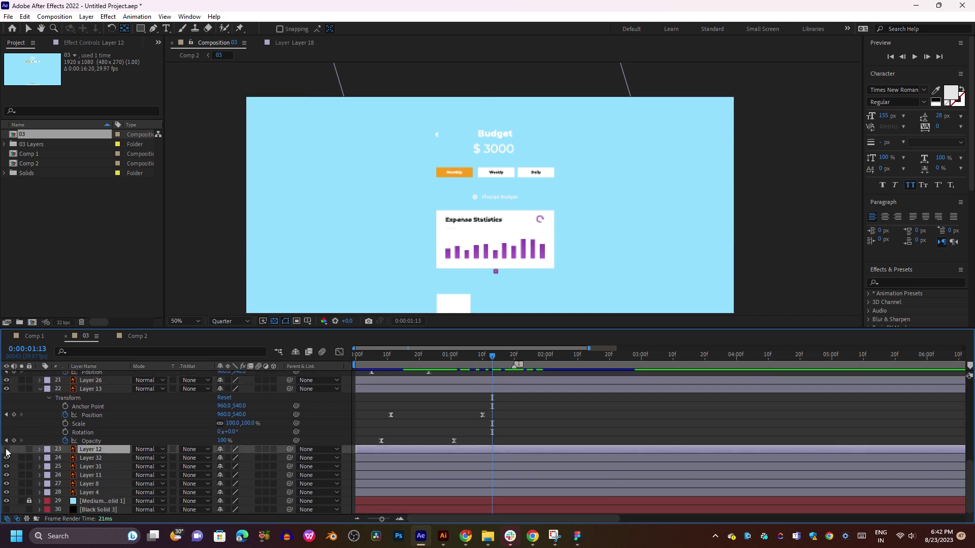
- Paste the entrance keyframes onto Layer 12 at frame 11 and reveal them
click(390, 358)
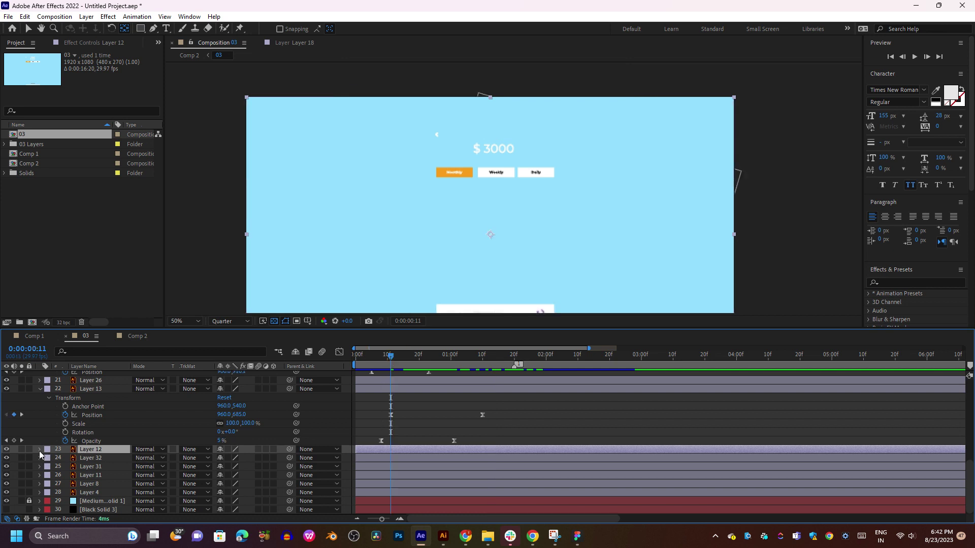
click(40, 450)
key(ctrl+v)
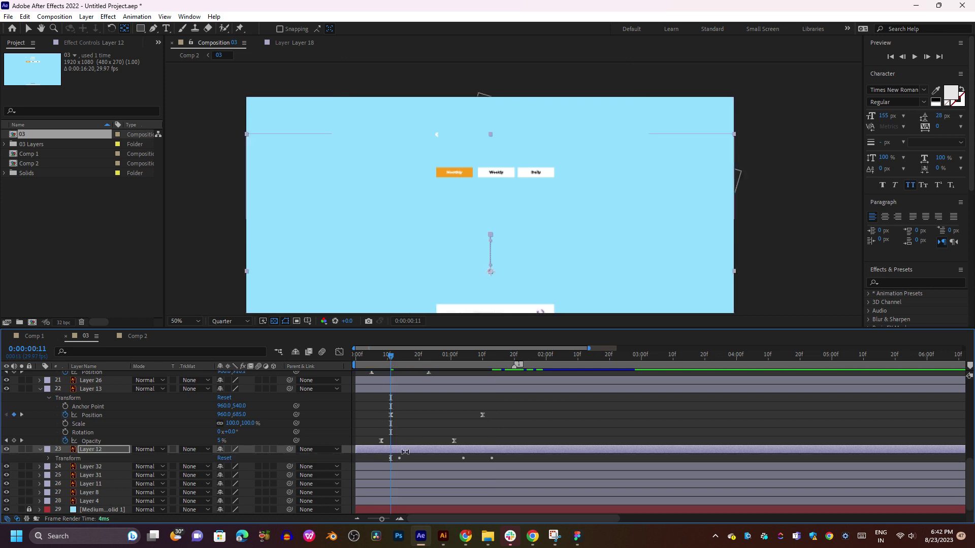
click(52, 461)
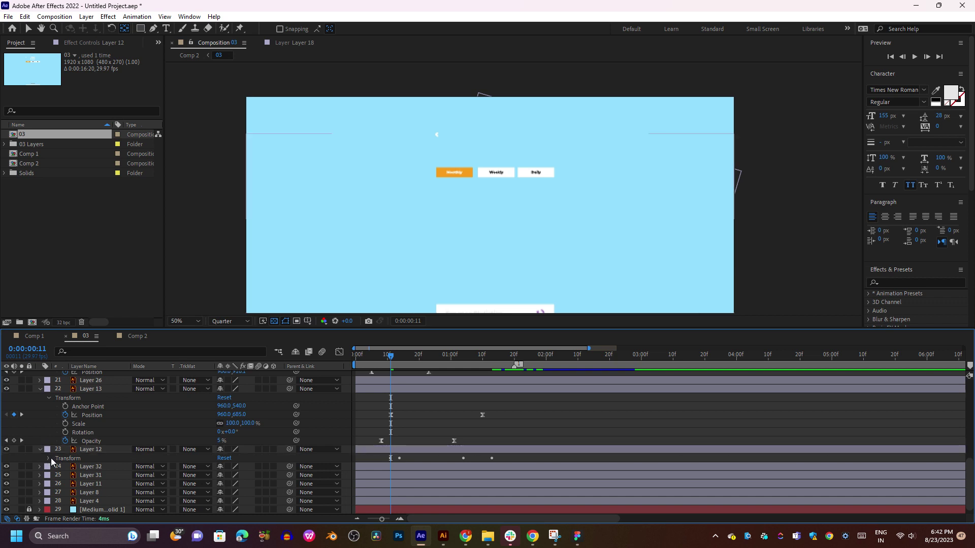
click(50, 459)
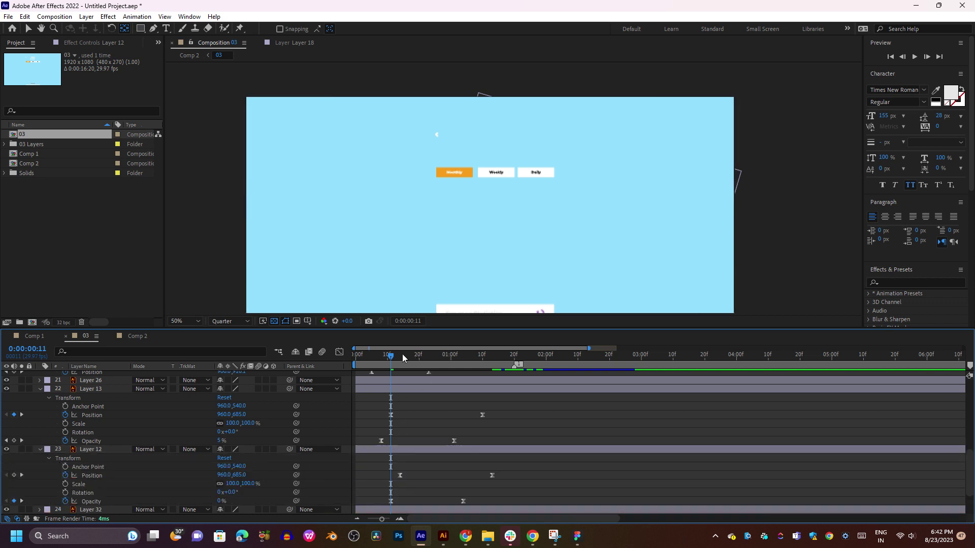
key(Page_Up)
key(Page_Up)
key(Page_Up)
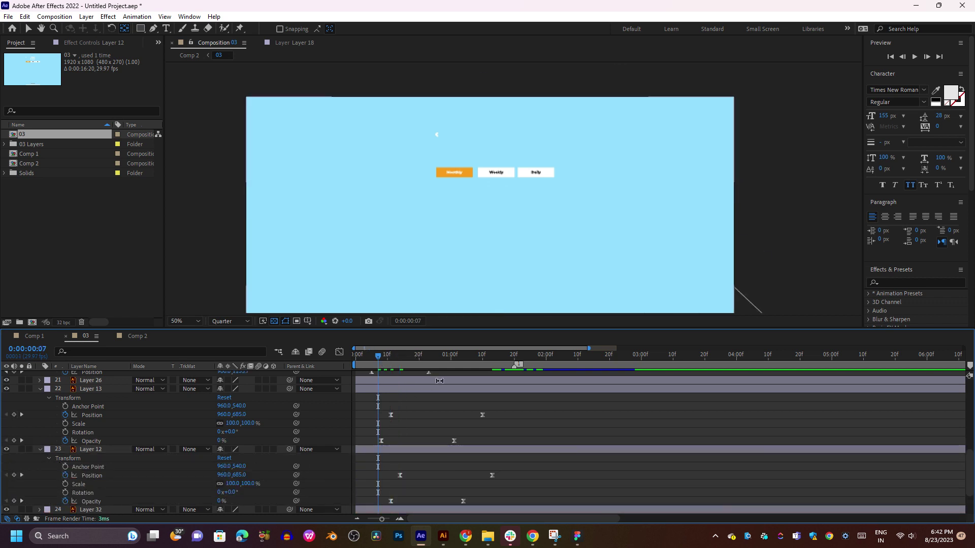
key(space)
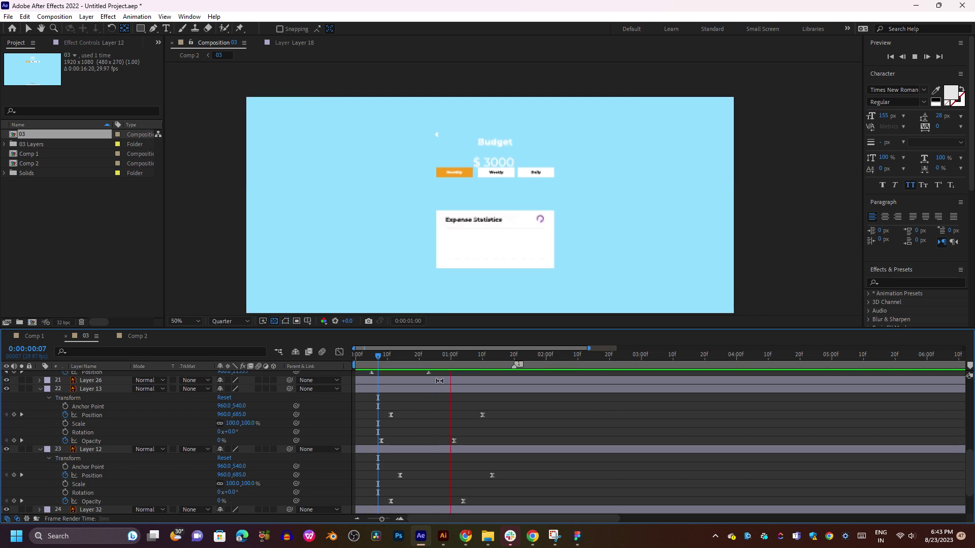
click(394, 358)
- Offset Layer 12's keyframes so the $ 3000 amount trails the Budget heading, previewing the stagger
click(366, 364)
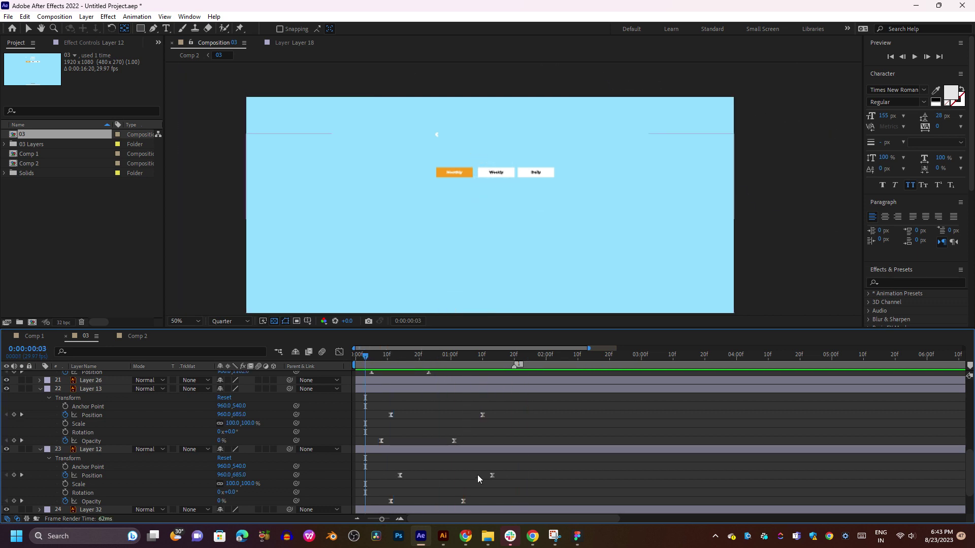
mouse_move(518, 468)
mouse_down()
mouse_move(389, 498)
mouse_move(373, 477)
mouse_up()
key(space)
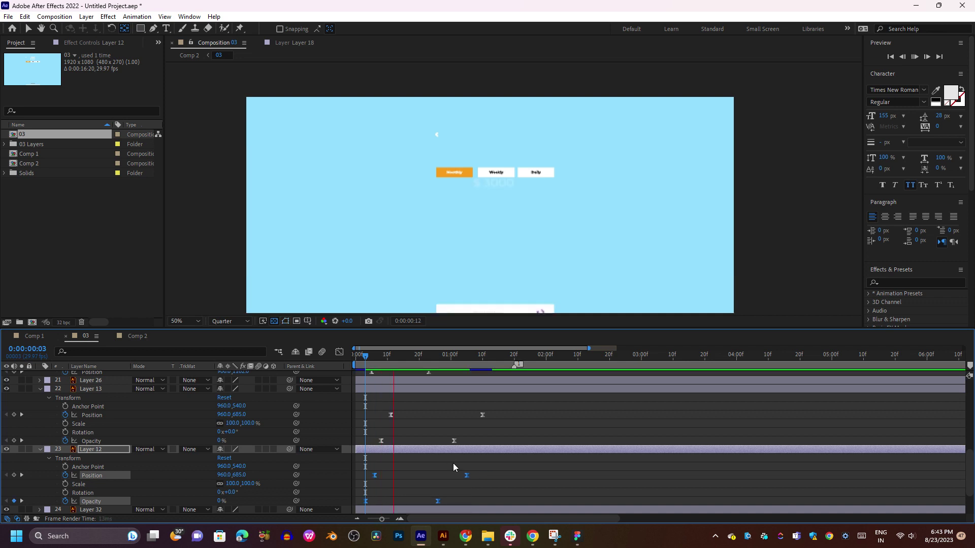
drag(466, 475, 513, 477)
click(413, 355)
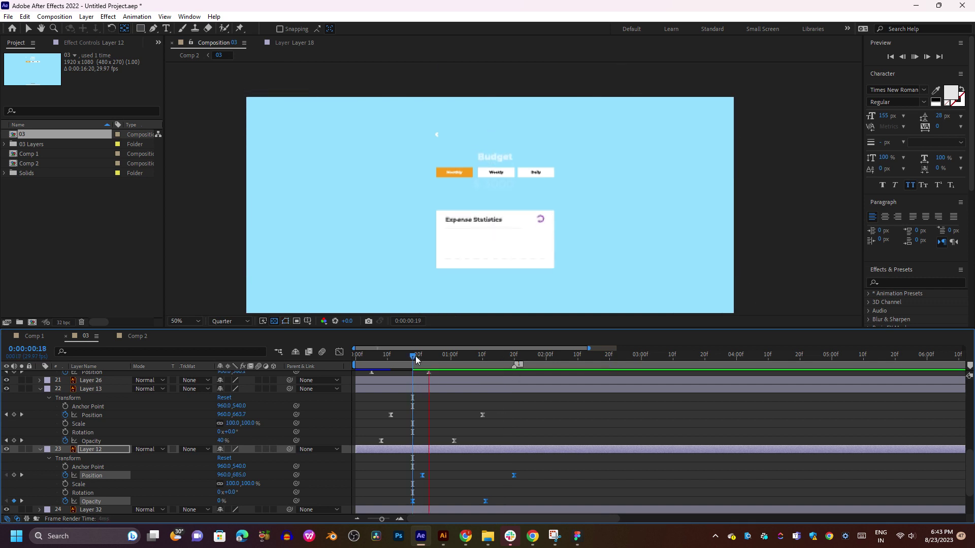
key(space)
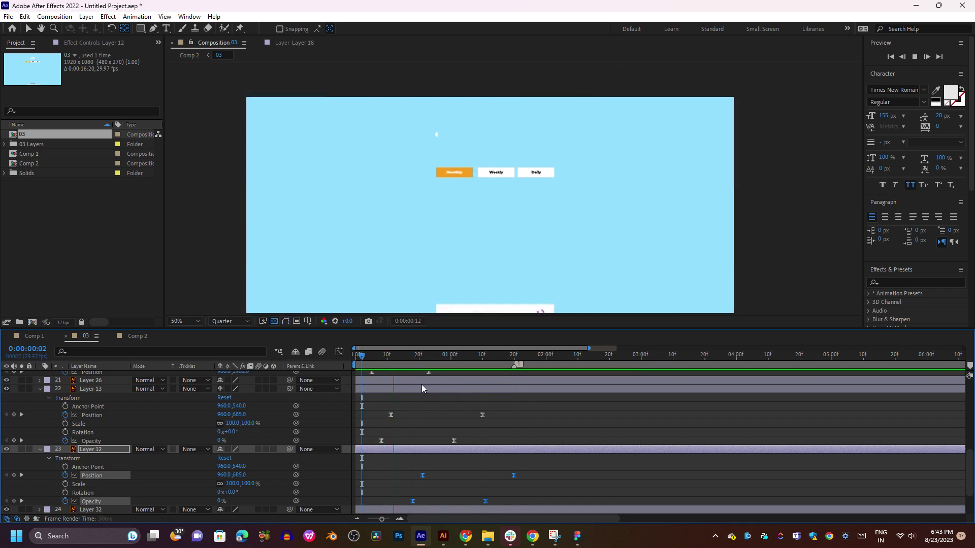
key(space)
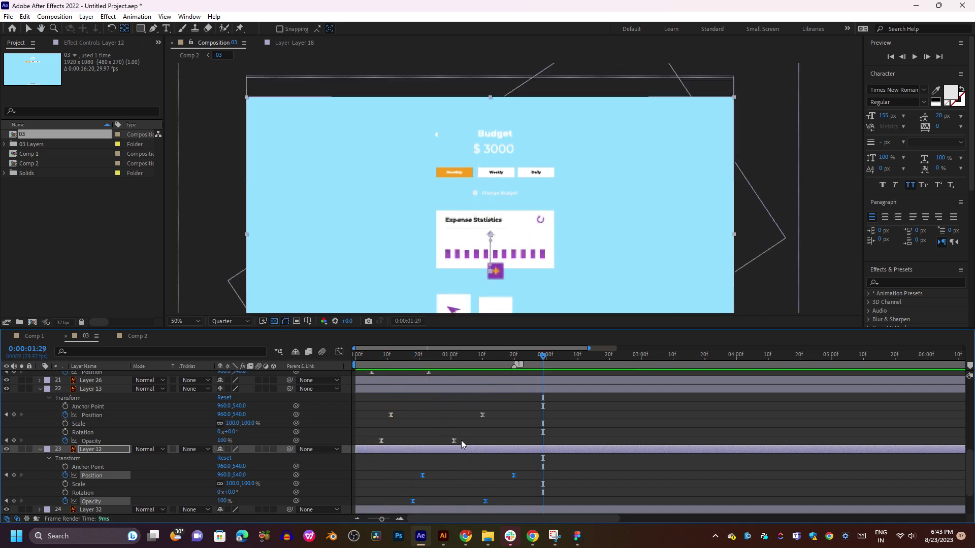
drag(422, 475, 407, 476)
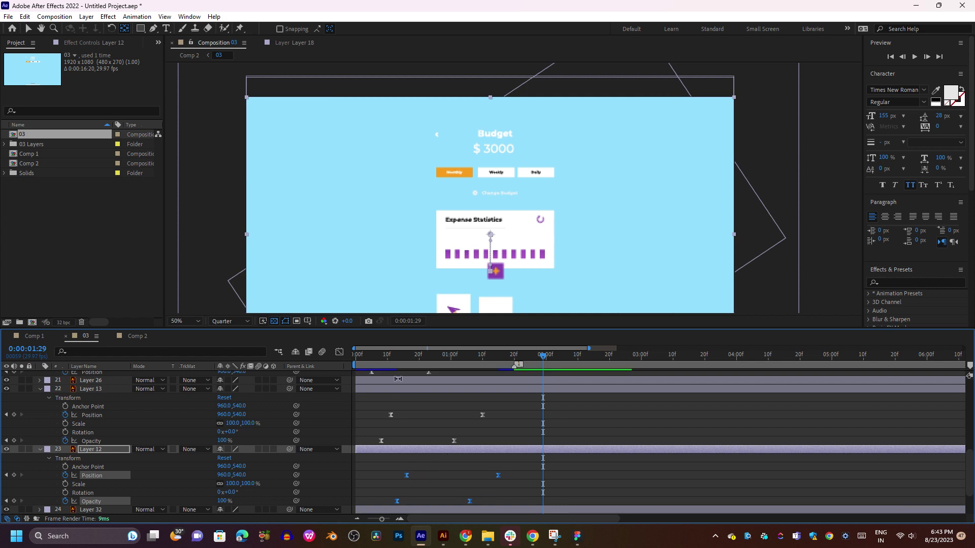
click(391, 357)
key(space)
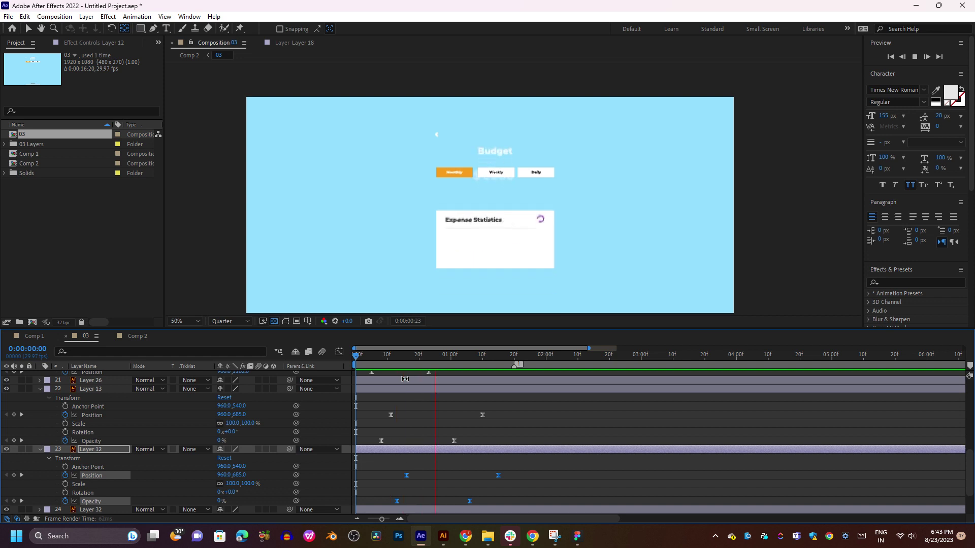
key(space)
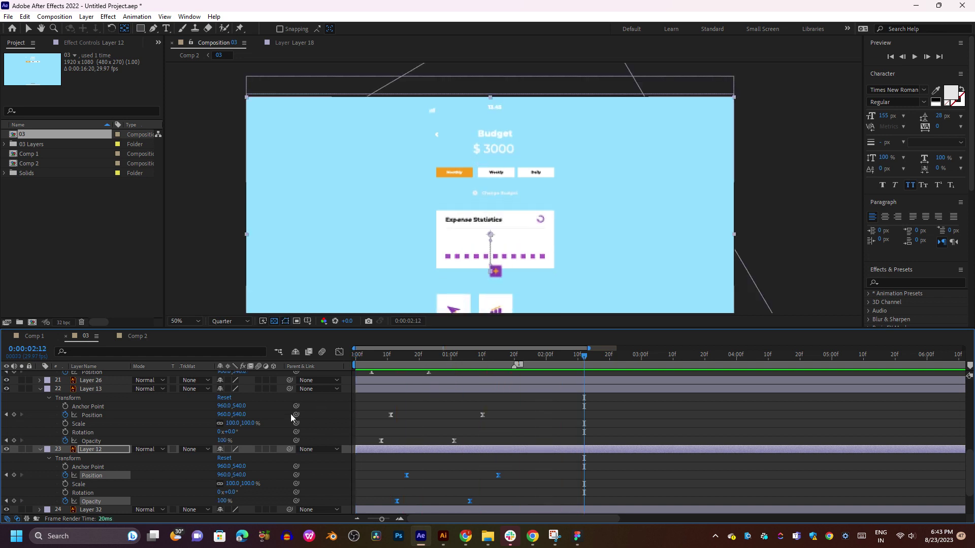
scroll(107, 455, down, 3)
click(60, 458)
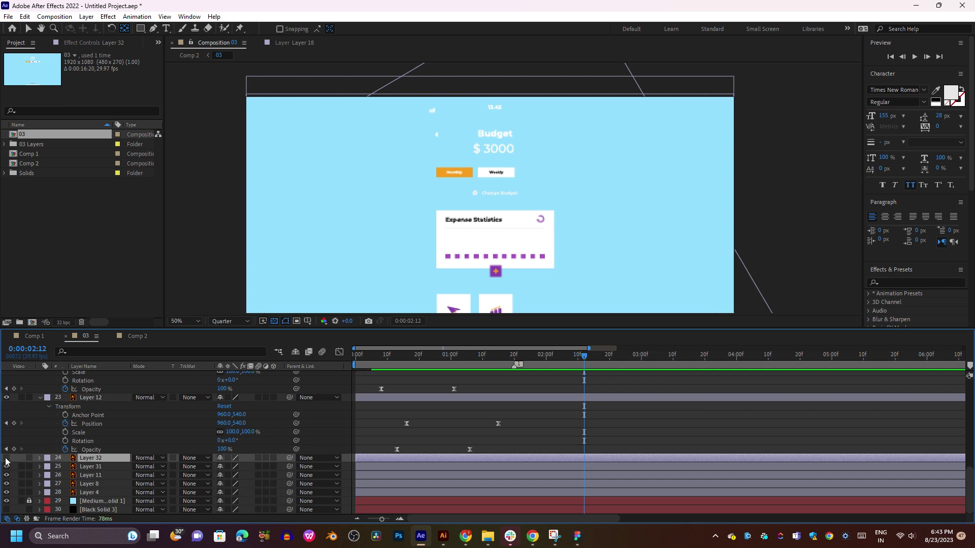
- Make Layer 32, the Daily button, visible and preview the animation from frame 19
click(6, 458)
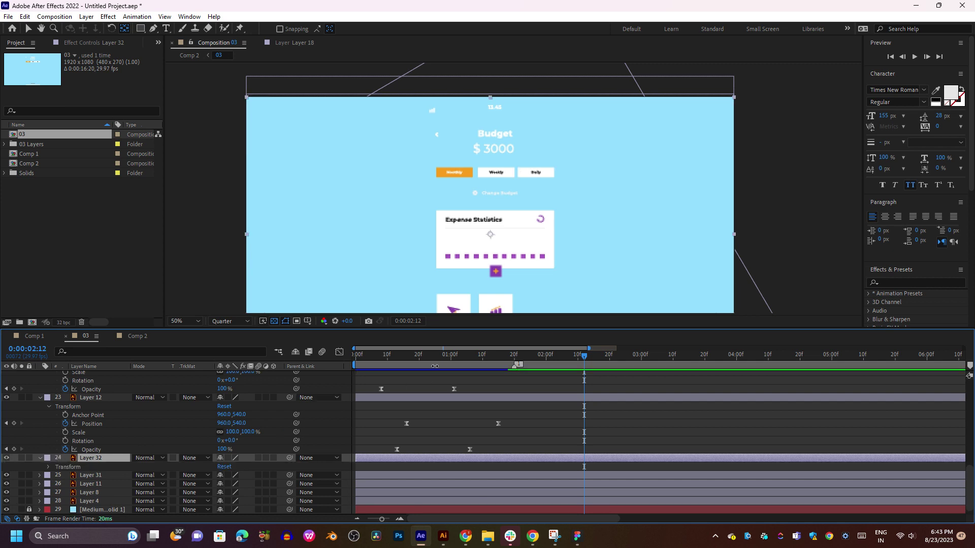
click(417, 358)
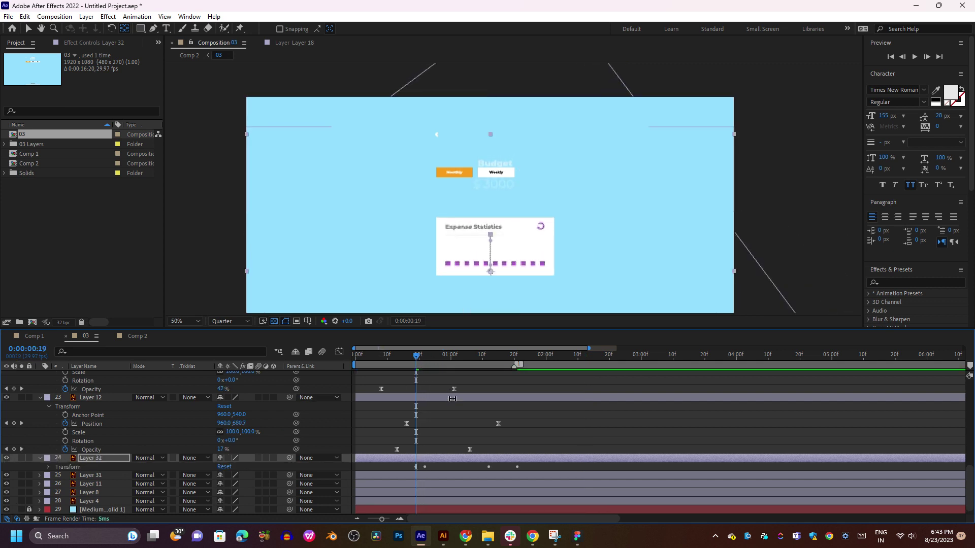
key(space)
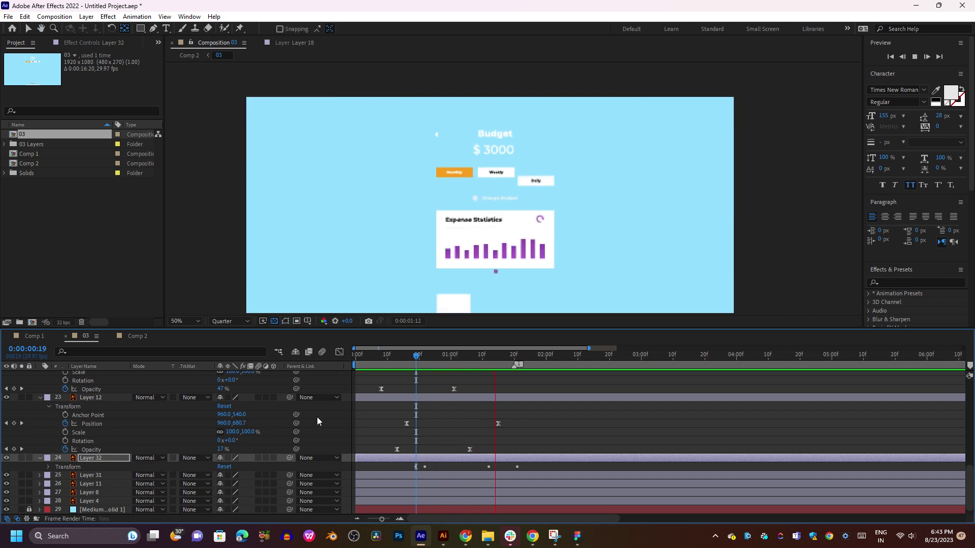
key(space)
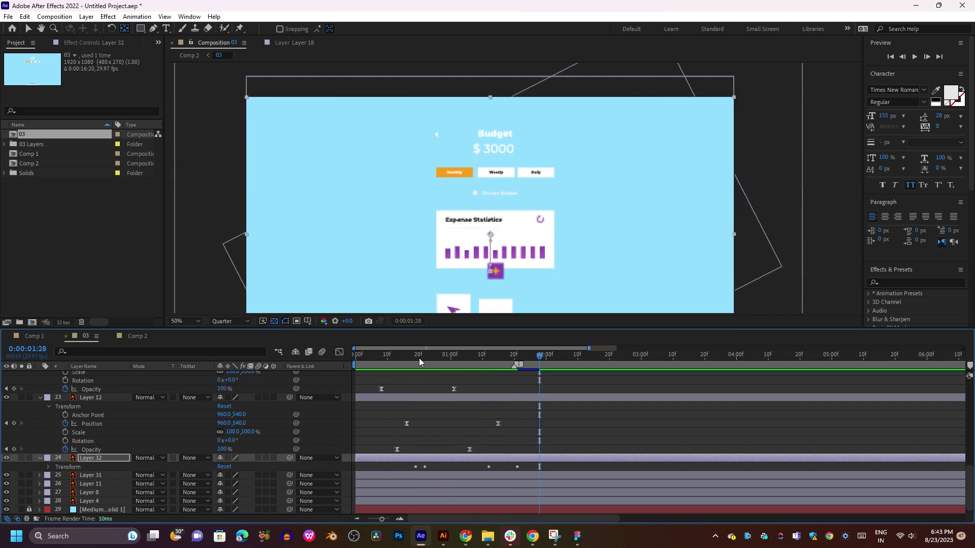
click(417, 358)
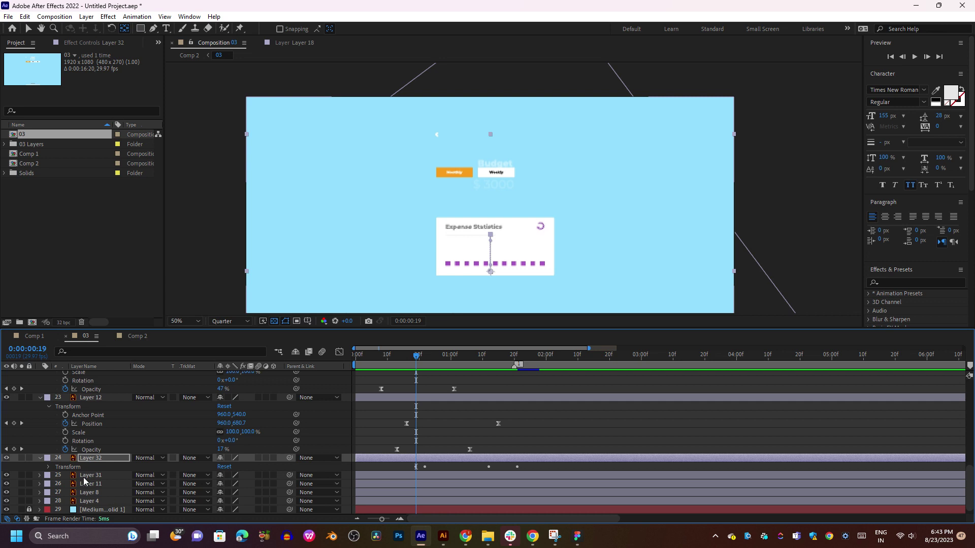
- Show Layer 31's transform properties, select Layers 31 and 11, and preview, stopping at 0:00:02:06
click(40, 475)
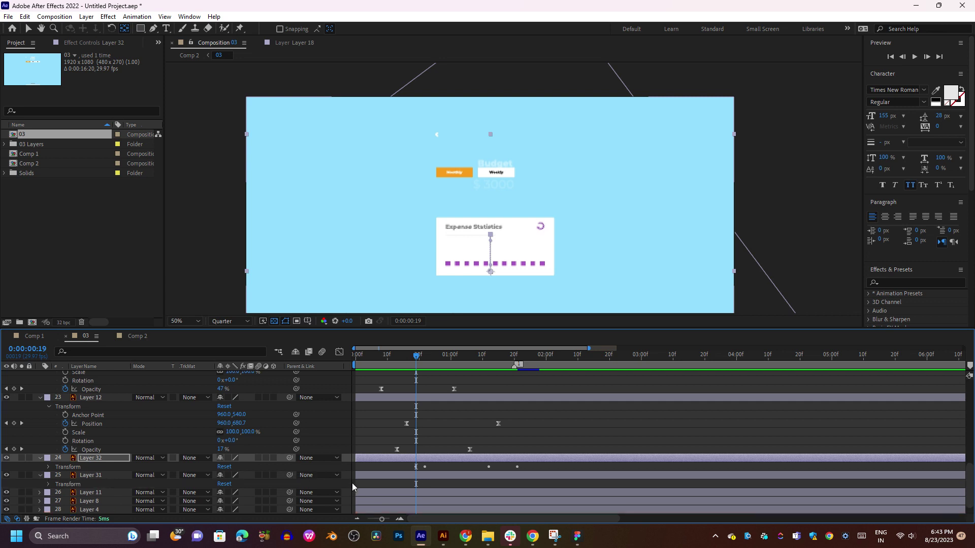
click(389, 475)
key(space)
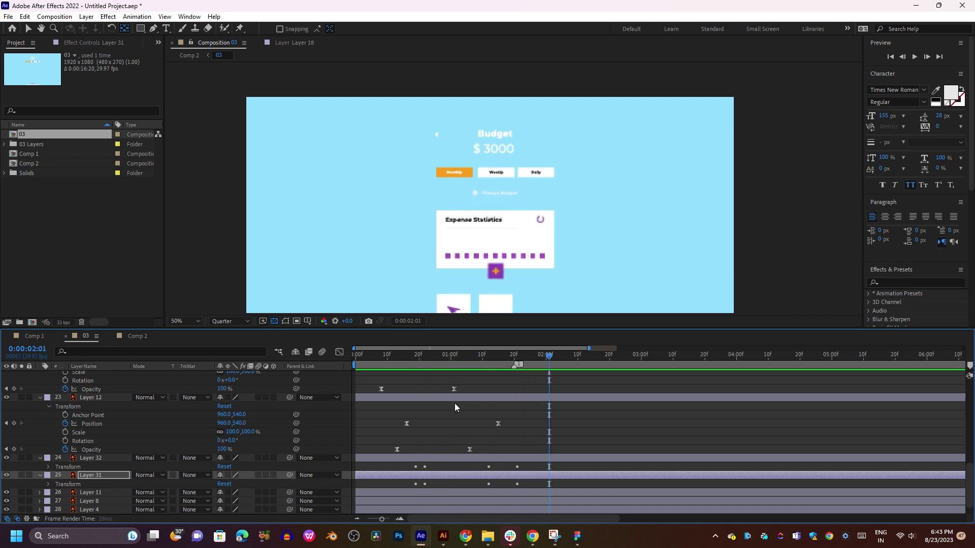
key(space)
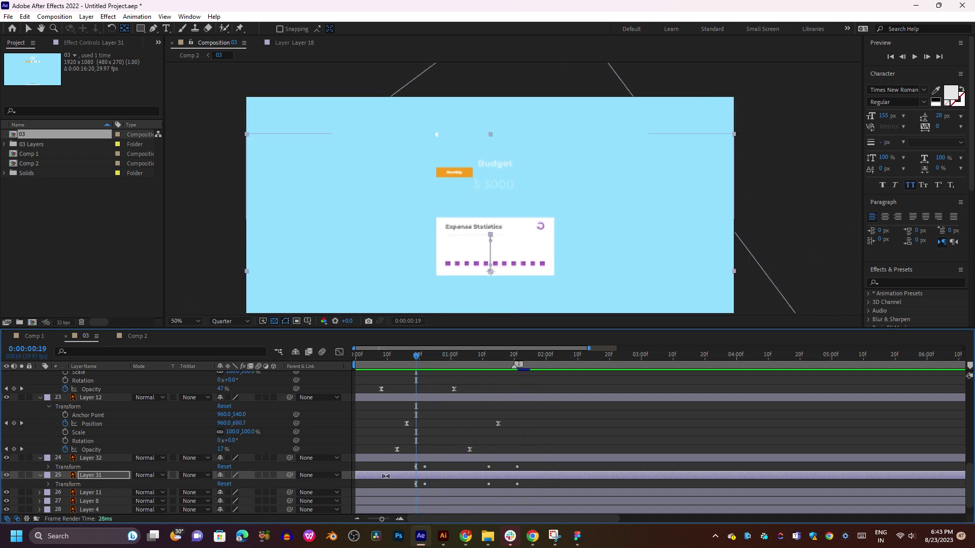
click(109, 493)
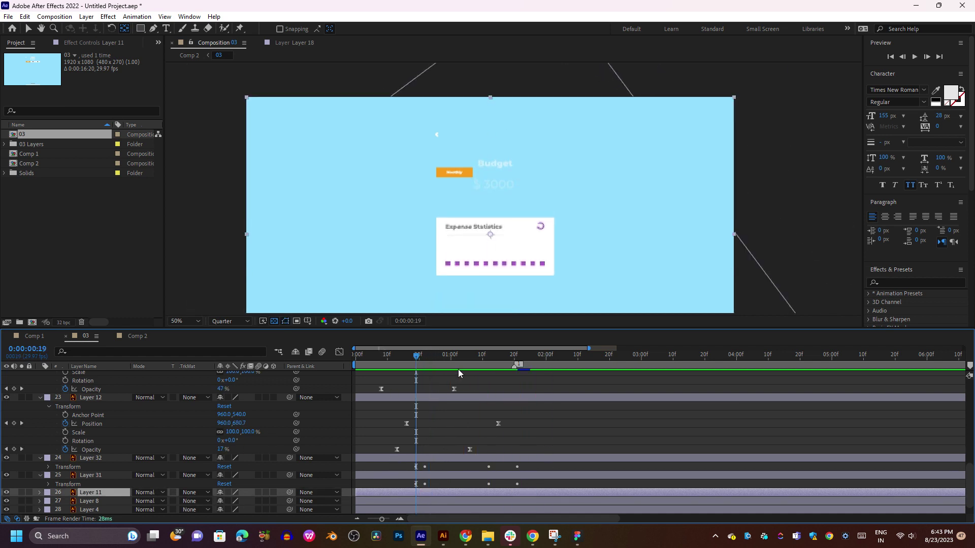
key(space)
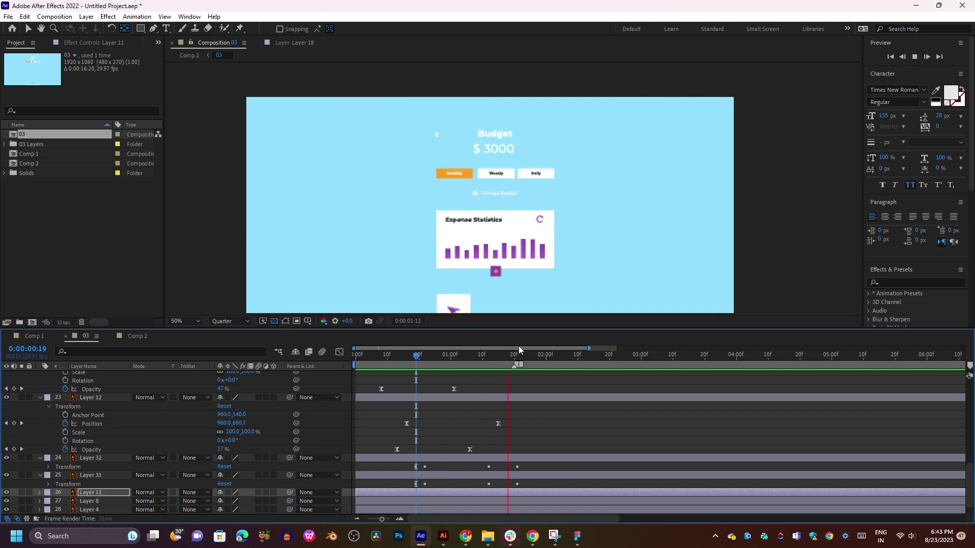
key(Home)
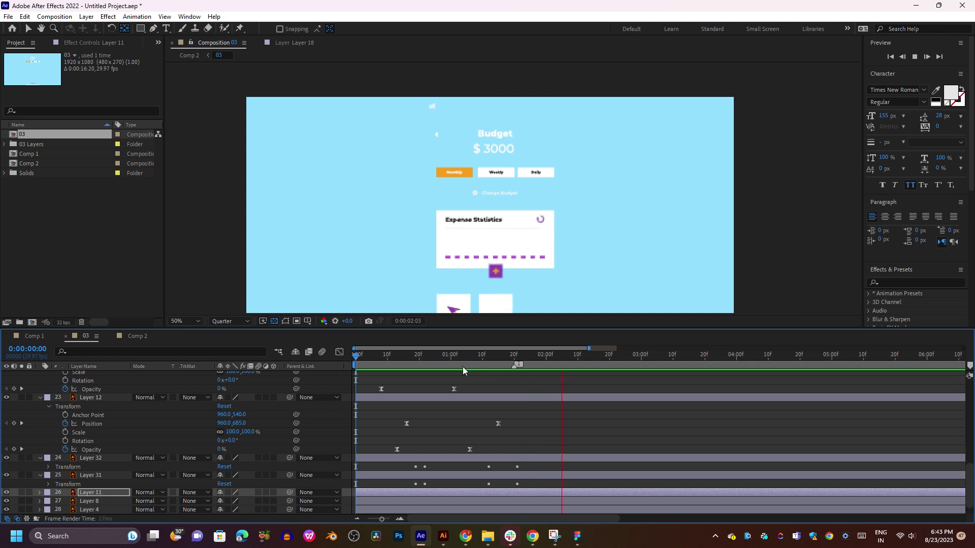
key(space)
scroll(52, 415, up, 3)
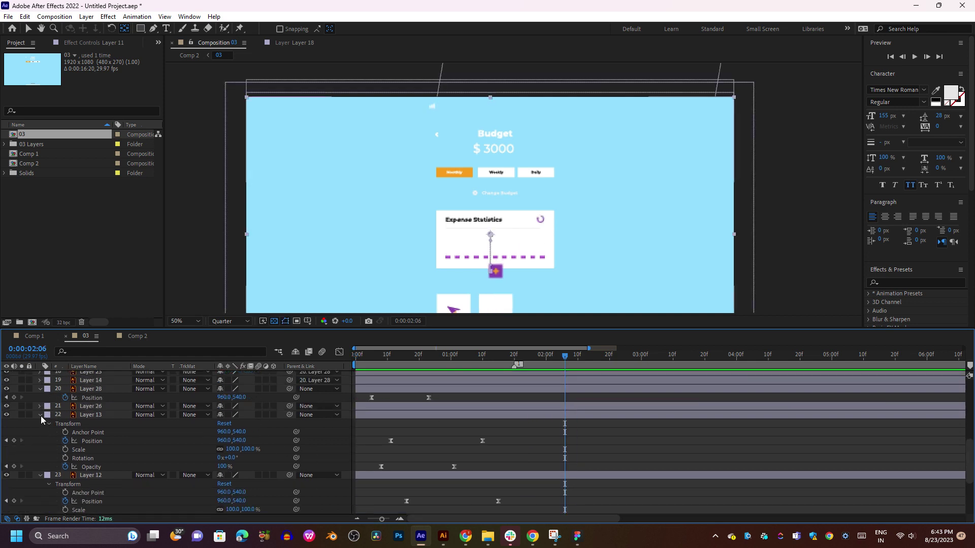
- Collapse the properties of Layers 13, 12, 31, 32, 28, 57 and 30, then return to the timeline start
click(40, 415)
click(41, 432)
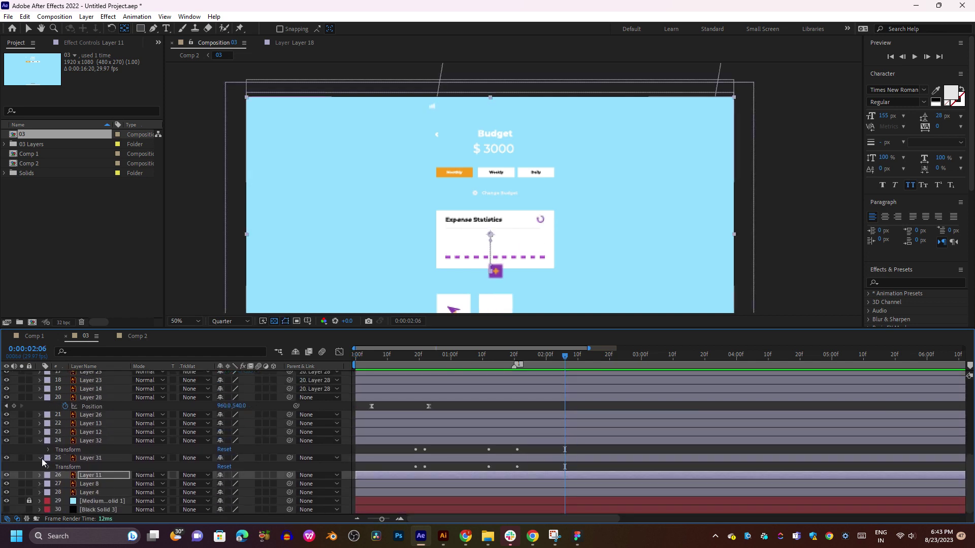
click(40, 458)
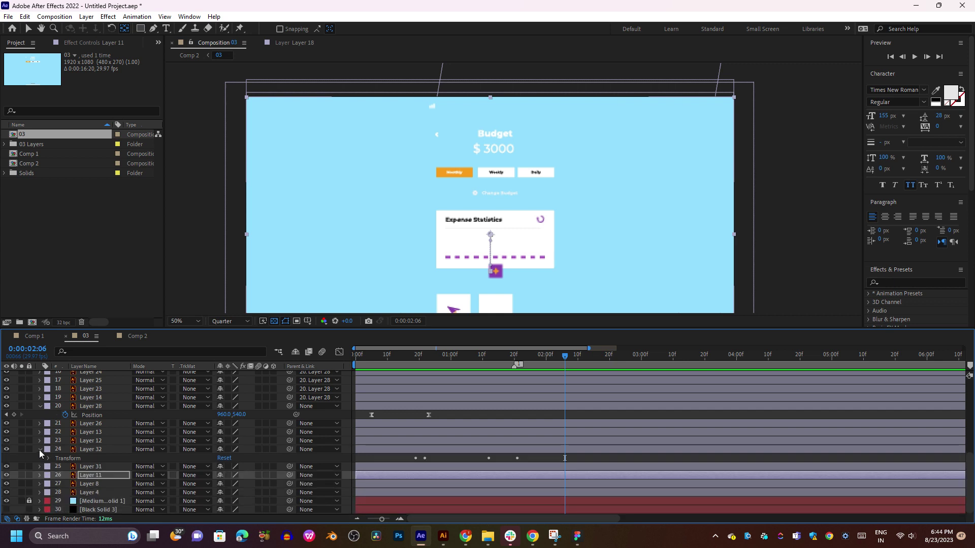
click(41, 450)
click(40, 415)
scroll(48, 422, up, 5)
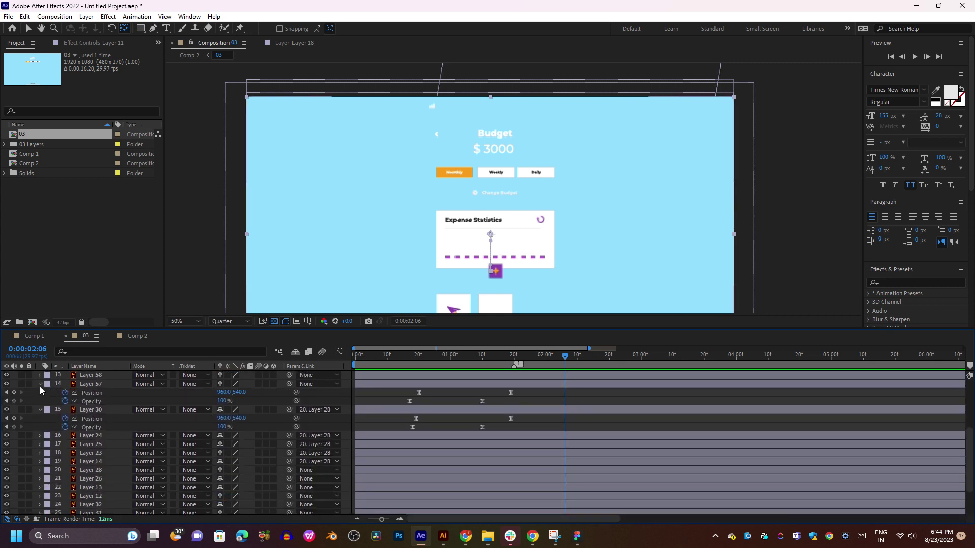
click(40, 384)
click(40, 393)
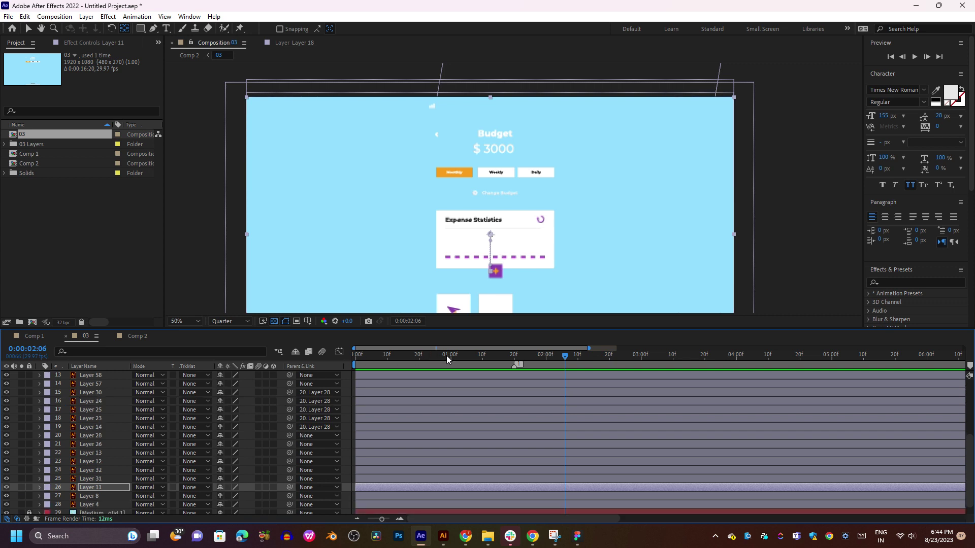
key(Home)
scroll(445, 411, up, 4)
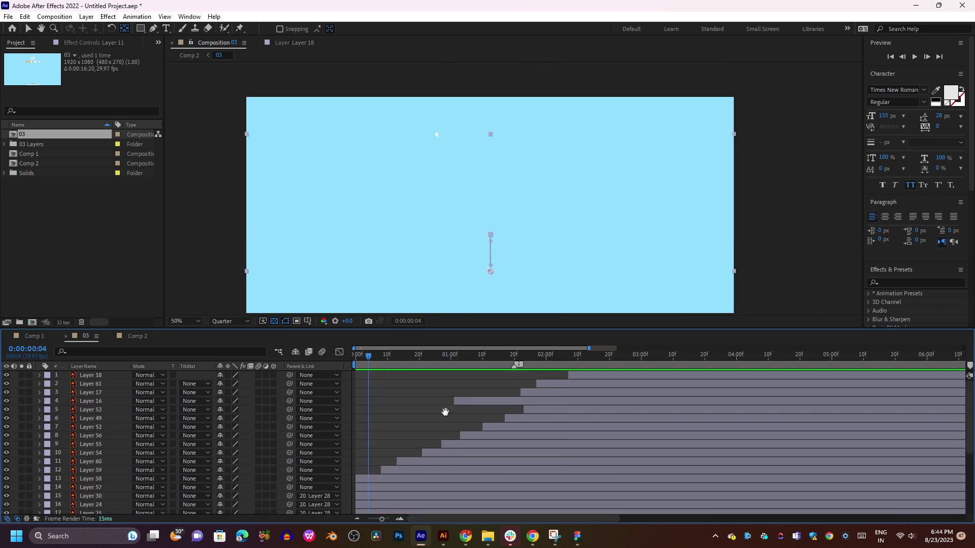
- Preview the intro, briefly go up to parent Comp 2, then return to 03 and play it
key(space)
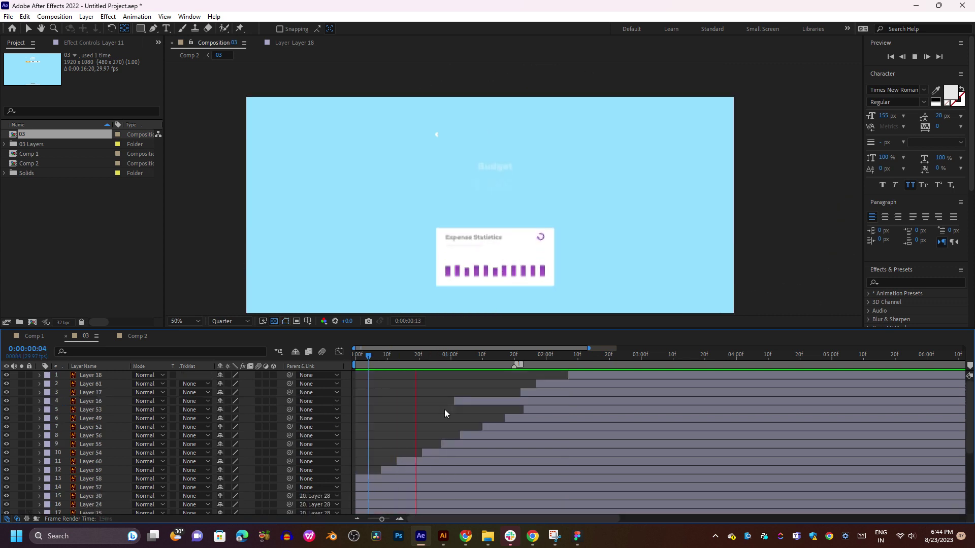
scroll(513, 217, down, 2)
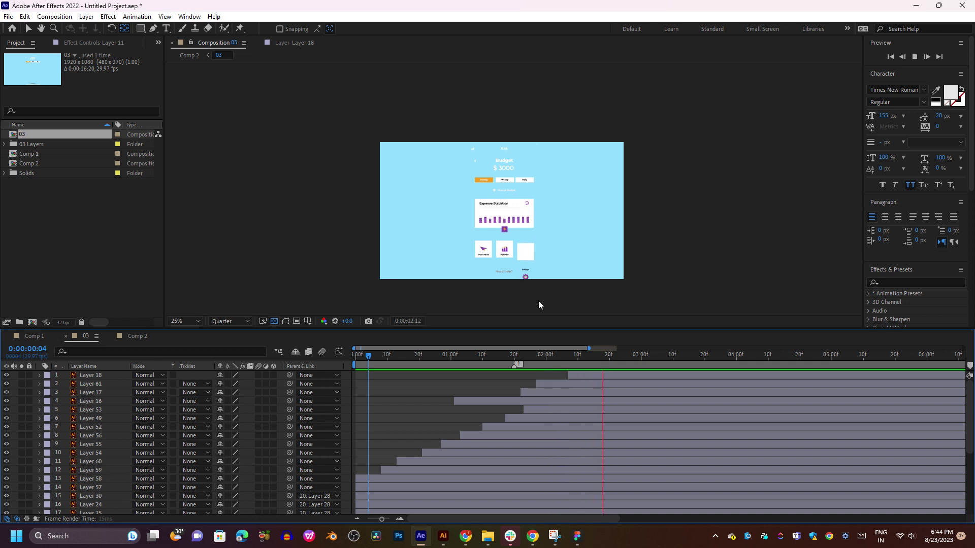
click(446, 375)
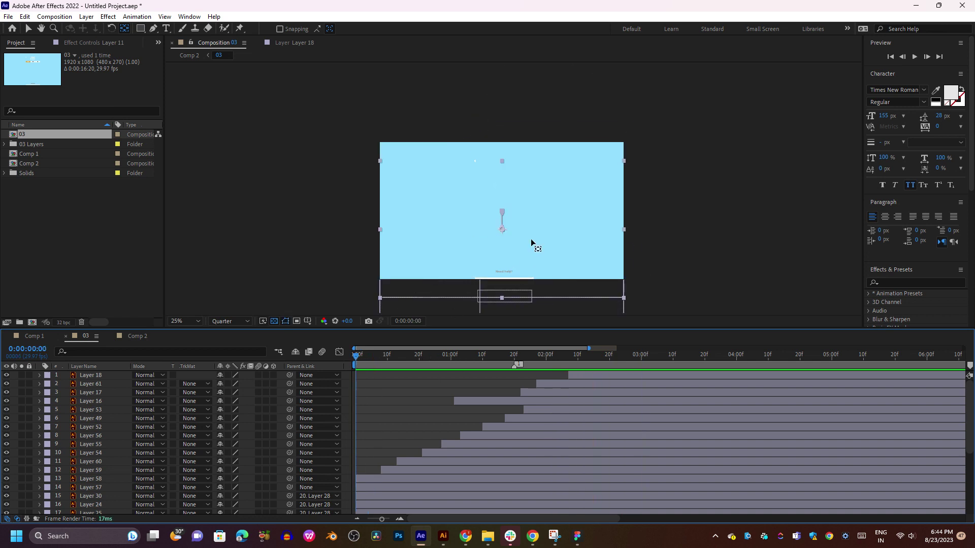
key(shift+period)
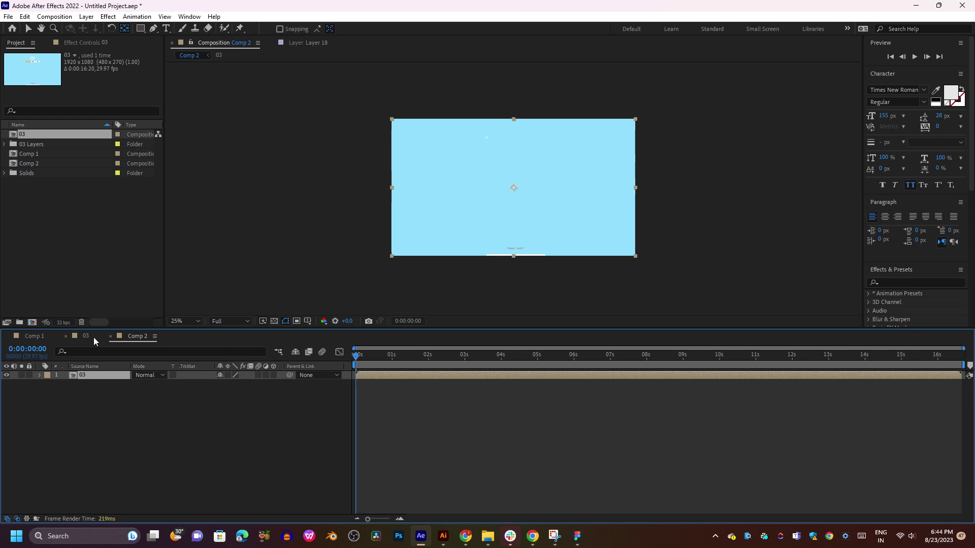
click(87, 337)
key(space)
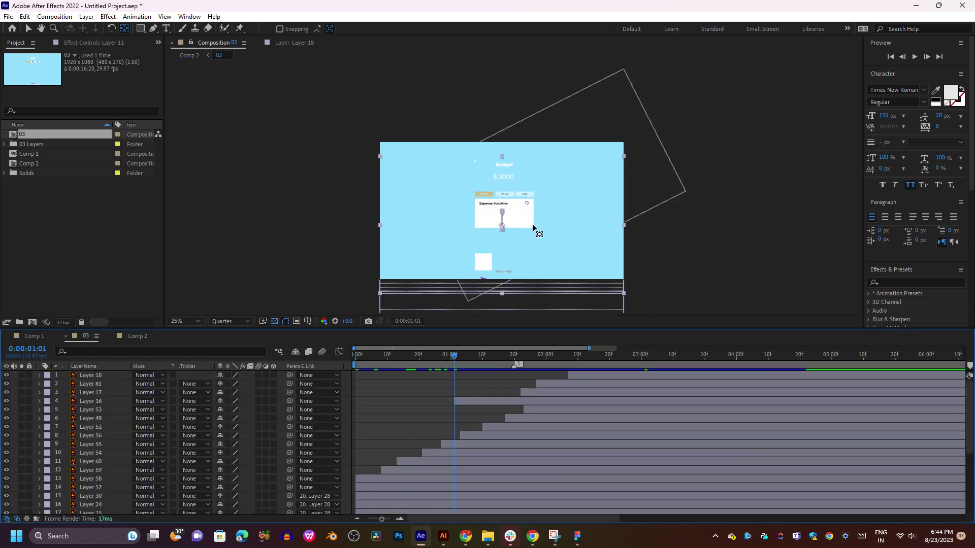
- Set the viewer magnification to Fit and replay the 03 intro with the whole screen visible
drag(533, 224, 557, 181)
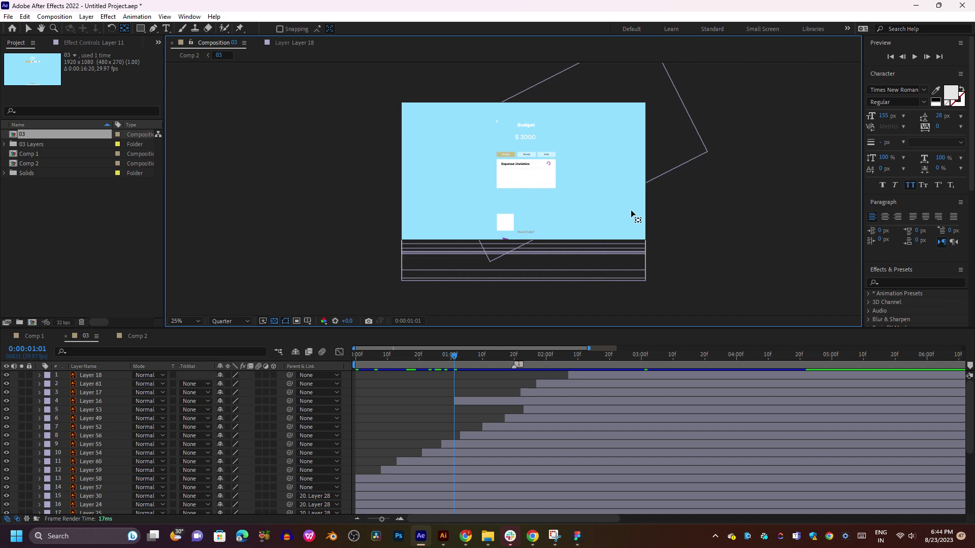
click(28, 28)
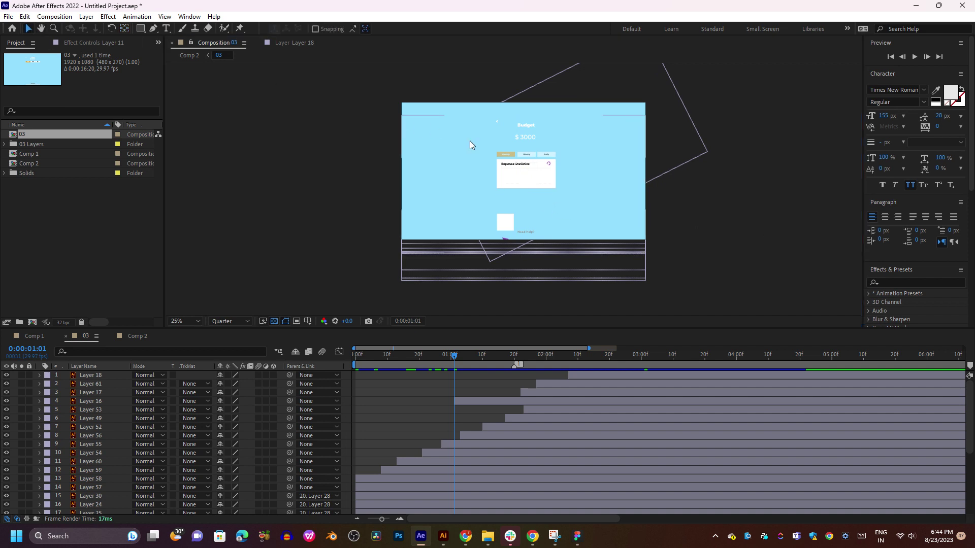
scroll(470, 141, up, 4)
scroll(347, 263, down, 2)
click(195, 321)
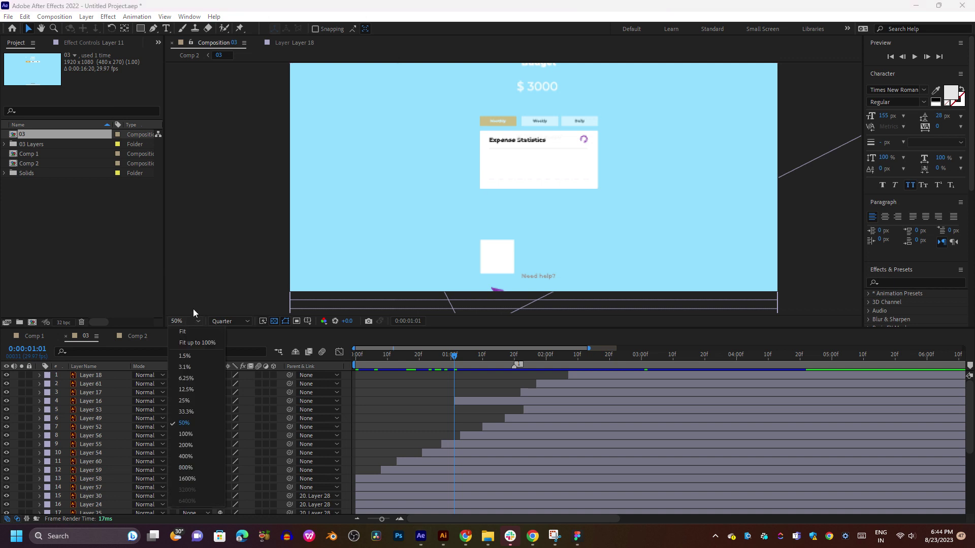
click(190, 337)
key(space)
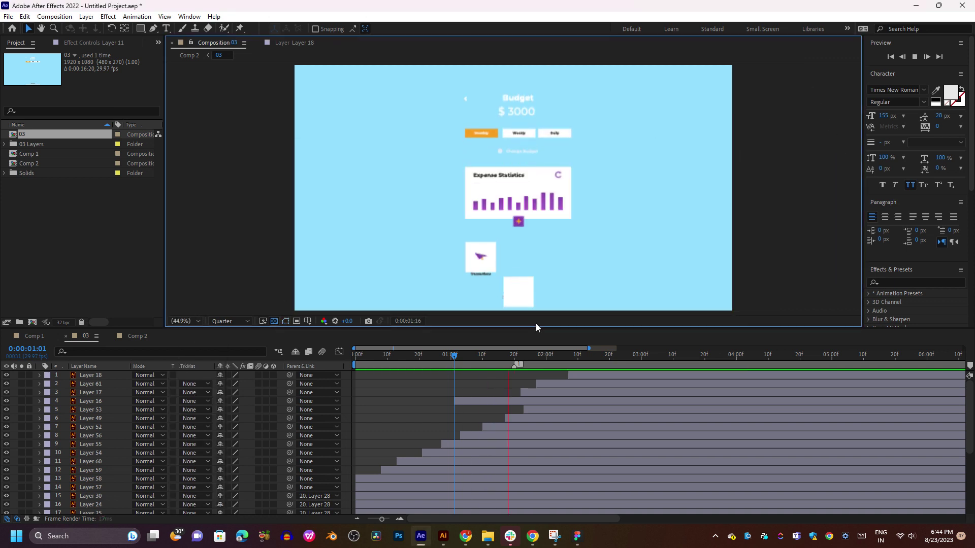
key(space)
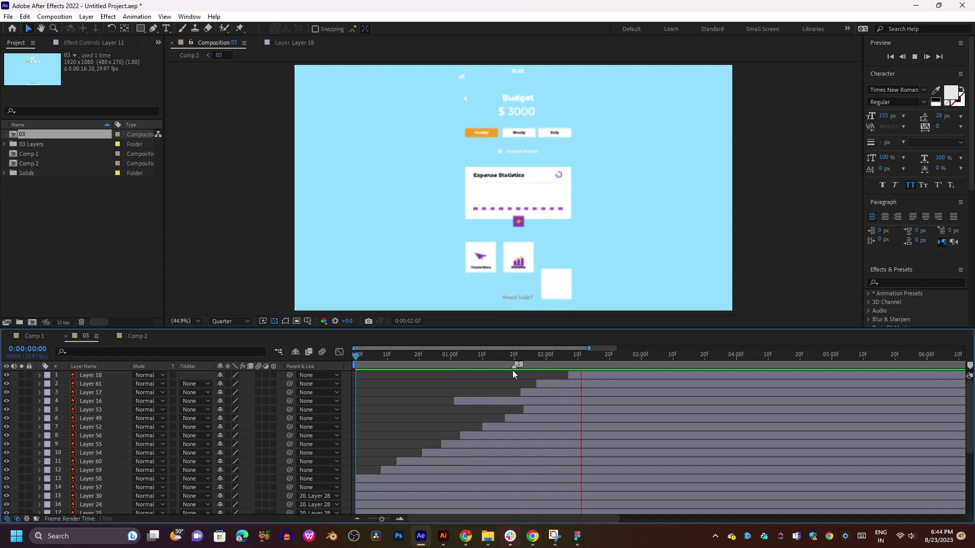
- Scrub the intro up to three seconds, preview from 0:00:01:01, and zoom the timeline out at 0:00:03:09
key(space)
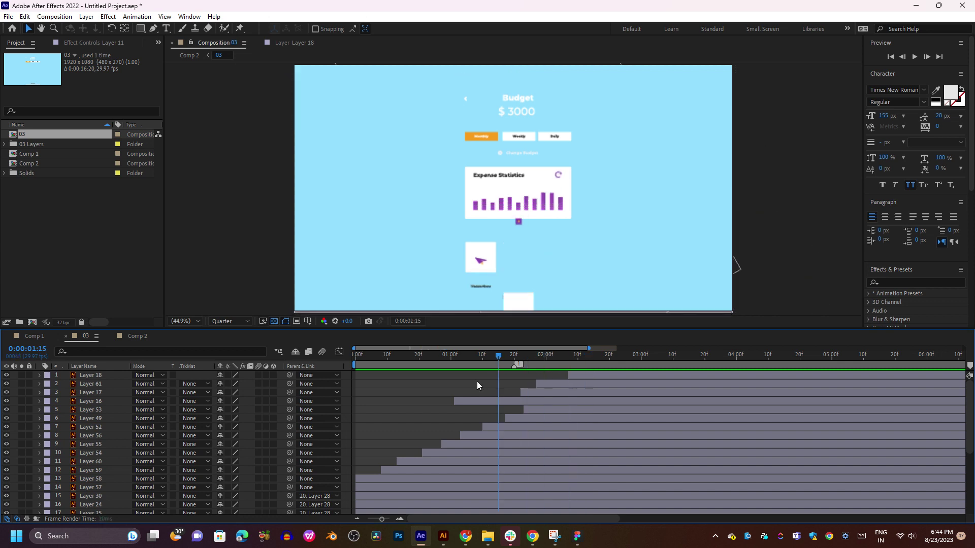
mouse_move(426, 376)
mouse_down()
mouse_move(529, 352)
mouse_move(673, 356)
mouse_up()
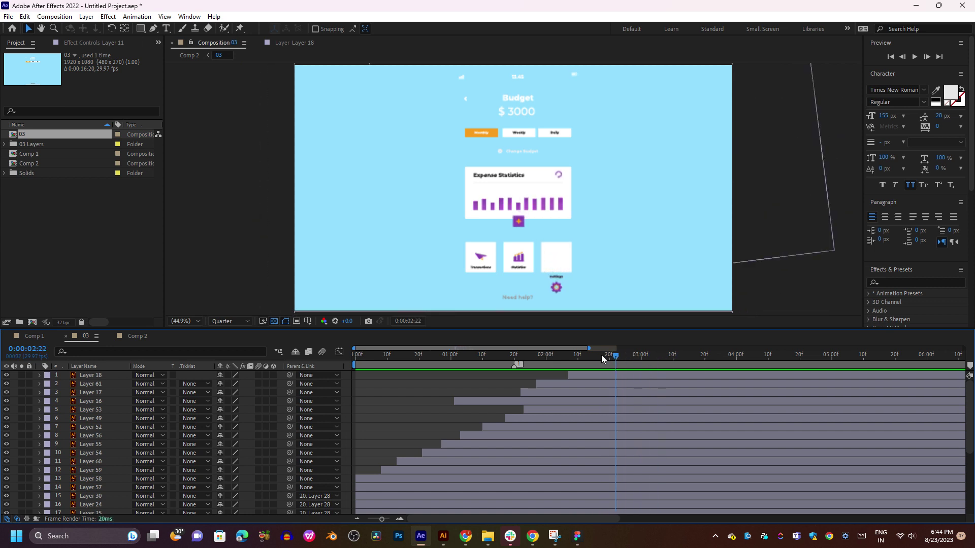
drag(602, 355, 490, 364)
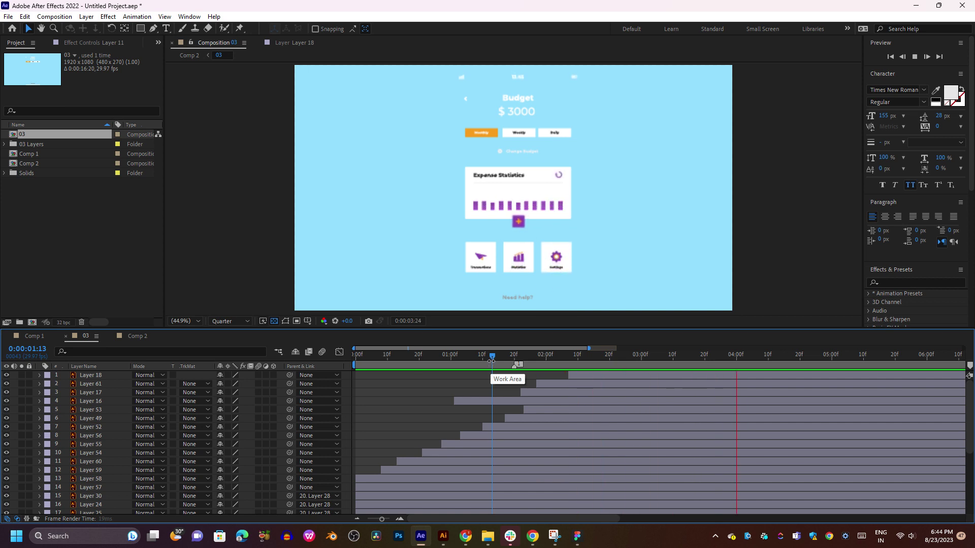
mouse_move(514, 359)
mouse_down()
mouse_move(483, 357)
mouse_move(650, 352)
mouse_move(651, 367)
mouse_move(454, 378)
mouse_up()
key(space)
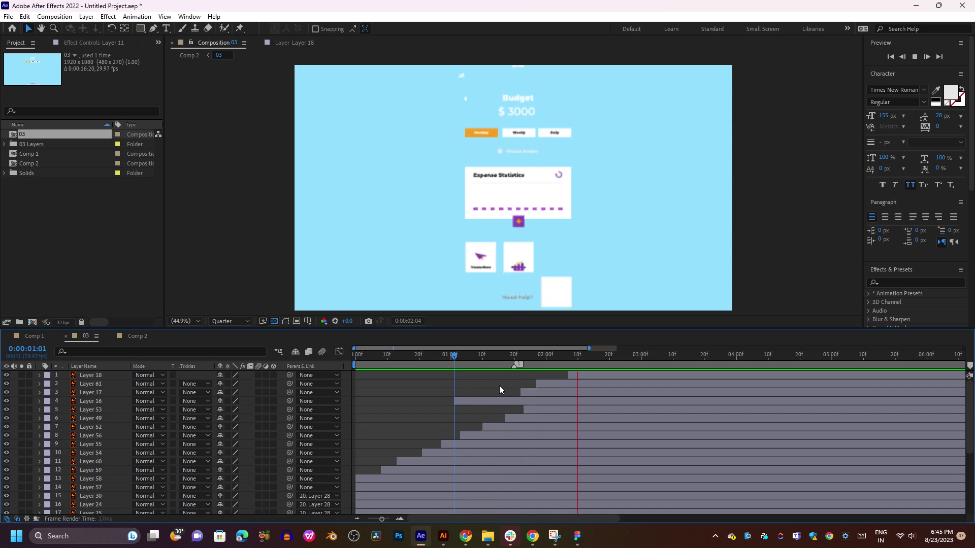
key(space)
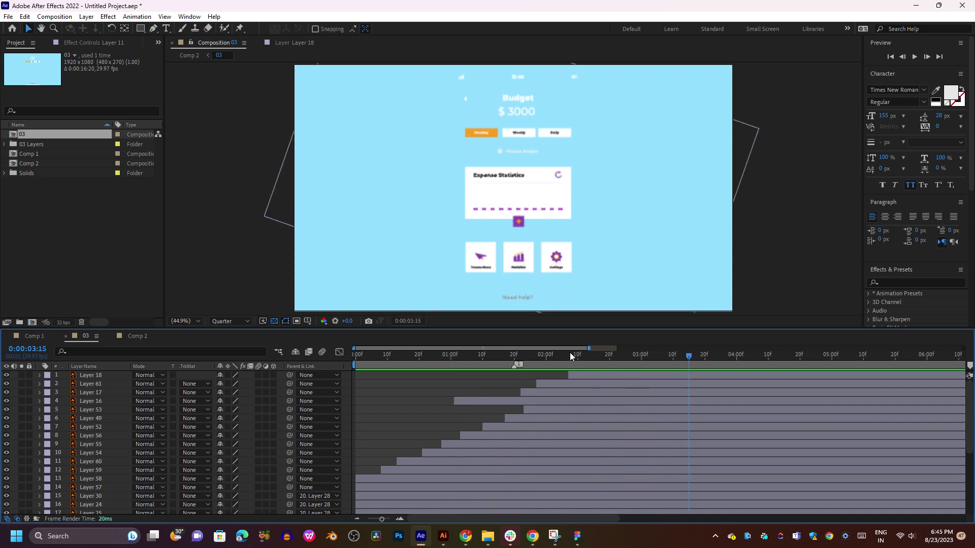
click(669, 355)
key(minus)
key(minus)
key(minus)
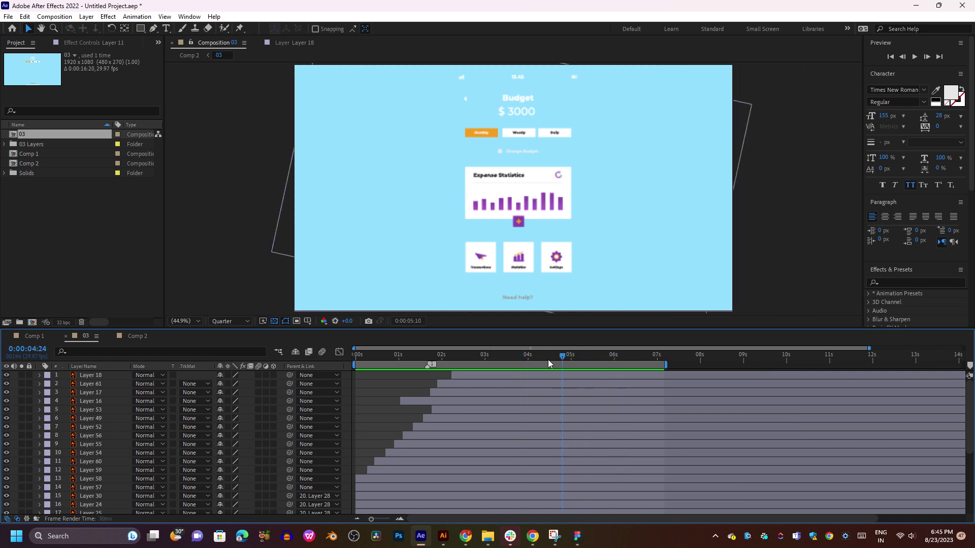
key(Home)
key(space)
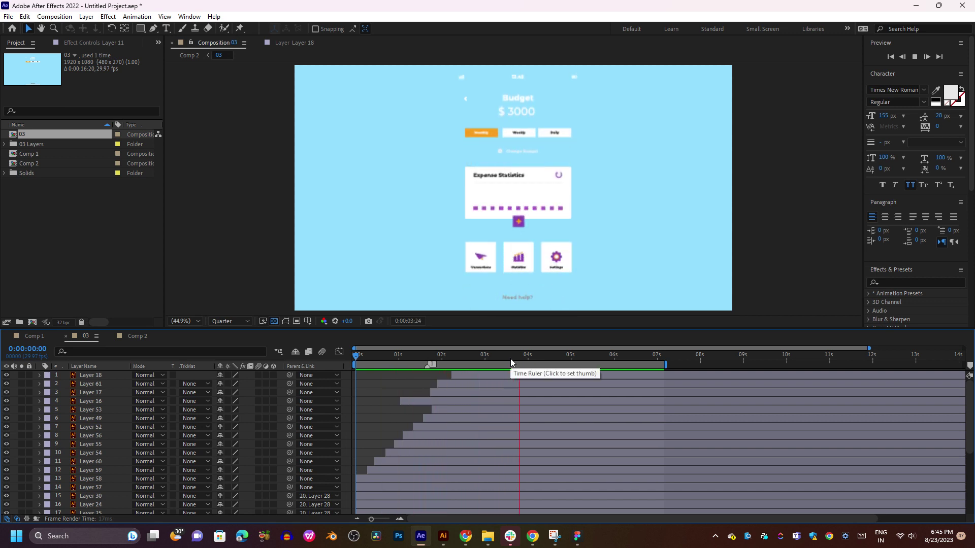
mouse_move(511, 362)
mouse_down()
mouse_move(438, 362)
mouse_move(414, 376)
mouse_move(544, 358)
mouse_up()
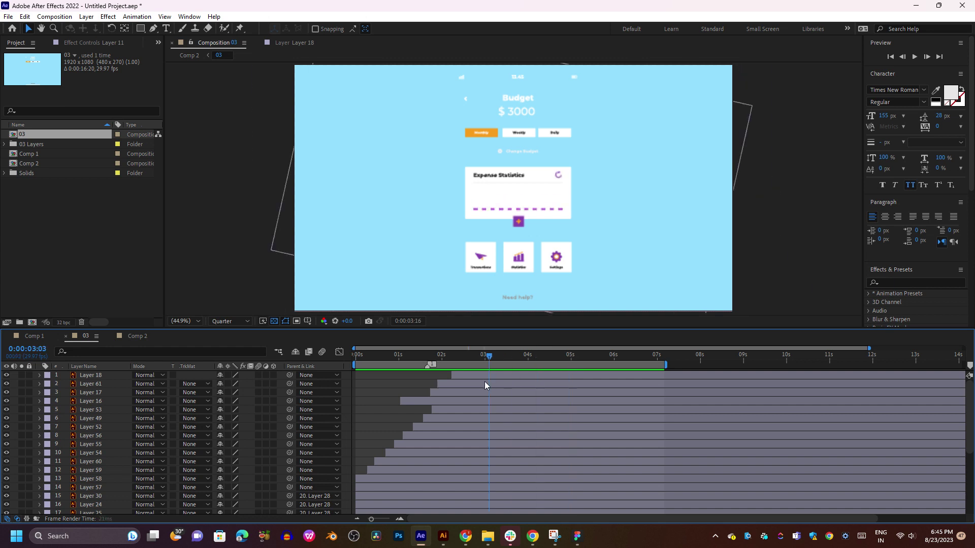
drag(485, 386, 419, 411)
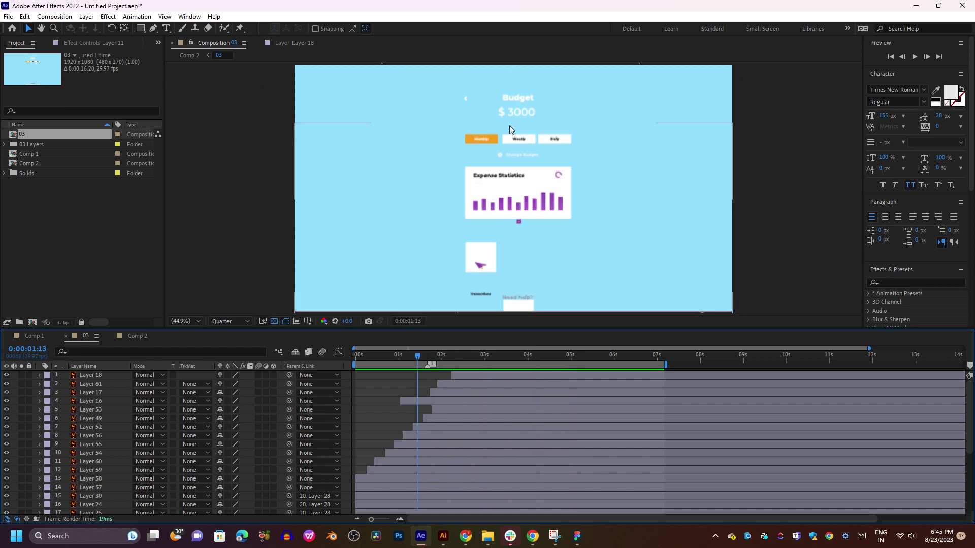